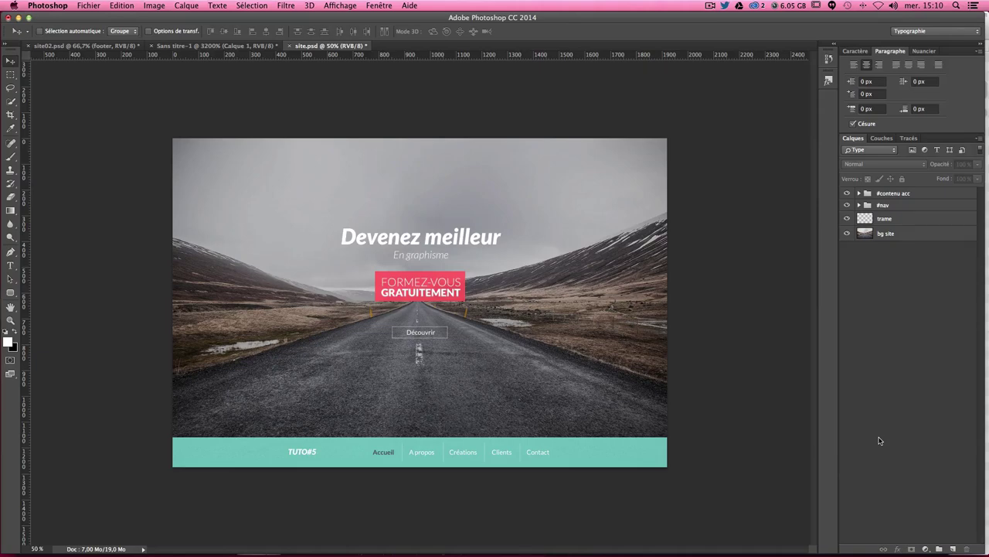
Step: Compare the mockup at 100% with the trame texture overlay hidden and shown
key(ctrl+1)
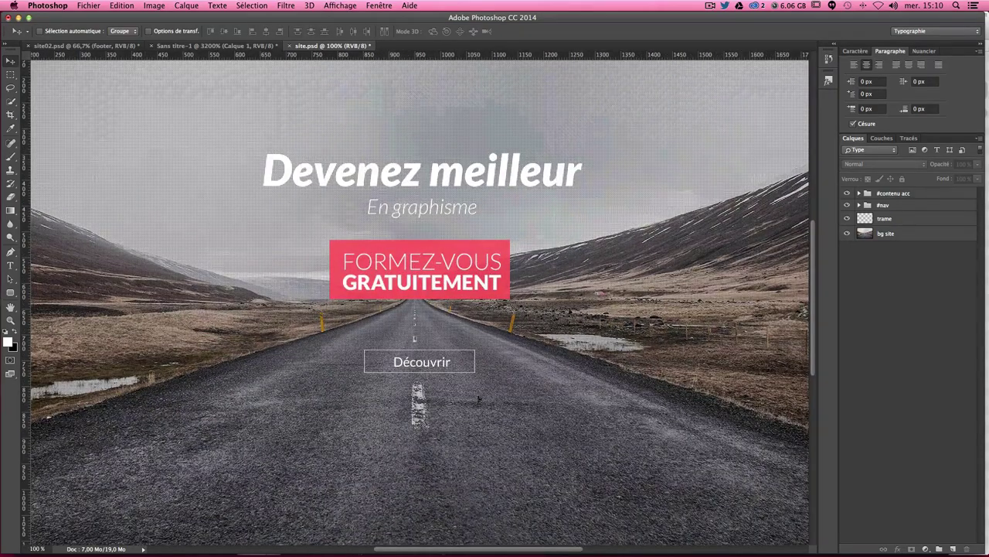
click(848, 219)
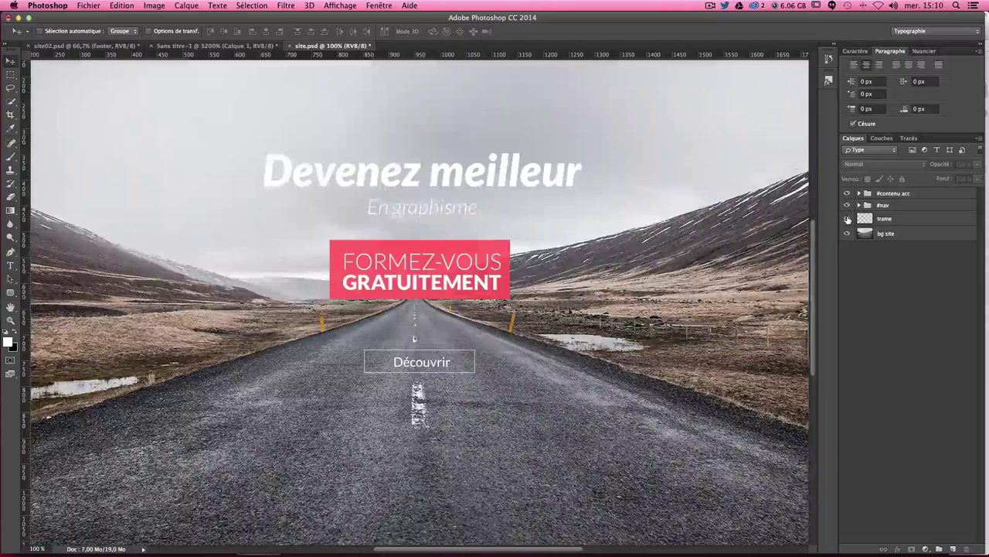
click(847, 218)
click(847, 219)
click(847, 219)
click(847, 218)
click(847, 219)
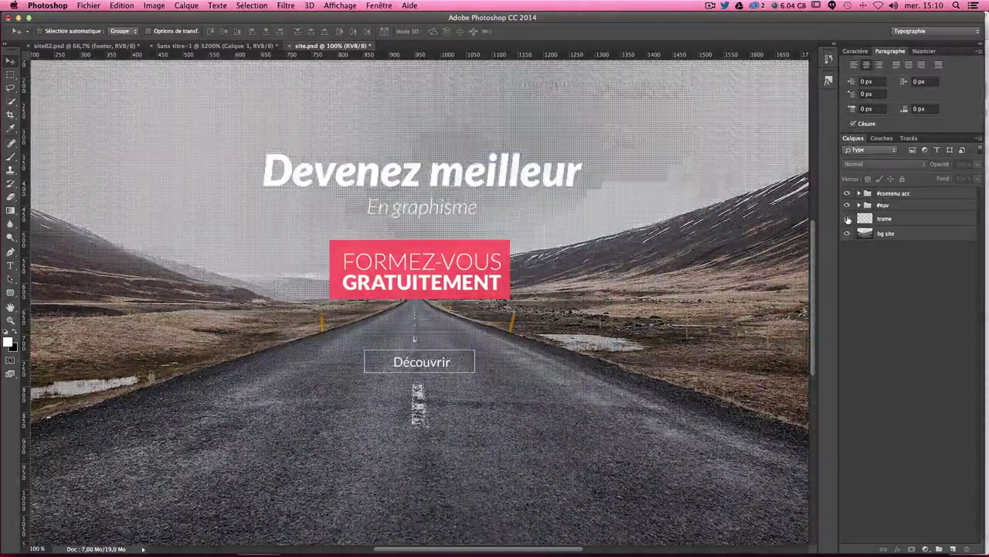
click(847, 219)
click(847, 219)
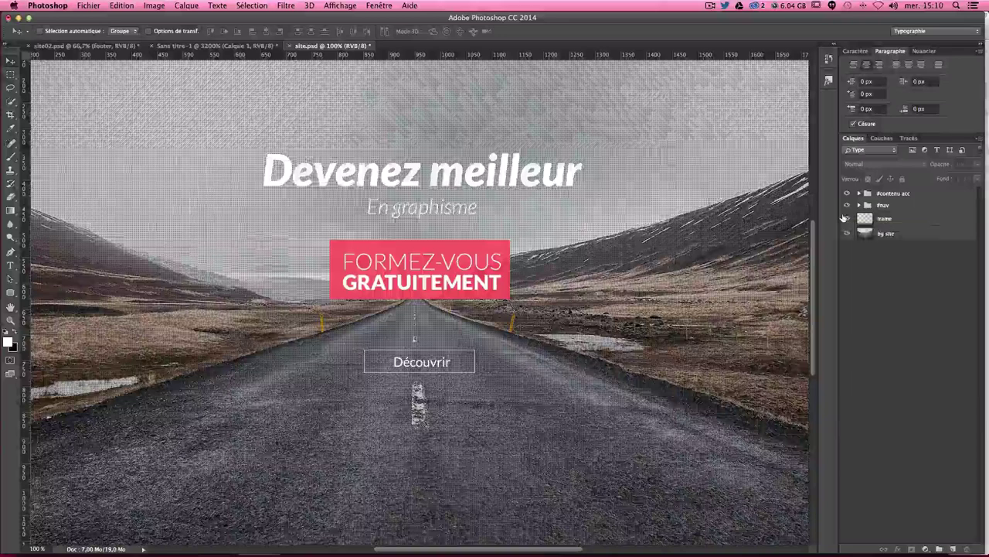
key(ctrl+minus)
key(ctrl+minus)
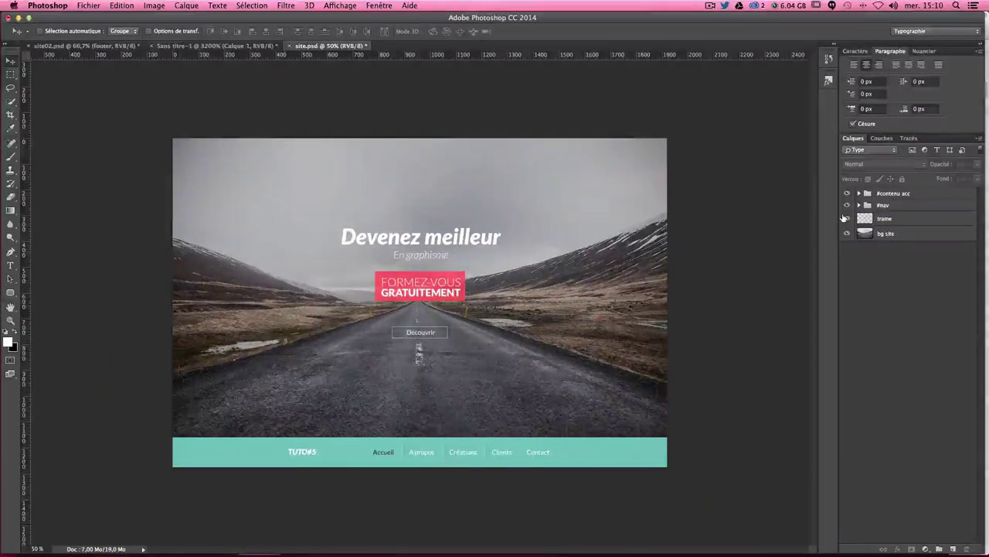
Step: Switch to the site02 reference mockup and inspect it with the layout guides shown
click(58, 47)
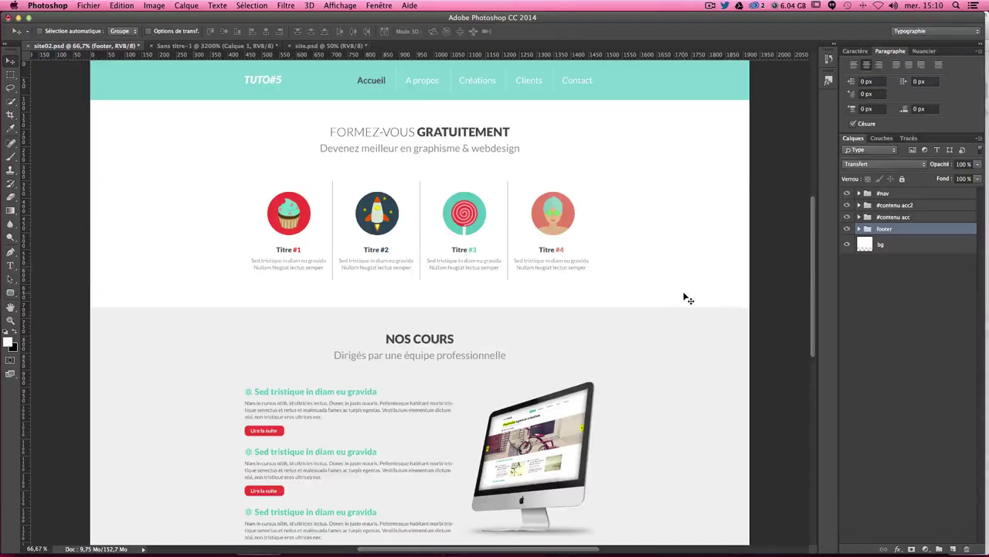
key(ctrl+semicolon)
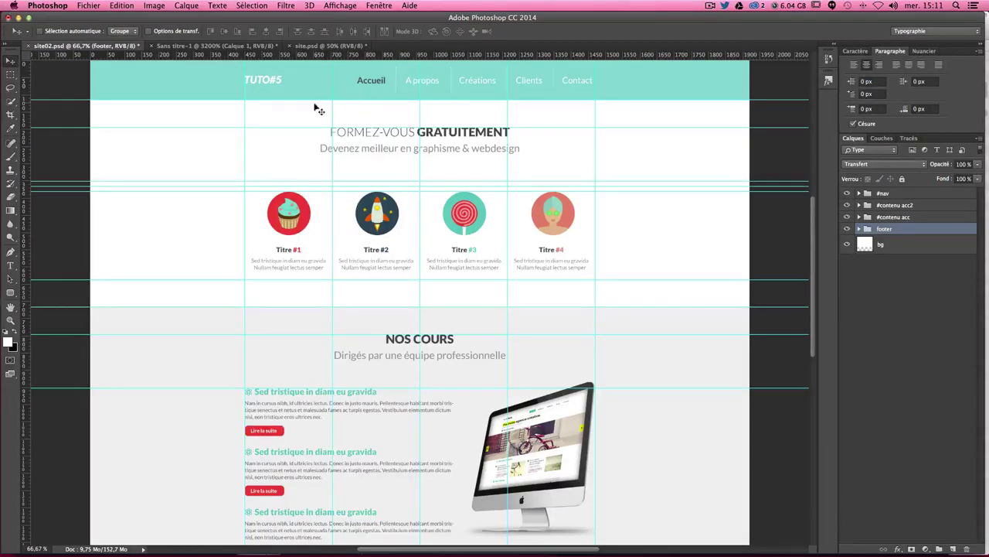
scroll(578, 234, down, 3)
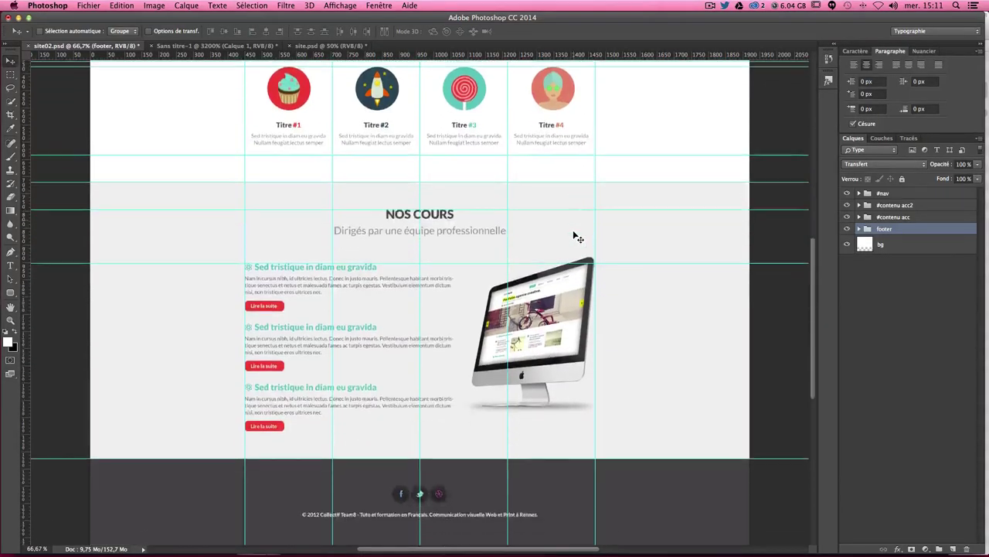
scroll(578, 234, down, 1)
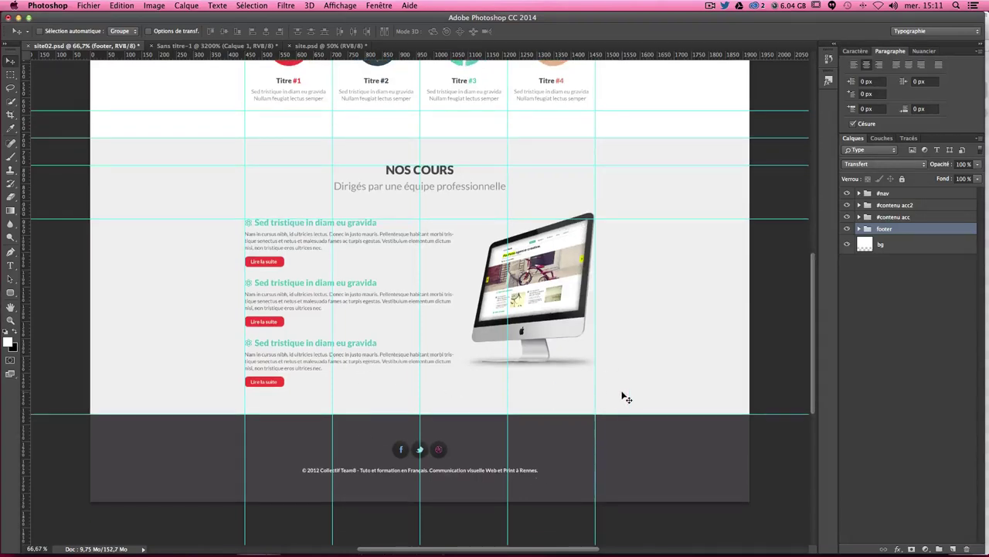
scroll(601, 413, up, 1)
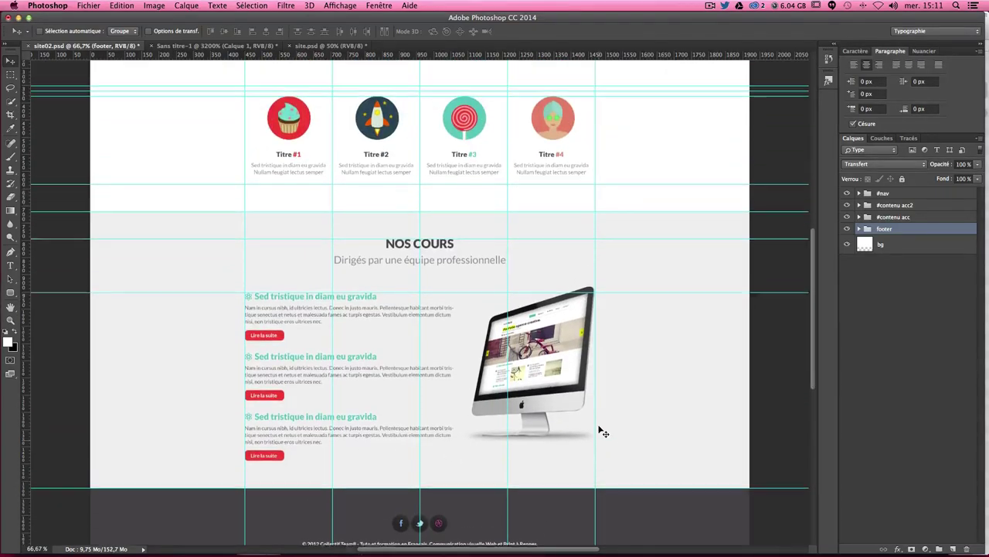
scroll(601, 431, up, 2)
scroll(604, 432, up, 2)
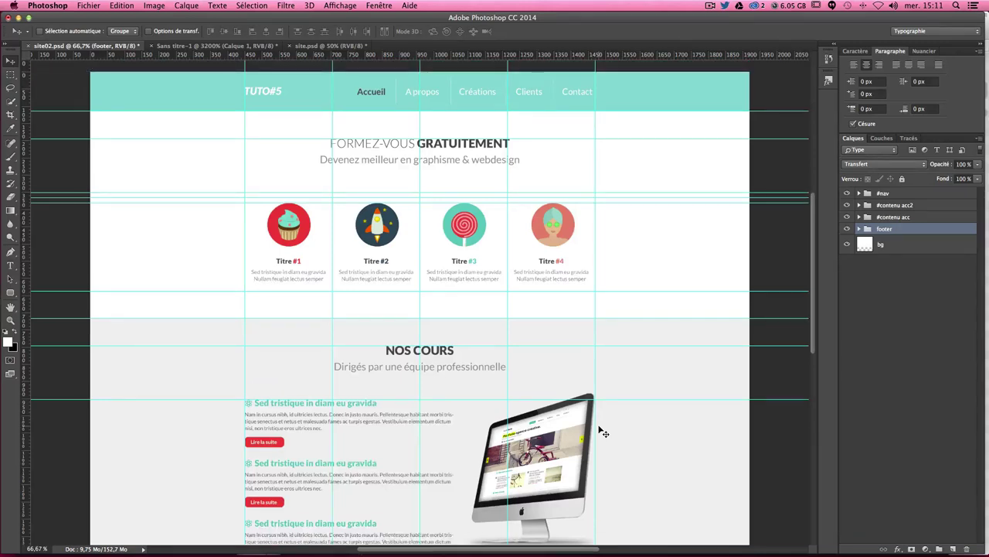
key(super+semicolon)
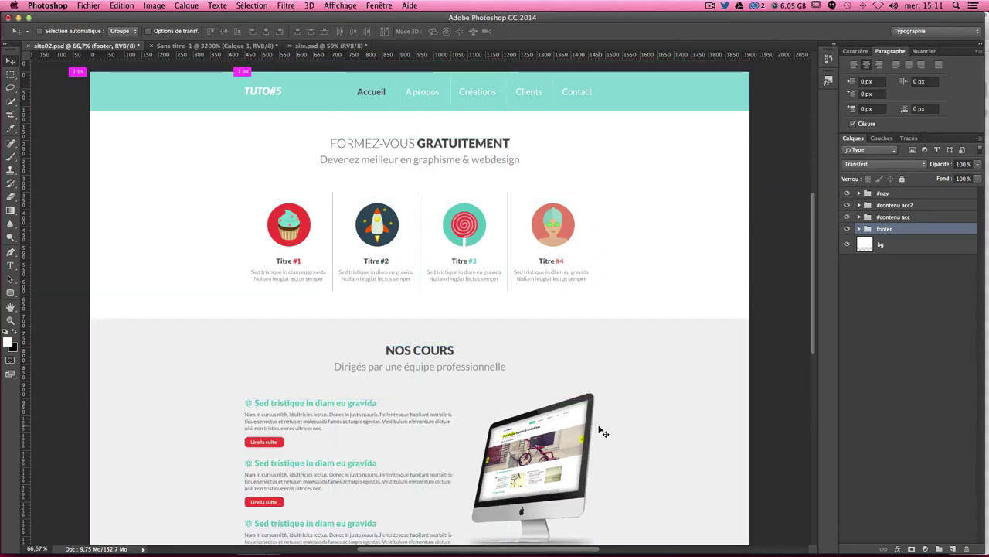
Step: View site02 at 100% and scroll through its icon columns and separator lines
key(super+plus)
scroll(602, 431, up, 5)
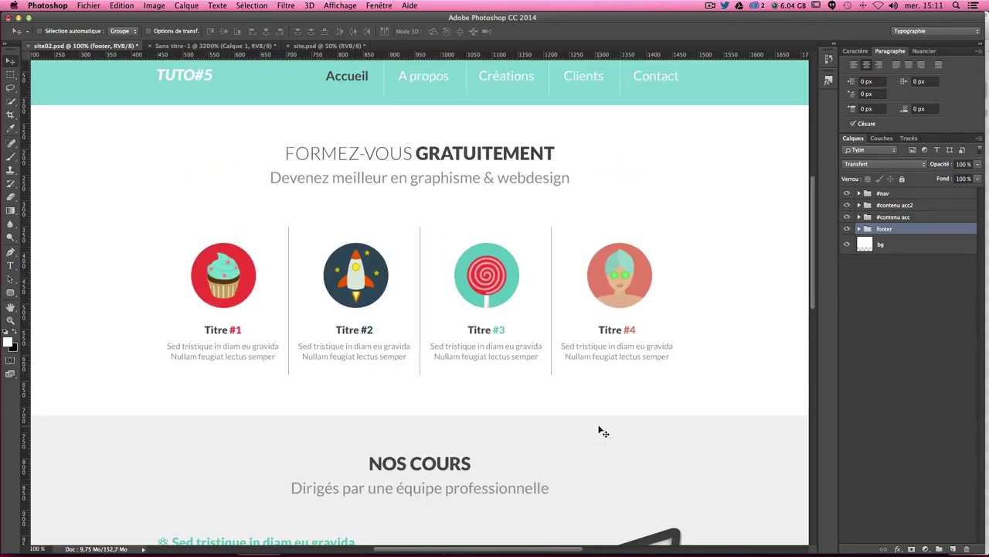
scroll(602, 431, up, 1)
scroll(602, 431, up, 2)
scroll(603, 432, down, 1)
scroll(602, 431, down, 5)
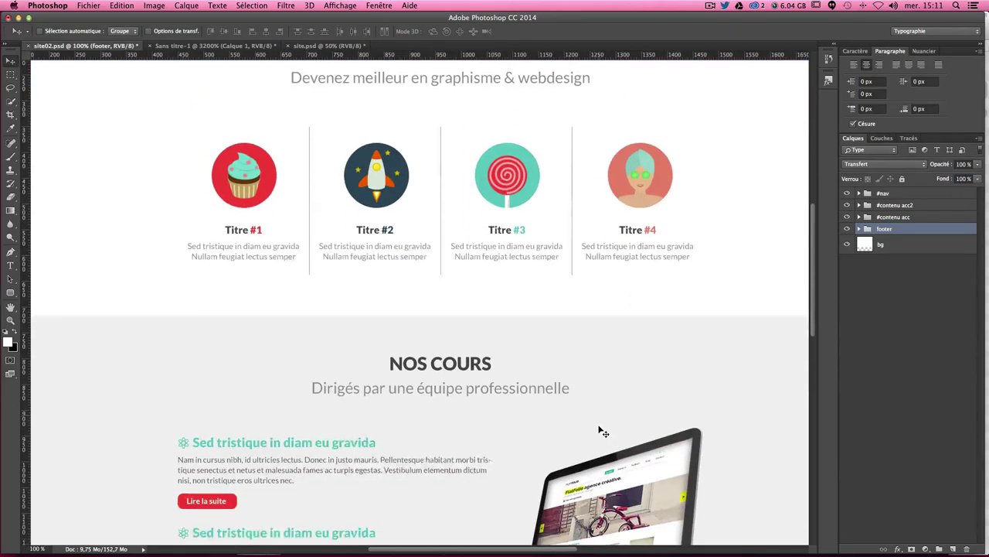
scroll(601, 431, down, 1)
scroll(600, 429, right, 1)
scroll(600, 430, down, 3)
scroll(600, 430, down, 5)
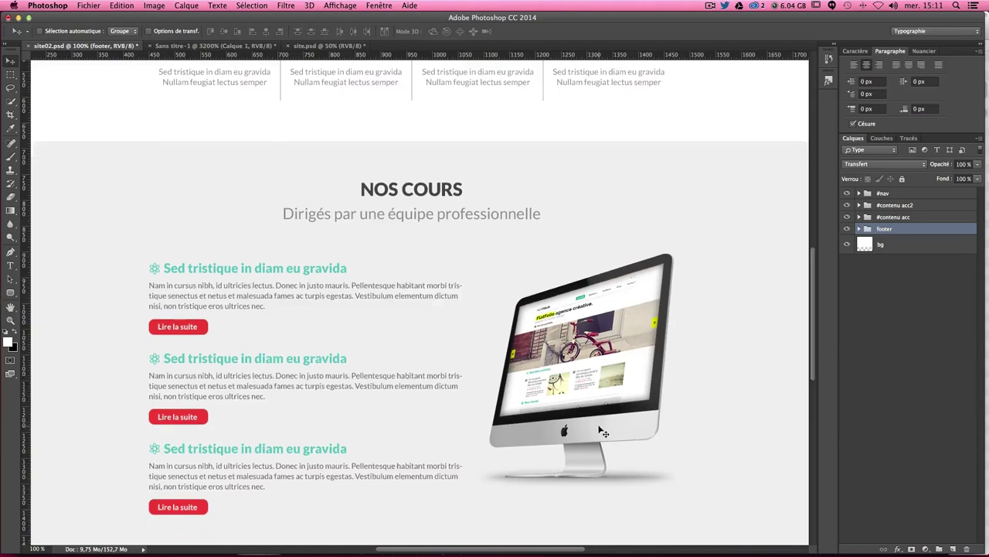
scroll(599, 430, down, 2)
scroll(600, 430, down, 4)
scroll(601, 430, up, 9)
scroll(601, 431, up, 9)
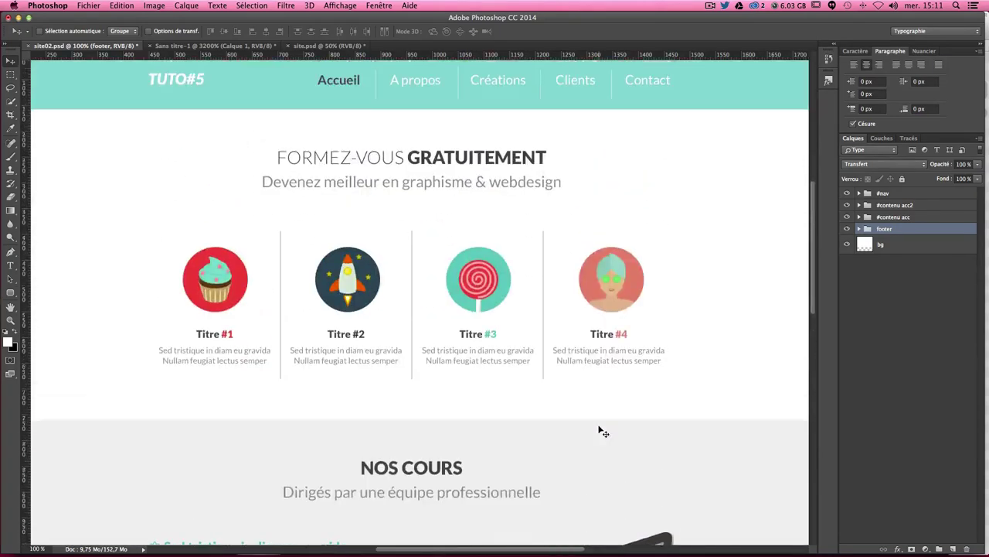
scroll(602, 431, up, 2)
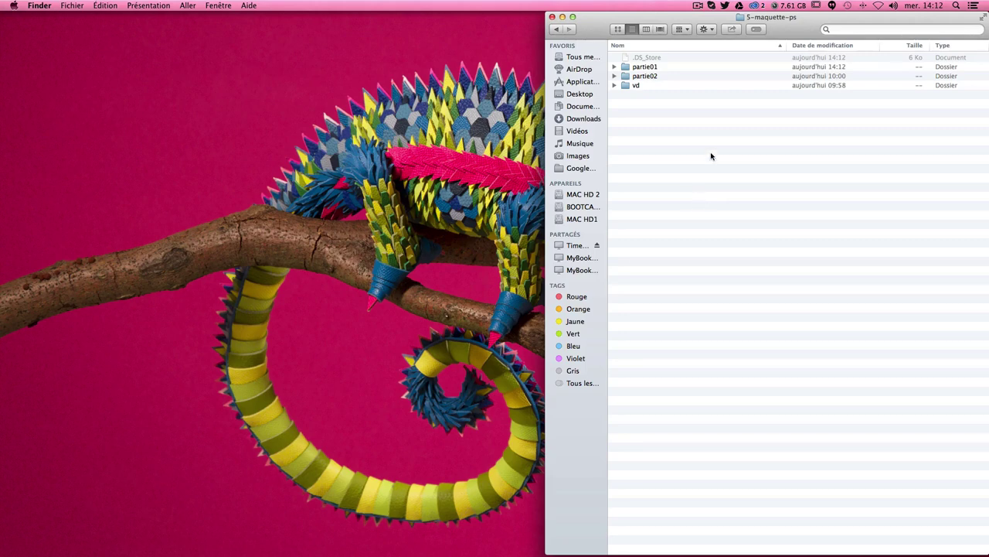
Step: Expand partie01 in Finder and open site.psd in Photoshop
click(614, 66)
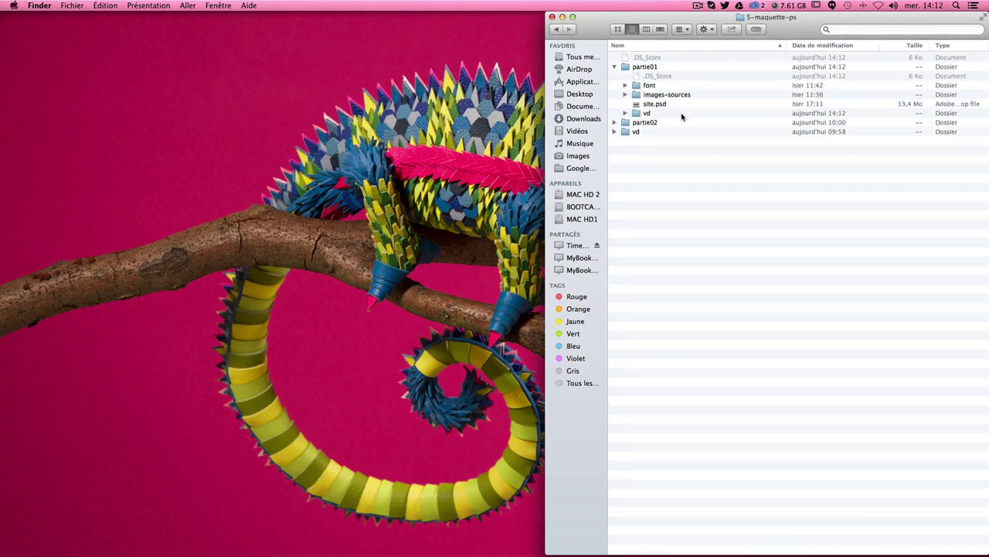
double_click(649, 105)
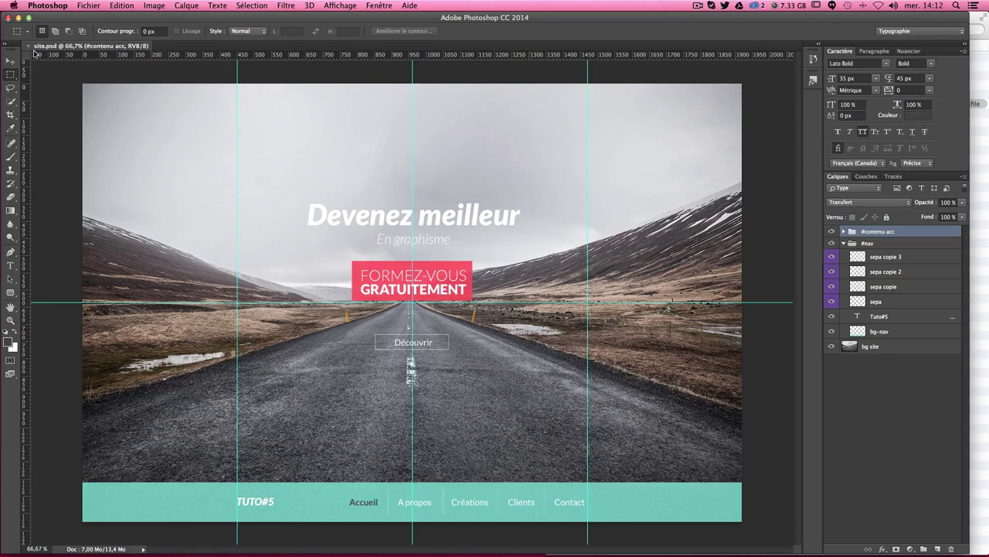
Step: With the Move tool active, create a new blank document 2 × 2 pixels
click(10, 61)
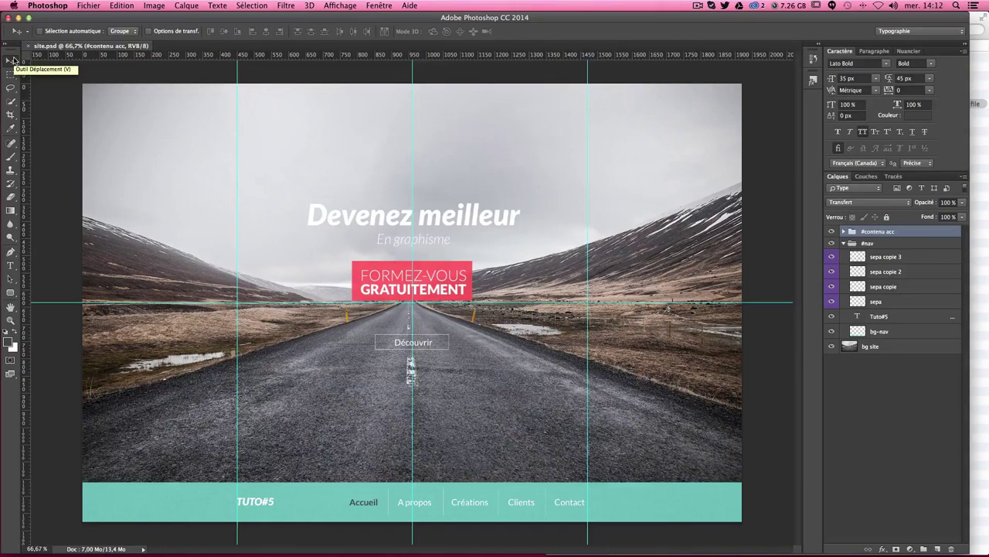
click(13, 61)
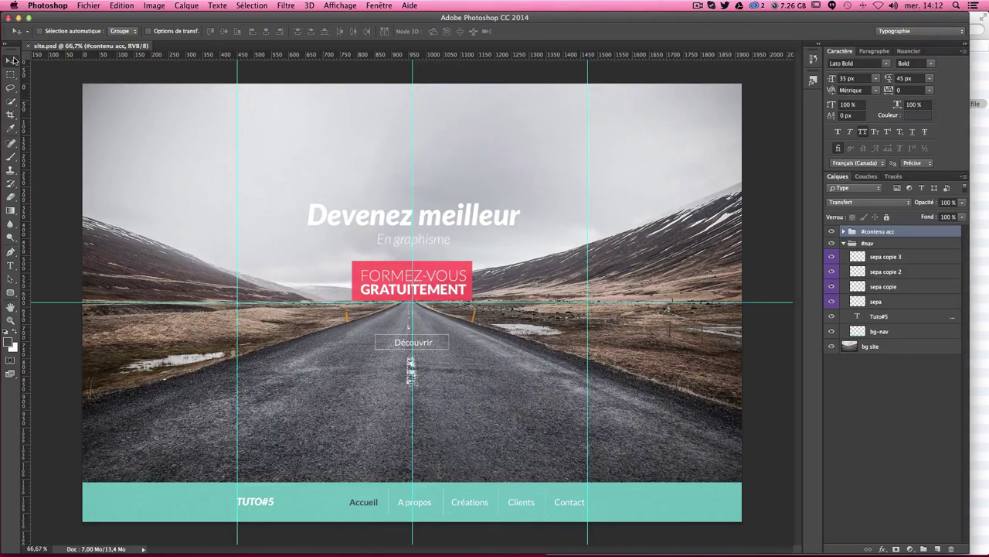
key(ctrl+n)
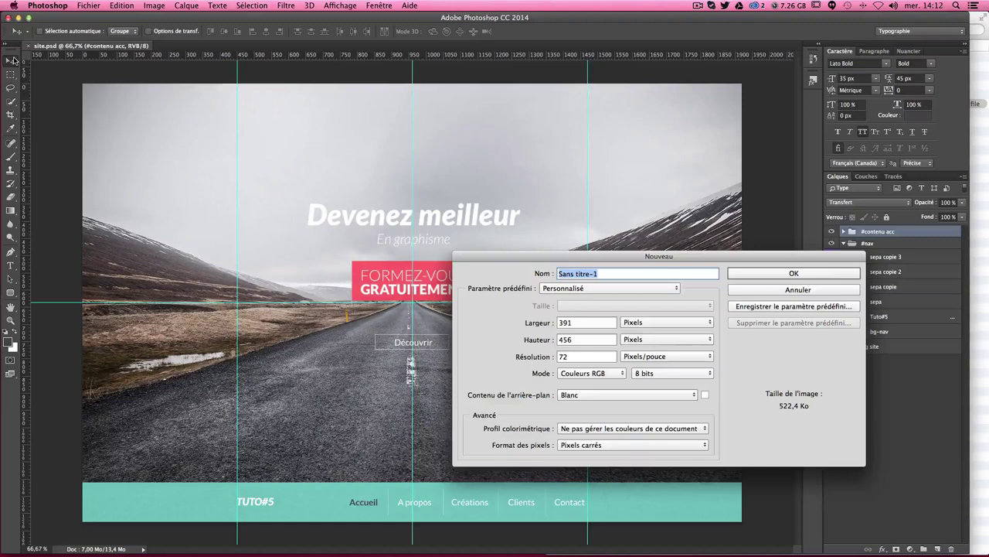
key(Tab)
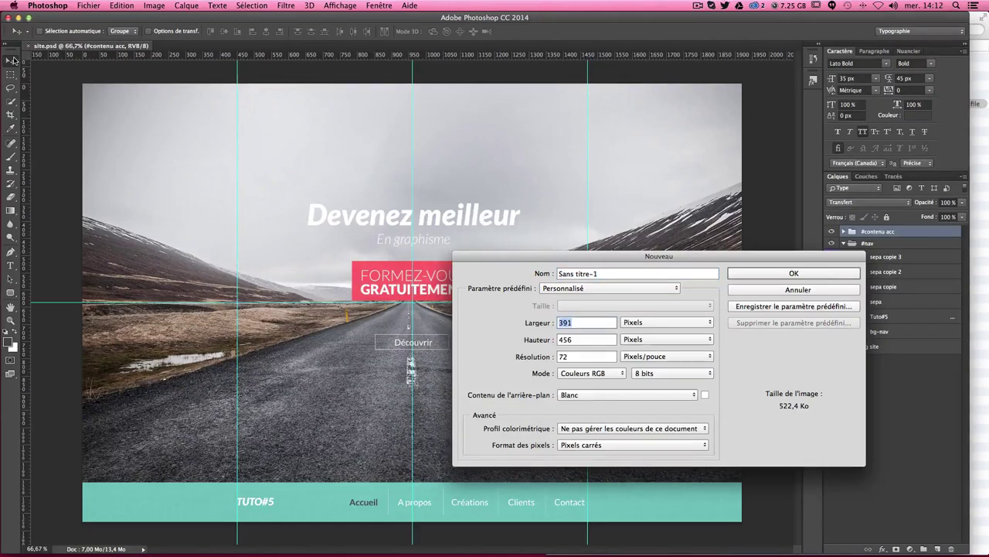
text(2)
key(Tab)
text(2)
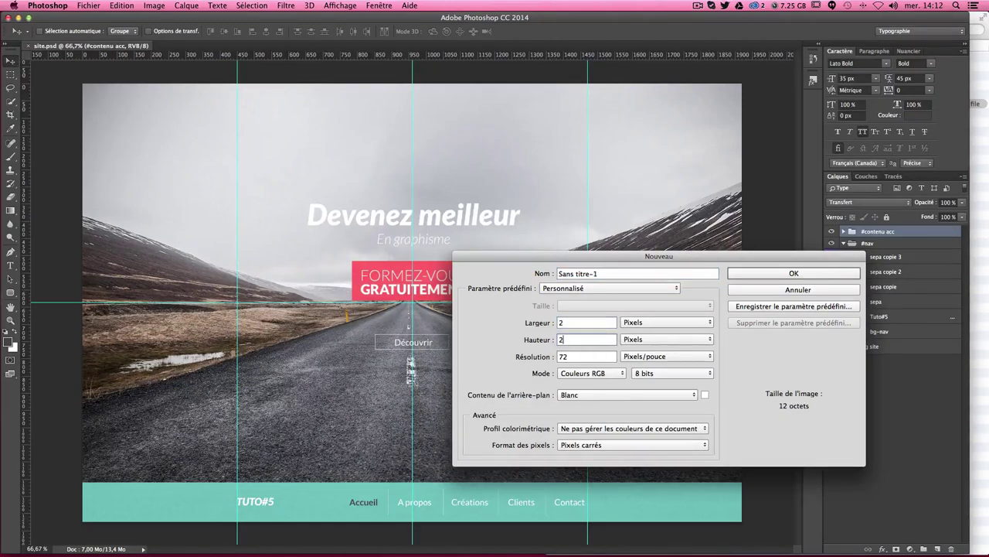
key(Tab)
click(773, 273)
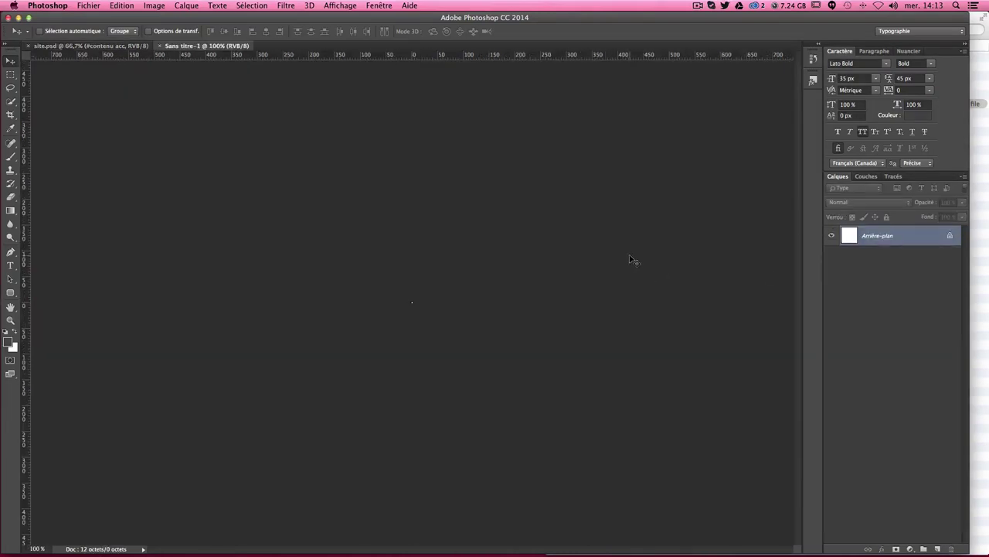
Step: Convert the background to Calque 0, add Calque 1, then delete Calque 0
key(ctrl+plus)
key(ctrl+plus)
key(ctrl+plus)
key(ctrl+plus)
key(ctrl+plus)
key(ctrl+plus)
key(ctrl+plus)
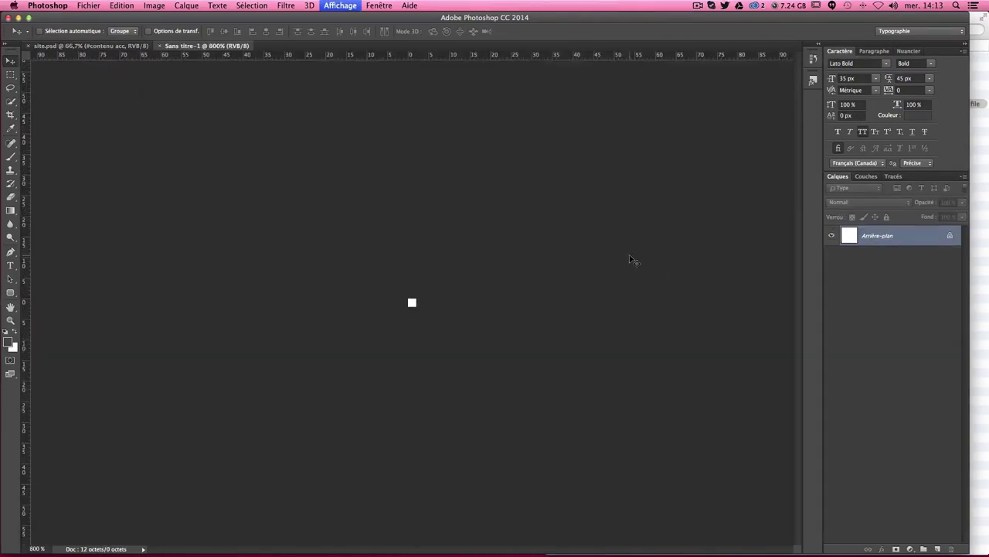
key(ctrl+plus)
key(ctrl+plus)
key(ctrl+plus)
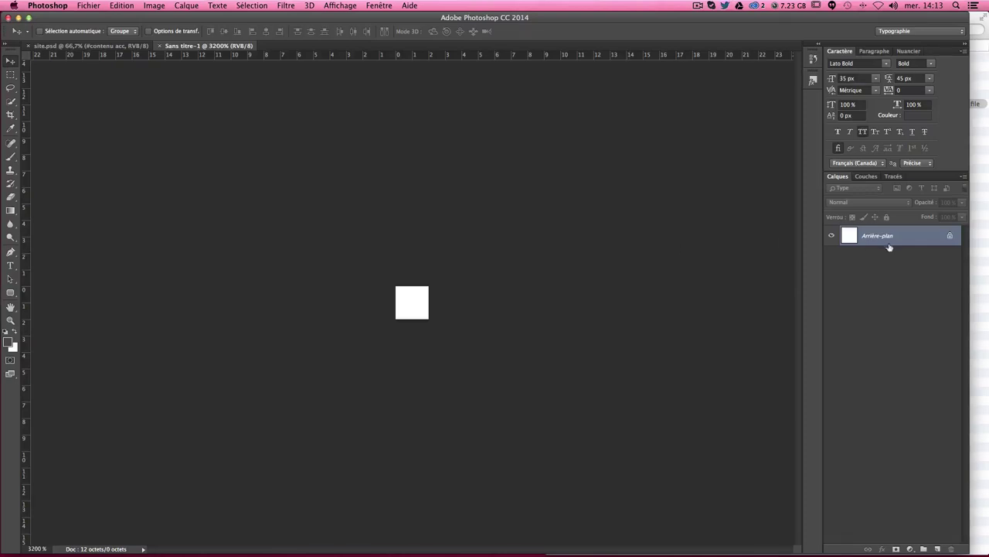
drag(881, 242, 864, 262)
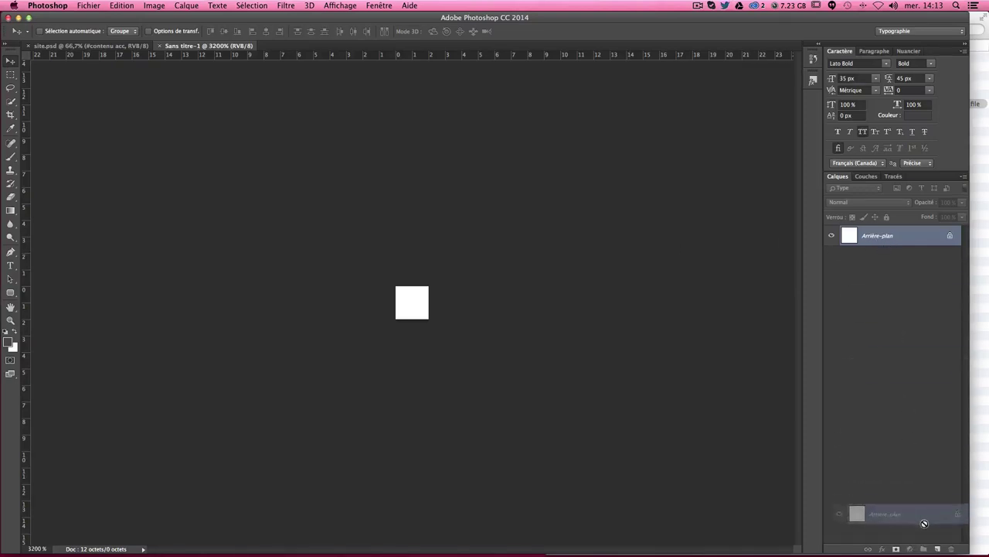
double_click(878, 238)
key(Return)
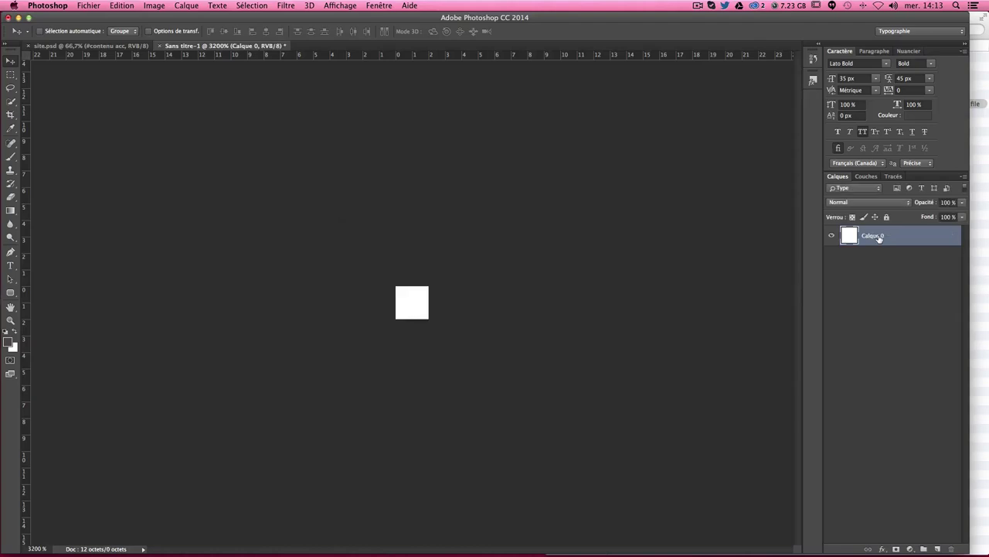
mouse_move(881, 238)
mouse_down()
mouse_move(923, 322)
mouse_move(906, 283)
mouse_up()
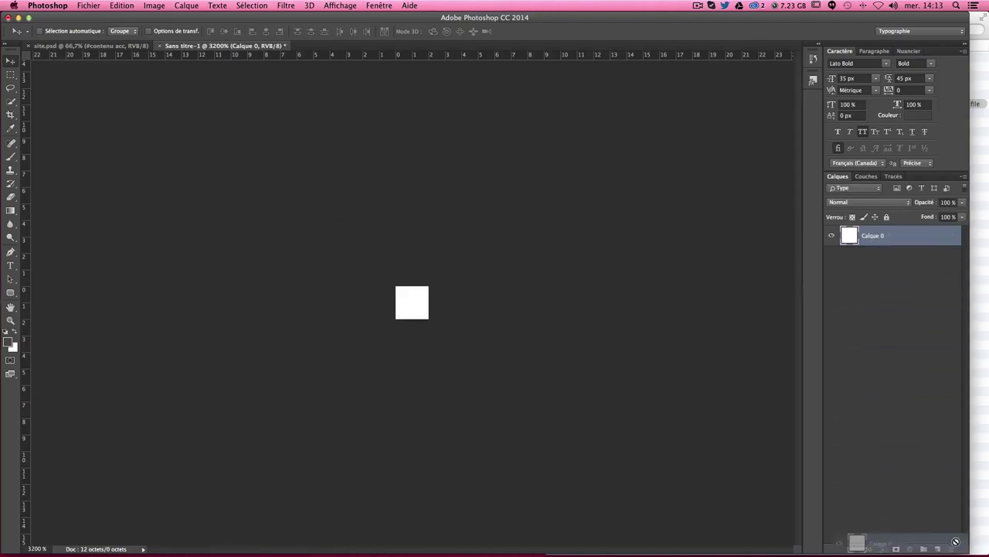
click(938, 549)
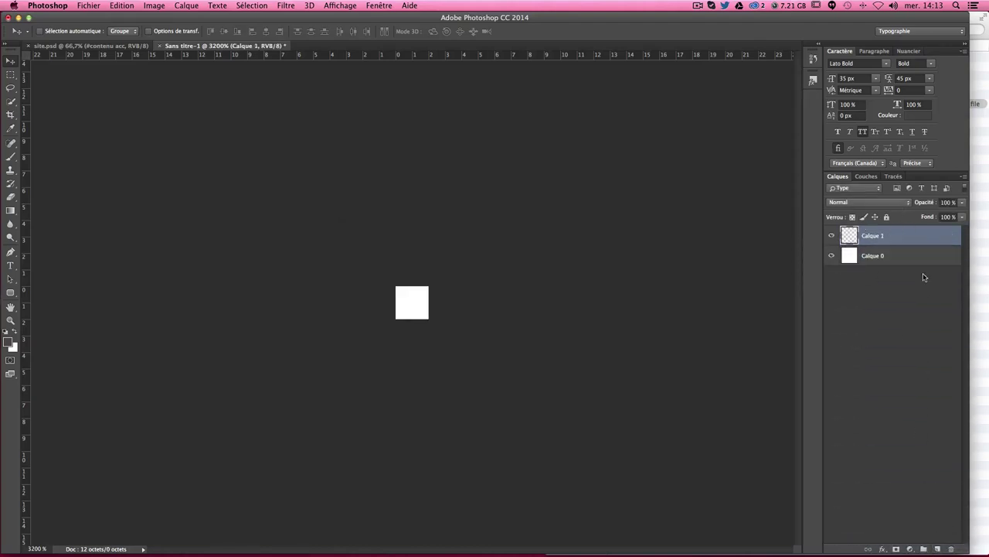
click(894, 264)
drag(886, 261, 951, 548)
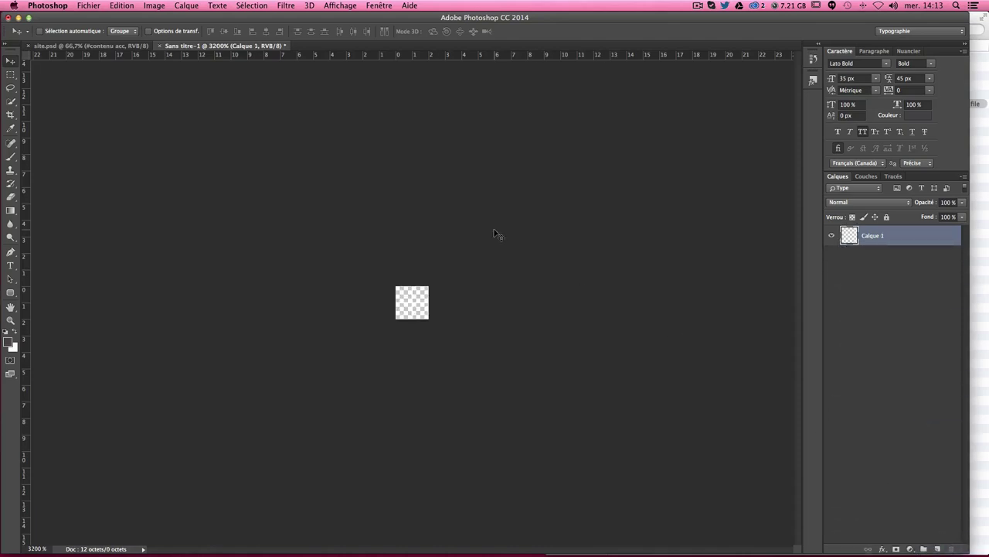
Step: Choose the Rectangular Marquee tool from the selection tools flyout
click(11, 75)
right_click(11, 75)
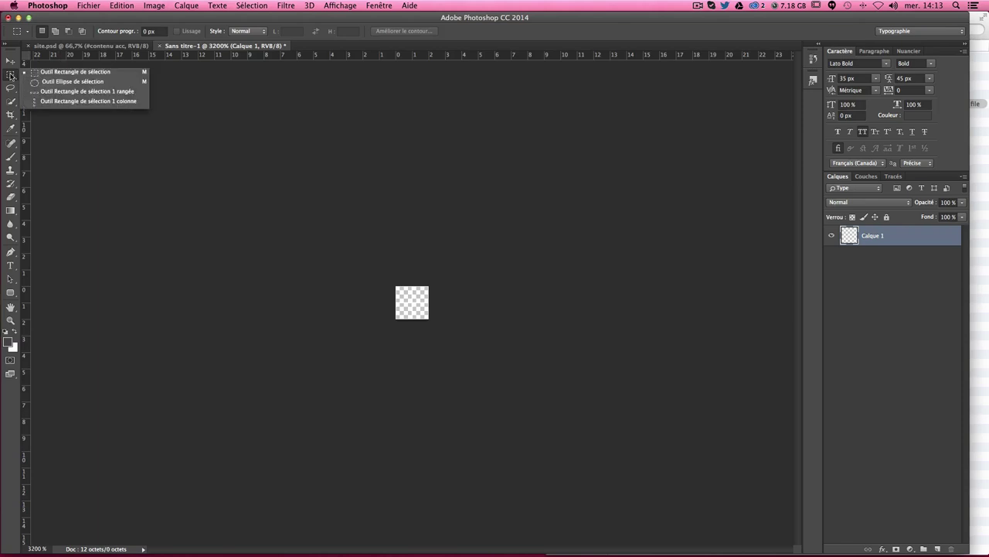
click(99, 75)
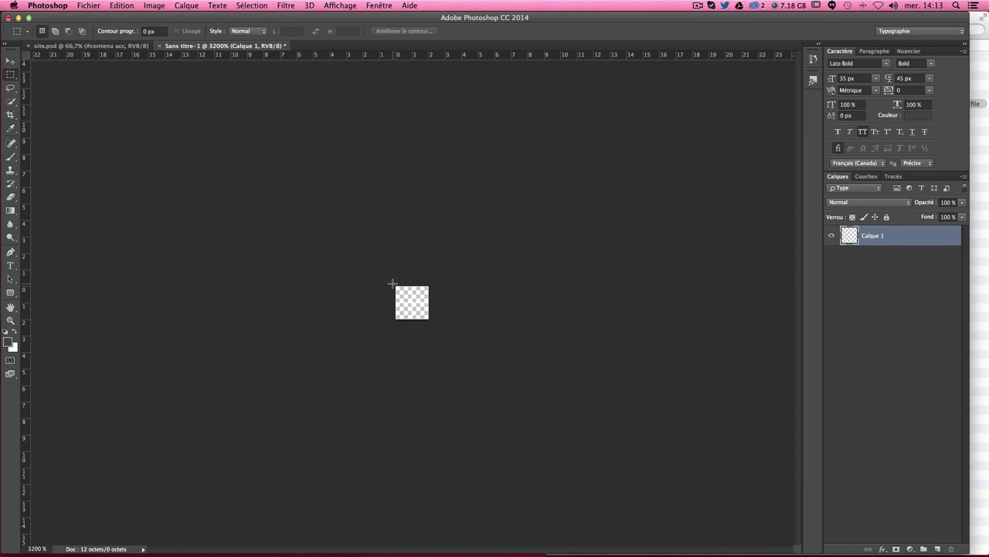
Step: Select the top-left pixel and set the foreground colour to #000000
drag(393, 283, 409, 299)
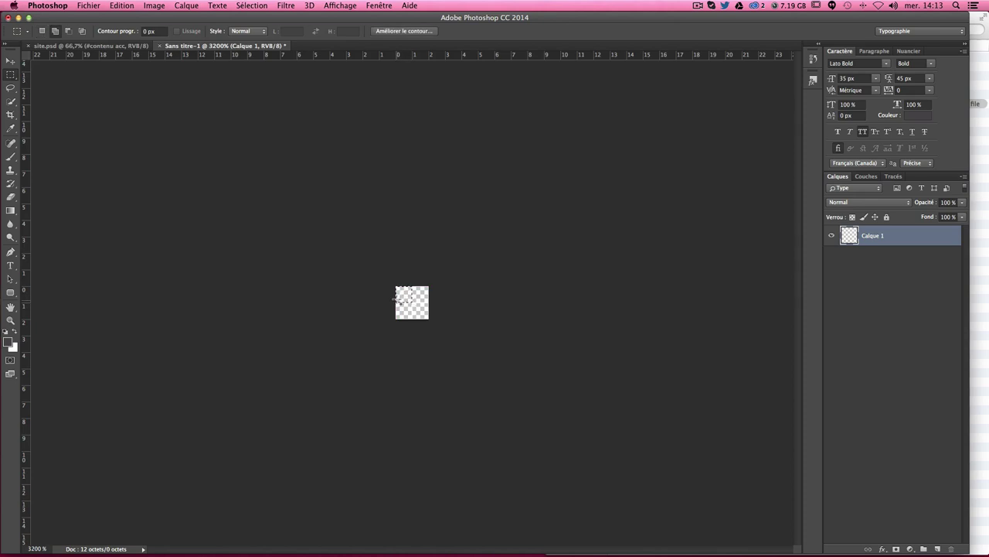
key(shift)
click(14, 332)
click(7, 340)
text(000000)
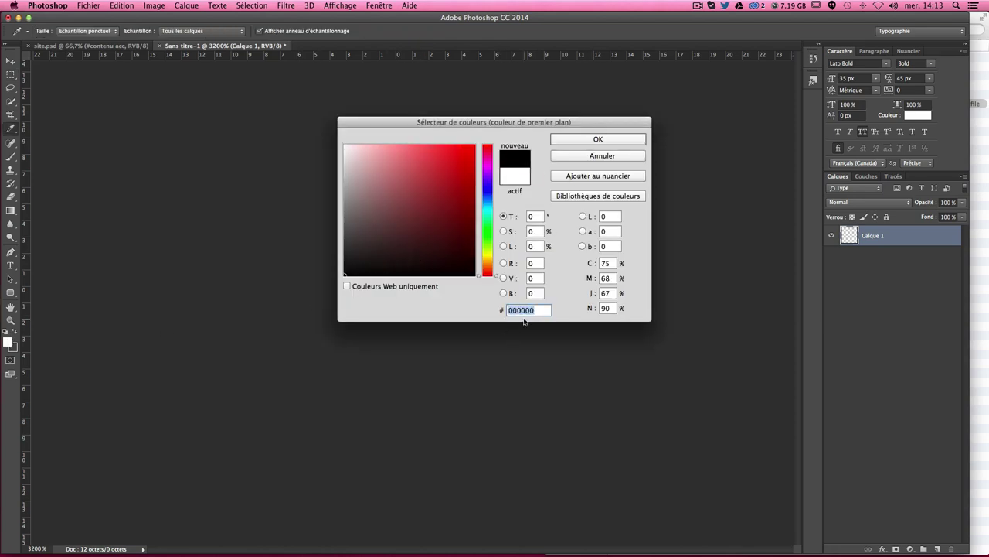
click(609, 144)
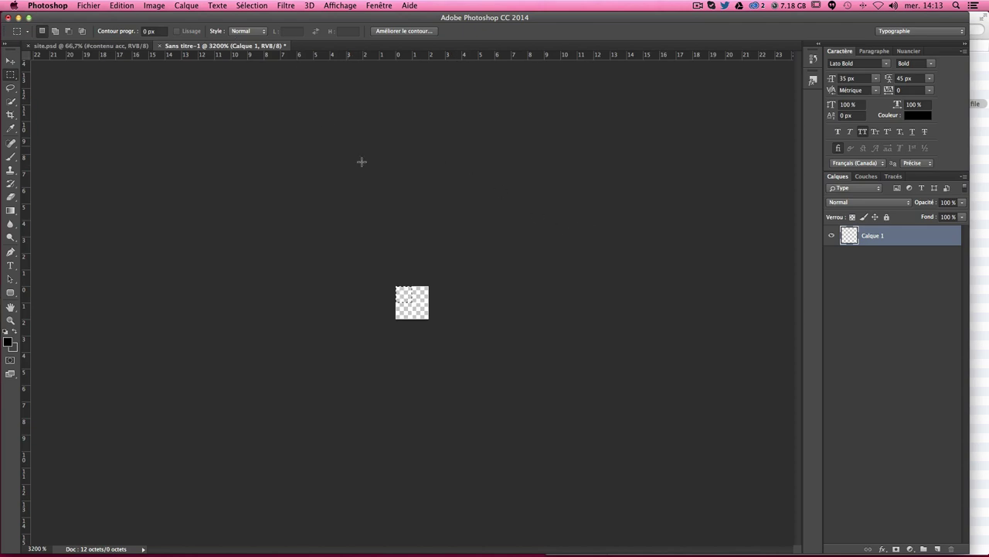
Step: Fill the selected pixel with foreground black at 5% opacity, then deselect
key(shift)
key(shift+BackSpace)
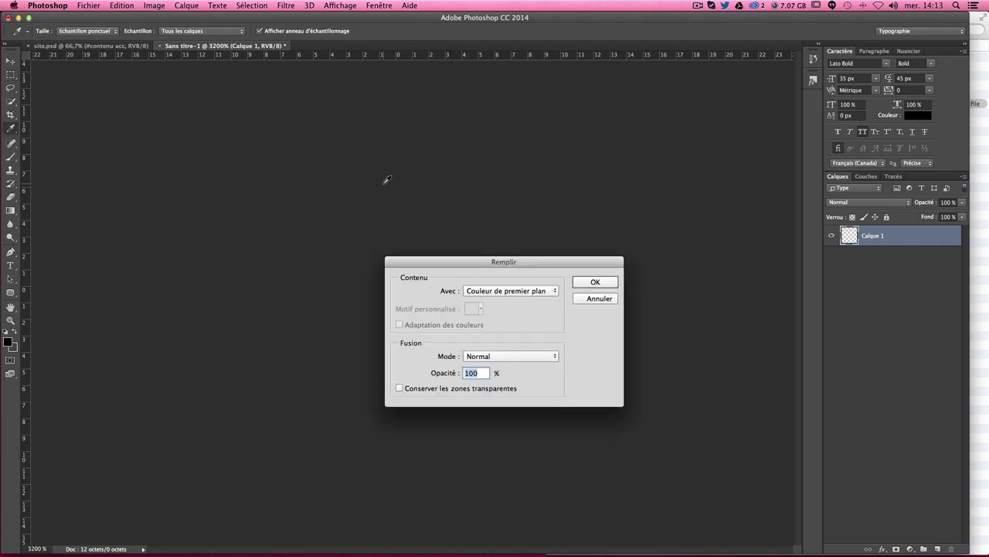
drag(481, 262, 534, 96)
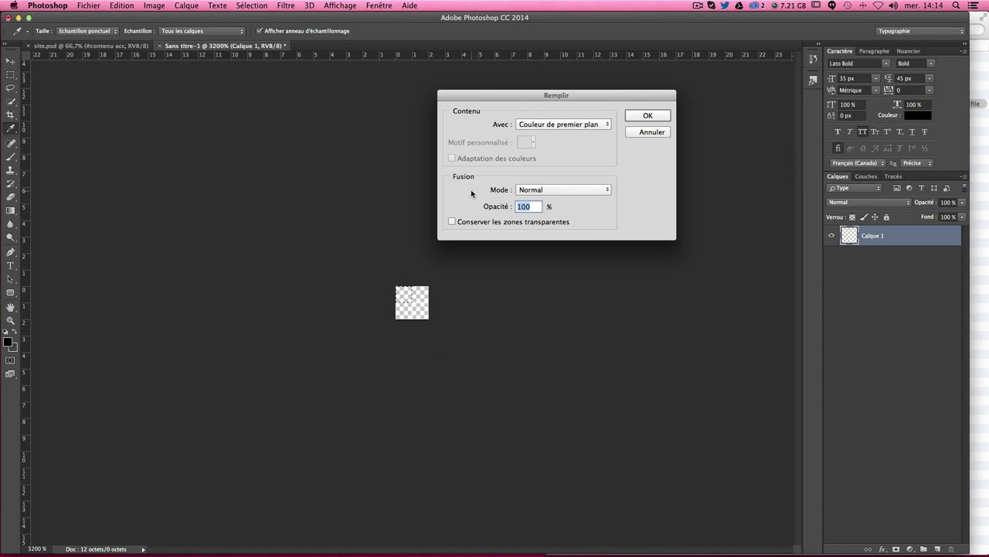
text(5)
key(Return)
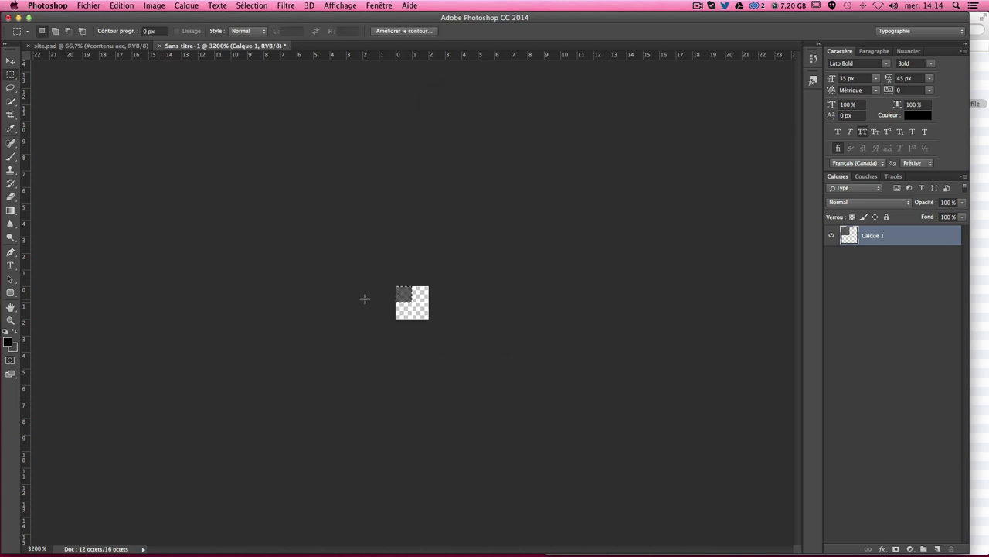
click(375, 298)
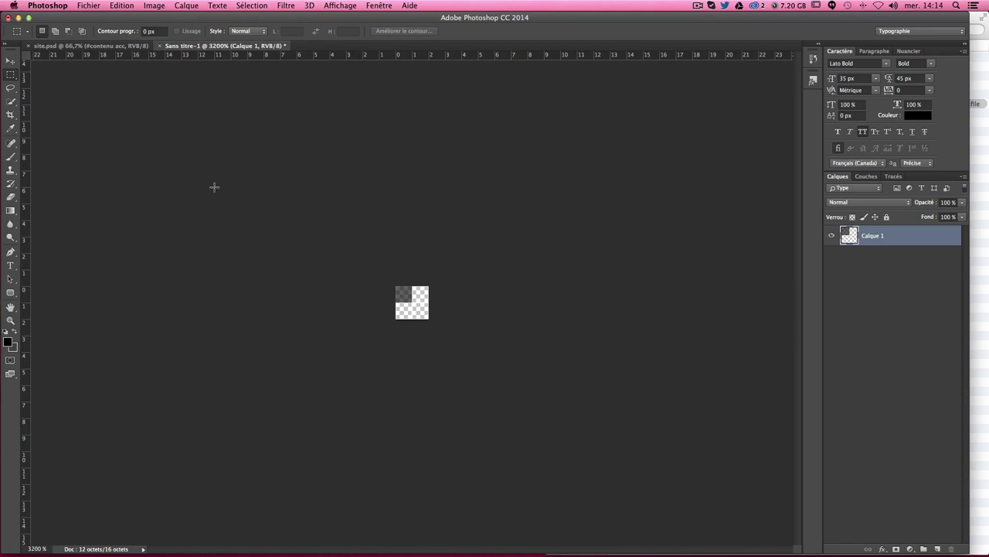
Step: Define the 2×2 canvas as a pattern named 'trame' via Utiliser comme motif
click(124, 6)
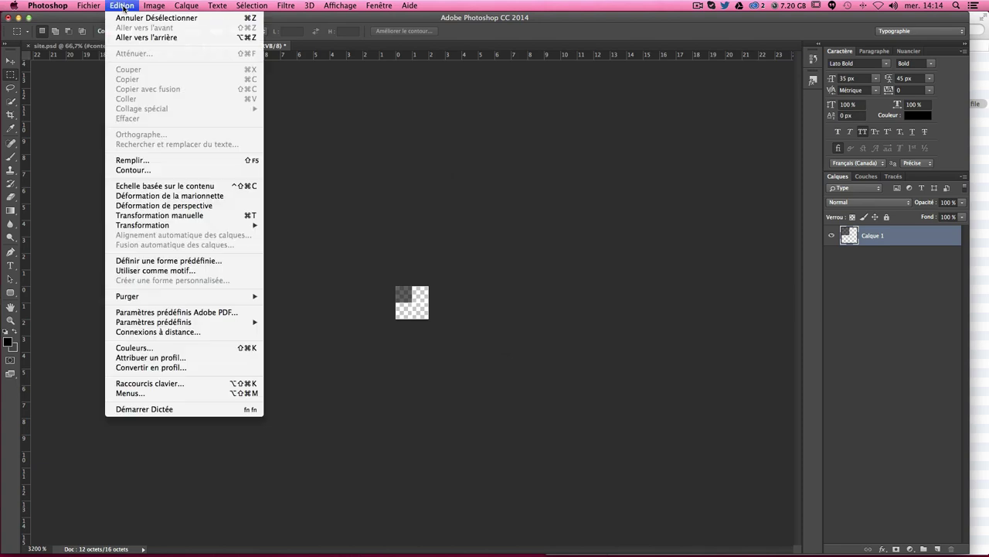
click(184, 271)
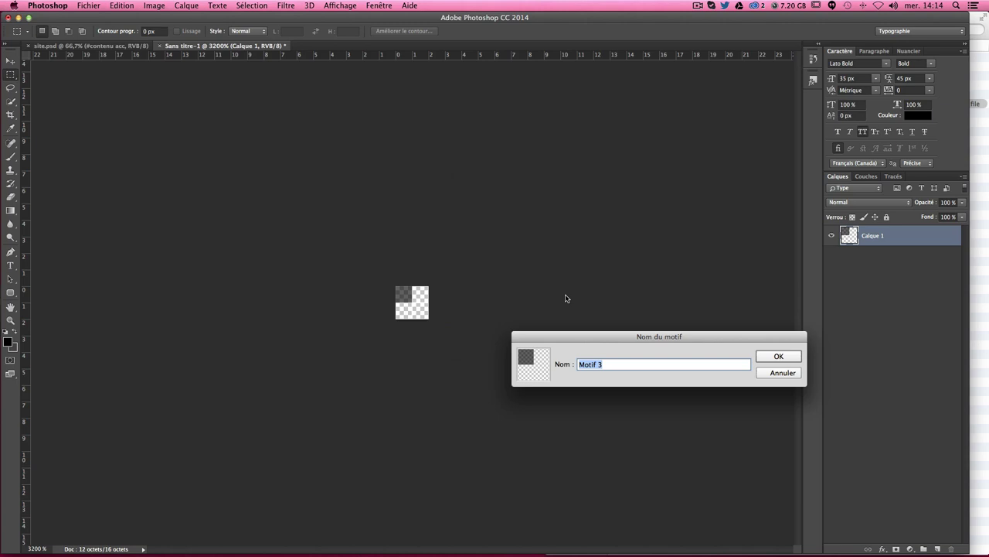
text(trame)
key(Return)
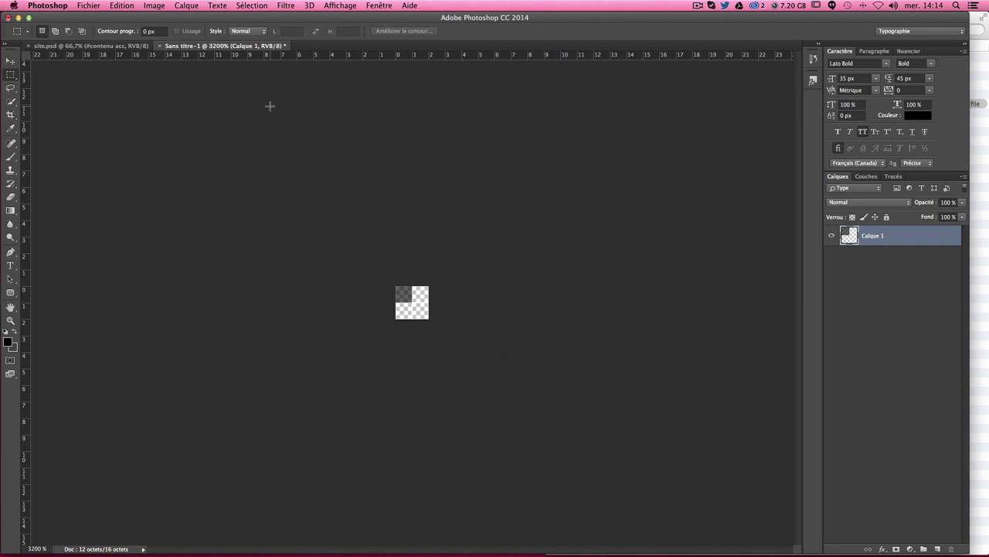
Step: In site.psd, add a new layer above bg site and rename it 'trame'
click(78, 46)
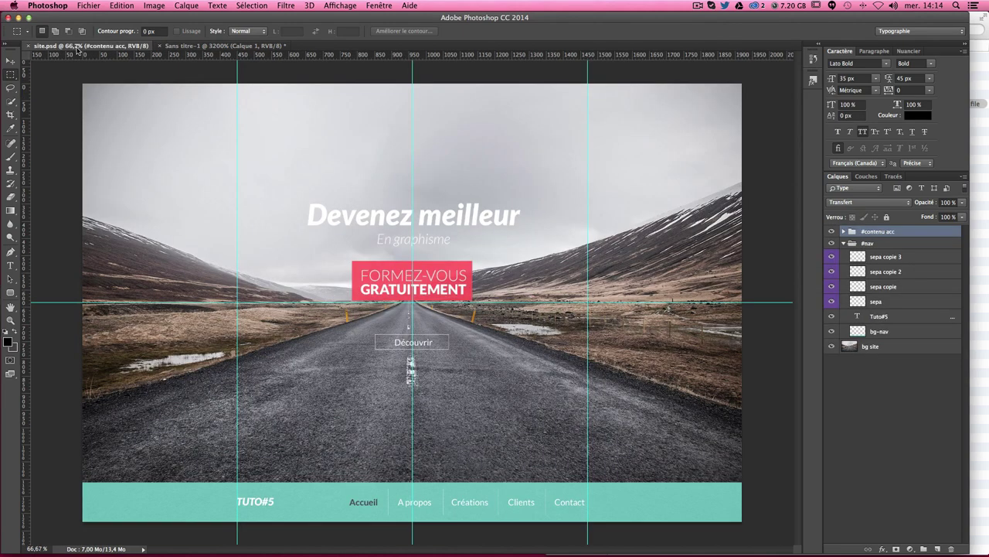
click(870, 347)
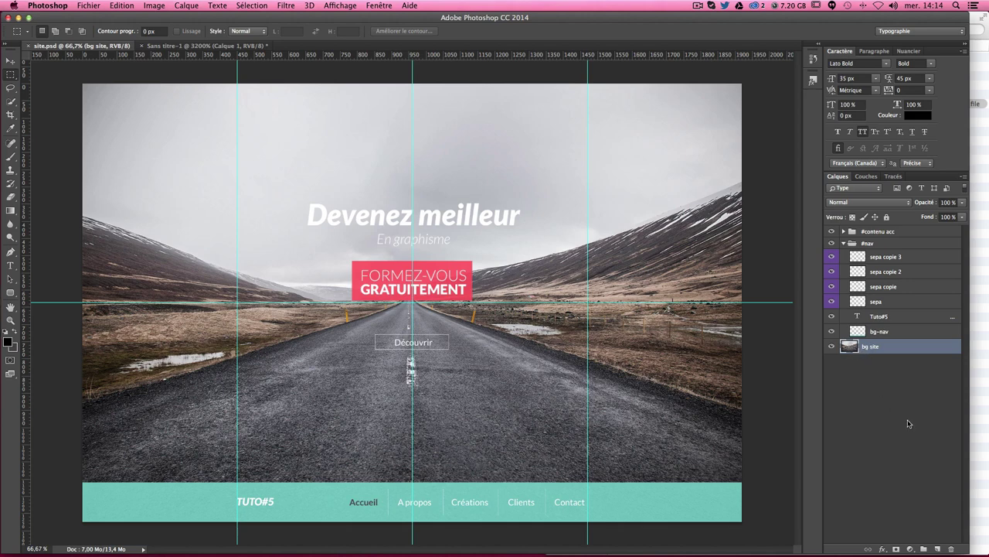
click(943, 548)
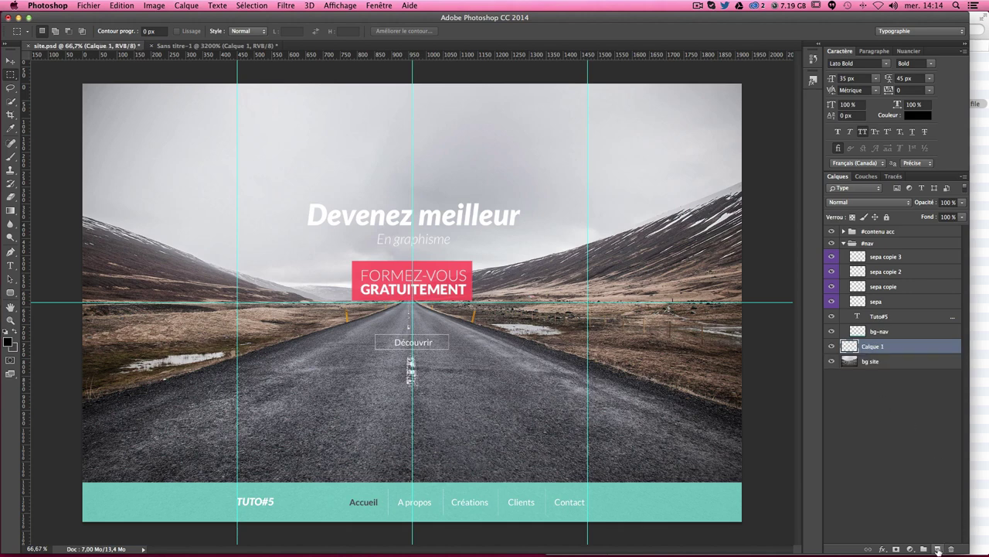
double_click(874, 346)
text(f)
key(Return)
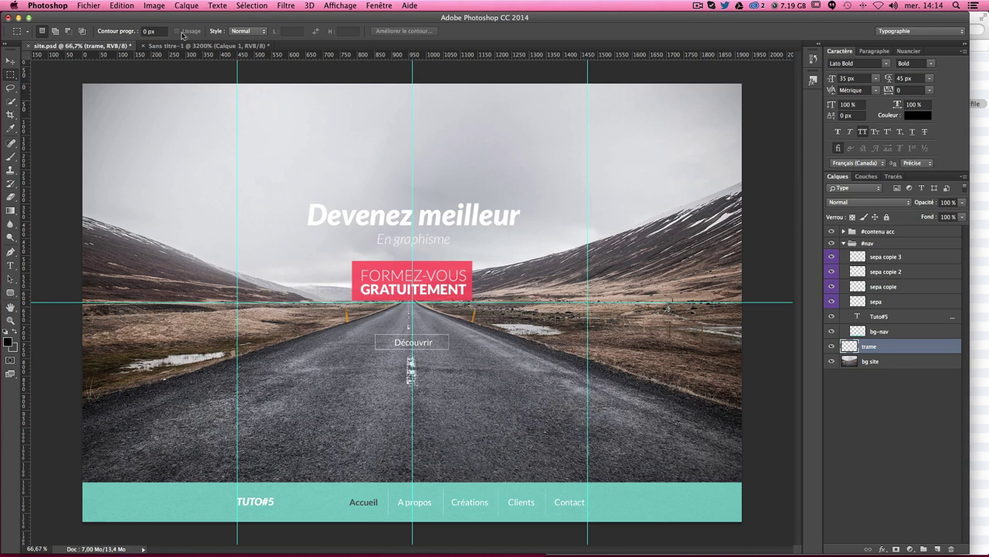
click(118, 8)
click(117, 9)
Step: Fill the trame layer with the Motif option using the trame pattern at 85% opacity
key(shift+F5)
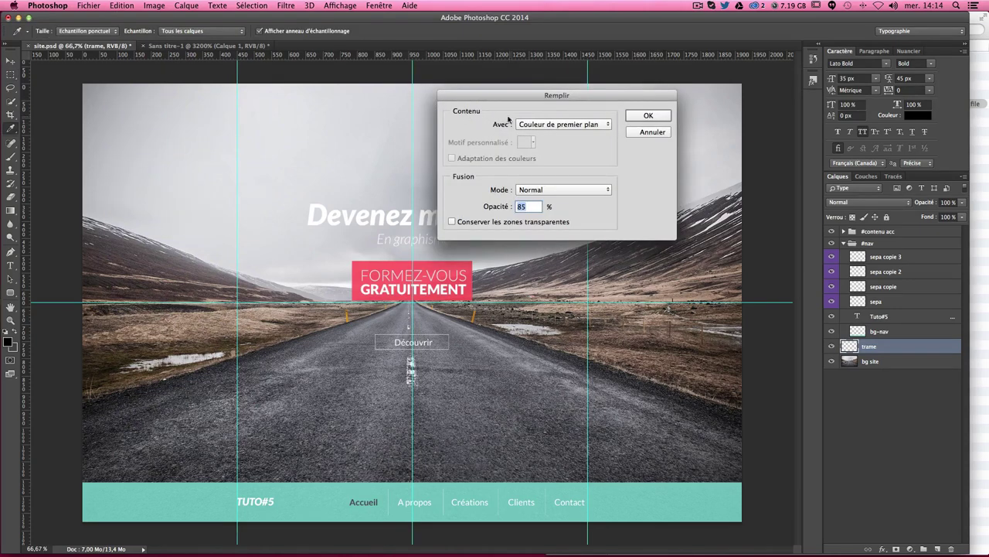
click(548, 126)
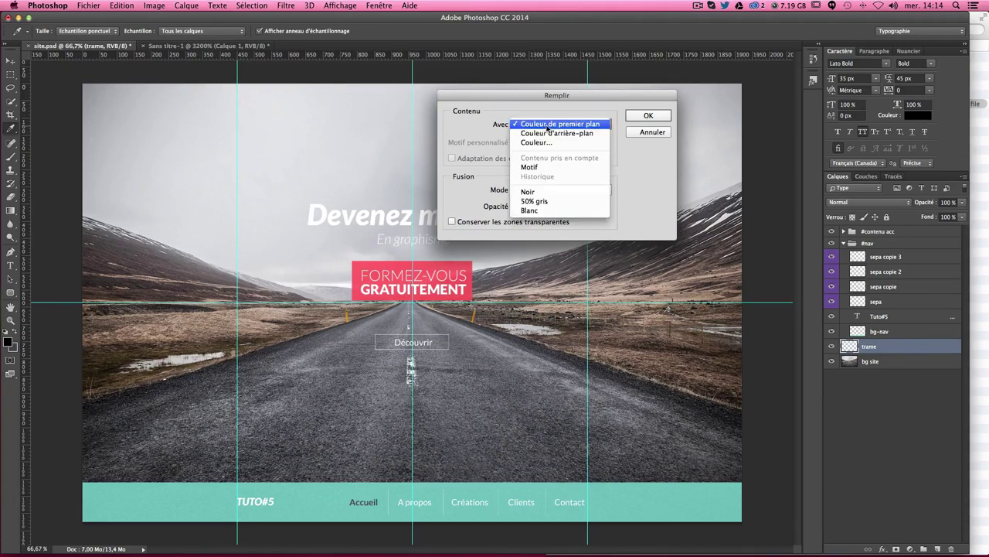
click(534, 167)
click(530, 145)
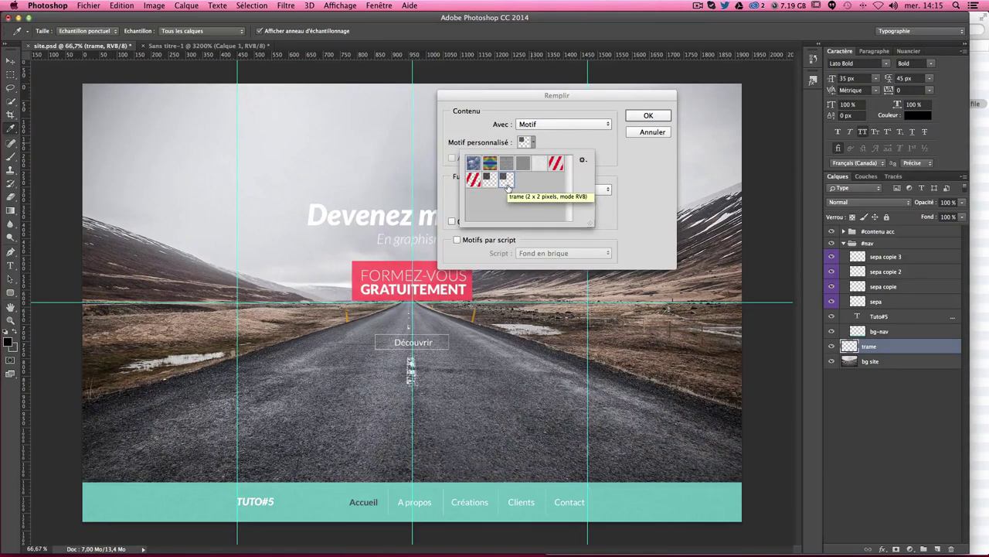
click(648, 116)
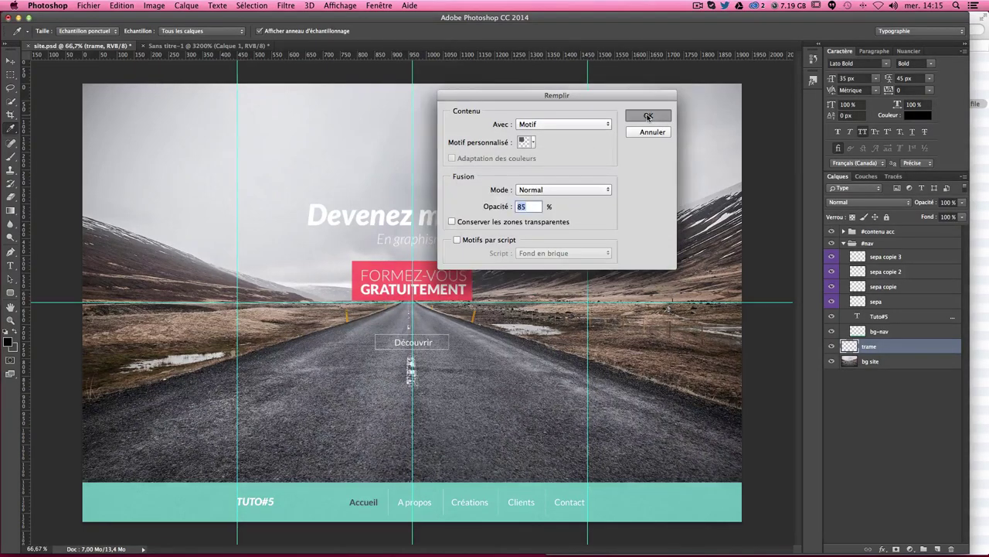
click(648, 116)
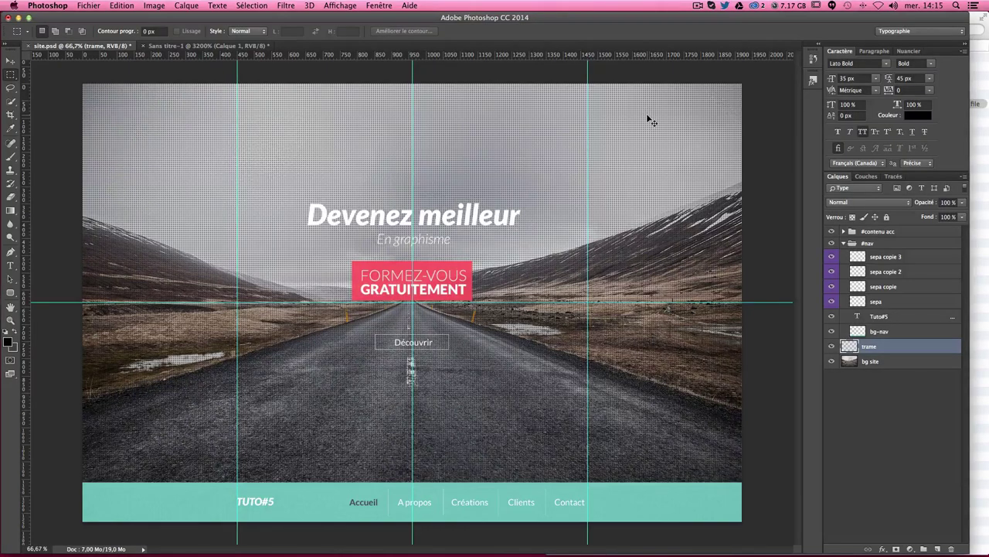
key(super+1)
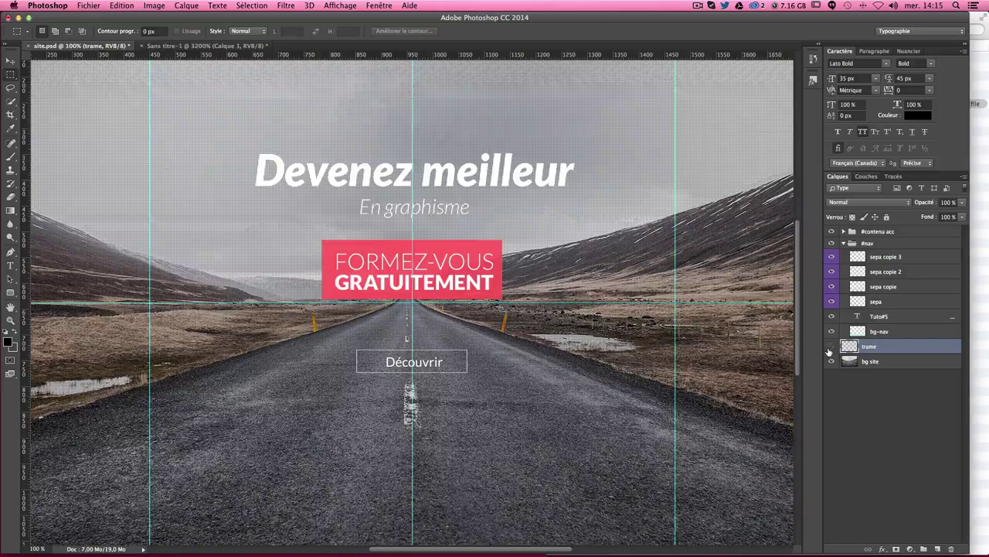
click(830, 349)
click(829, 349)
click(830, 349)
click(829, 350)
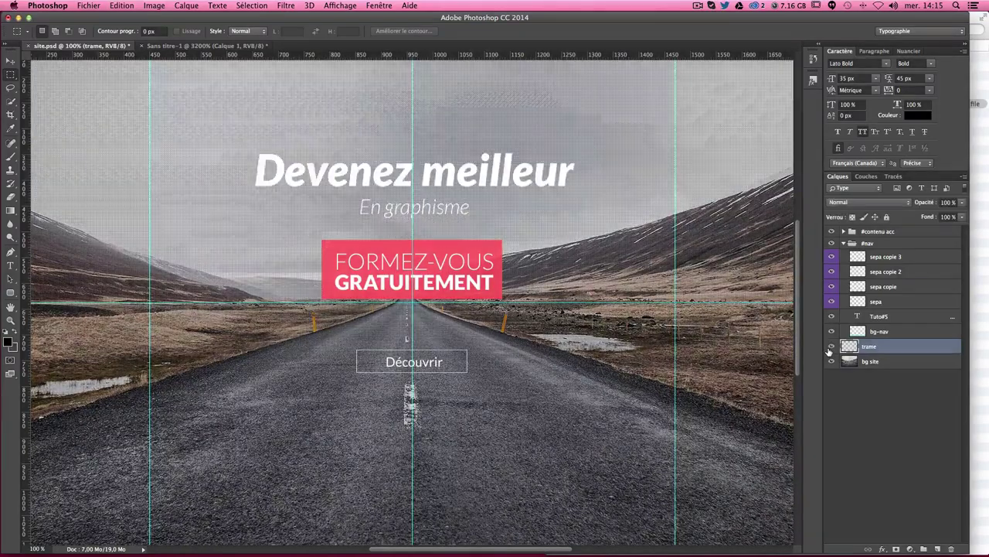
click(829, 350)
click(830, 350)
click(830, 350)
click(830, 350)
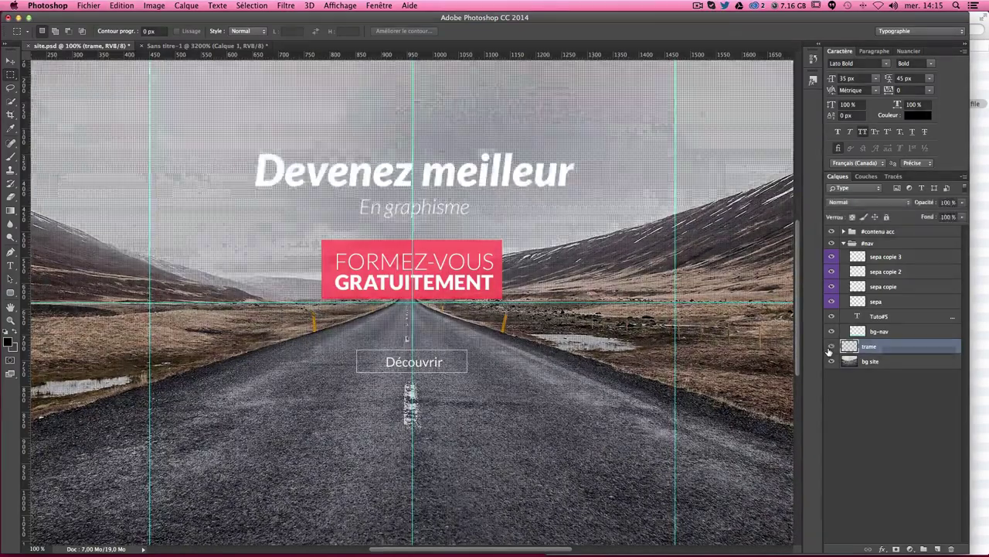
click(829, 350)
click(829, 350)
click(829, 351)
click(829, 350)
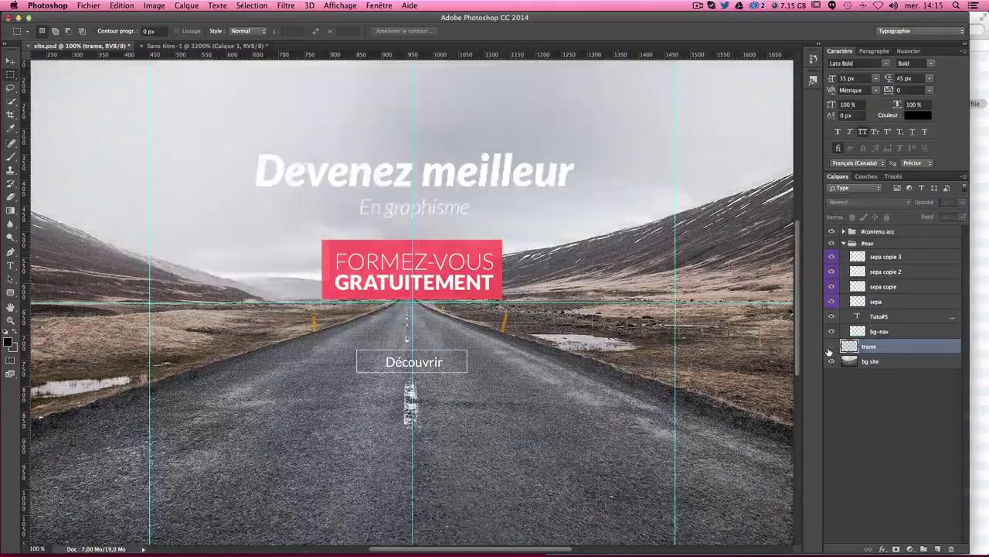
click(830, 350)
click(829, 351)
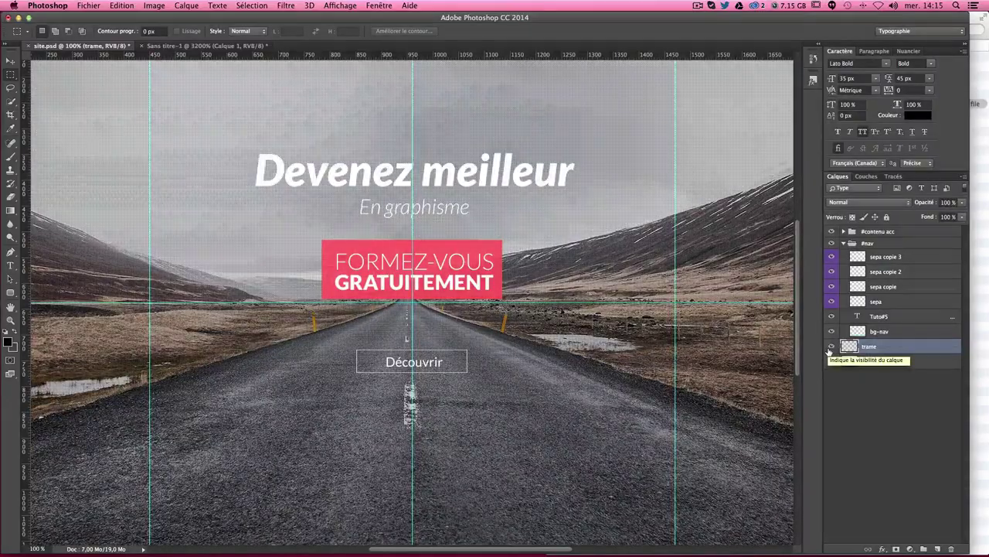
click(829, 351)
key(ctrl+plus)
key(ctrl+plus)
key(ctrl+plus)
key(ctrl+plus)
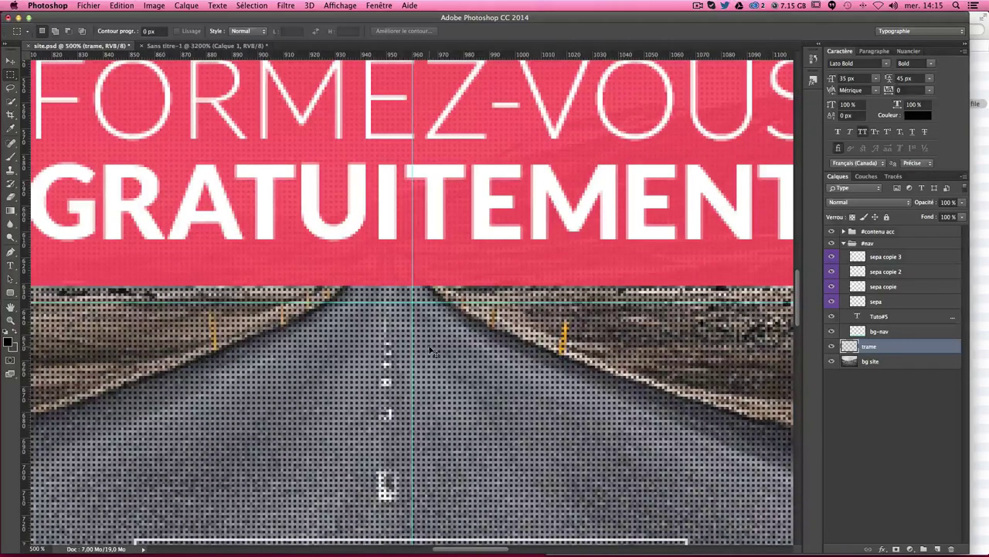
Step: Zoom to pixel level and marquee a 2×2 block of the trame grid
key(ctrl+plus)
key(ctrl+plus)
key(ctrl+plus)
key(ctrl+plus)
key(ctrl+plus)
key(ctrl+plus)
key(ctrl+plus)
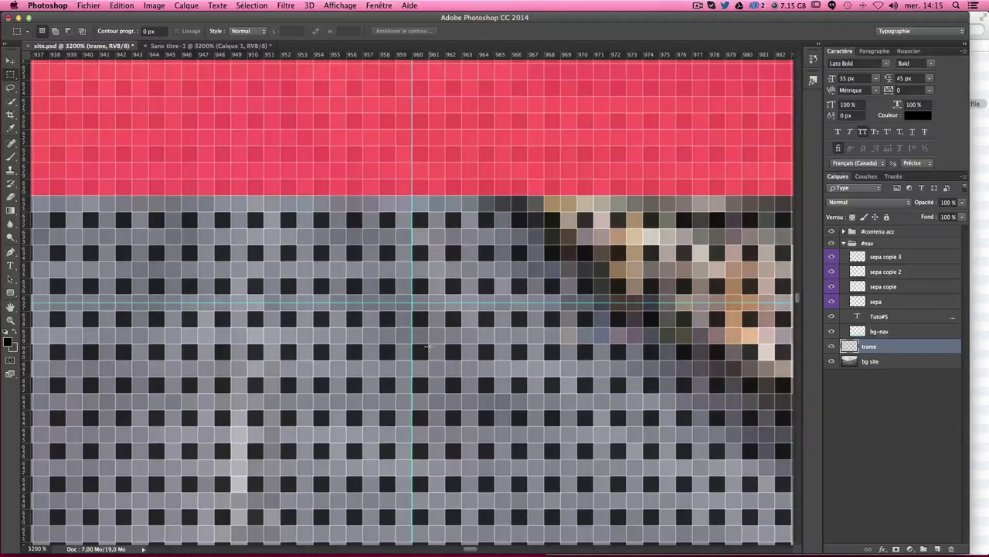
drag(411, 276, 454, 304)
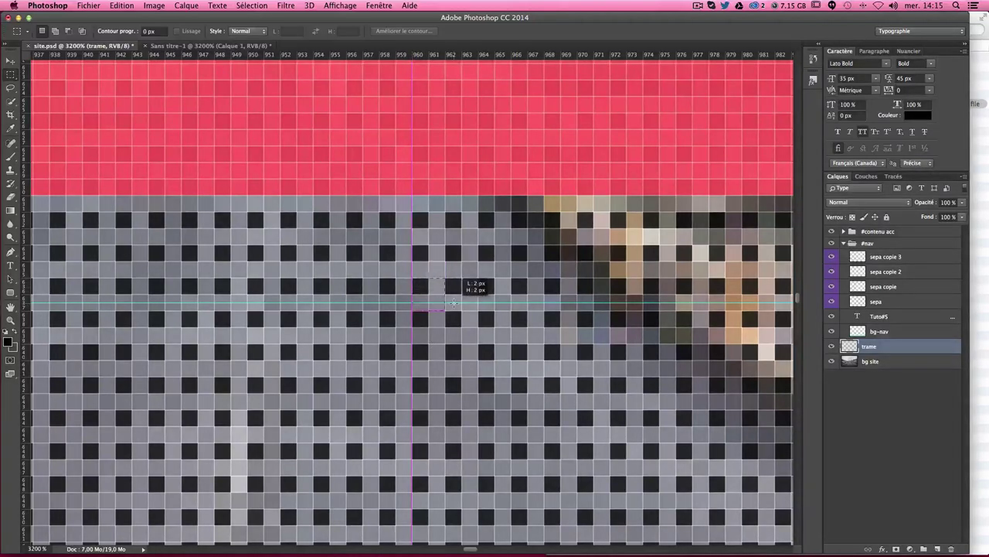
click(498, 251)
drag(506, 254, 530, 271)
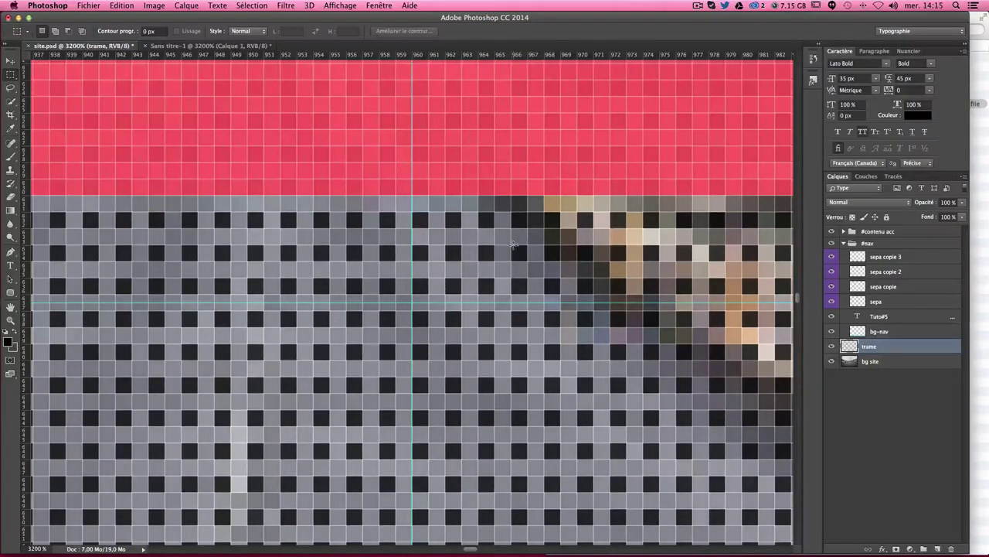
drag(530, 272, 544, 275)
Step: Zoom back out until the headline, pink title box and Découvrir button show
key(super+minus)
key(super+minus)
key(super+minus)
key(super+minus)
key(super+minus)
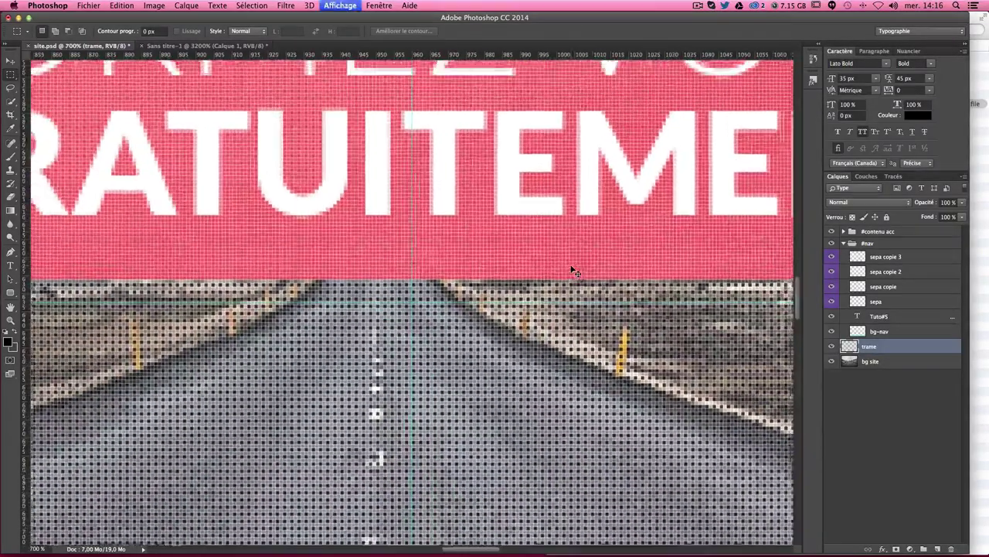
key(super+minus)
key(super+minus)
key(super+minus)
key(super+minus)
key(super+minus)
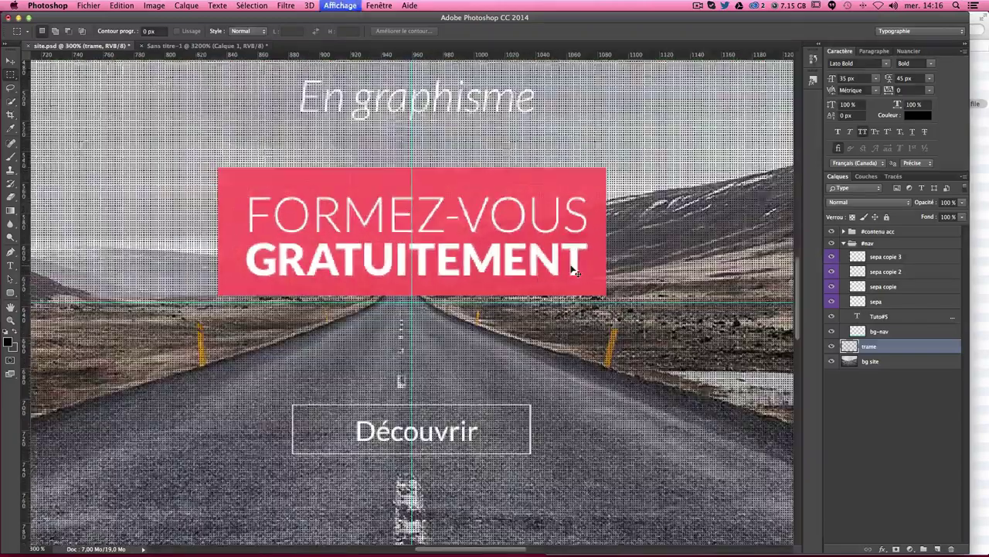
key(super+minus)
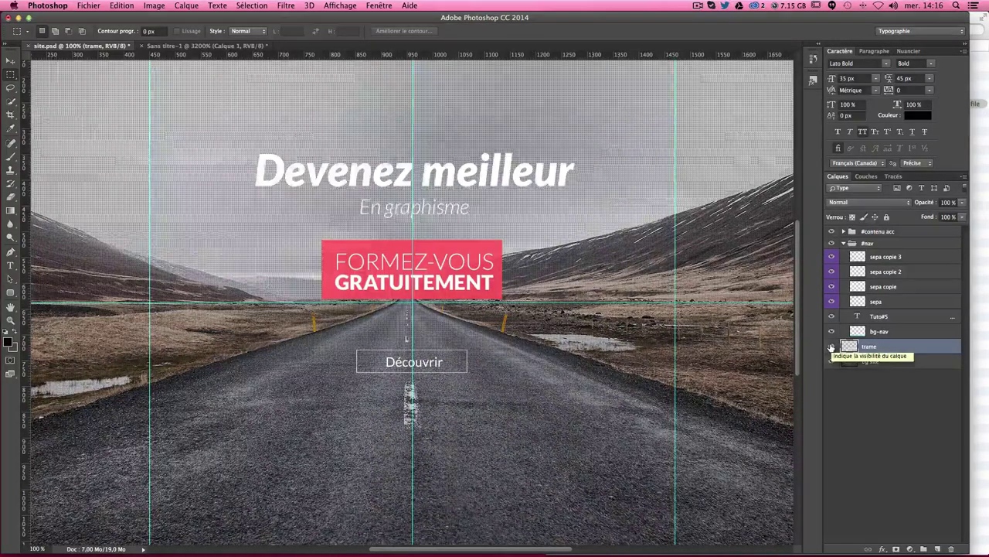
click(832, 347)
click(831, 347)
click(832, 347)
click(831, 347)
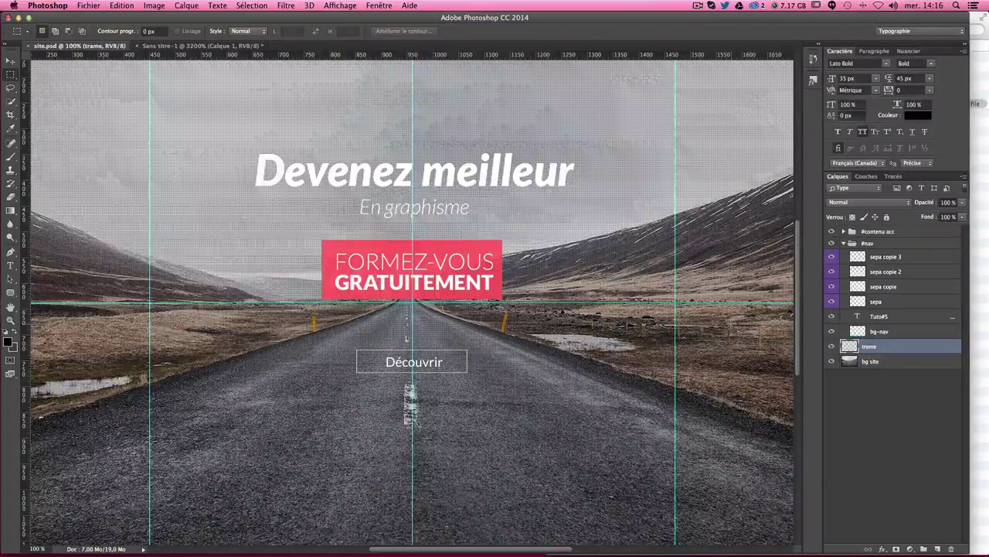
click(88, 6)
Step: Save As site02.psd in 5-maquette-ps/partie02, keeping maximum compatibility
click(136, 113)
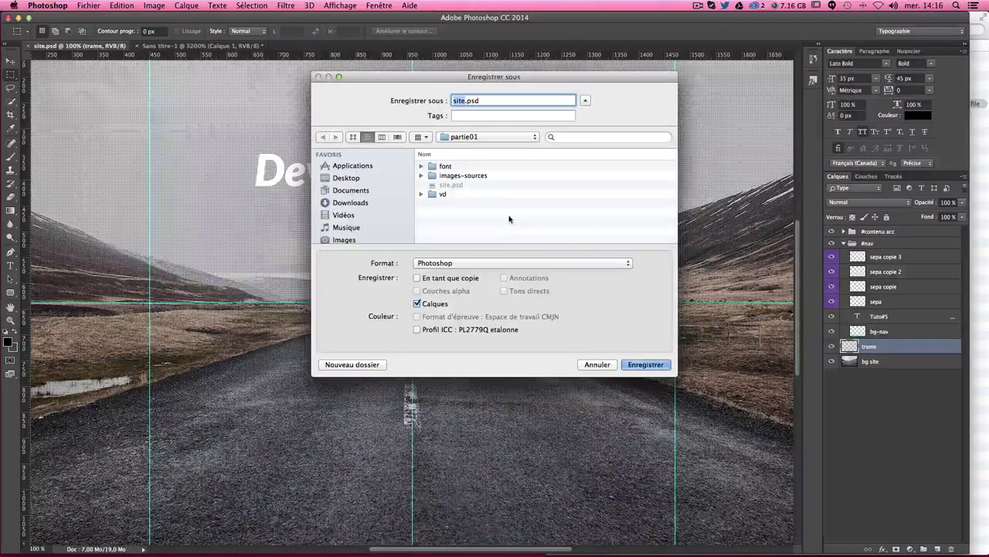
click(479, 139)
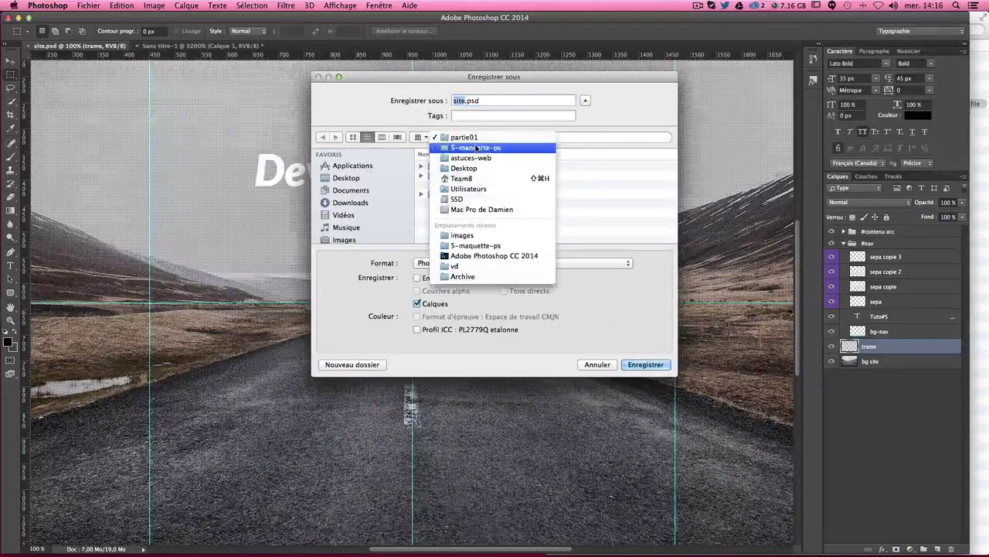
click(475, 147)
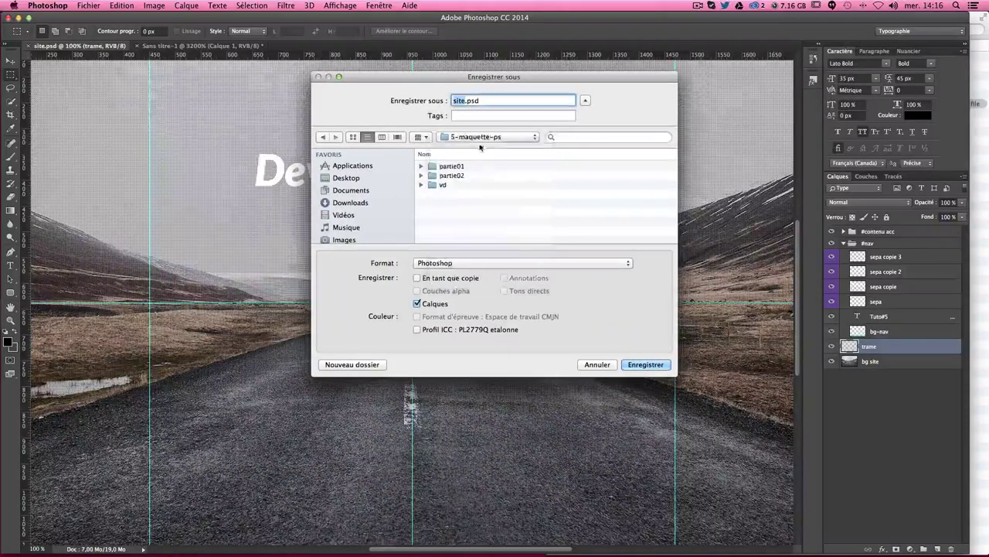
click(455, 177)
double_click(455, 176)
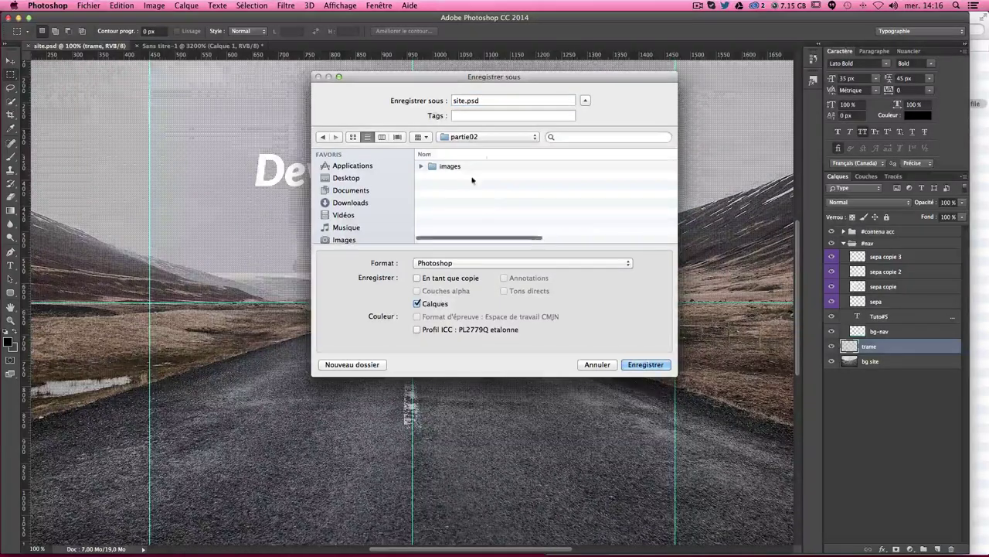
triple_click(464, 101)
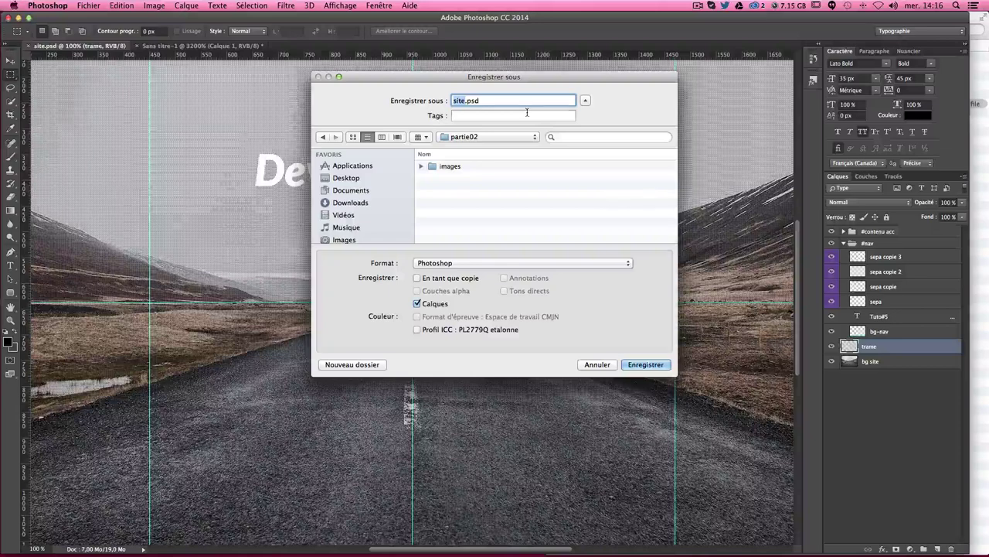
text(s)
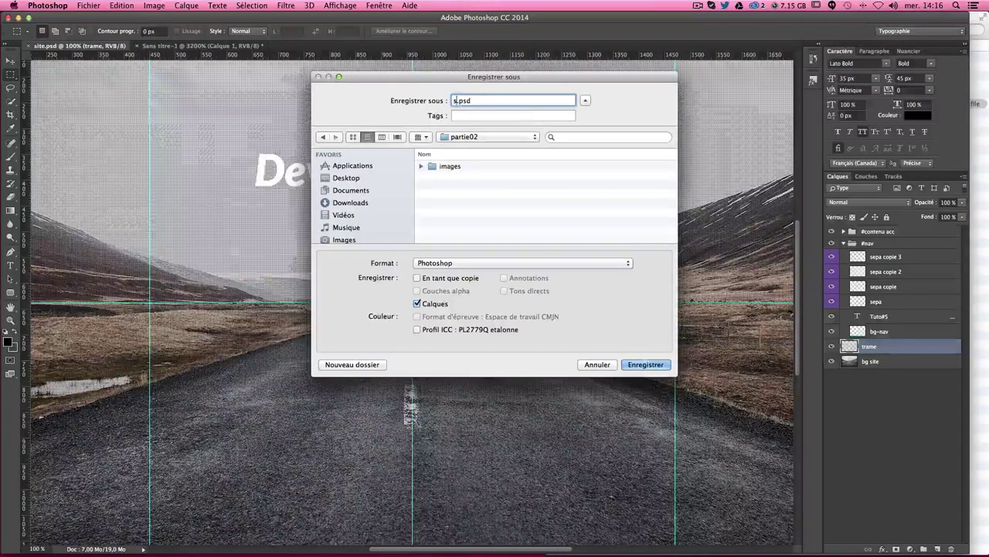
text(irz)
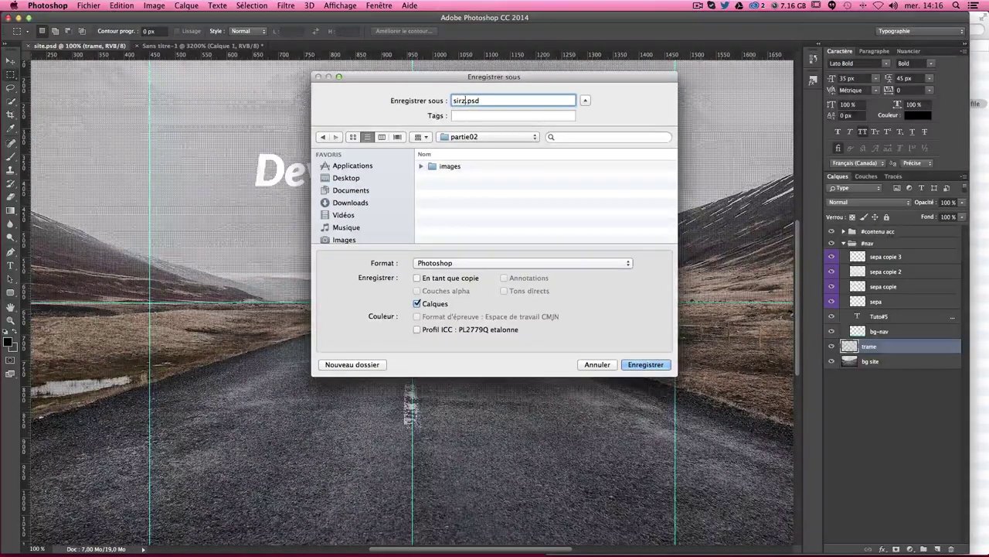
key(BackSpace)
key(BackSpace)
text(te)
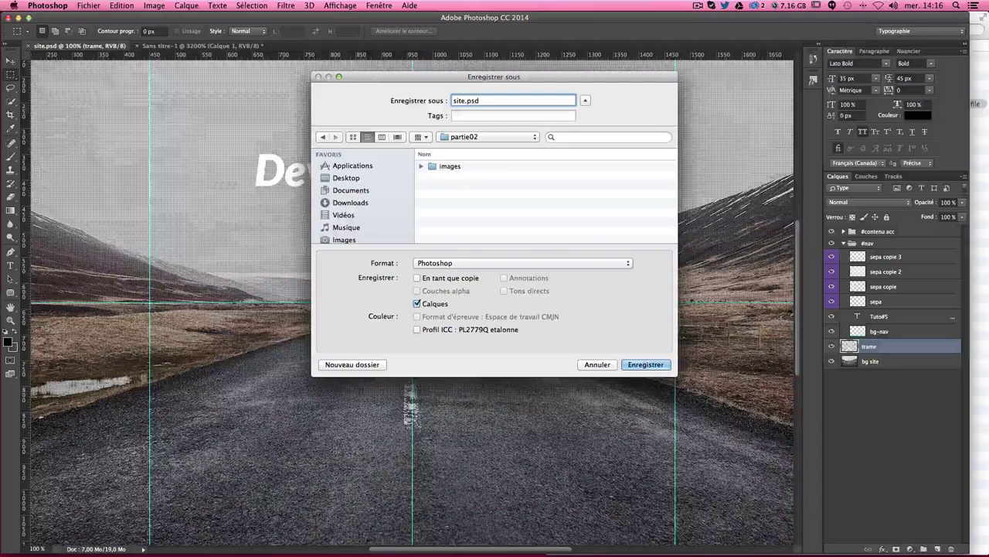
text(02)
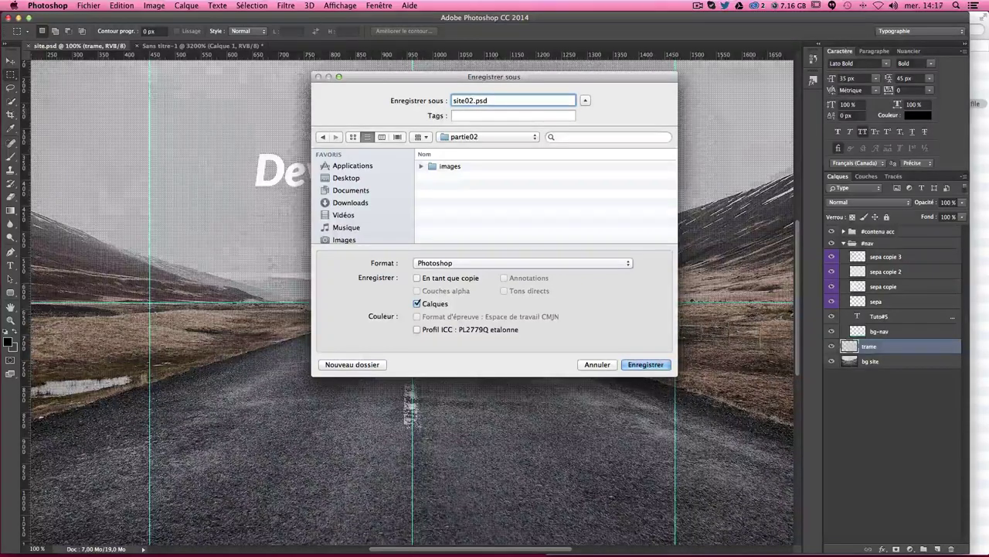
key(Return)
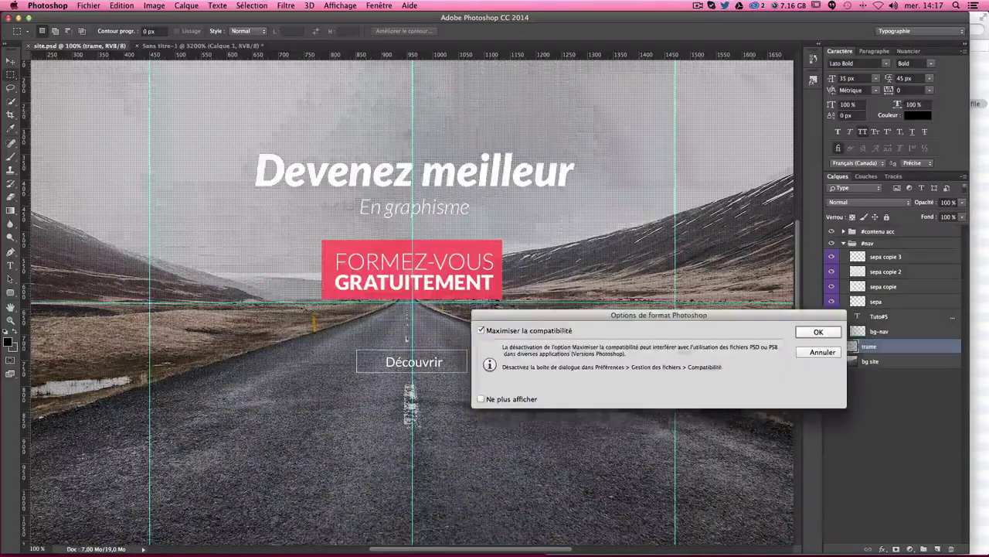
key(Return)
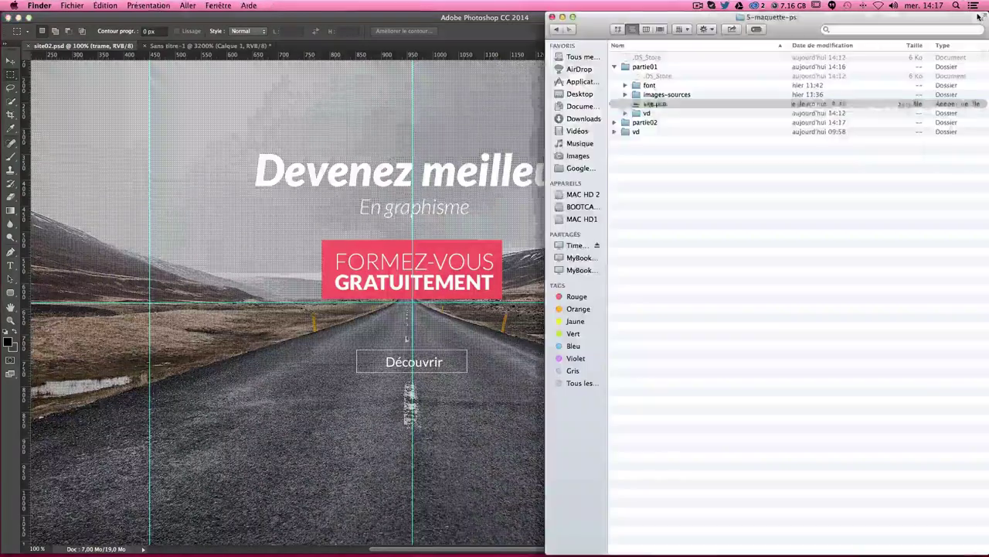
Step: Check in Finder that partie02 holds site02.psd and images, then collapse the #nav group
click(982, 19)
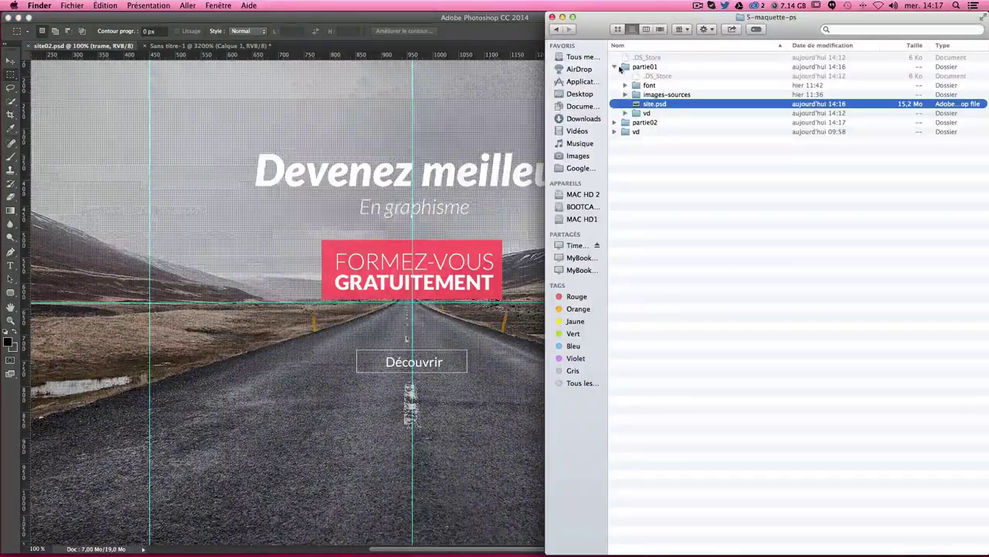
click(614, 66)
click(642, 76)
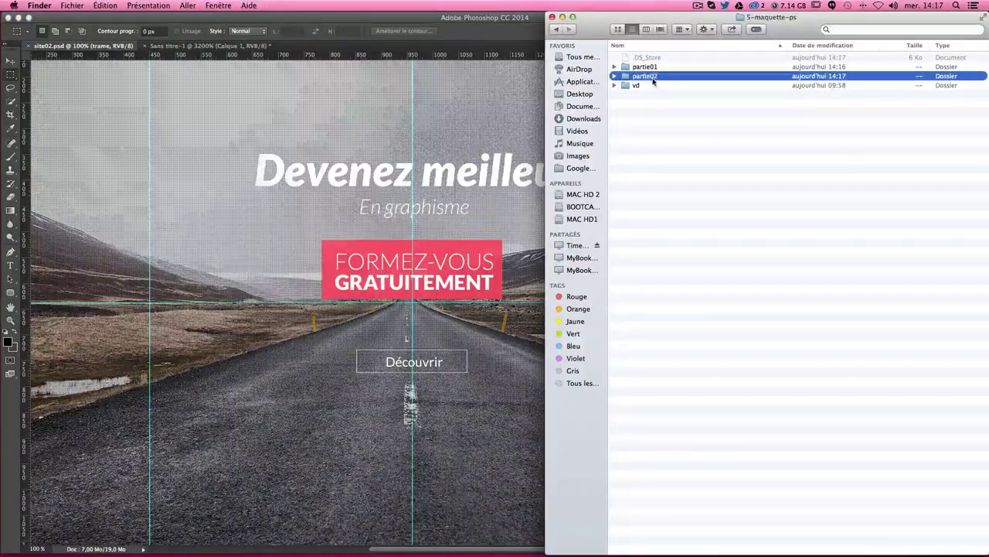
double_click(648, 76)
click(615, 68)
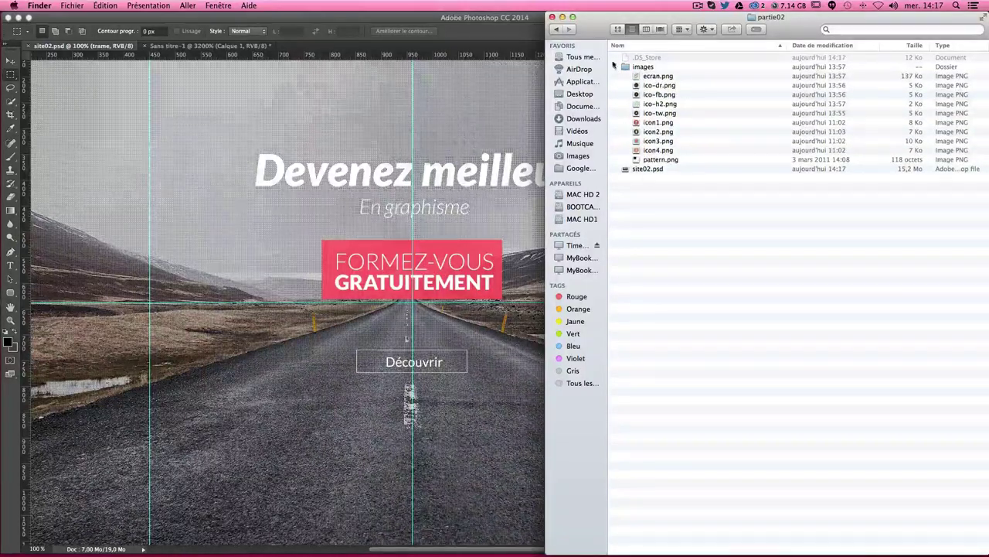
click(615, 67)
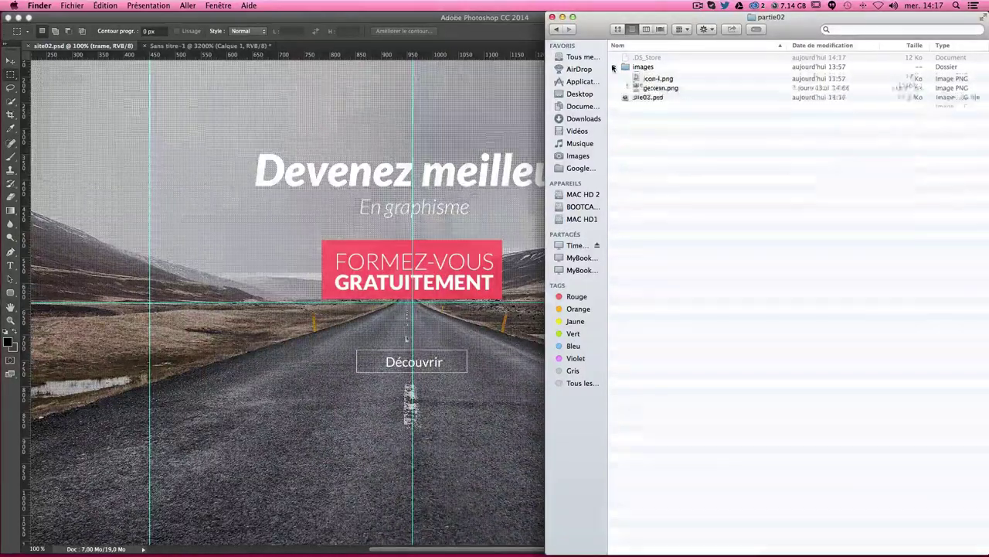
click(398, 68)
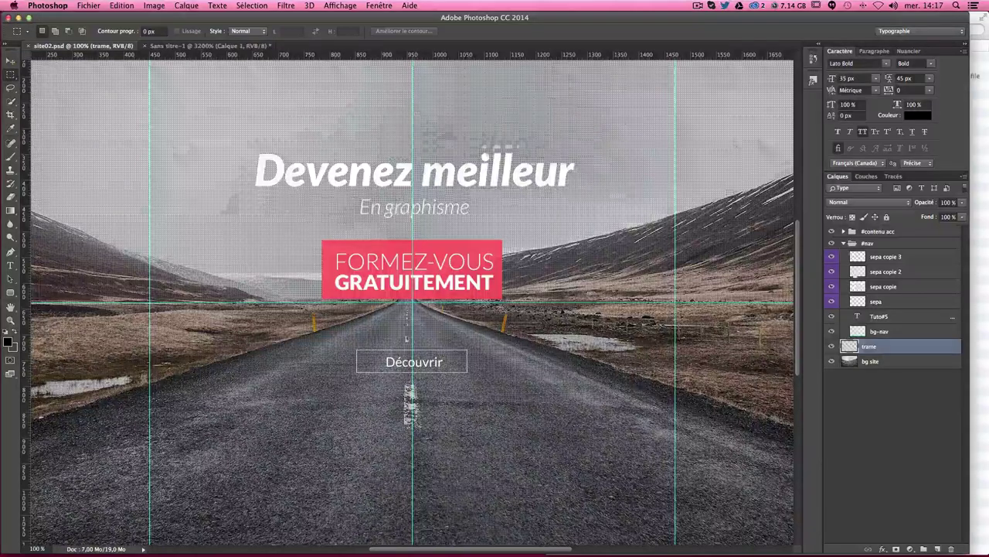
click(844, 243)
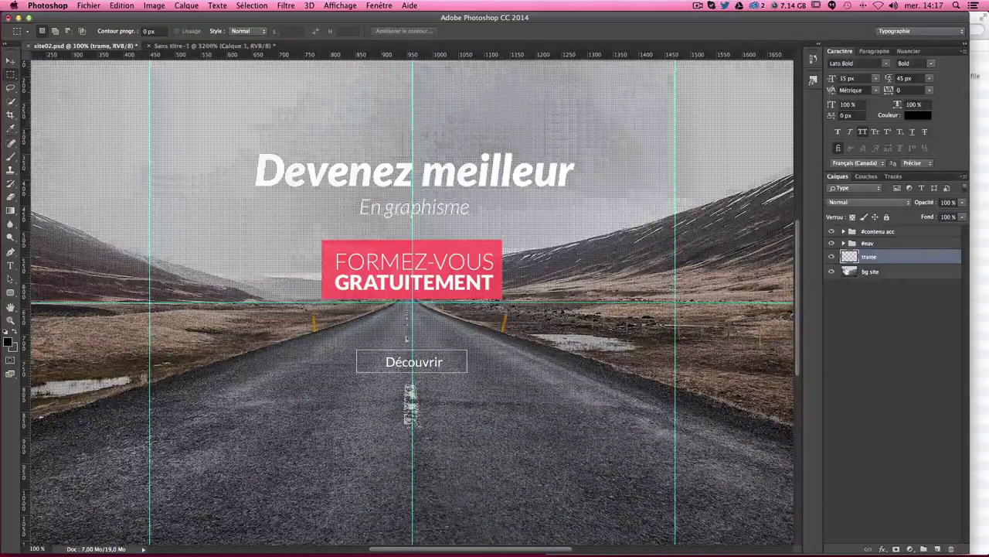
Step: Delete the bg site photo layer and add a new layer named bg below trame
click(889, 273)
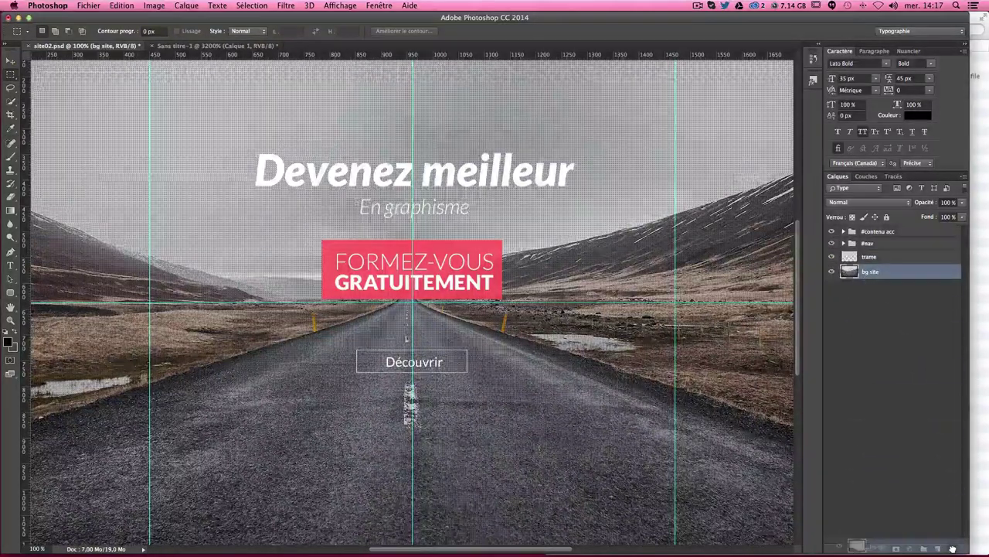
drag(879, 275, 951, 548)
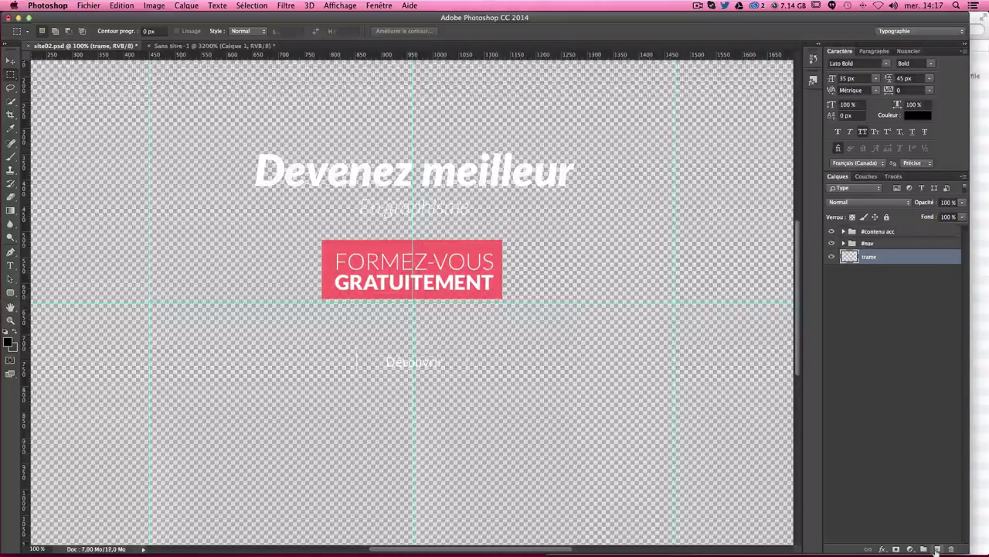
click(936, 548)
drag(873, 257, 876, 285)
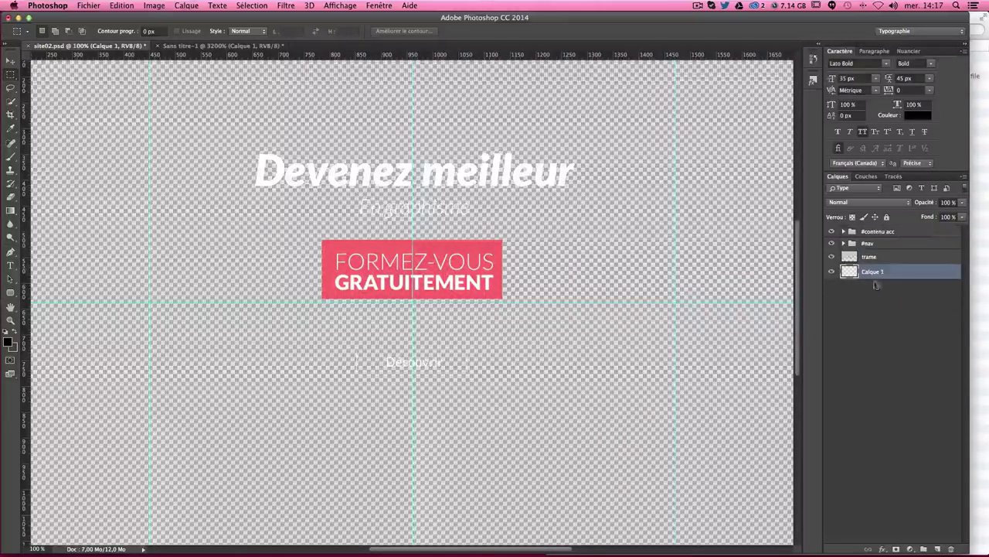
double_click(873, 271)
text(bg)
key(Return)
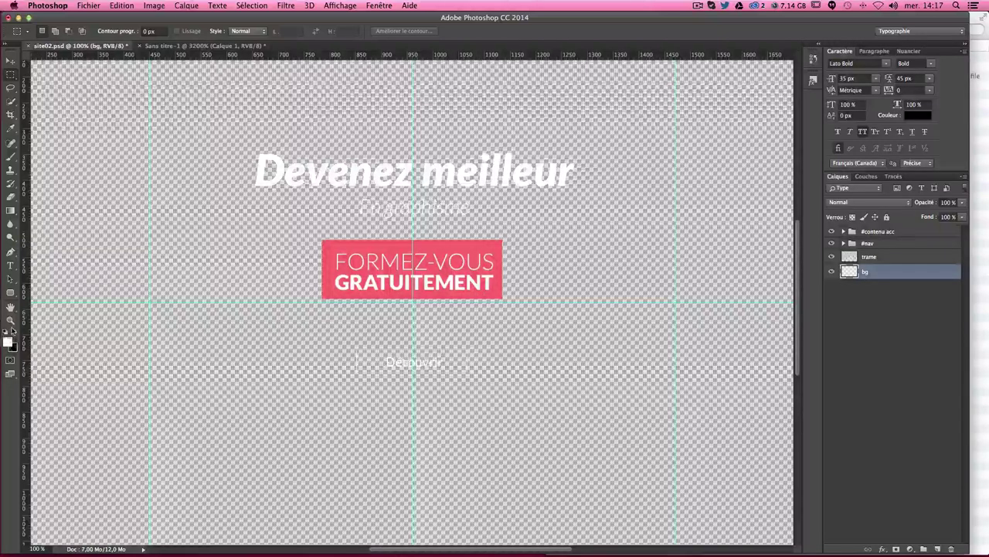
Step: Fill the bg layer with white foreground colour at 100% opacity
click(14, 331)
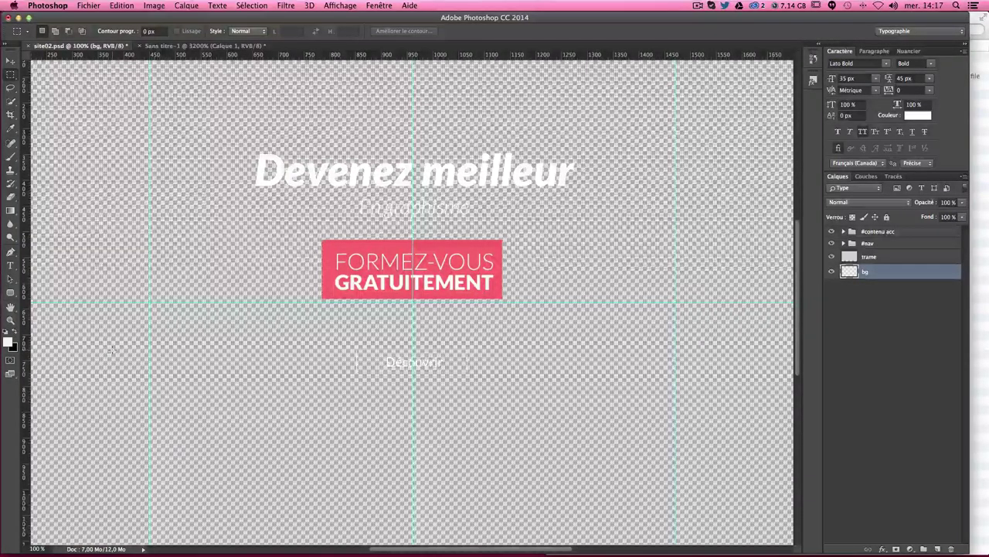
key(shift+BackSpace)
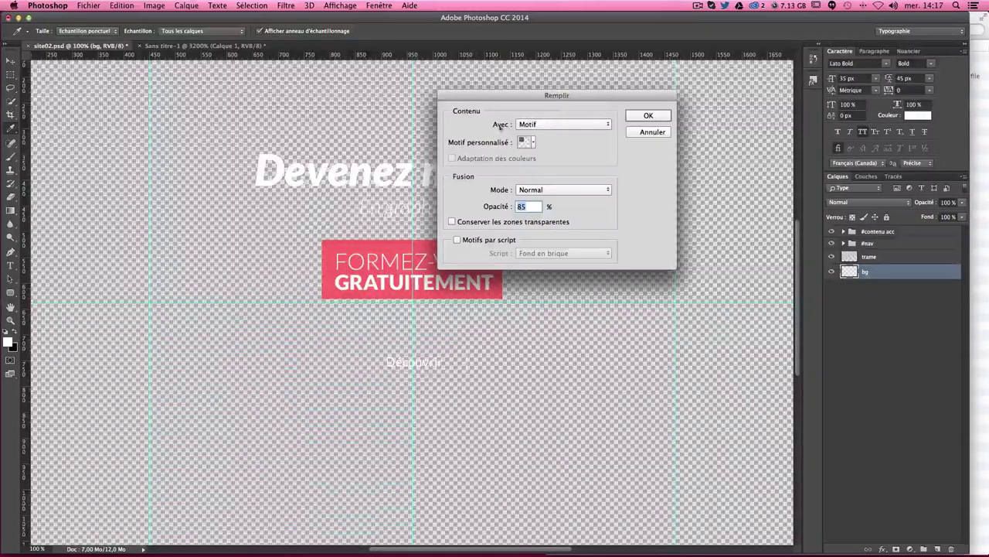
click(550, 125)
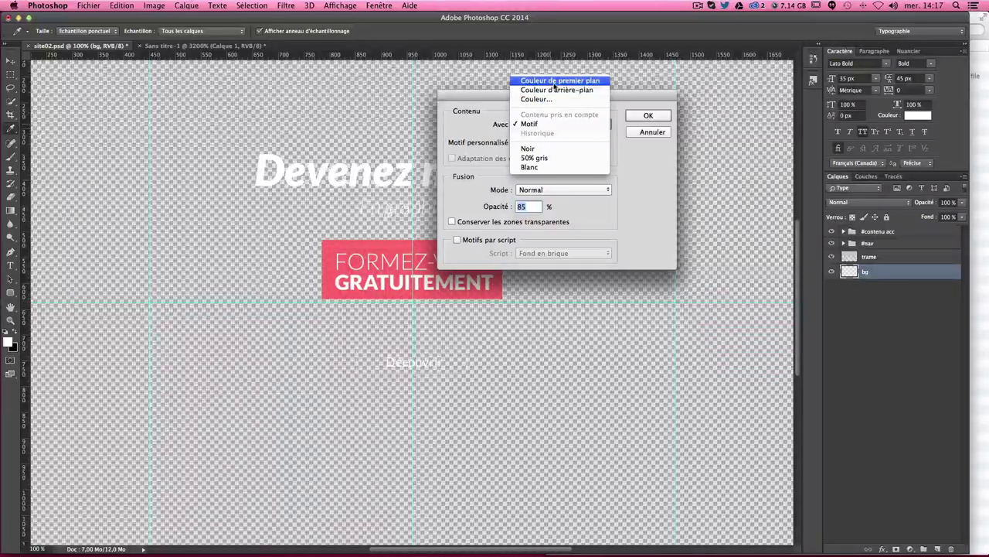
click(554, 81)
click(531, 206)
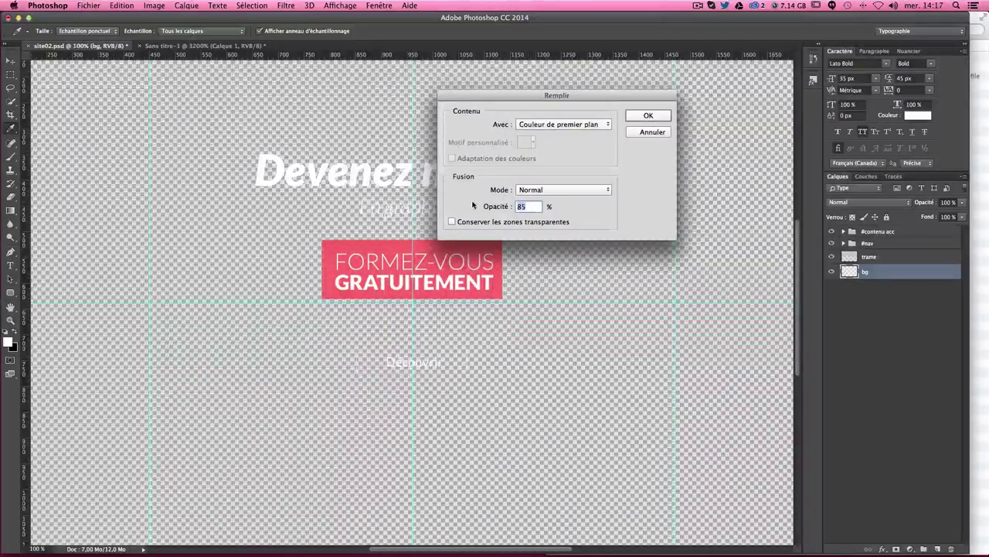
key(BackSpace)
key(BackSpace)
text(100)
key(Return)
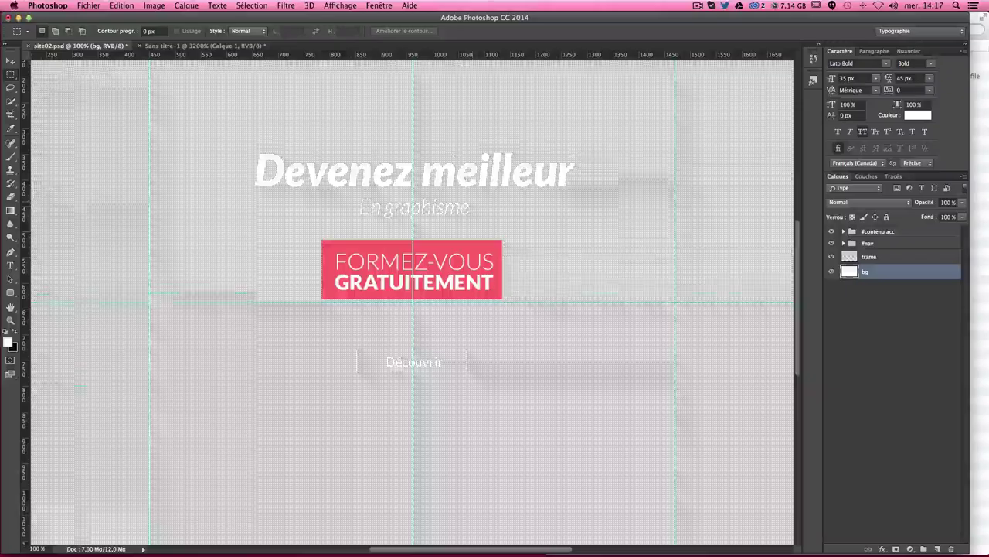
Step: Delete the trame, Rectangle 1 and bg-orange layers
drag(864, 255, 955, 549)
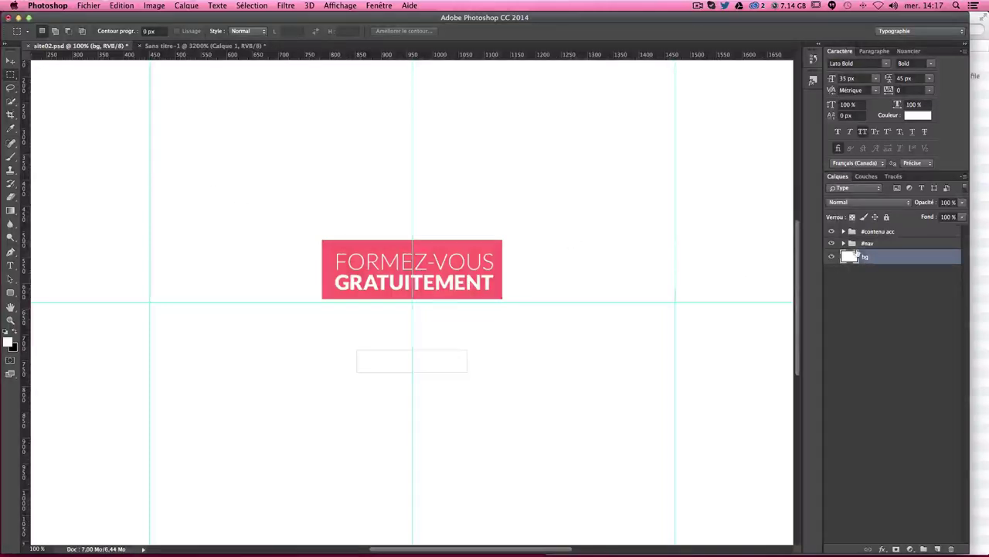
click(844, 231)
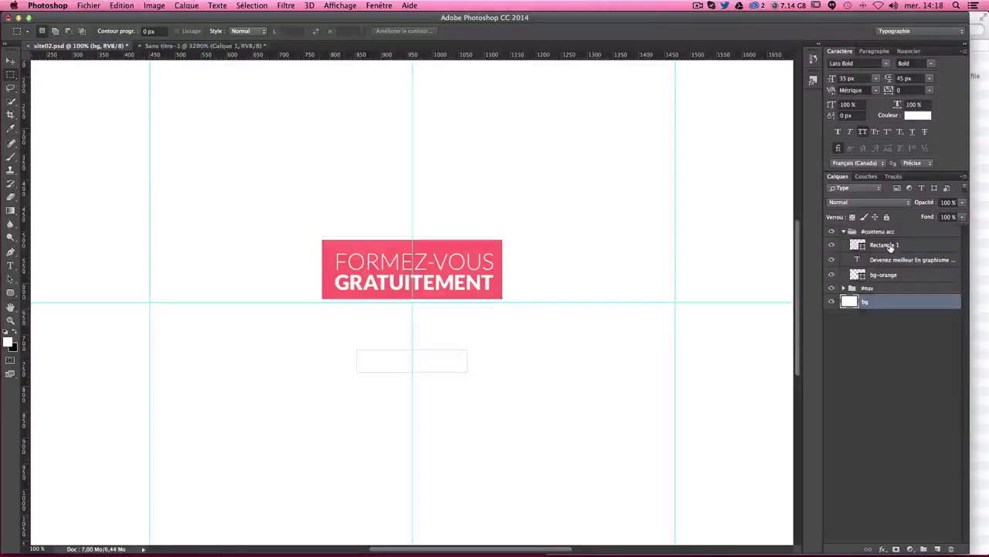
click(888, 245)
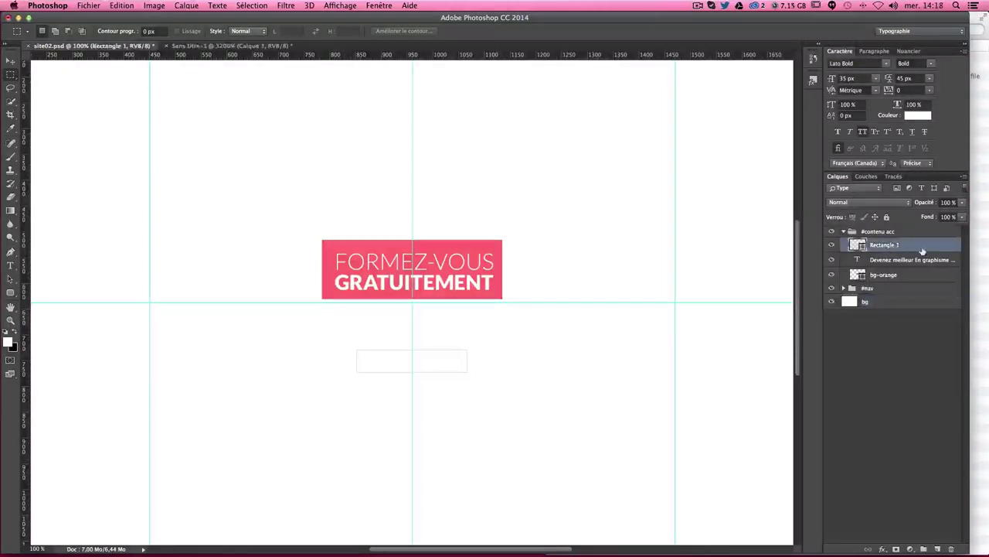
super+click(899, 276)
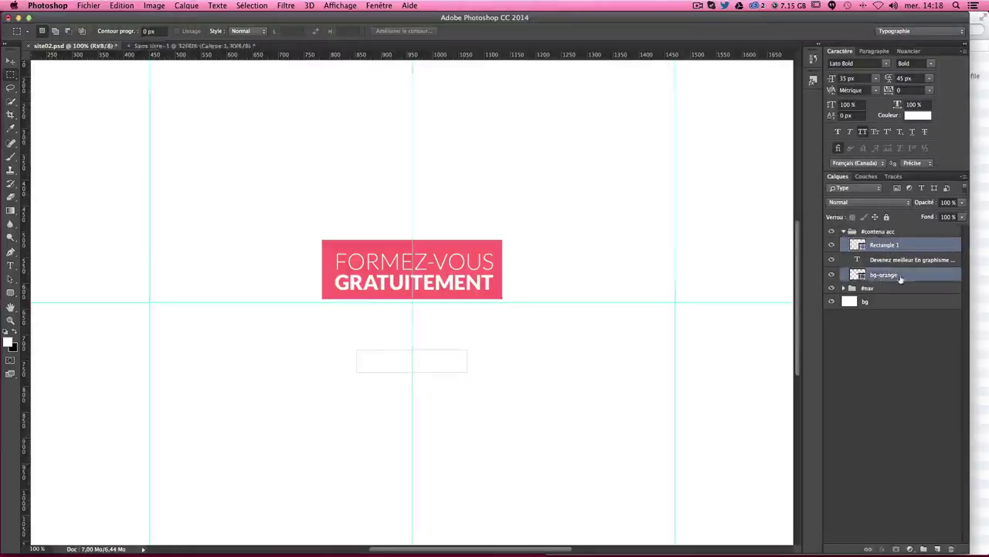
drag(900, 276, 951, 549)
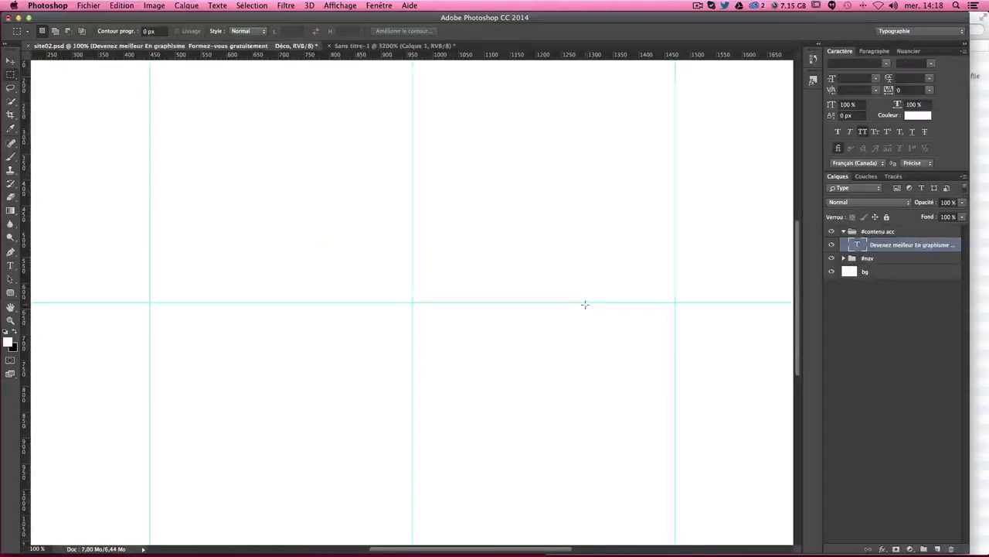
Step: Drag the teal #nav bar to the page top and stack #nav above #contenu acc
key(super+minus)
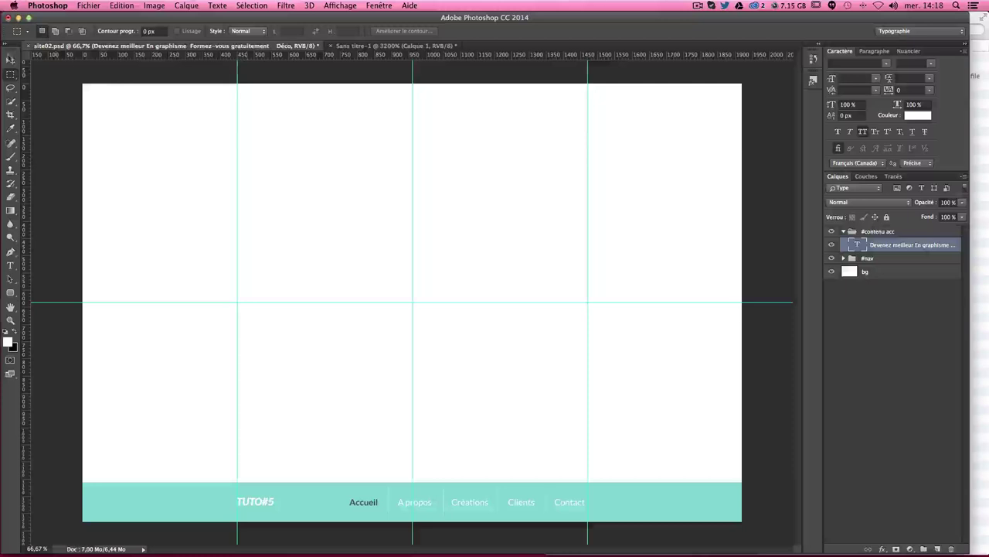
key(v)
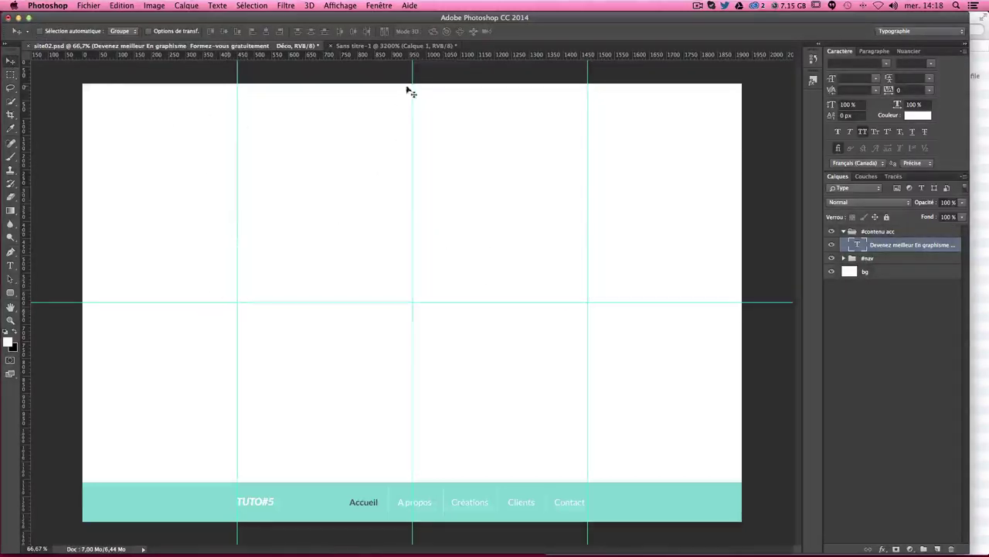
click(870, 261)
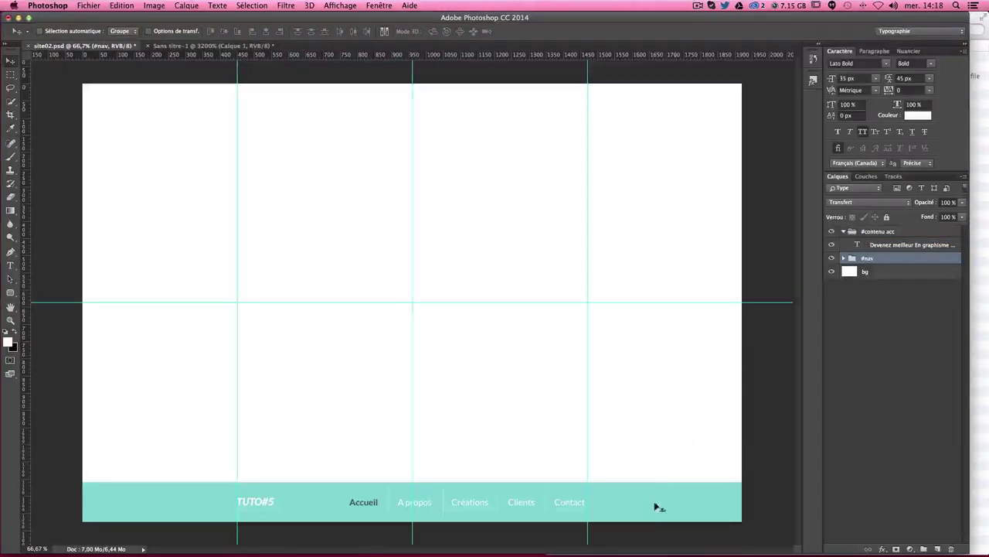
drag(655, 516, 645, 120)
click(949, 357)
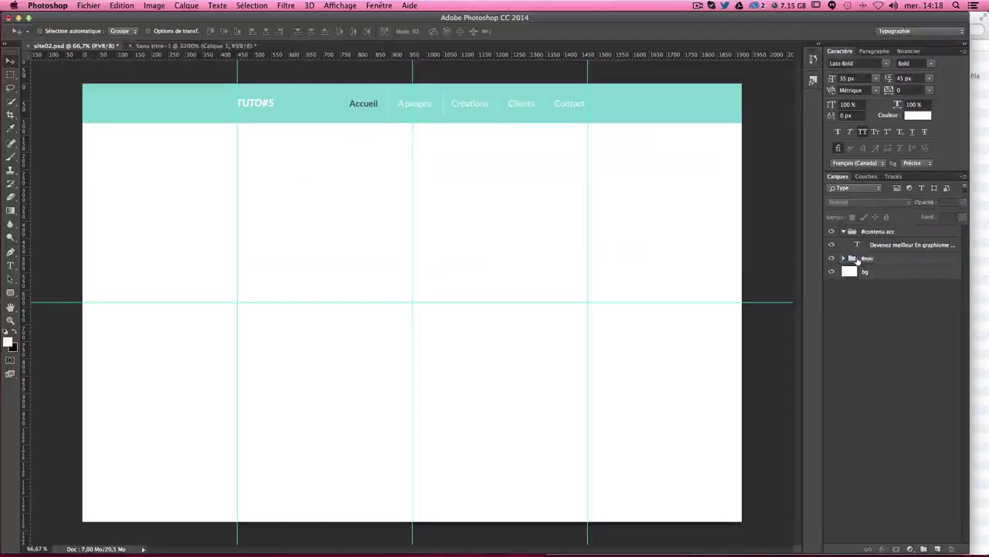
drag(868, 224, 869, 226)
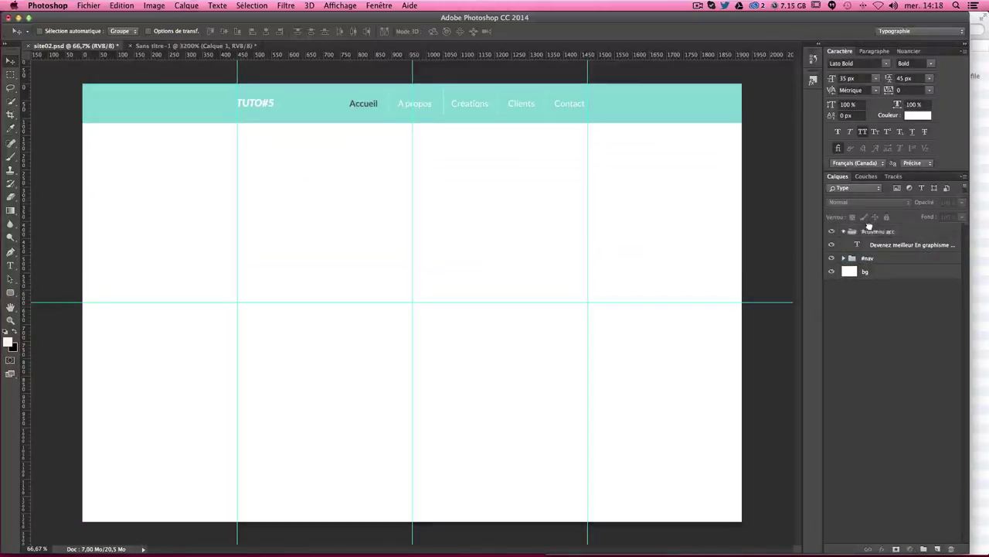
click(895, 360)
click(889, 232)
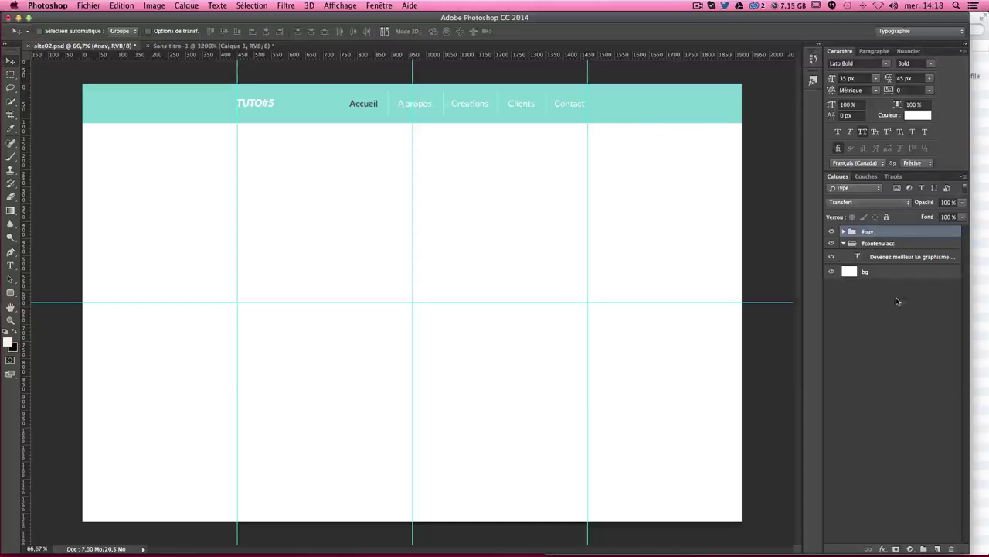
Step: Colour all the headline text layer's content dark grey #4f4c50
click(869, 244)
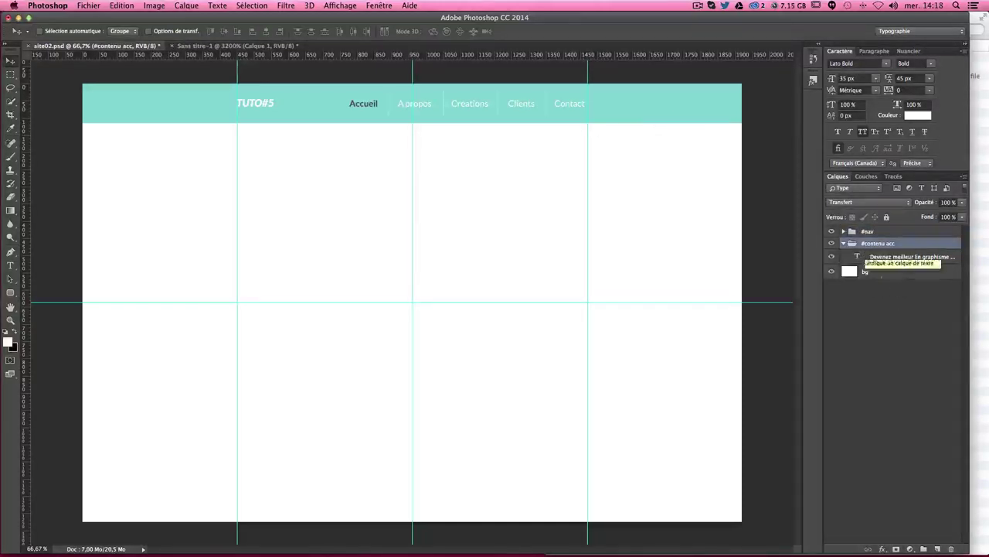
click(869, 262)
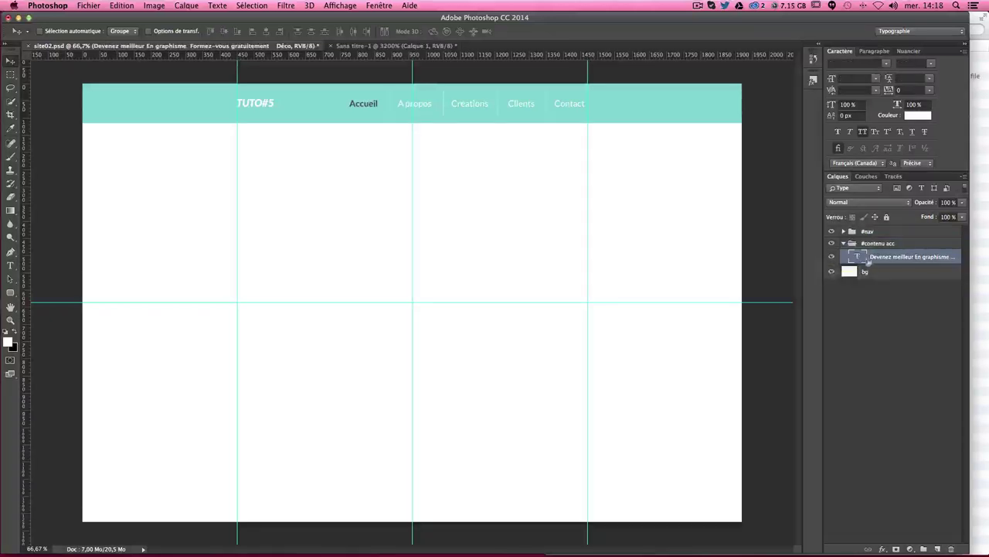
double_click(857, 255)
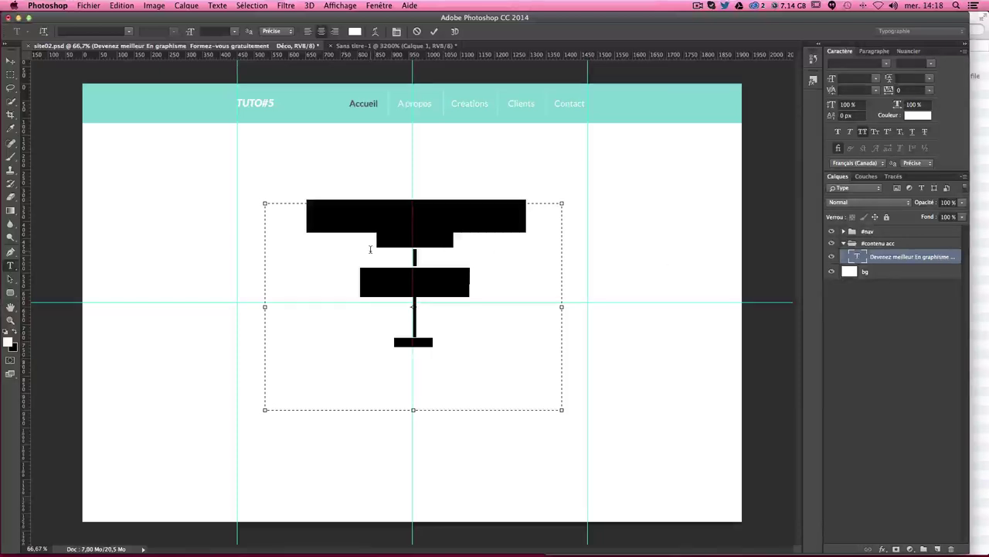
key(ctrl+Return)
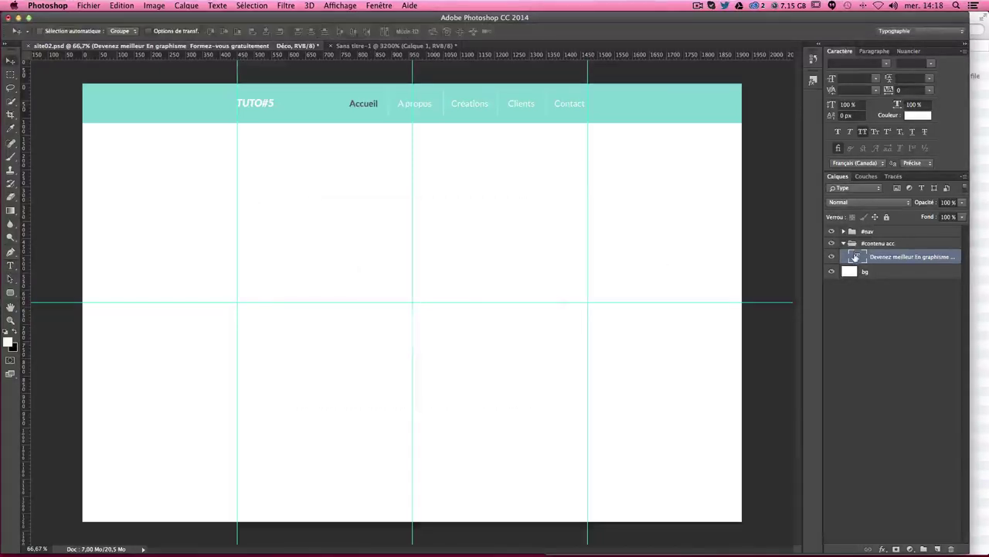
double_click(856, 258)
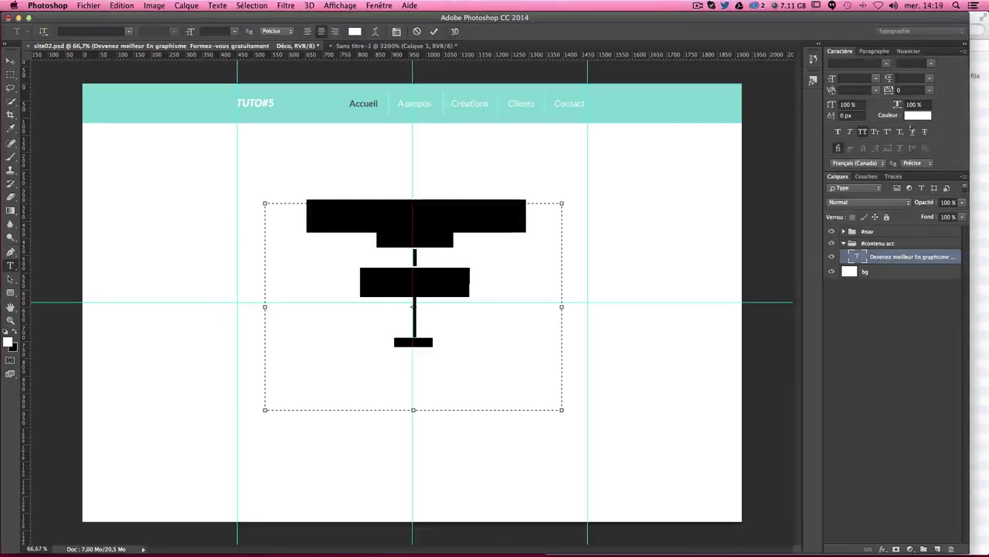
click(918, 116)
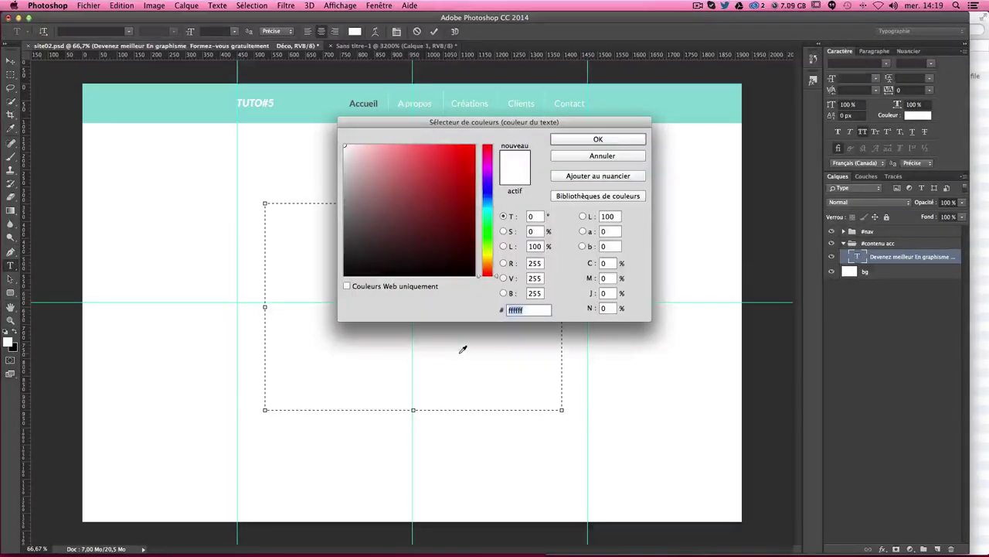
text(4)
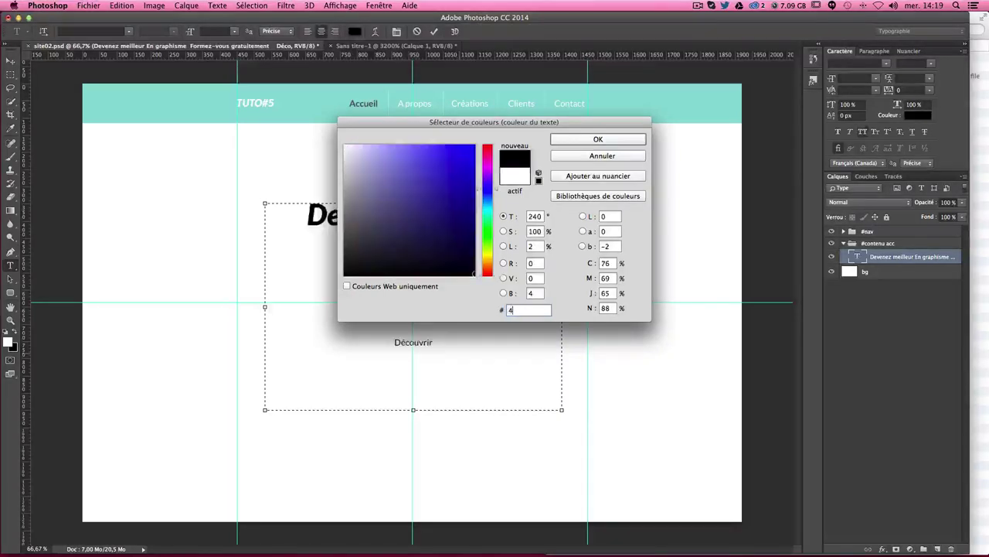
text(f)
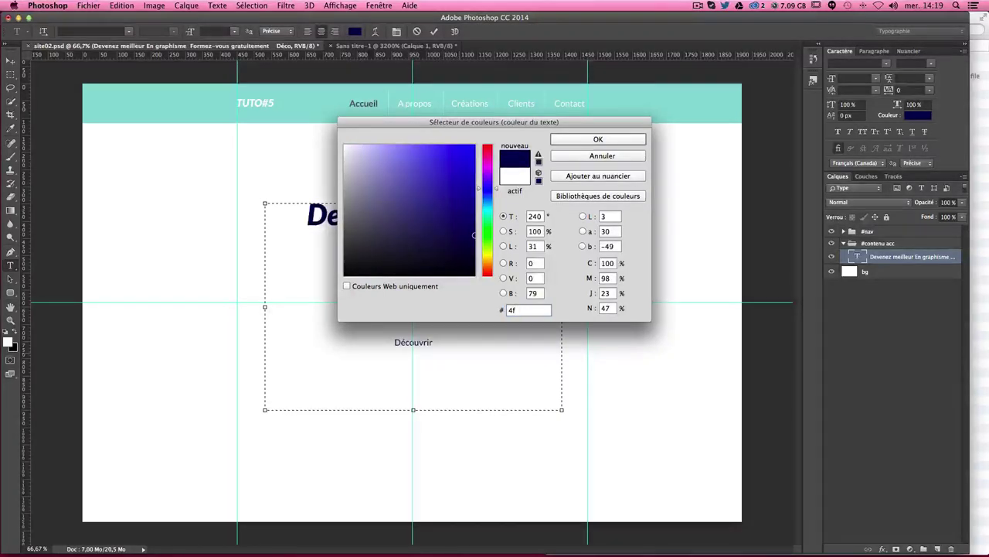
text(4c)
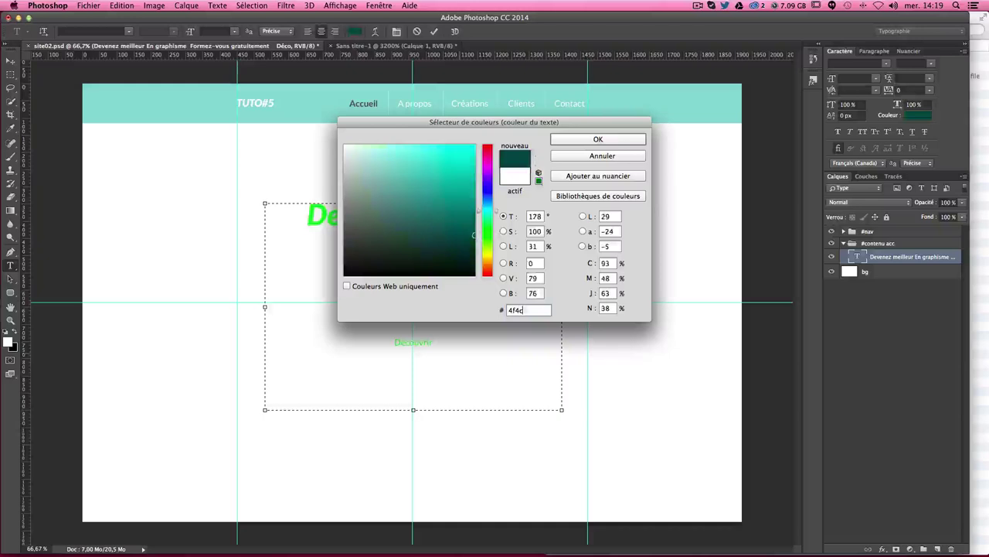
text(50)
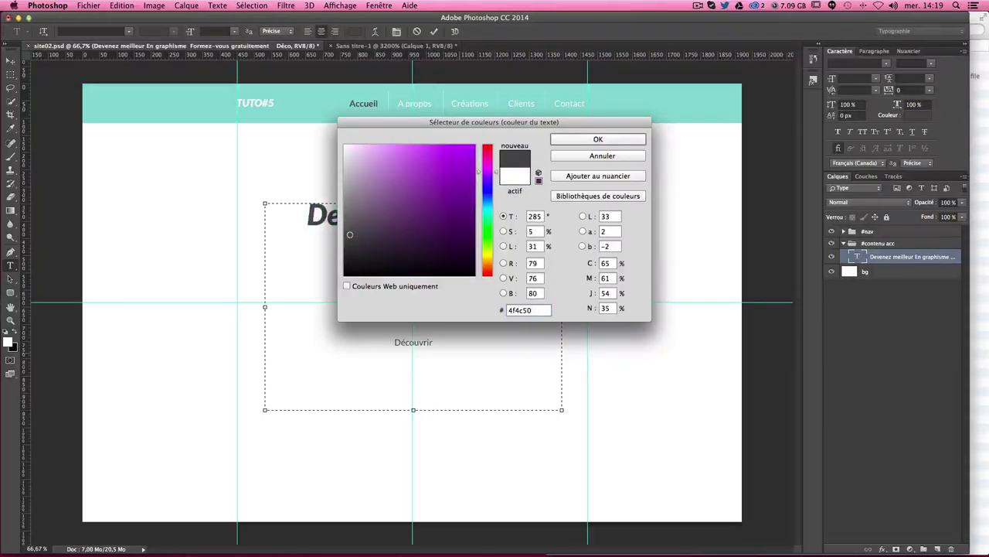
key(Return)
click(441, 342)
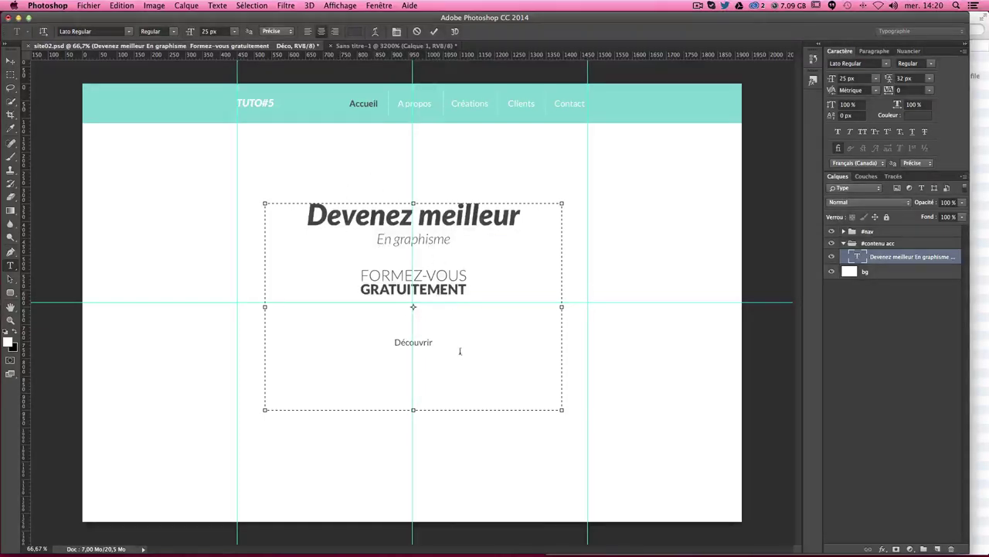
Step: Delete the Découvrir line and resize the text box to fit between the guides
drag(458, 363, 368, 323)
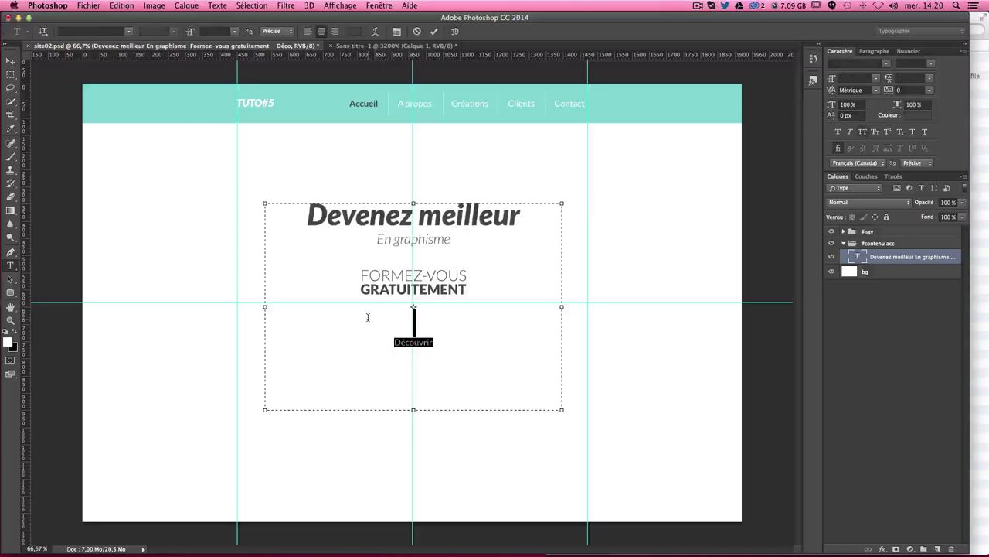
key(BackSpace)
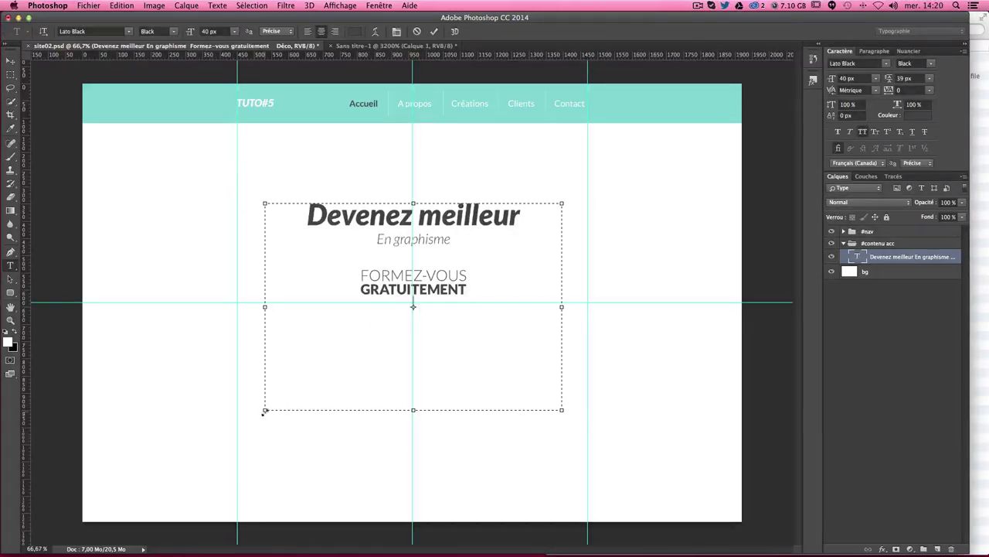
drag(265, 410, 237, 416)
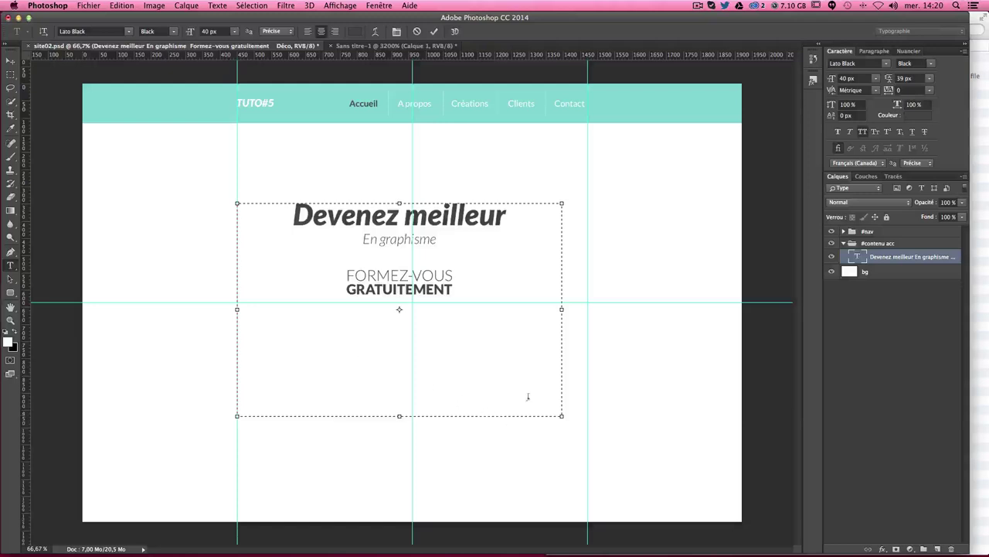
drag(562, 416, 586, 417)
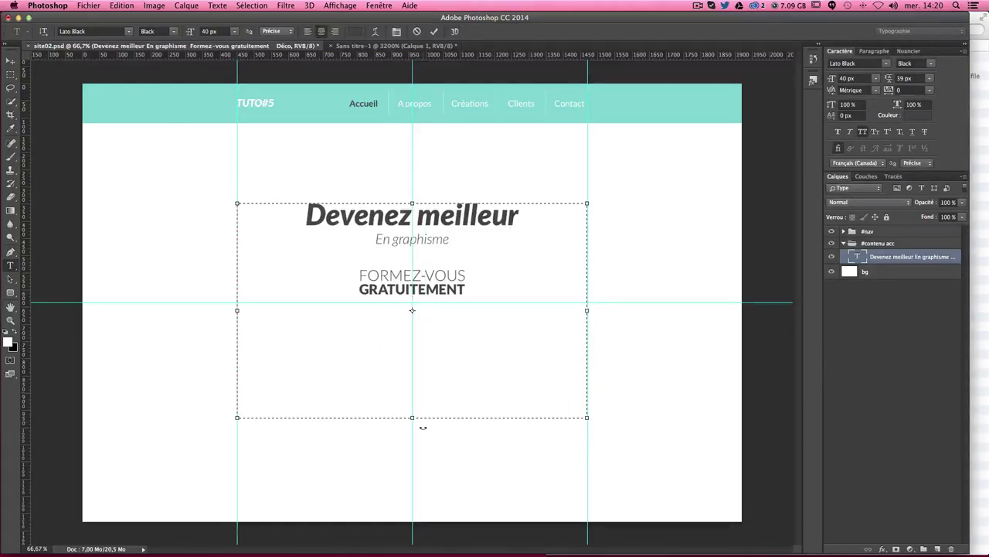
drag(413, 418, 428, 304)
click(10, 61)
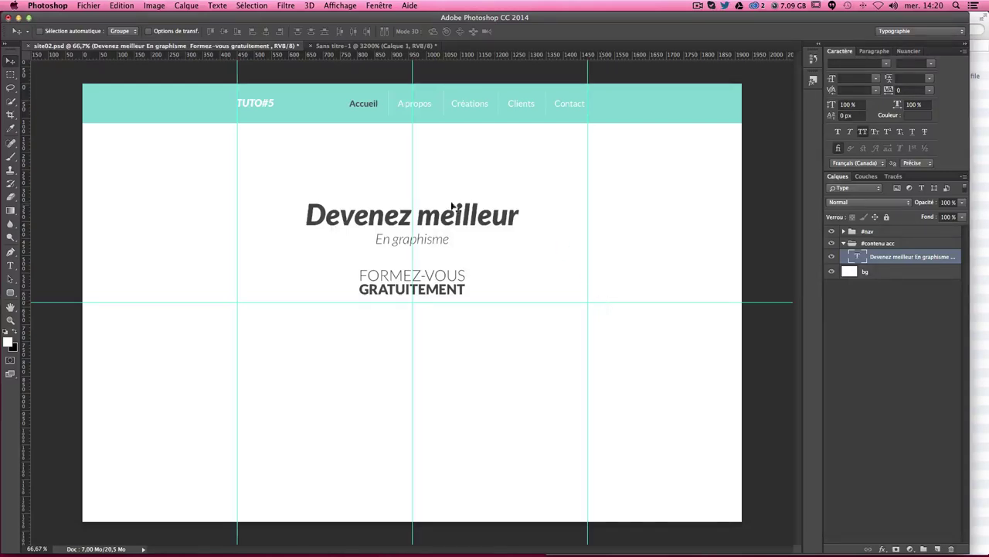
Step: Set 'Devenez meilleur' to 35 px and retype it as 'Formez-vous gratuitement'
click(10, 265)
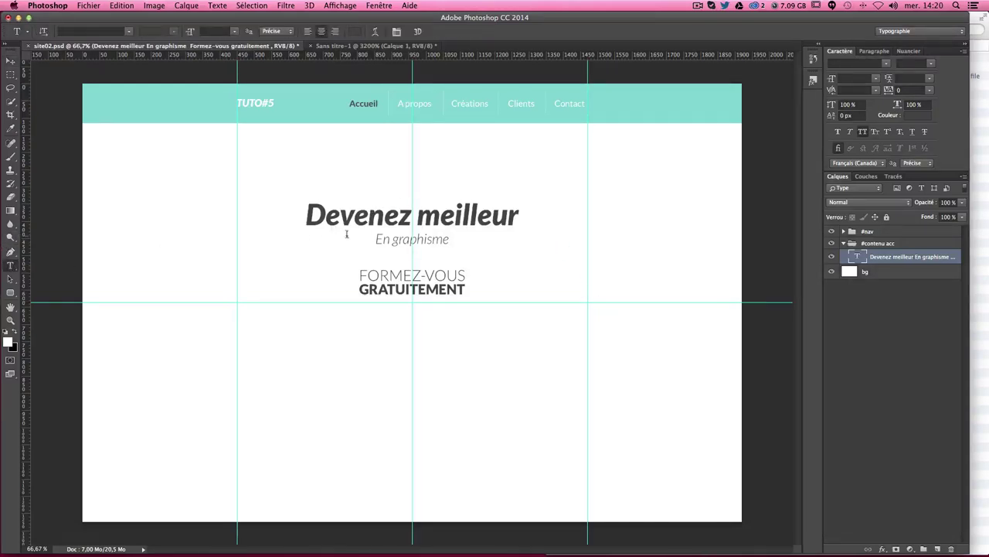
click(347, 219)
drag(347, 220, 478, 217)
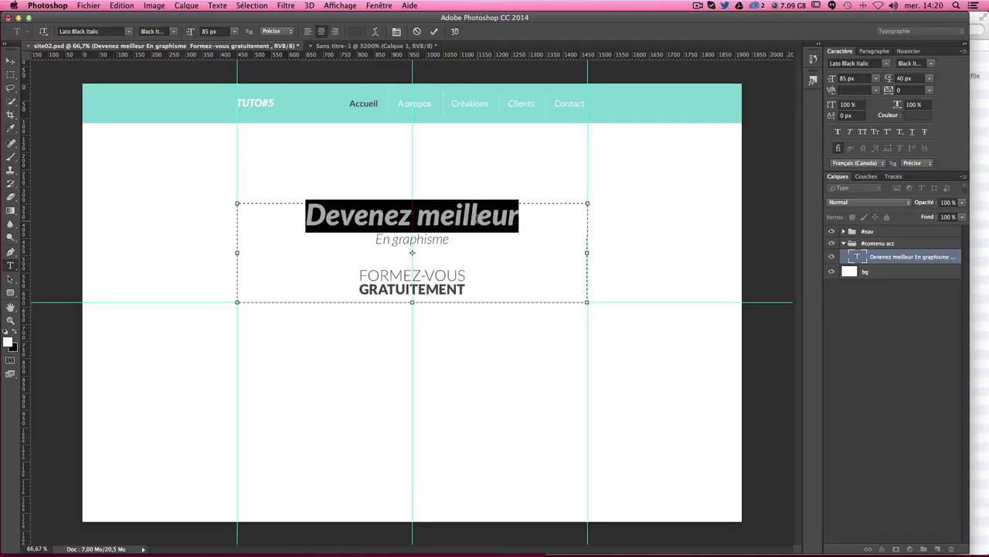
double_click(847, 78)
text(35)
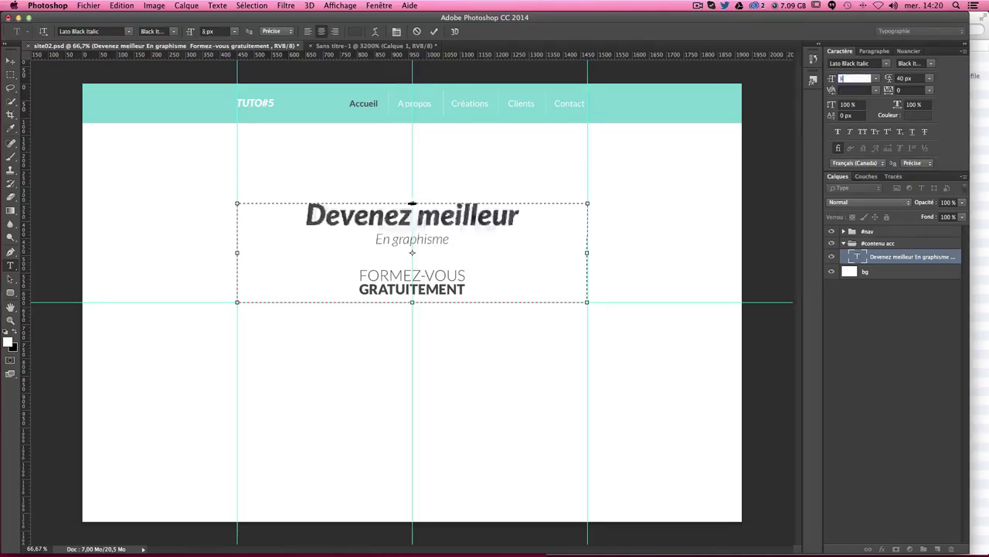
key(Return)
drag(456, 207, 378, 201)
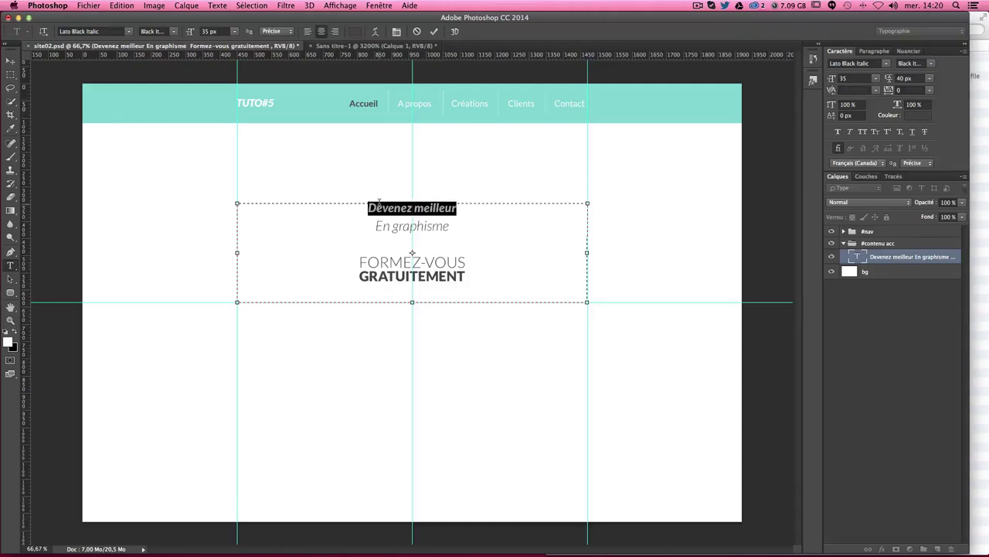
text(Form)
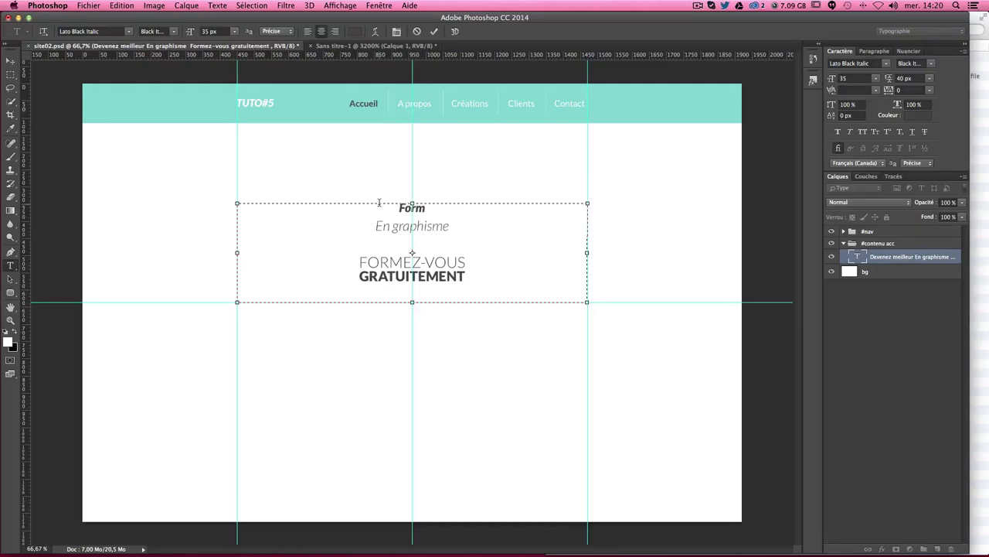
text(ez-vous)
text( gra)
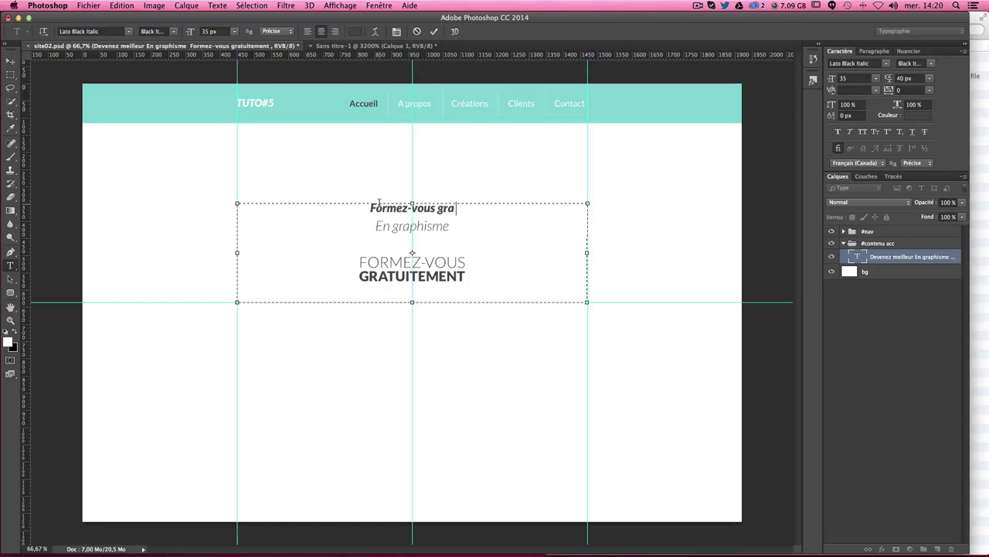
text(tuite)
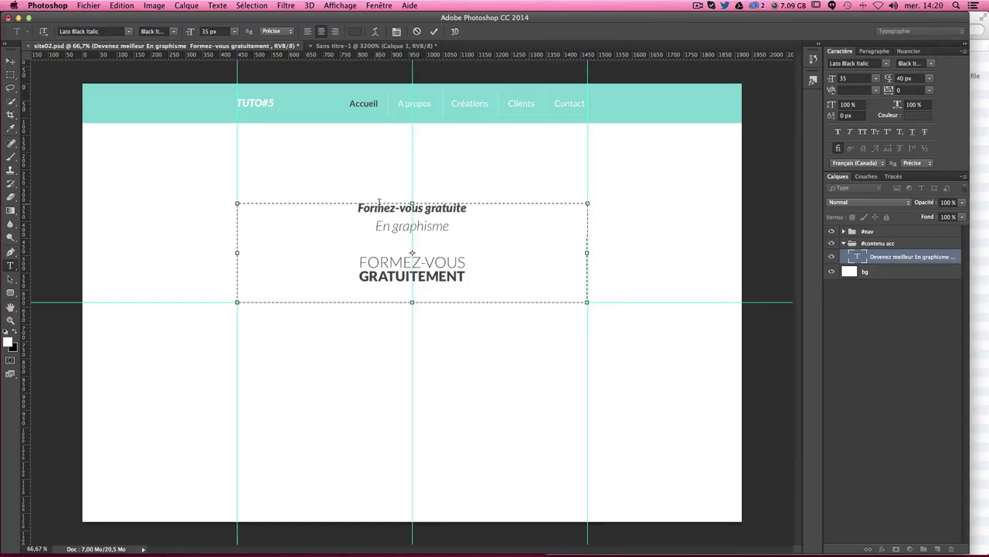
text(ment)
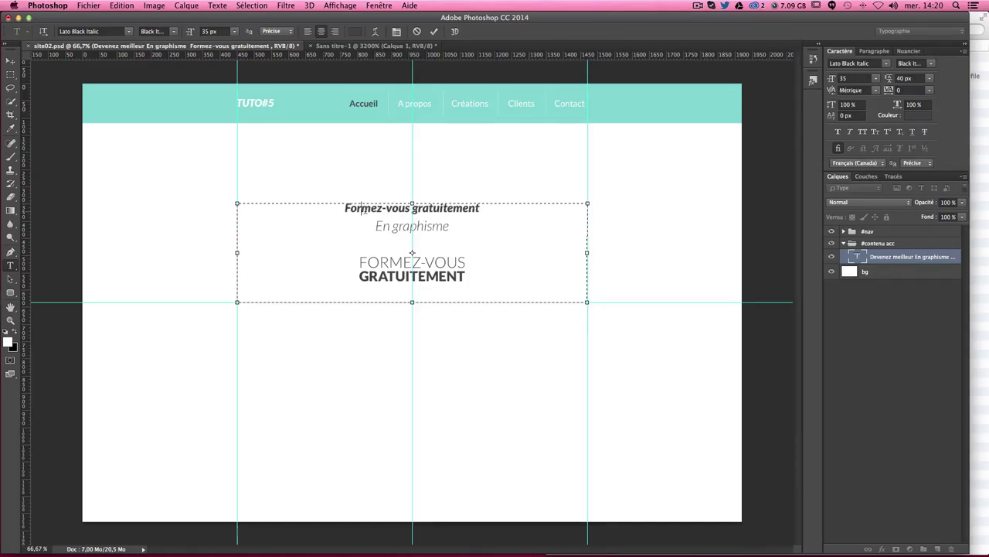
Step: Make the whole headline All Caps in Lato Black weight
drag(345, 209, 481, 202)
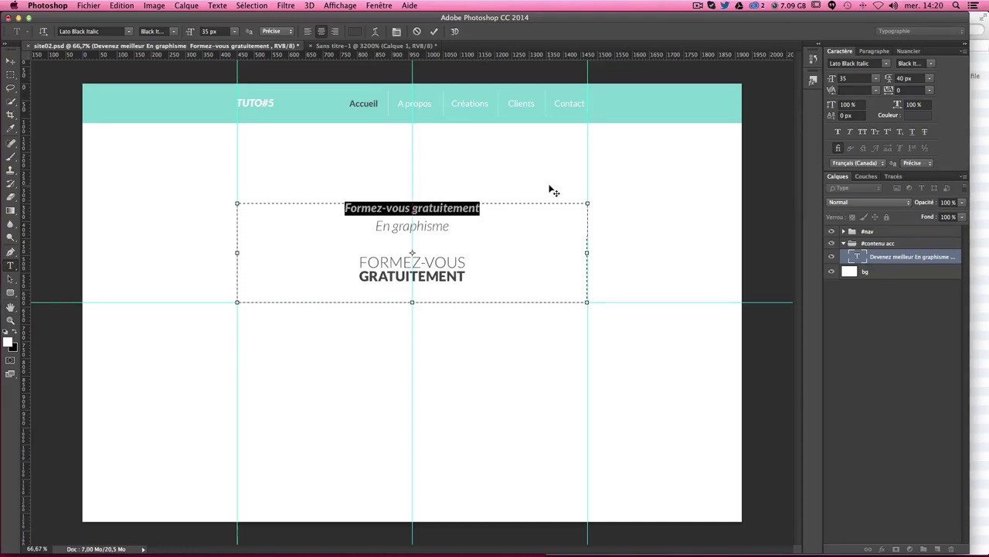
click(864, 132)
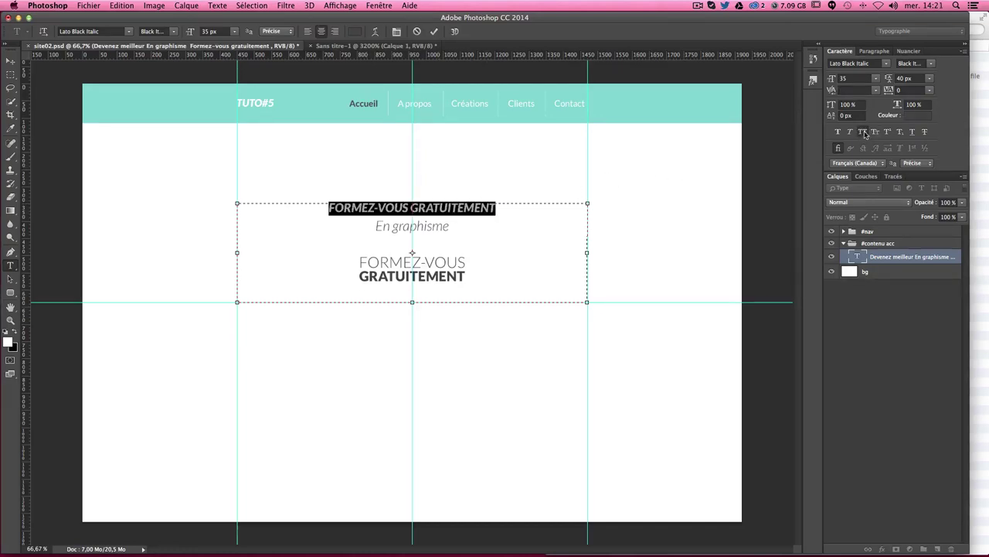
click(932, 62)
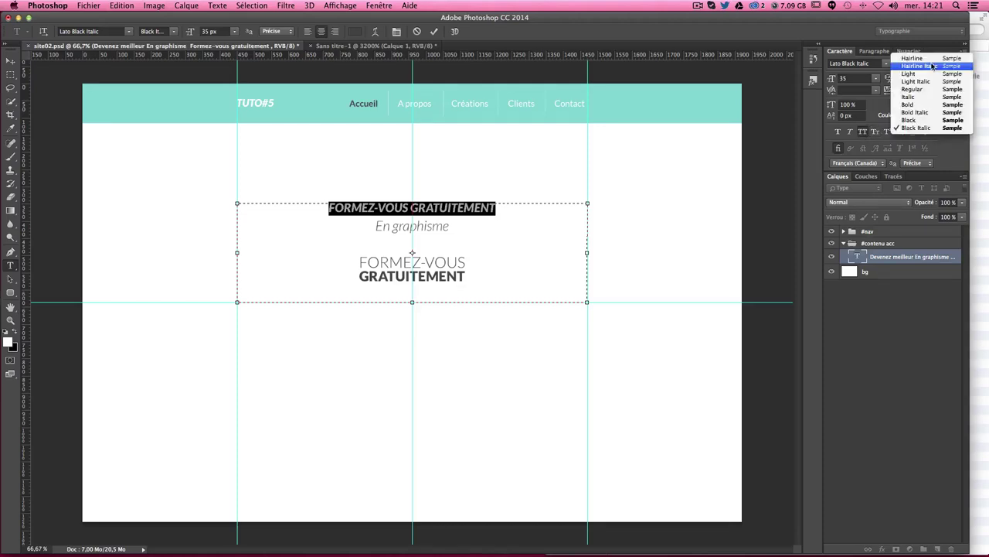
click(922, 120)
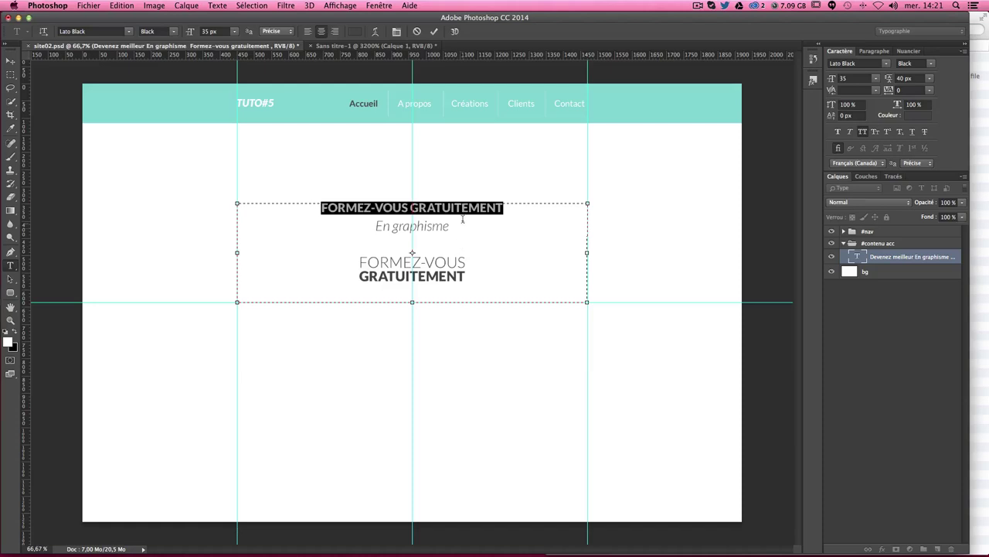
click(469, 206)
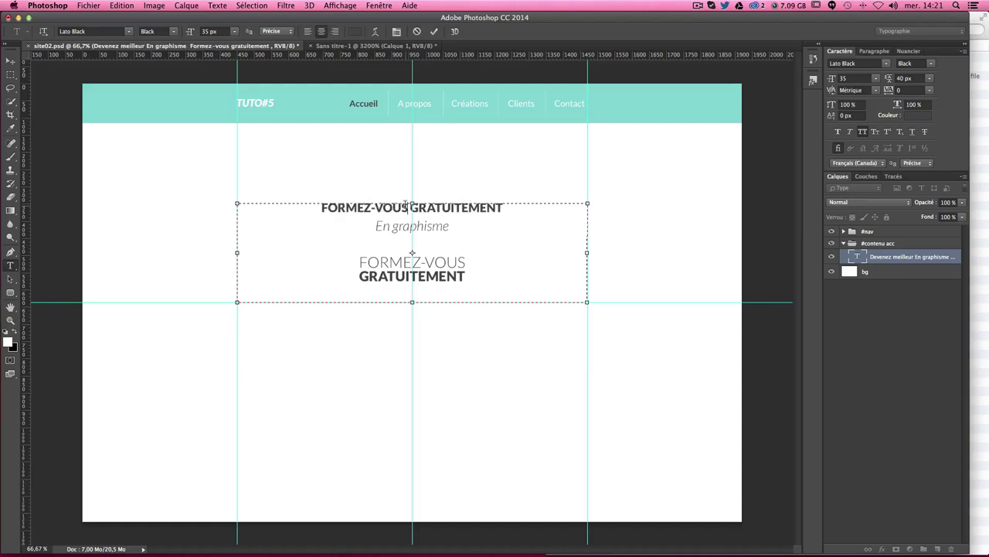
Step: Set the word FORMEZ-VOUS to Lato Light and commit the headline
drag(408, 204, 312, 203)
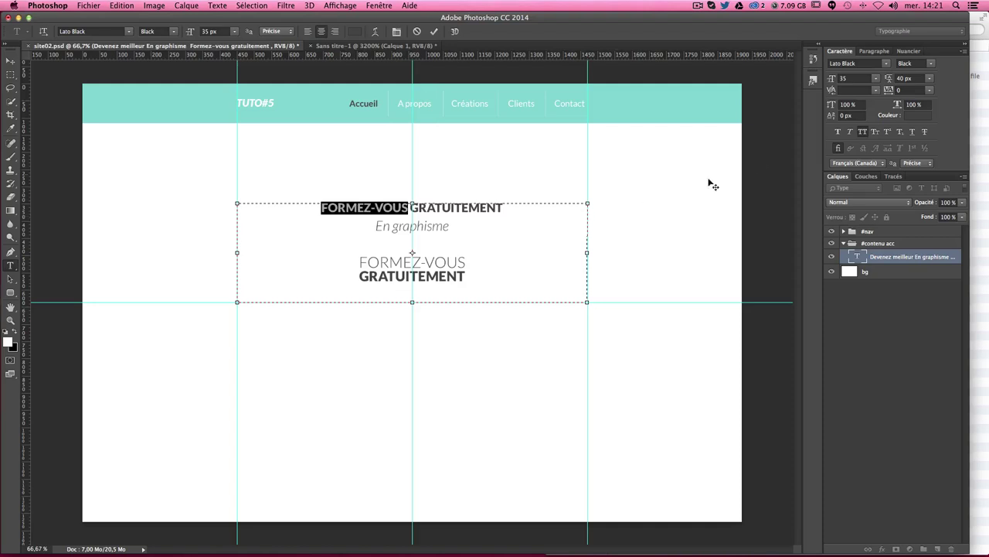
click(931, 63)
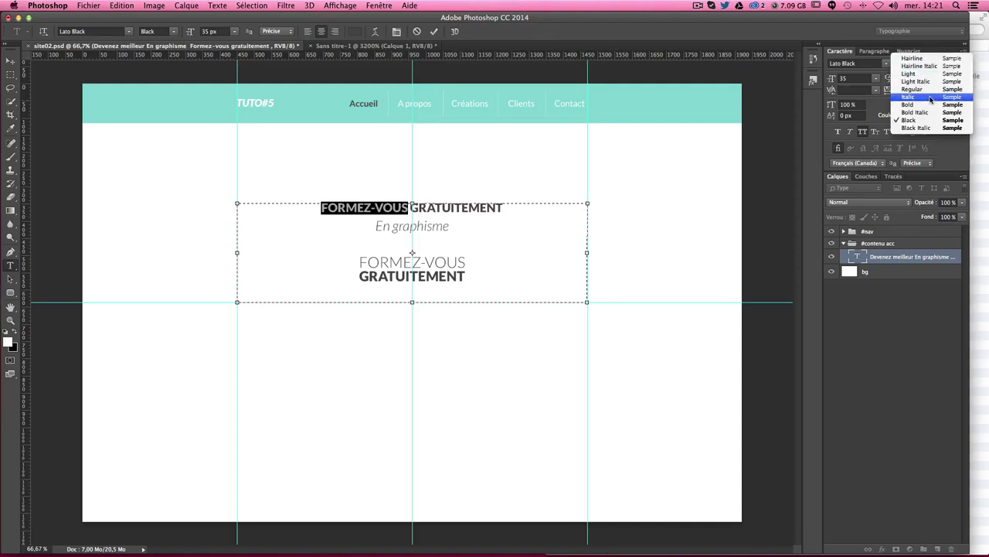
click(576, 231)
click(468, 207)
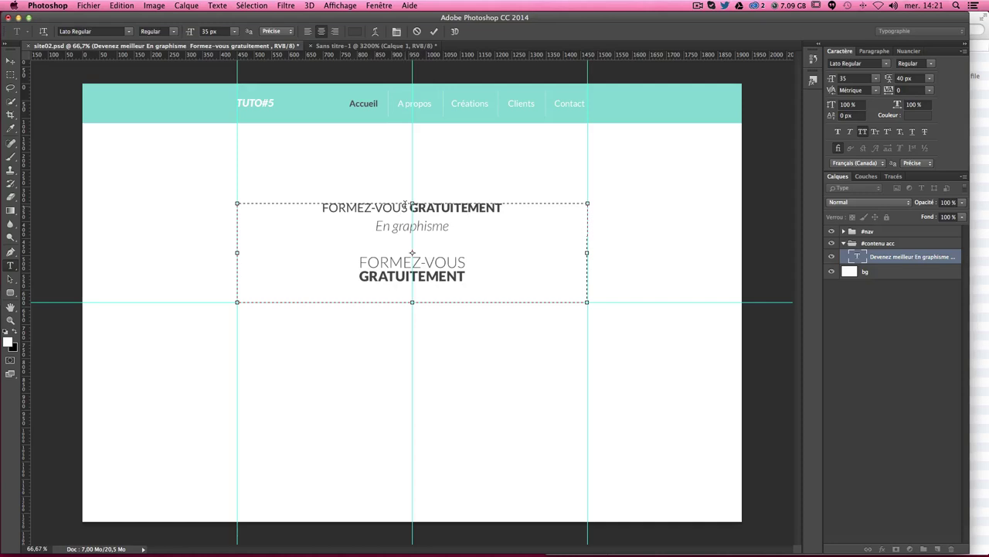
drag(410, 208, 321, 207)
click(934, 65)
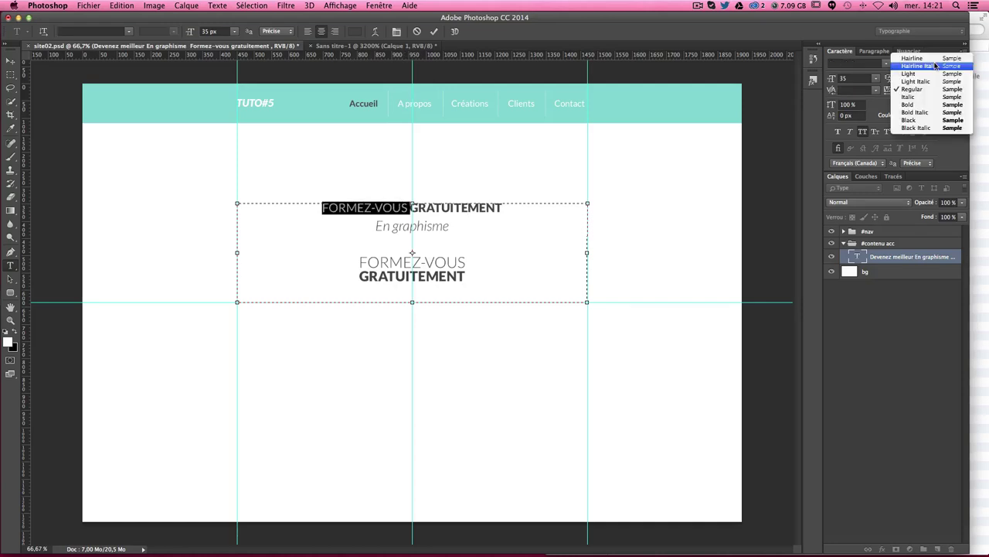
click(927, 79)
click(388, 207)
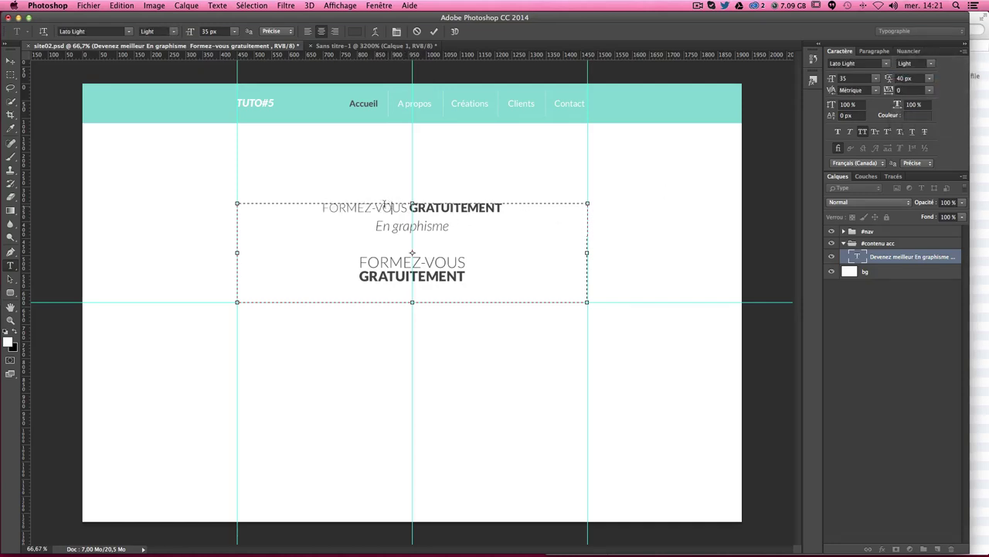
click(10, 60)
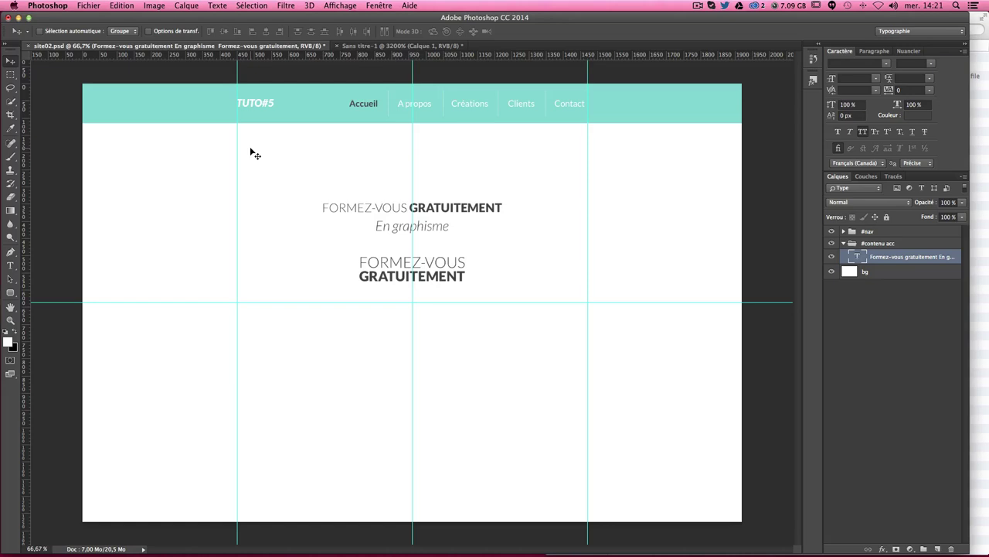
Step: Delete the older FORMEZ-VOUS GRATUITEMENT lines
click(10, 265)
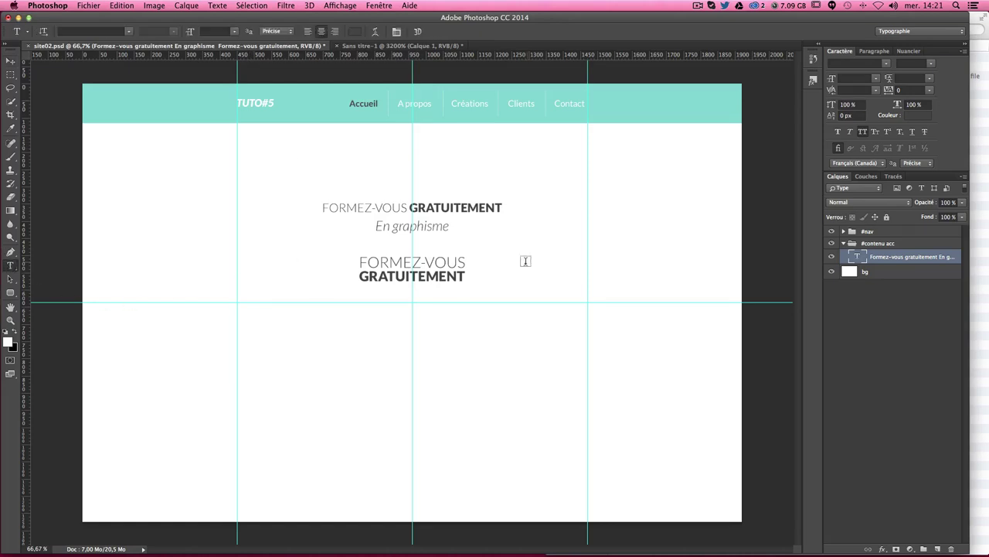
drag(358, 261, 505, 289)
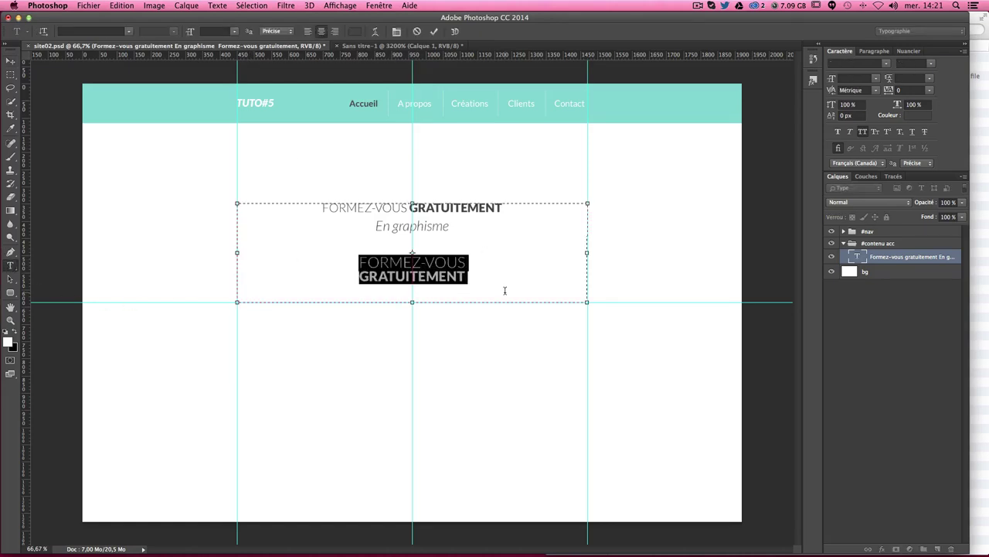
key(BackSpace)
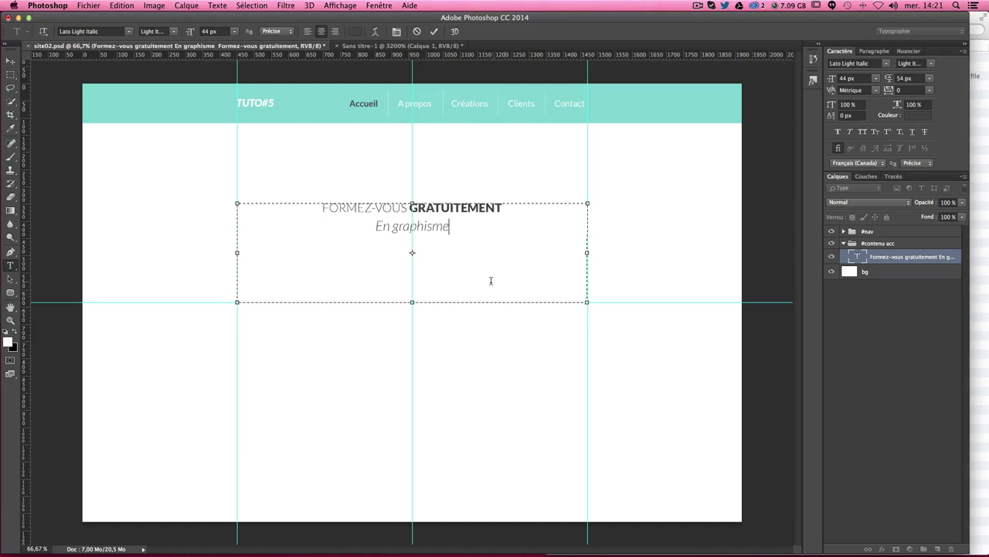
Step: Set the En graphisme line to Lato Bold at 35 px
double_click(441, 226)
triple_click(440, 227)
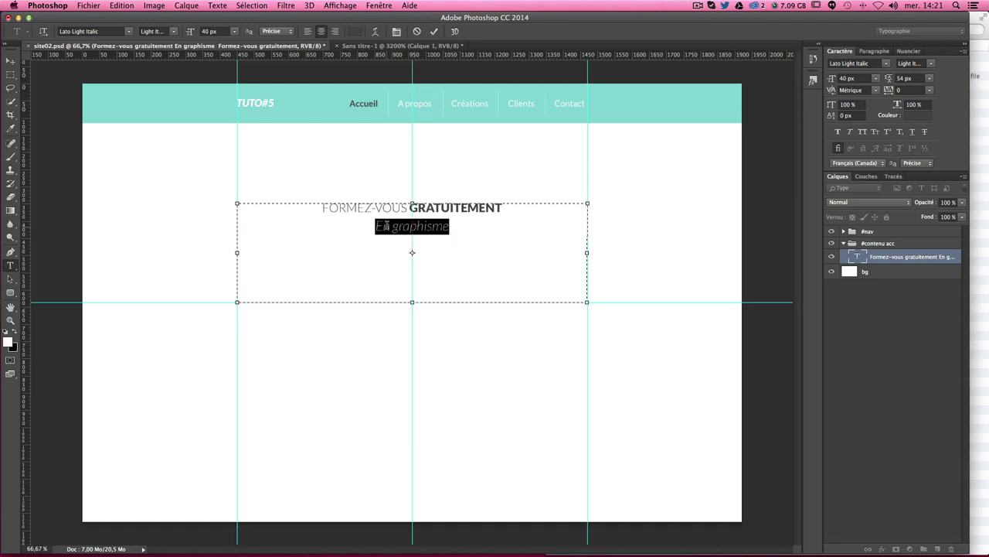
click(933, 64)
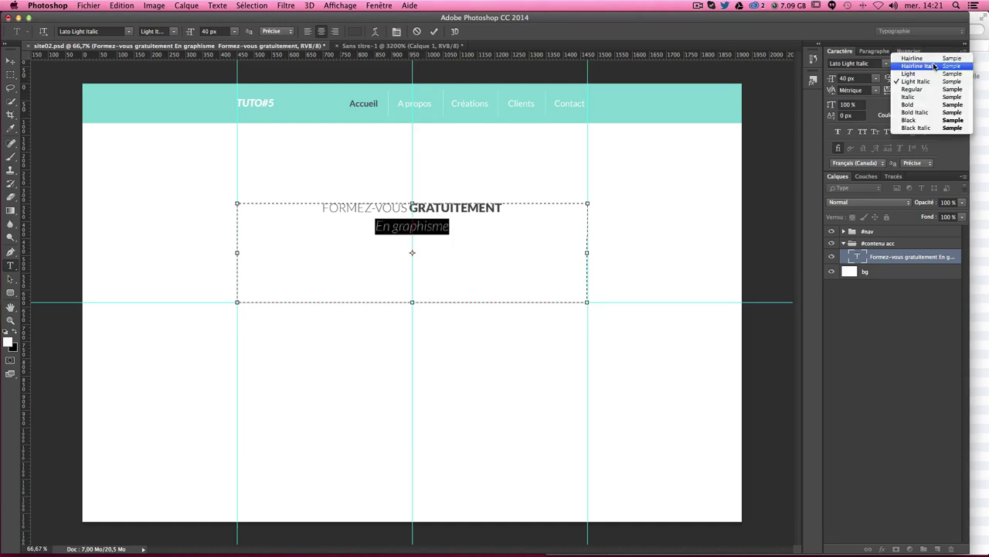
click(925, 104)
drag(454, 226, 349, 223)
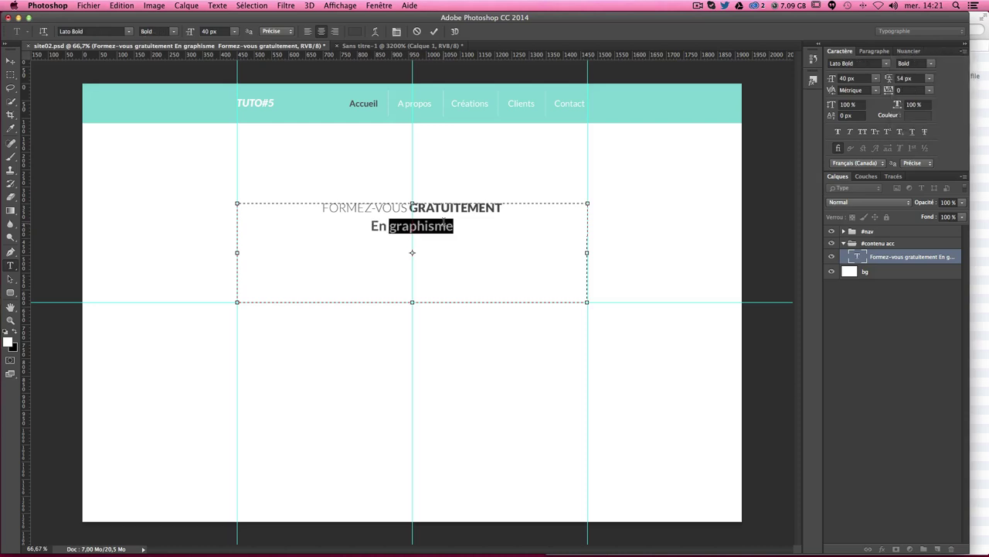
click(433, 214)
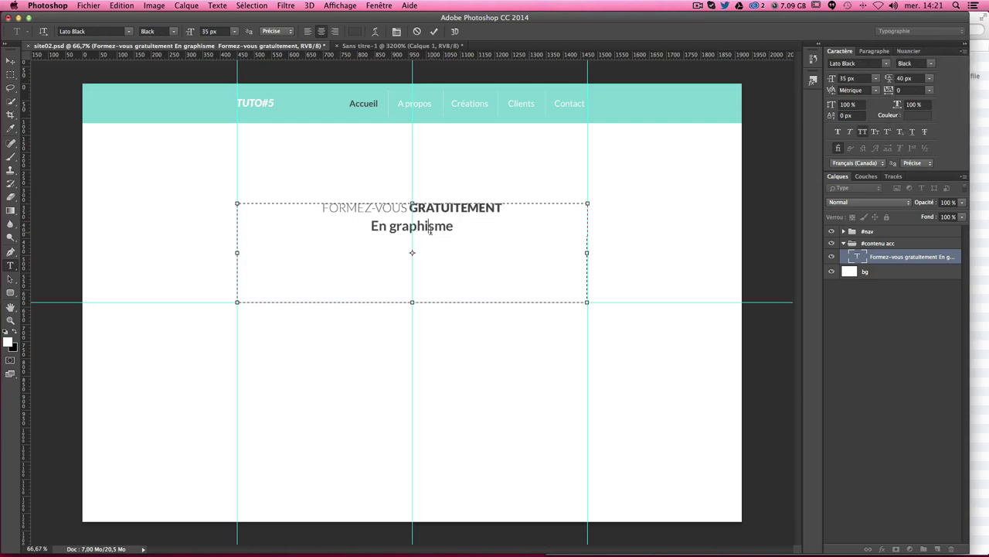
drag(455, 227, 365, 228)
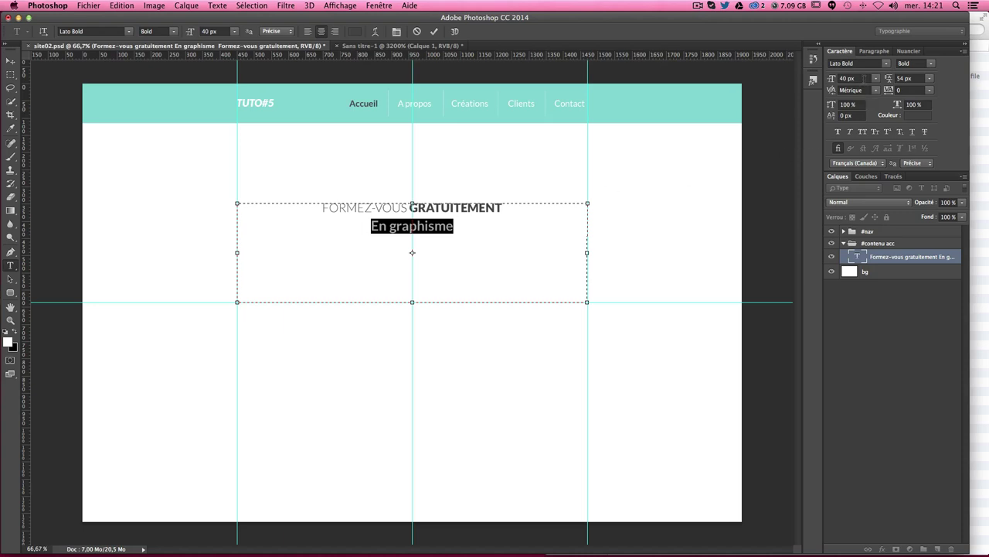
click(865, 78)
text(35)
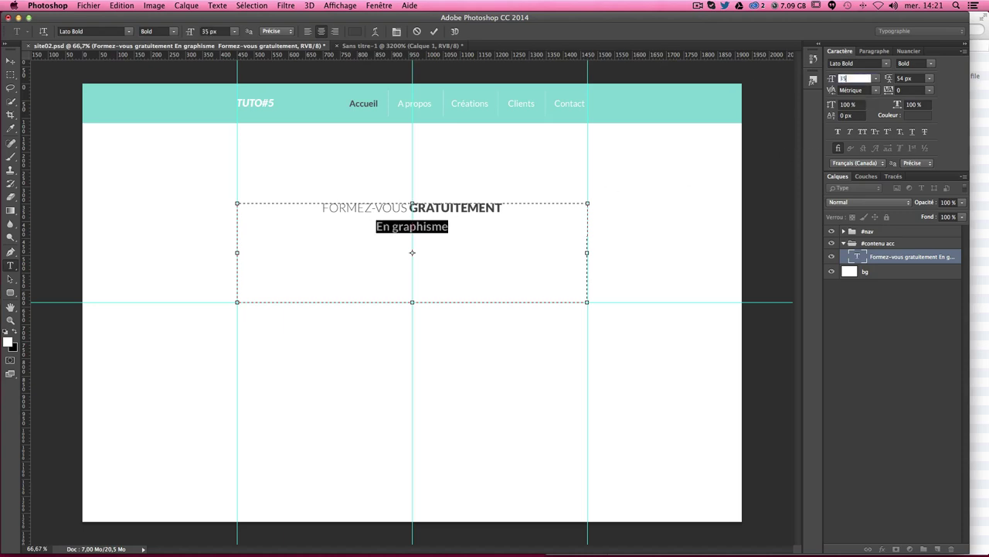
drag(449, 227, 426, 227)
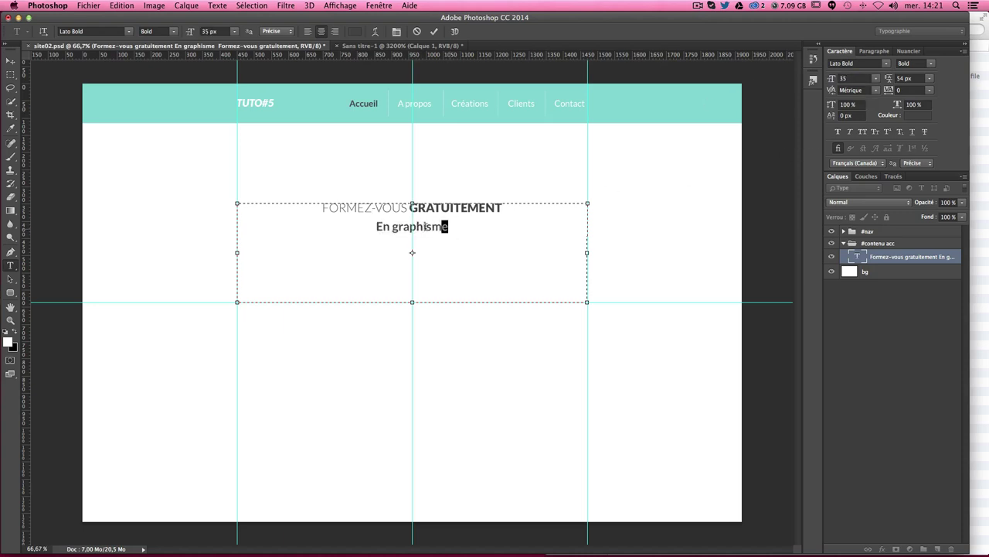
click(418, 226)
drag(452, 225, 359, 221)
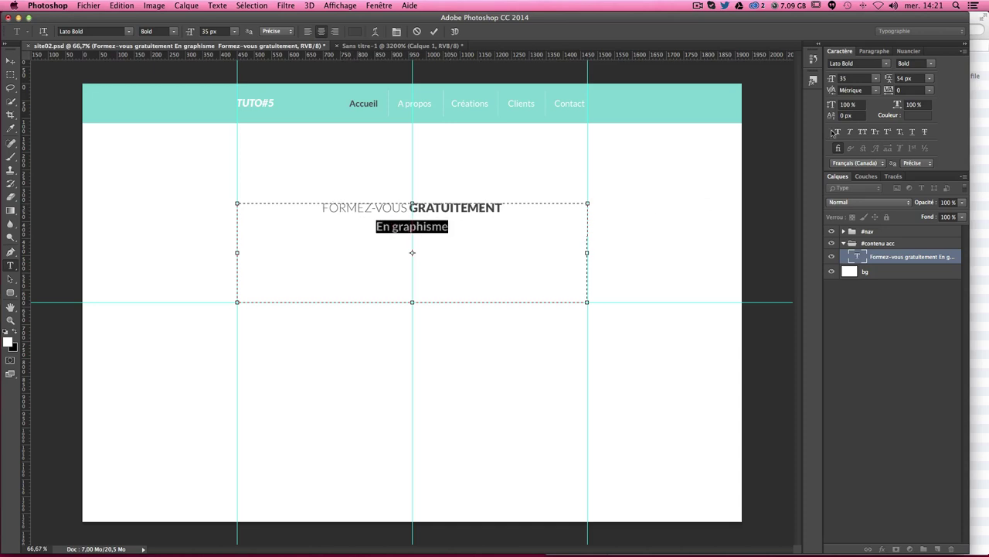
Step: Recolour the En graphisme text to light grey #99949b
click(918, 116)
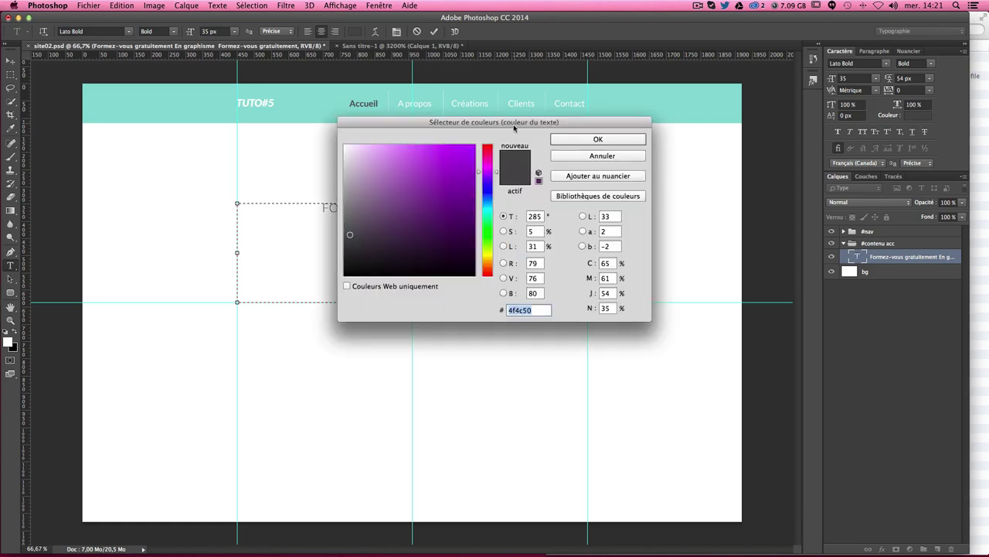
drag(526, 120, 733, 130)
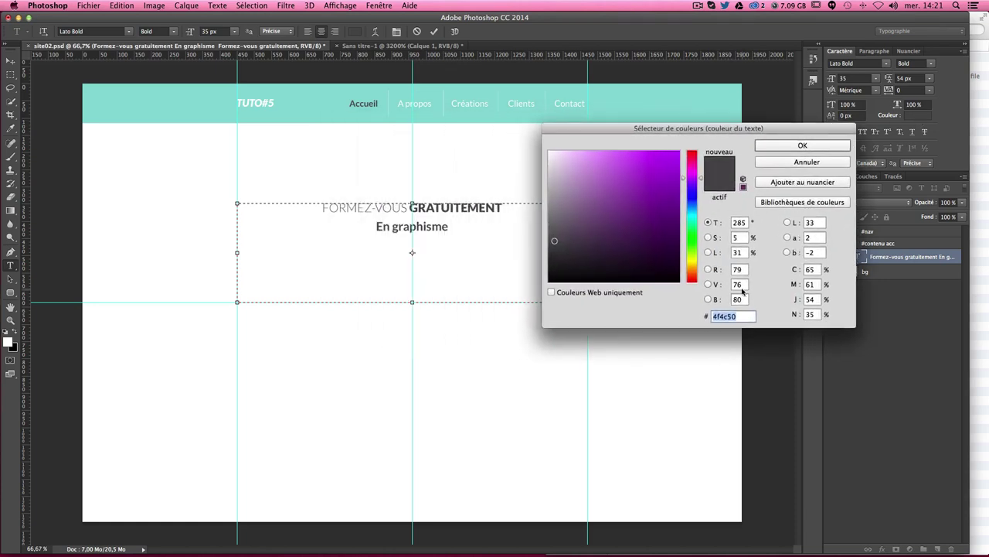
text(99)
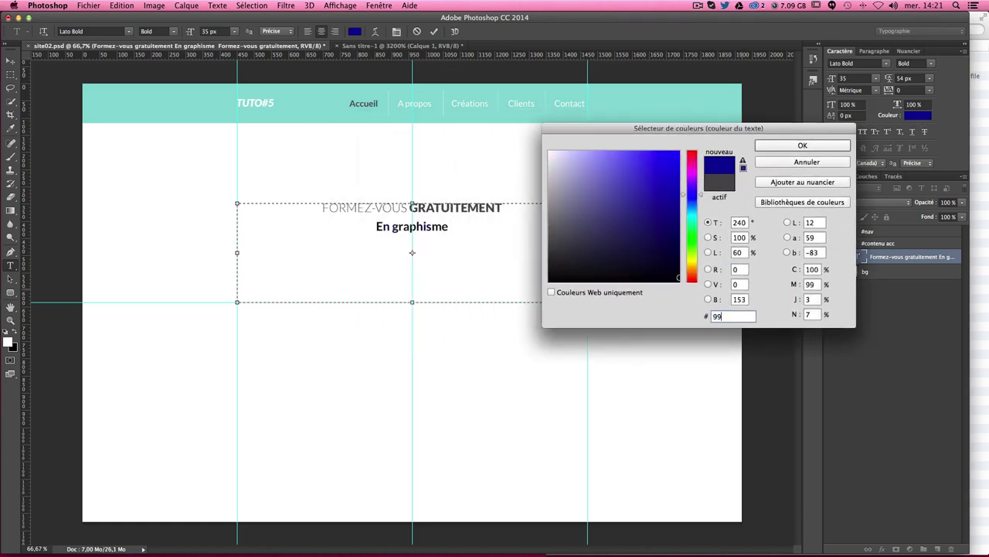
text(949)
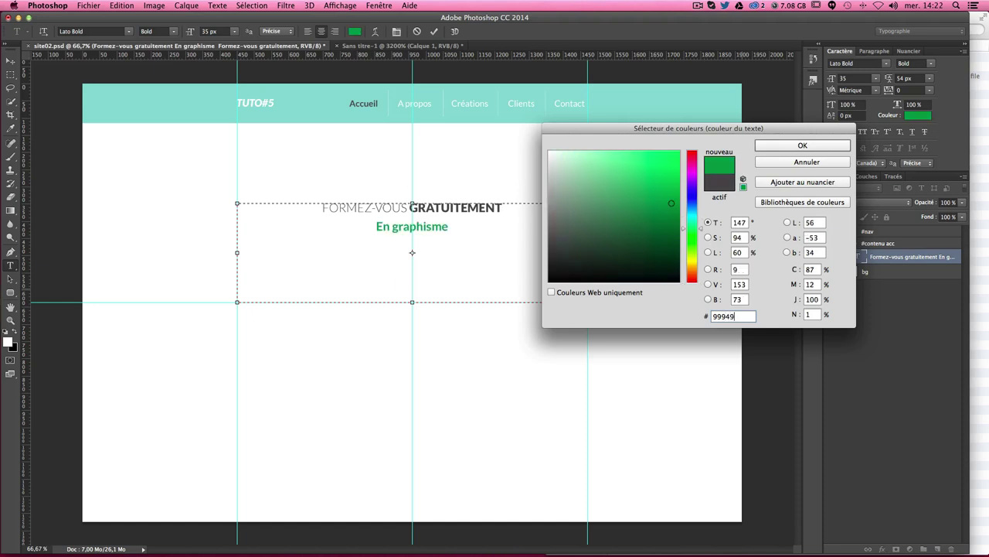
text(b)
click(800, 145)
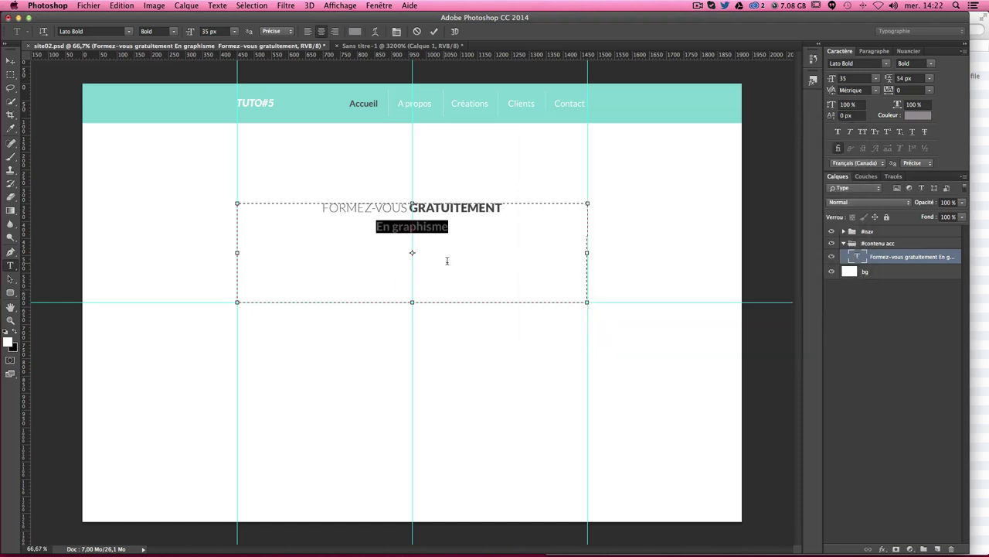
click(450, 226)
Step: Reduce En graphisme to 30 px and change its line spacing
drag(464, 226, 351, 222)
click(854, 78)
text(30)
key(Return)
click(459, 227)
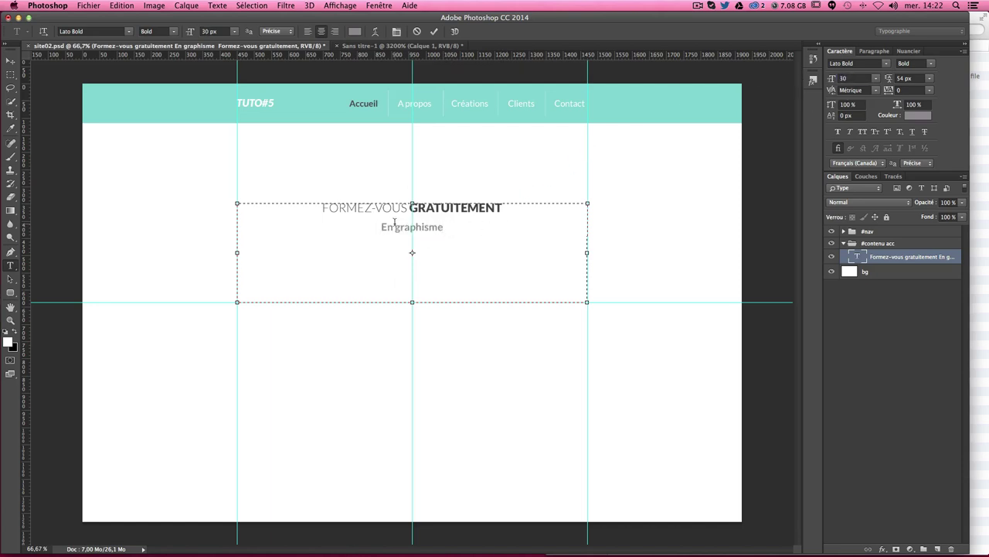
drag(383, 227, 444, 227)
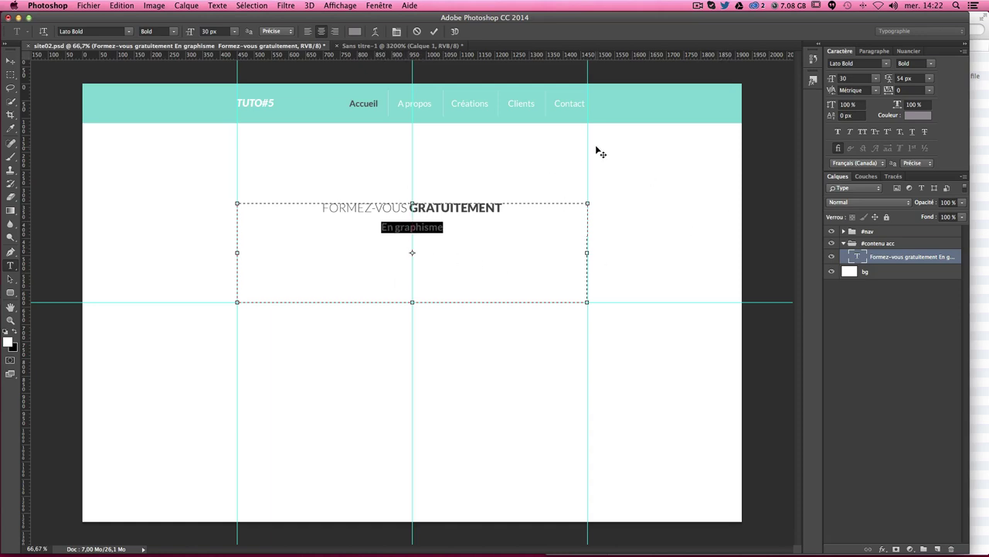
key(Tab)
text(48)
click(485, 224)
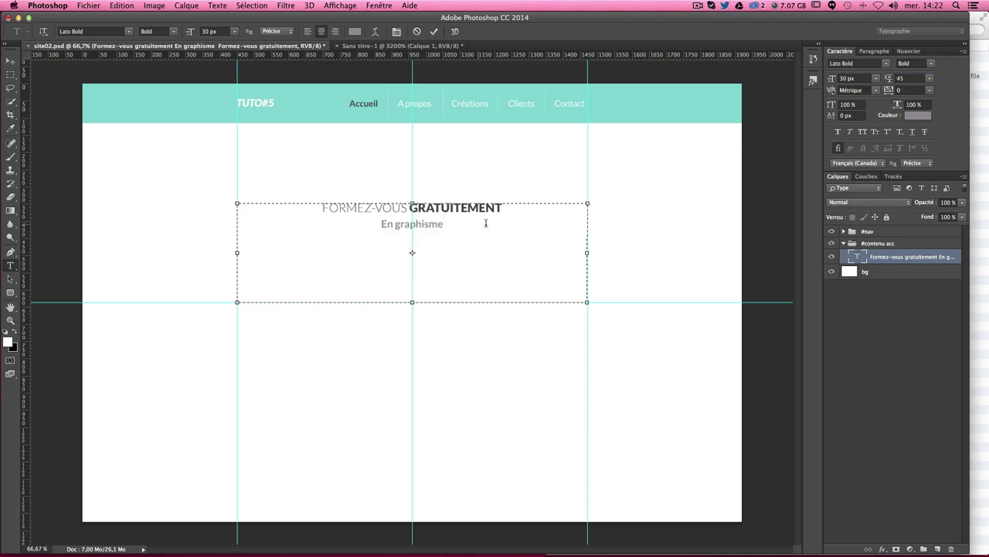
Step: Retype the subtitle as 'Devenez meilleur en graphisme & webdesign' in Lato Regular
drag(493, 224, 370, 220)
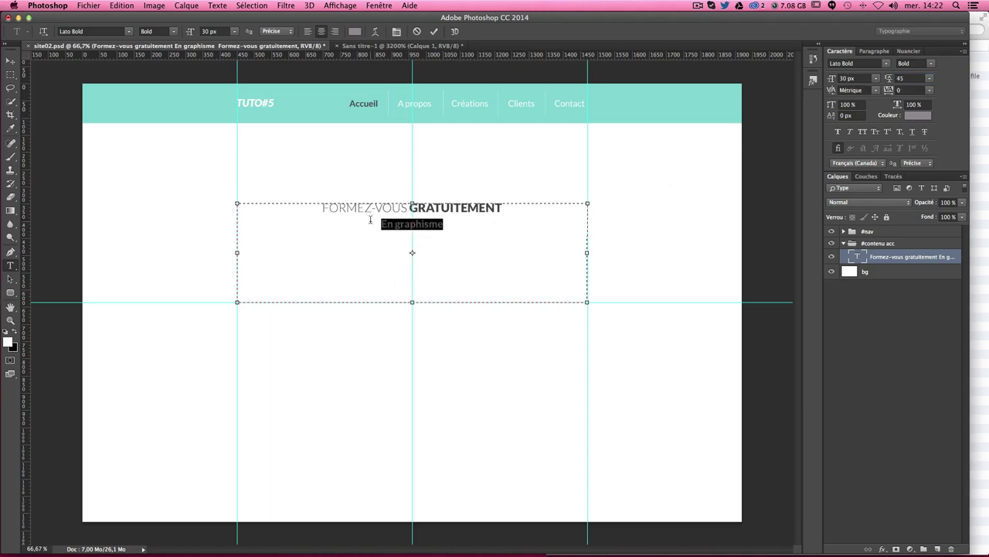
key(BackSpace)
text(De)
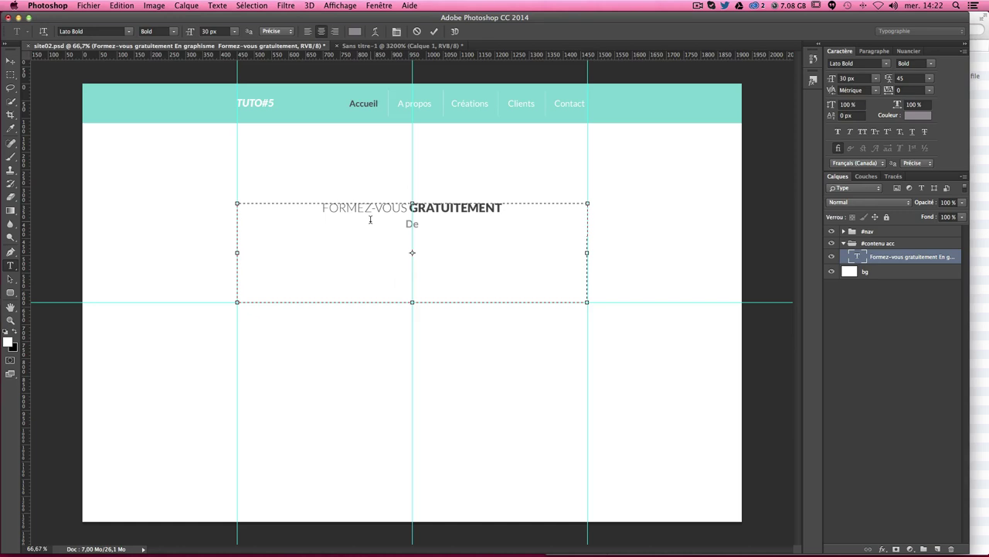
text(ven)
text(ez meille)
text(ur )
text(en grap)
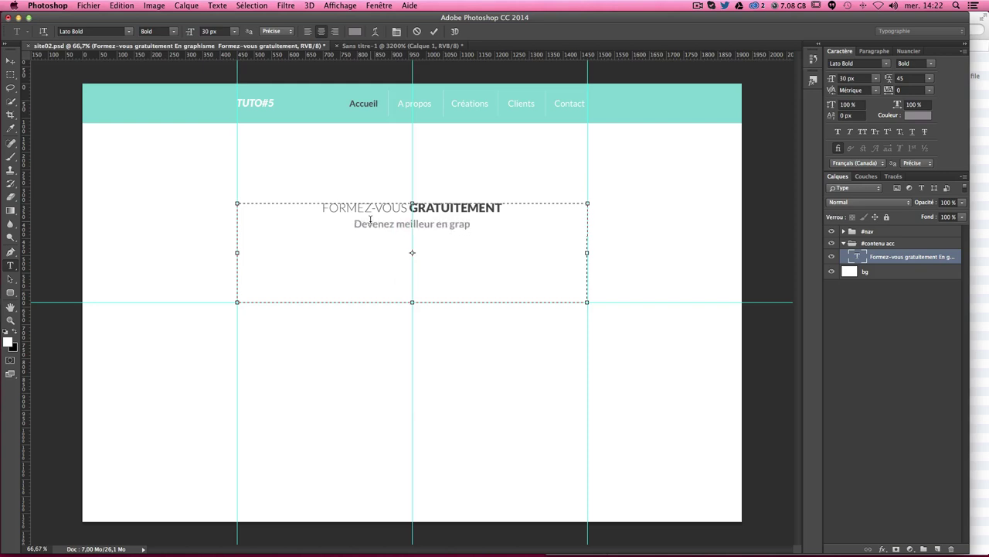
text(hisme)
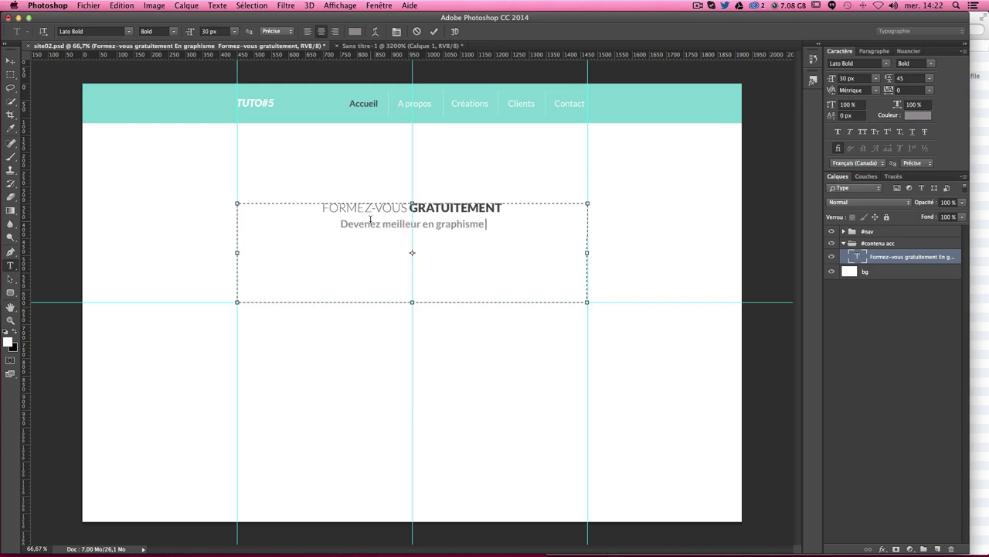
text( &)
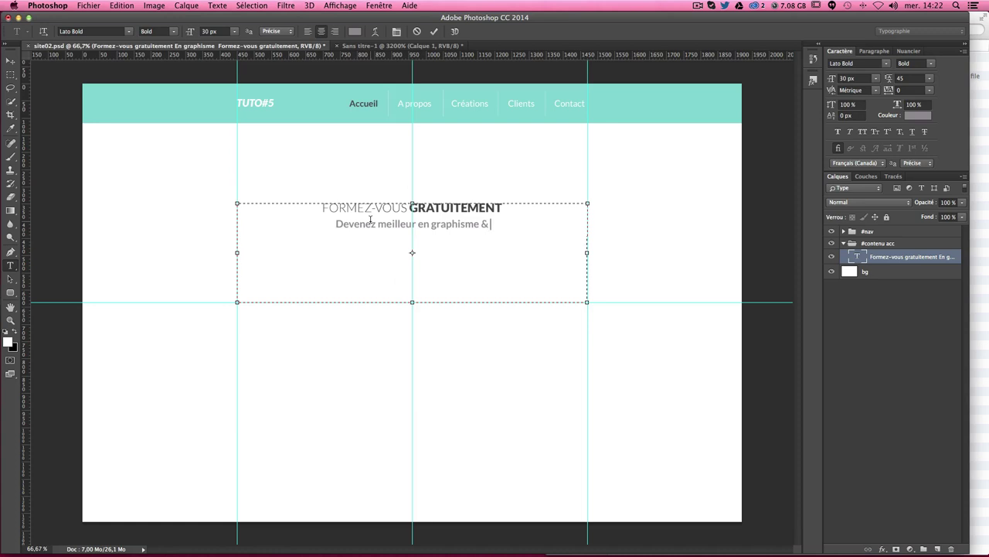
text( webdesign)
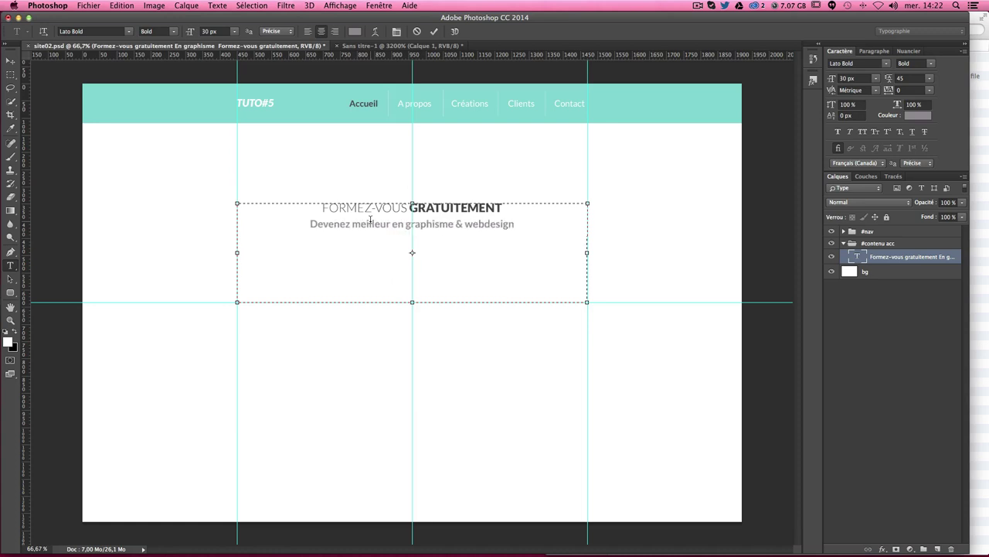
double_click(331, 226)
drag(331, 226, 510, 231)
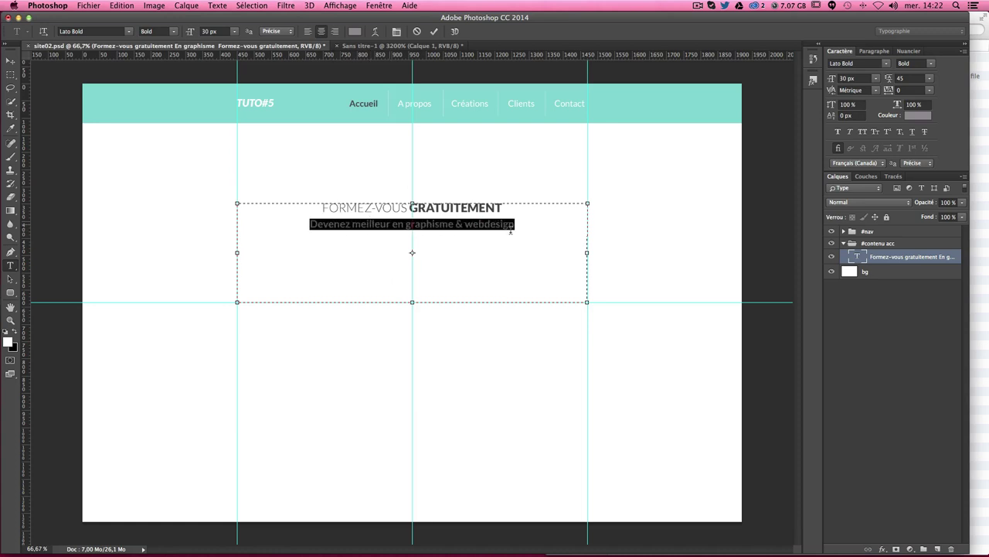
click(931, 63)
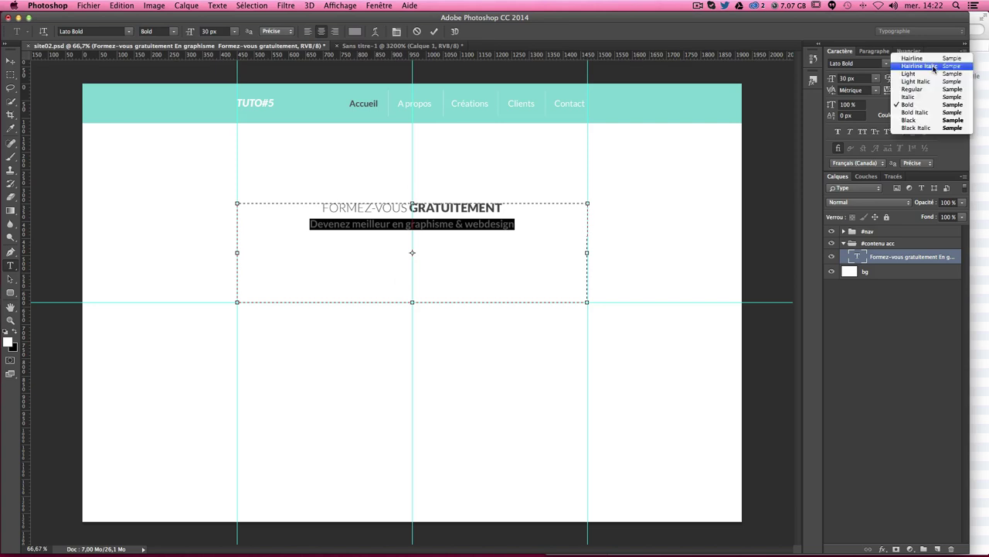
click(538, 257)
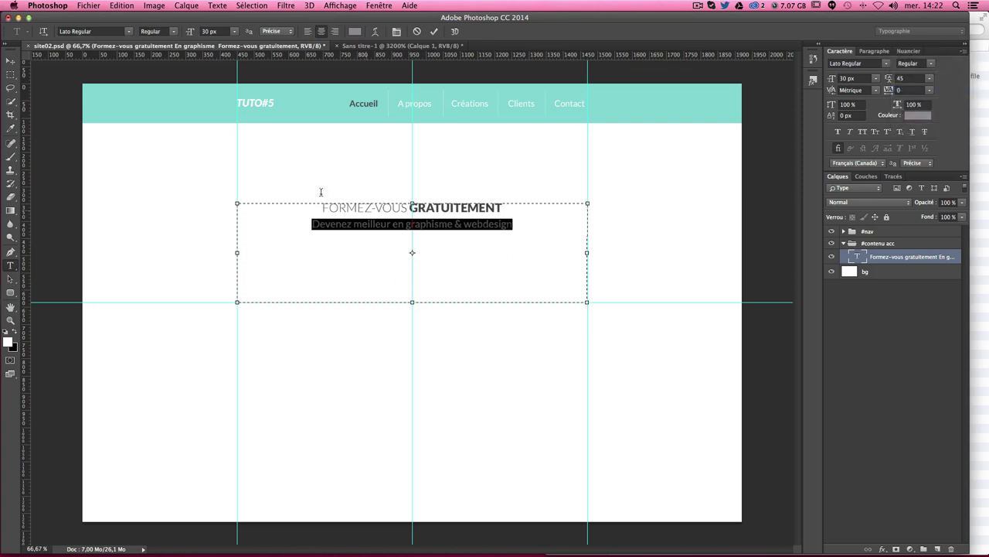
click(10, 60)
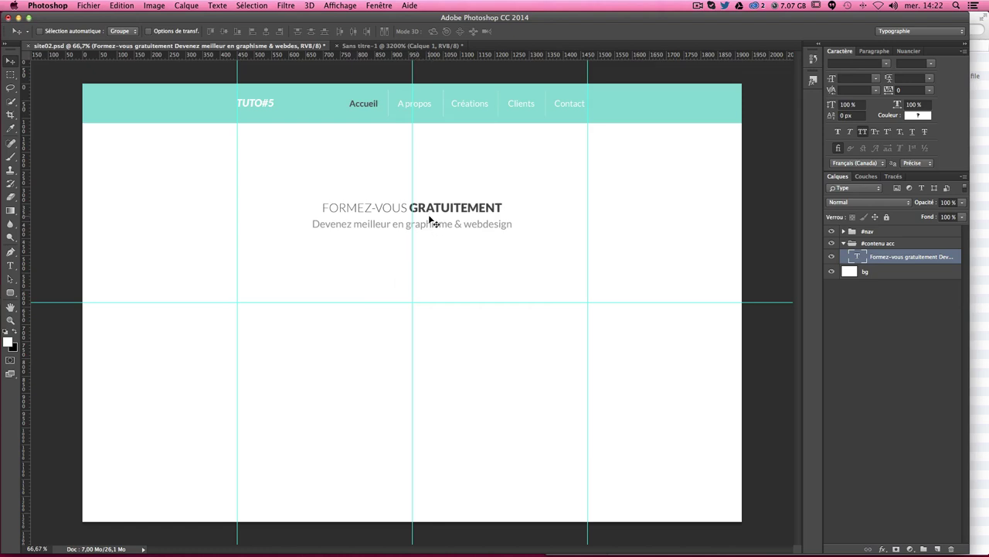
Step: Measure the content width above the headline with a temporary rectangular selection
click(11, 75)
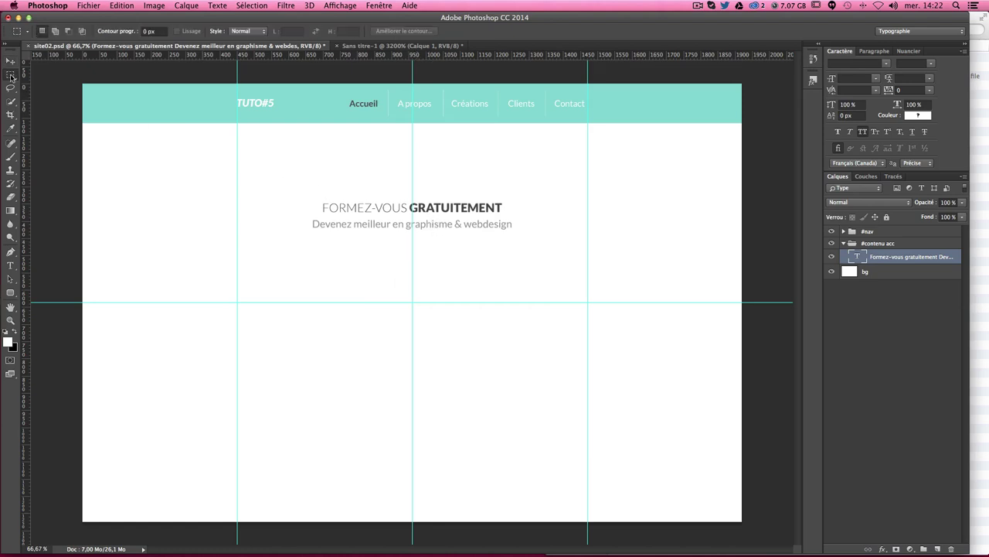
drag(236, 145, 588, 170)
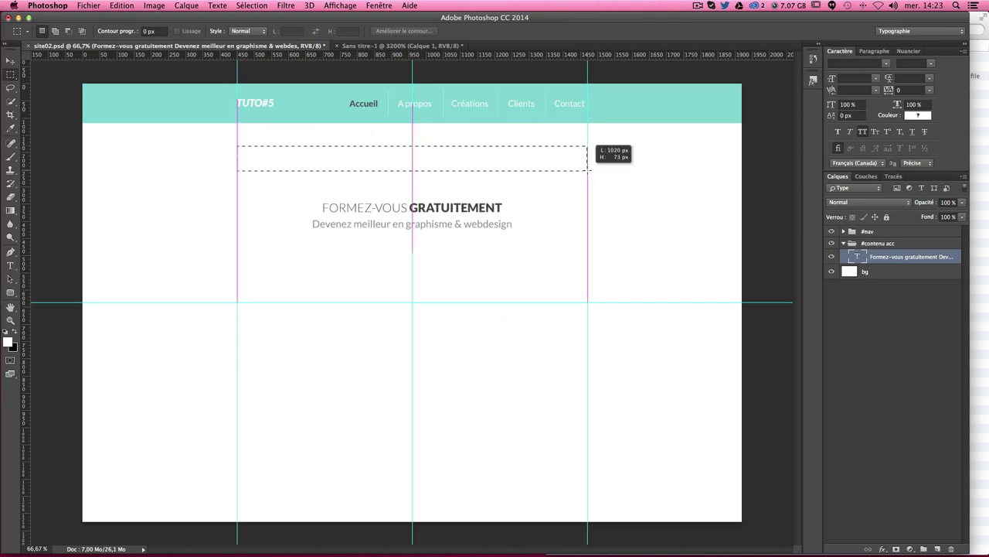
drag(588, 171, 587, 170)
click(640, 176)
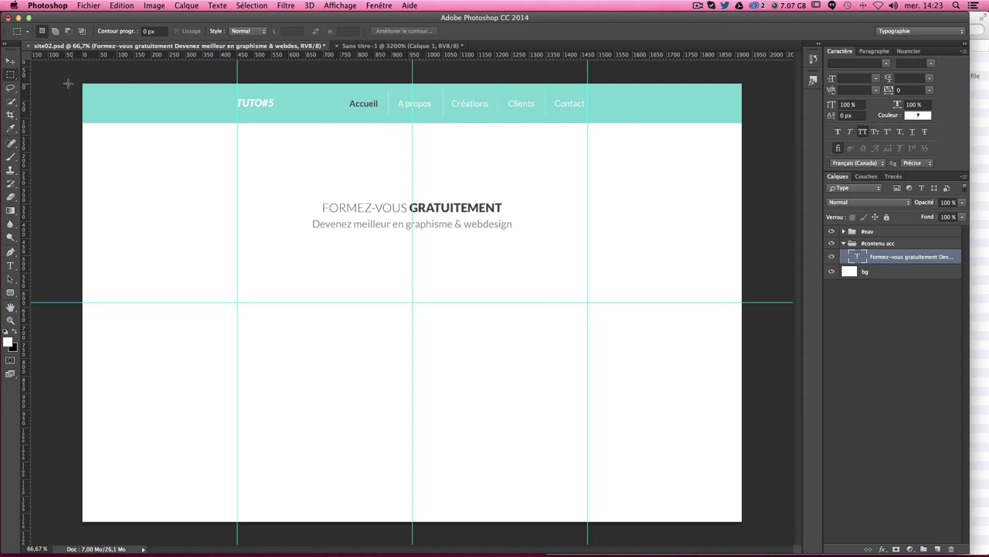
Step: Select the bg-nav layer in #nav and snap a horizontal guide to its bottom edge at 115 px
click(10, 60)
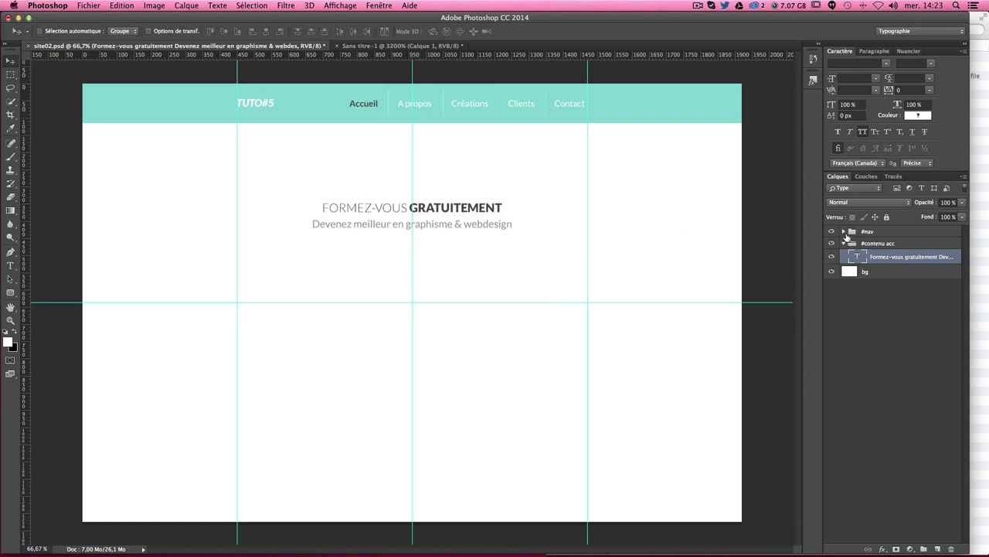
click(844, 232)
click(878, 233)
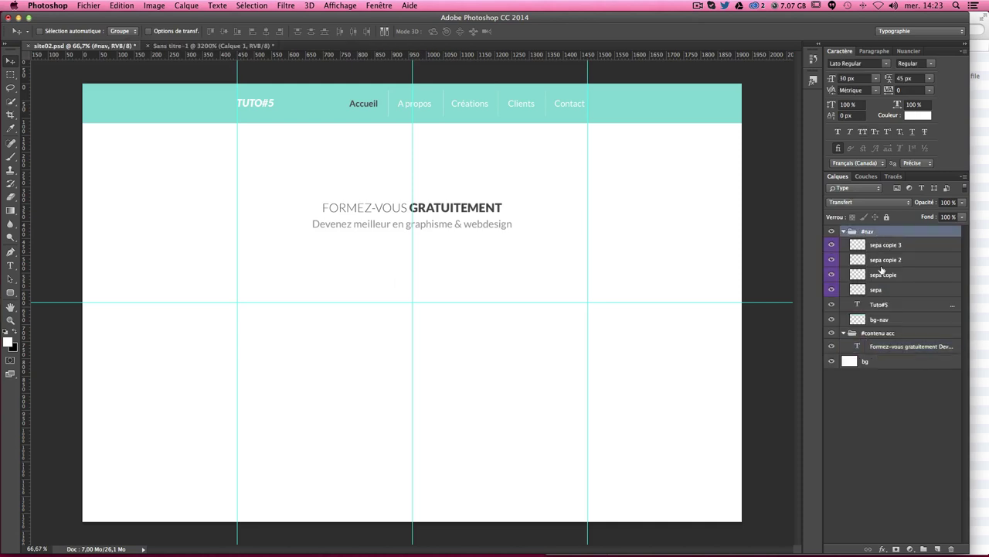
click(876, 320)
key(ctrl+t)
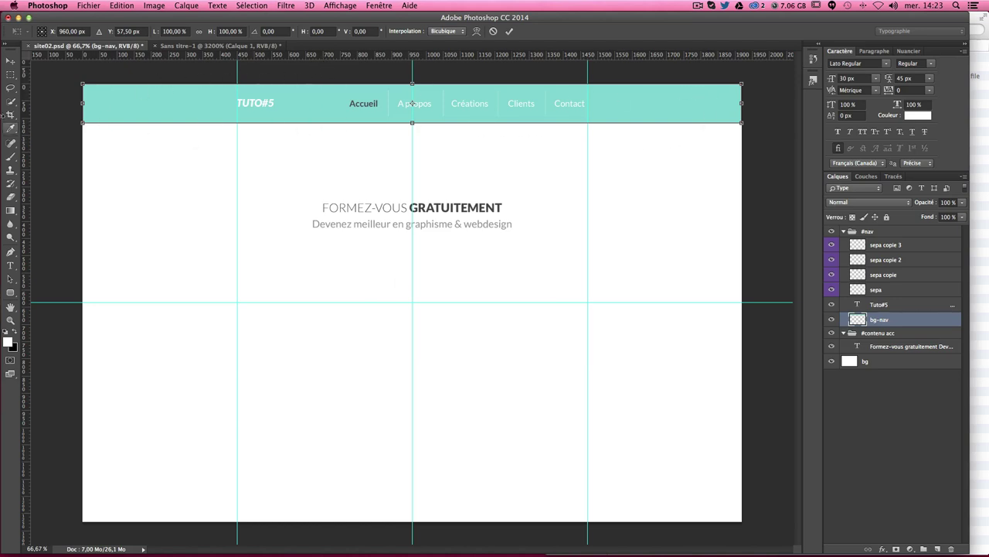
drag(299, 57, 296, 112)
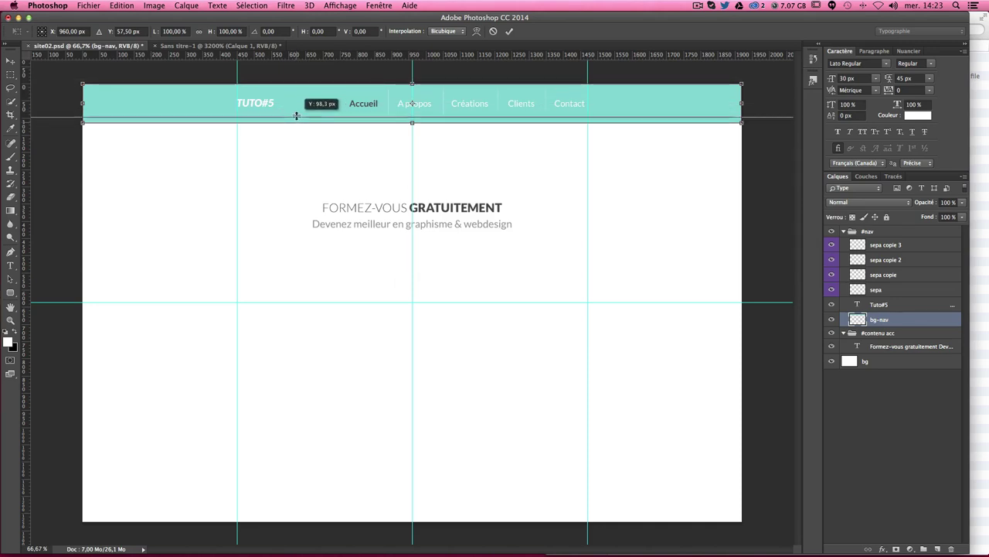
drag(296, 112, 298, 122)
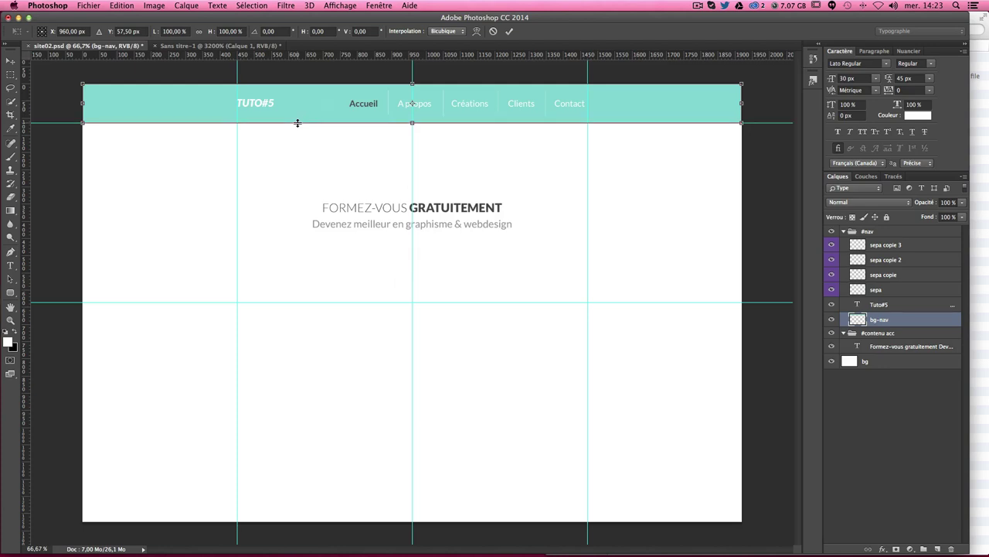
key(Return)
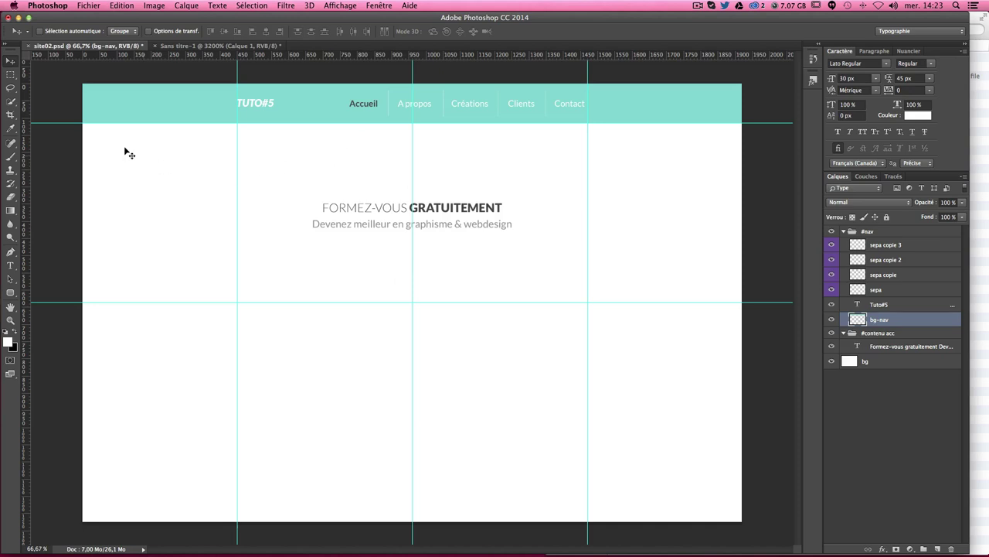
Step: Measure about 80 px below the nav bar and place a horizontal top-margin guide there
click(11, 74)
drag(252, 123, 279, 151)
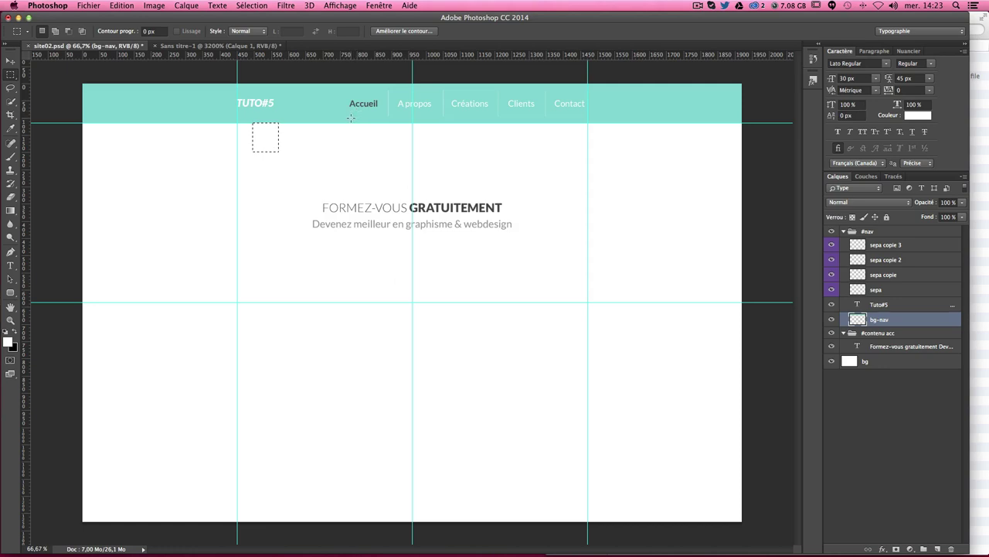
click(282, 126)
drag(245, 125, 248, 132)
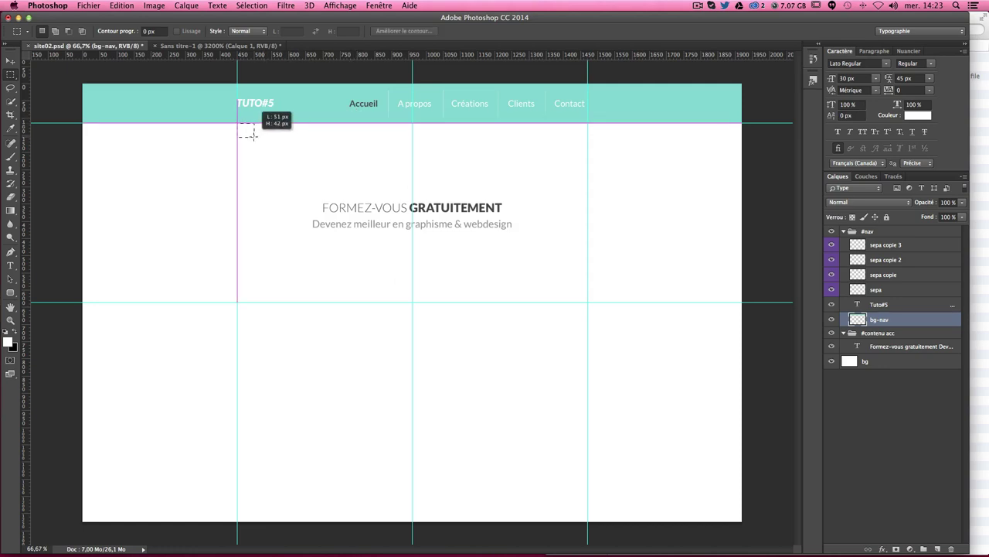
click(382, 128)
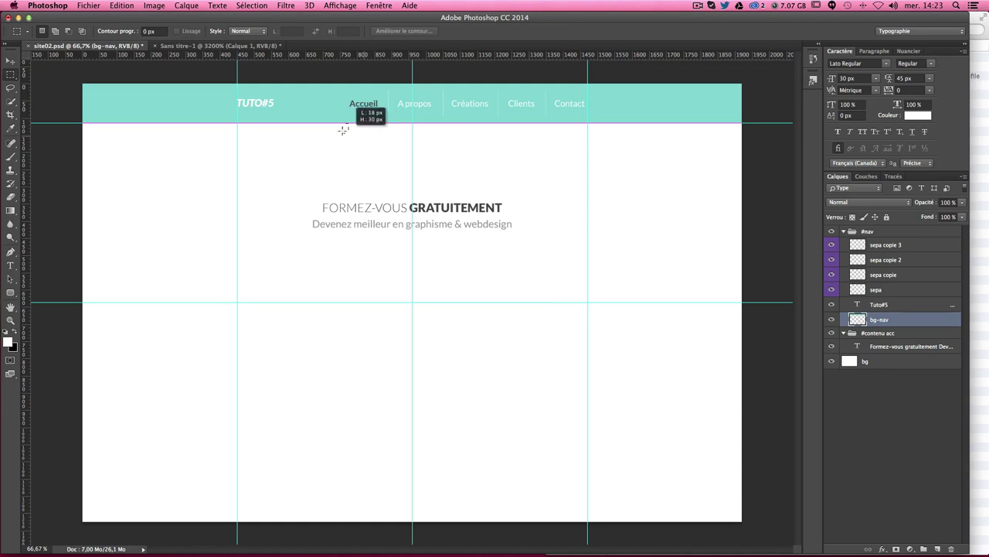
drag(342, 122, 355, 150)
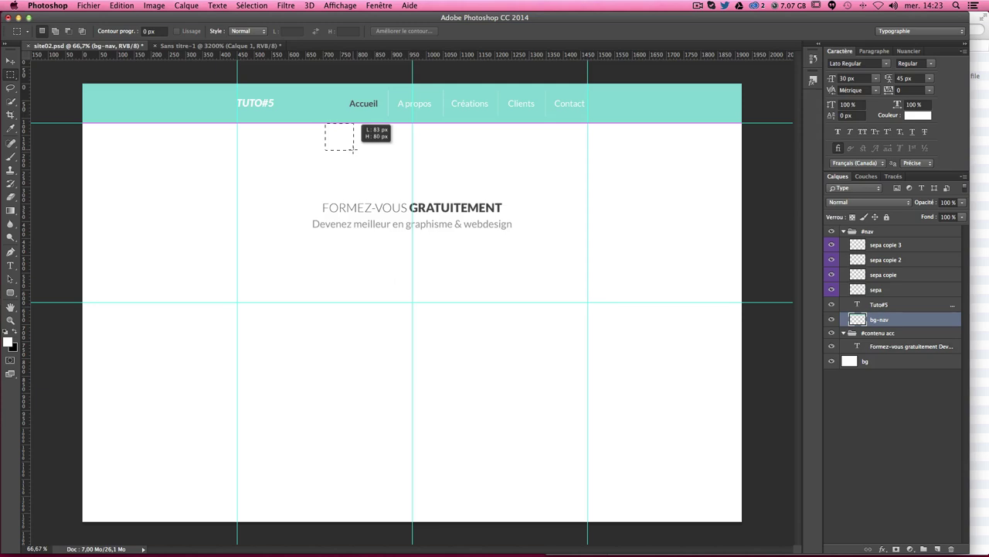
drag(354, 150, 354, 150)
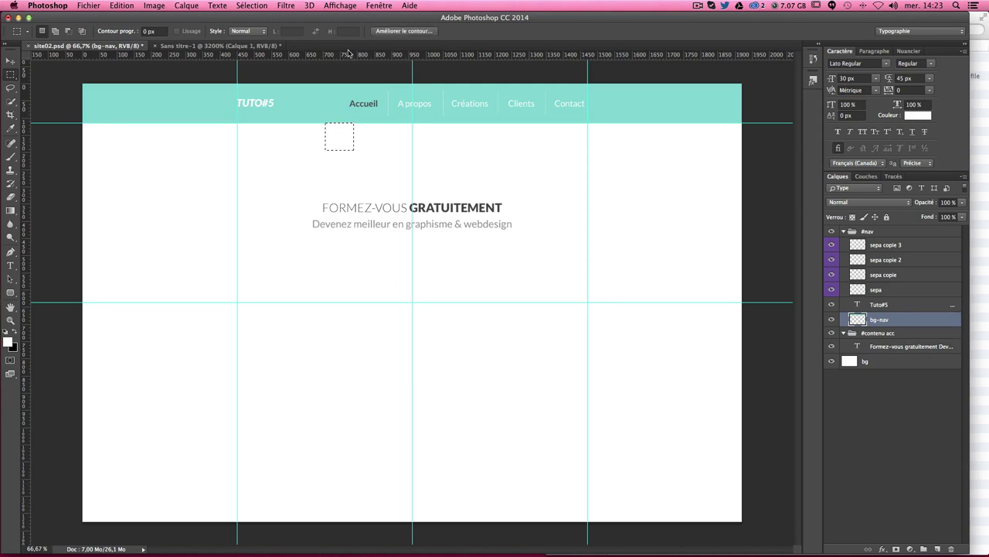
drag(351, 54, 353, 149)
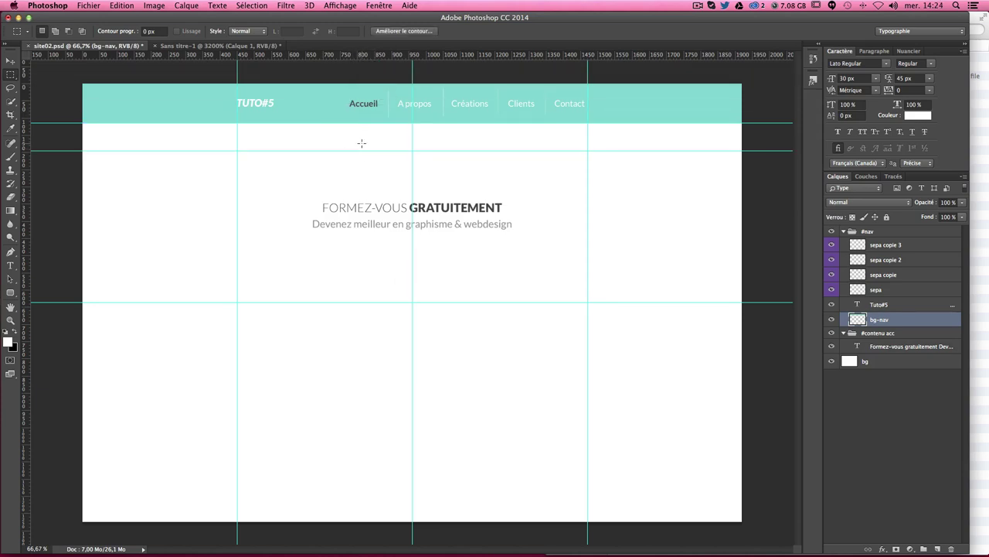
click(360, 144)
click(10, 60)
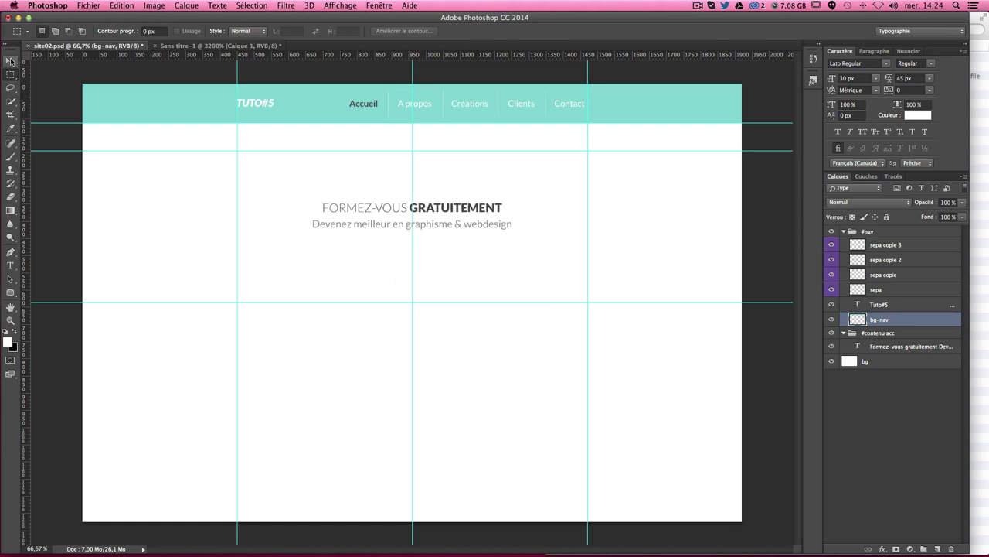
Step: Move the headline and subtitle up under the nav bar, then view the page at 100%
right_click(484, 211)
click(483, 213)
right_click(460, 210)
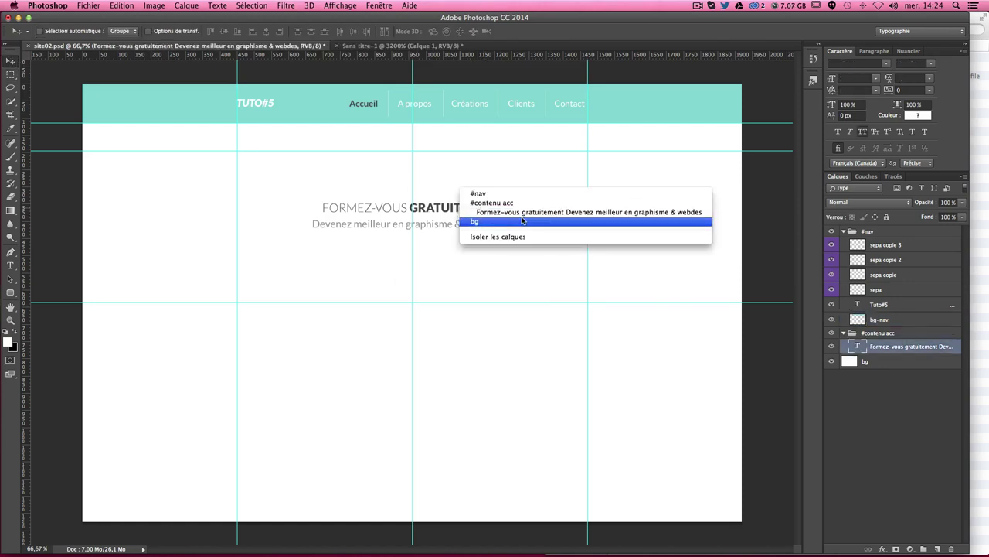
click(491, 213)
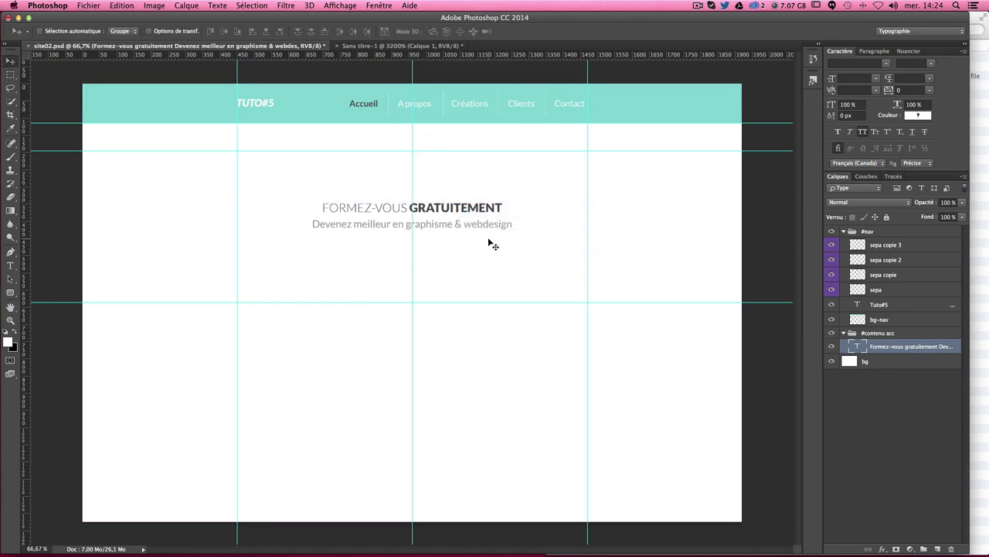
drag(490, 241, 485, 190)
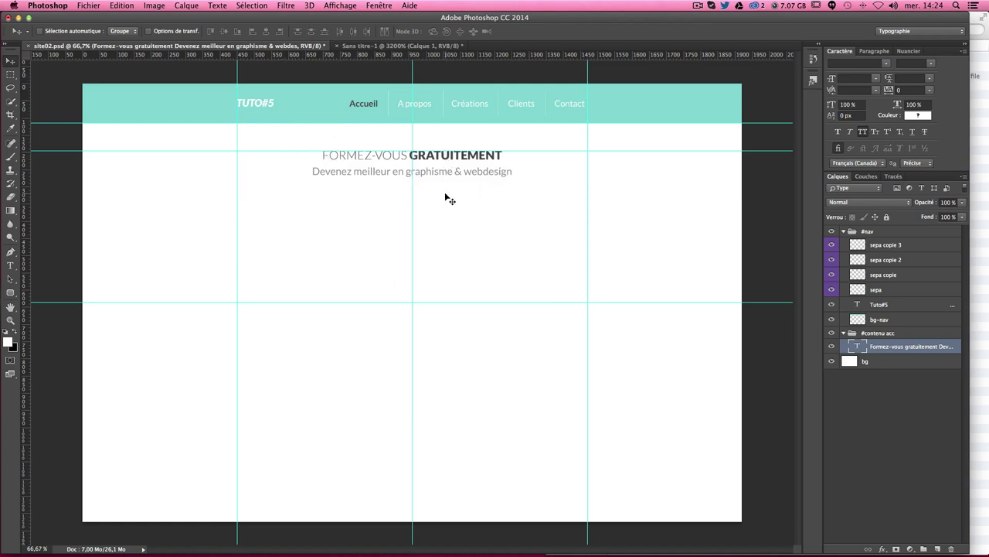
click(10, 75)
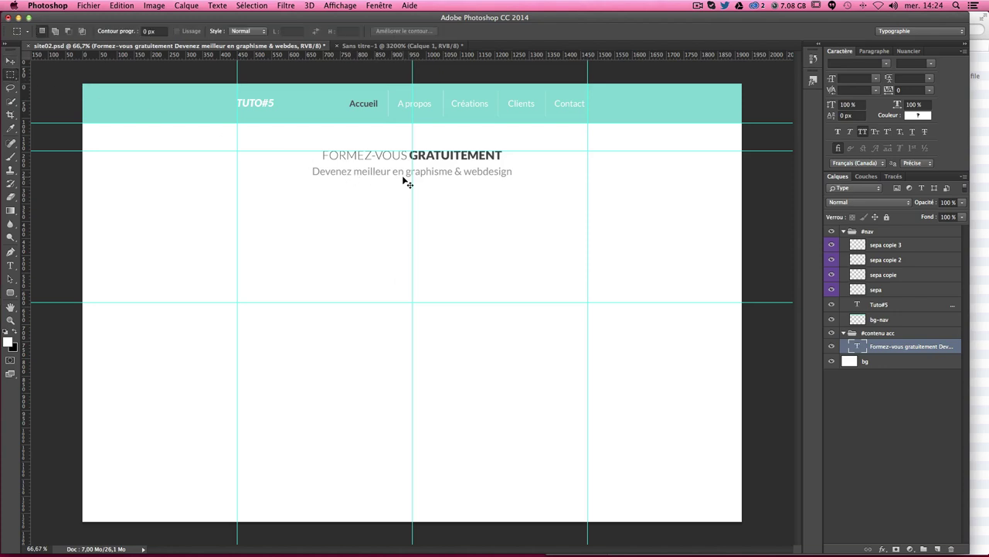
key(super+1)
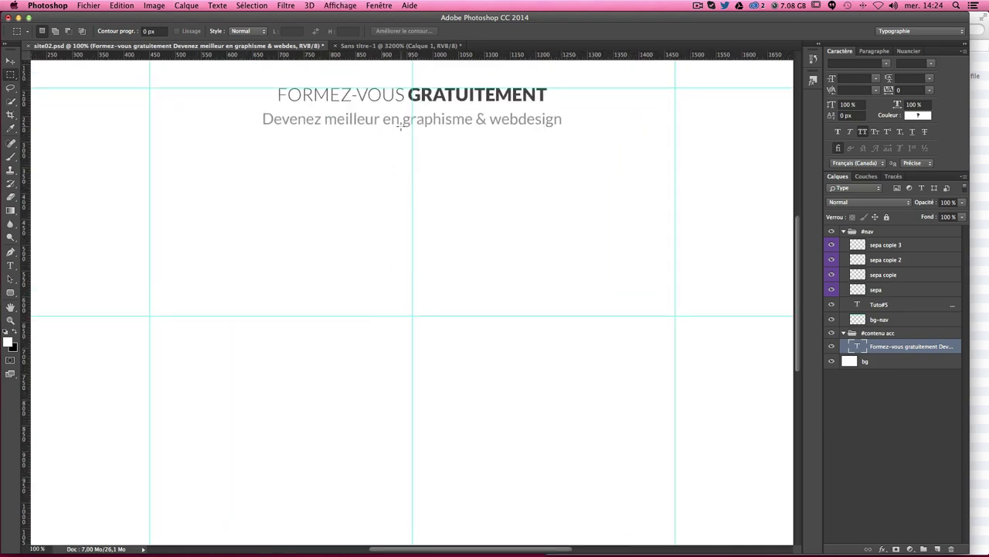
Step: Measure about 76 px below the subheadline and add a horizontal guide at 351 px
drag(400, 126, 412, 161)
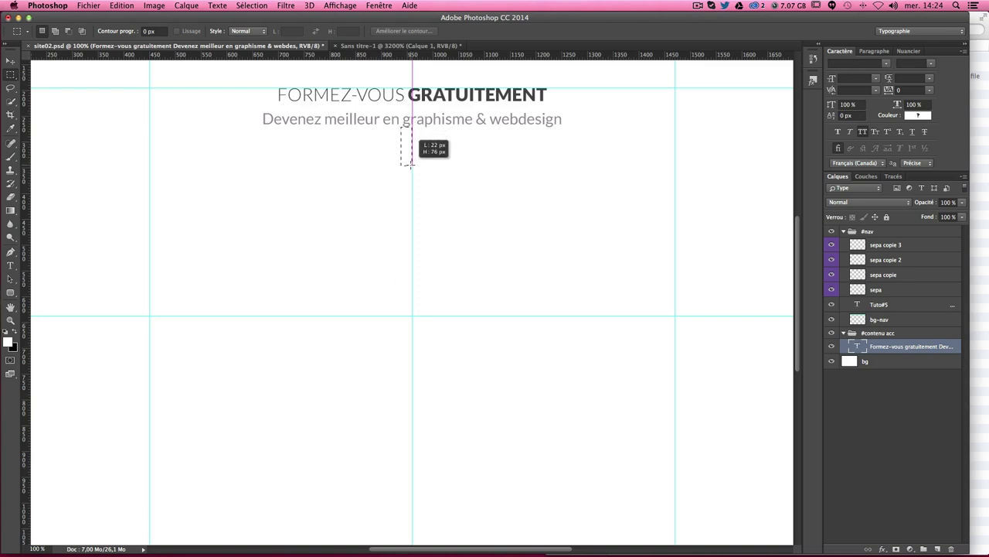
drag(412, 161, 410, 166)
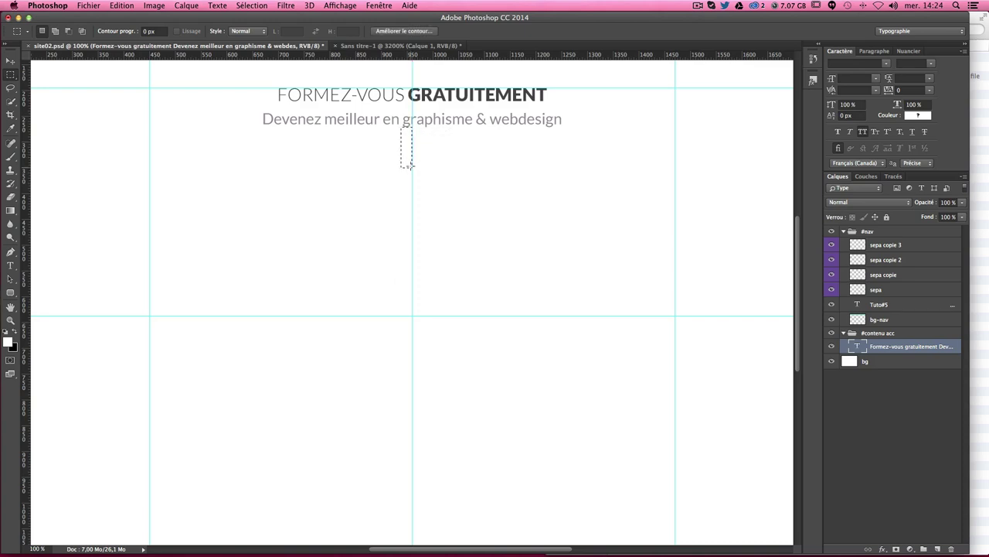
drag(424, 60, 422, 167)
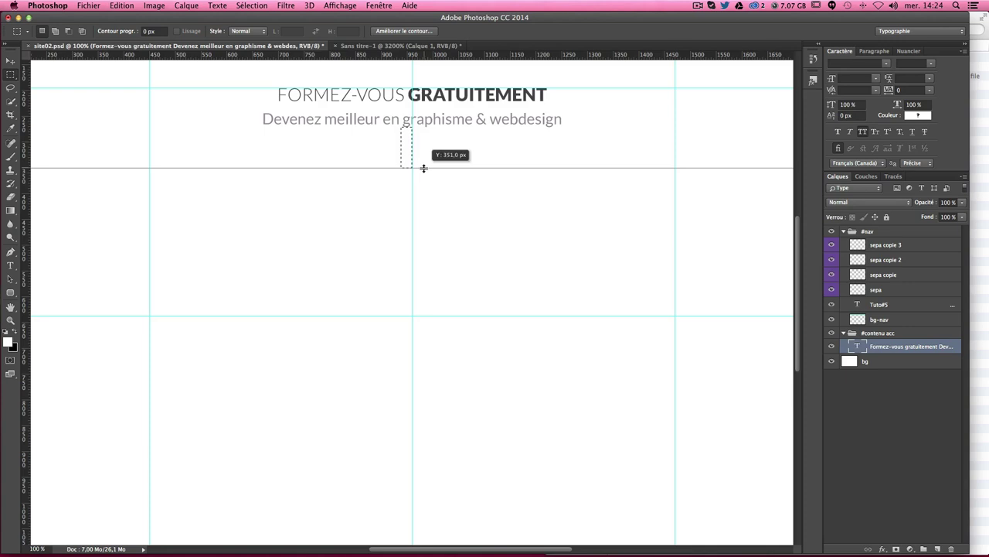
key(ctrl+d)
key(ctrl+minus)
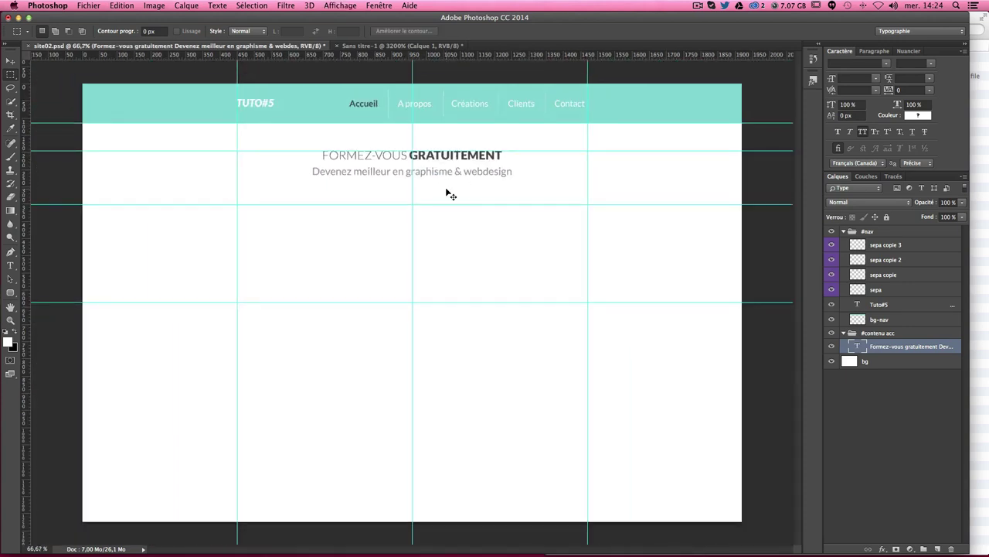
key(ctrl+semicolon)
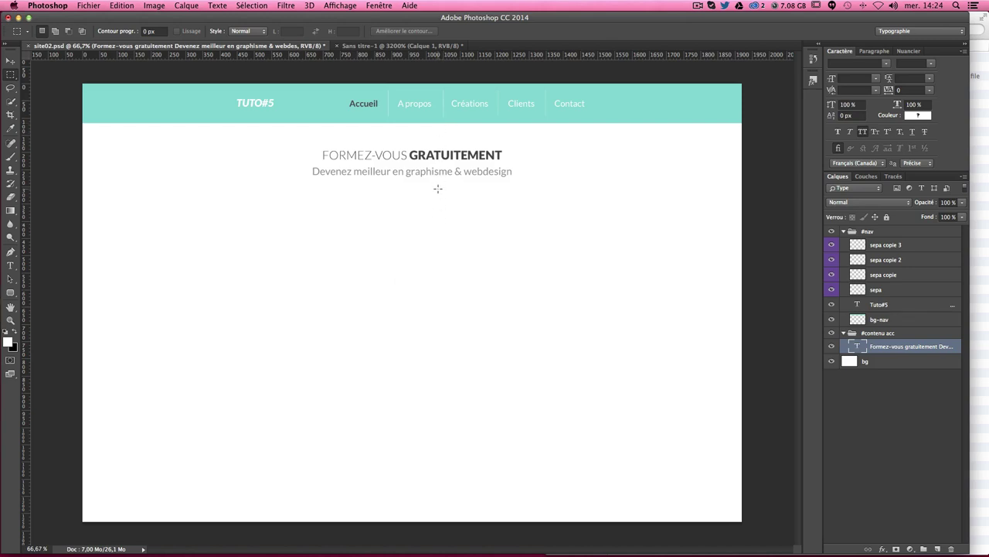
key(ctrl+semicolon)
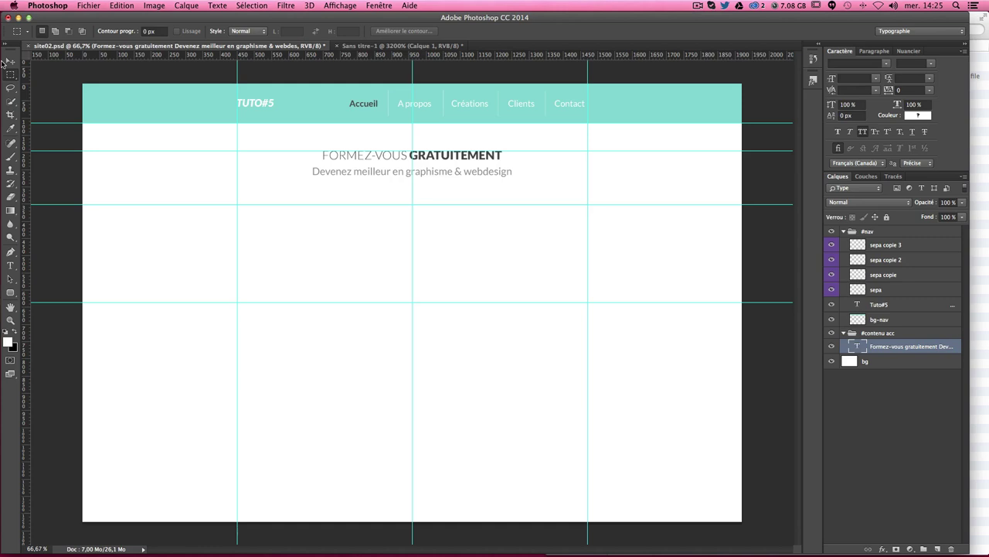
Step: Measure half the first column, about 255 px, and add a vertical guide at that midpoint
click(4, 63)
drag(401, 232, 420, 240)
click(414, 238)
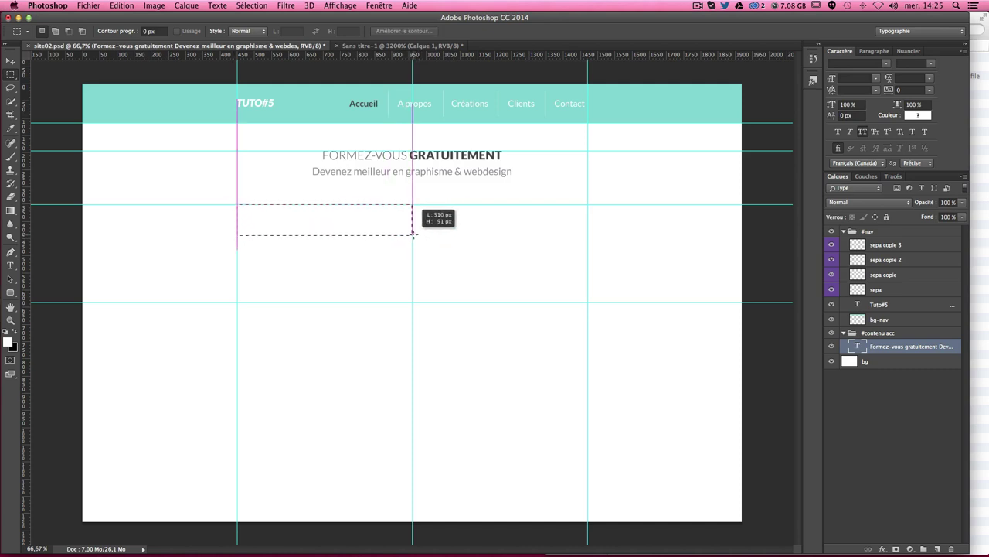
click(451, 215)
drag(237, 205, 586, 252)
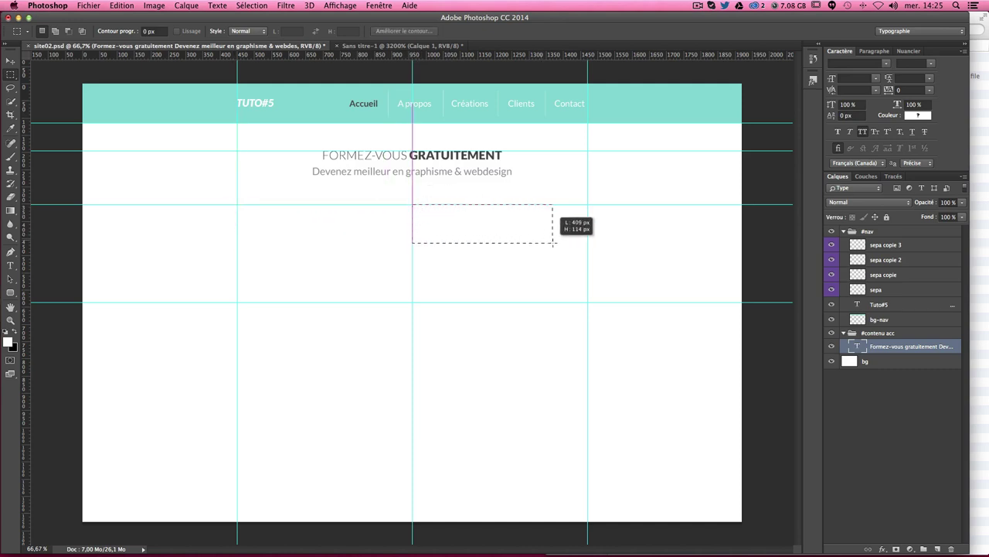
click(519, 250)
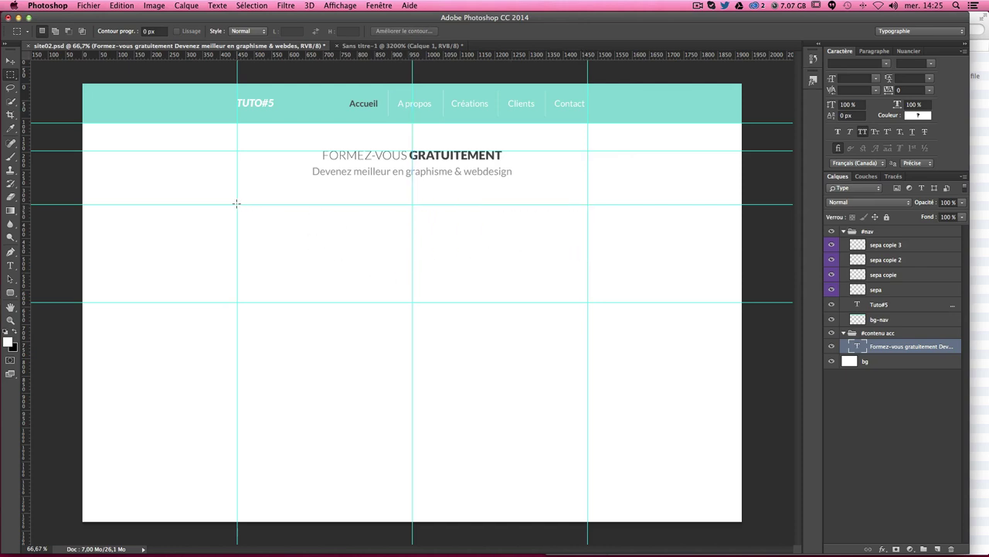
drag(238, 205, 249, 212)
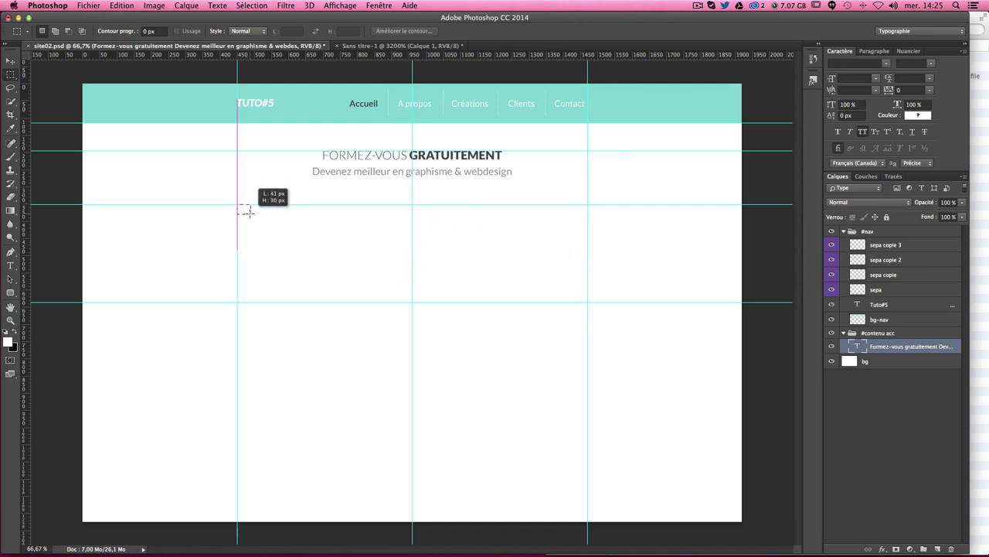
drag(250, 213, 328, 231)
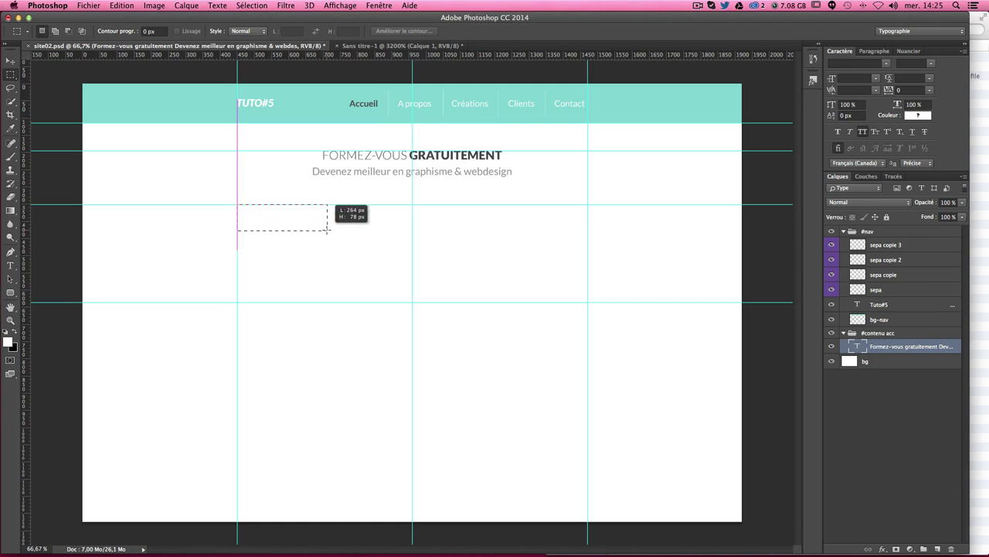
drag(329, 231, 323, 230)
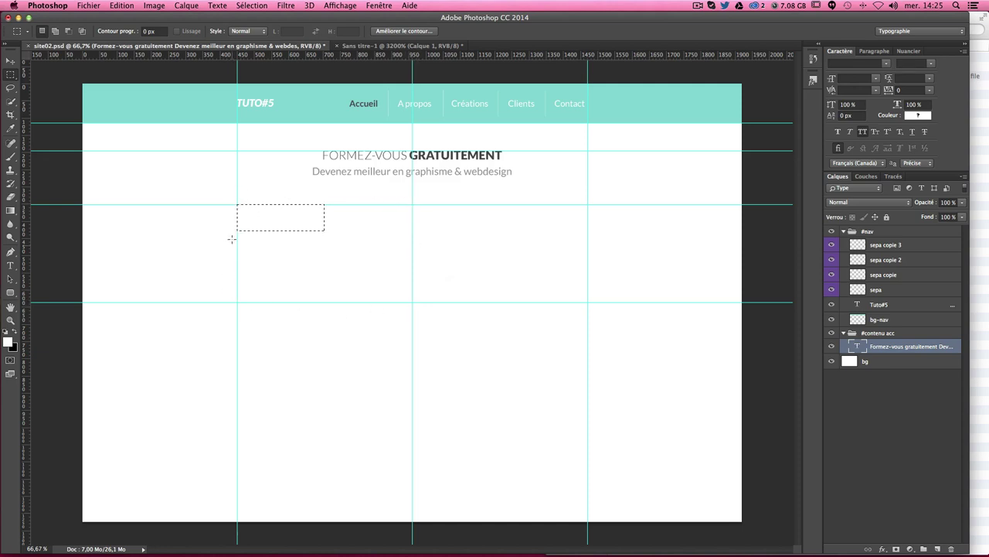
mouse_move(28, 240)
mouse_down()
mouse_move(279, 242)
mouse_move(71, 223)
mouse_move(326, 239)
mouse_up()
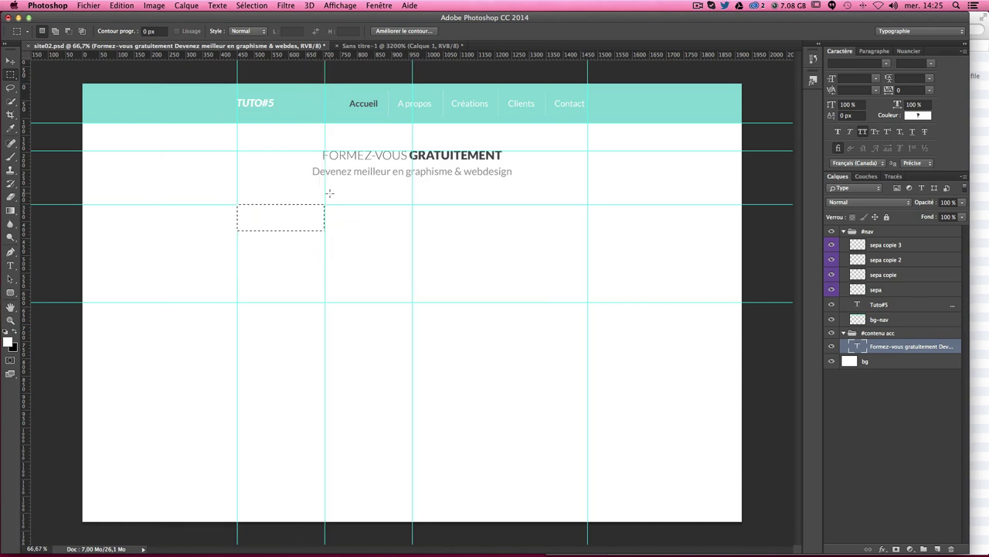
click(326, 258)
Step: Measure half of the next column and add a second vertical guide there
drag(236, 233, 412, 276)
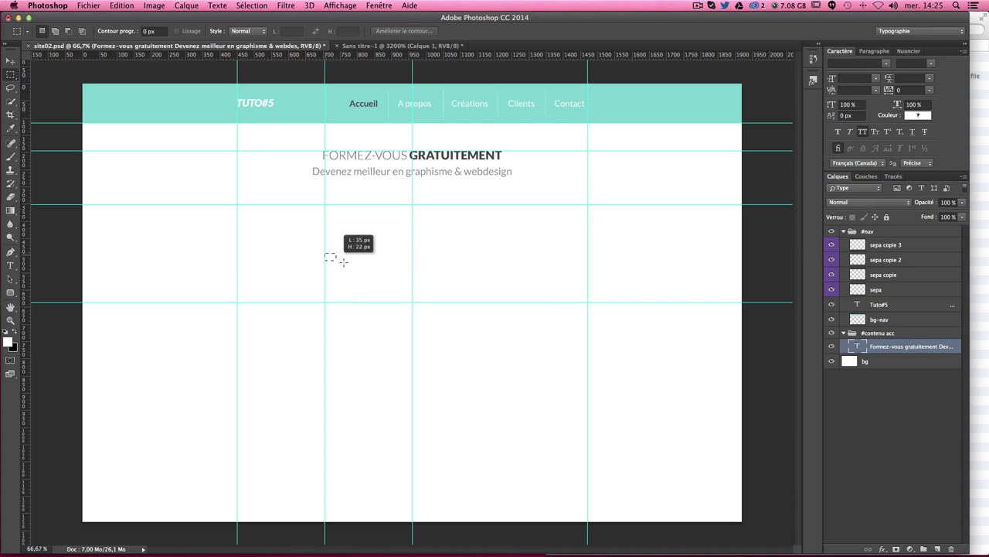
click(438, 232)
mouse_move(412, 204)
mouse_down()
mouse_move(481, 240)
mouse_move(500, 239)
mouse_up()
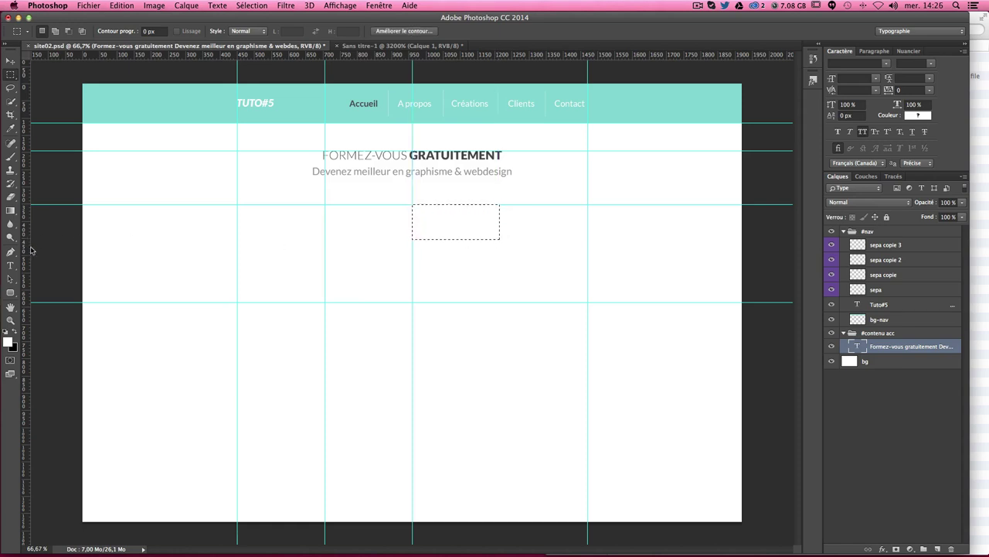
mouse_move(28, 251)
mouse_down()
mouse_move(446, 257)
mouse_move(409, 250)
mouse_move(500, 243)
mouse_up()
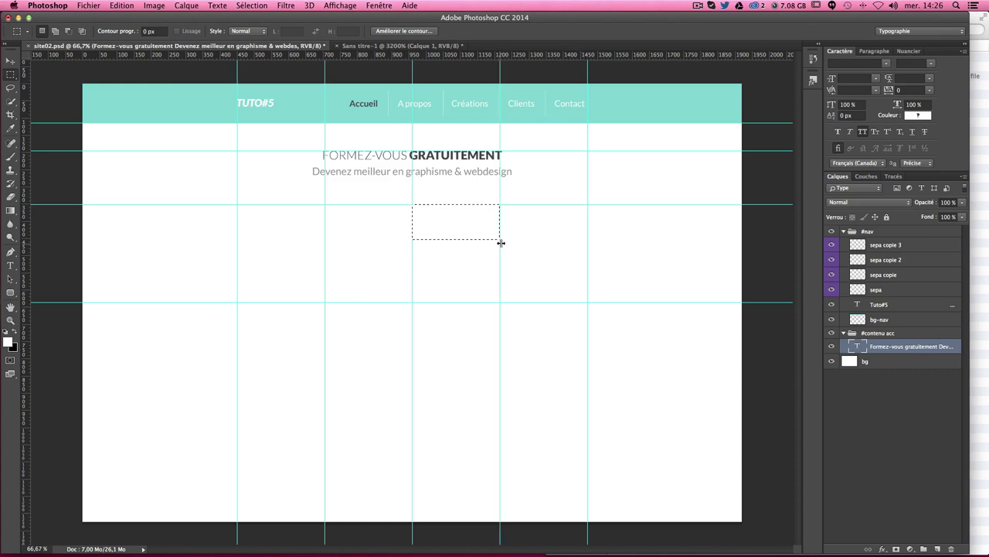
click(497, 196)
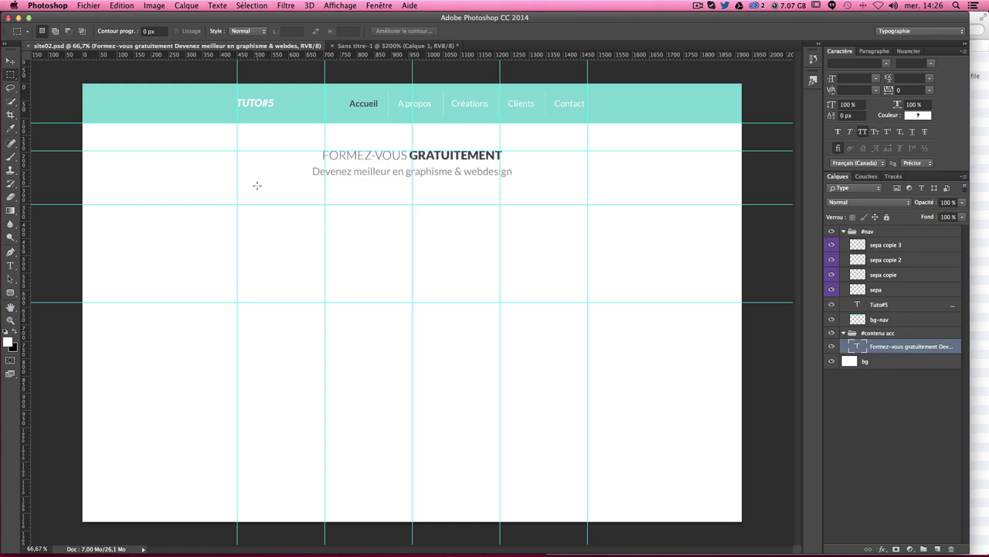
Step: Drag icon1.png through icon4.png from Finder's images folder into site02.psd and commit each placement
click(980, 155)
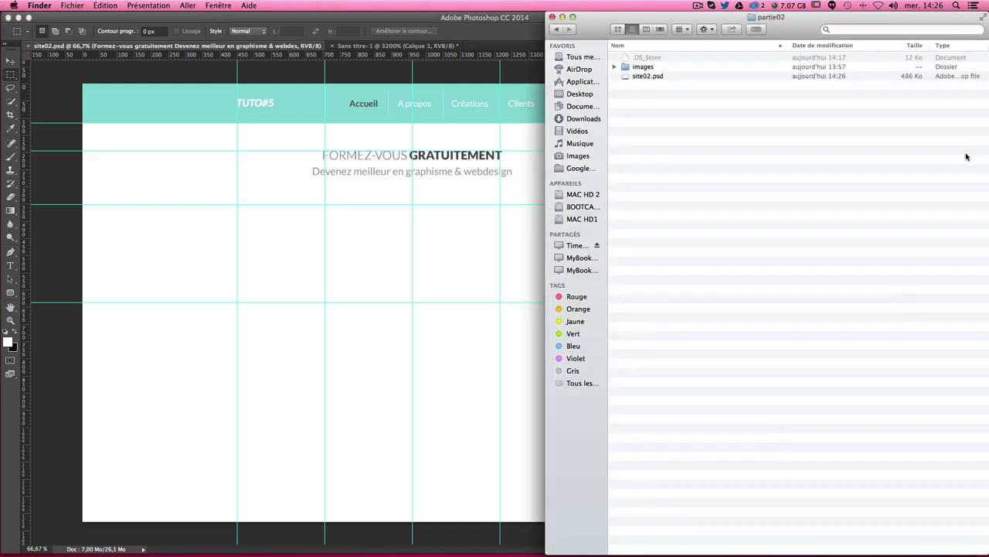
click(614, 68)
click(635, 68)
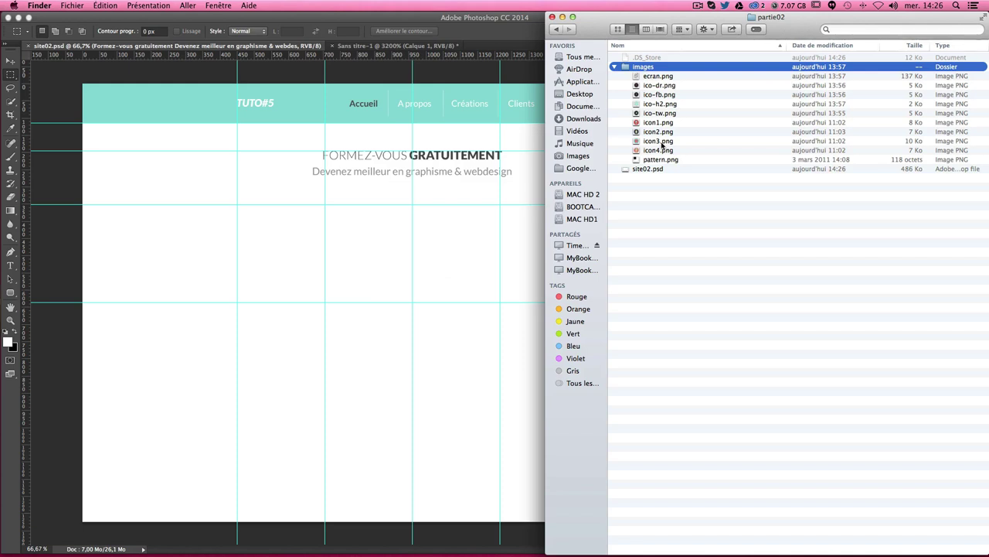
click(670, 151)
click(657, 123)
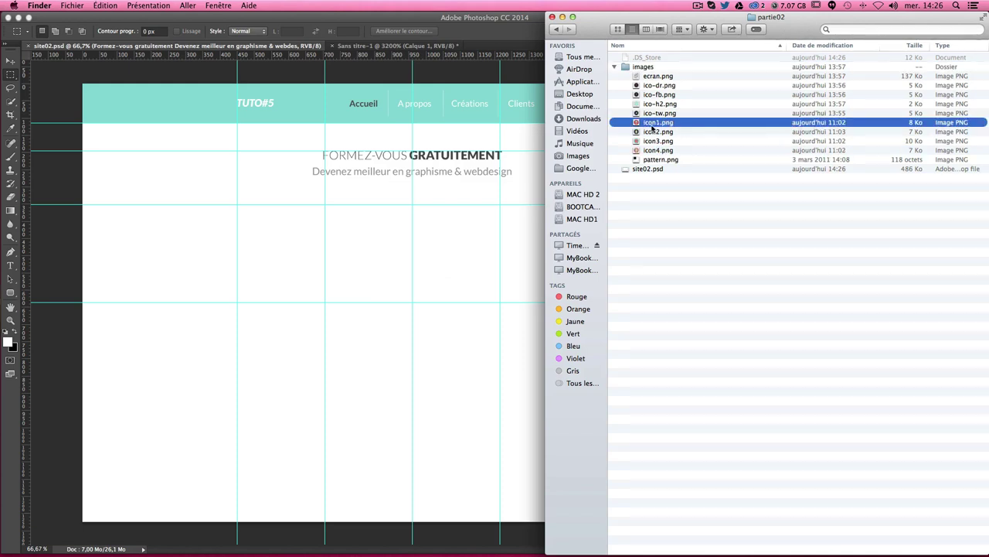
shift+click(655, 152)
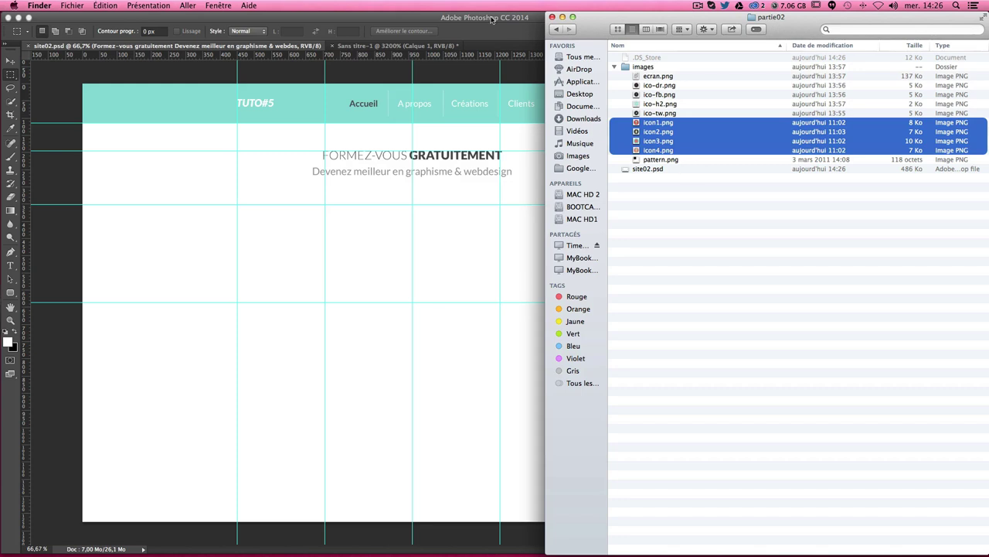
mouse_move(649, 127)
mouse_down()
mouse_move(280, 226)
mouse_move(267, 220)
mouse_up()
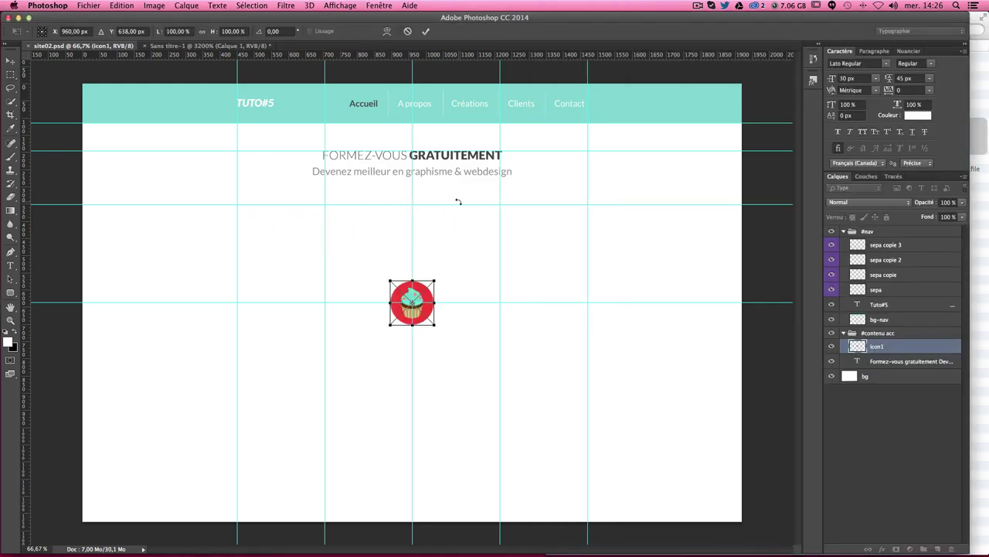
key(Return)
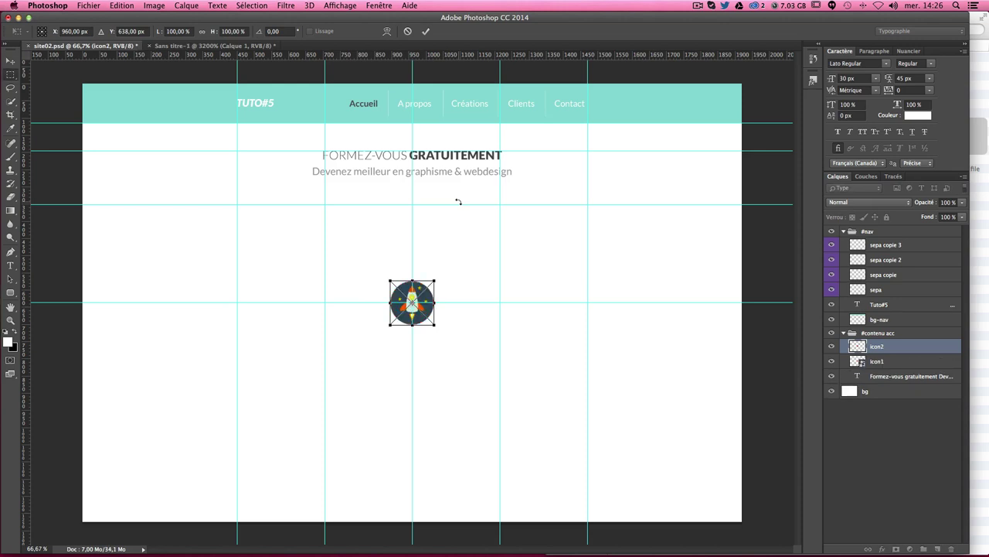
key(Return)
key(Return)
key(Return)
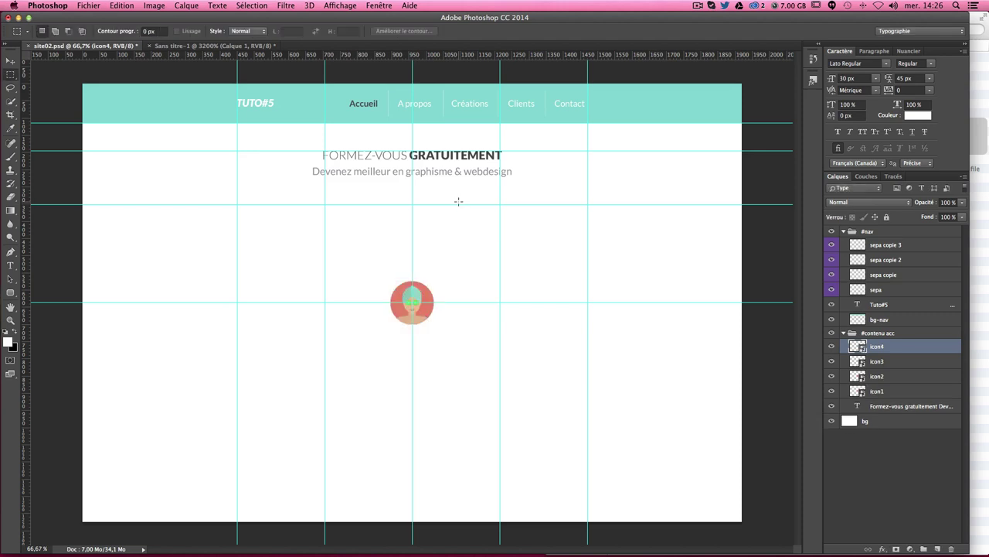
Step: Select the icon1–icon4 layers and move the stacked icons into the first grid column
click(878, 335)
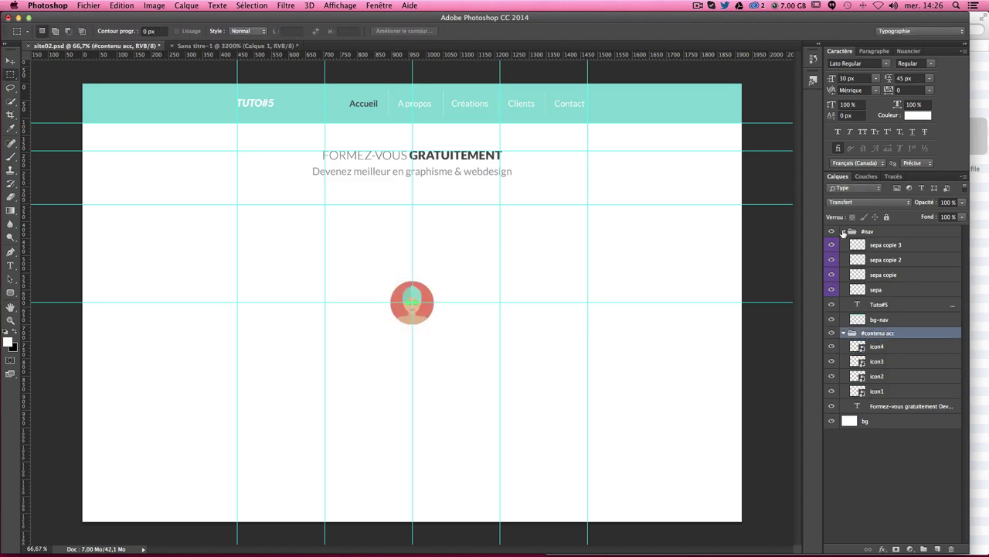
click(843, 231)
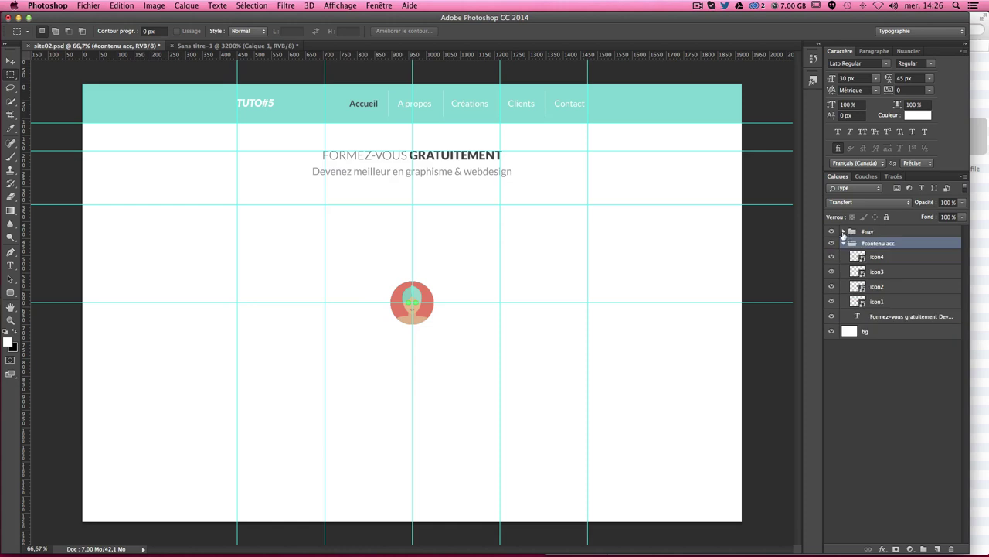
click(910, 256)
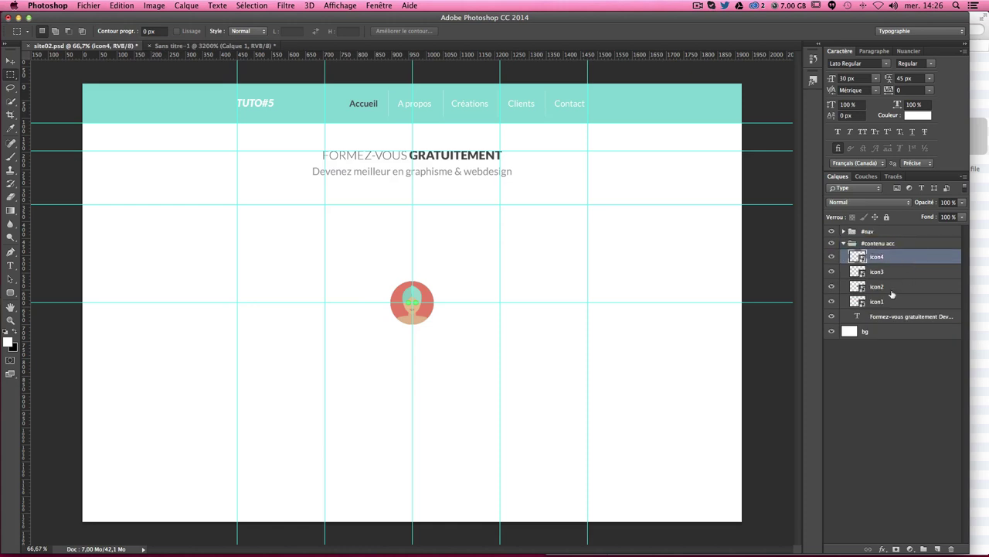
click(890, 274)
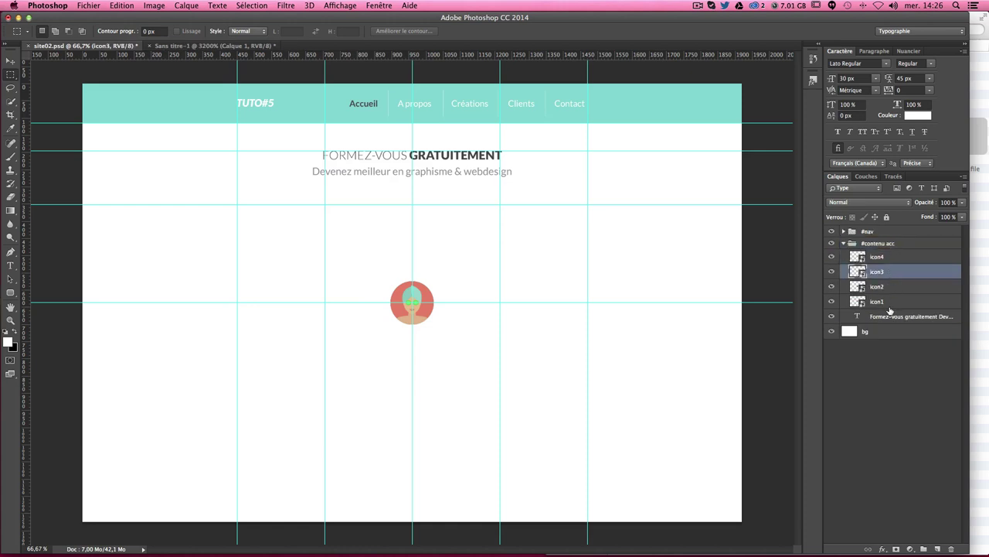
shift+click(887, 259)
shift+click(886, 302)
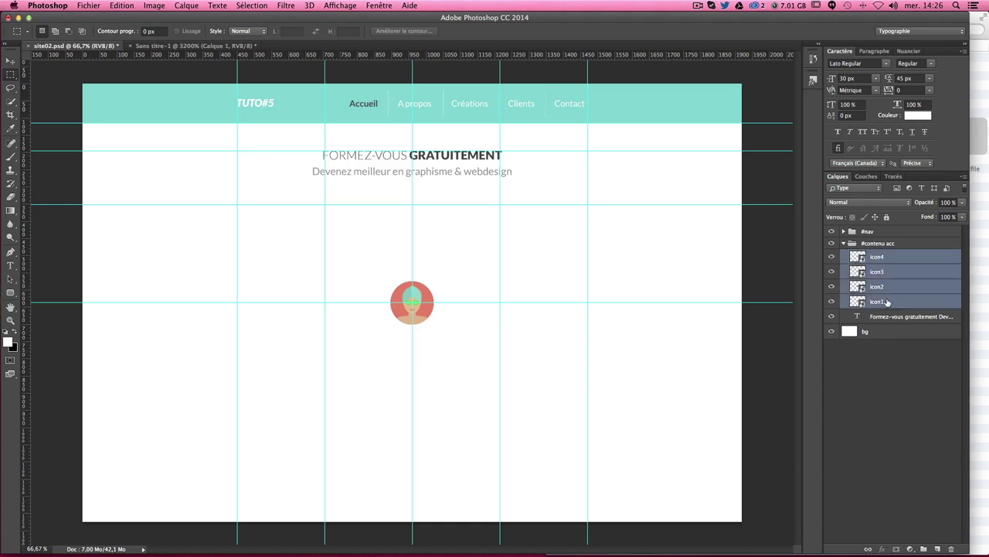
click(10, 60)
mouse_move(460, 276)
mouse_down()
mouse_move(327, 224)
mouse_move(316, 241)
mouse_move(324, 237)
mouse_up()
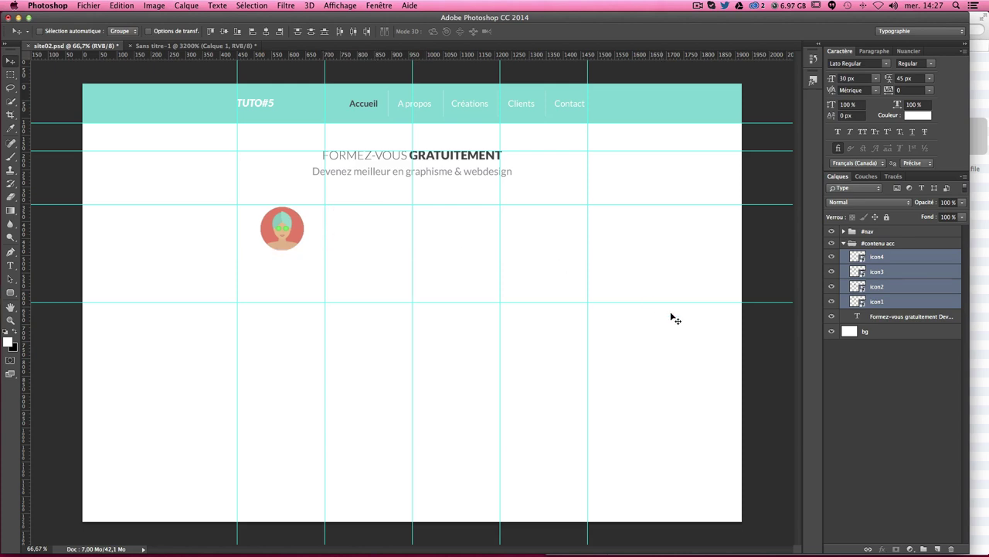
Step: Deselect the icon layers and toggle the guides off and back on
click(873, 381)
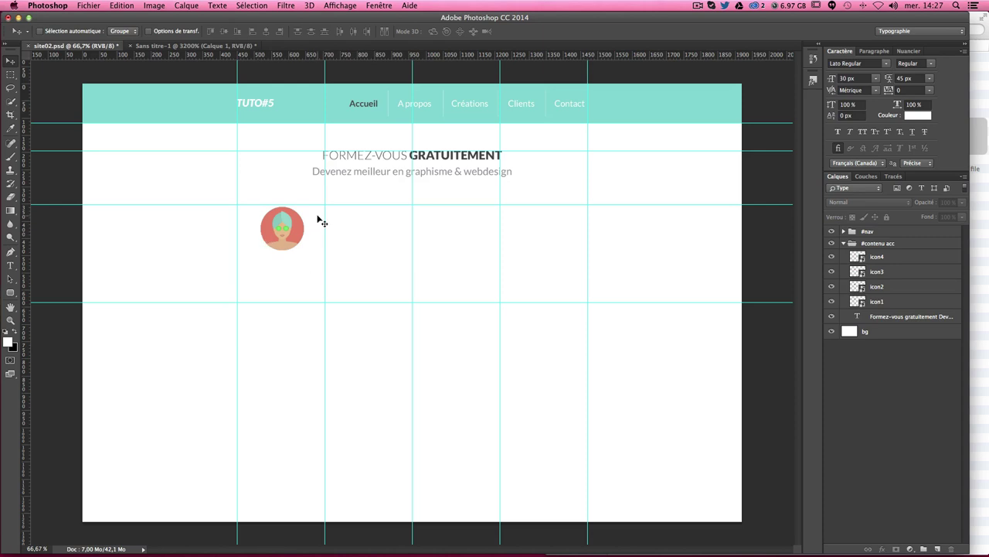
key(ctrl+semicolon)
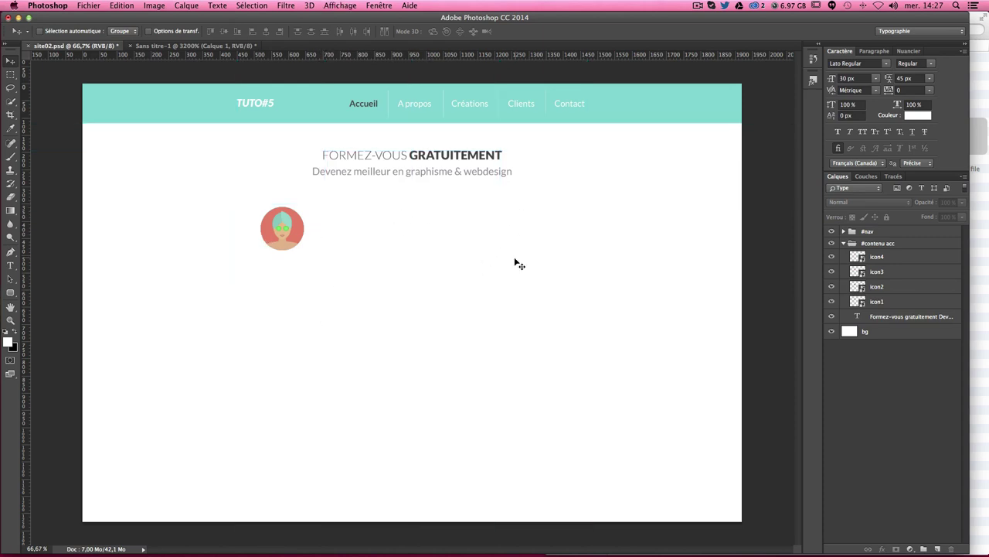
key(ctrl+semicolon)
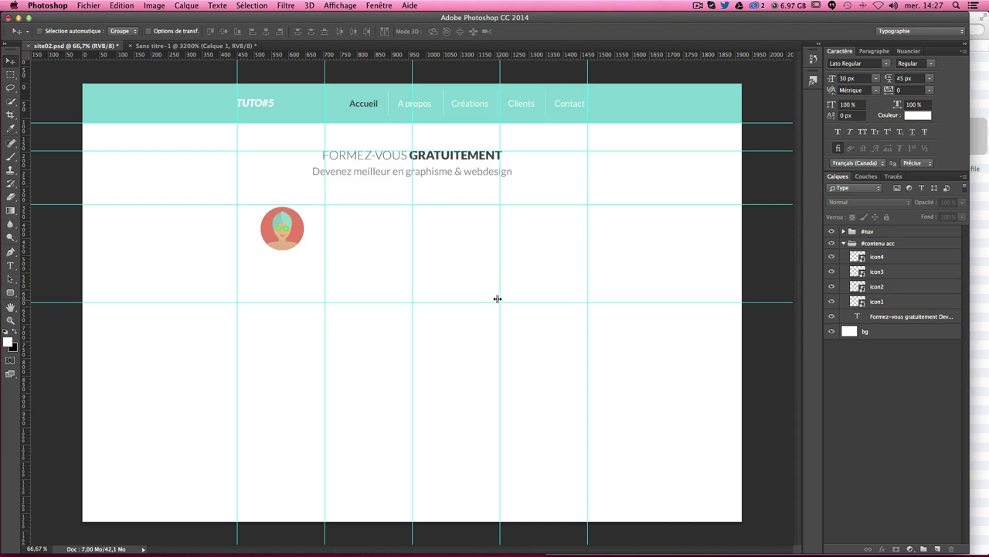
Step: Add a new layer named lis above icon4
click(901, 261)
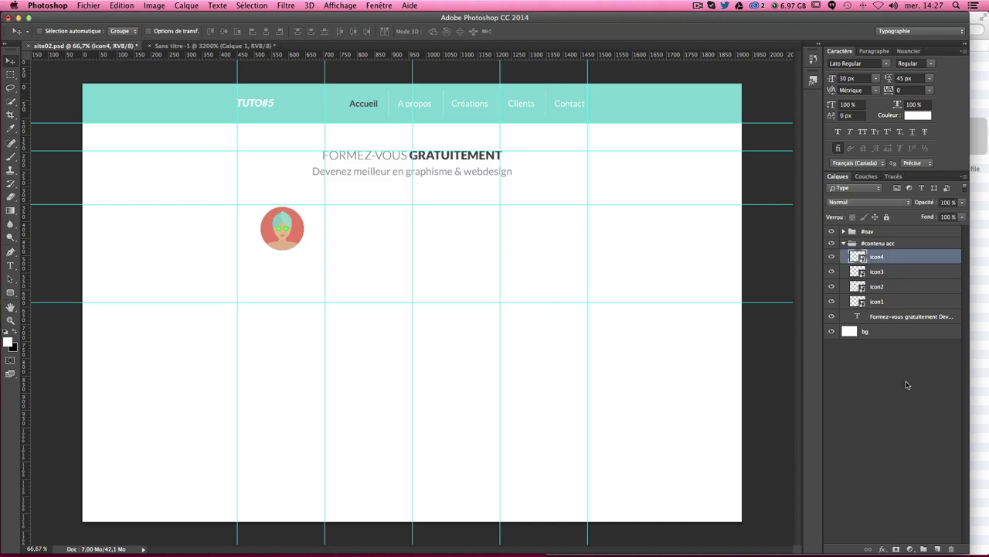
click(938, 549)
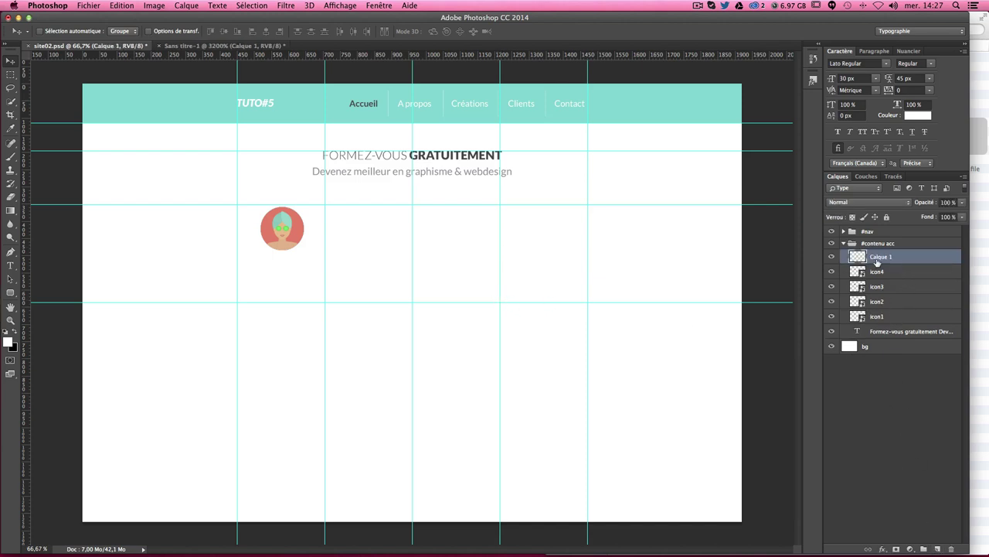
double_click(881, 257)
key(BackSpace)
text(lis)
key(Return)
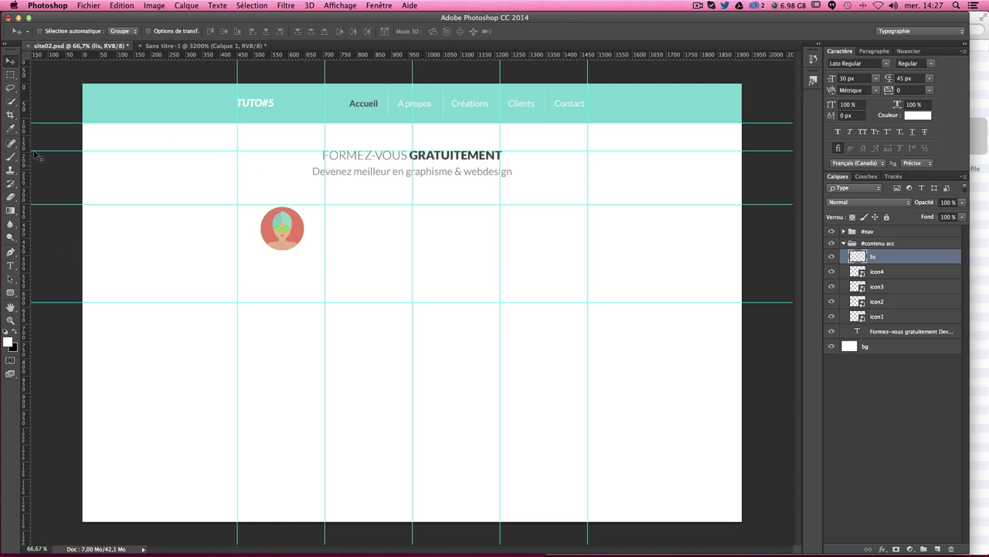
Step: Fill a tall narrow strip beside the avatar with the heading's dark grey #4f4c50
click(11, 74)
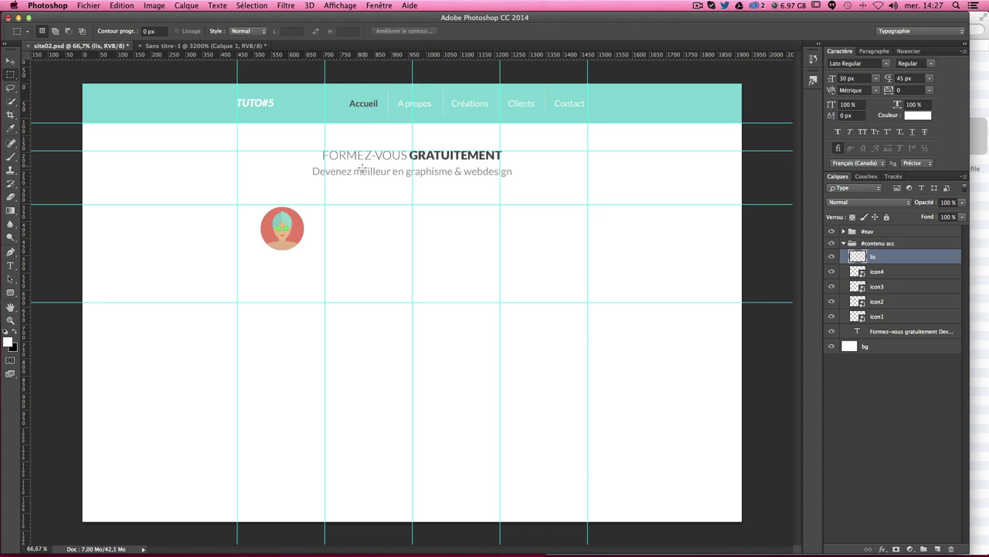
drag(359, 202, 359, 305)
click(10, 342)
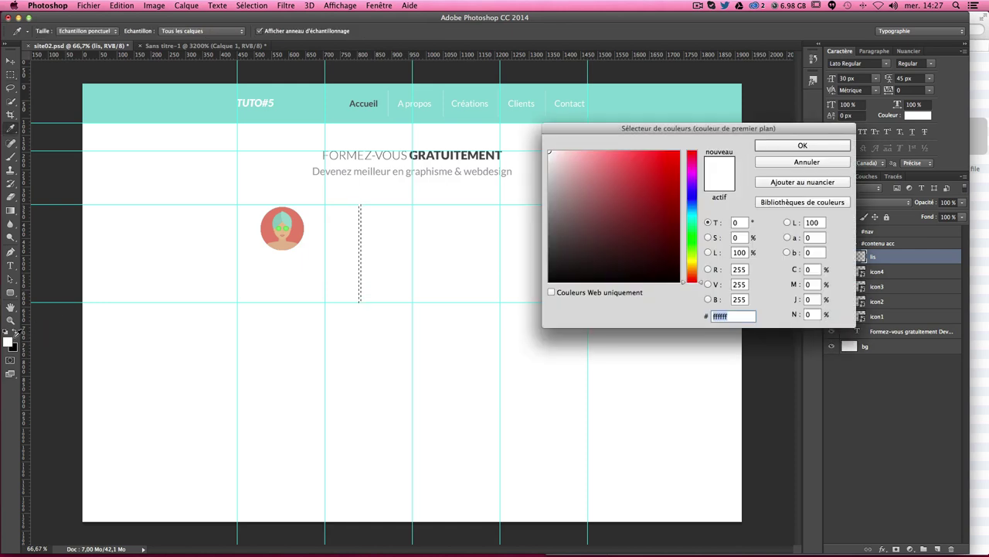
key(Return)
click(8, 340)
click(425, 158)
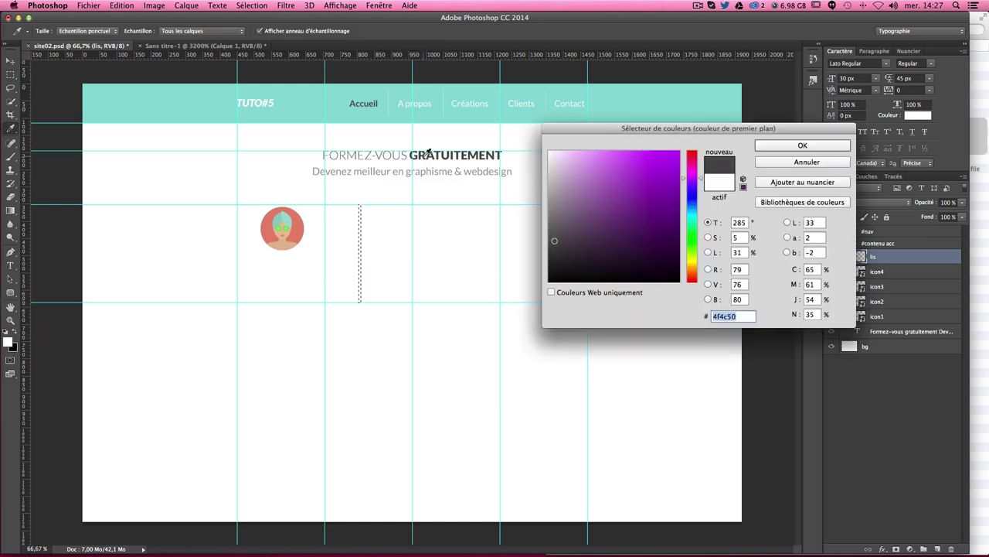
key(Return)
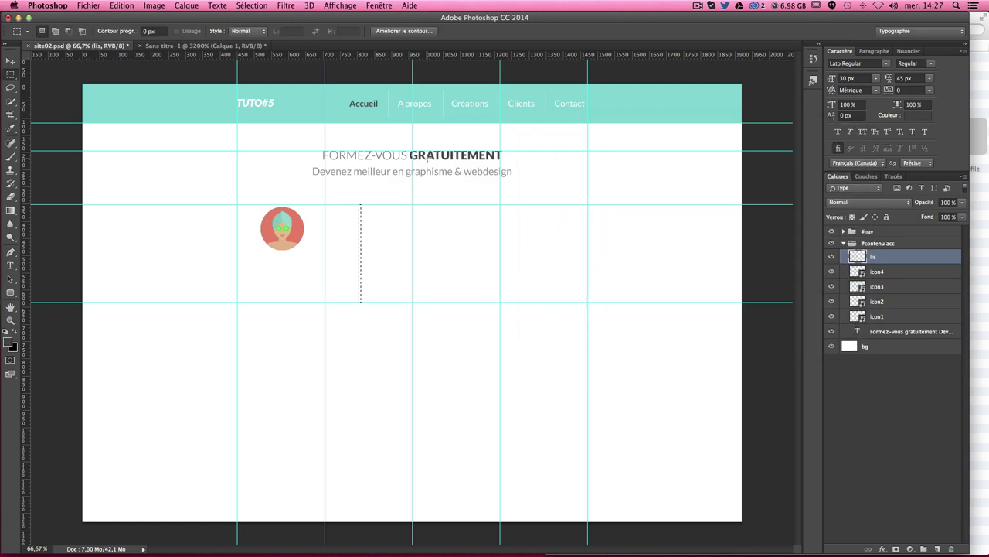
key(shift+F5)
key(Return)
key(ctrl+d)
key(ctrl+d)
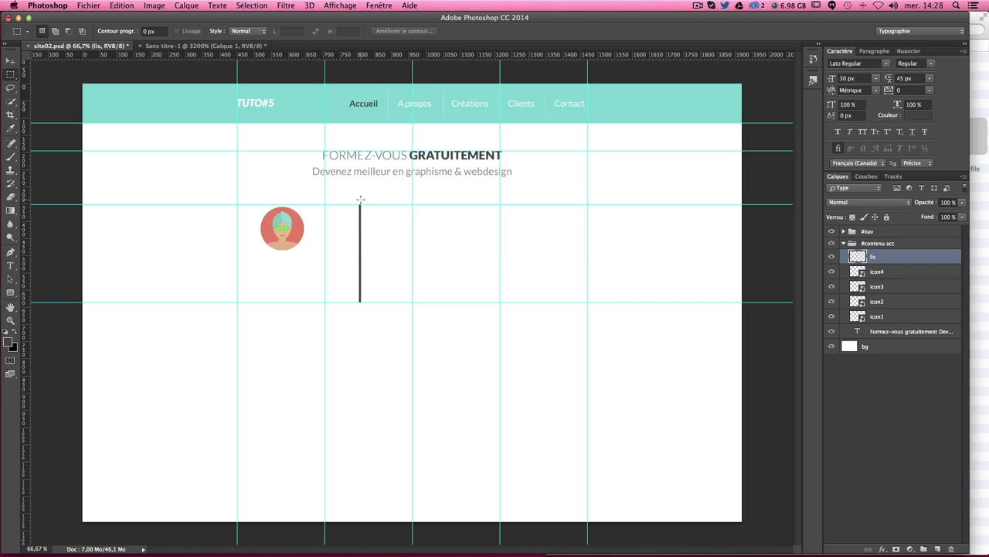
Step: Delete all but the leftmost sliver of the grey bar, leaving a thin vertical line
key(ctrl+plus)
key(ctrl+plus)
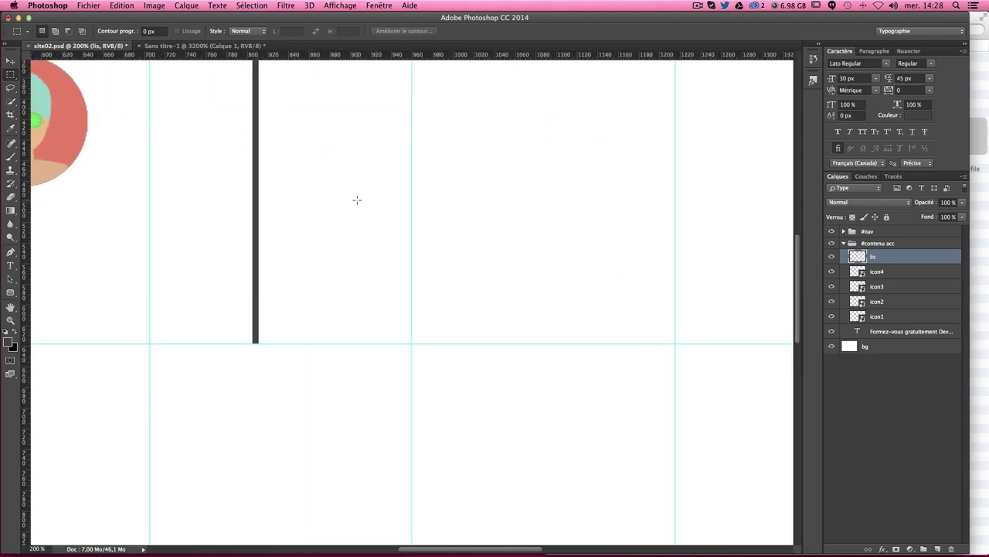
drag(257, 87, 334, 462)
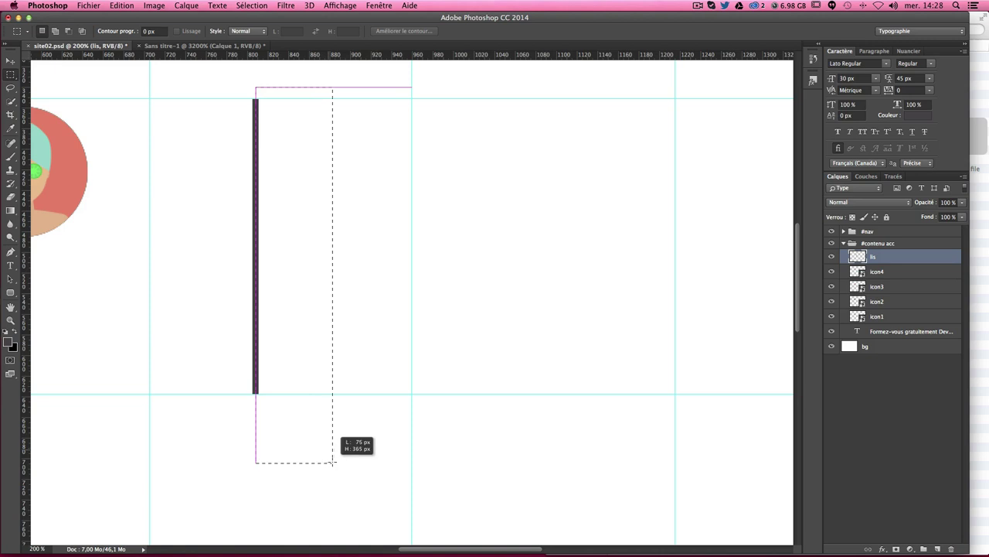
key(Left)
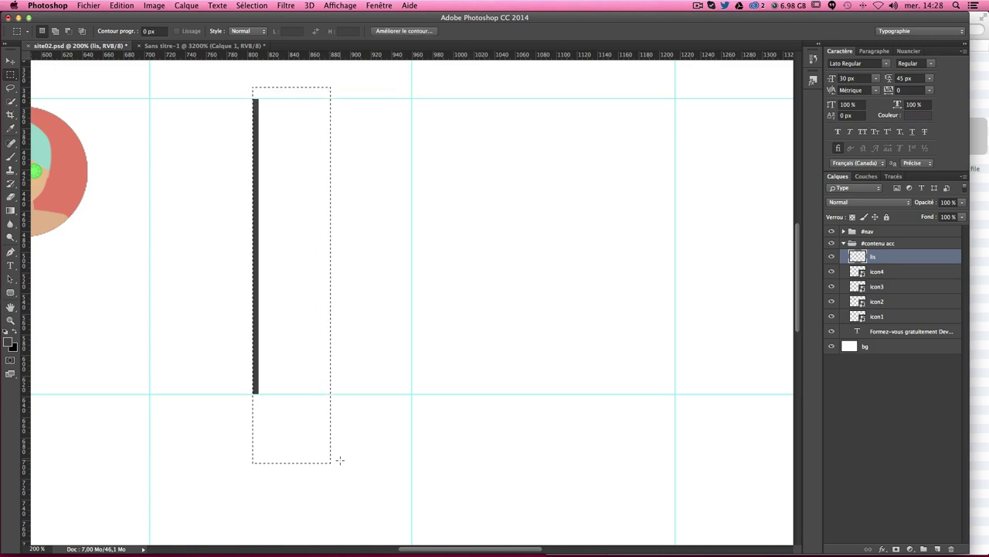
key(Delete)
key(ctrl+d)
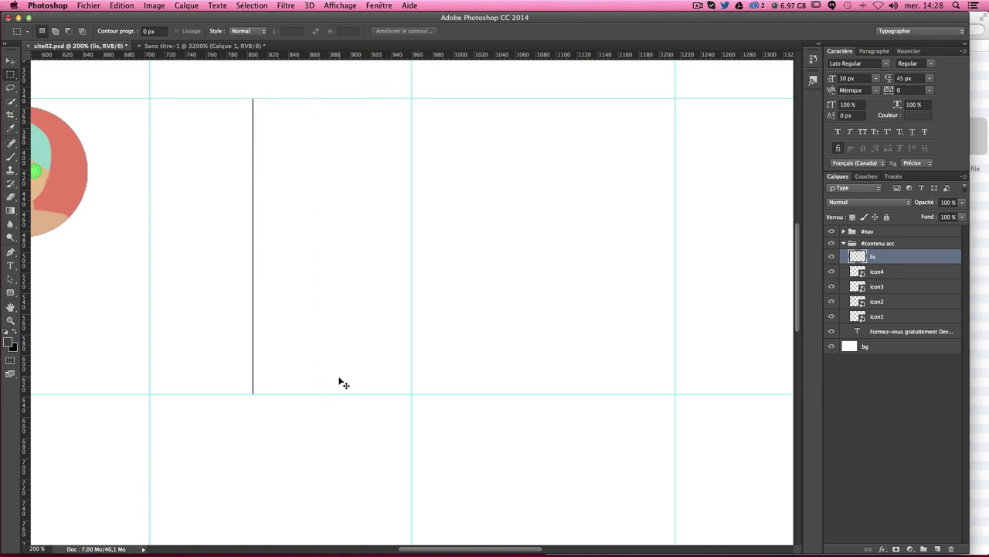
key(ctrl+minus)
key(ctrl+minus)
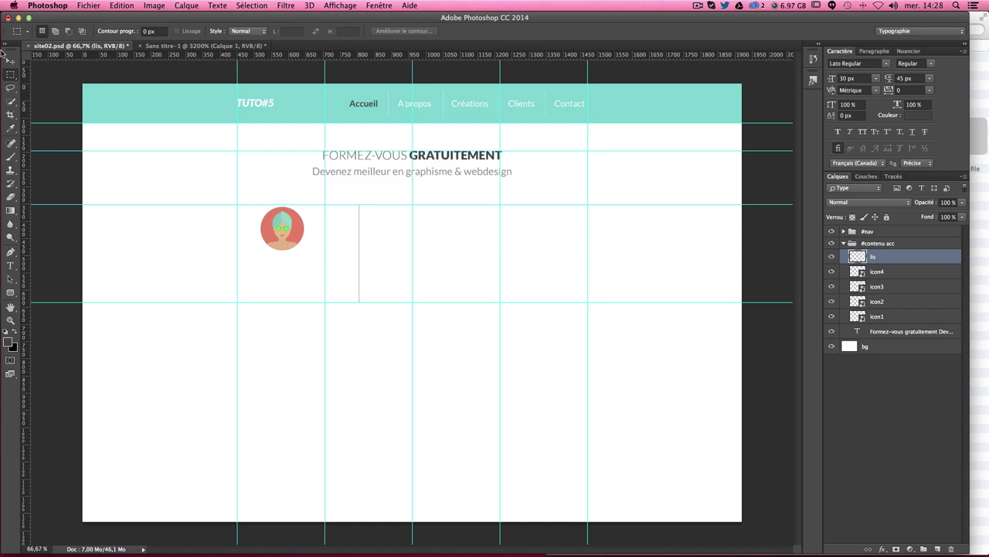
key(ctrl+plus)
Step: Move the thin line onto the column guide, checking alignment, and label the lis layer violet
click(10, 61)
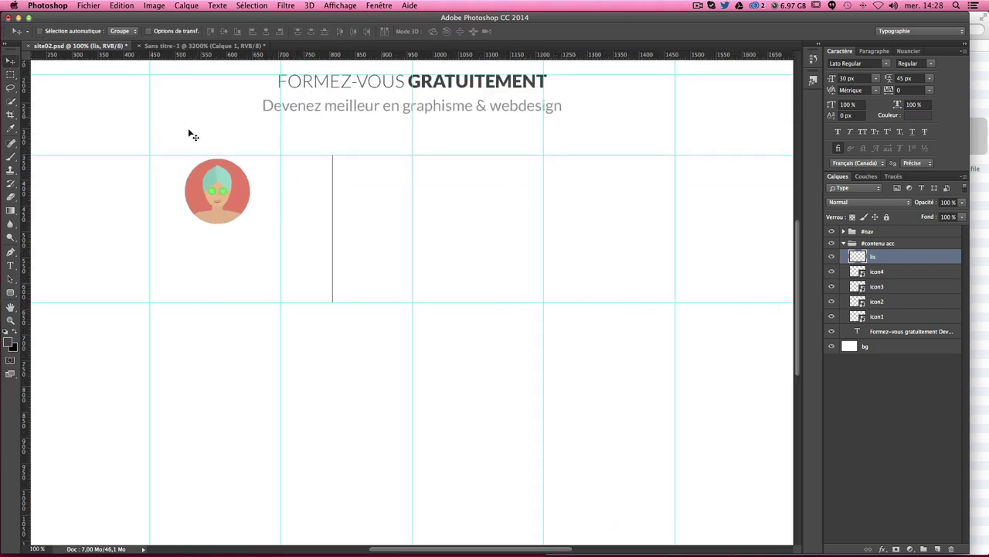
drag(354, 204, 286, 196)
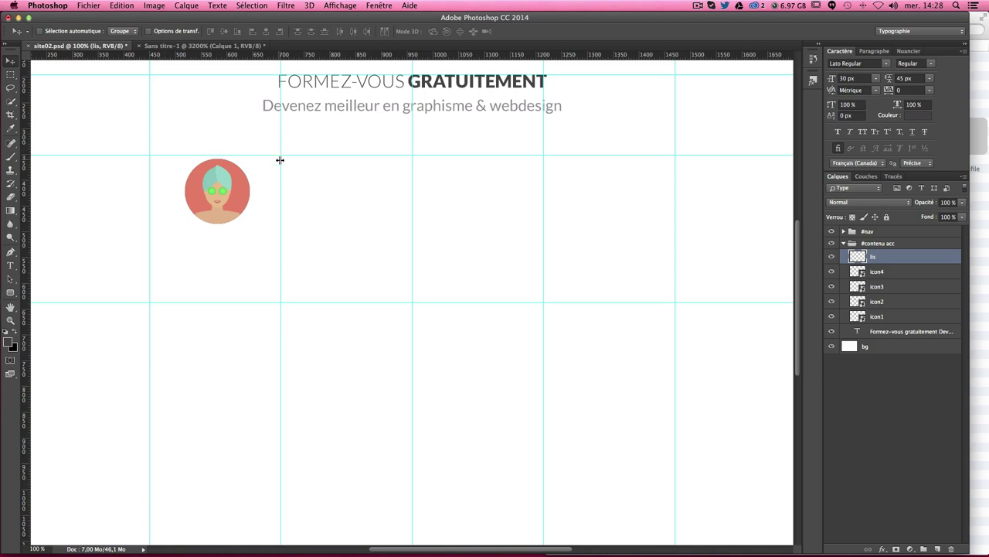
key(ctrl+semicolon)
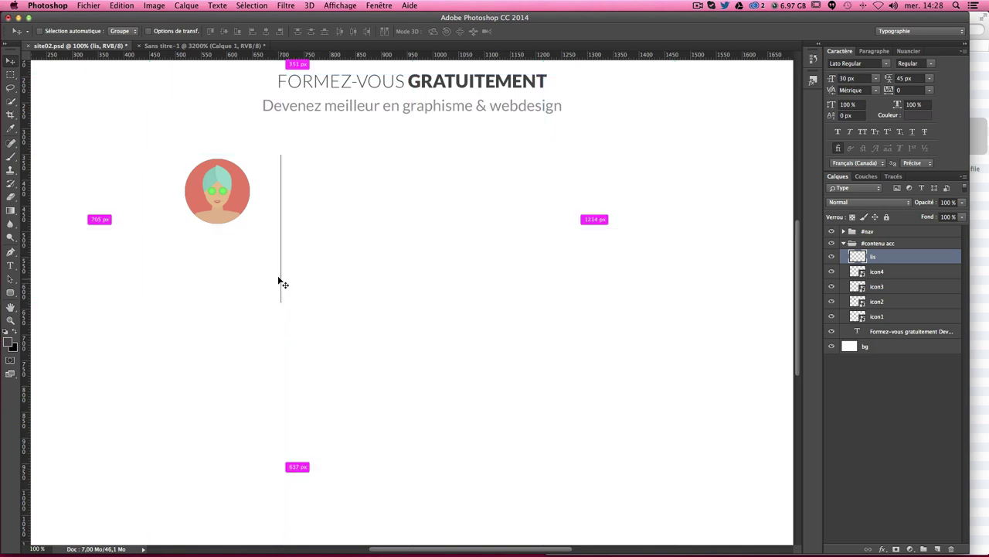
key(ctrl+semicolon)
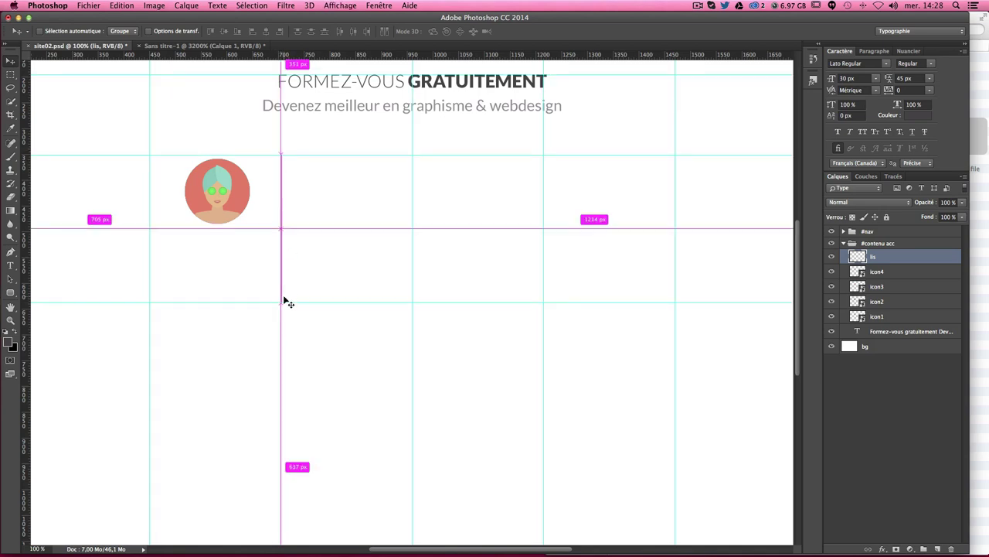
key(ctrl+semicolon)
key(ctrl+semicolon)
key(ctrl+semicolon)
key(ctrl+semicolon)
key(ctrl+semicolon)
key(ctrl+semicolon)
key(ctrl+semicolon)
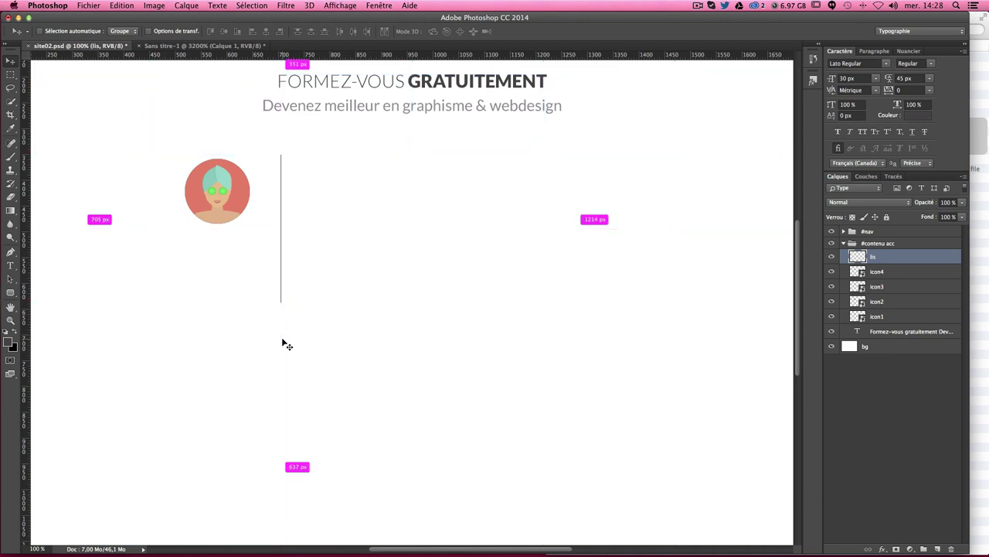
key(ctrl+semicolon)
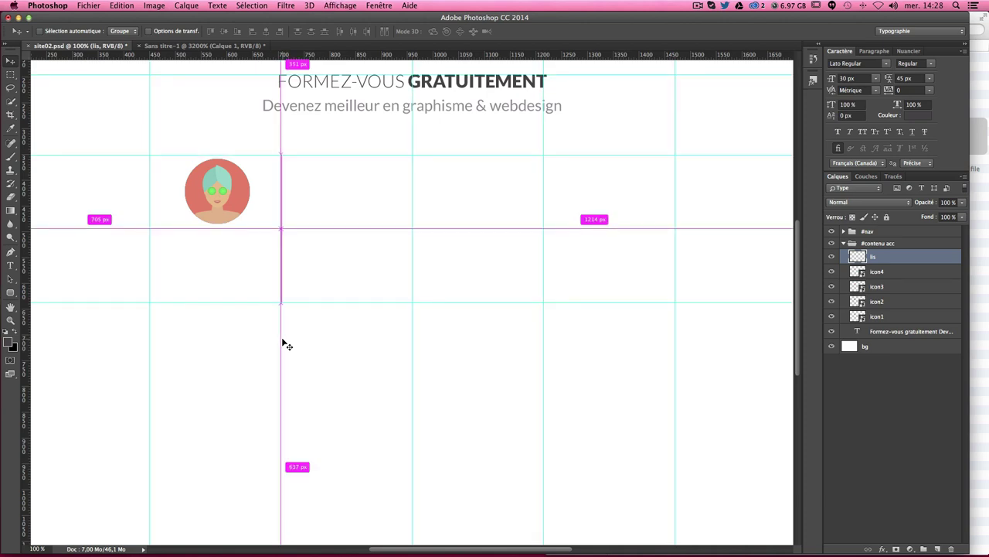
key(ctrl+semicolon)
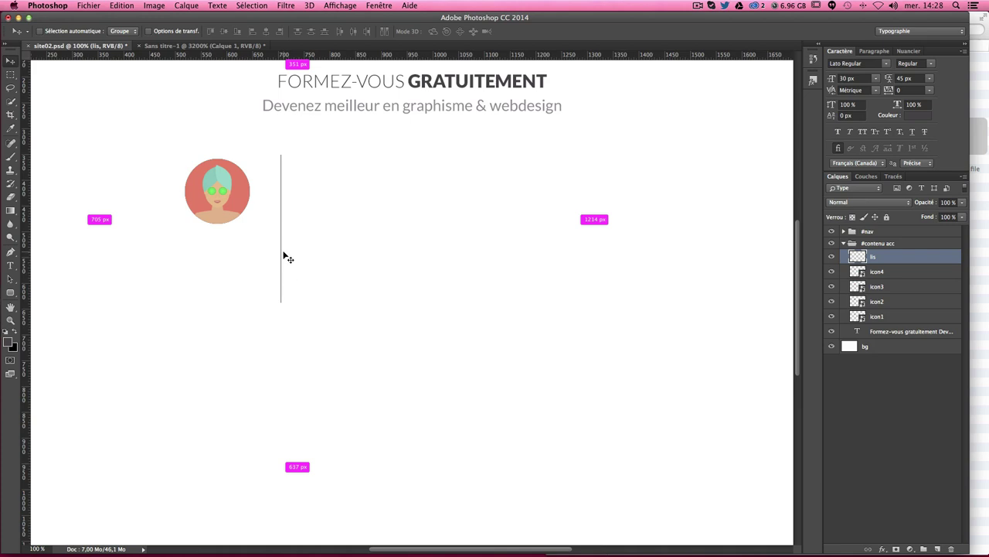
key(ctrl+semicolon)
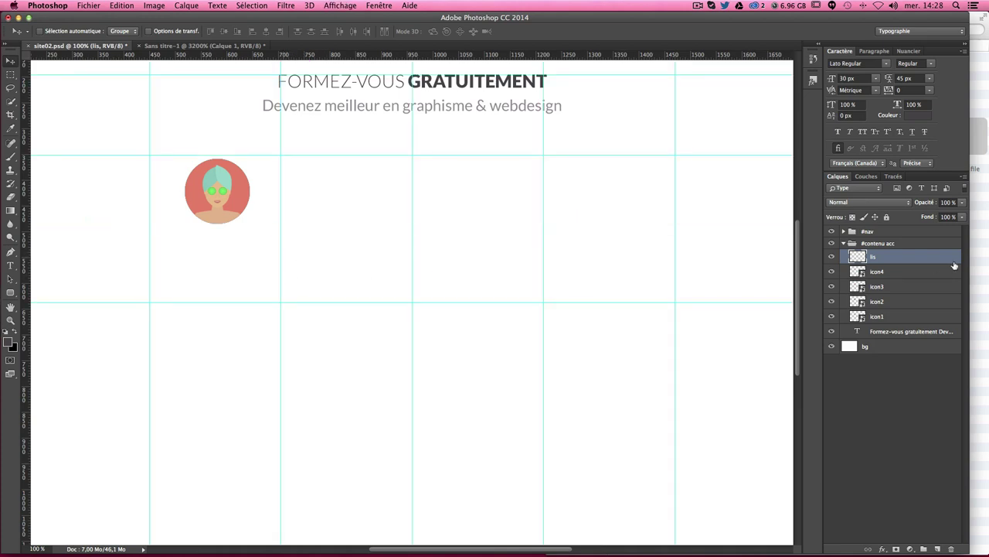
right_click(832, 258)
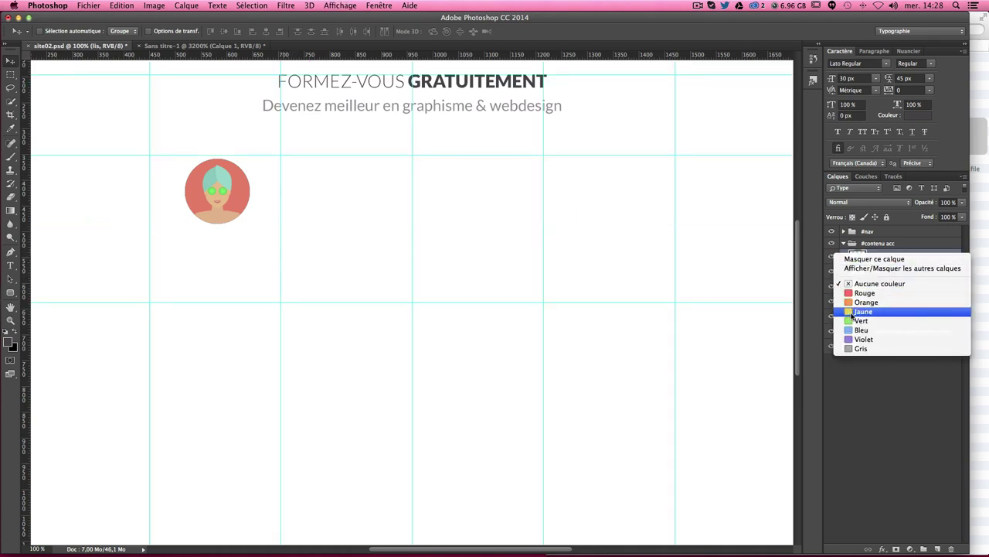
click(854, 340)
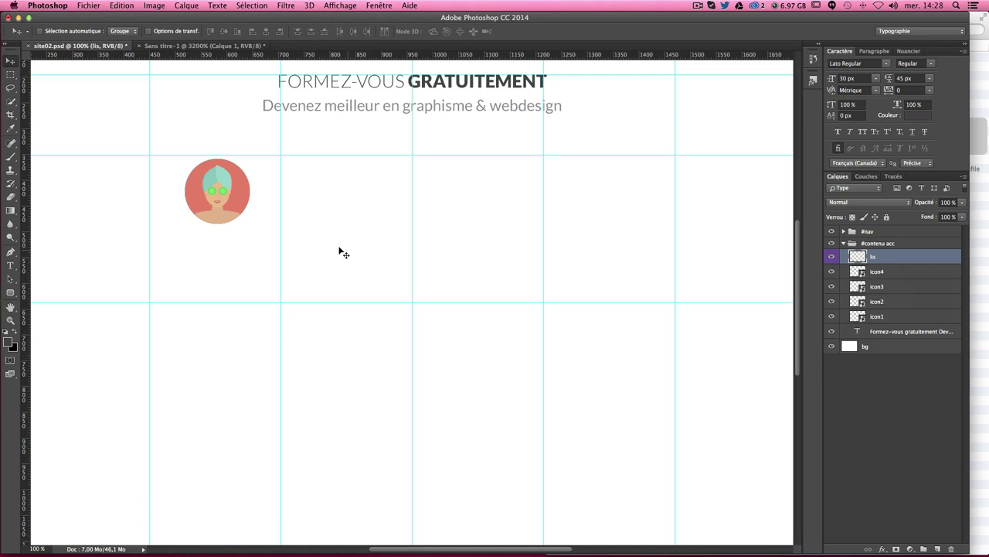
Step: Copy the grey separator line as 'lis copie' and shift it right onto the next column guide
drag(299, 235, 449, 246)
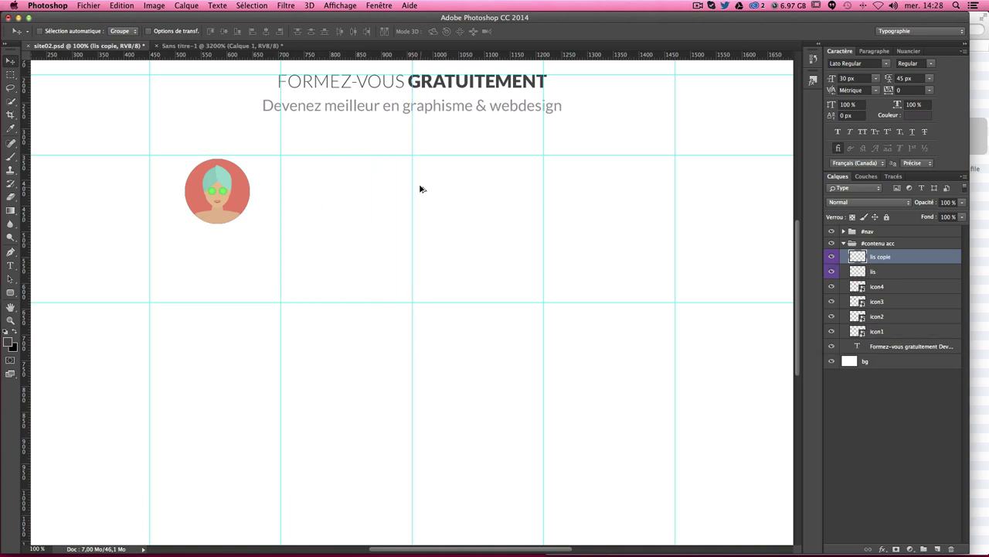
key(super+semicolon)
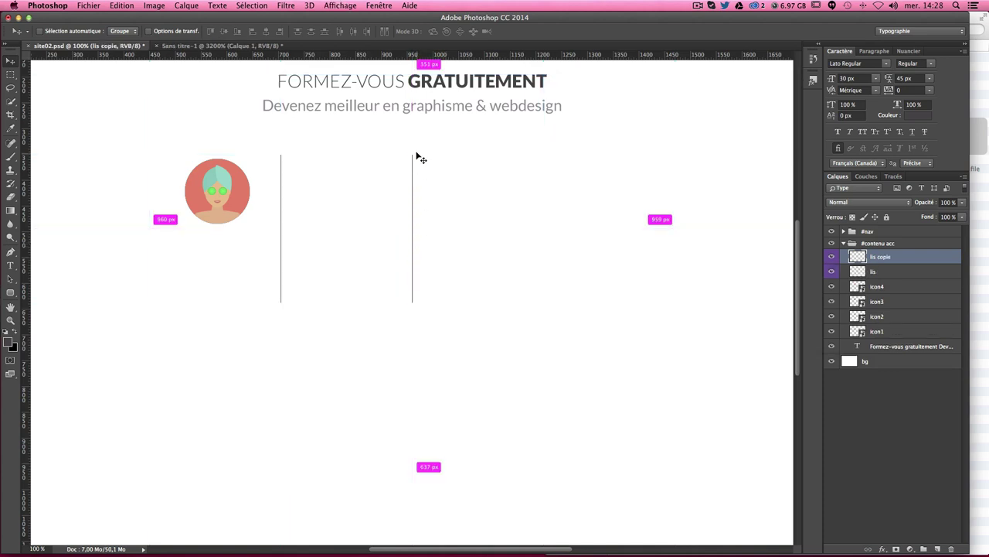
key(super+semicolon)
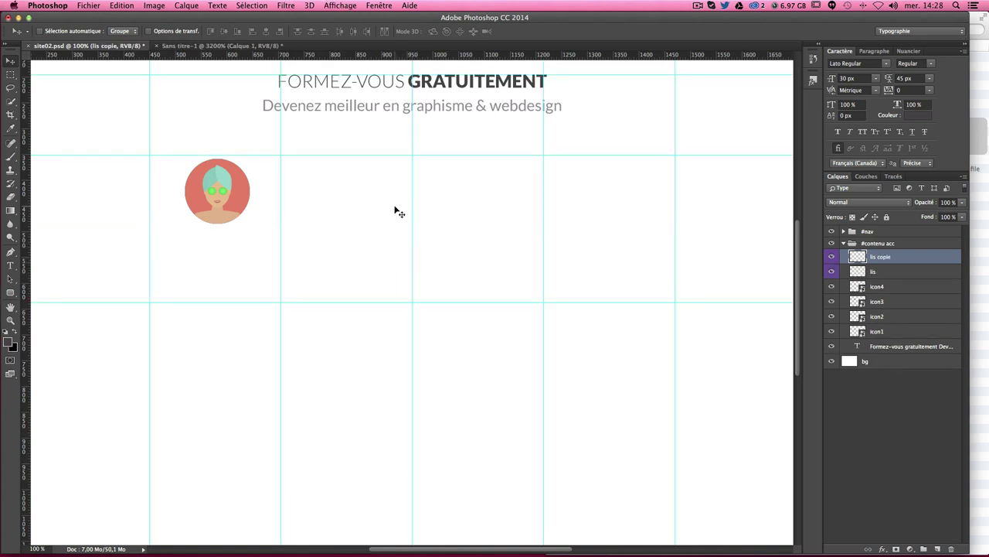
drag(391, 216, 524, 221)
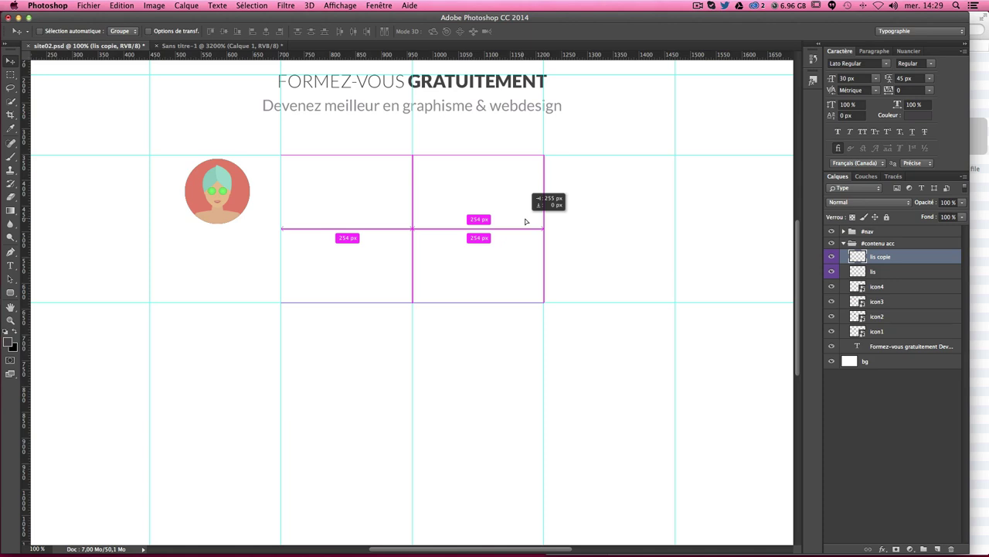
Step: Alt-drag a third divider copy to the next column boundary, 254 px along, and check it with guides hidden
drag(525, 222, 573, 225)
key(ctrl+semicolon)
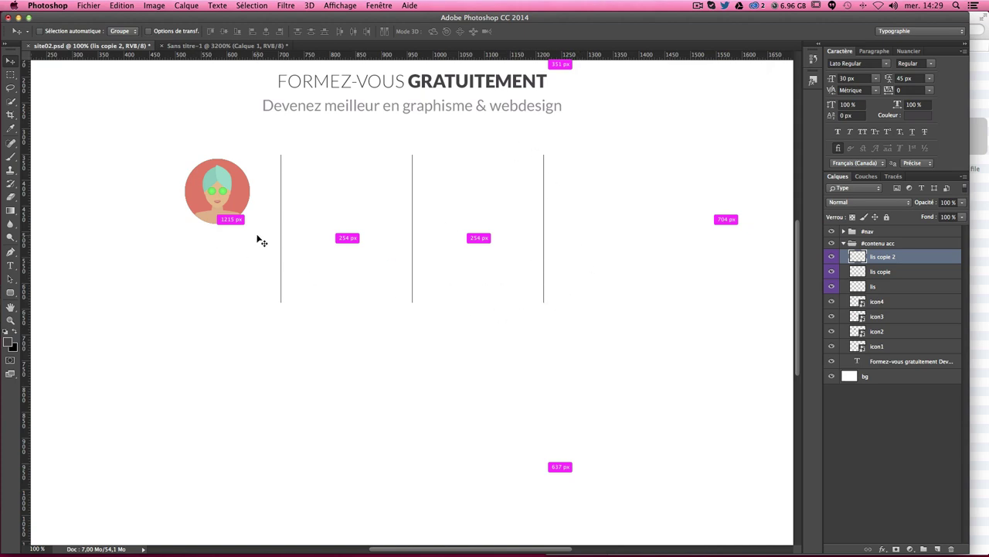
key(ctrl+semicolon)
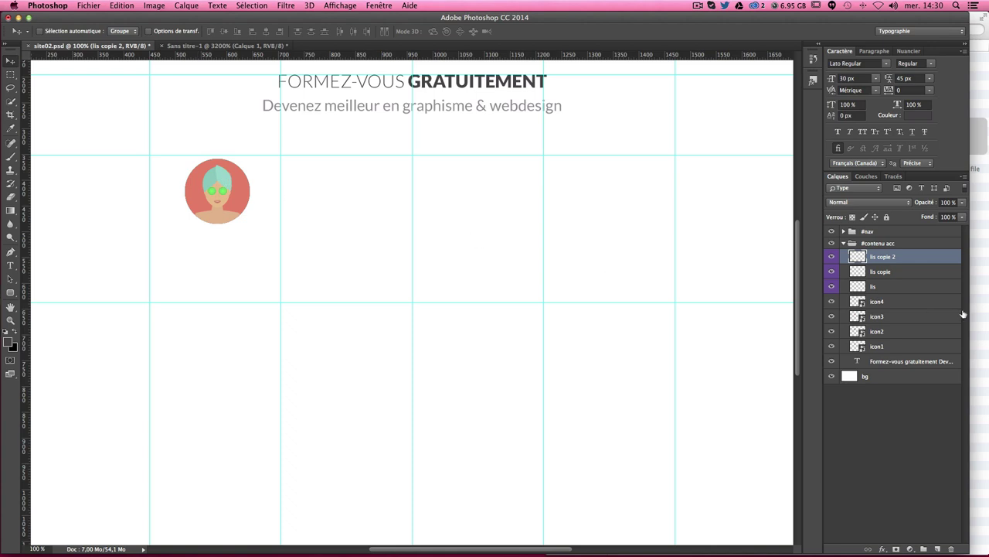
click(895, 310)
shift+click(893, 347)
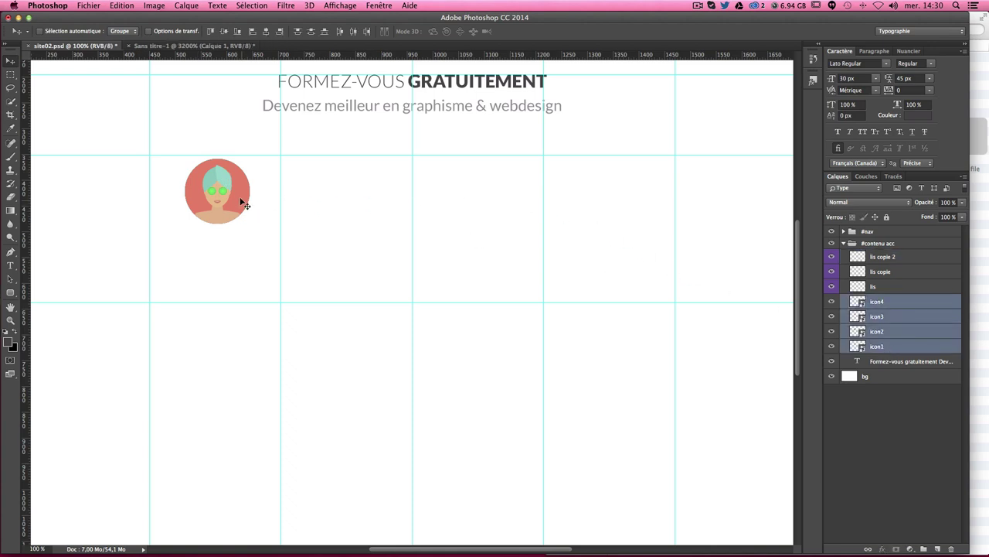
Step: Measure 15 px below the dividers' top with a marquee square and drag a horizontal guide there
drag(235, 194, 232, 225)
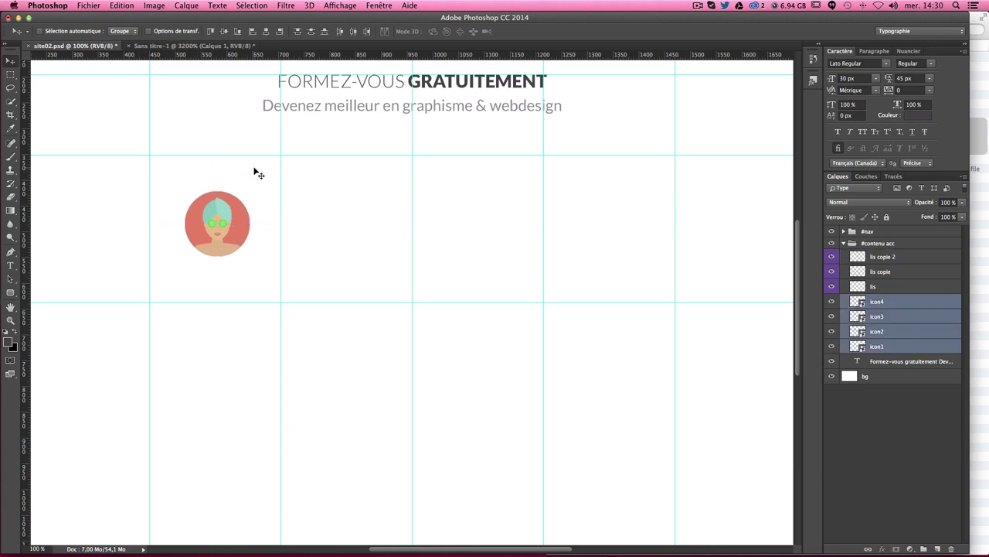
click(11, 77)
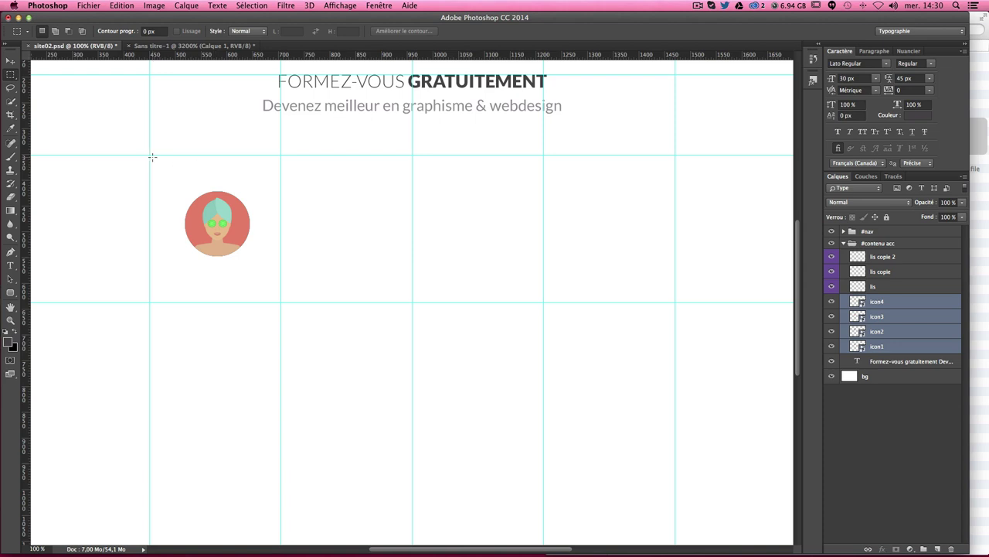
drag(149, 154, 160, 163)
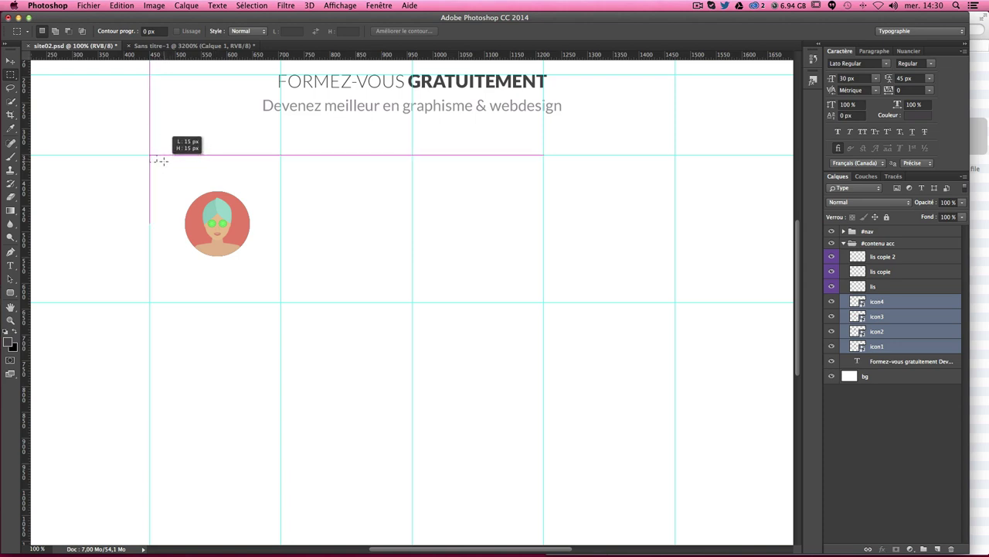
drag(160, 163, 158, 161)
drag(255, 54, 257, 160)
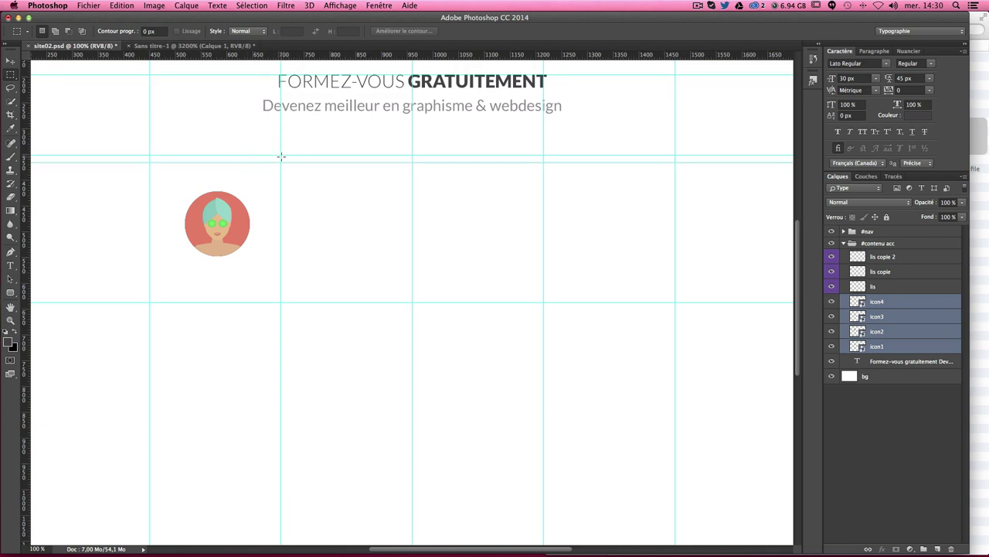
Step: Toggle the guides off and on to compare the layout against the new guide
key(ctrl+semicolon)
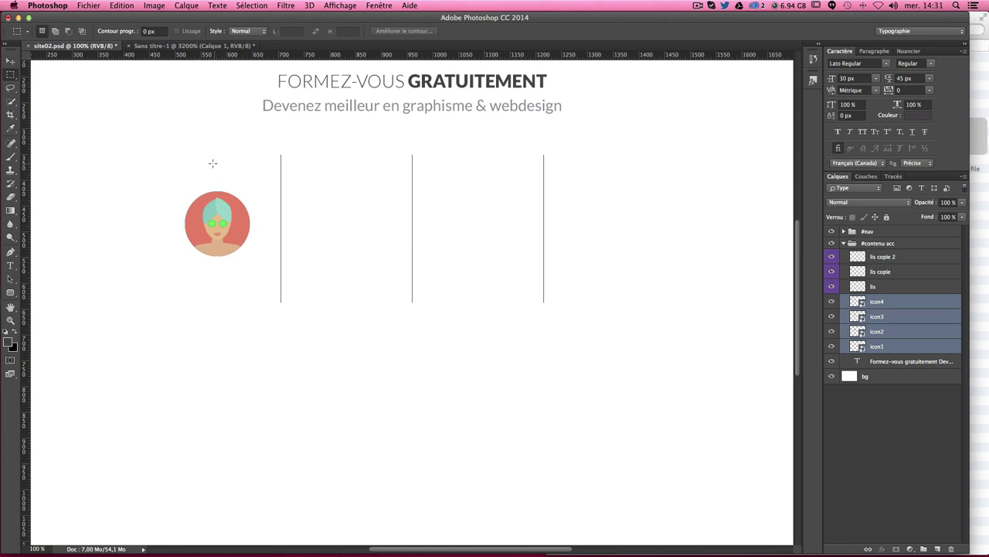
key(ctrl+semicolon)
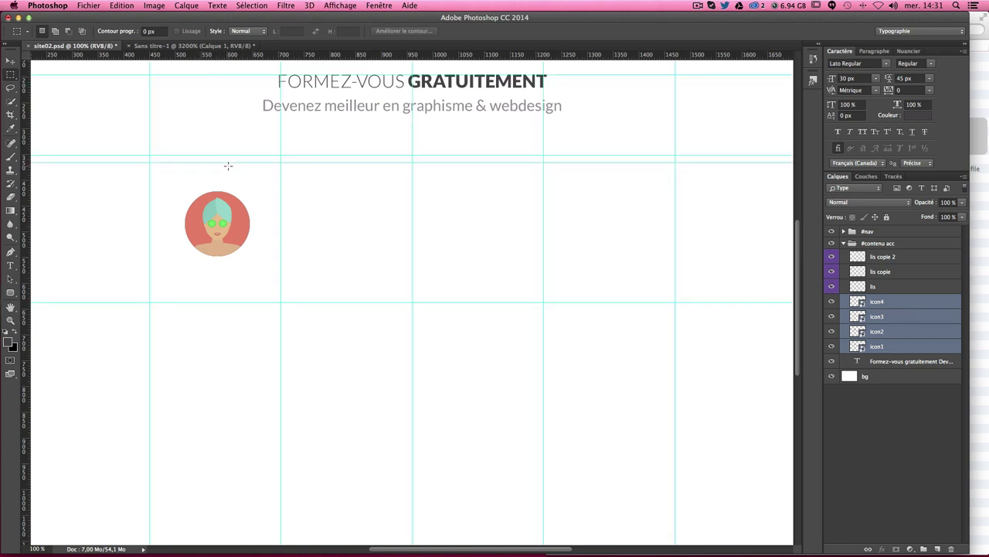
key(ctrl+semicolon)
key(ctrl+semicolon)
key(ctrl+semicolon)
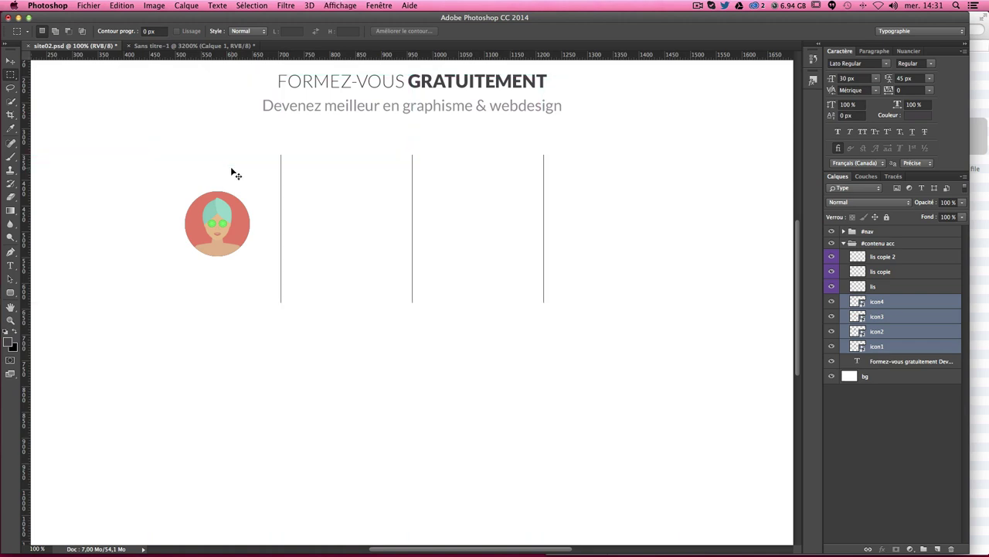
key(ctrl+semicolon)
click(10, 60)
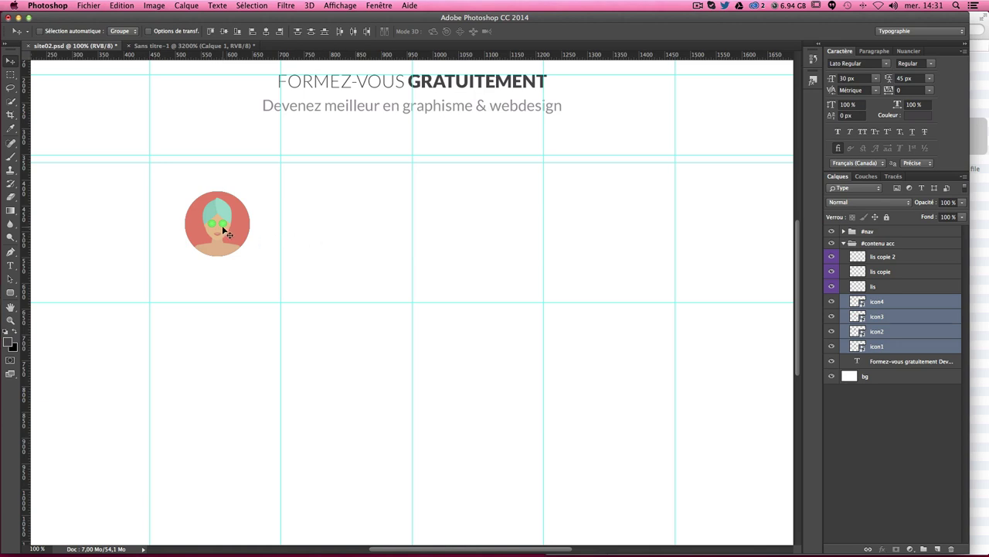
Step: Leave the cupcake icon in the first column and move the other stacked icons into the second column
mouse_move(222, 231)
mouse_down()
mouse_move(231, 234)
mouse_move(232, 209)
mouse_up()
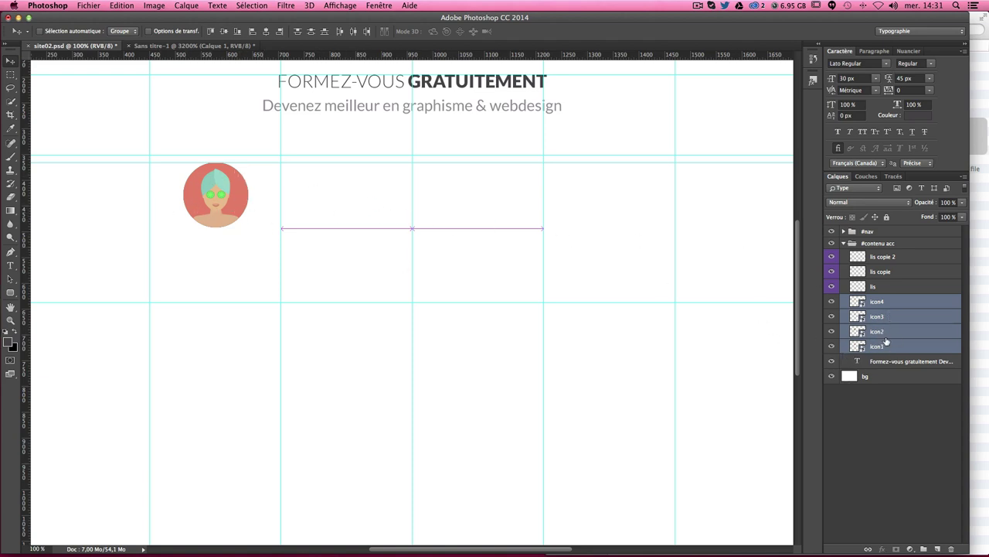
key(super)
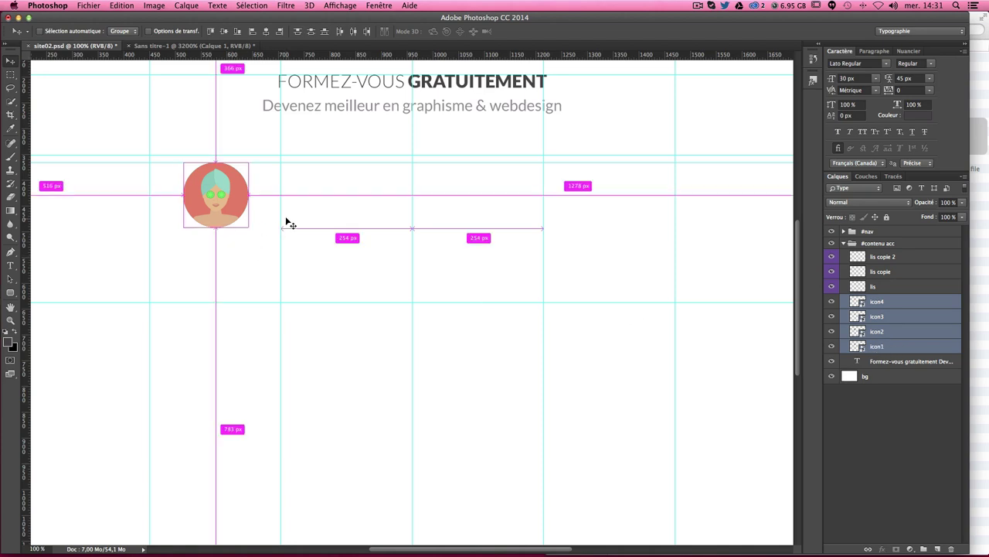
super+click(878, 347)
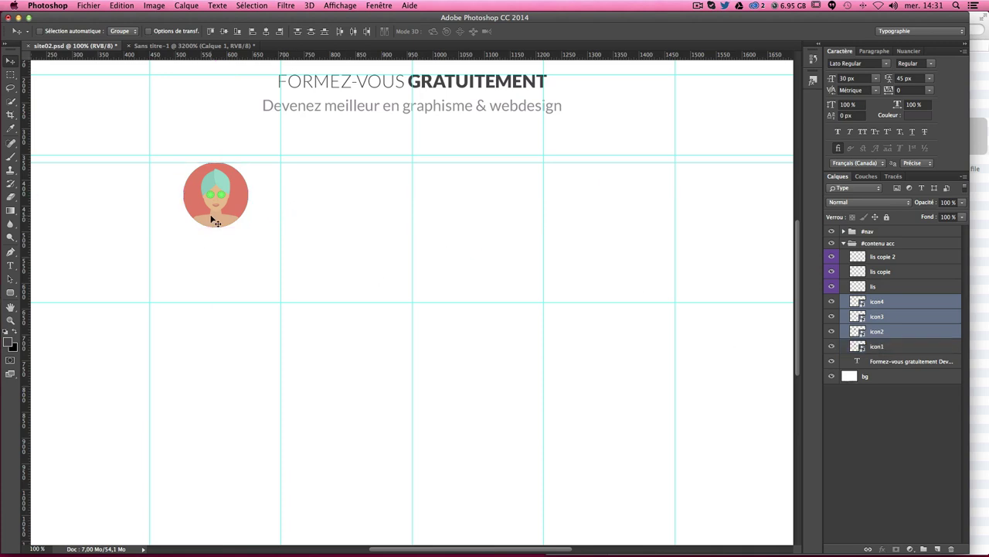
mouse_move(217, 223)
mouse_down()
mouse_move(354, 229)
mouse_move(346, 228)
mouse_up()
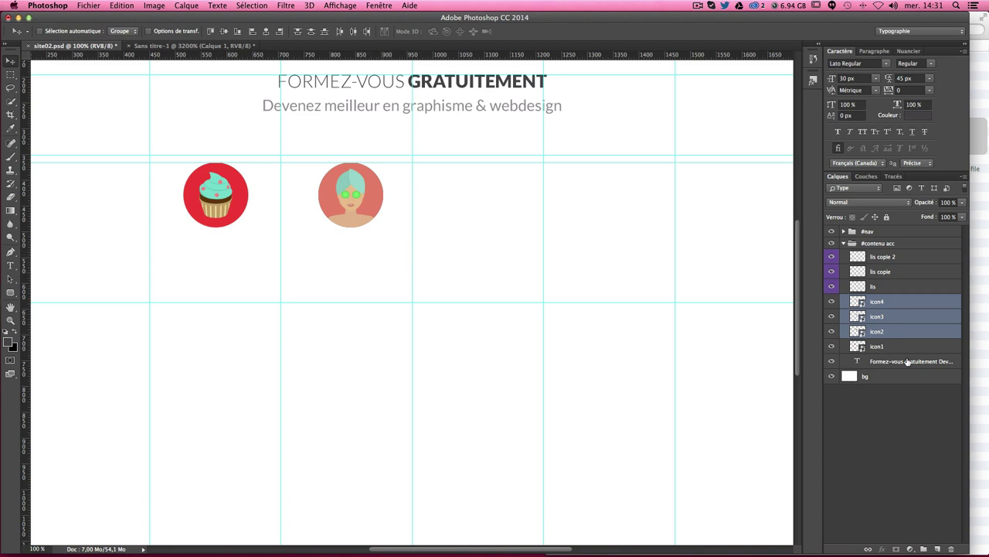
key(super)
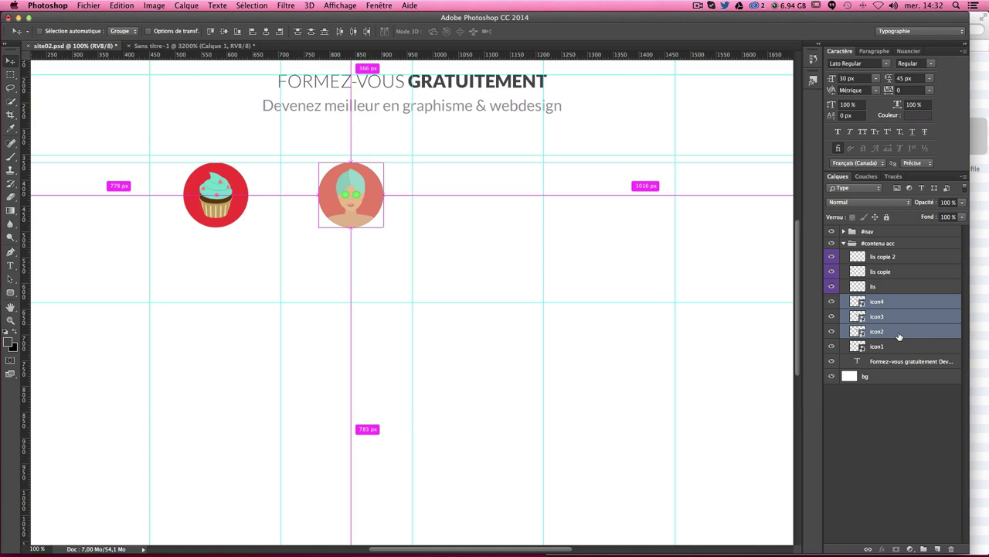
Step: Leave the rocket in column two and the lollipop in column three, moving the face icon to column four
super+click(898, 334)
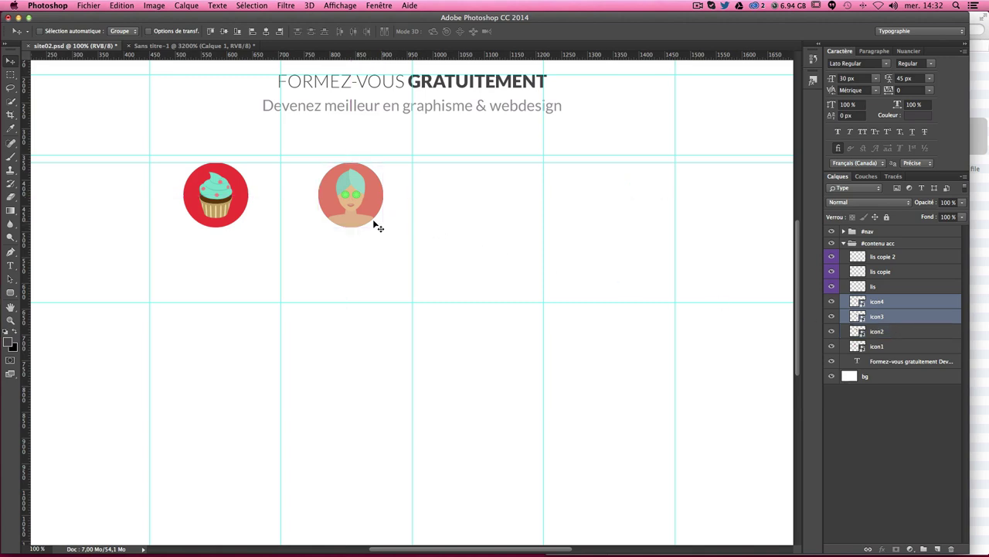
drag(373, 221, 498, 221)
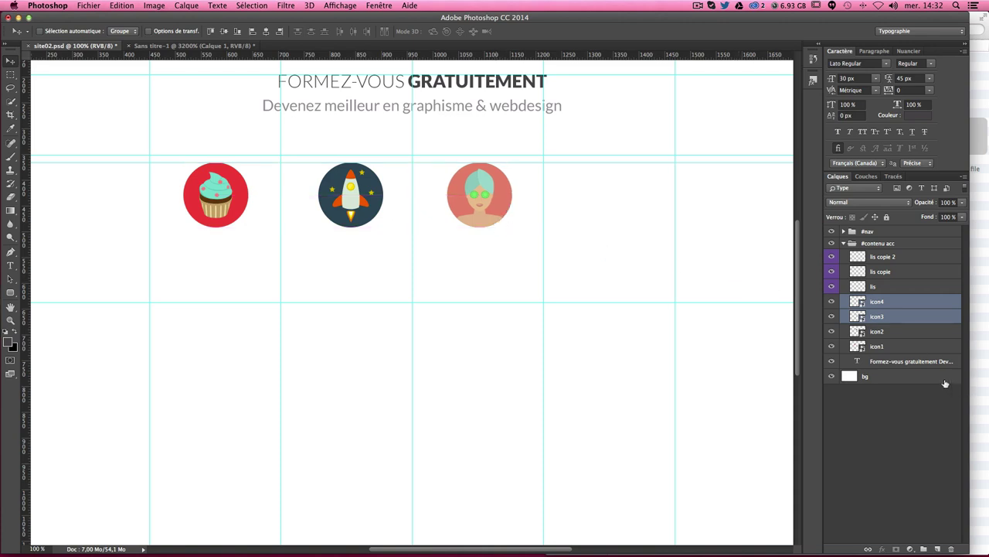
super+click(896, 317)
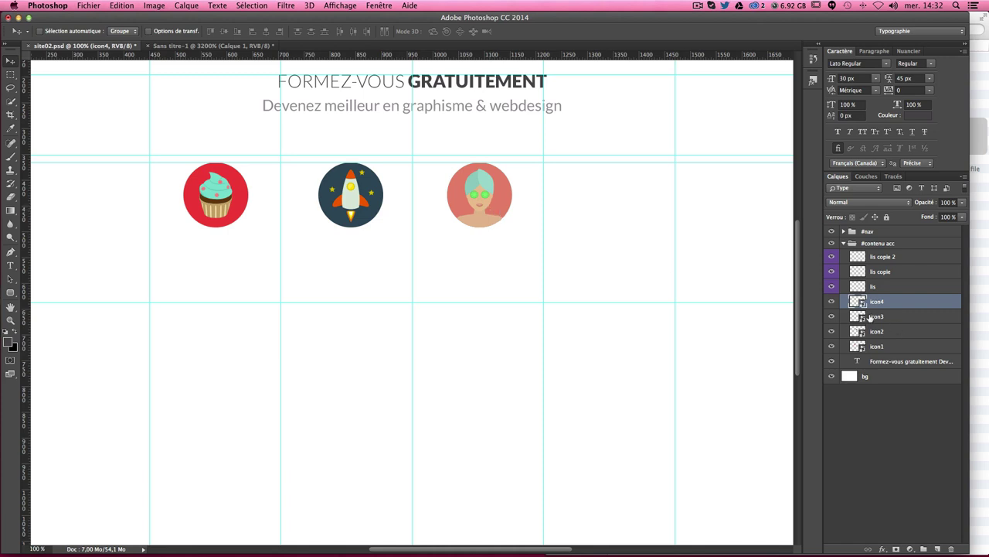
drag(484, 223, 615, 230)
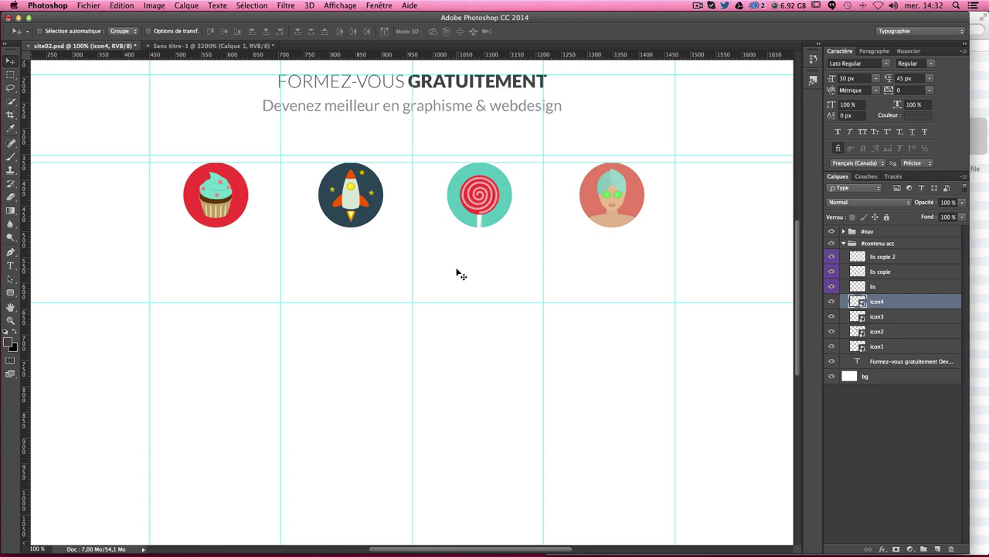
key(ctrl)
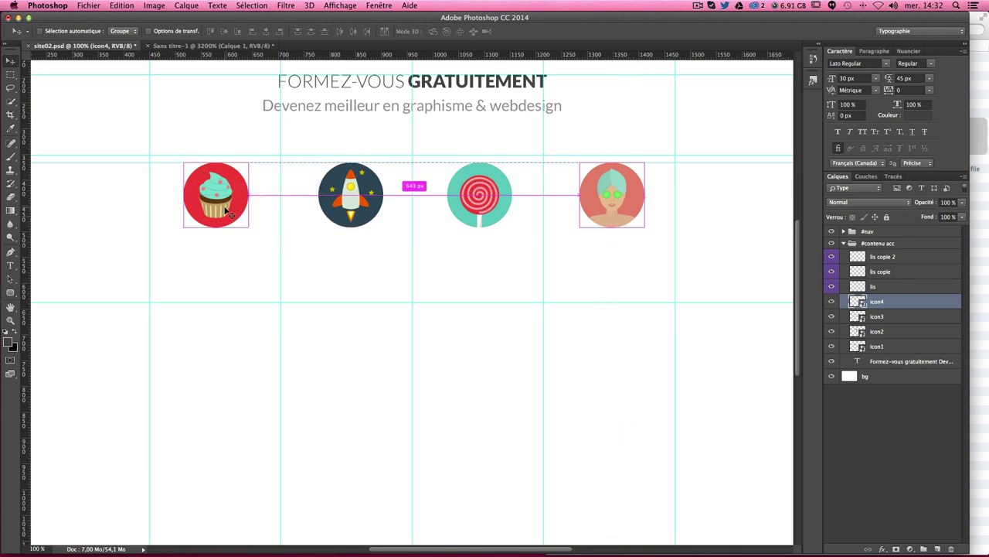
Step: Nudge the rocket and lollipop icons left with the arrow keys to centre them in their columns
click(479, 198)
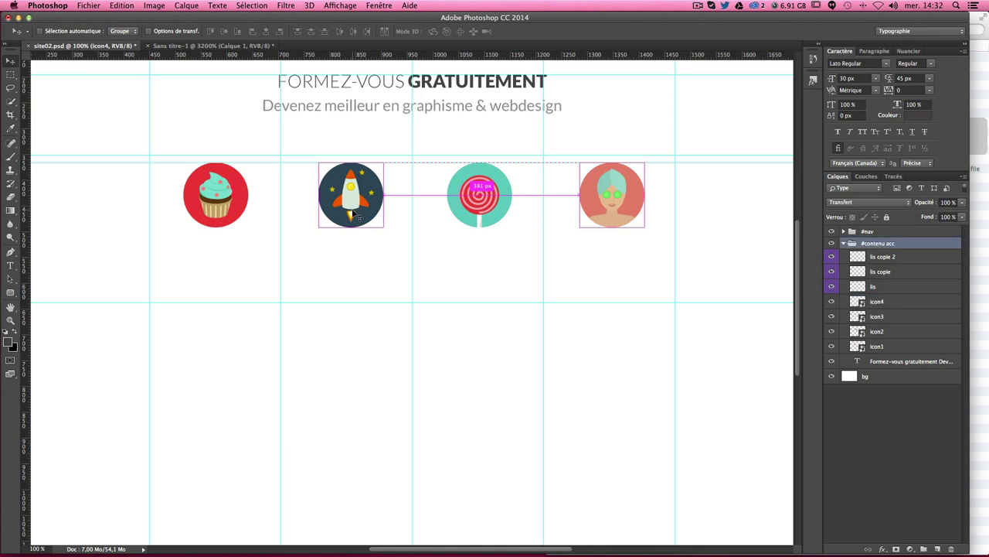
click(884, 317)
click(900, 332)
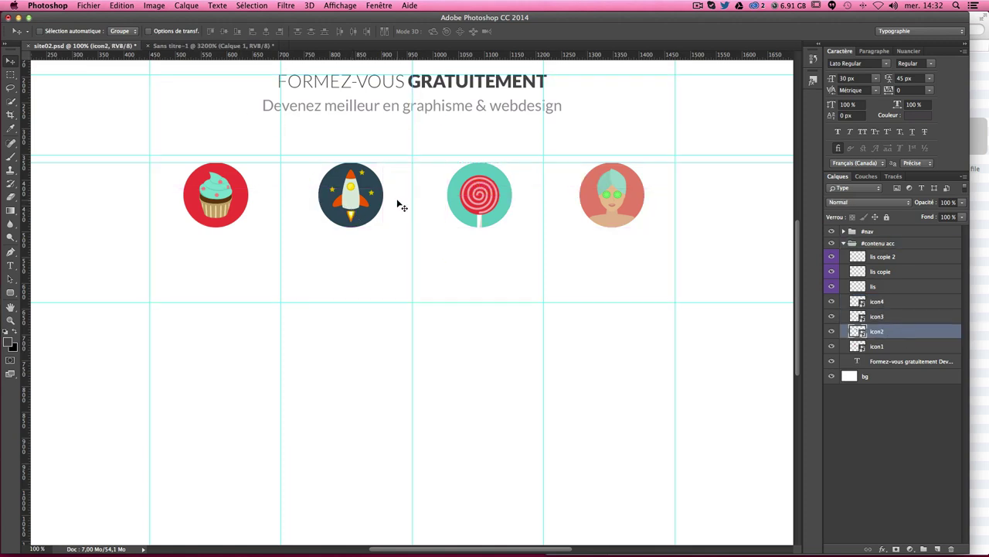
key(Left)
key(Left)
key(Left)
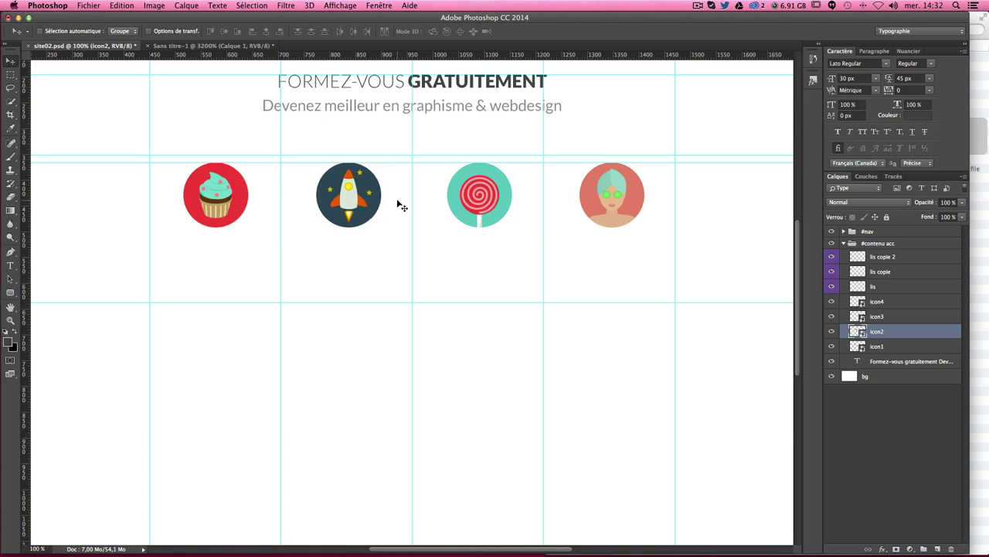
key(Left)
click(881, 317)
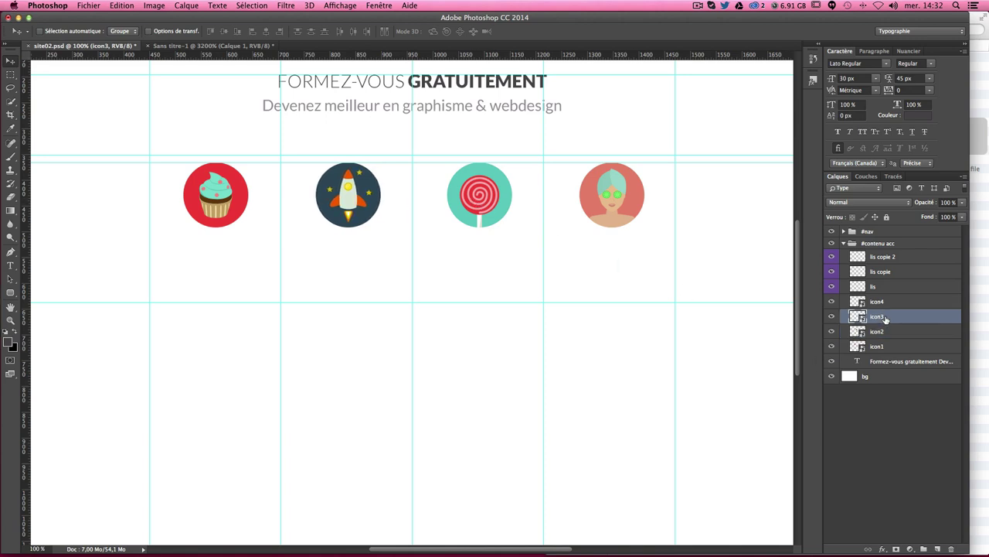
key(Left)
click(887, 305)
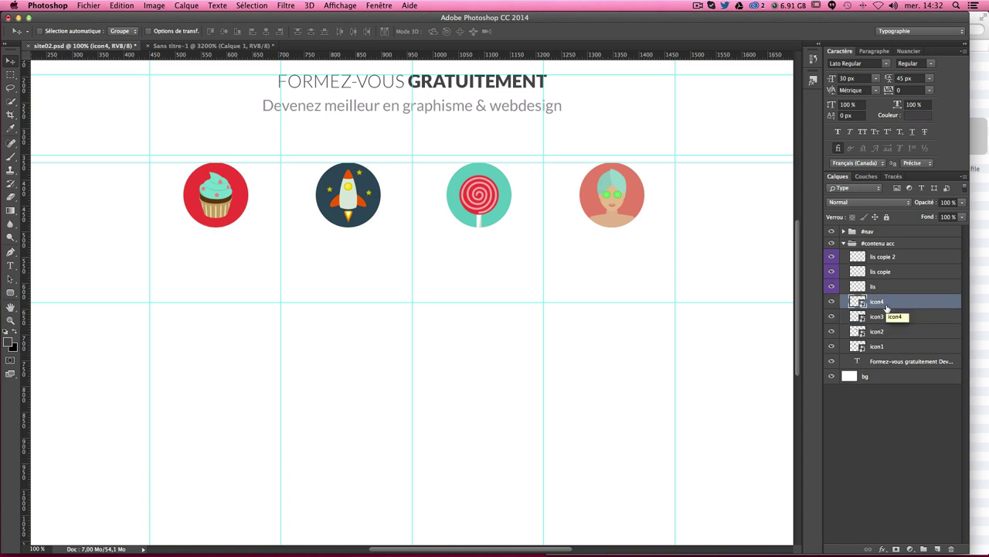
key(super+semicolon)
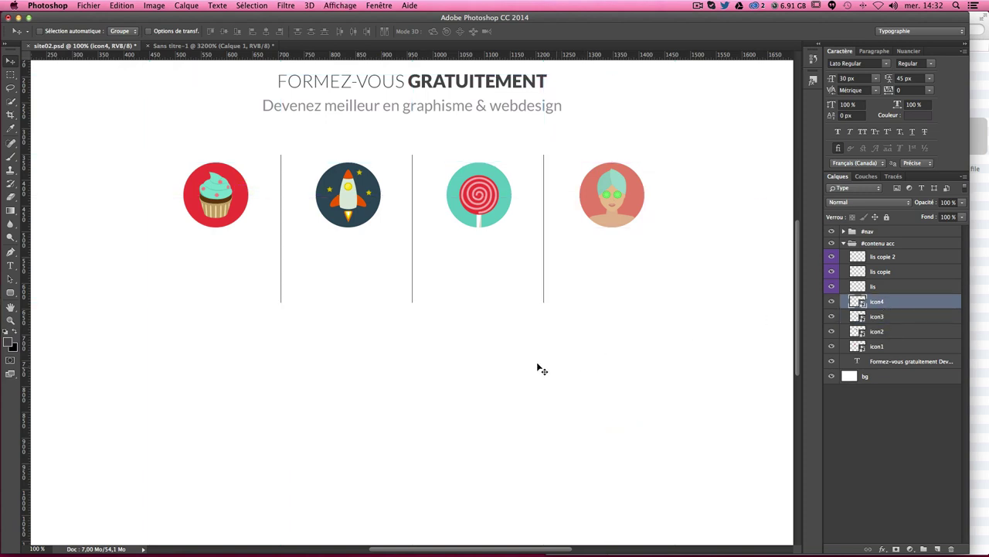
double_click(873, 287)
Step: Set the three divider layers to 50% opacity and show the layout guides
shift+click(877, 260)
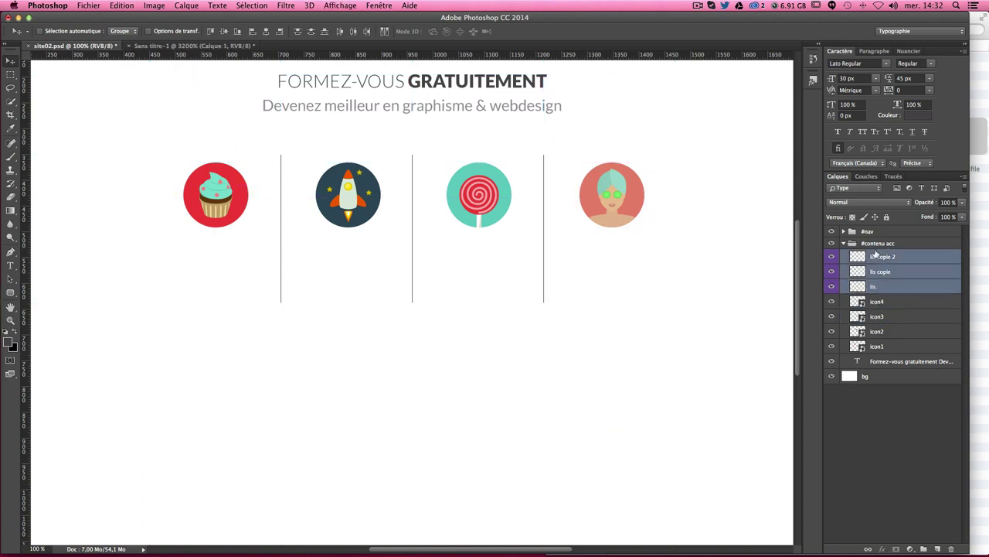
click(948, 202)
text(50)
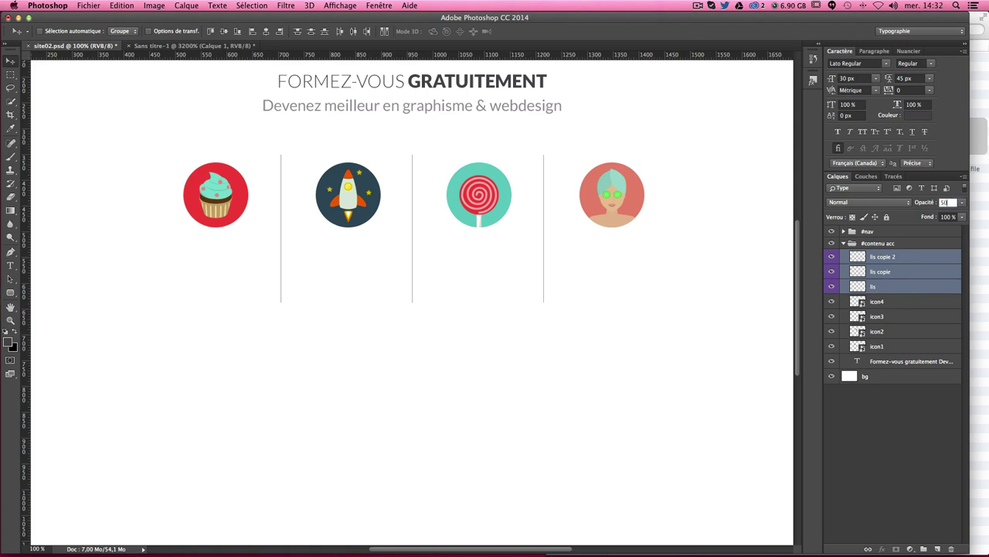
text(20)
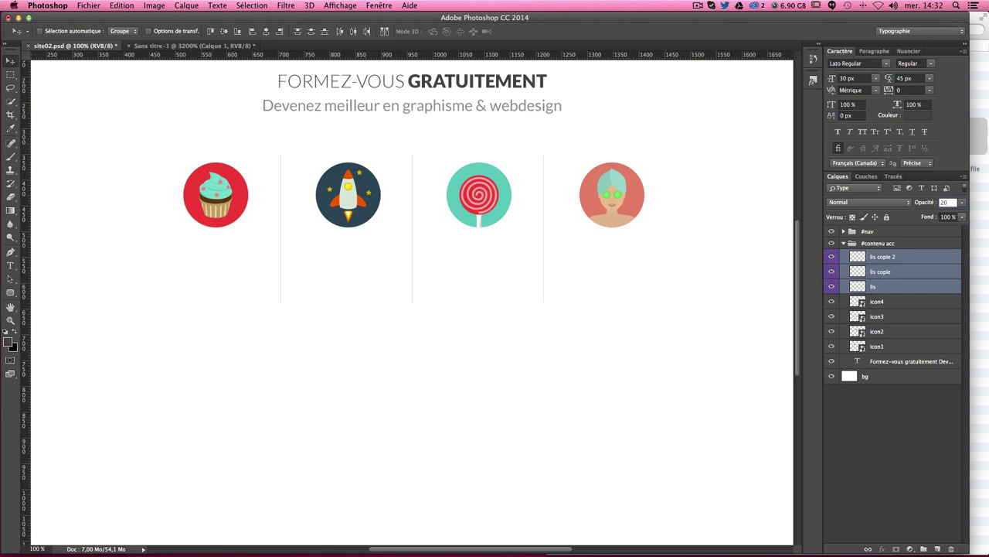
key(BackSpace)
key(BackSpace)
text(40)
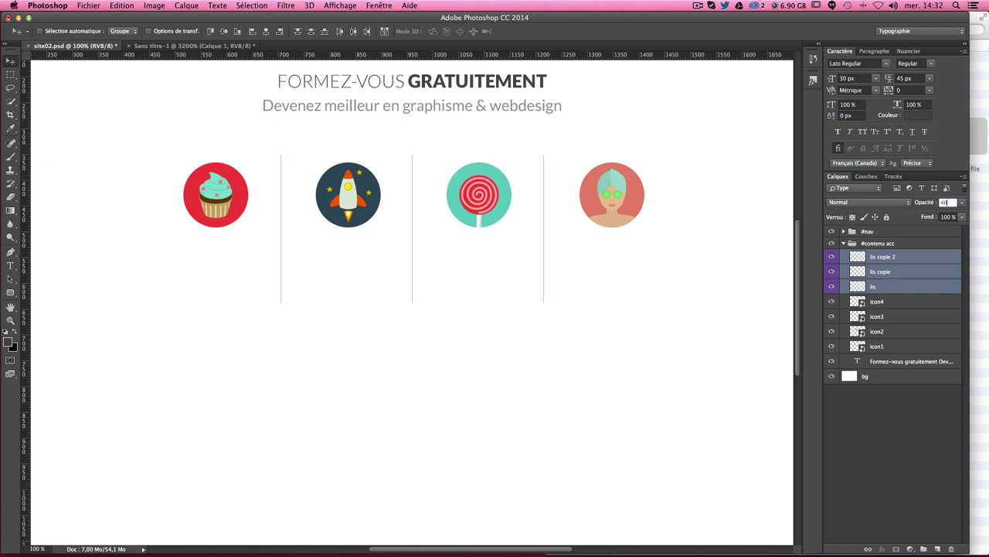
text(50)
key(Return)
scroll(673, 273, up, 3)
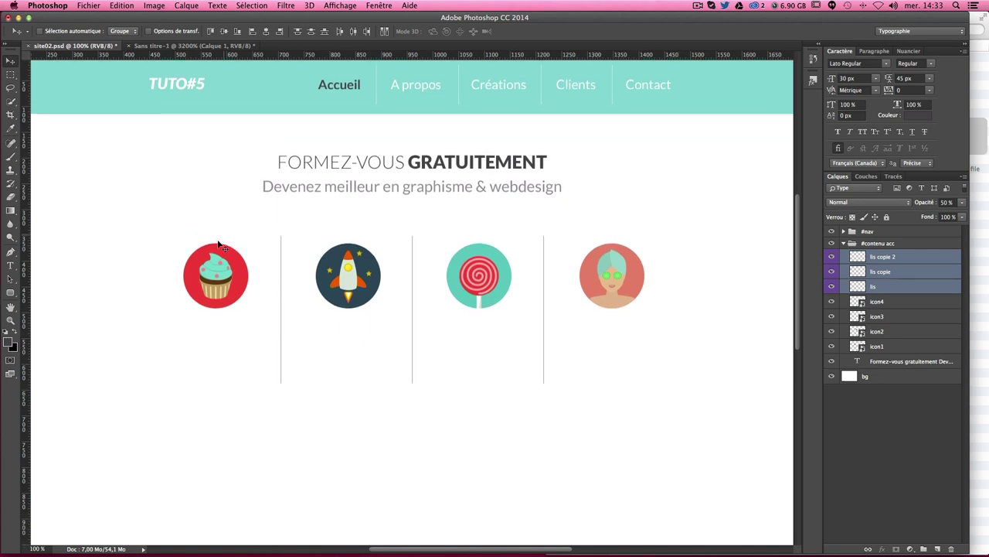
key(ctrl+semicolon)
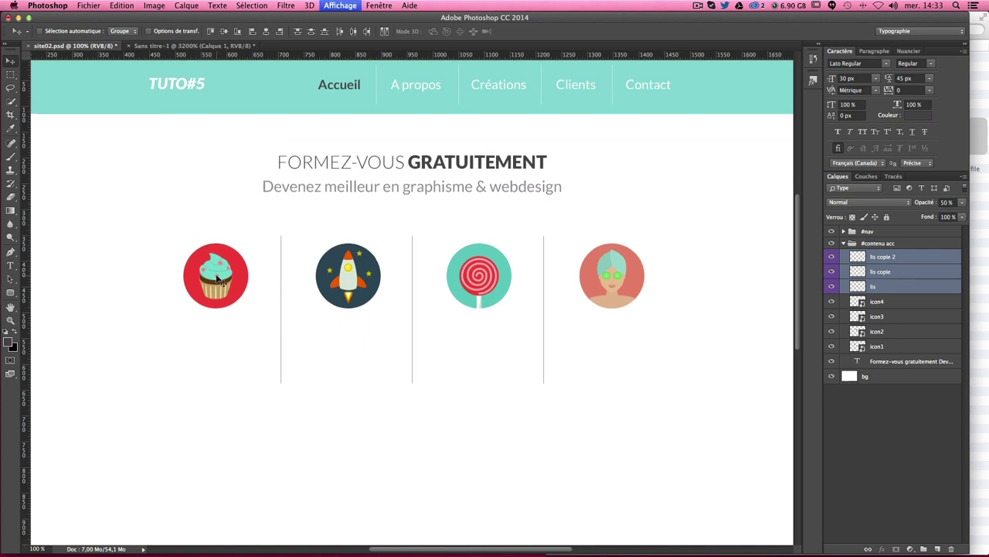
Step: Draw a text box beneath the cupcake icon and type 'Titre #1'
click(891, 256)
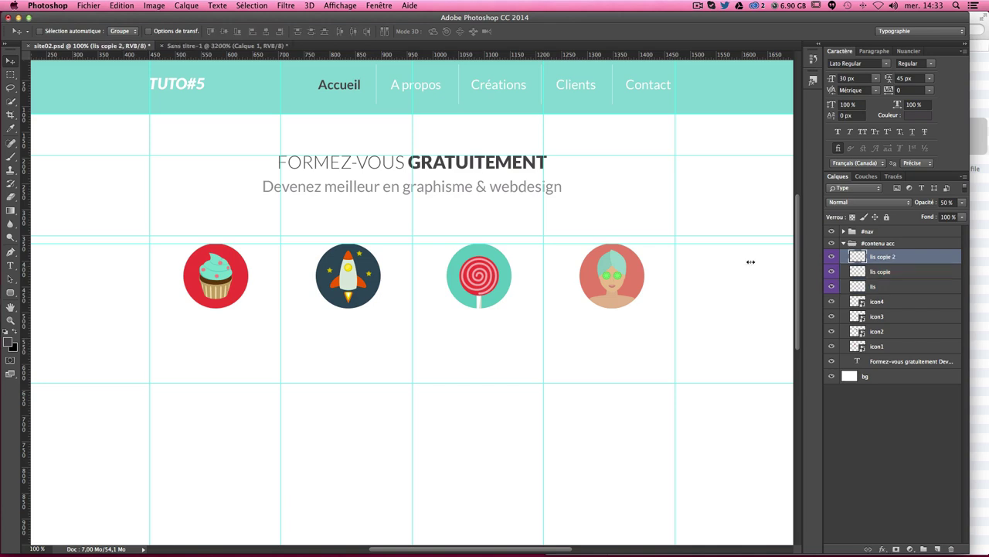
click(12, 269)
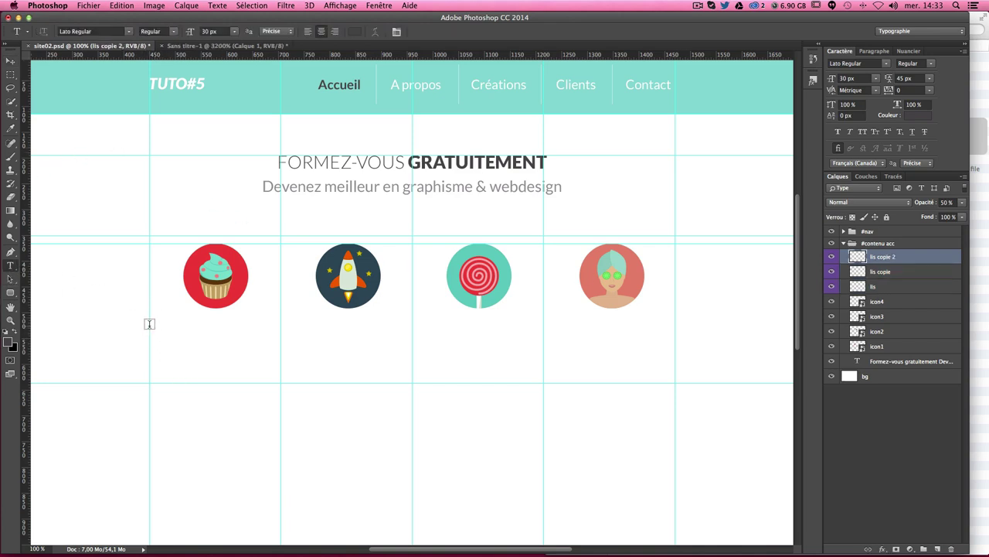
mouse_move(149, 325)
mouse_down()
mouse_move(276, 342)
mouse_move(281, 381)
mouse_up()
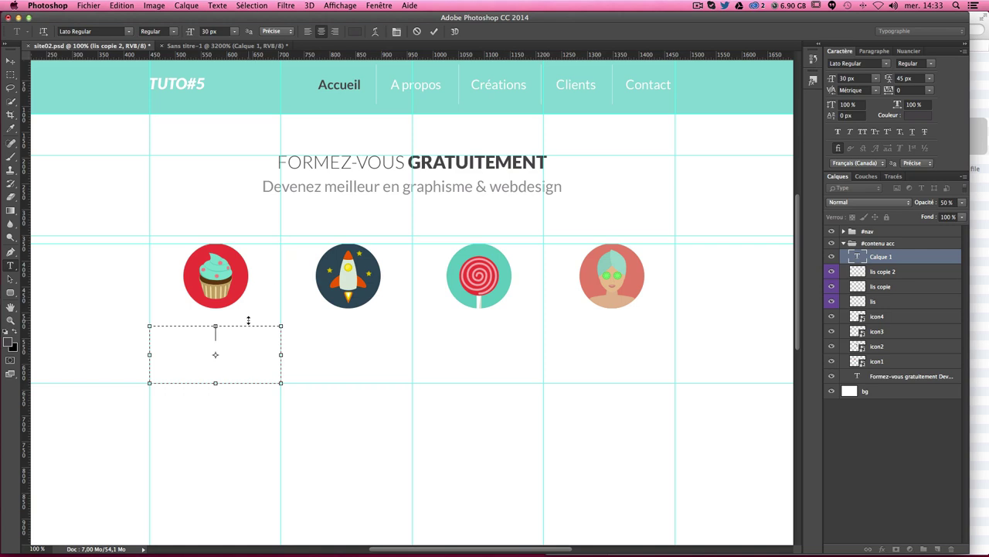
text(Titre)
text( #)
text(1)
Step: Format the 'Titre #1' text at 20 px in the Black weight
drag(188, 332, 243, 333)
click(850, 78)
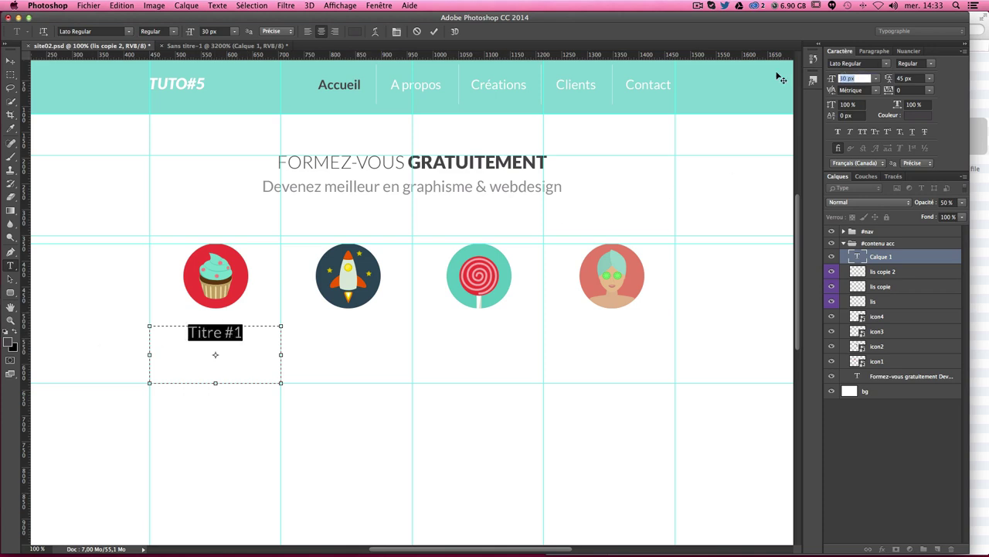
text(20)
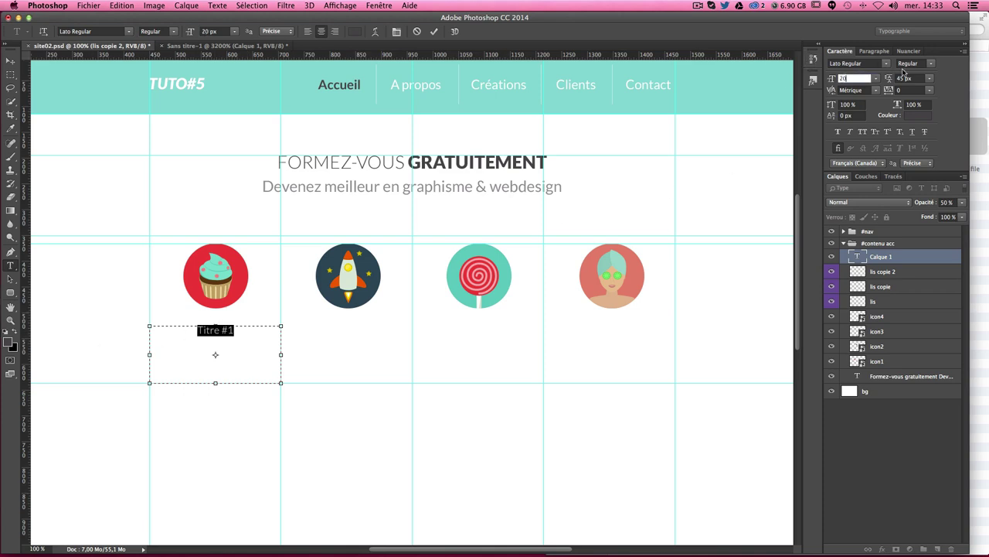
click(927, 65)
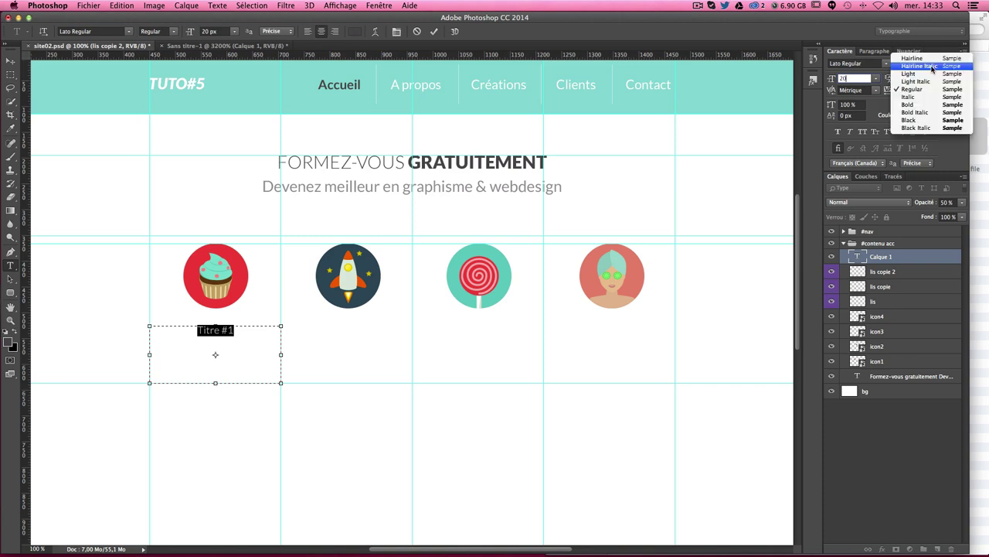
click(914, 120)
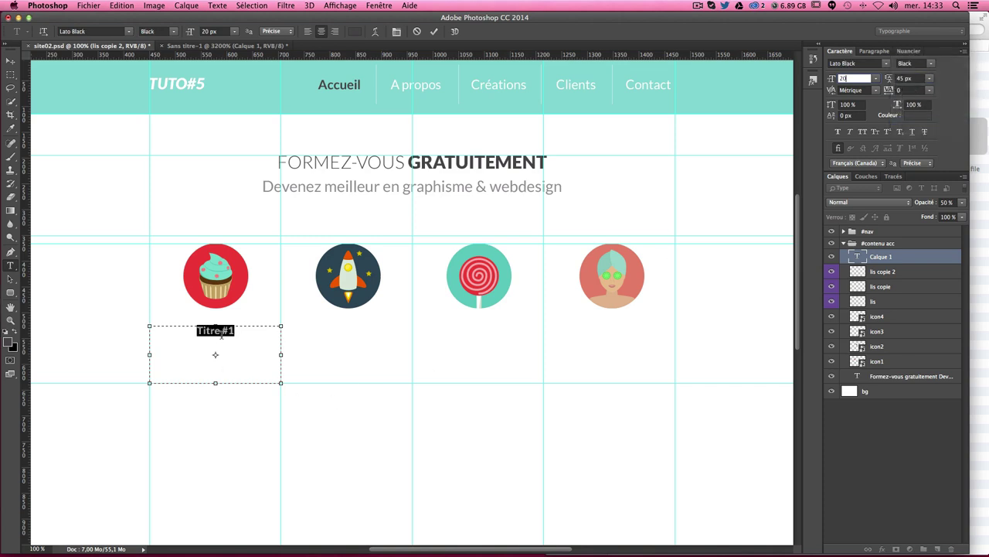
click(251, 333)
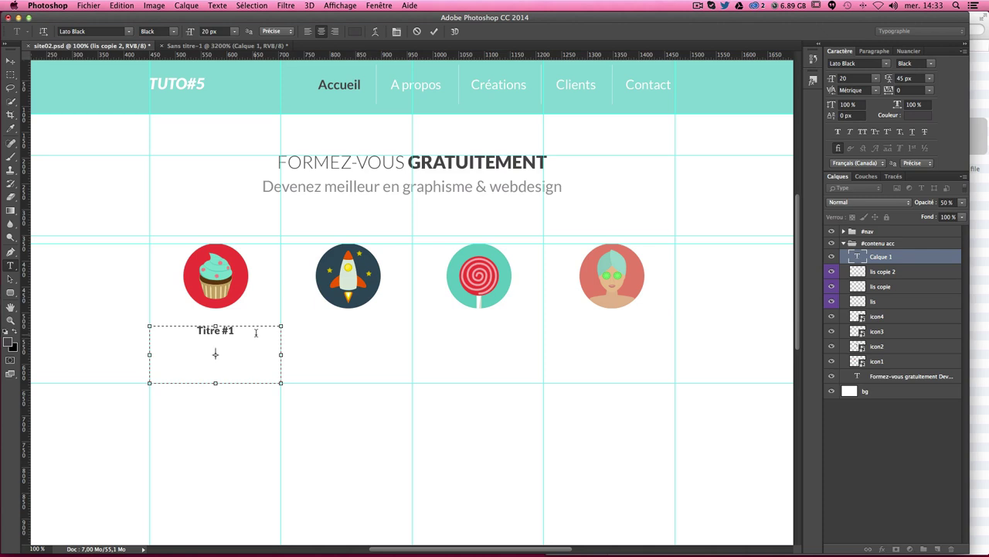
Step: Search Chrome for 'lorem ipsum' and open the lipsum.com site
click(322, 516)
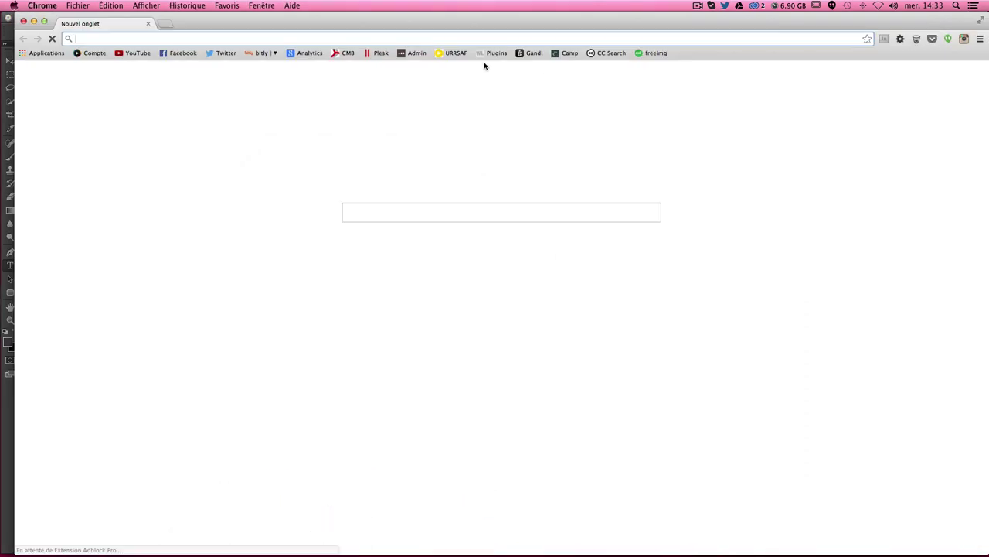
text(lo)
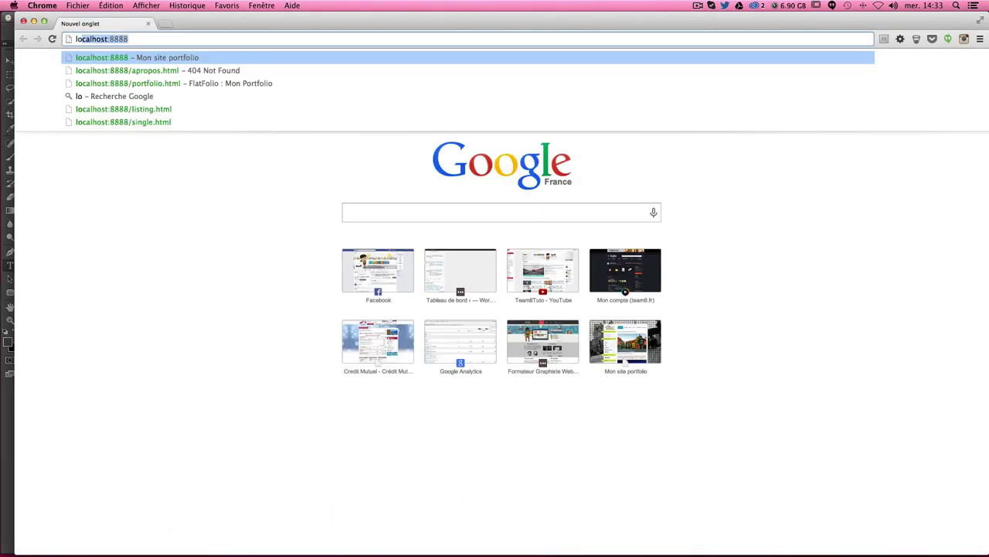
text(re)
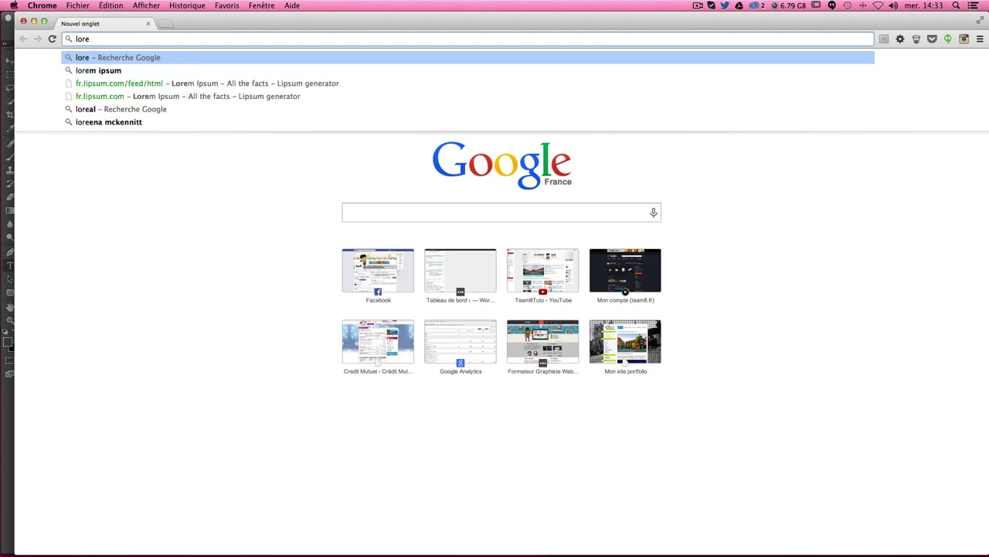
key(Down)
key(Return)
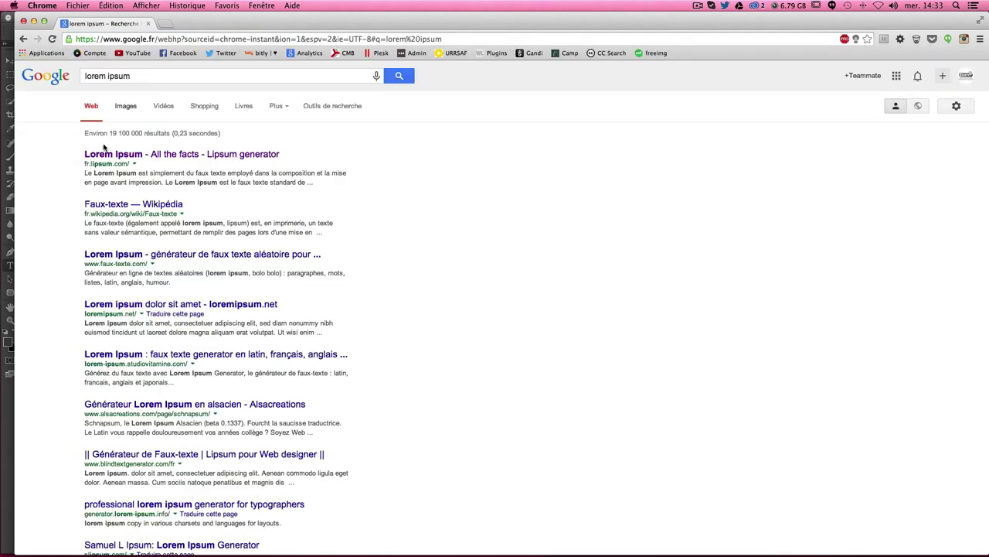
click(150, 154)
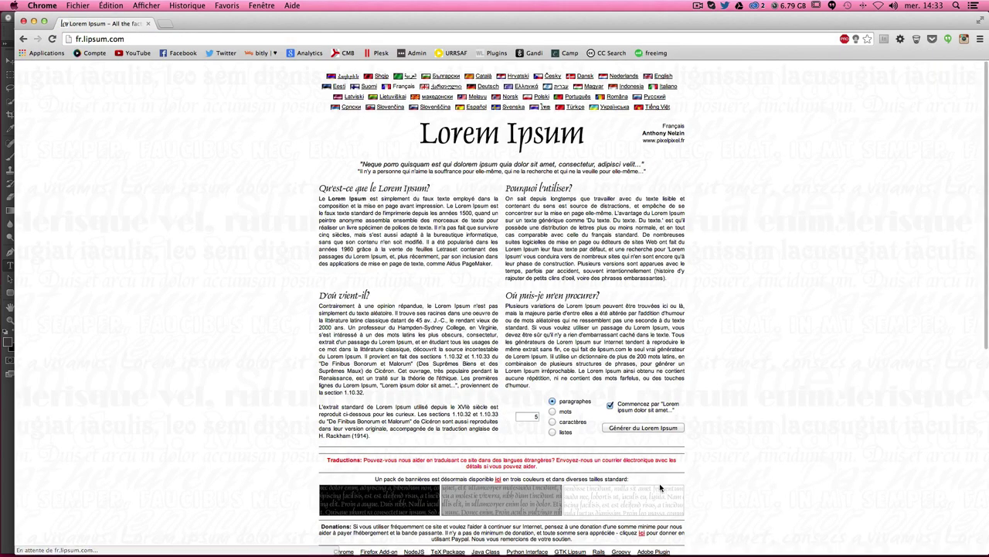
Step: Generate Lorem Ipsum and select the third paragraph's opening sentences, then return to Photoshop
click(643, 427)
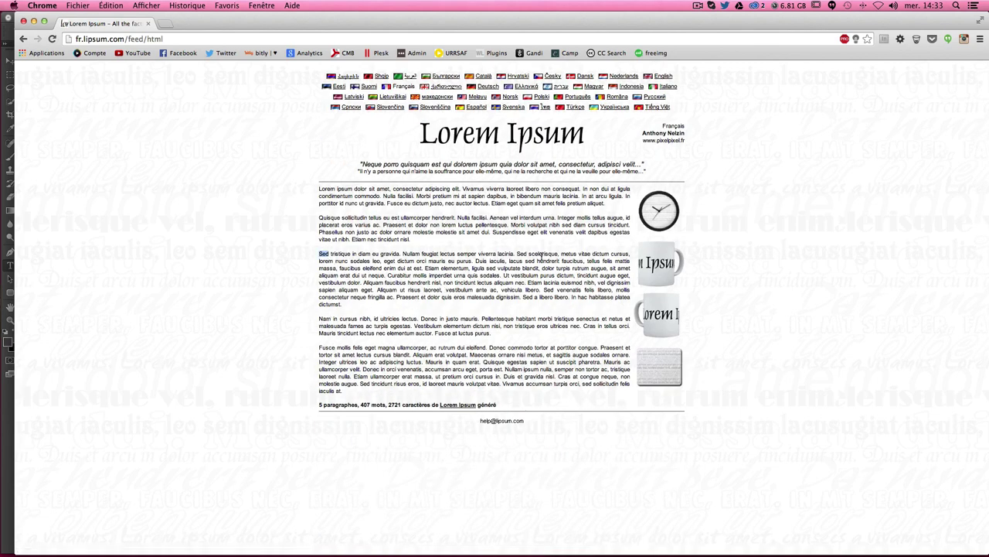
click(412, 253)
drag(319, 253, 515, 254)
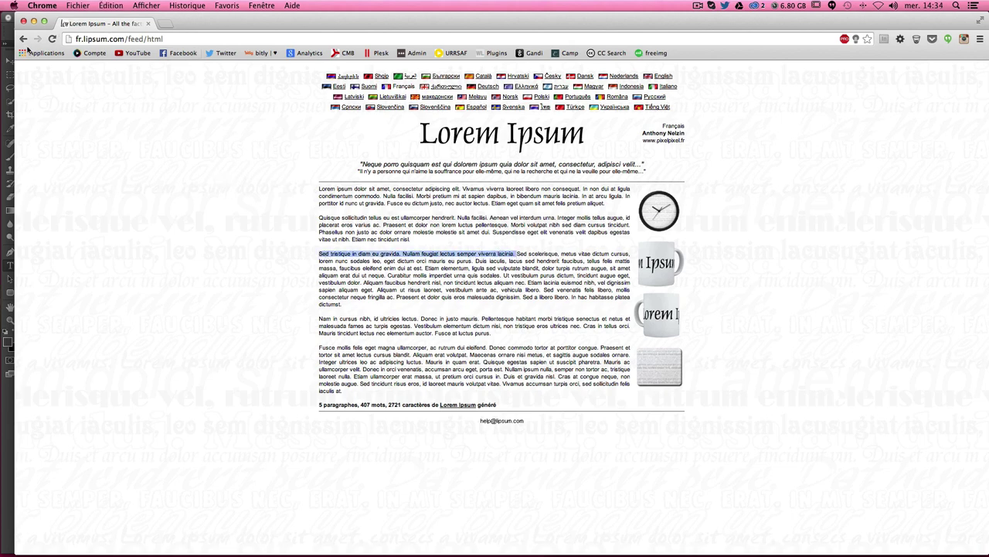
click(9, 506)
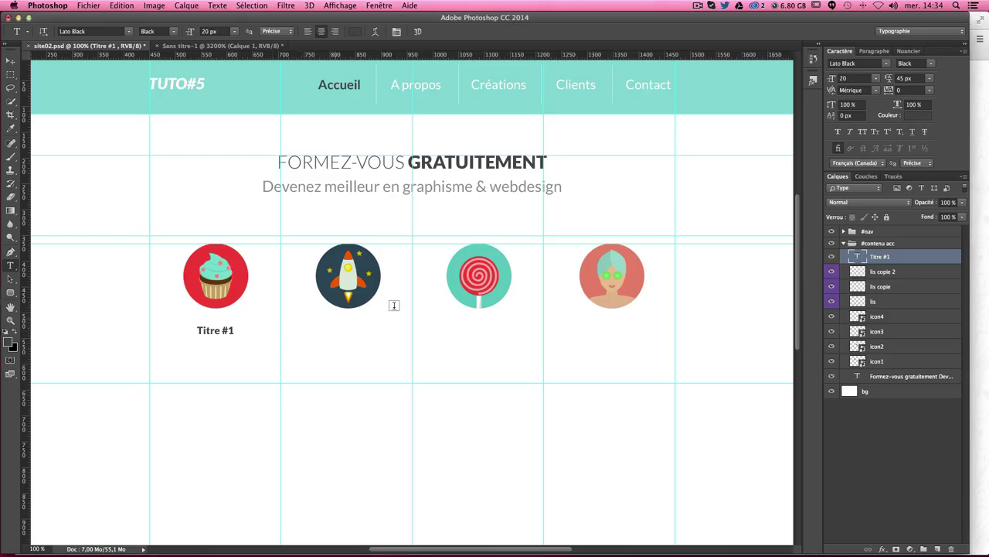
Step: Paste the Lorem Ipsum sentences below 'Titre #1' and enlarge the text box to show them
double_click(858, 257)
click(175, 343)
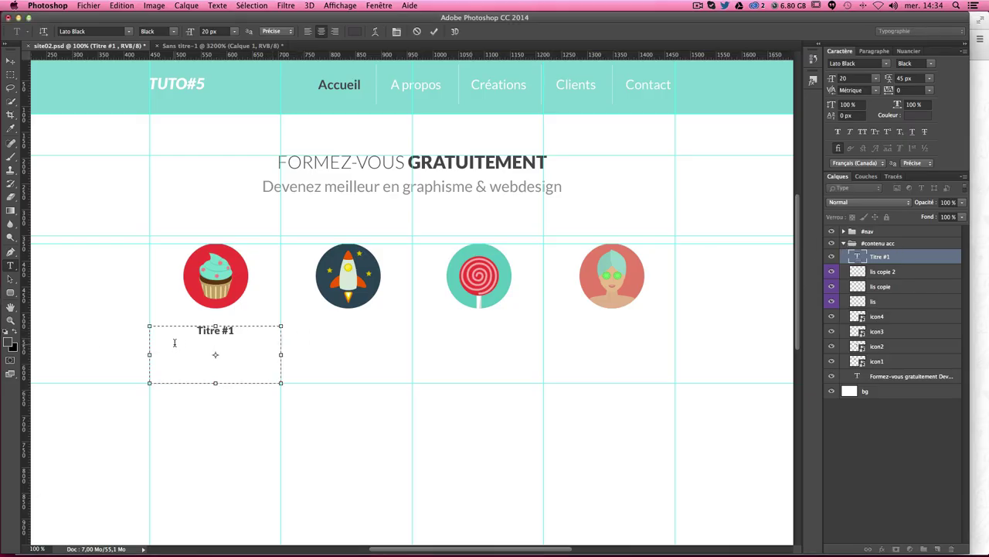
key(ctrl+v)
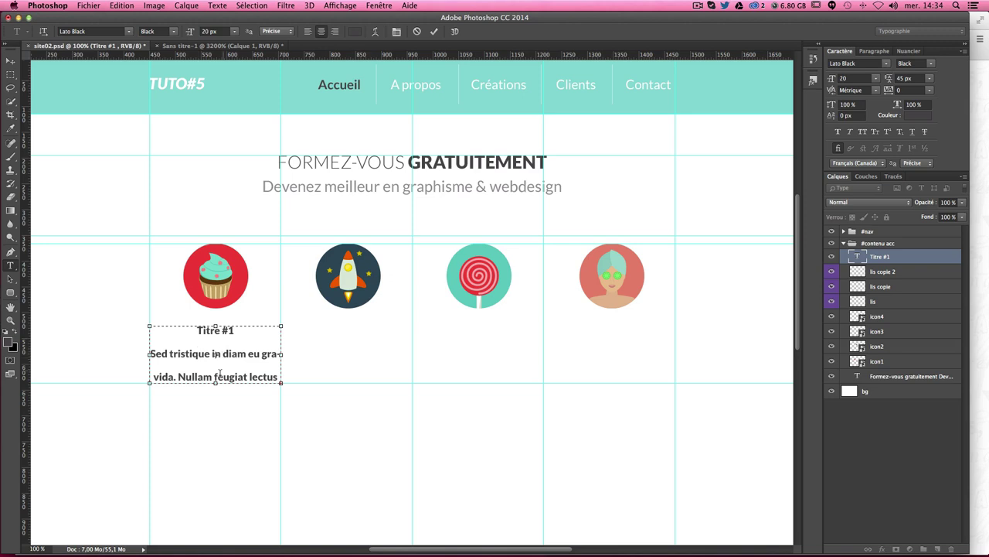
drag(216, 382, 215, 496)
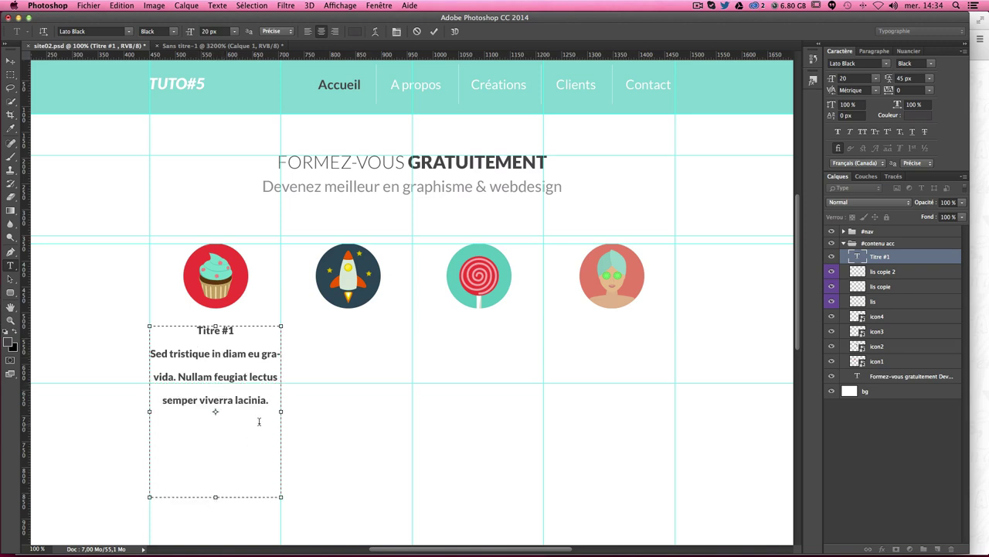
Step: Set the body lines to 16 px size with 20 px leading
drag(271, 401, 138, 355)
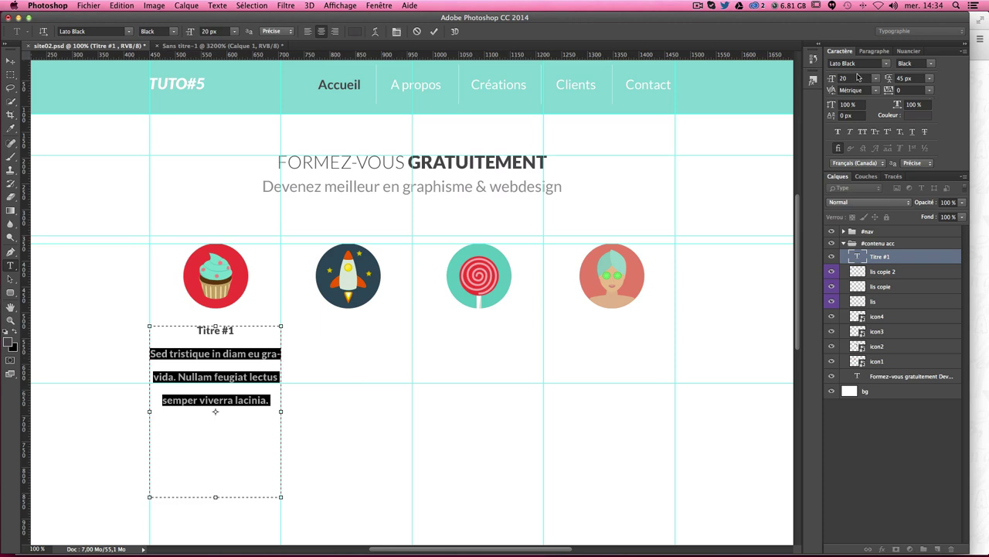
click(832, 79)
drag(832, 79, 825, 79)
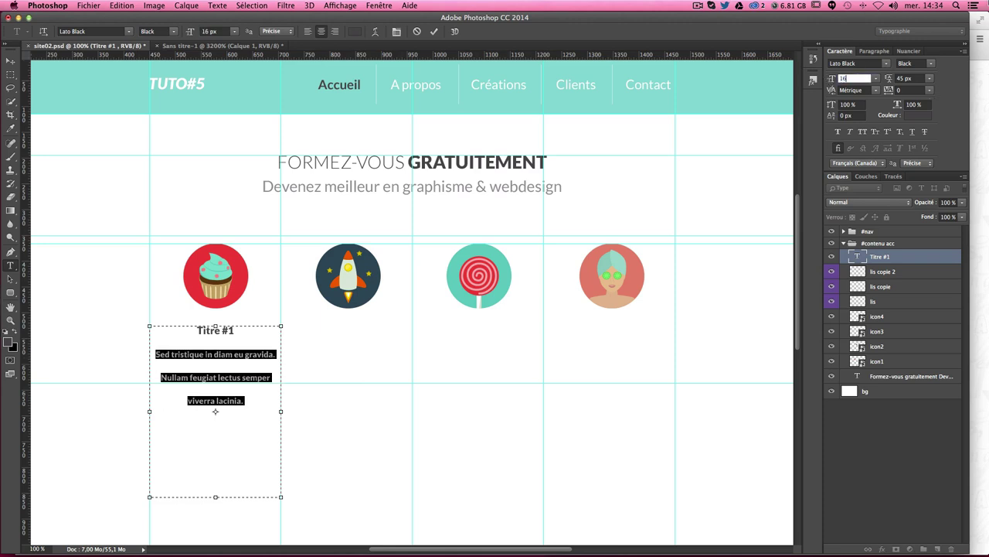
key(Tab)
text(20)
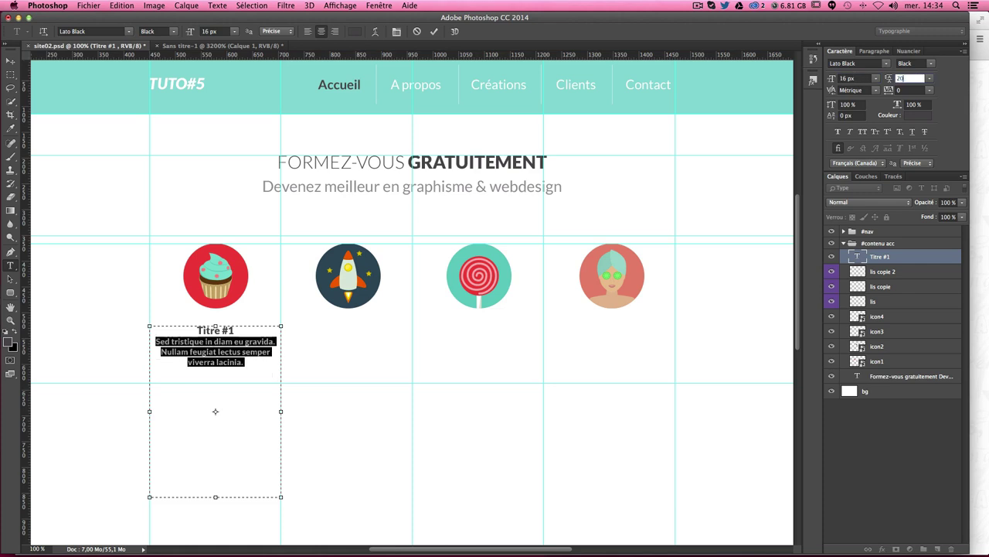
drag(246, 362, 152, 345)
Step: Make the body text Regular weight and delete the words 'viverra lacinia.'
click(923, 64)
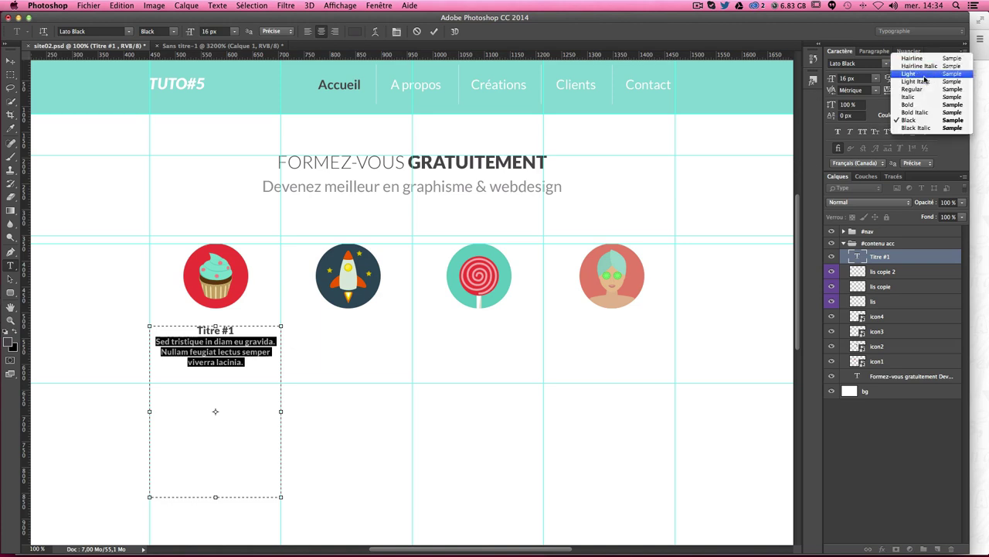
click(926, 89)
click(246, 361)
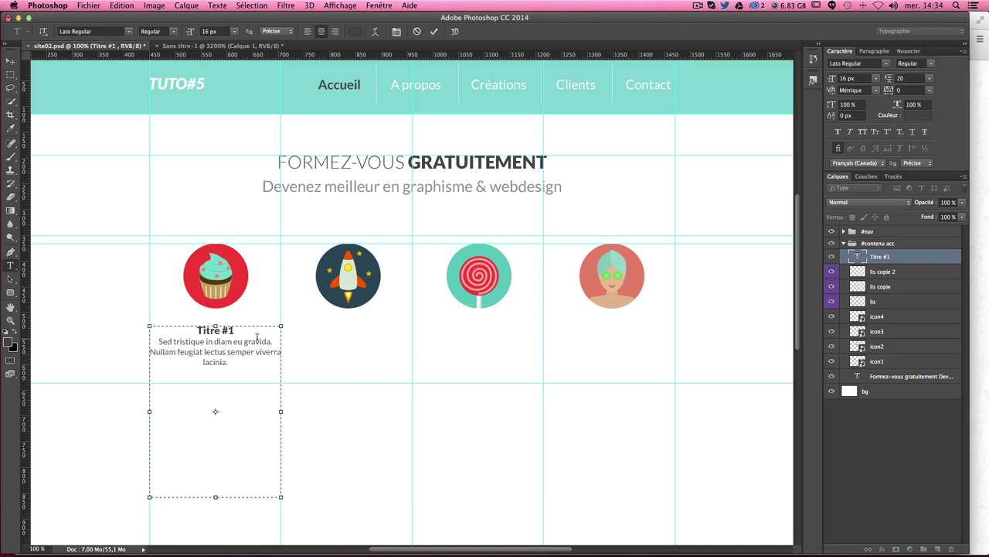
drag(254, 352, 269, 373)
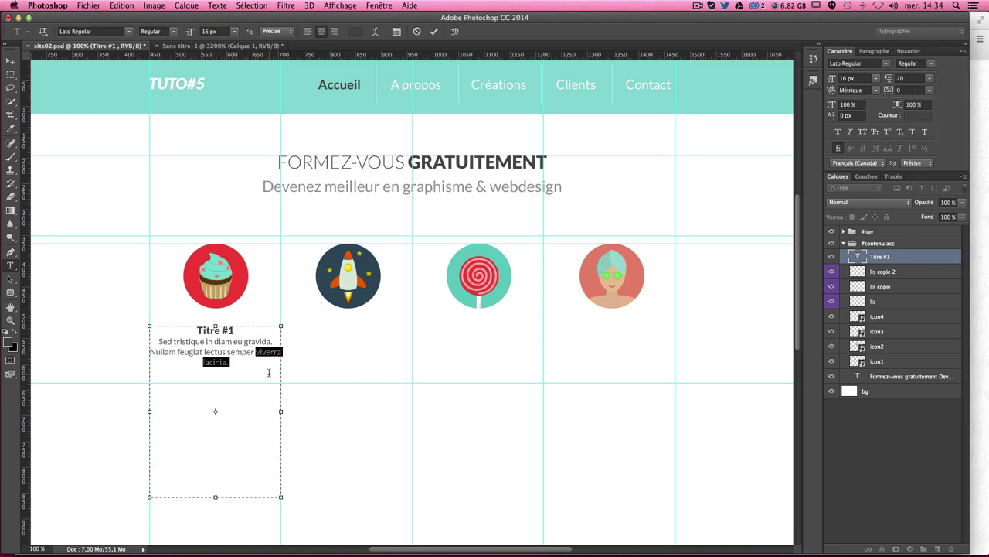
key(BackSpace)
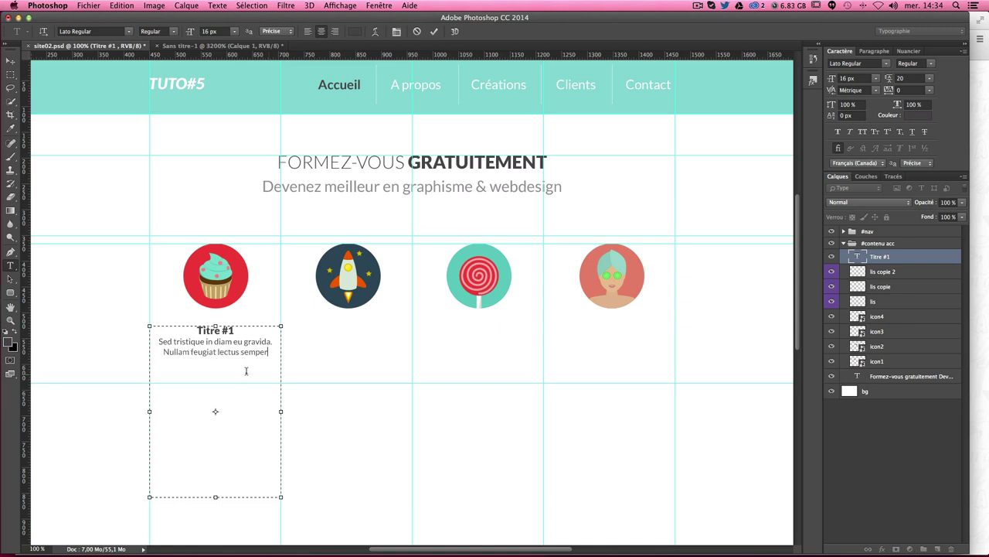
Step: Break the paragraph after 'gravida.' so 'Nullam feugiat lectus semper' starts a new line, and shrink the box
click(276, 341)
key(BackSpace)
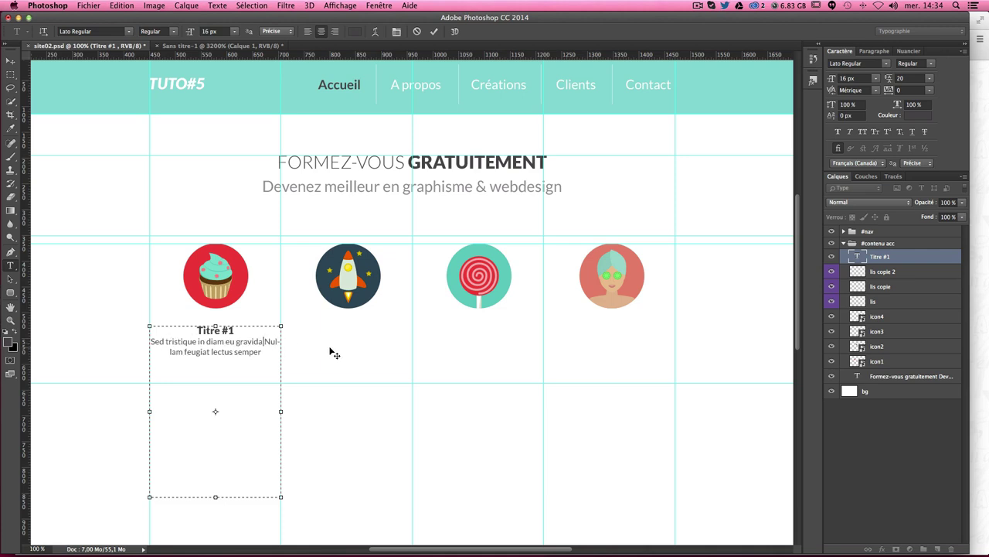
key(Return)
click(198, 366)
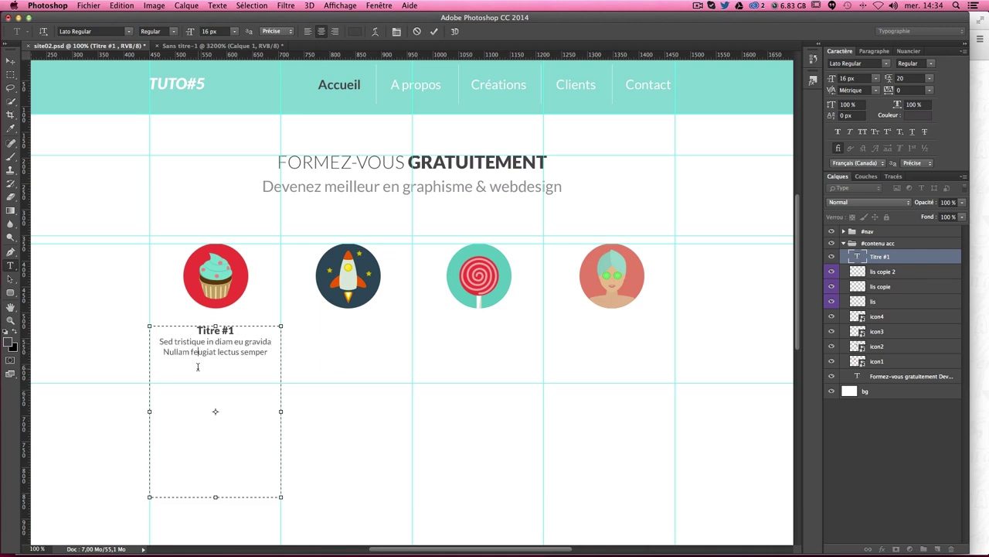
mouse_move(215, 497)
mouse_down()
mouse_move(225, 367)
mouse_move(225, 378)
mouse_up()
Step: Set the body text's leading to 30 px and commit the text edit
drag(161, 341, 233, 341)
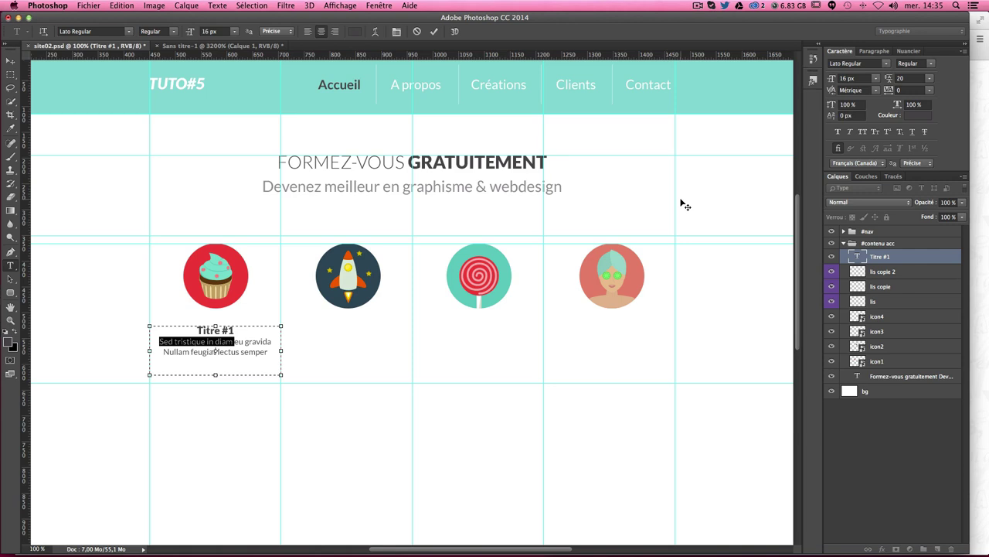
click(910, 79)
text(30)
key(Return)
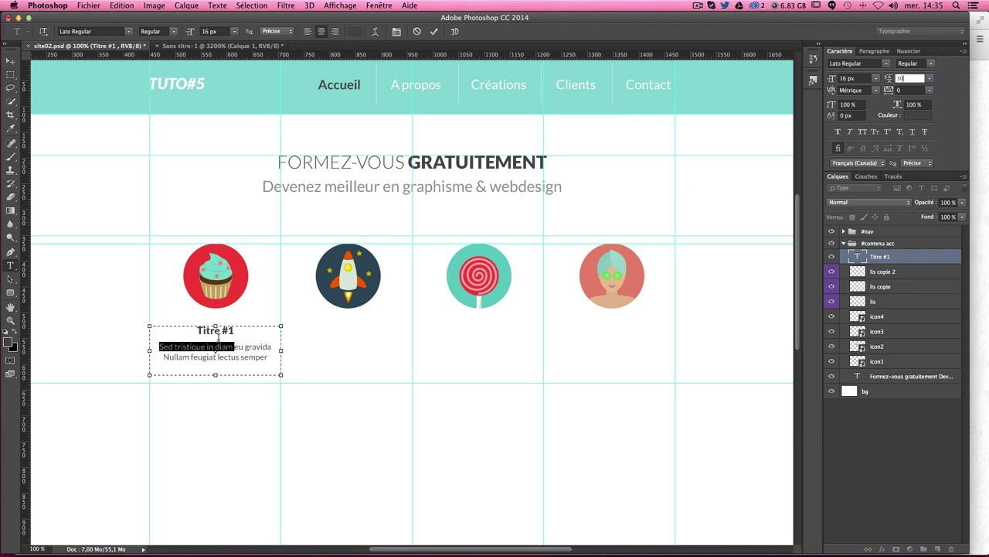
click(216, 350)
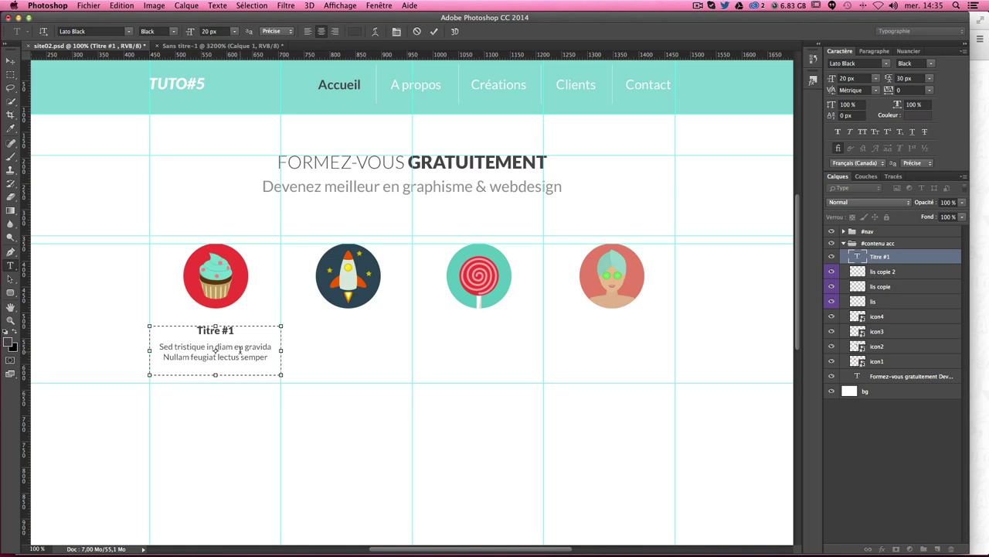
click(11, 61)
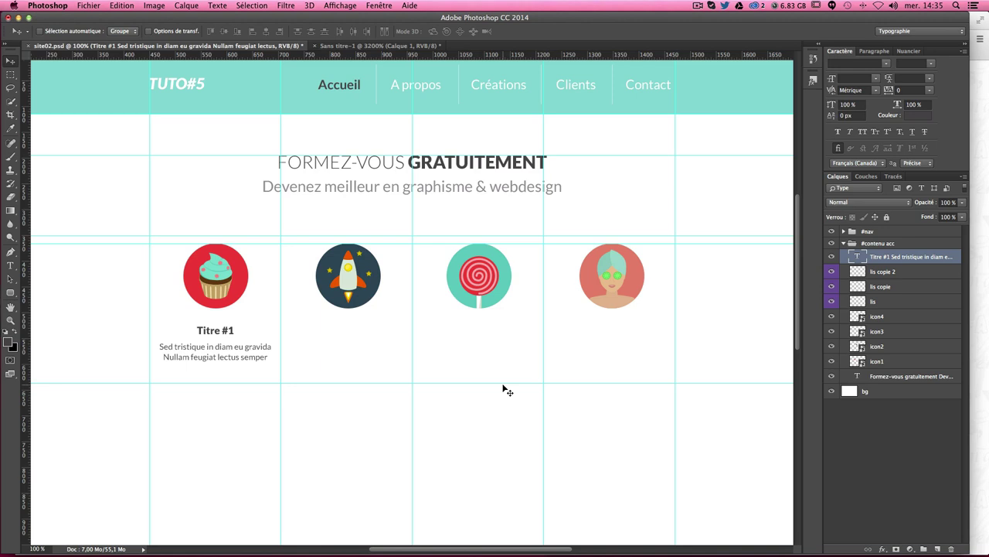
Step: Check the subheading's grey text colour in the colour picker
click(11, 266)
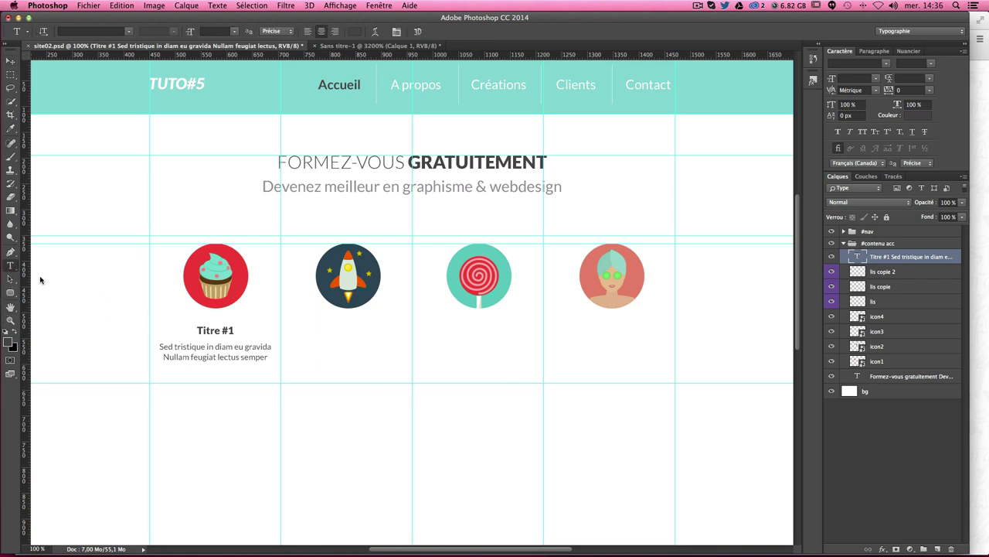
click(178, 346)
drag(178, 346, 272, 357)
click(270, 356)
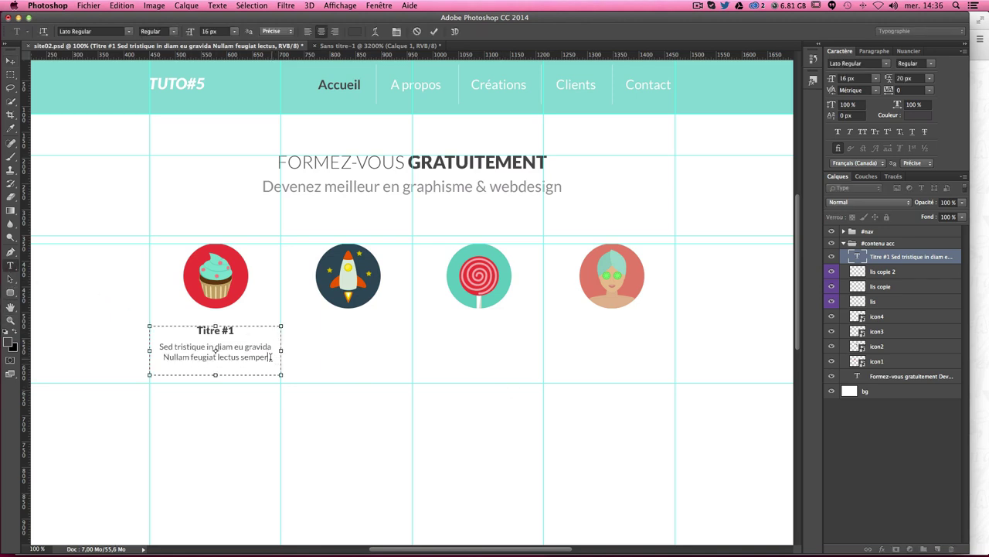
double_click(295, 185)
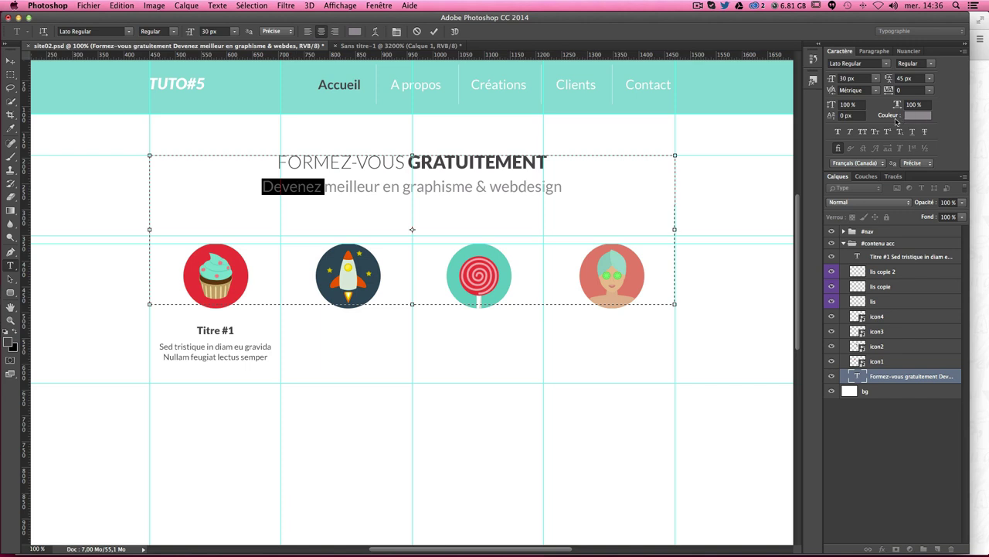
click(916, 117)
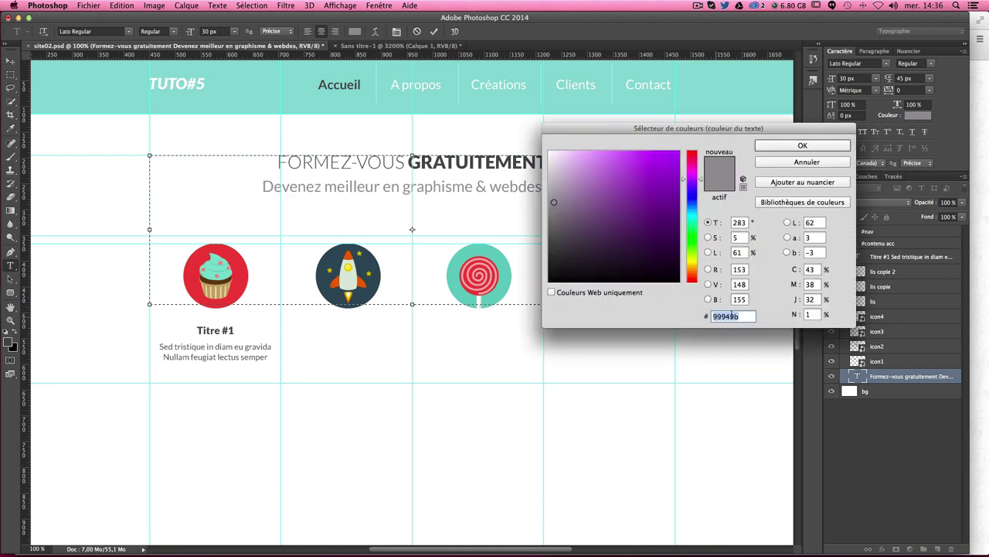
key(Return)
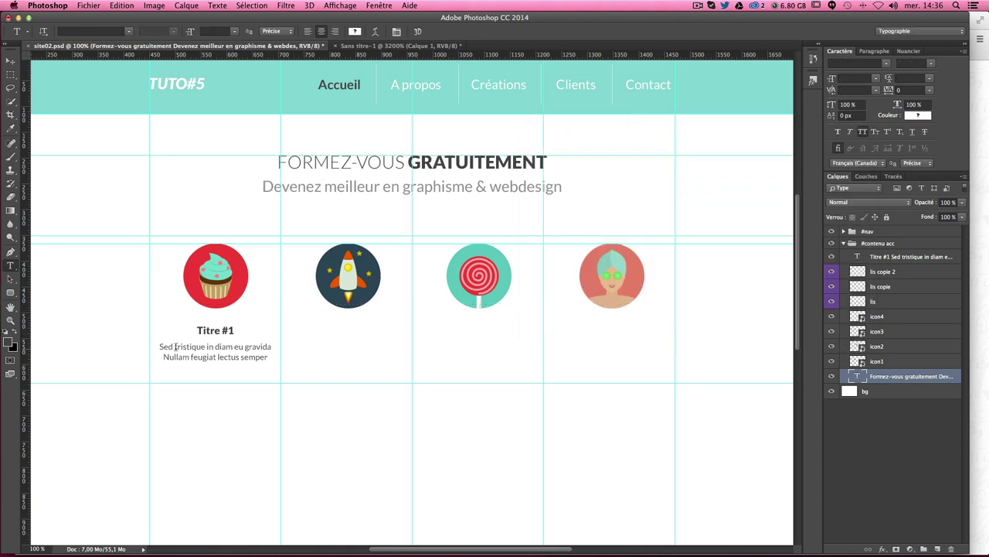
Step: Colour both lines of the Titre #1 paragraph grey 99949b and commit
drag(160, 347, 272, 358)
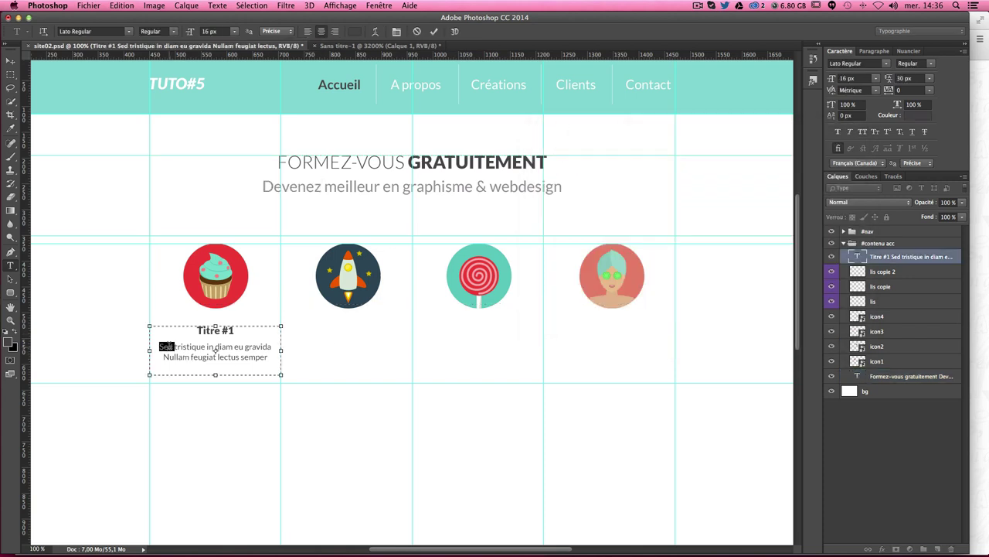
click(919, 118)
text(99949b)
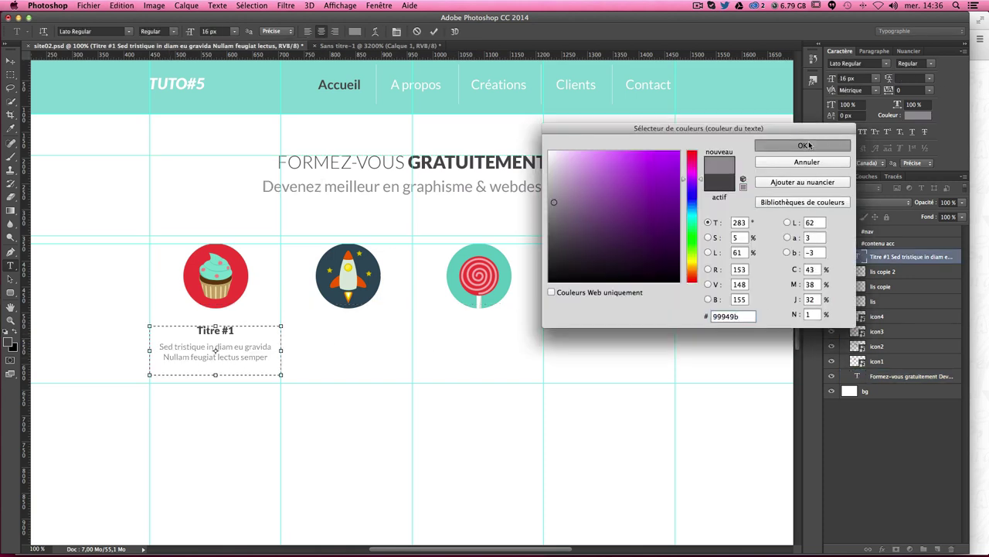
click(807, 145)
click(10, 61)
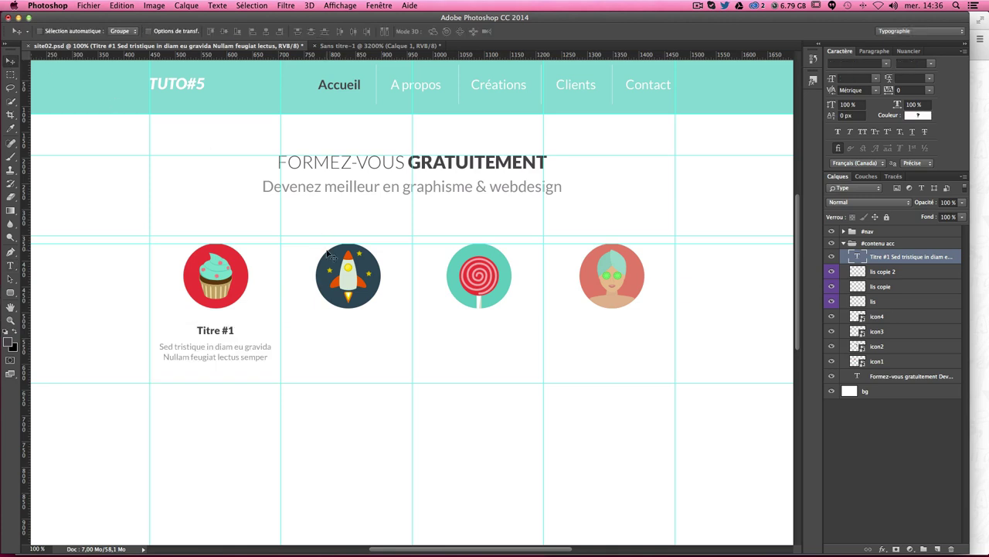
Step: Move the Titre #1 block slightly lower, previewing the layout with guides hidden
key(super)
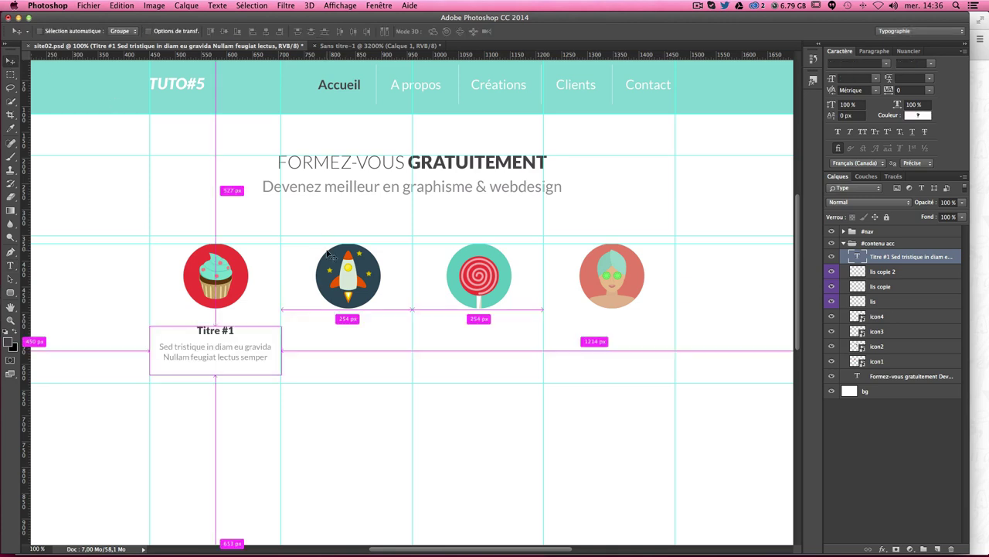
key(super+h)
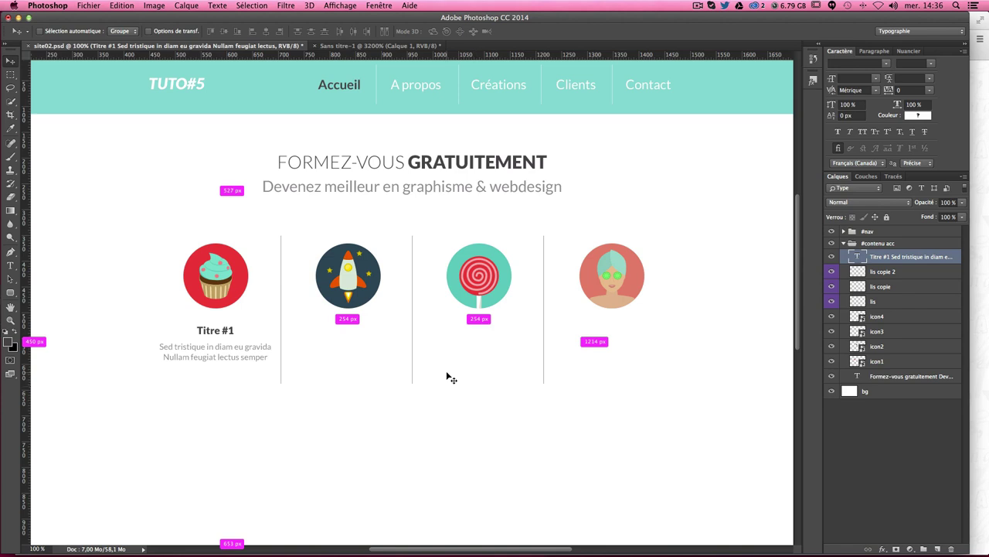
key(super+h)
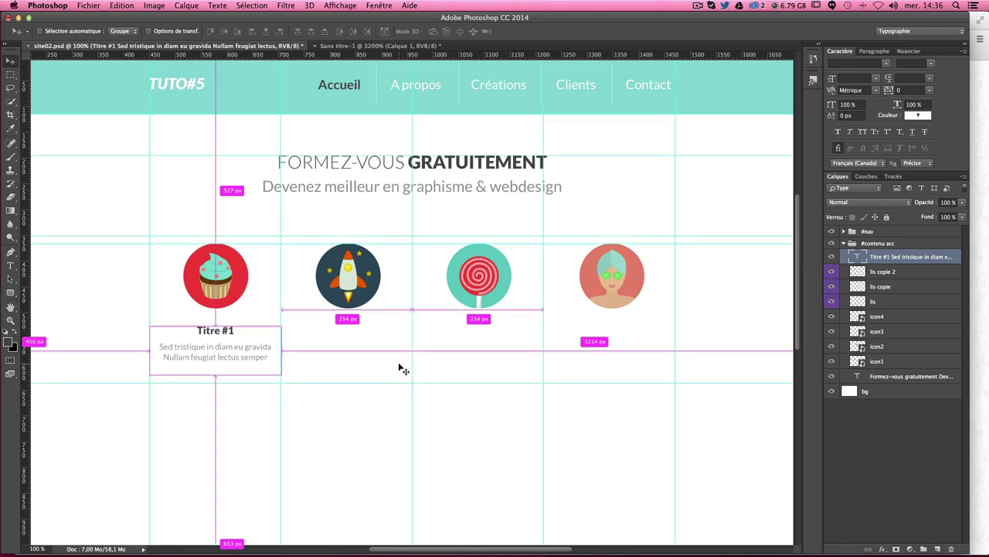
key(super+h)
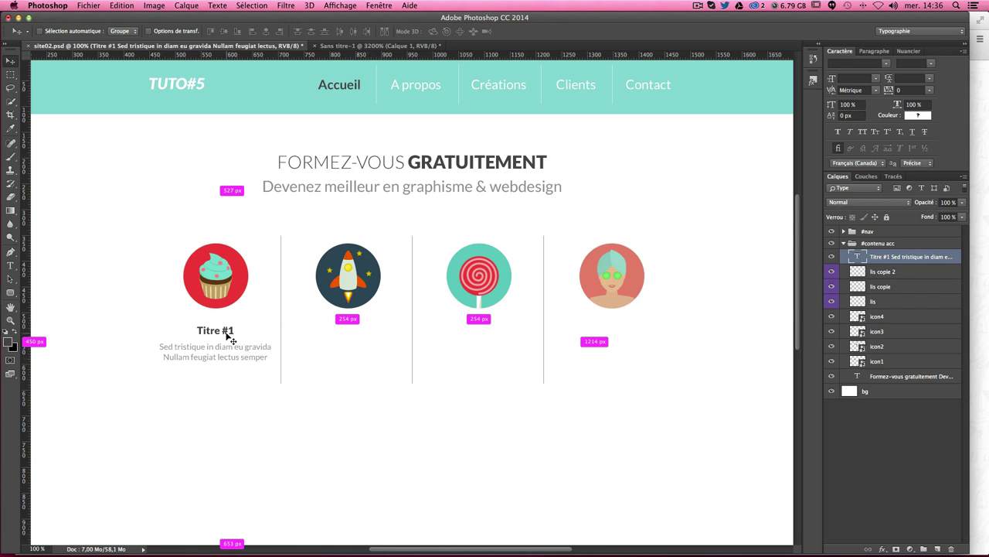
drag(227, 334, 225, 343)
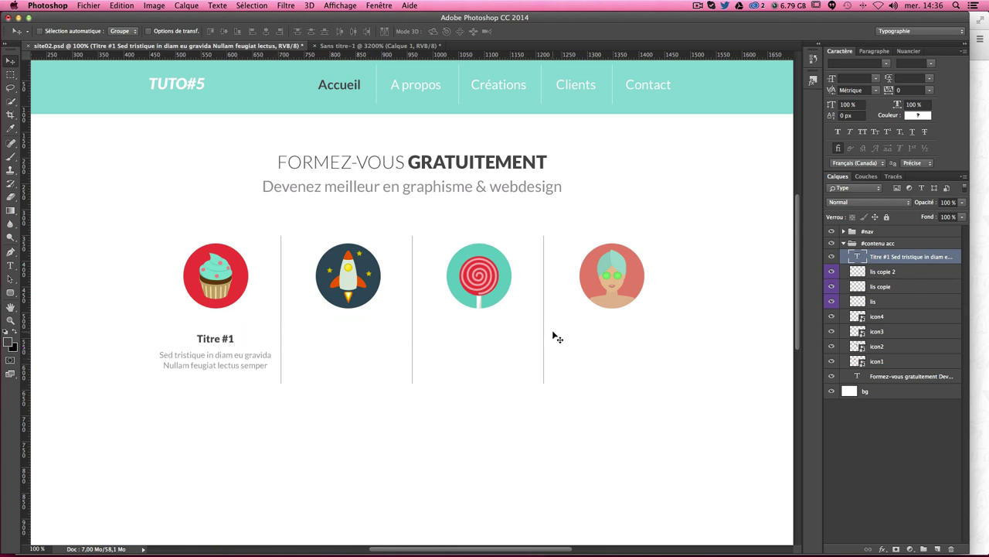
key(super+h)
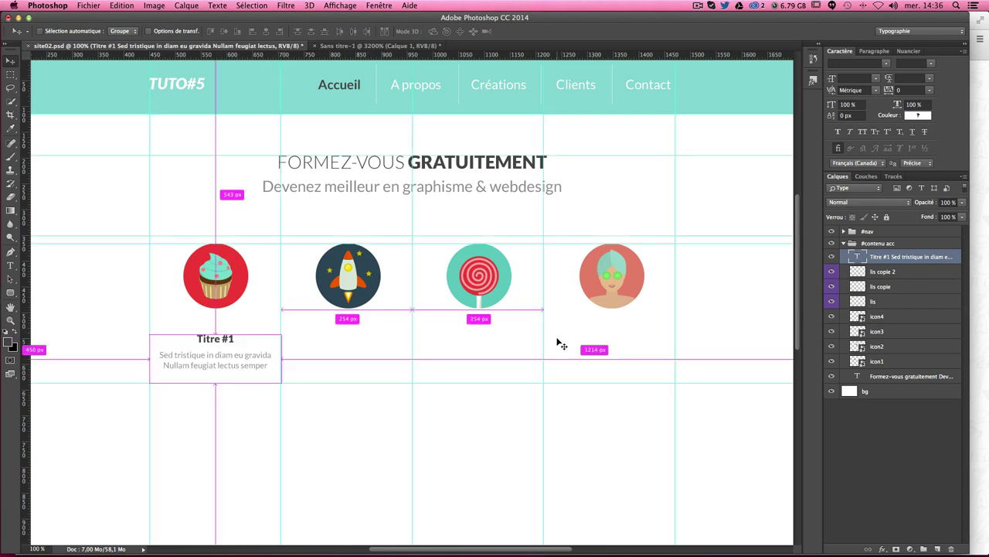
key(super+semicolon)
key(super+semicolon)
key(super+h)
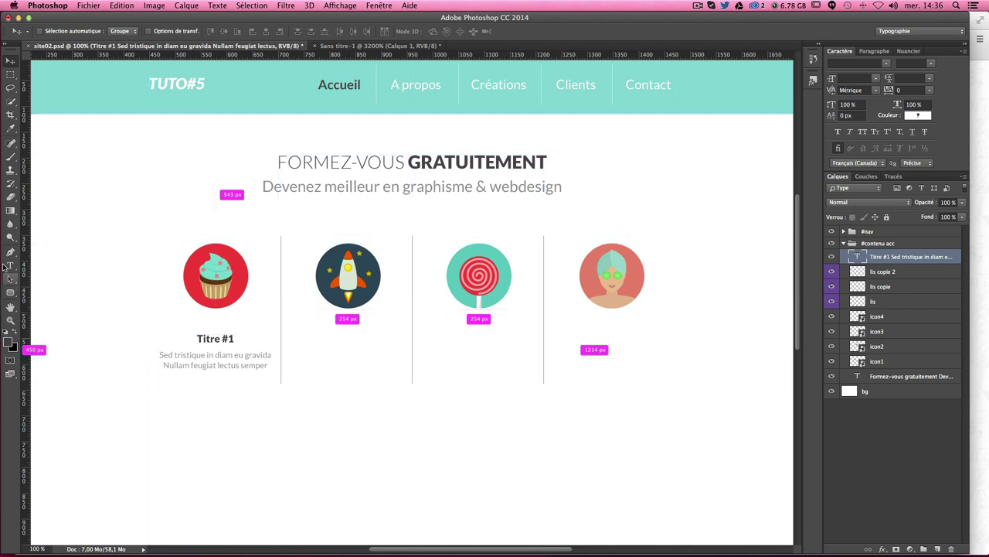
Step: Colour the '#1' in the Titre #1 heading cupcake red (ef4644)
click(10, 265)
double_click(225, 337)
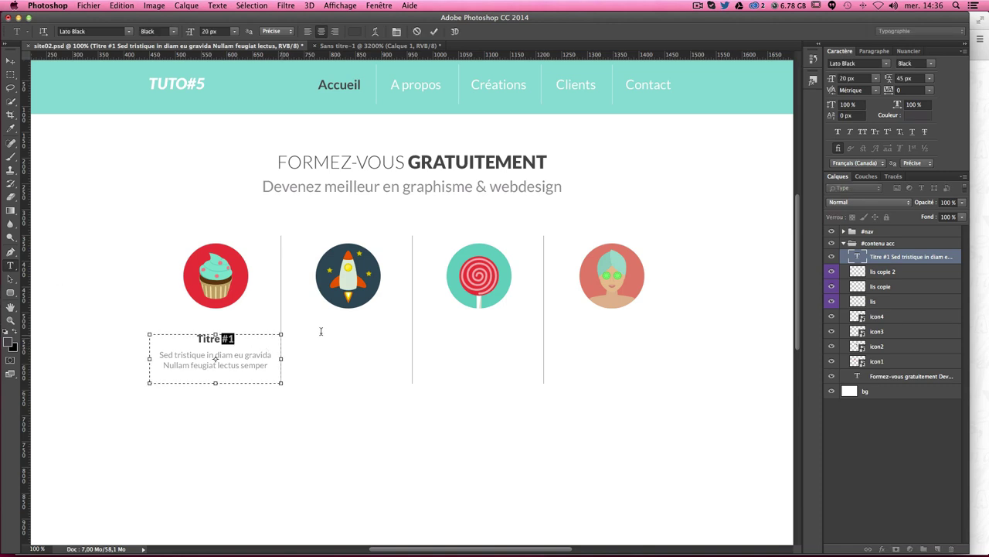
click(919, 118)
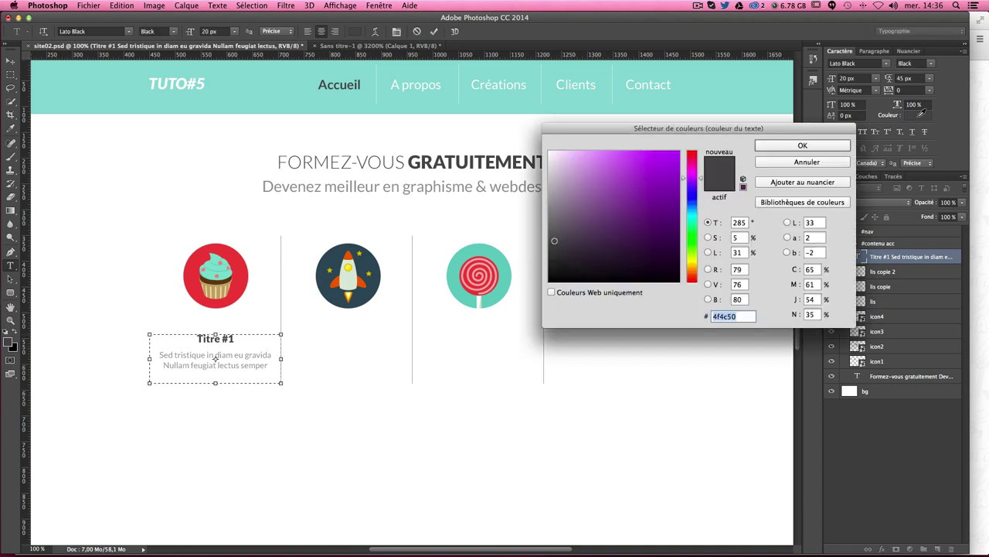
click(246, 286)
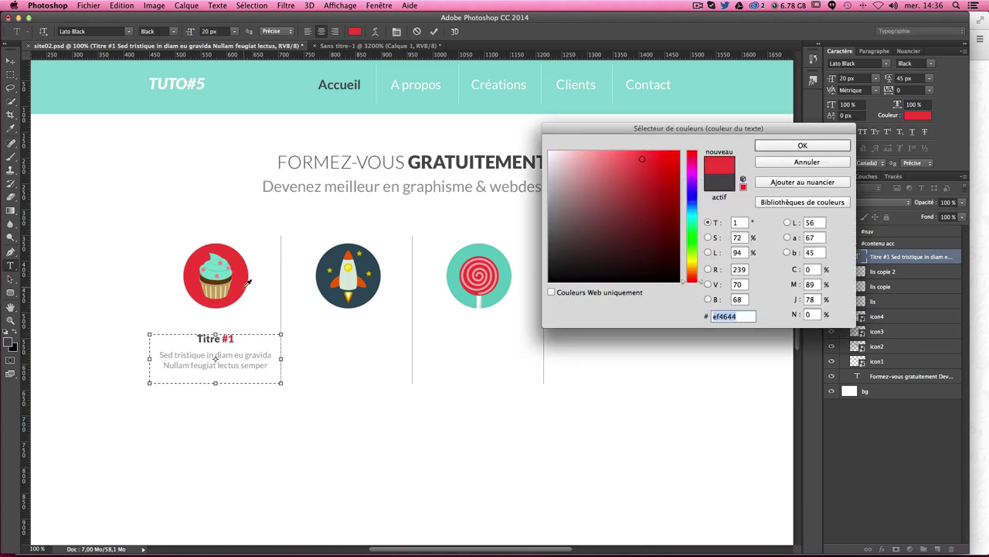
key(Return)
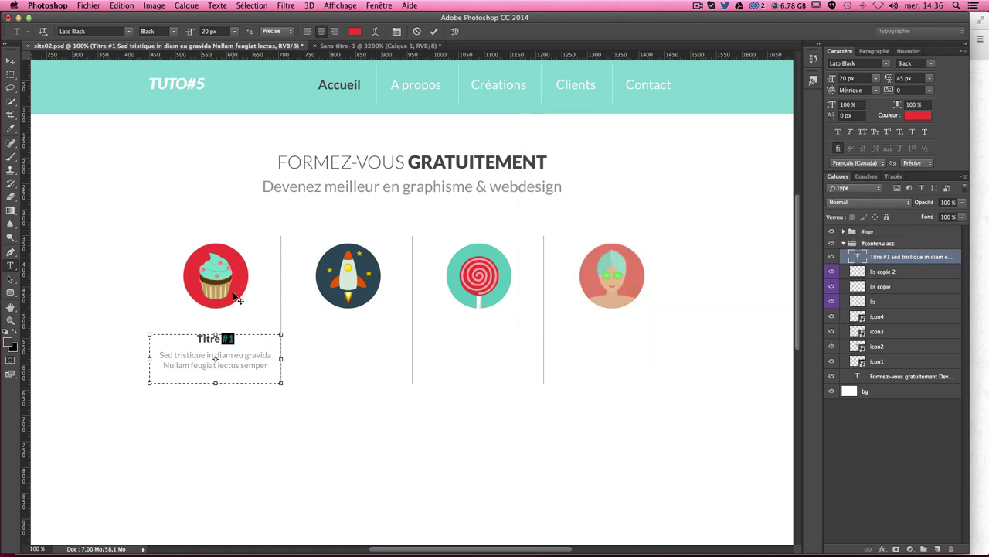
click(10, 62)
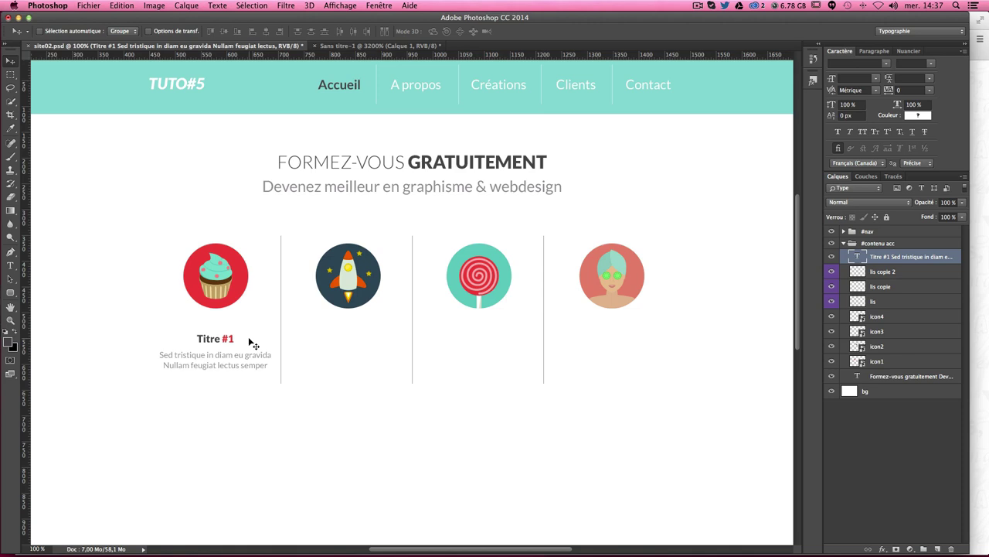
Step: Show the guides, trial-copy the Titre #1 block to column two, undo it, and zoom in
key(ctrl+semicolon)
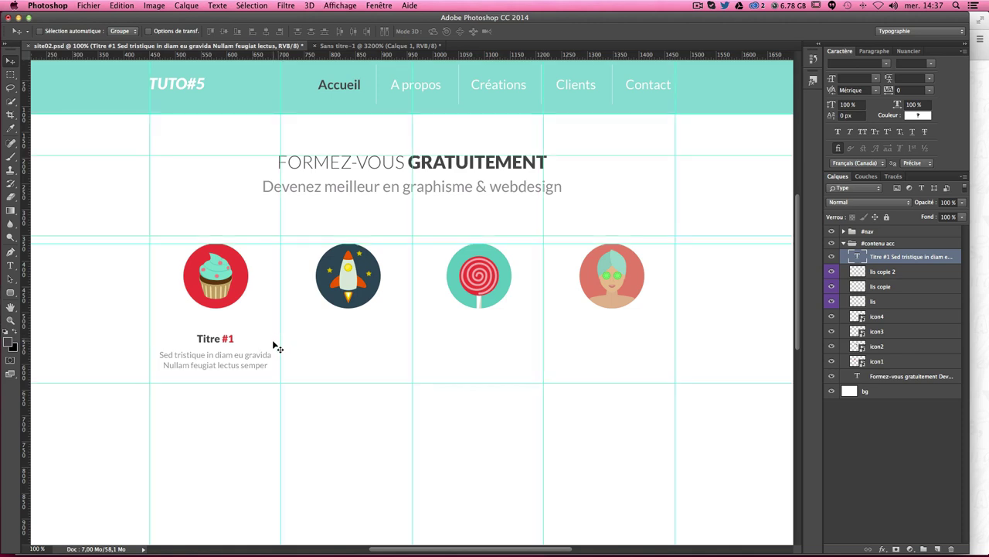
drag(240, 354, 371, 355)
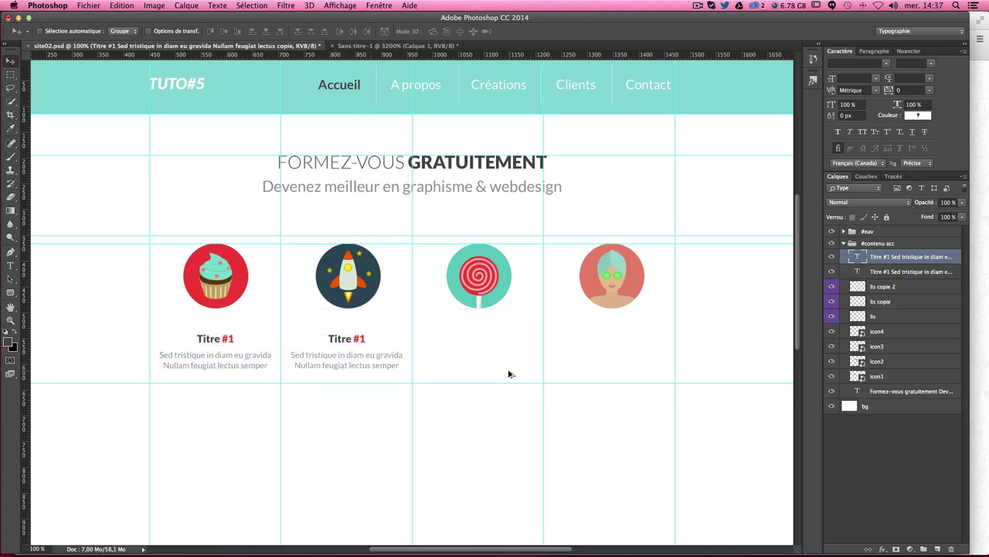
key(ctrl+z)
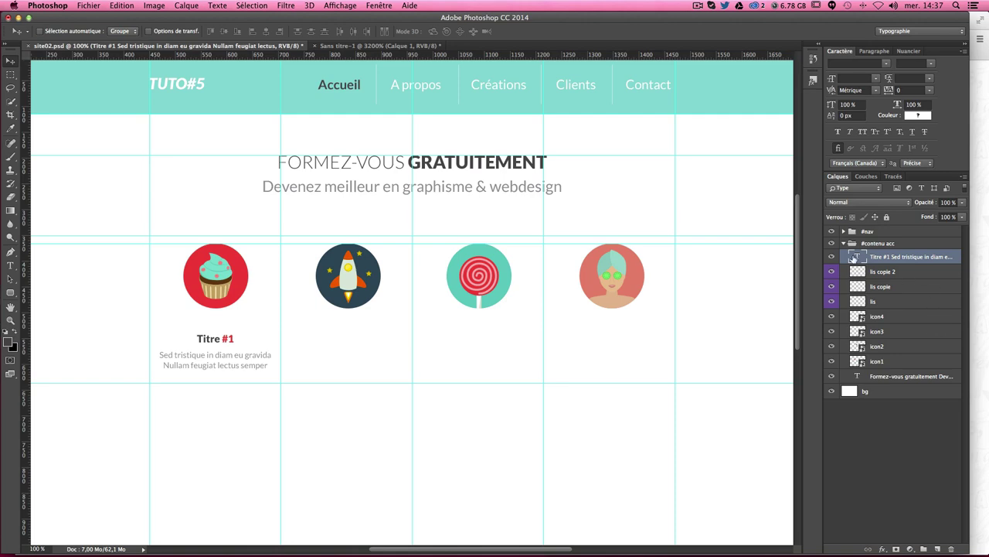
double_click(857, 256)
key(Escape)
key(ctrl+plus)
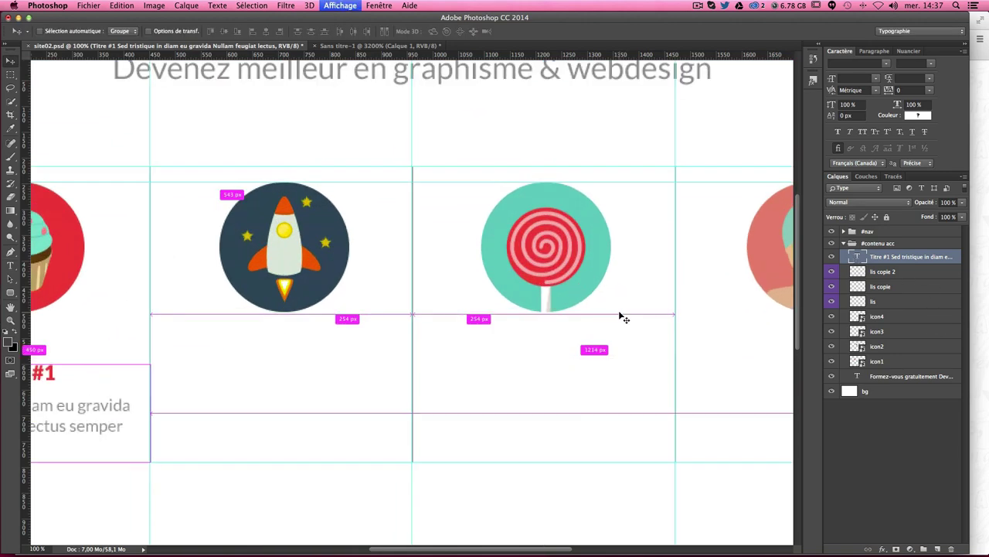
key(ctrl+plus)
key(ctrl+plus)
scroll(528, 334, left, 5)
scroll(528, 334, left, 10)
scroll(529, 334, down, 2)
key(ctrl+r)
scroll(683, 309, left, 4)
scroll(682, 309, down, 2)
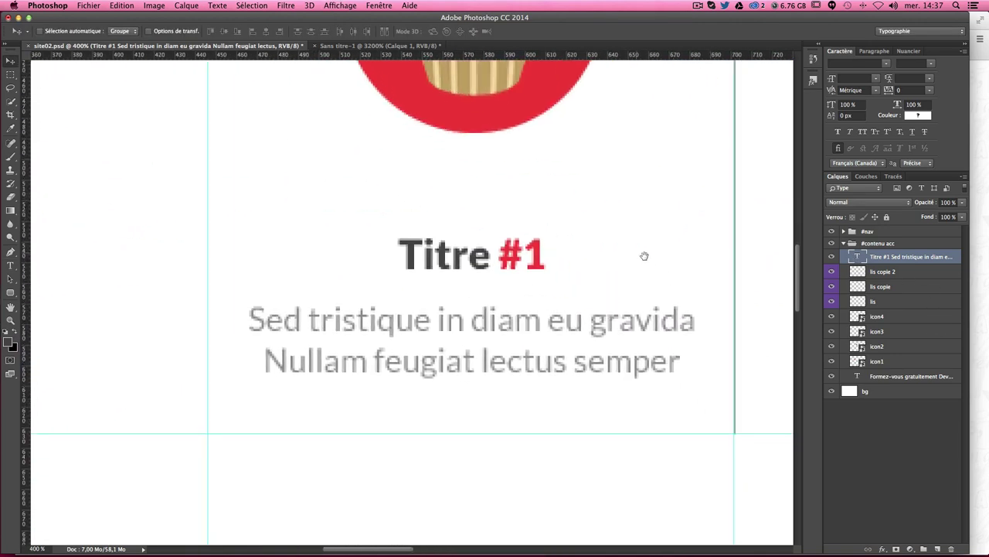
Step: Widen the Titre #1 text box to about 255 px across the first column
double_click(853, 263)
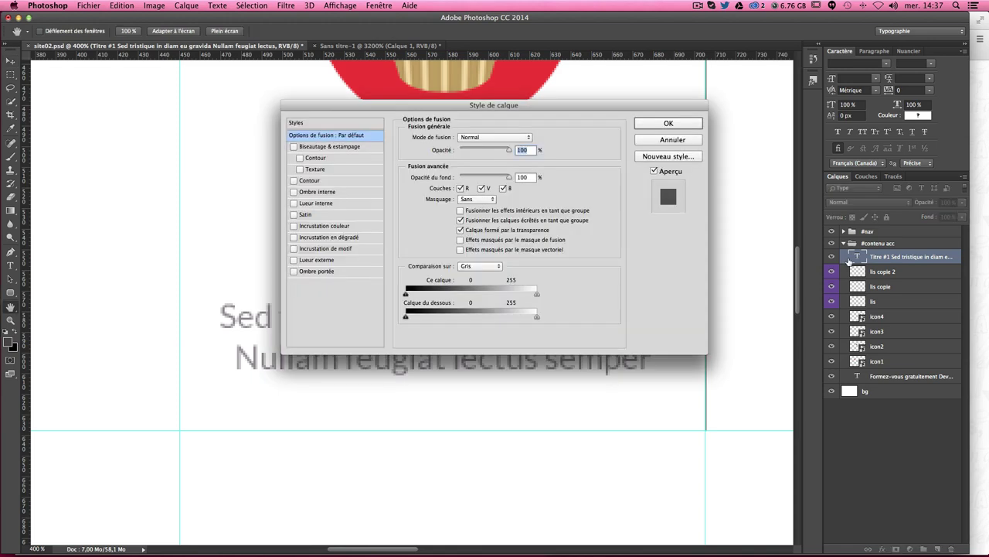
key(Escape)
double_click(857, 256)
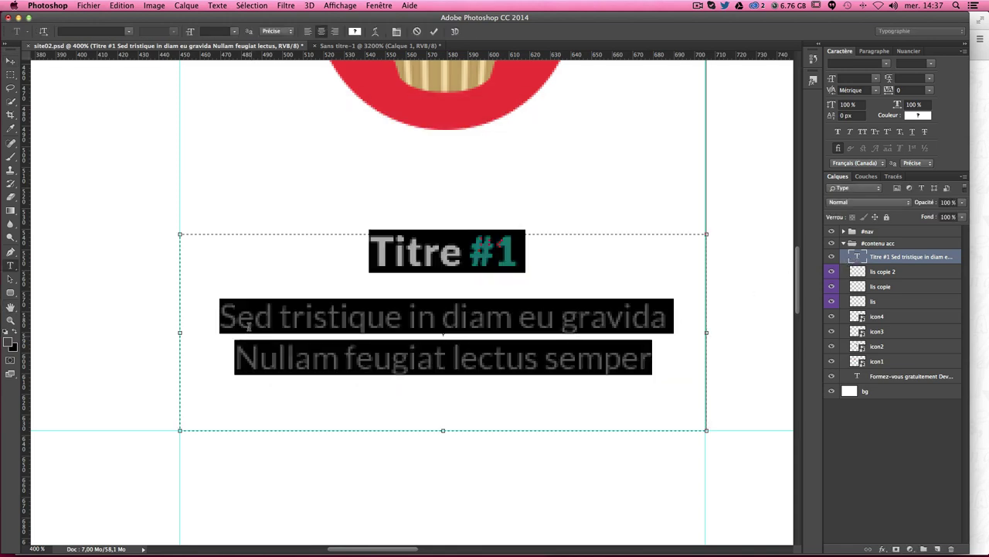
drag(180, 333, 177, 334)
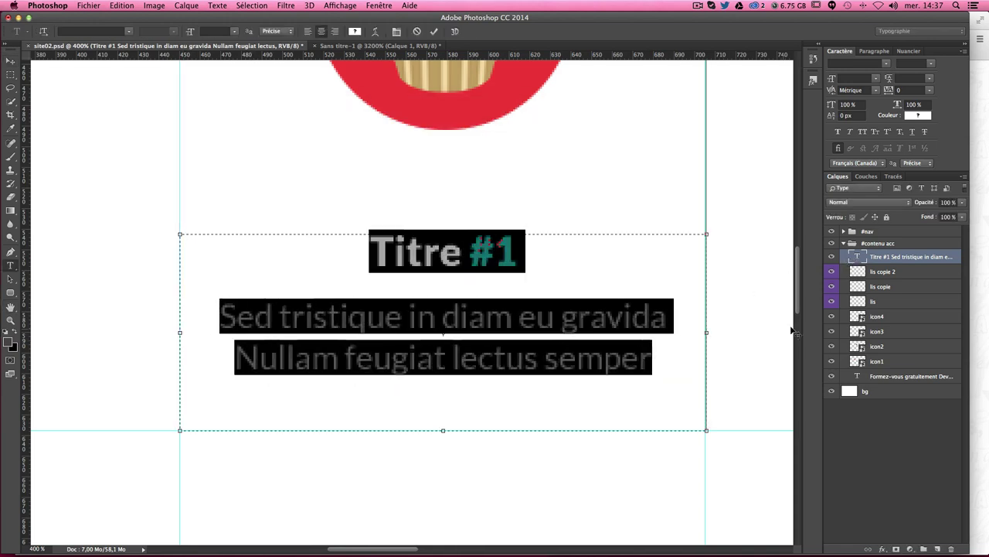
drag(706, 333, 704, 334)
key(ctrl+Return)
key(v)
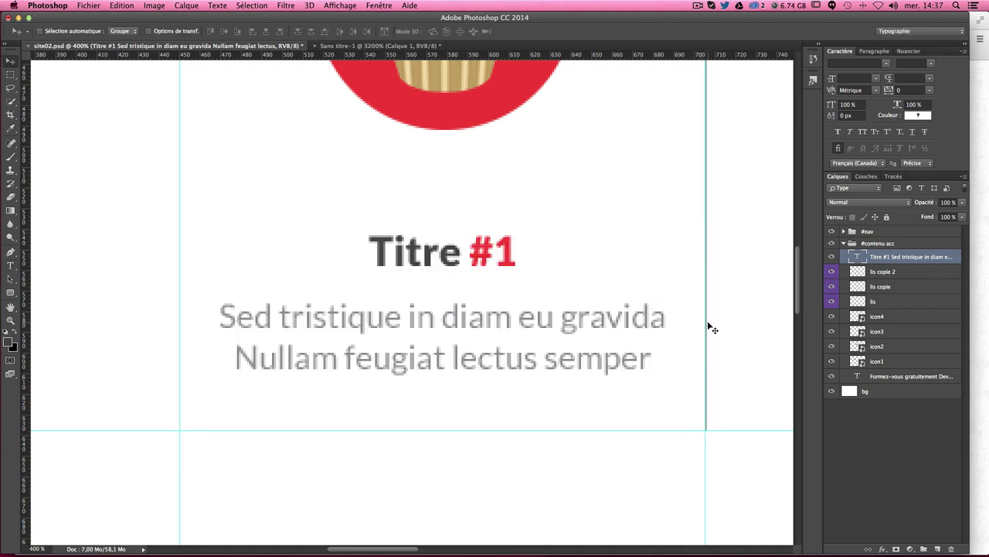
key(ctrl+minus)
key(ctrl+minus)
key(ctrl+minus)
key(ctrl+minus)
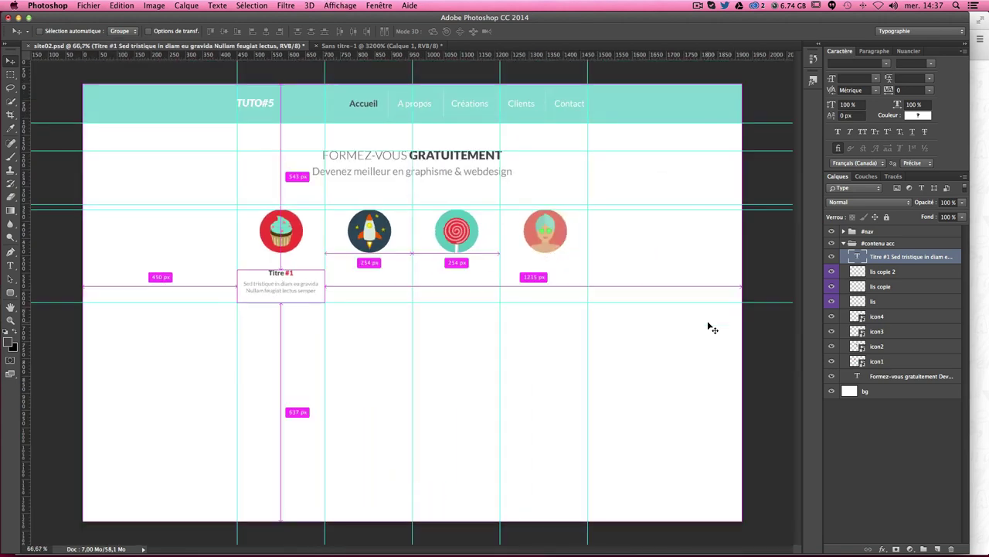
key(ctrl+plus)
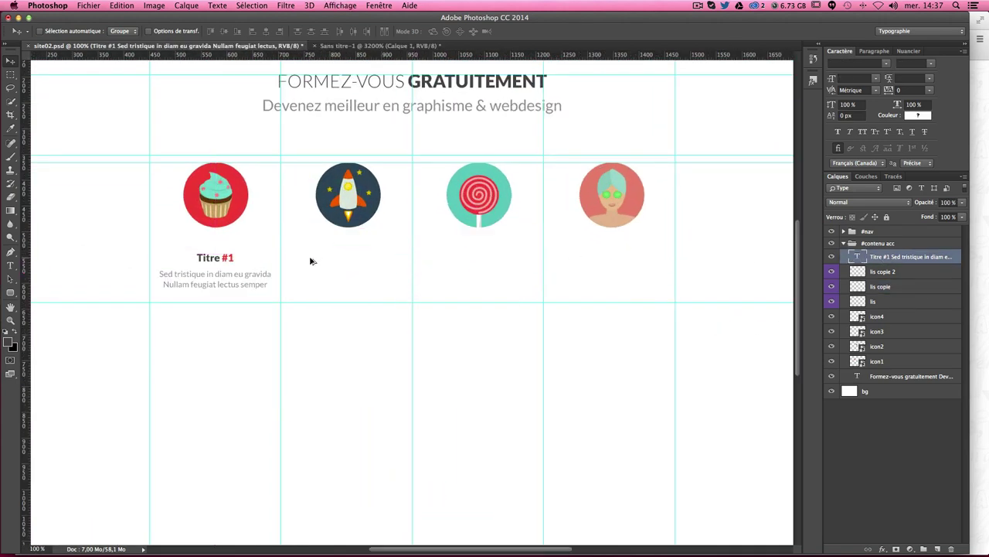
Step: Alt-drag copies of the Titre #1 block into the second and third icon columns
drag(310, 260, 441, 265)
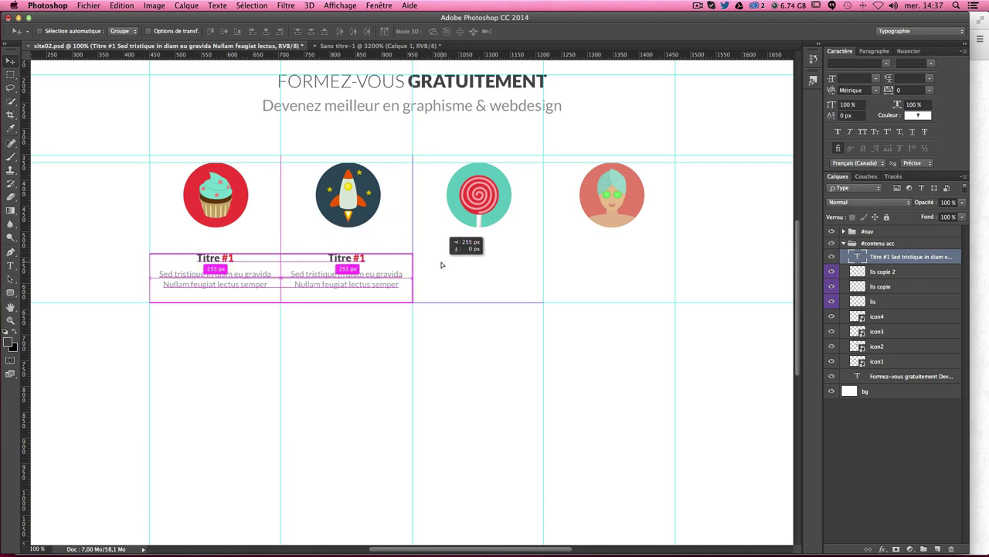
drag(441, 264, 441, 265)
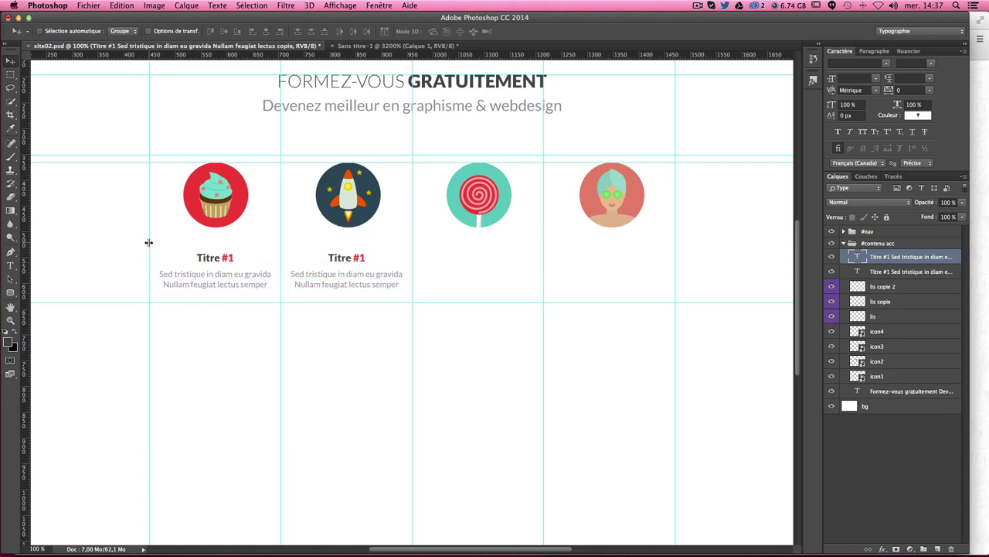
drag(364, 276, 493, 275)
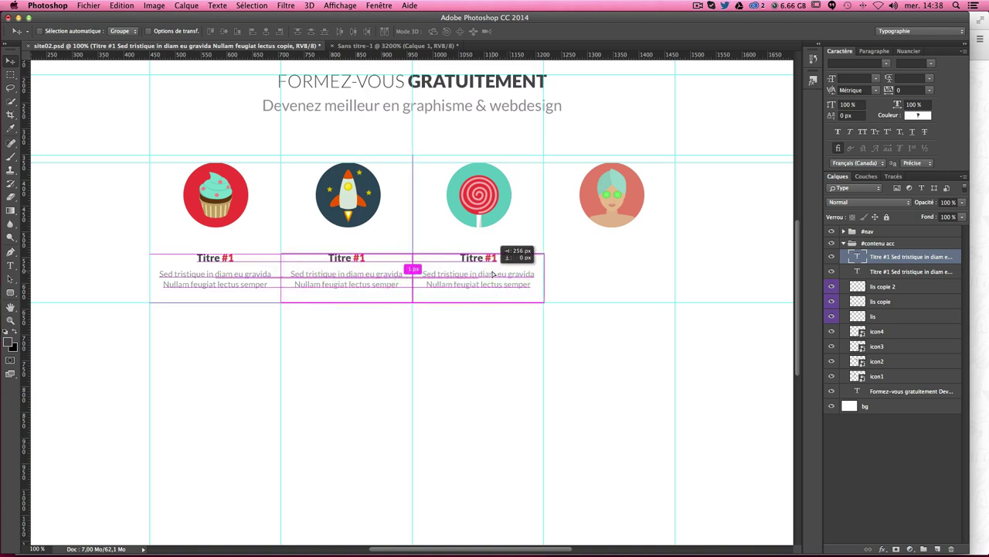
drag(493, 274, 577, 276)
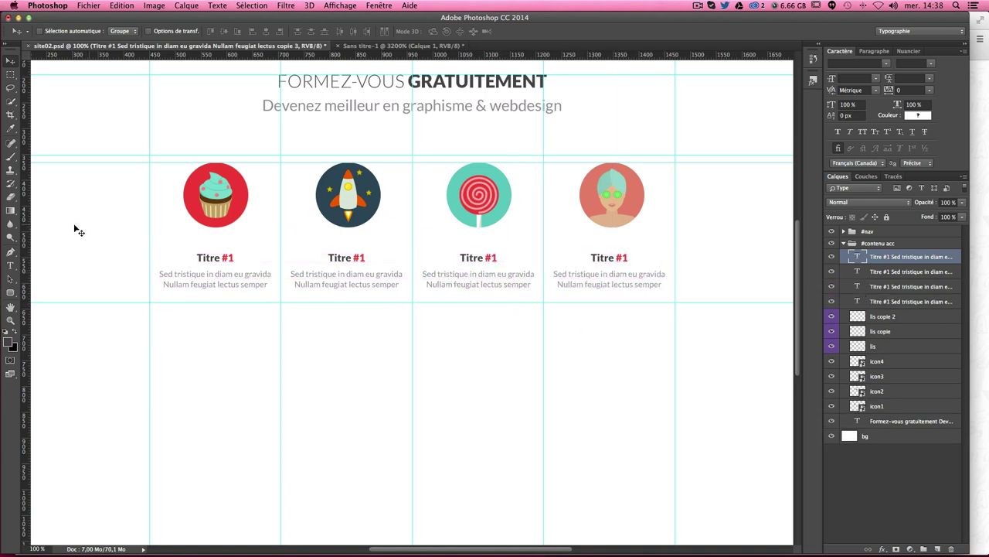
Step: Colour the second title's number in the rocket's dark blue
click(10, 265)
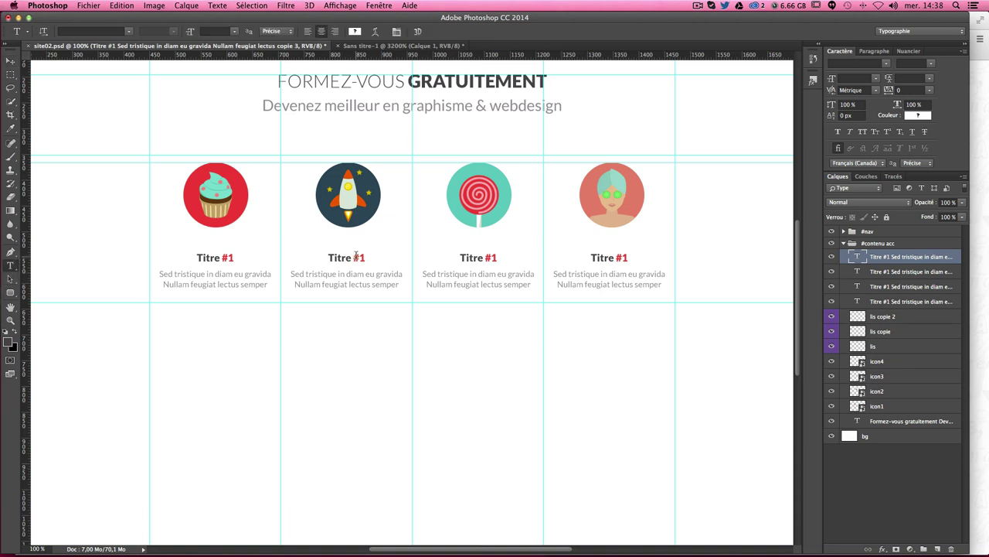
drag(358, 257, 365, 257)
text(2)
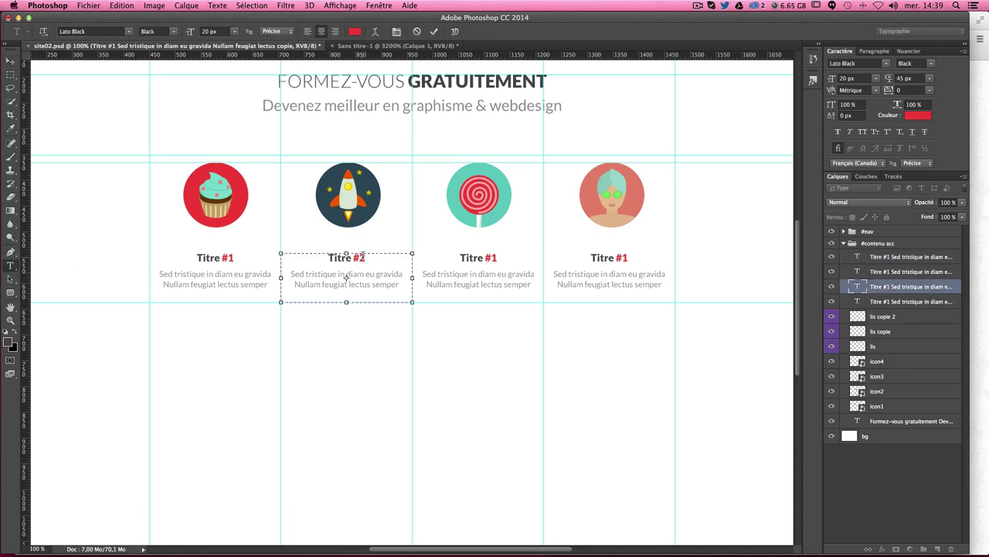
key(shift+Left)
key(shift+Left)
click(914, 116)
click(372, 179)
key(Return)
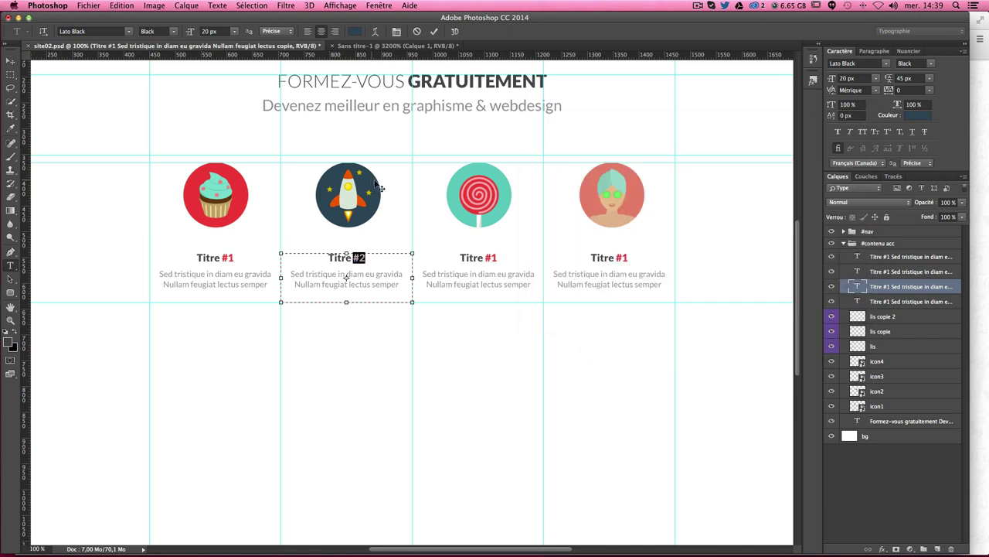
click(10, 253)
Step: Change the third title to Titre #3 with the number in the lollipop's teal
click(14, 266)
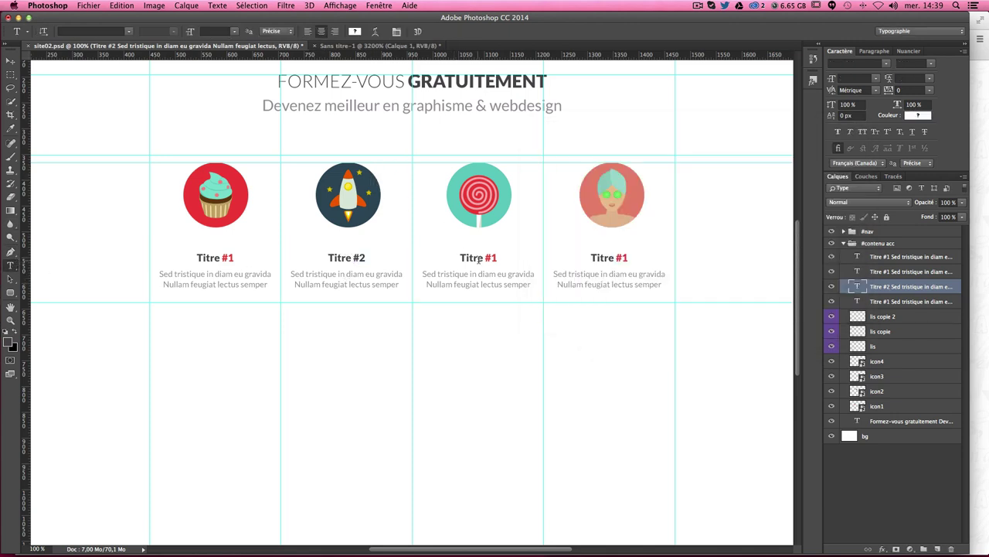
double_click(489, 256)
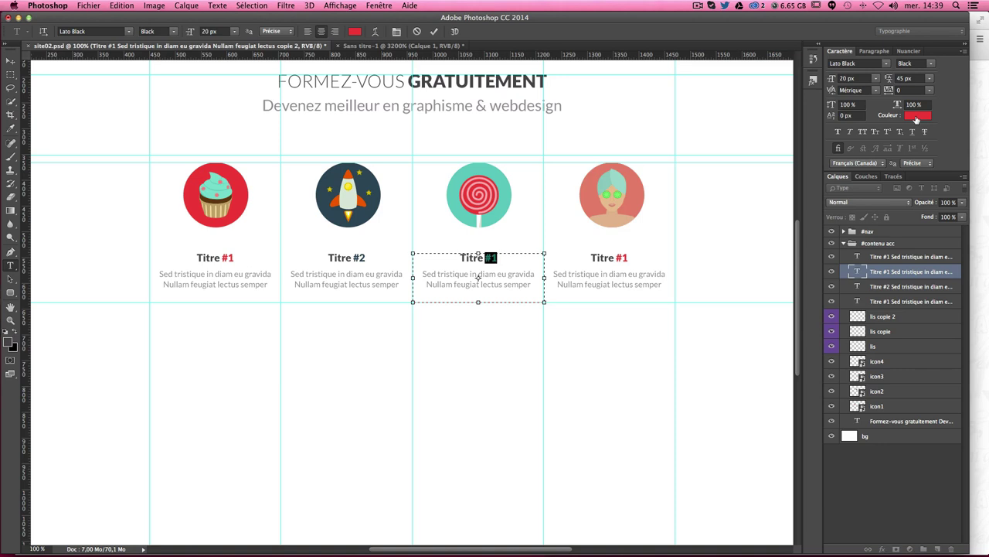
click(916, 116)
click(503, 201)
key(Return)
key(shift+Left)
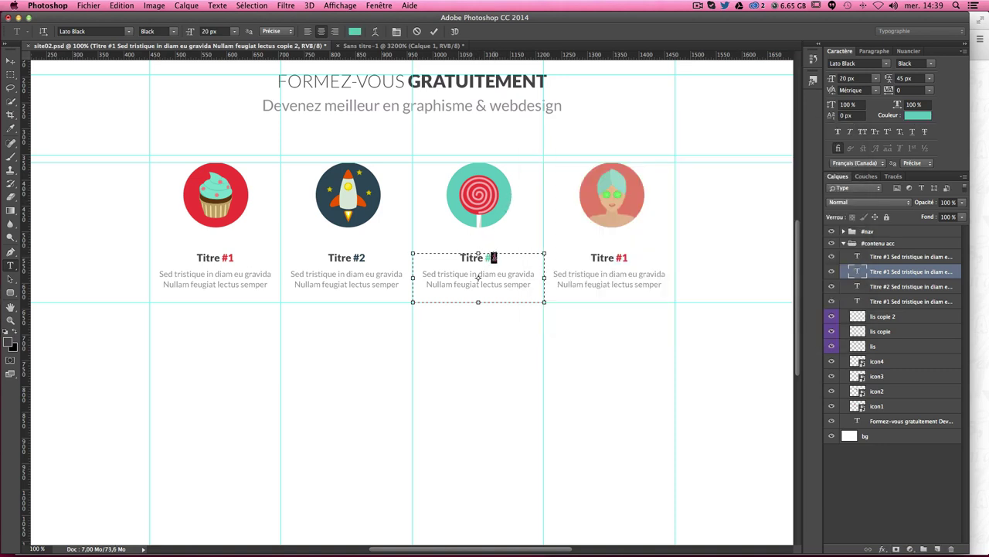
text(3)
key(ctrl+Return)
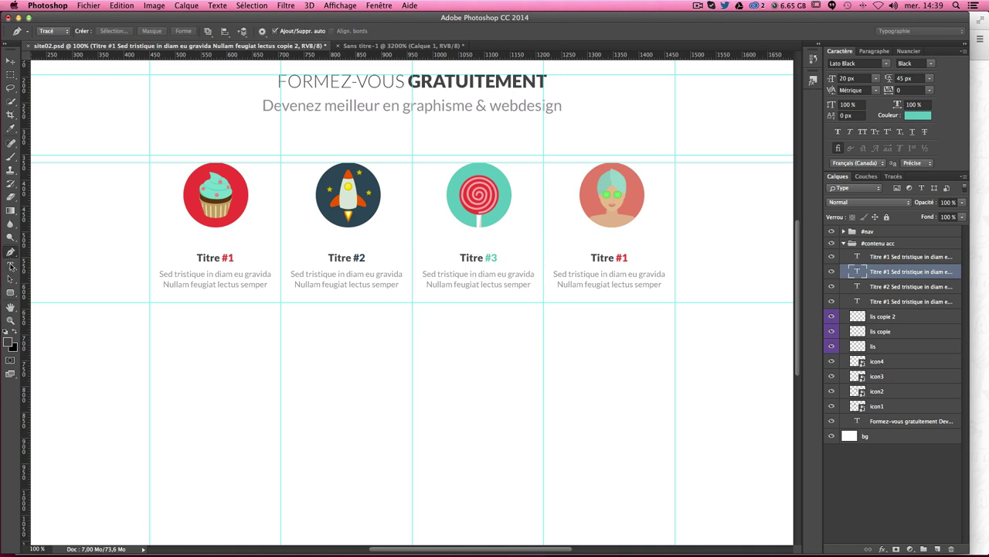
Step: Change the fourth title to Titre #4 with the number in the face icon's salmon
double_click(621, 257)
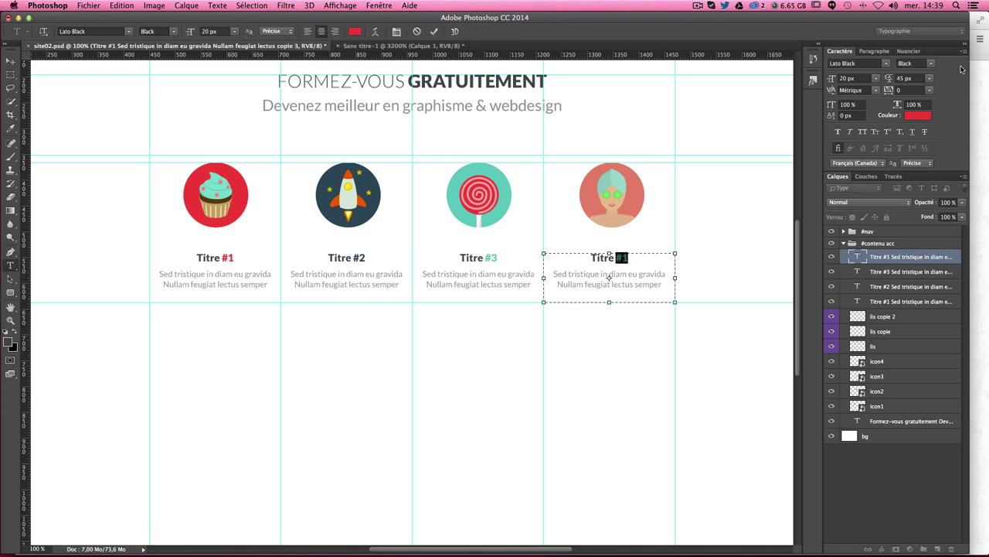
click(917, 116)
drag(615, 123, 717, 305)
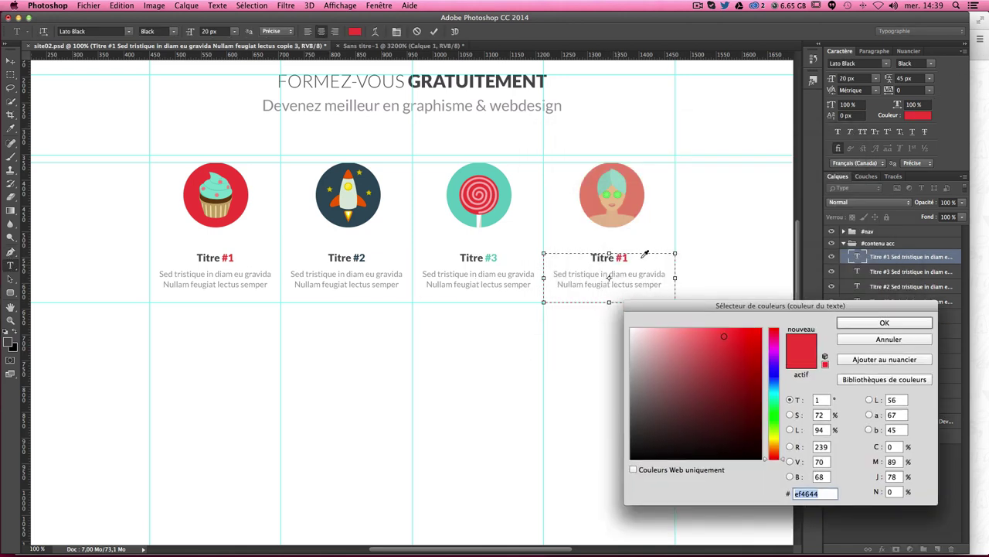
click(637, 204)
key(Return)
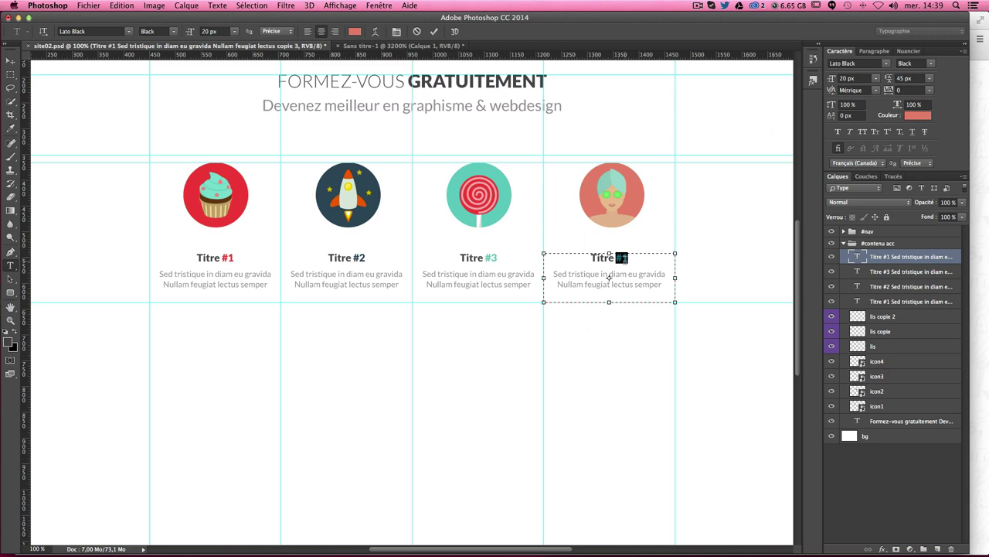
click(648, 254)
key(shift+Left)
text(4)
click(10, 60)
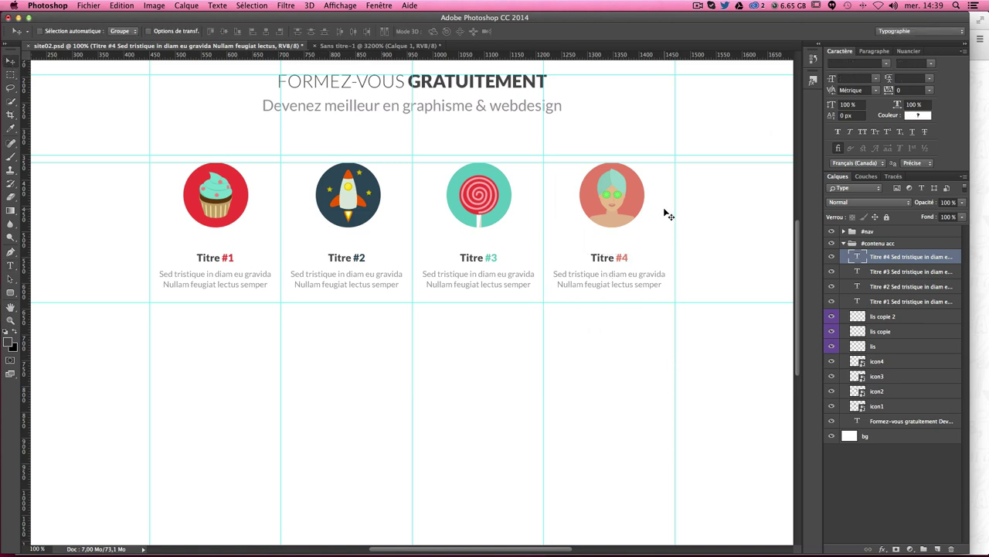
click(890, 316)
Step: Select the icon1–icon4 layers together and check their spacing with guides toggled
click(881, 361)
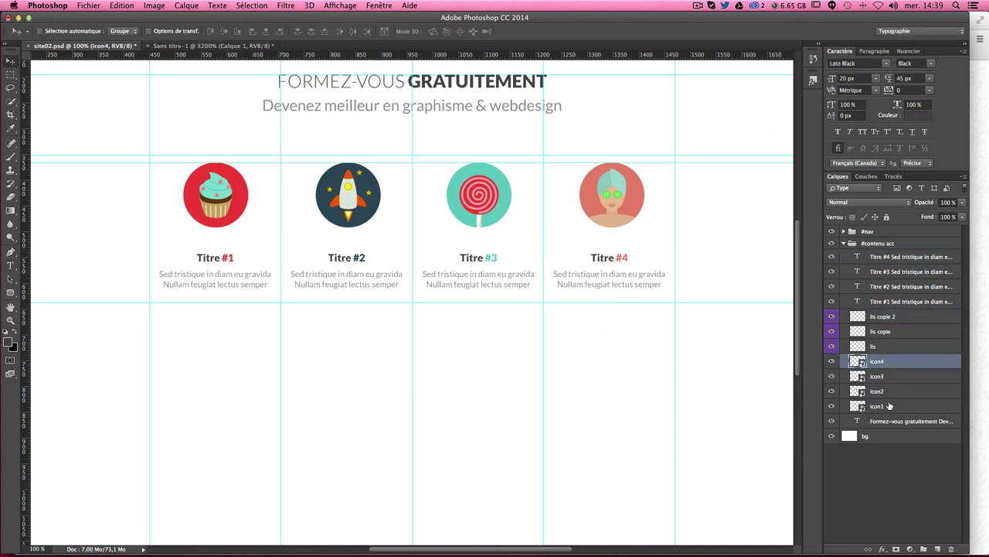
shift+click(890, 406)
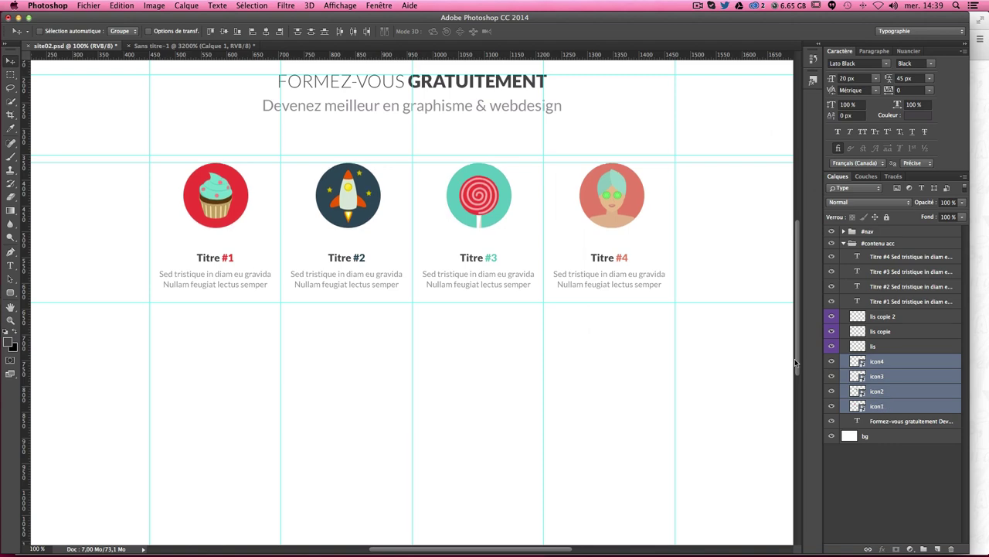
key(super+minus)
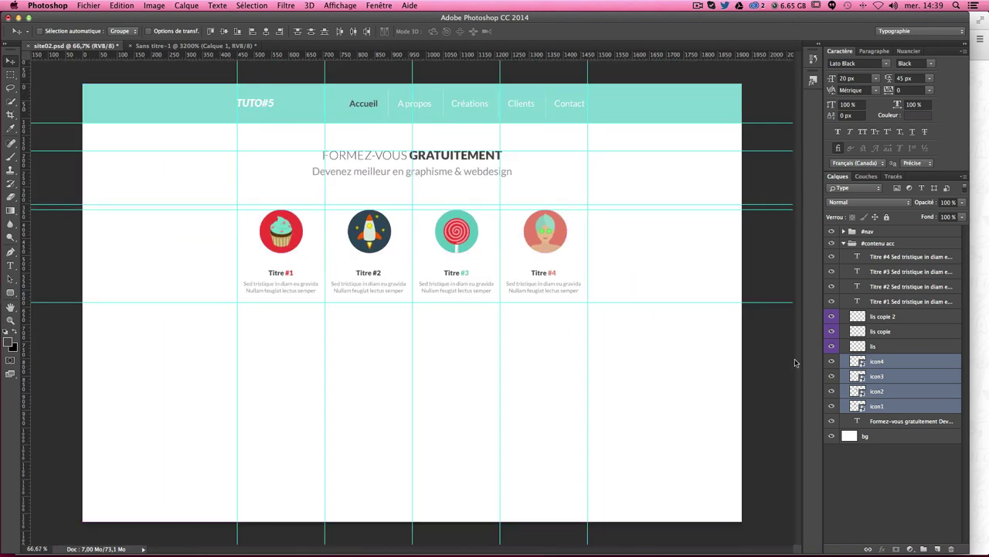
key(super+plus)
key(super+plus)
key(super+minus)
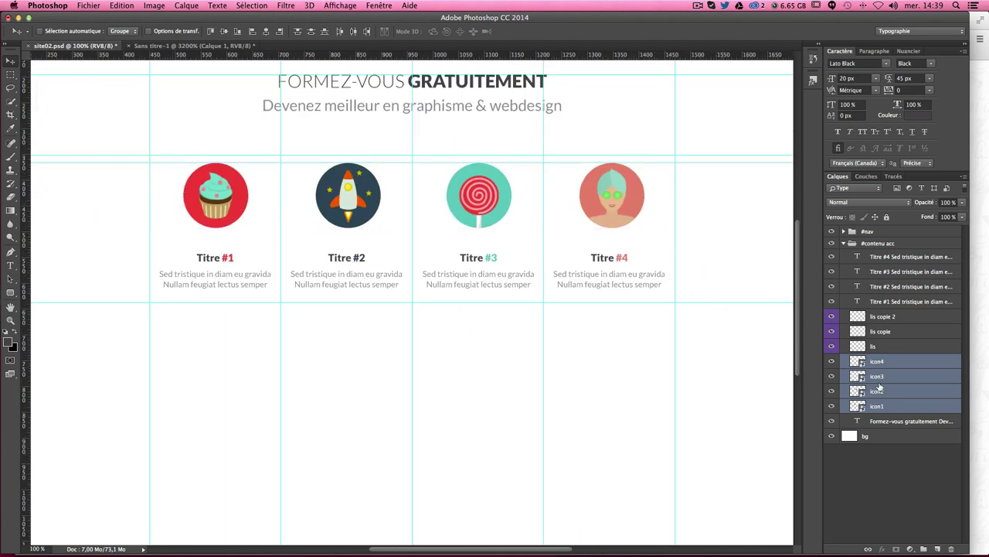
key(super+semicolon)
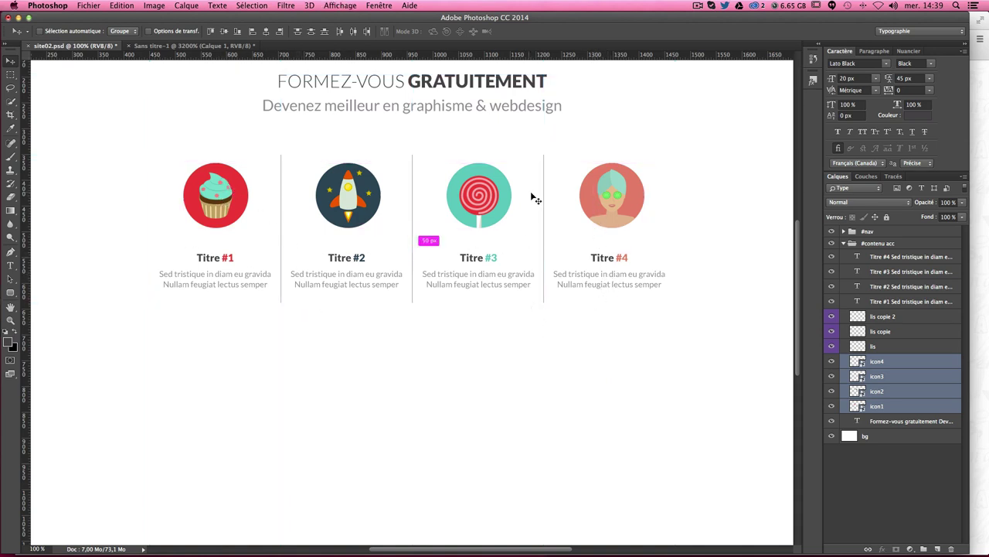
key(super+semicolon)
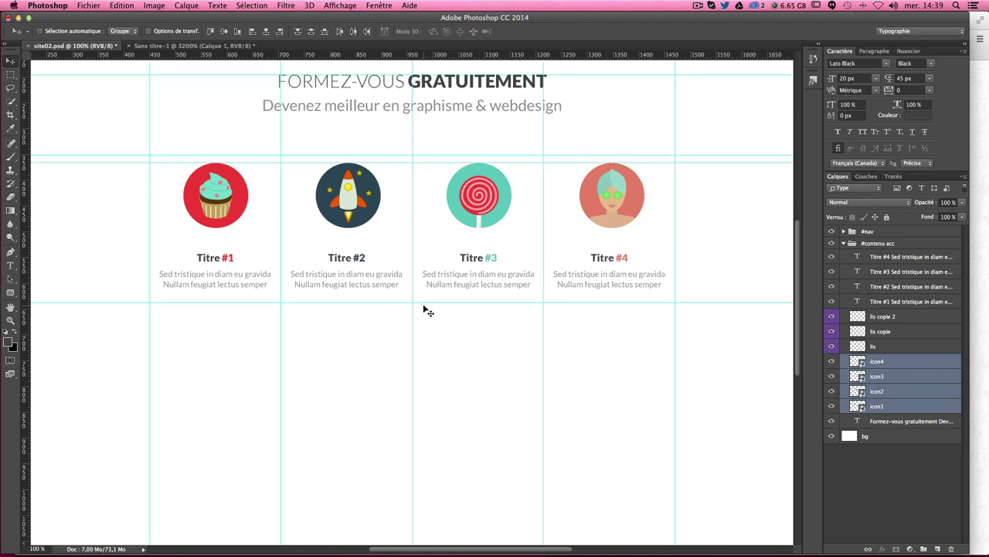
Step: Add a horizontal guide above the icon row, measured with a 30 px marquee square
click(11, 74)
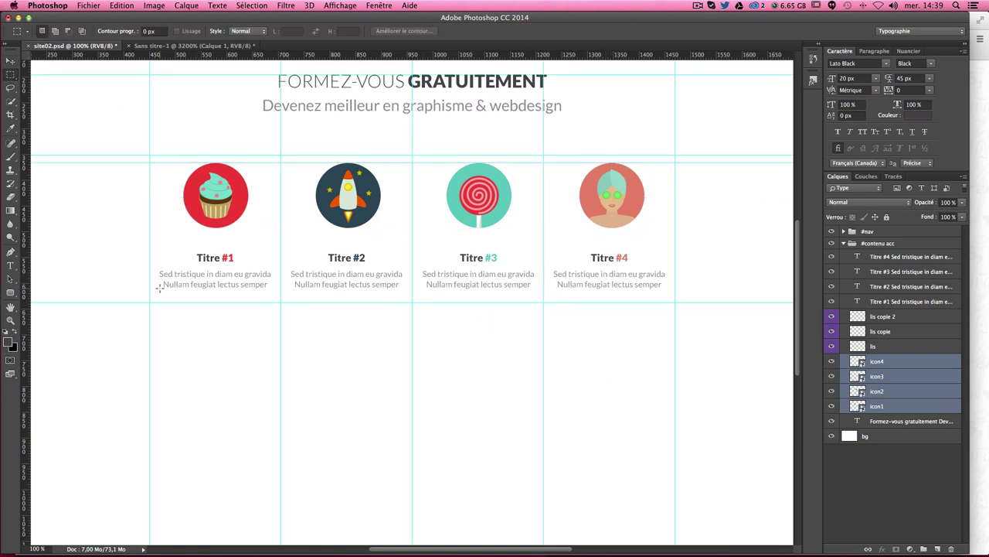
drag(159, 286, 191, 295)
click(236, 240)
drag(151, 155, 165, 167)
drag(100, 55, 116, 169)
key(ctrl+d)
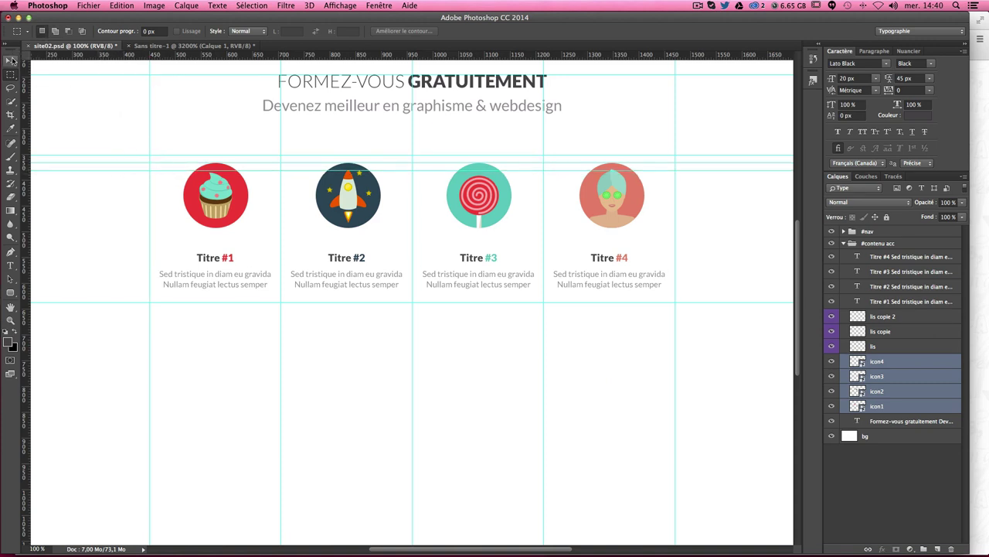
key(v)
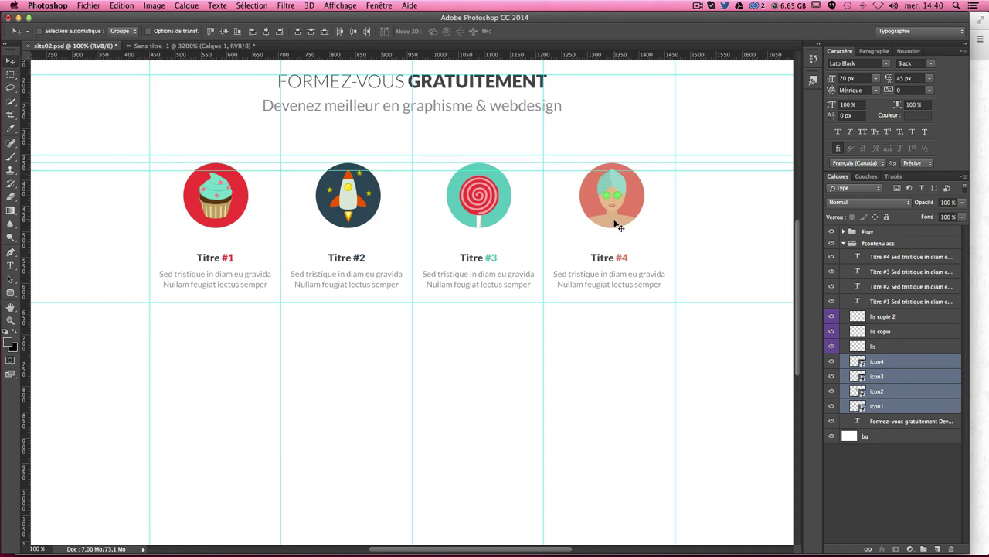
Step: Lower the four icons slightly and check the layout with guides hidden and shown
drag(614, 220, 616, 231)
key(shift+Up)
key(shift+Down)
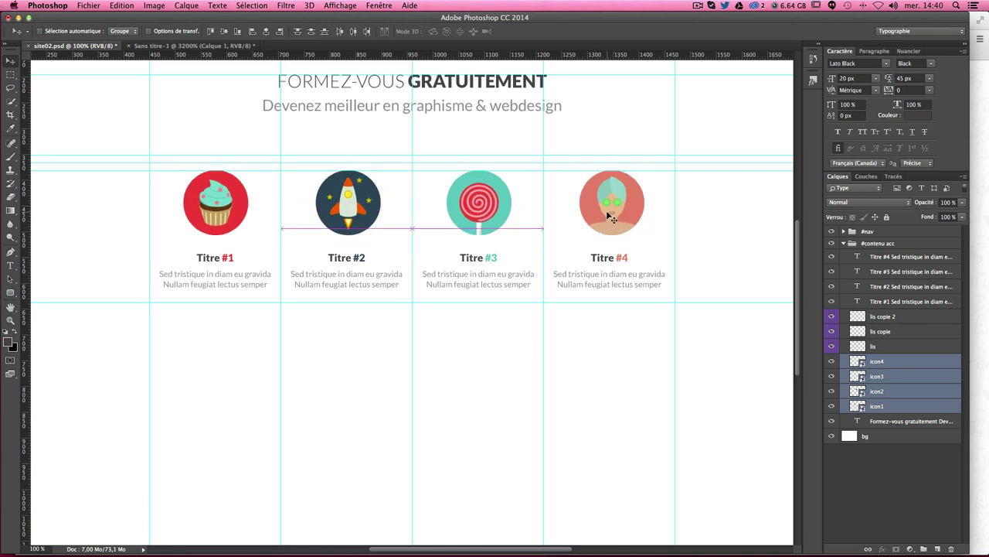
key(ctrl+z)
key(ctrl+z)
key(ctrl+z)
key(ctrl+z)
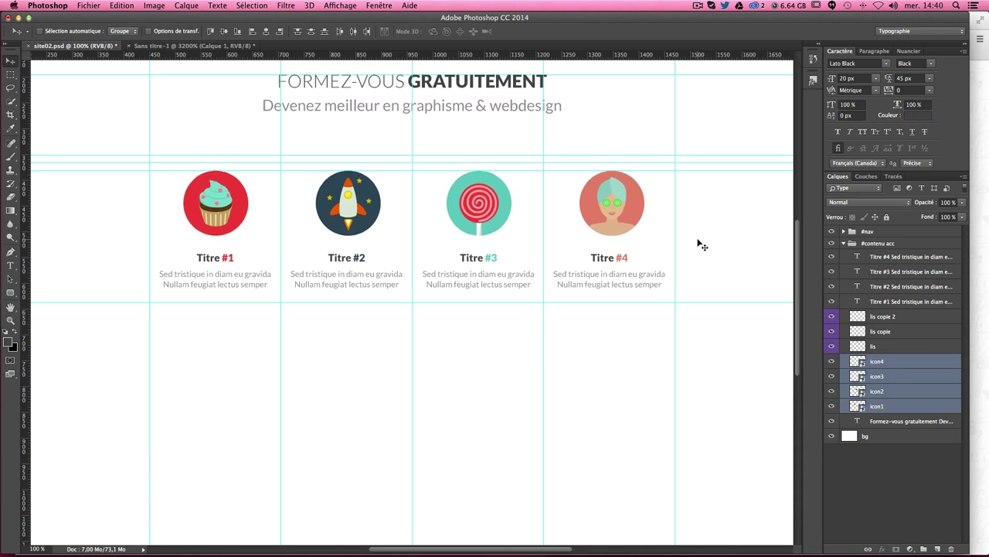
key(ctrl+semicolon)
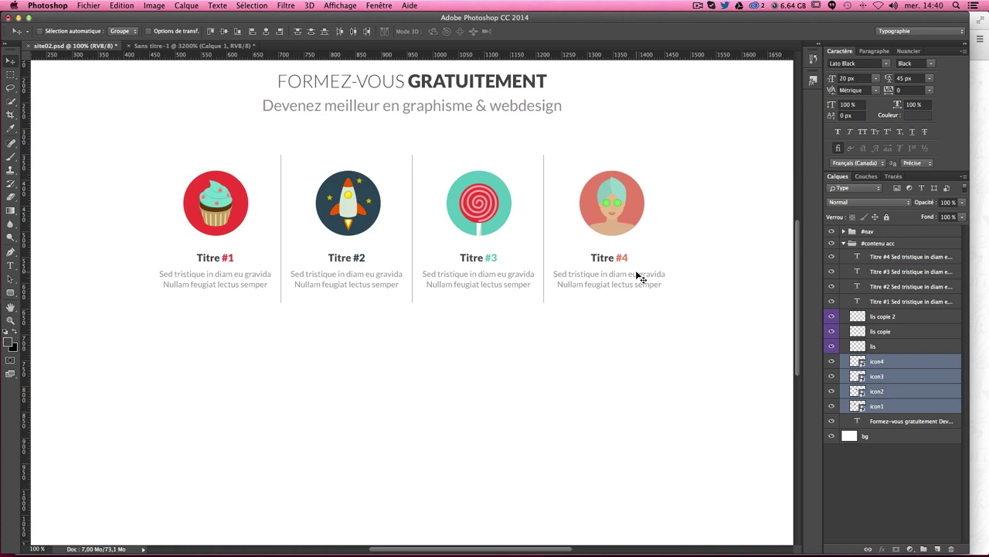
key(ctrl+semicolon)
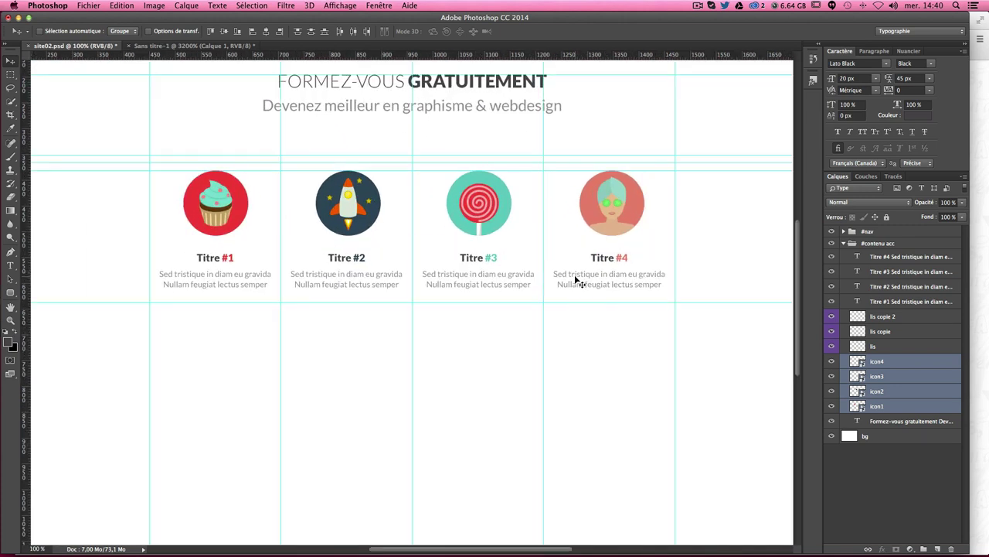
Step: Add a horizontal guide below the icon text row, measured with a marquee square
click(11, 74)
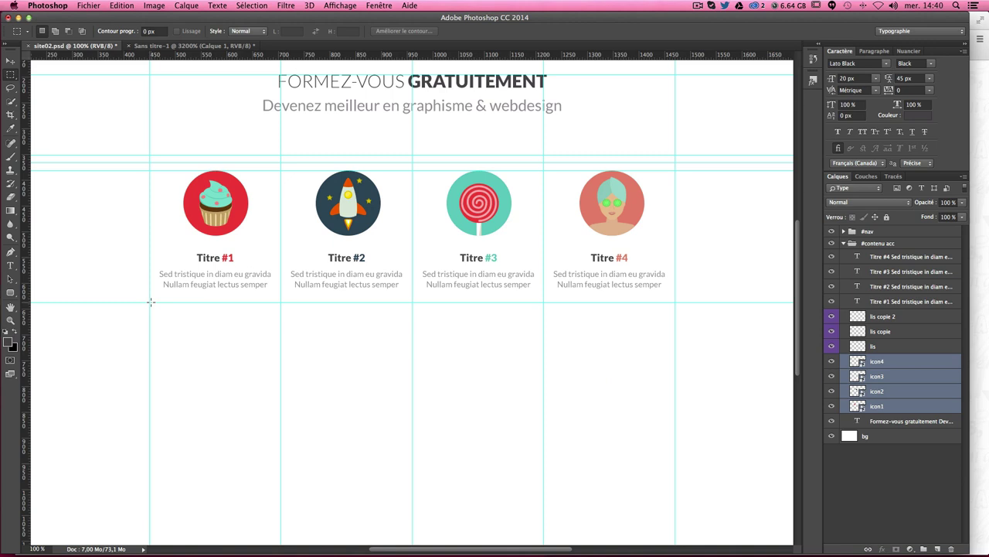
drag(149, 302, 175, 315)
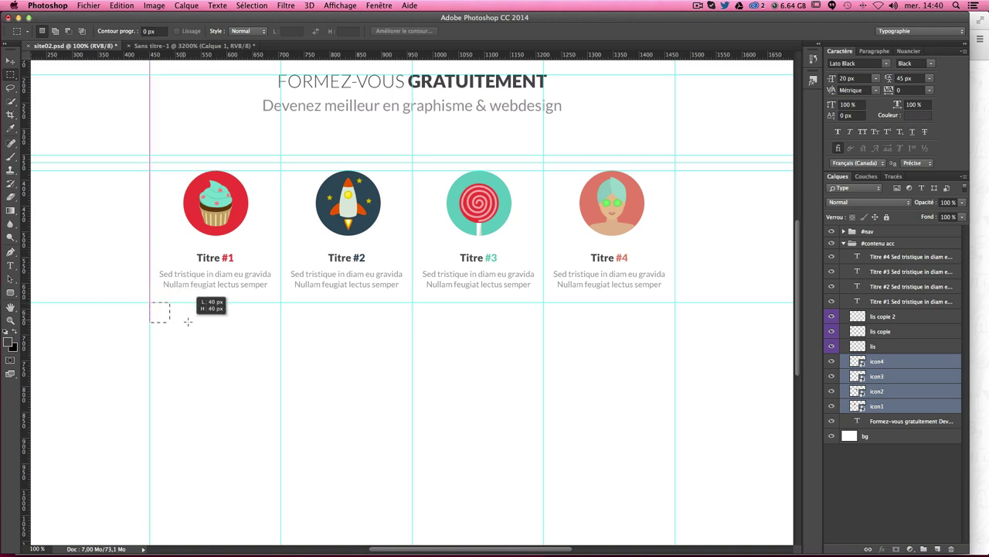
drag(176, 316, 253, 343)
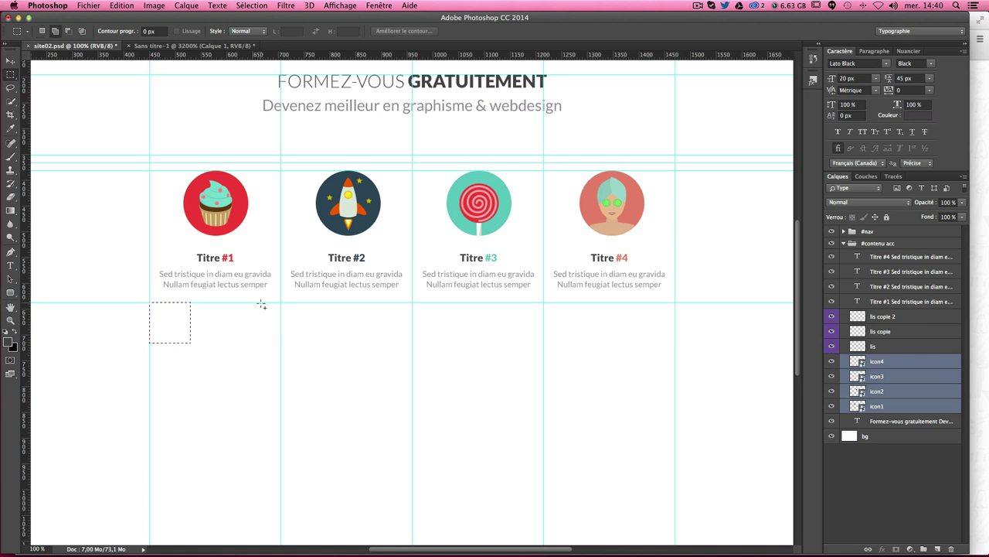
mouse_move(214, 59)
mouse_down()
mouse_move(247, 331)
mouse_move(243, 343)
mouse_move(154, 342)
mouse_up()
click(193, 342)
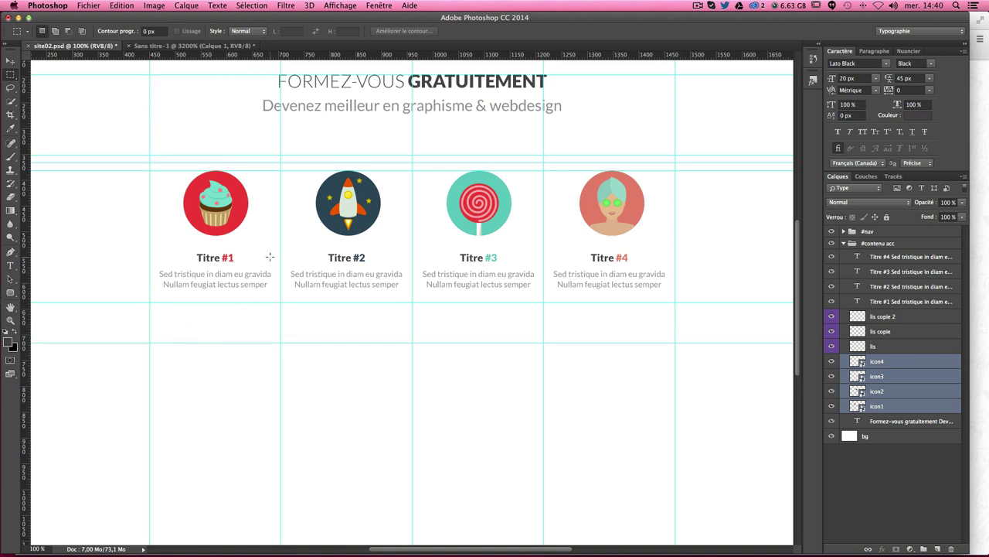
Step: Zoom out to the whole page and collapse the #contenu acc layer group
scroll(270, 257, down, 2)
scroll(269, 257, down, 1)
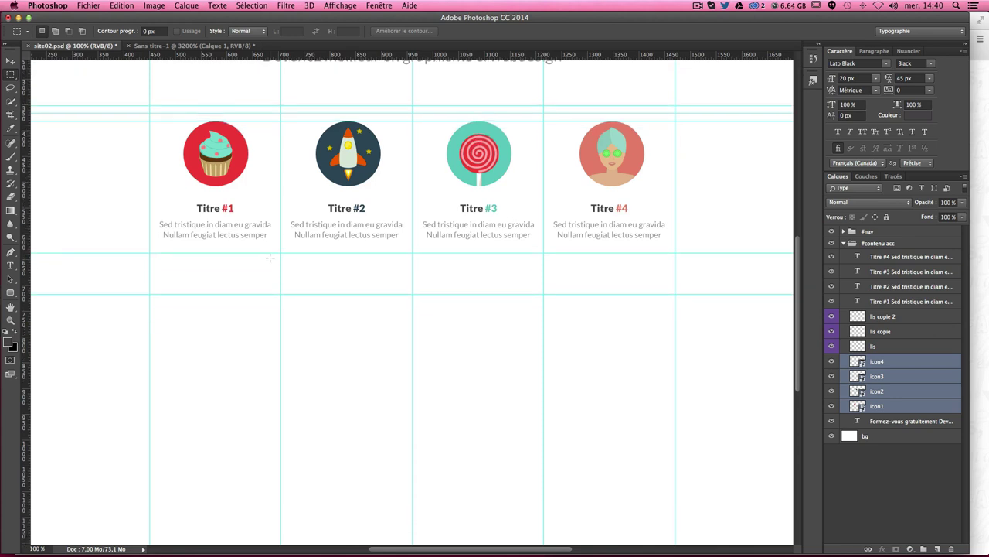
scroll(269, 257, down, 1)
scroll(269, 257, down, 1)
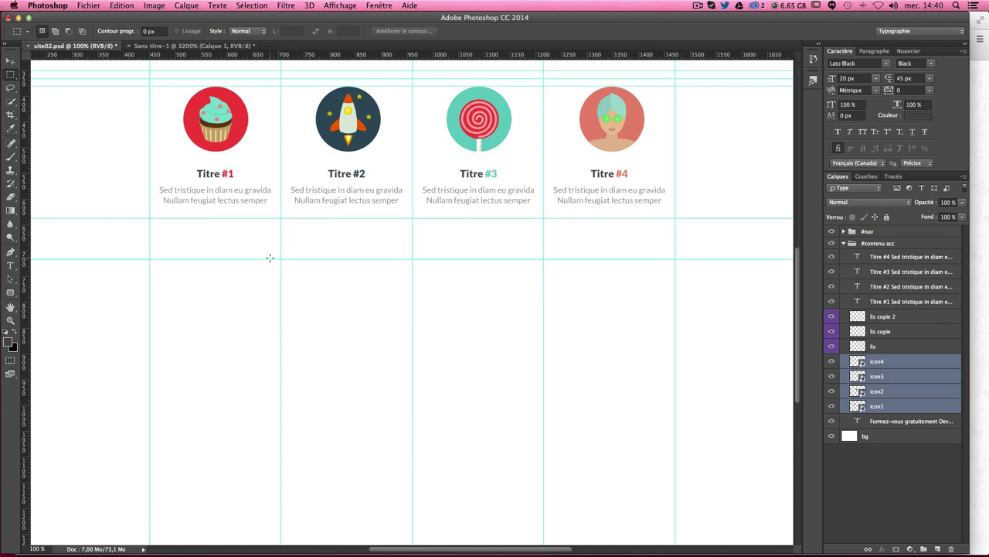
key(ctrl+minus)
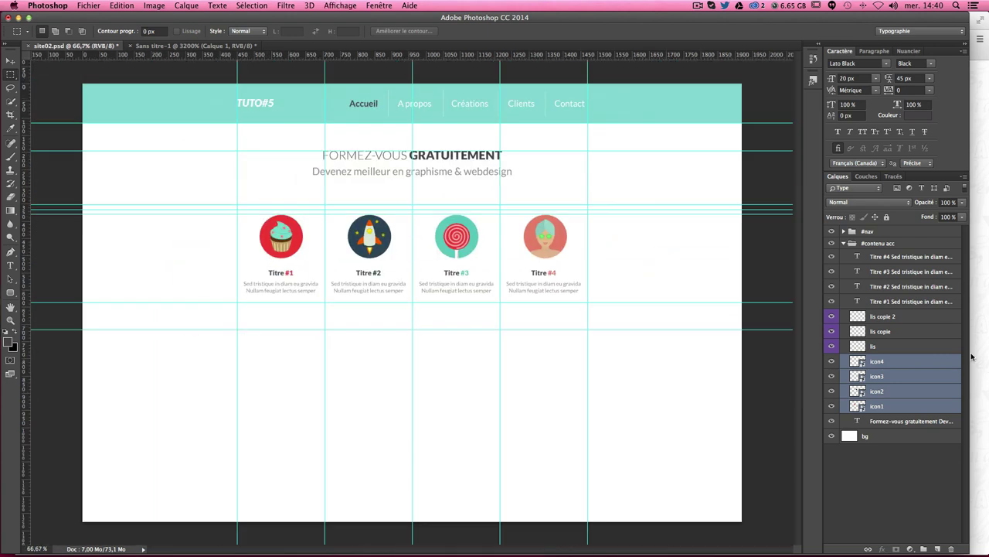
click(843, 243)
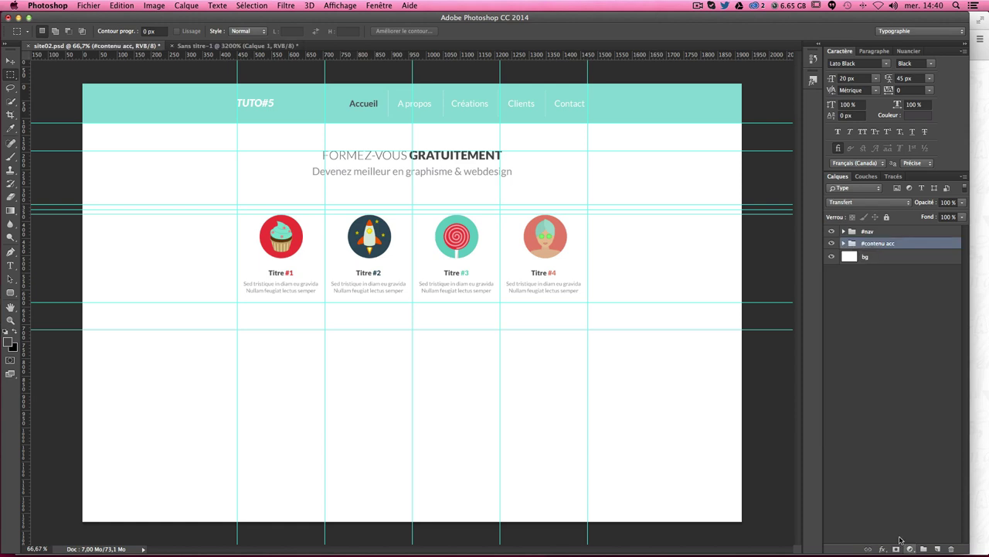
Step: Create a new layer group named #contenu acc2
click(924, 549)
double_click(875, 244)
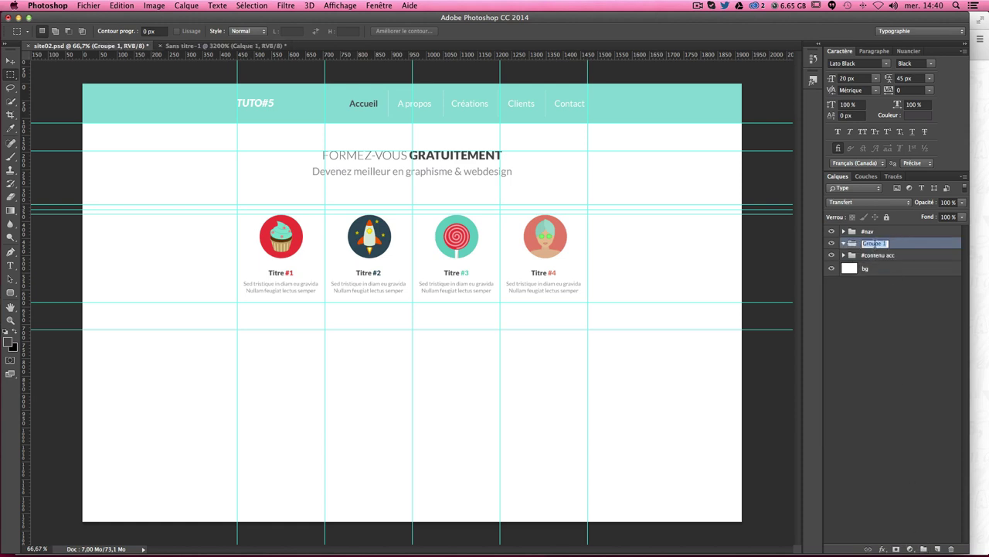
text(#contenu acc2)
key(Return)
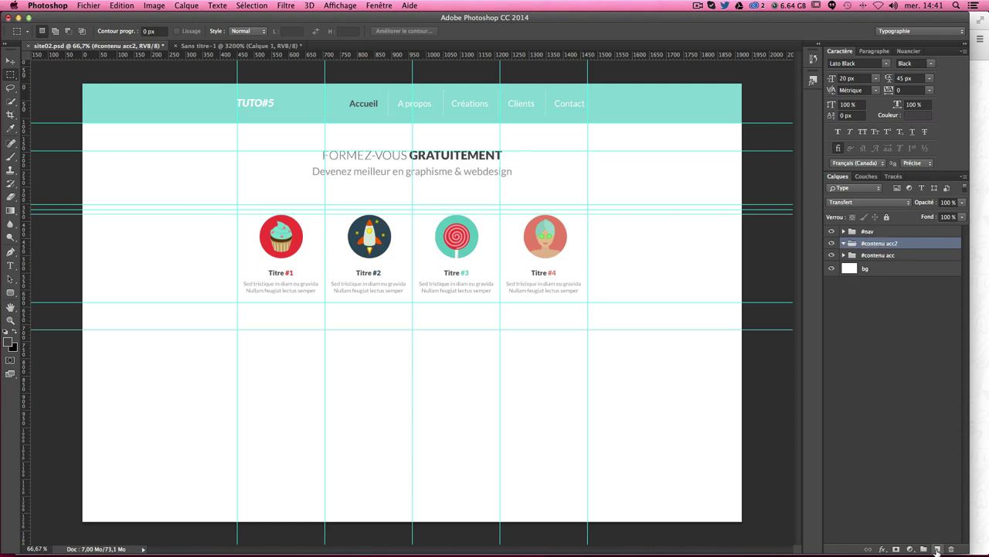
Step: Add an empty layer named bg and select the full-width area below the icons
click(938, 549)
double_click(882, 258)
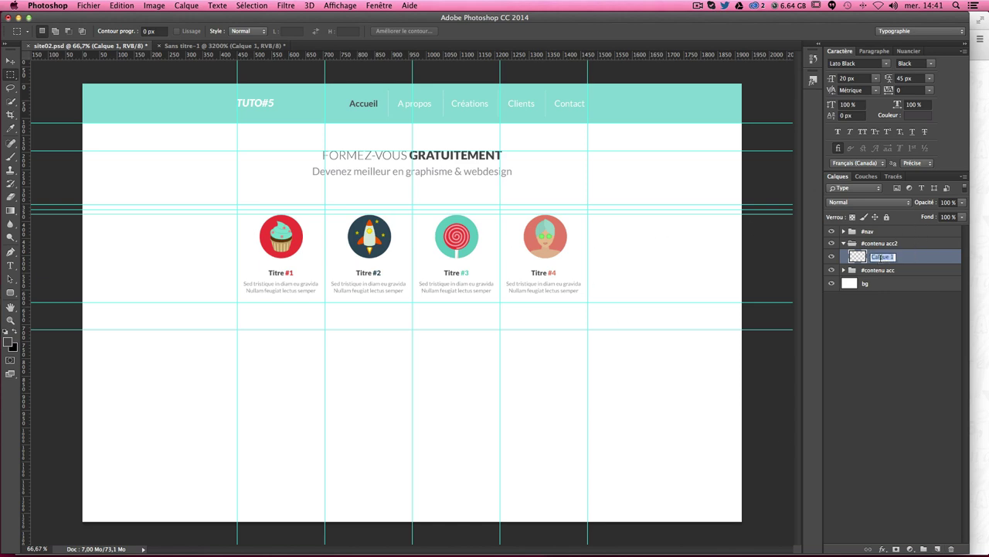
text(bg)
key(Return)
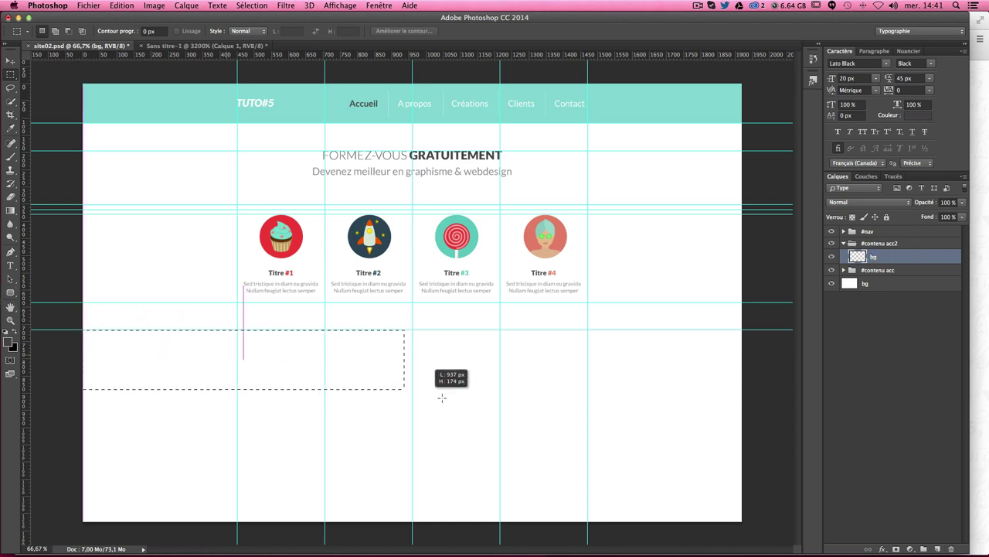
mouse_move(170, 345)
mouse_down()
mouse_move(762, 532)
mouse_move(758, 513)
mouse_up()
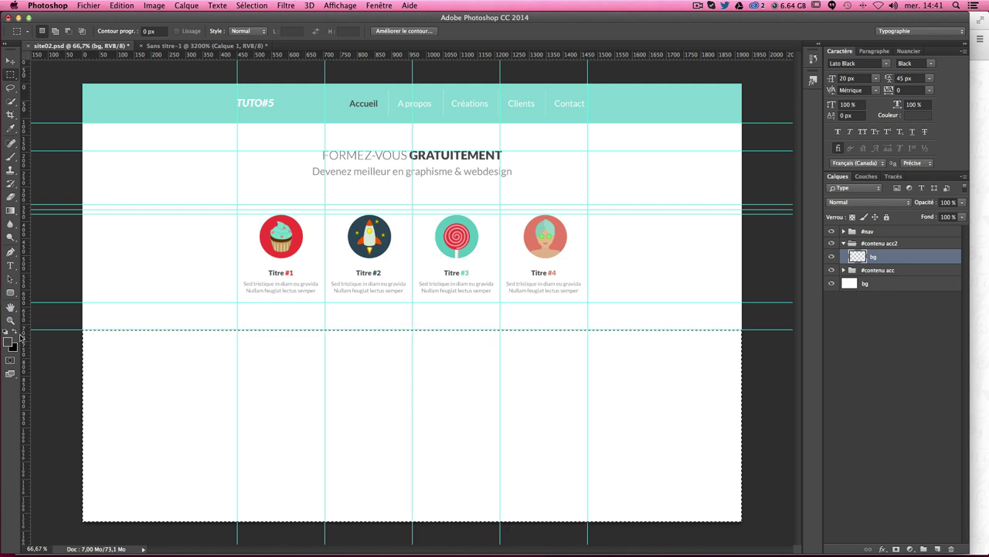
Step: Set the foreground to f1f1f1, fill the lower selection on bg with it, and deselect
click(11, 342)
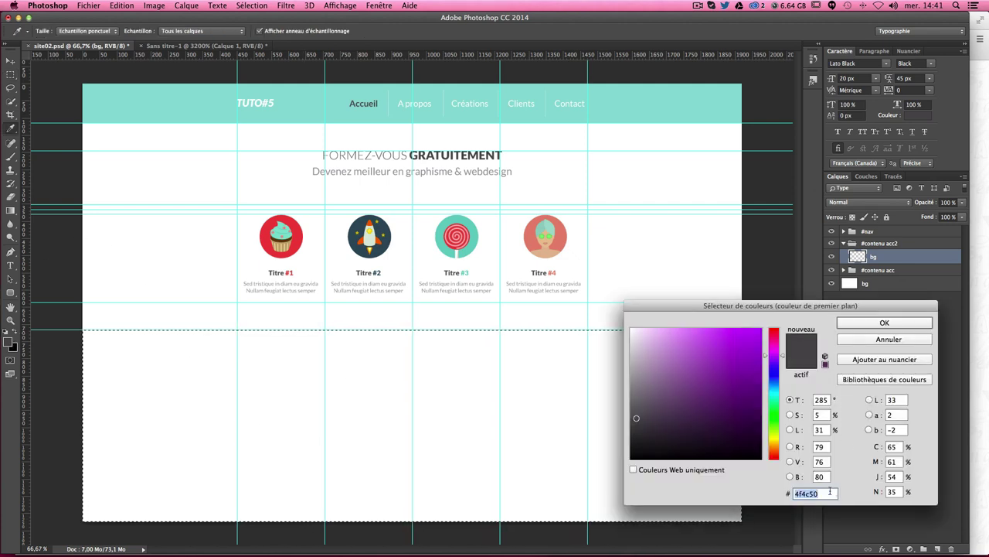
text(f1)
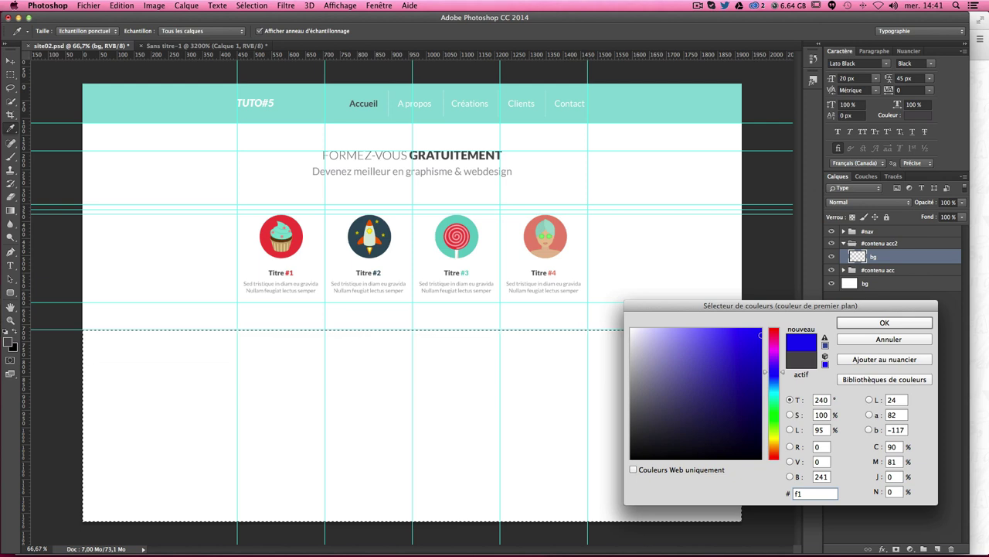
text(f1f1f1)
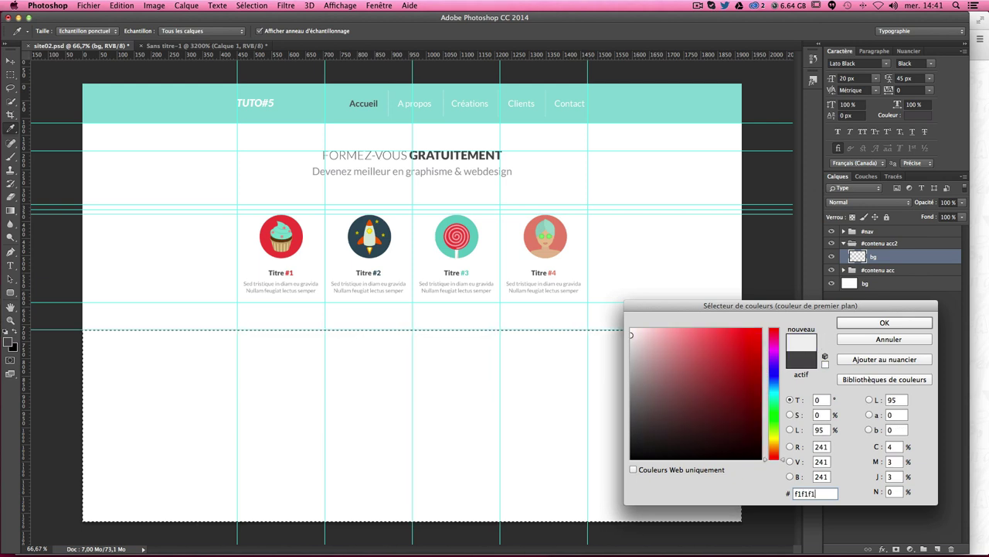
key(Return)
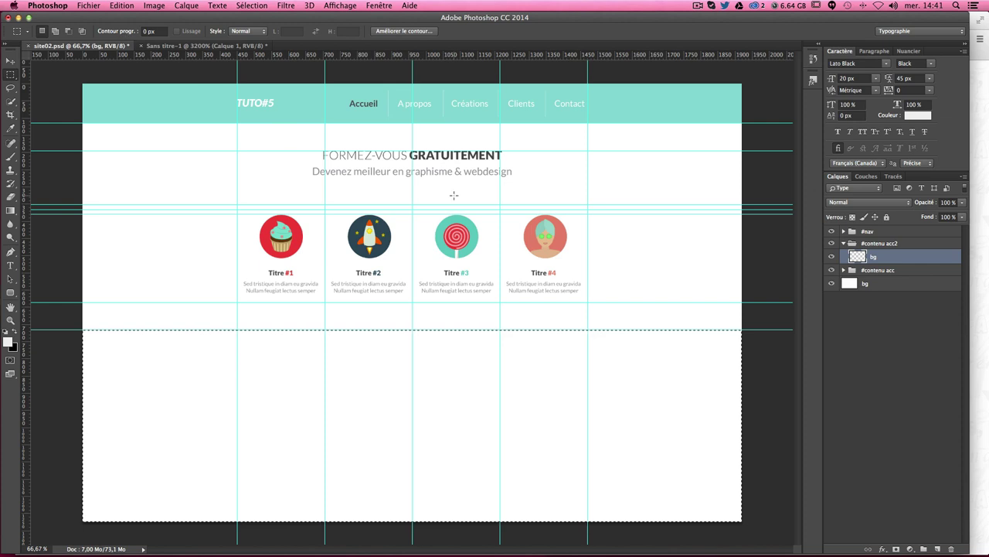
key(shift+F5)
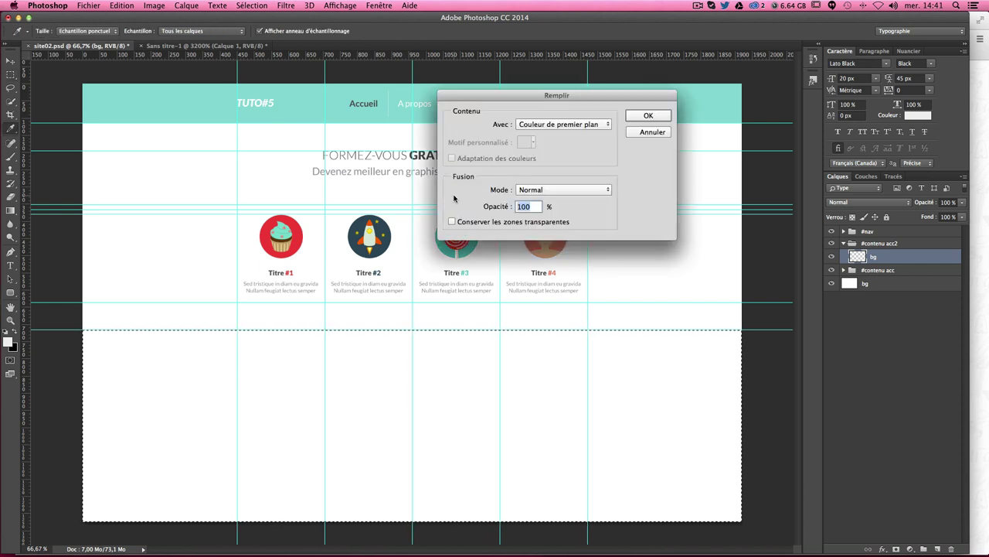
click(524, 128)
click(555, 128)
click(650, 118)
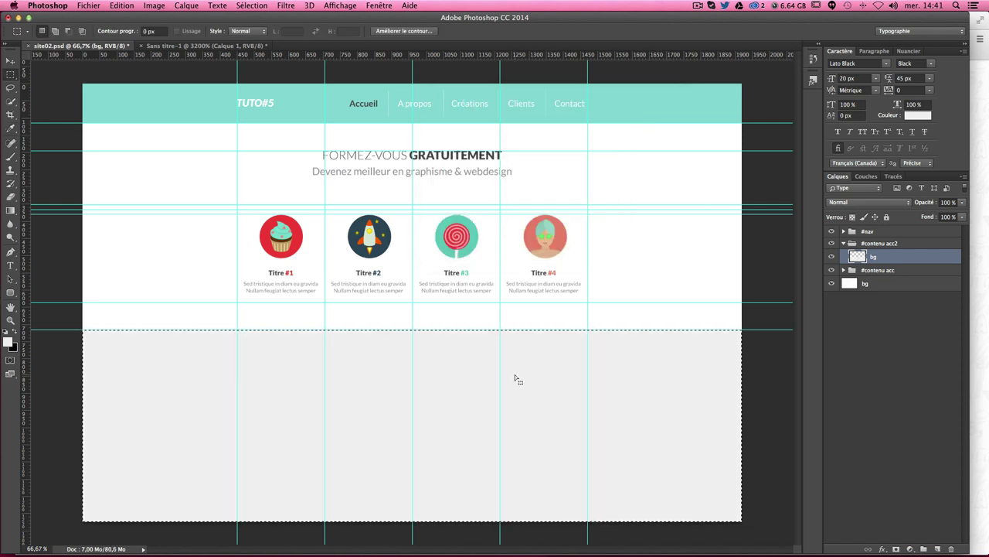
key(ctrl+d)
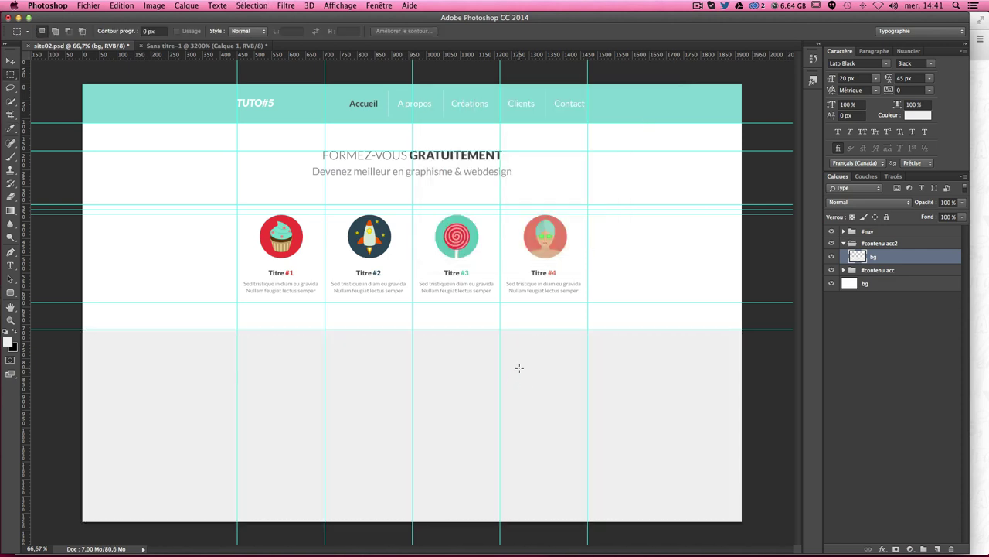
Step: Preview the design by toggling the guides off and back on
key(ctrl+semicolon)
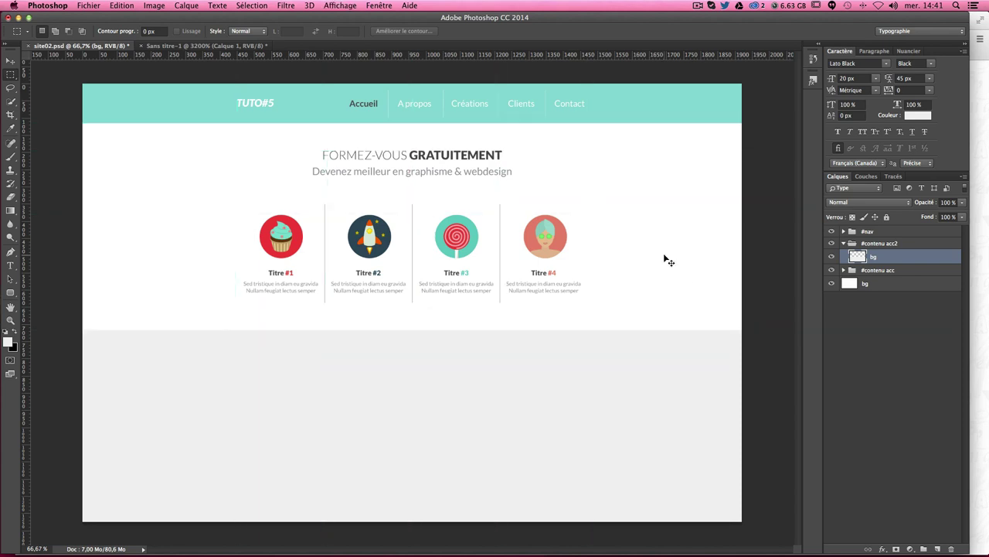
key(ctrl+semicolon)
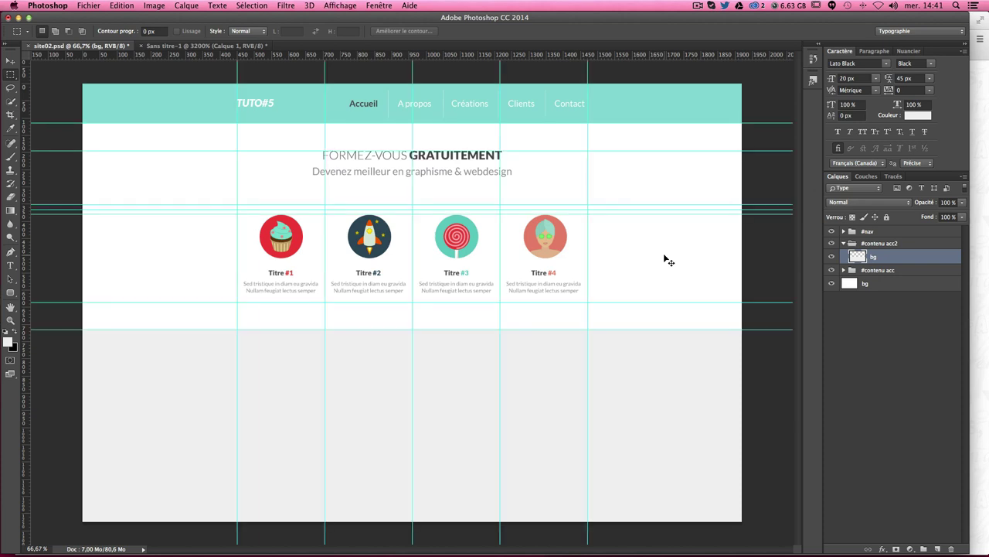
key(ctrl+semicolon)
key(ctrl+semicolon)
click(10, 65)
click(878, 313)
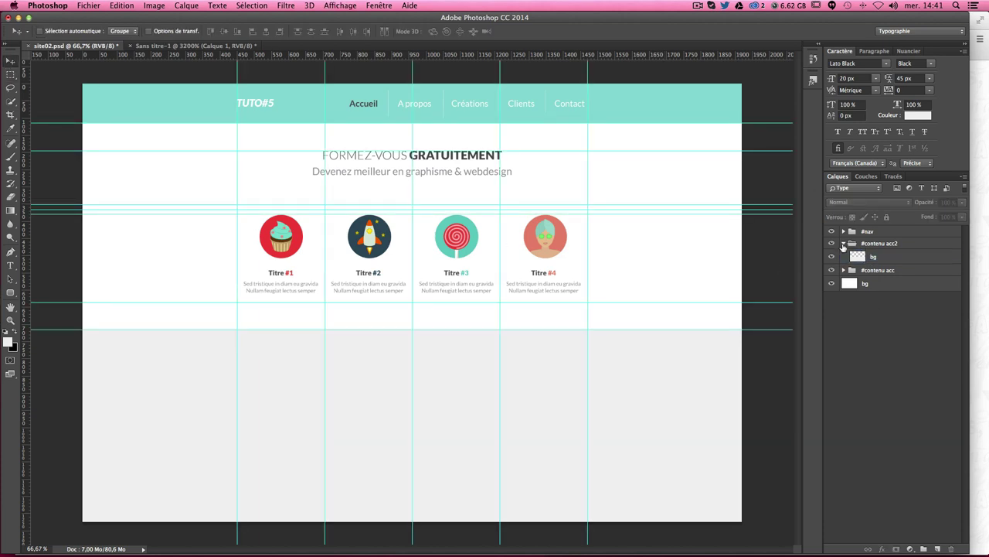
Step: Duplicate the Formez-vous heading into #contenu acc2 and move it down into the grey section
click(844, 270)
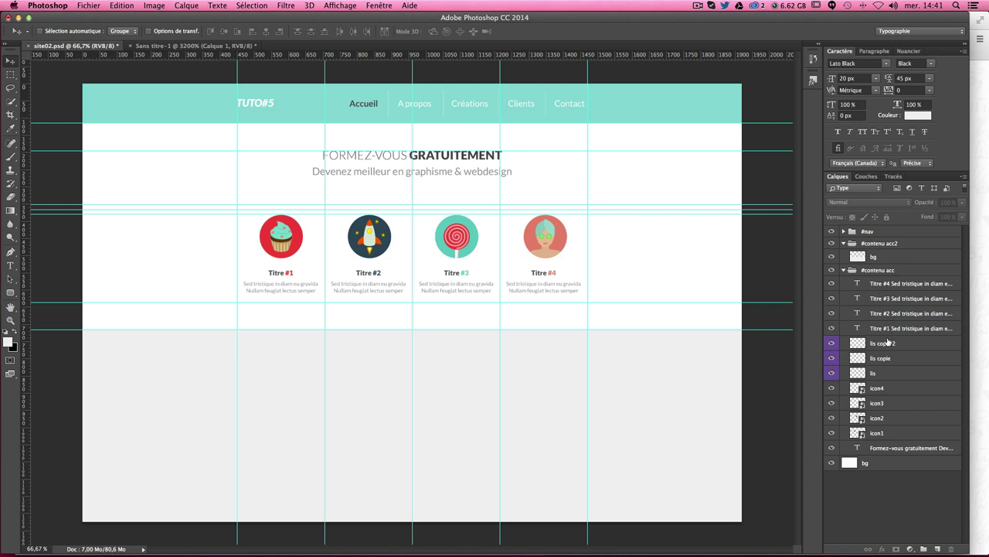
click(888, 447)
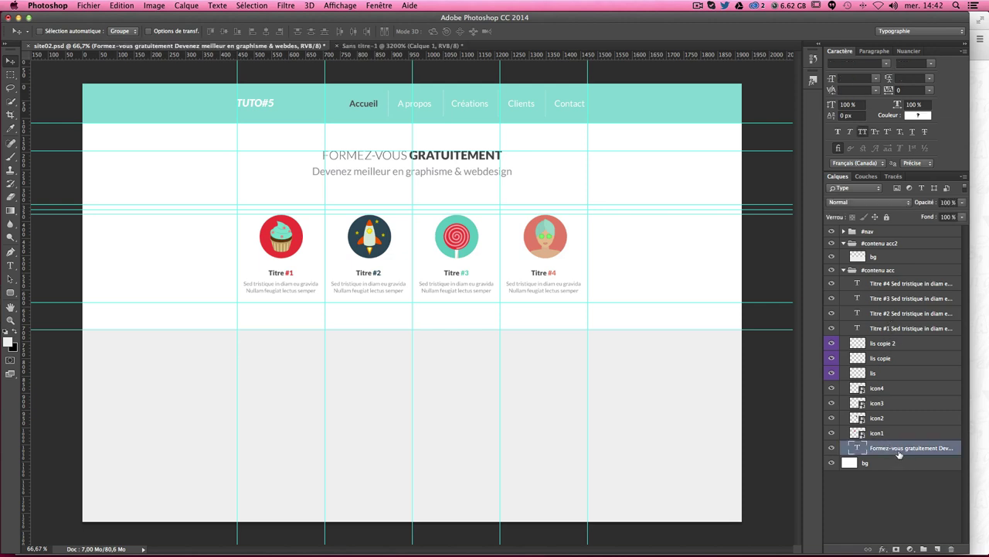
drag(899, 454, 937, 547)
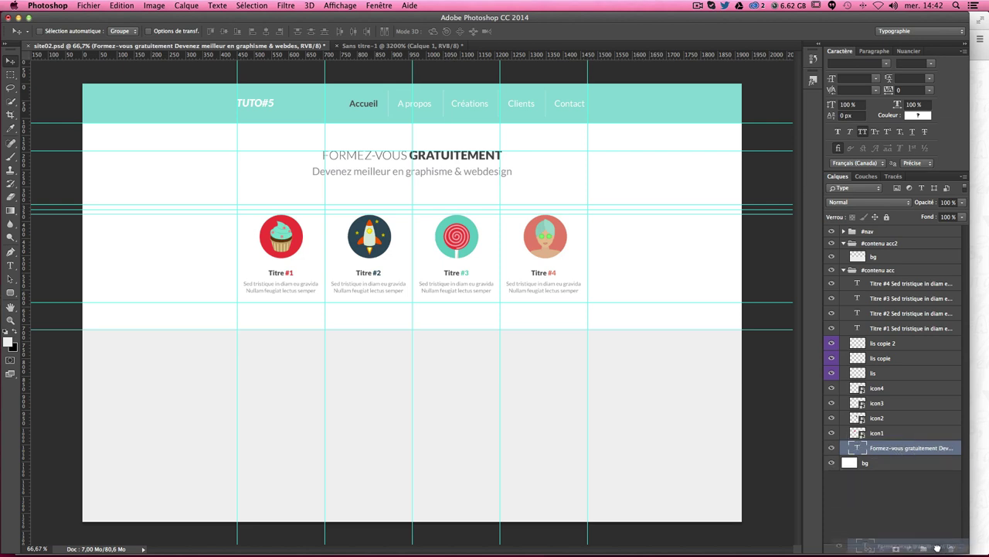
drag(885, 447, 885, 254)
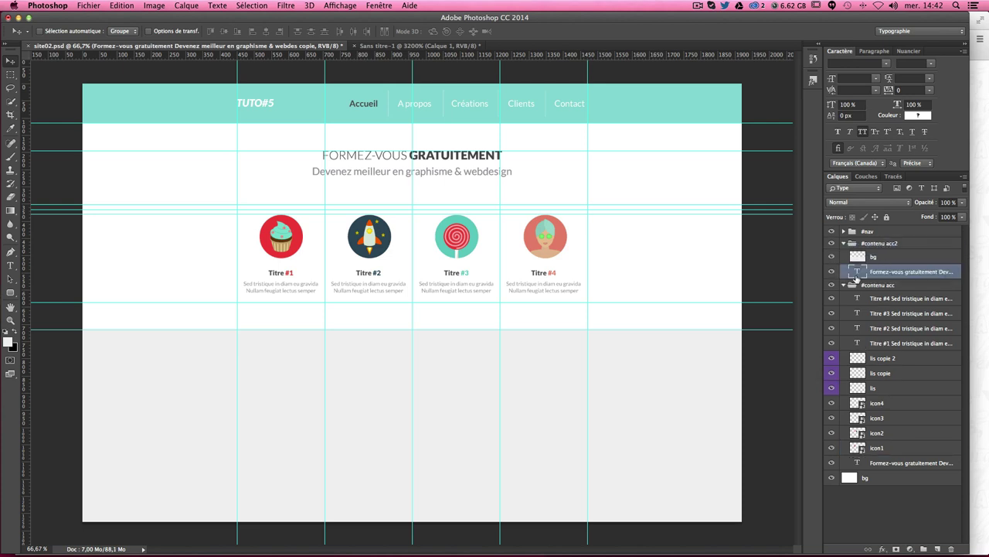
drag(468, 177, 466, 378)
Step: Stack the heading copy above bg and align it to a new spacing guide in the grey section
drag(867, 272, 865, 255)
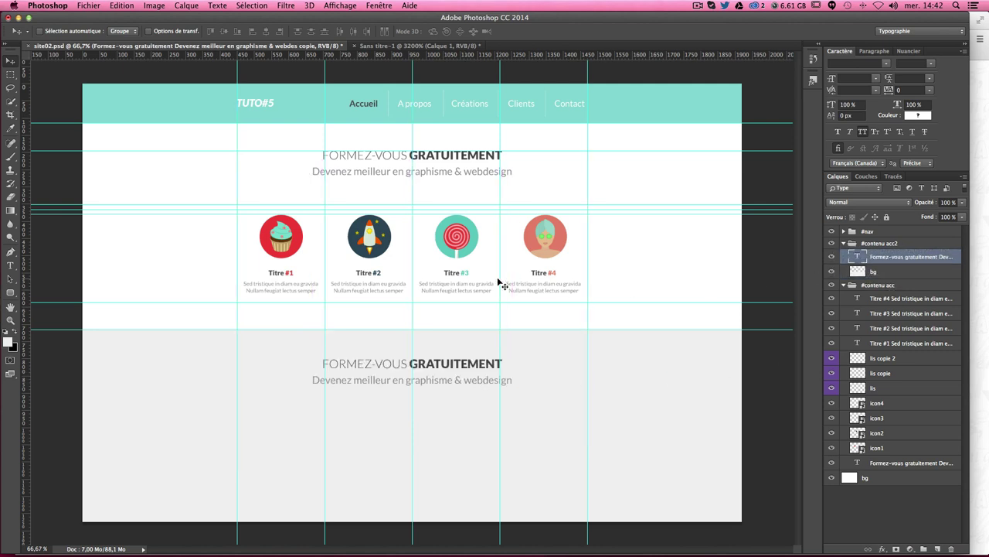
click(10, 75)
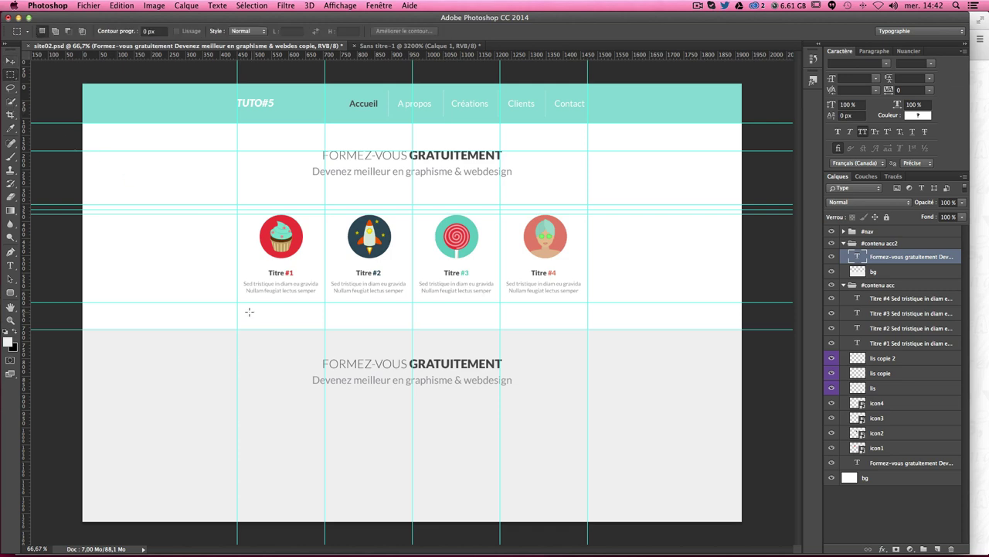
drag(237, 329, 283, 358)
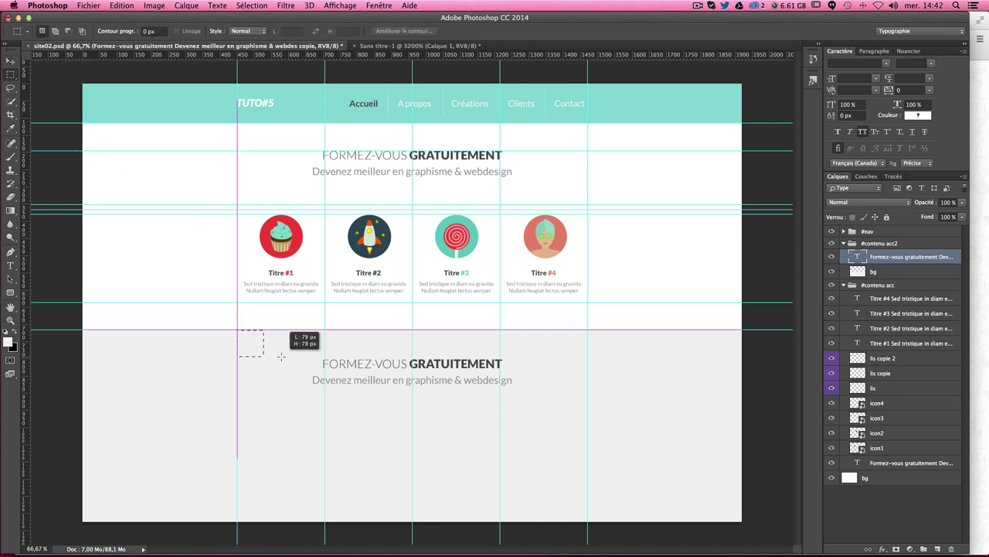
drag(283, 358, 283, 357)
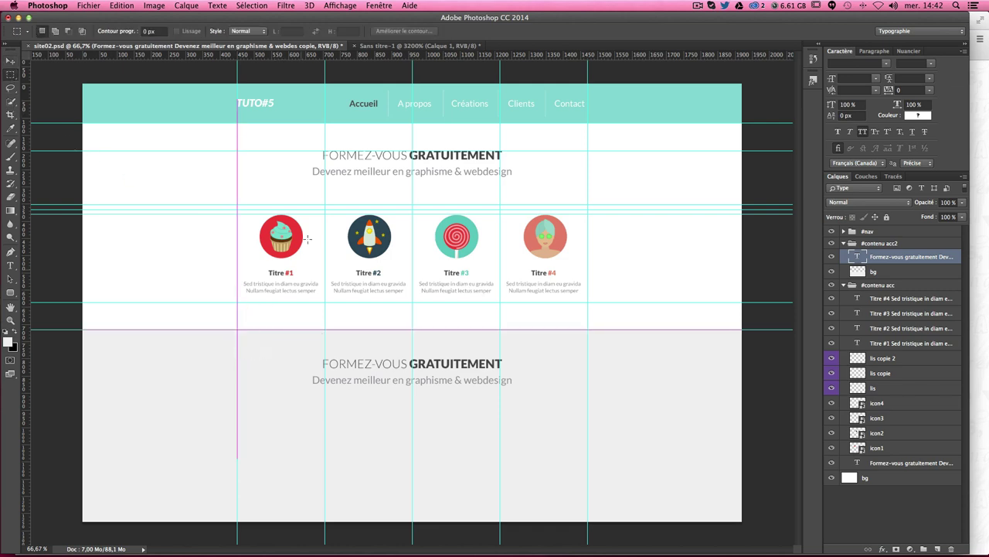
drag(308, 55, 349, 357)
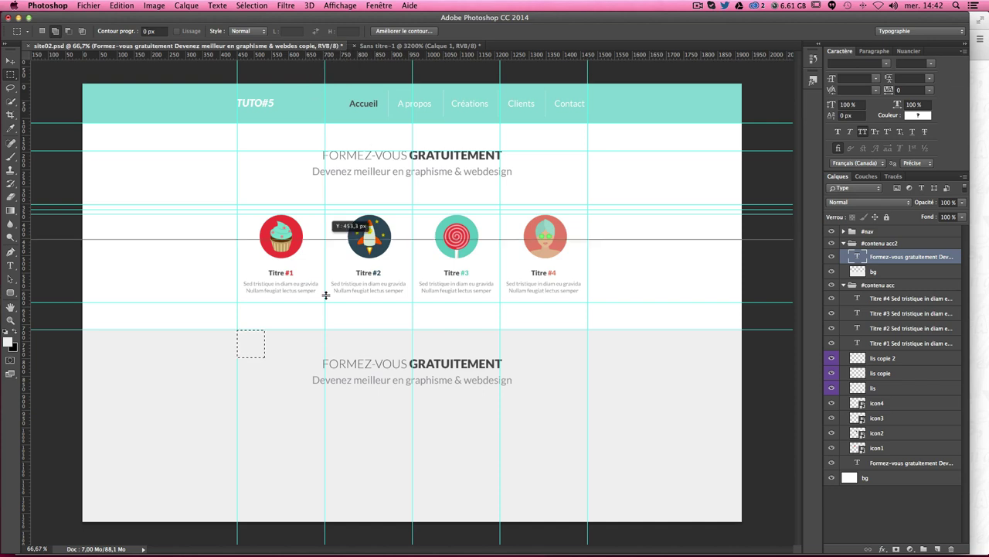
click(349, 348)
key(v)
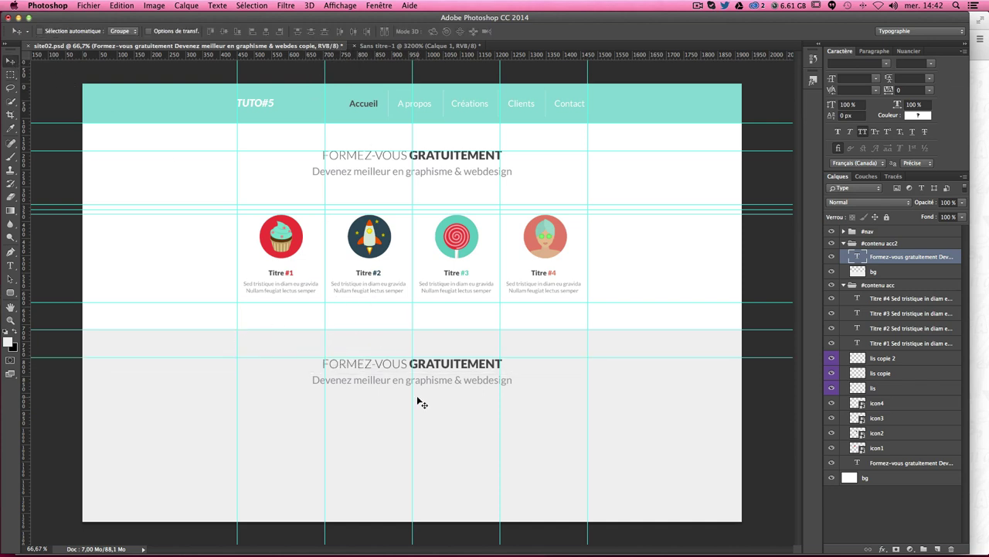
drag(463, 398, 464, 399)
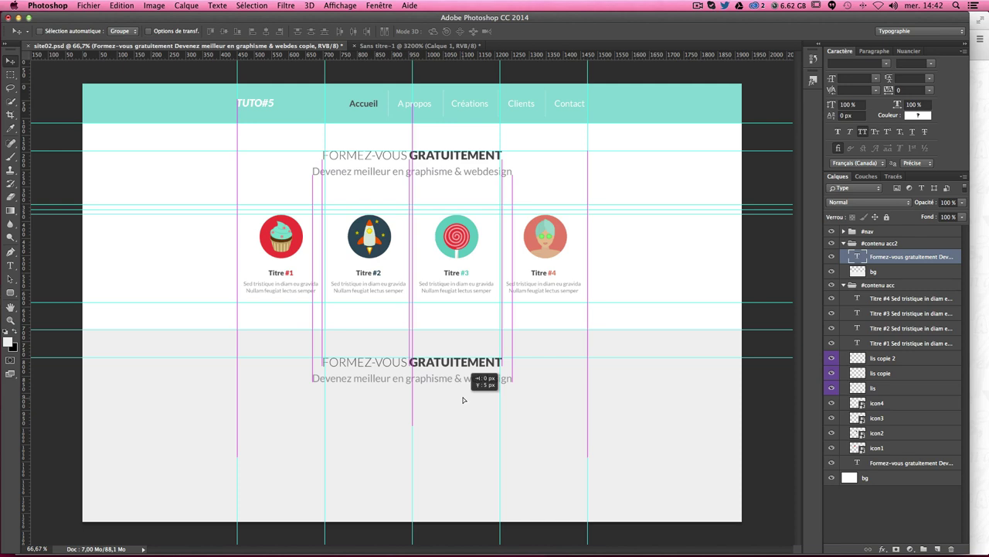
drag(464, 400, 463, 399)
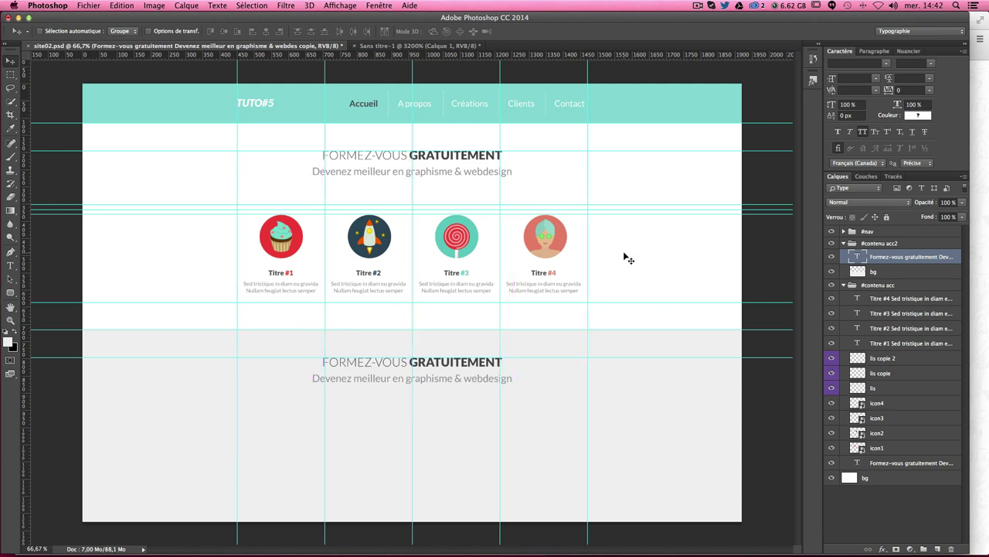
Step: At 100% zoom, add a guide 80 px below the subheading using an 80x80 marquee square
click(11, 75)
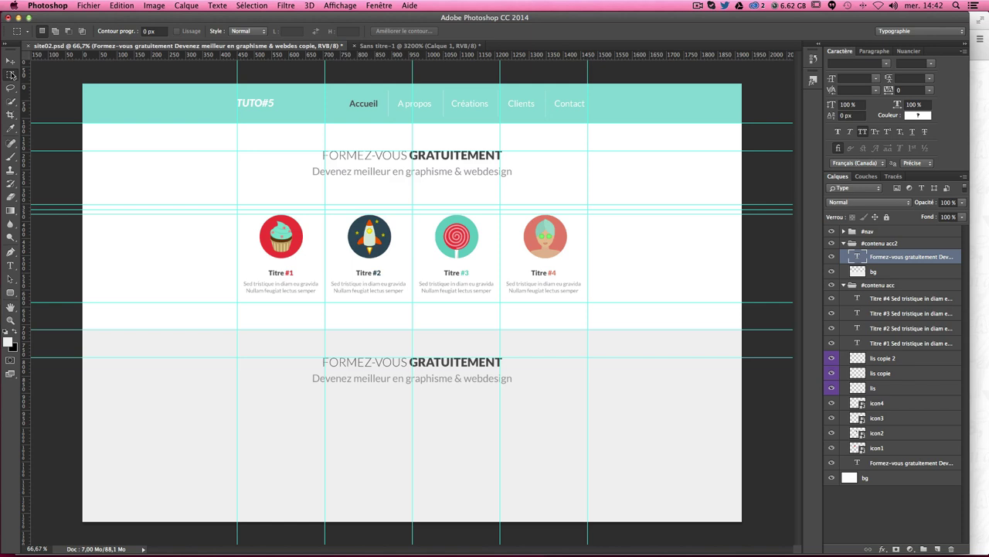
key(ctrl+1)
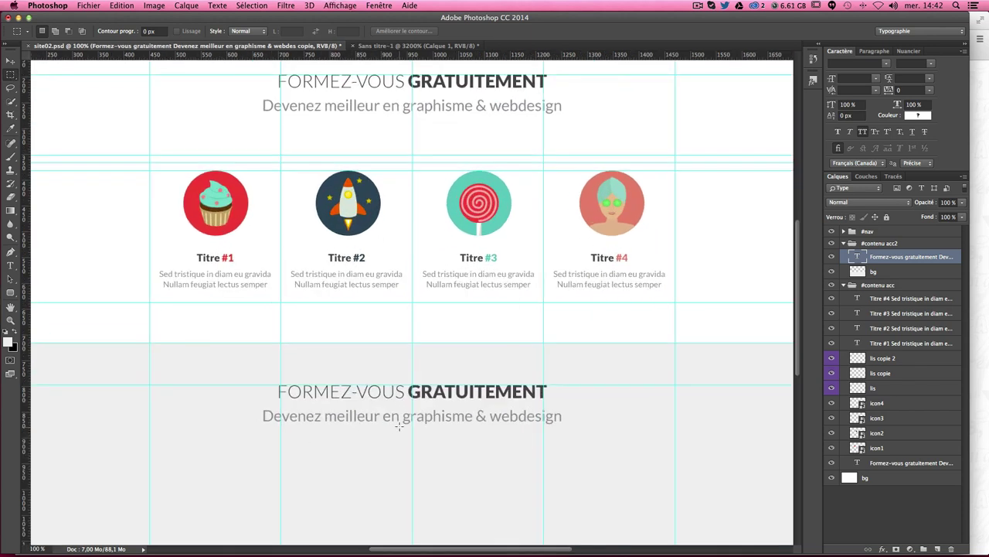
mouse_move(402, 424)
mouse_down()
mouse_move(448, 473)
mouse_move(446, 462)
mouse_up()
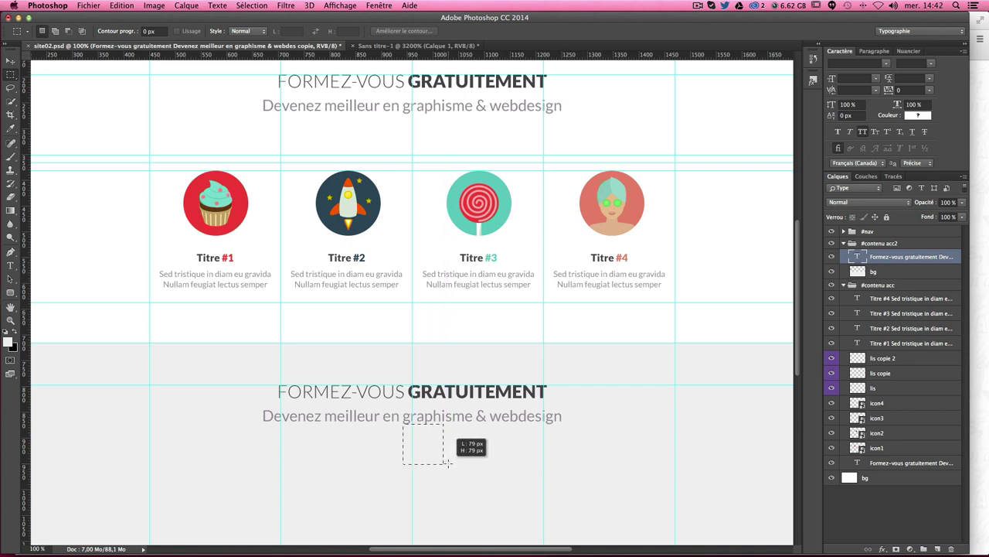
drag(446, 462, 448, 464)
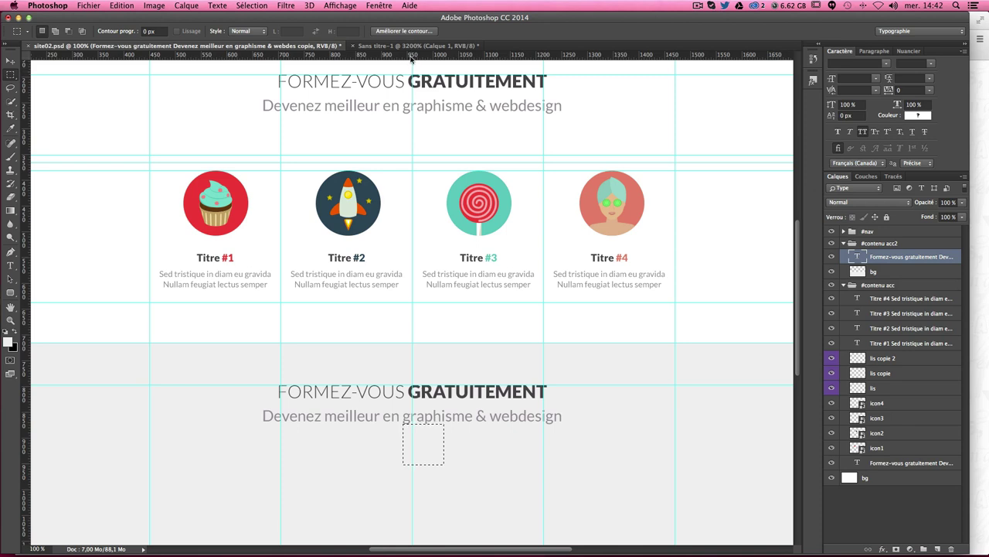
drag(411, 56, 492, 464)
click(412, 444)
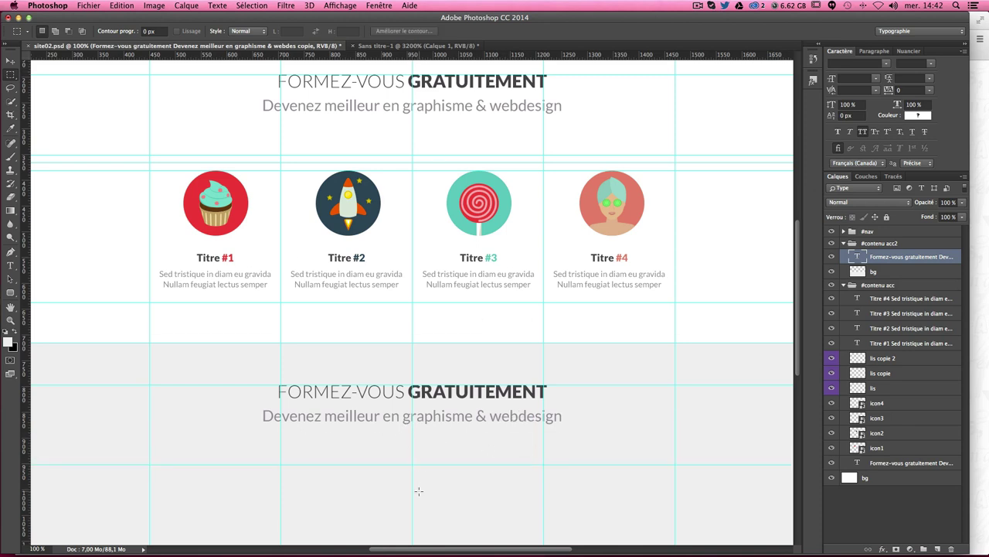
scroll(400, 456, down, 1)
scroll(400, 456, down, 3)
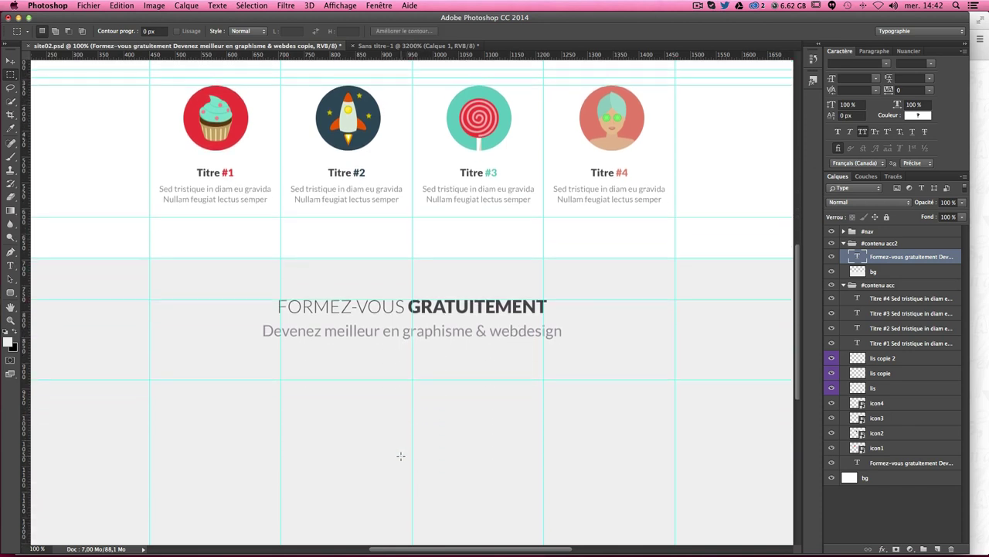
scroll(400, 456, down, 3)
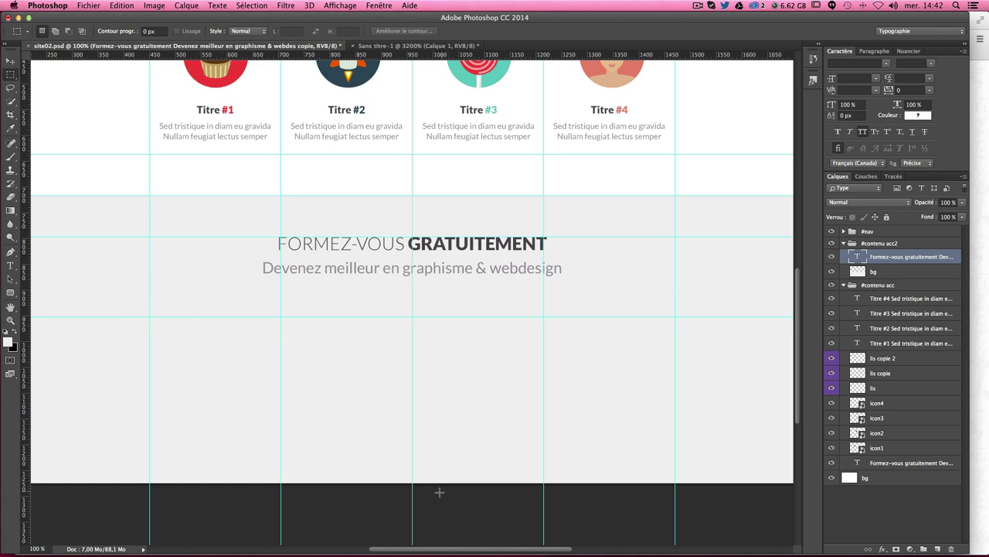
Step: Draw a paragraph text box under the subheading, stretched down to the section bottom
click(10, 266)
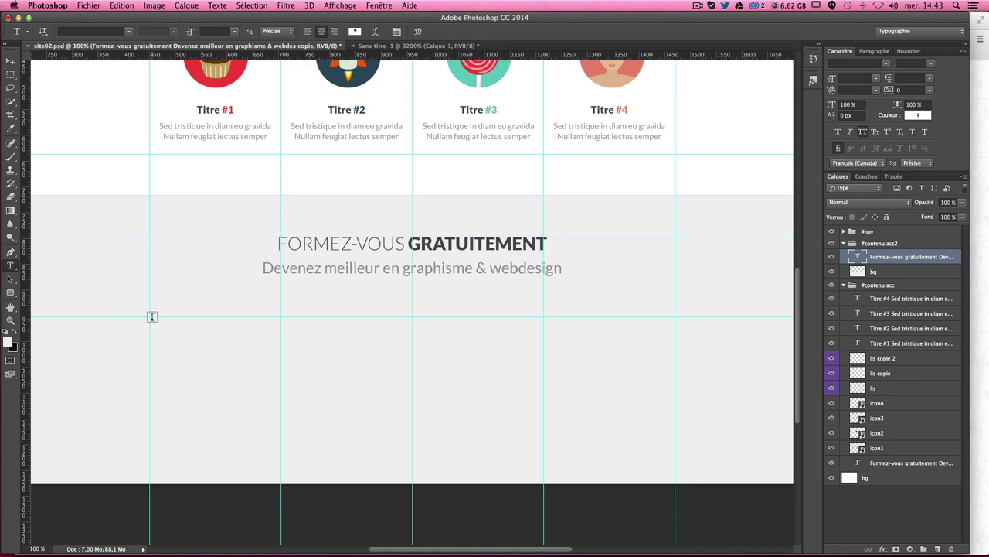
mouse_move(152, 317)
mouse_down()
mouse_move(393, 419)
mouse_move(465, 430)
mouse_up()
drag(307, 433, 308, 481)
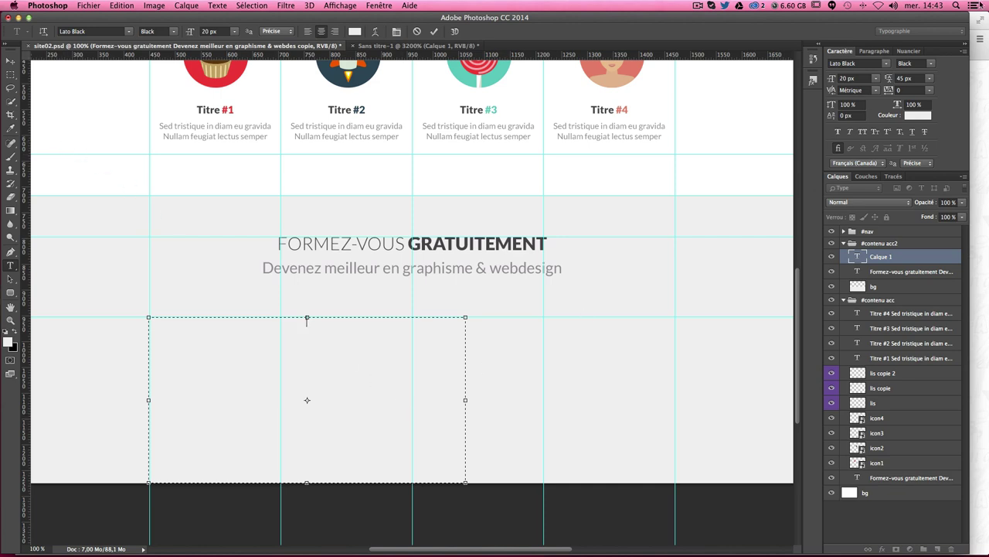
click(874, 52)
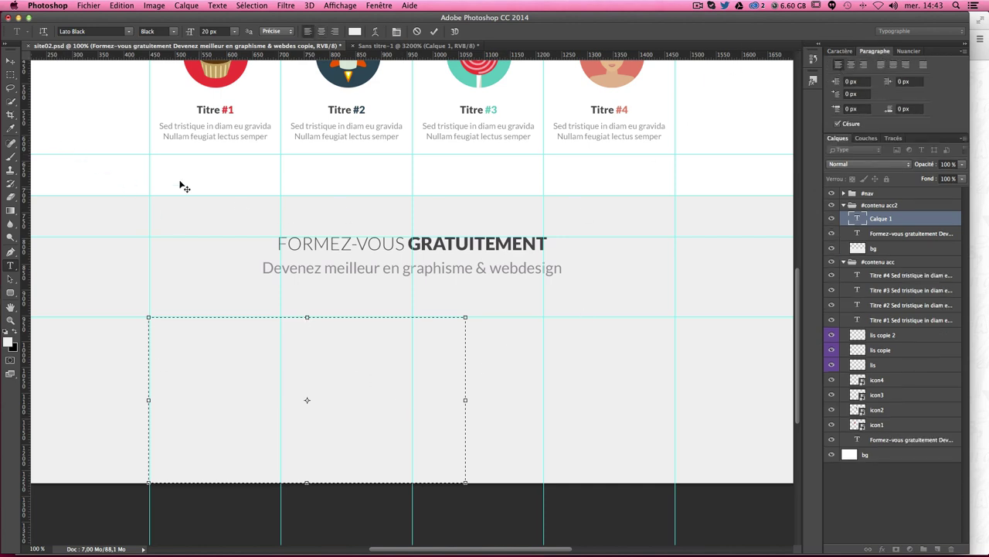
Step: Commit the empty text box and nudge it right and down onto the column guides
key(ctrl+plus)
key(ctrl+plus)
scroll(310, 281, up, 2)
scroll(309, 281, left, 5)
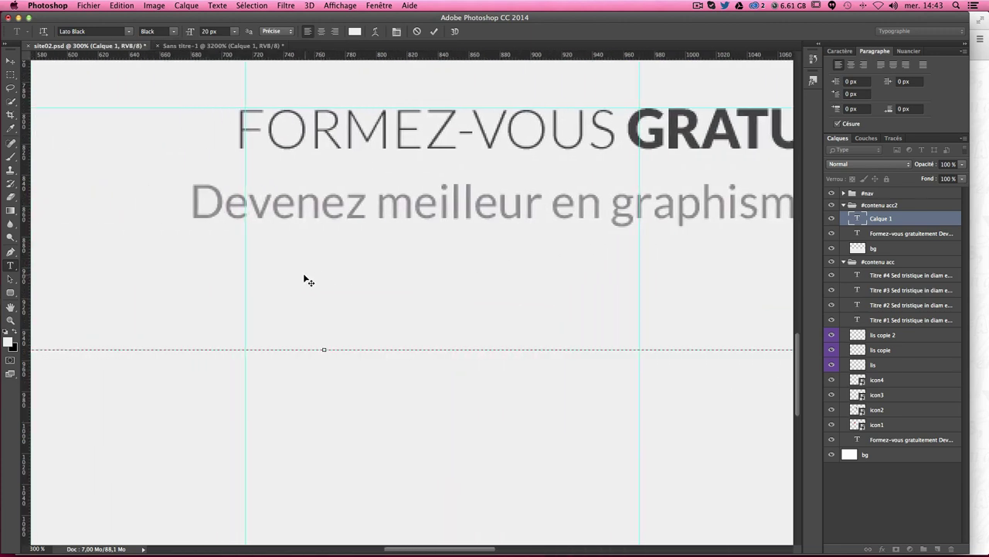
scroll(309, 280, left, 2)
scroll(306, 281, left, 3)
scroll(305, 280, left, 5)
scroll(360, 299, left, 1)
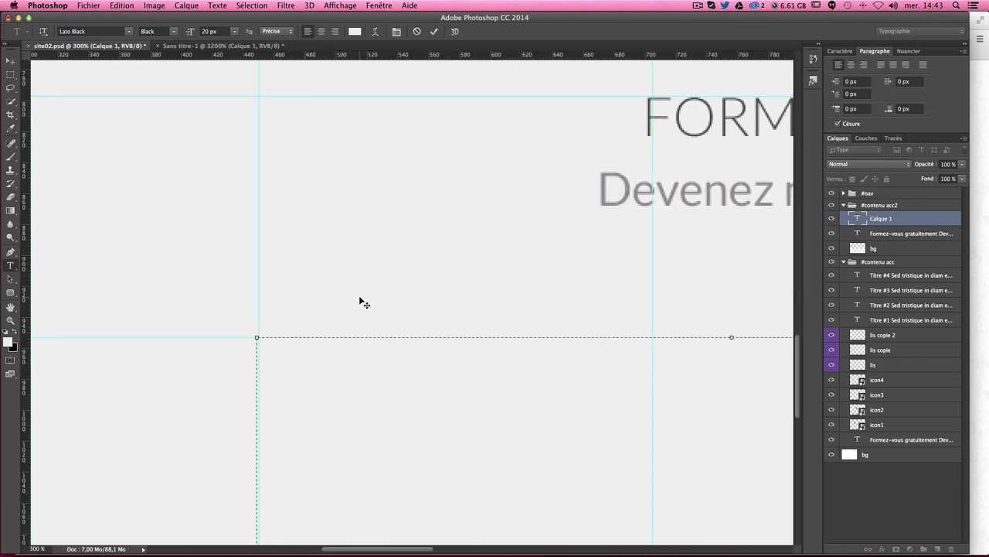
scroll(361, 298, down, 4)
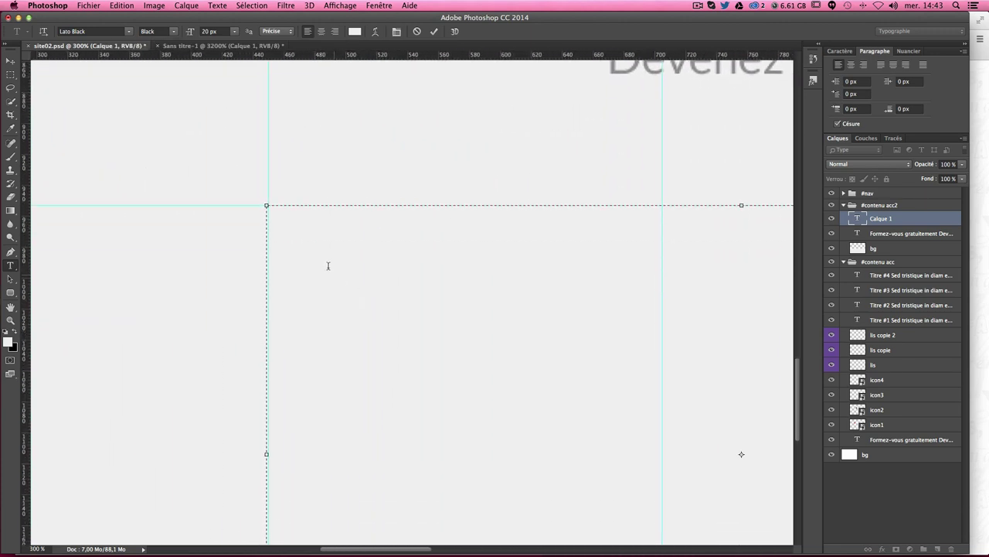
click(12, 65)
click(13, 65)
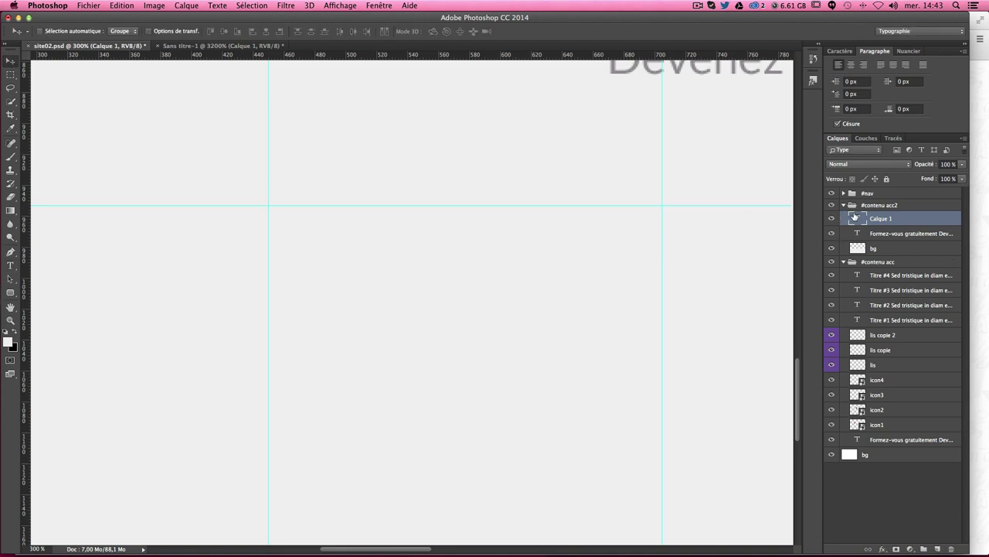
key(ctrl+t)
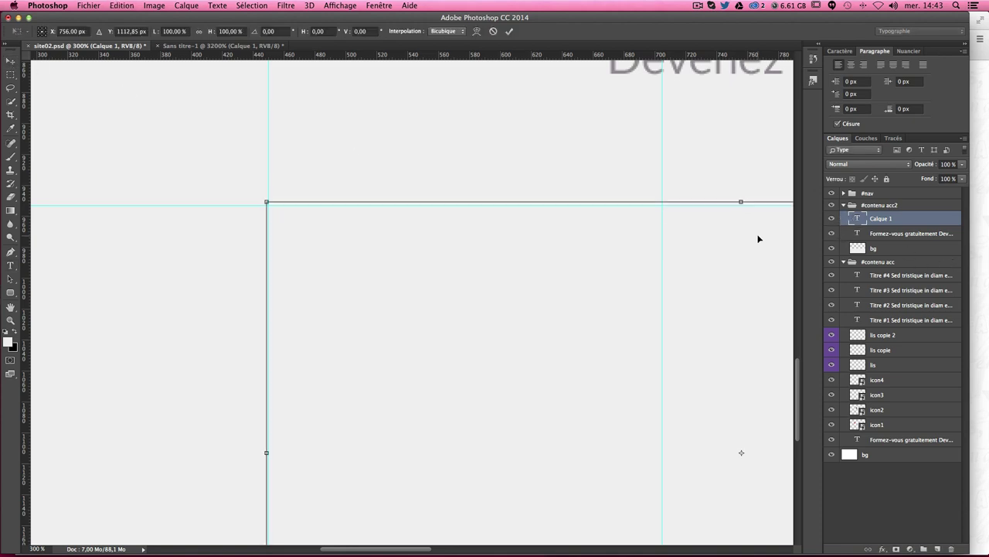
key(Right)
key(Right)
key(Right)
key(Right)
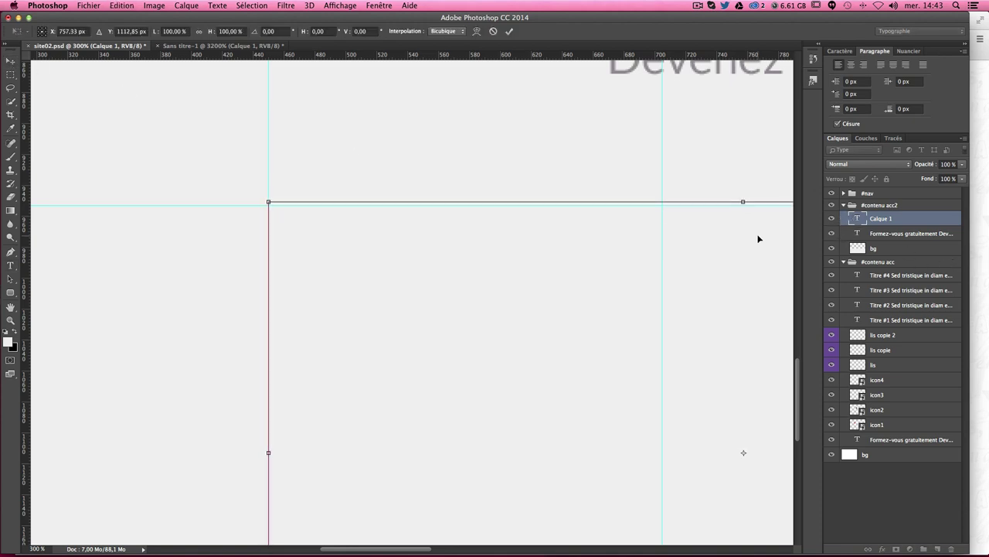
key(Down)
key(Down)
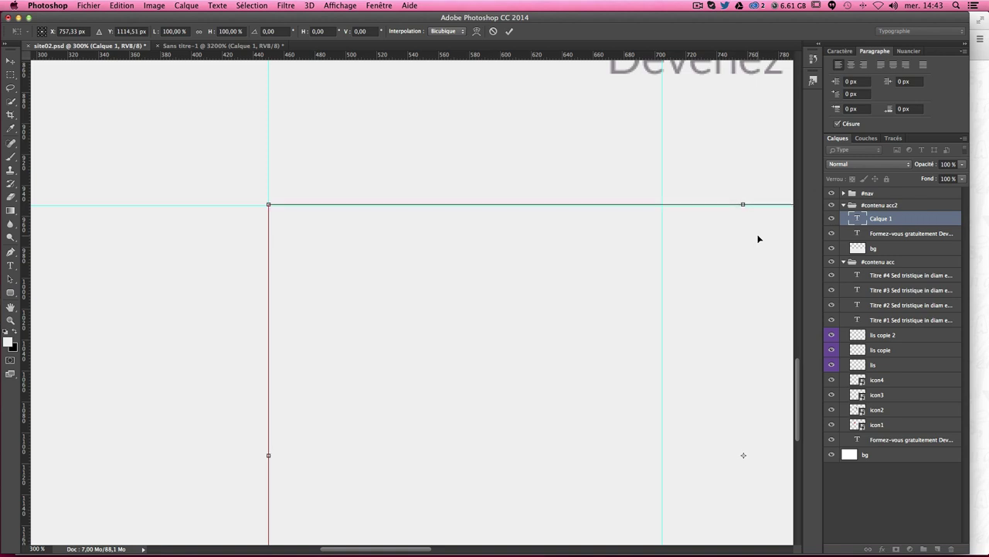
key(Down)
key(Return)
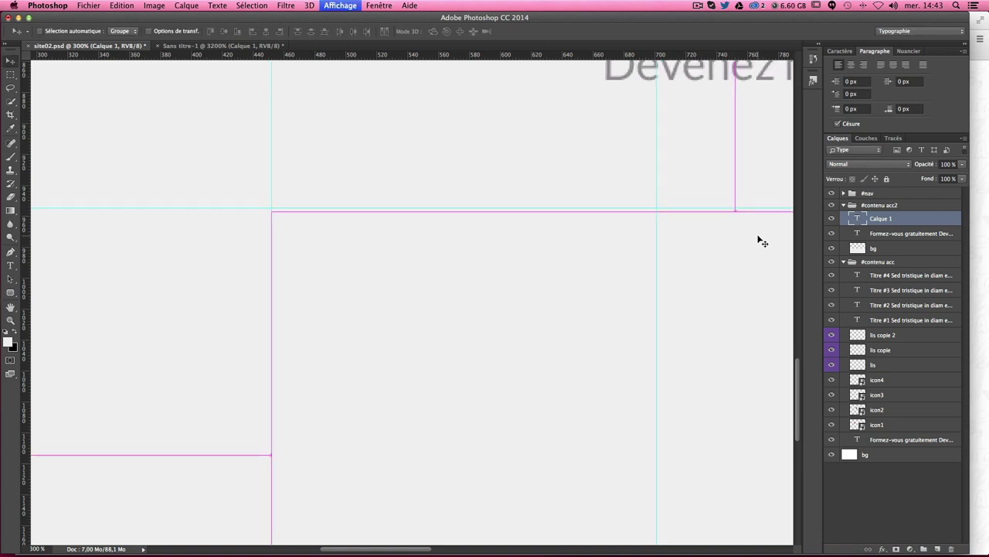
Step: Fine-tune the text box so its top sits exactly on the new guide
key(ctrl+minus)
key(ctrl+minus)
key(ctrl+minus)
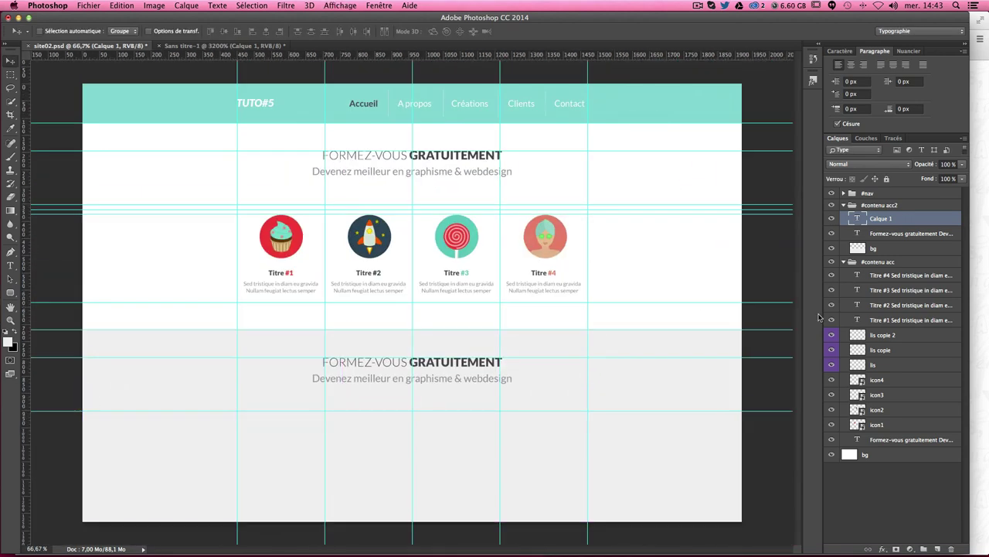
key(ctrl+plus)
scroll(751, 378, down, 3)
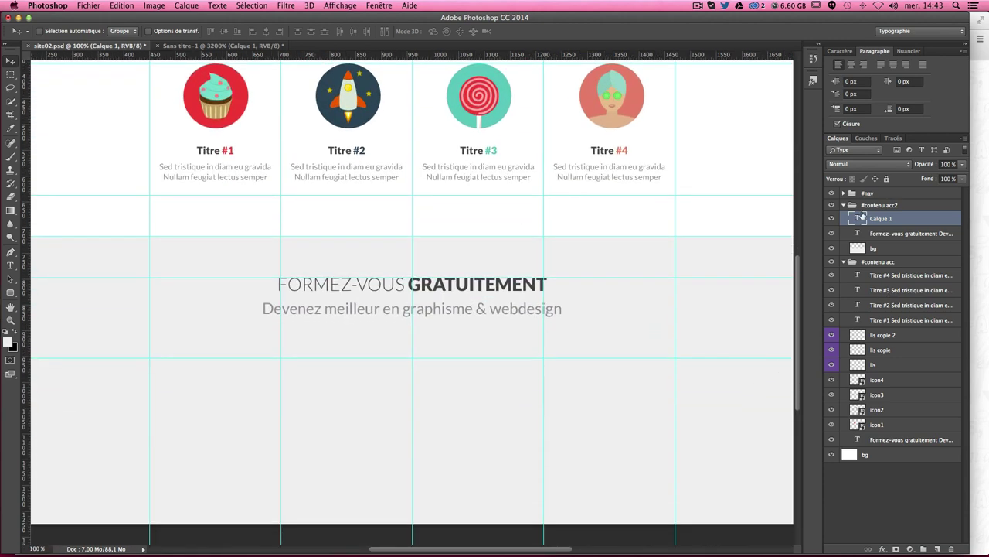
double_click(858, 220)
scroll(348, 442, down, 2)
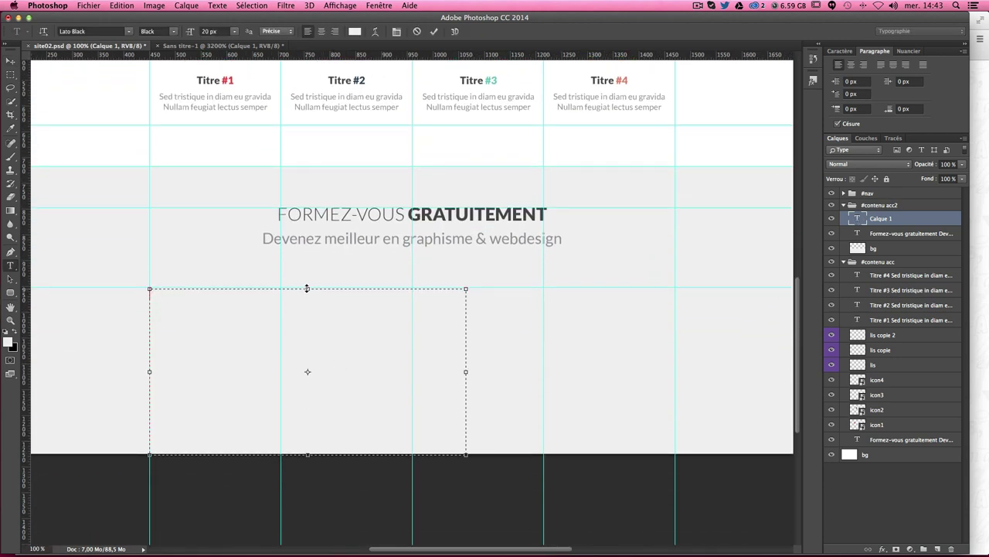
drag(307, 288, 307, 288)
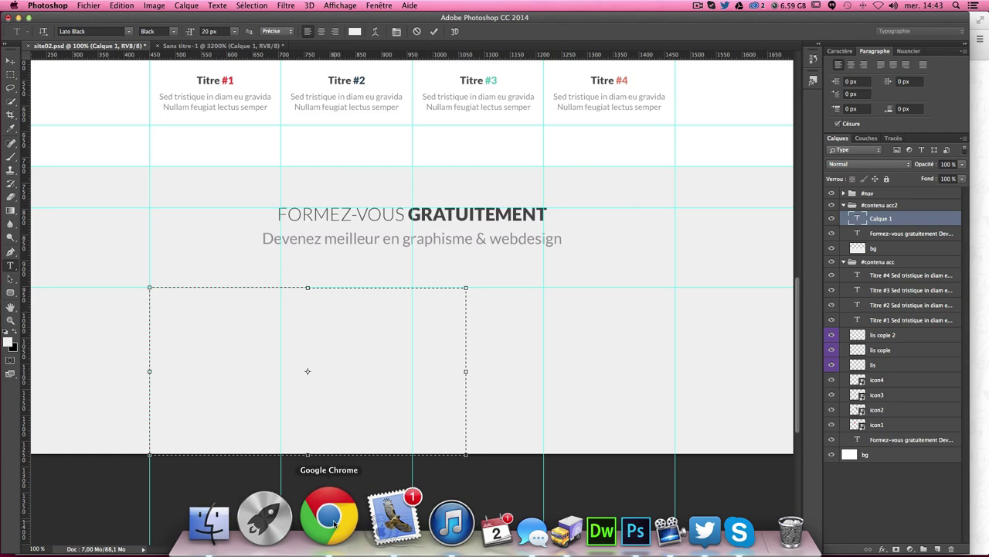
Step: Select 'Sed tristique in diam eu gravida' on lipsum.com in Chrome and go back to Photoshop
click(320, 522)
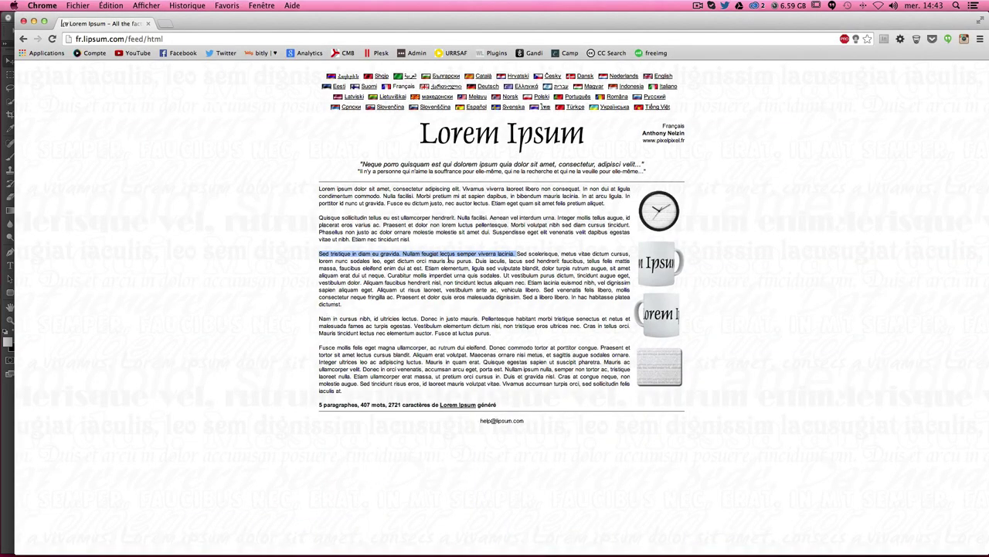
double_click(325, 318)
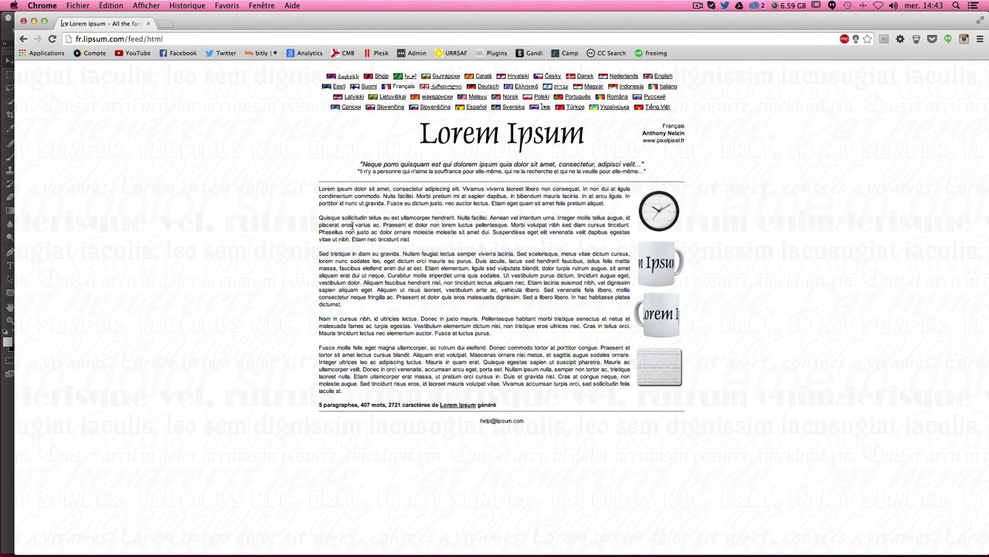
drag(328, 217, 397, 224)
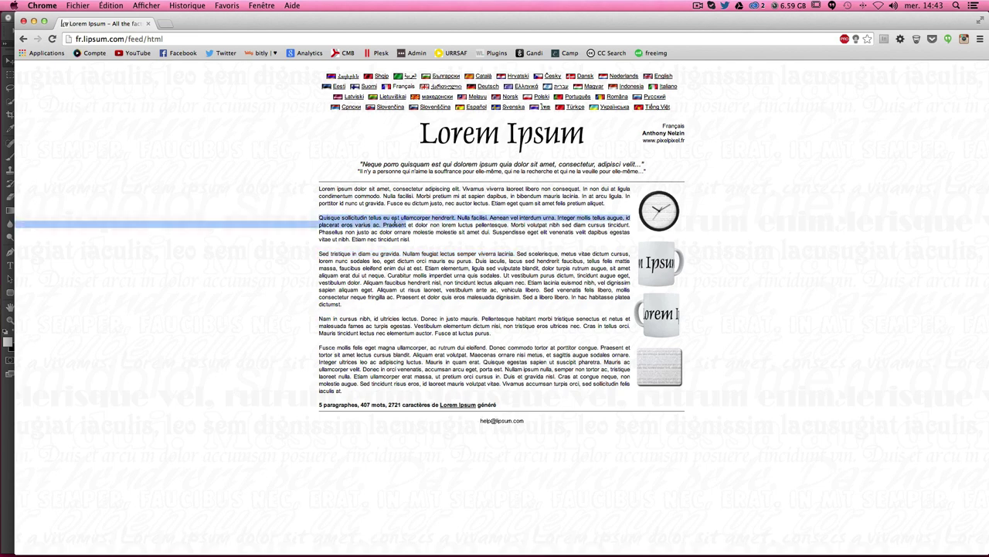
drag(323, 253, 382, 258)
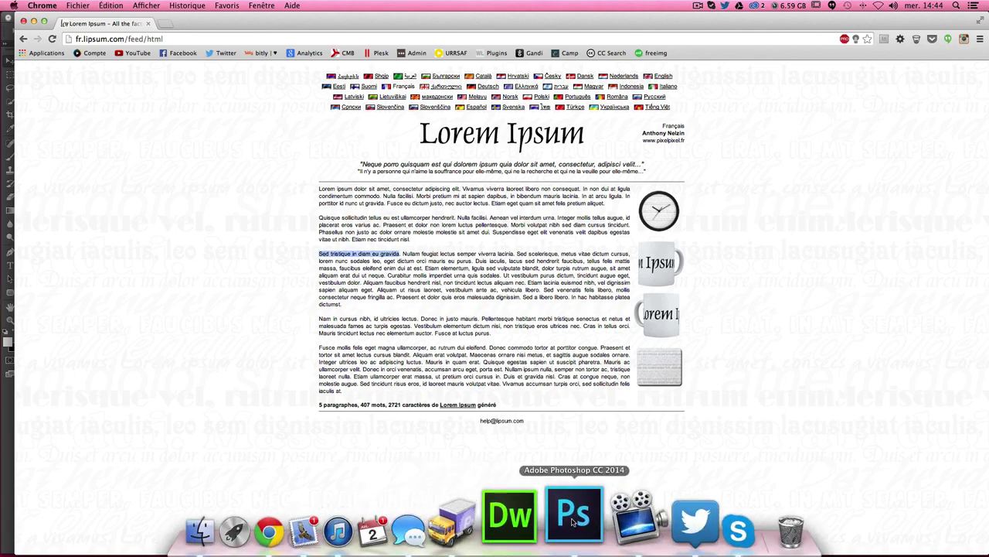
click(576, 514)
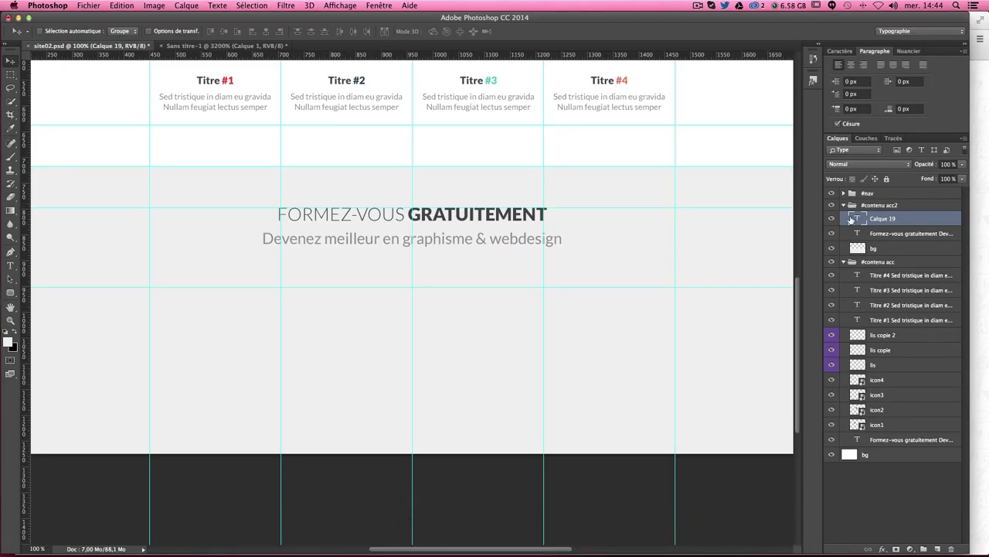
Step: Colour all the box's text dark grey #656266, sampled from the GRATUITEMENT text
double_click(854, 219)
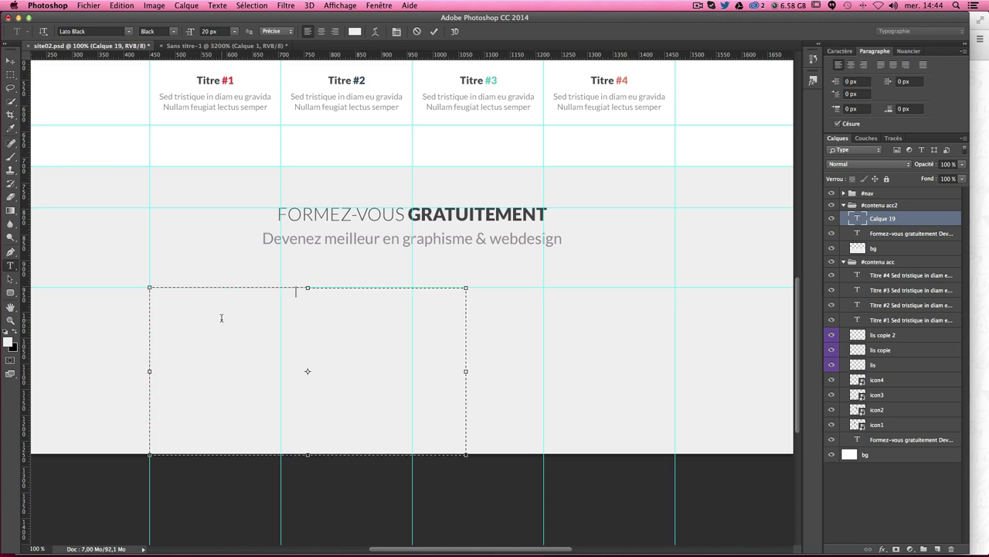
key(ctrl+a)
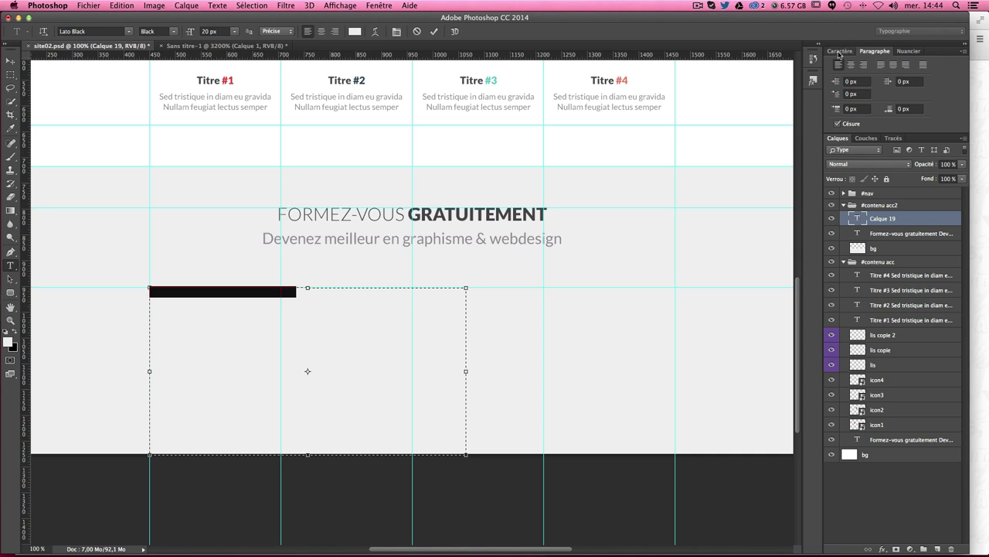
click(840, 51)
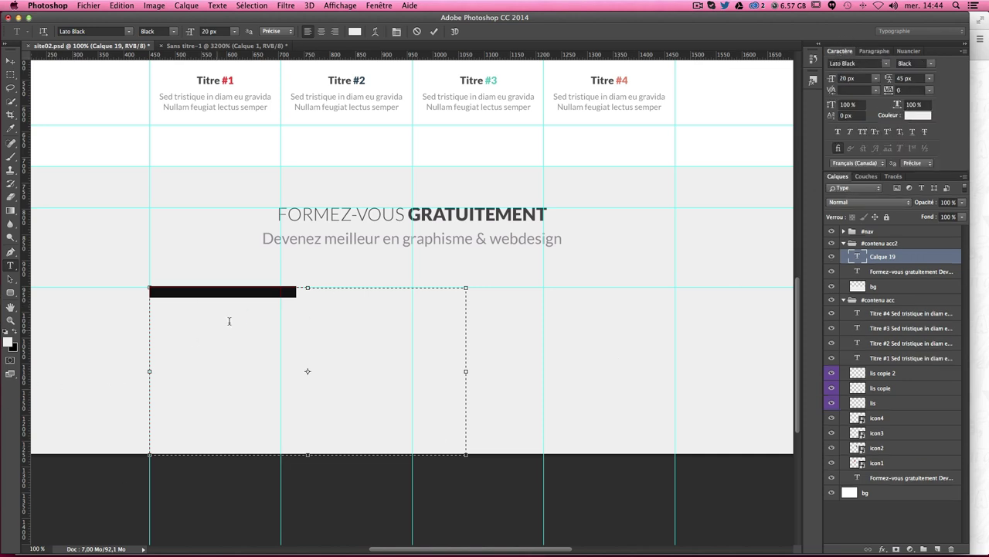
click(918, 116)
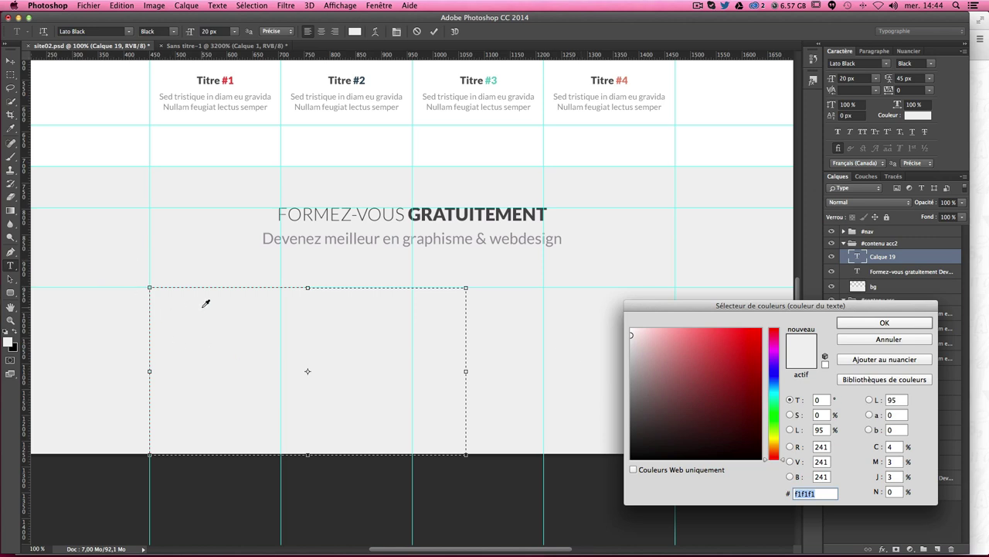
click(268, 231)
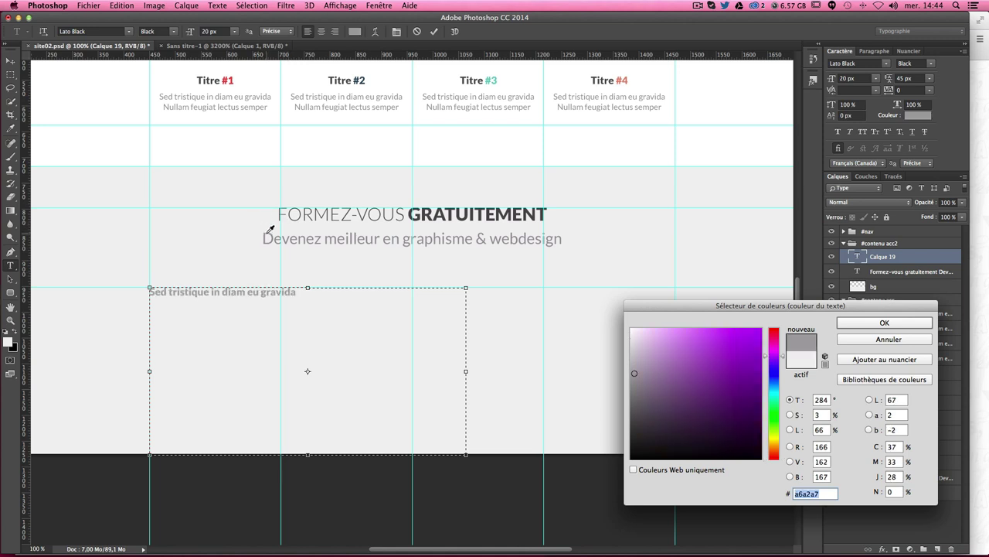
click(410, 219)
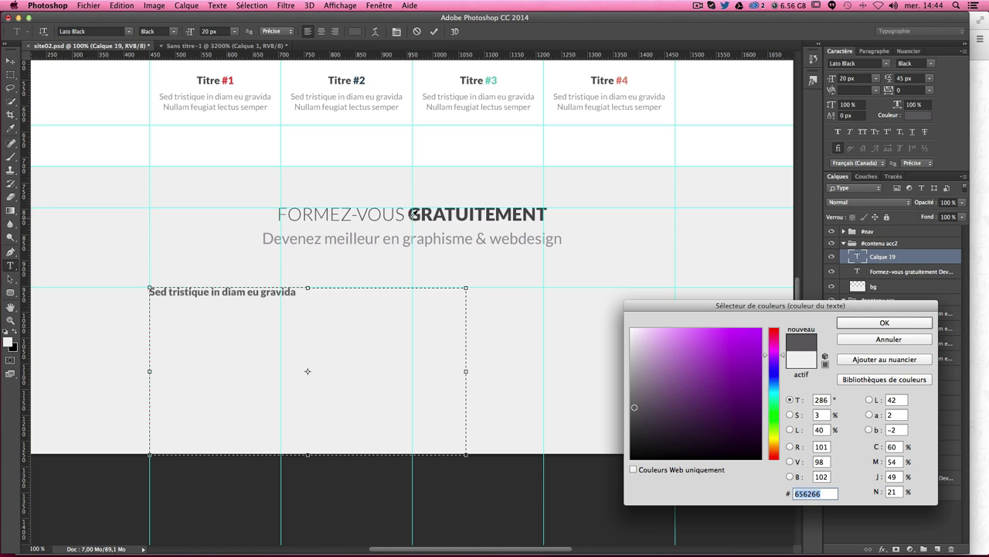
key(Return)
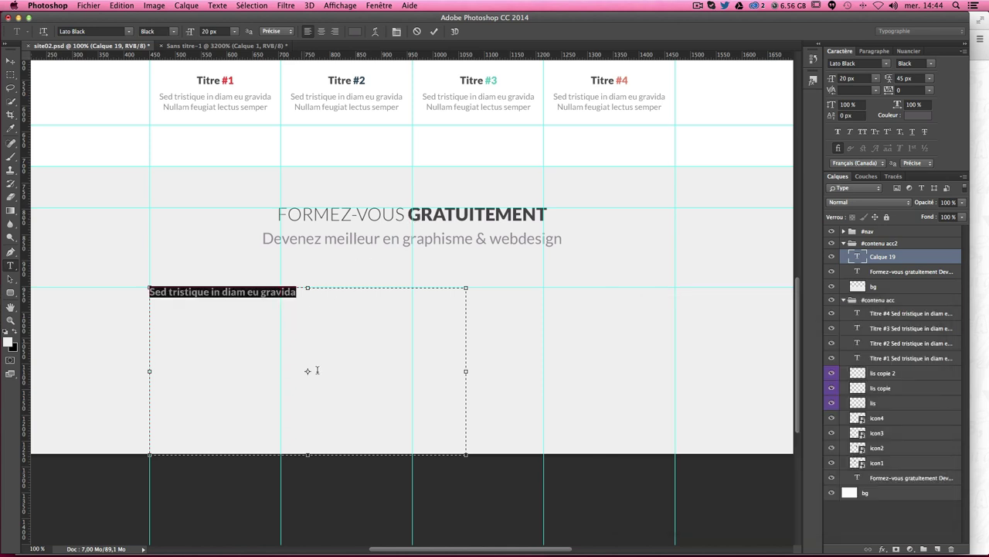
Step: Check the Lorem Ipsum page in Chrome, then resume editing the heading text layer
click(324, 529)
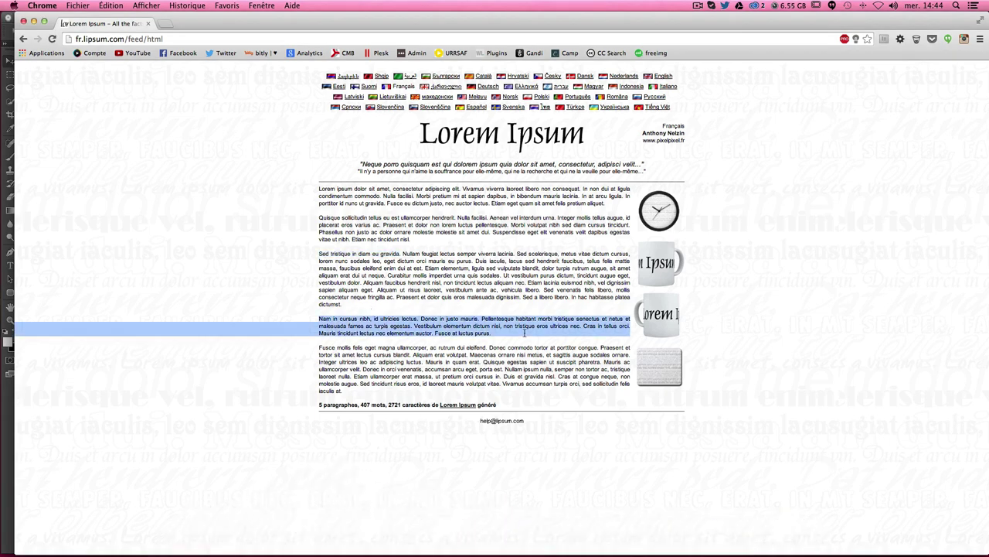
mouse_move(495, 553)
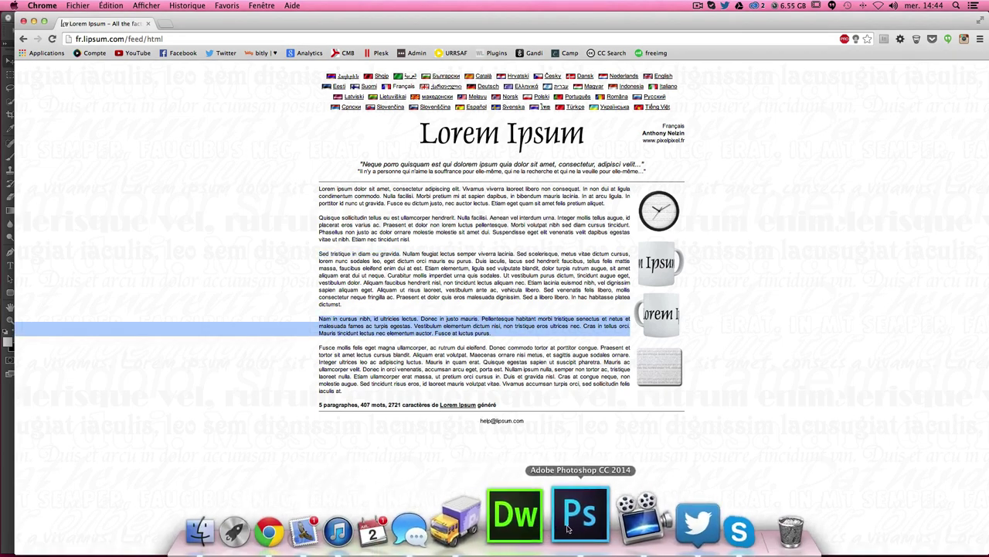
click(578, 534)
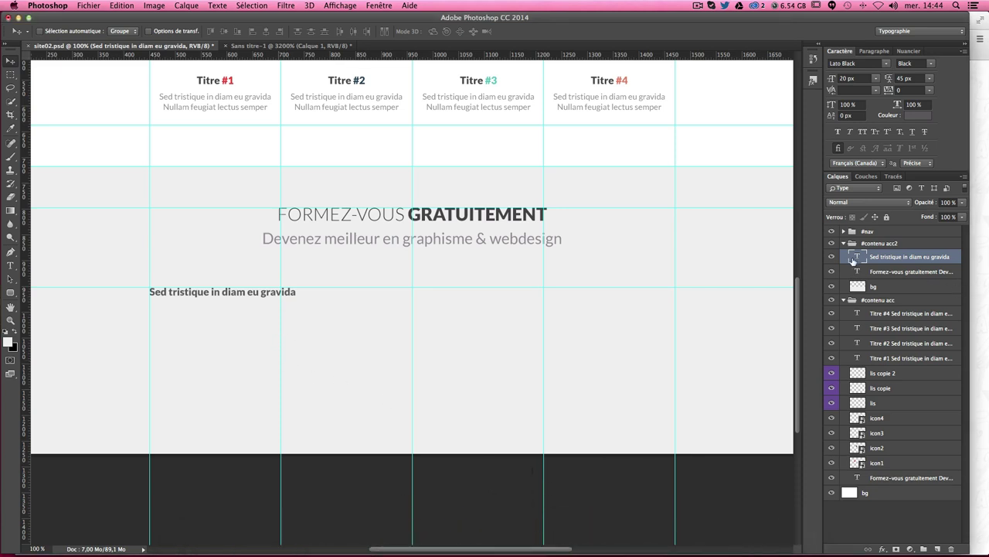
double_click(856, 256)
Step: Paste the Lorem ipsum paragraph below the heading and set it to Regular, 15 px, 20 px leading
click(331, 296)
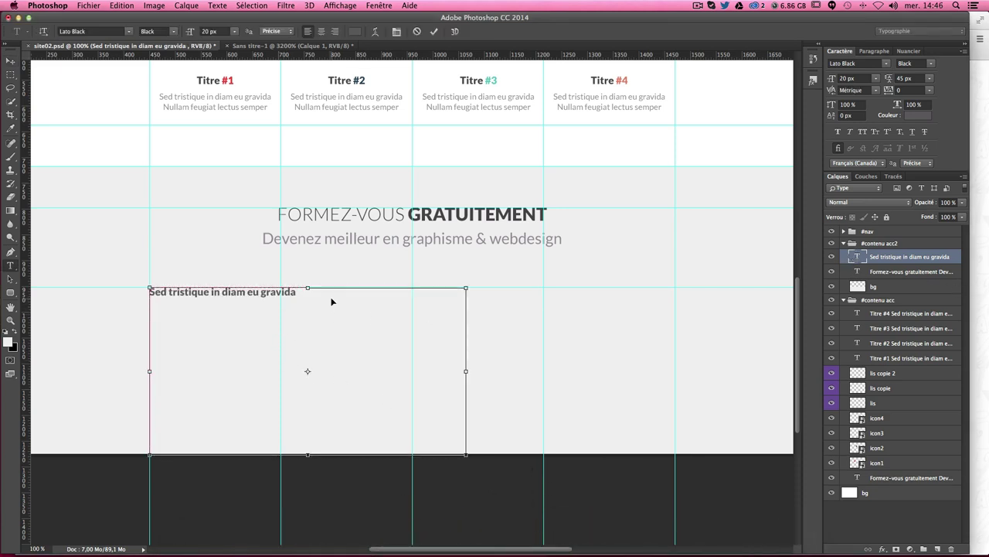
text(Nam in cursus nibh, id ultricies lectus. Donec in justo mauris. Pellentesque habitant morbi tristique senectus et netus et malesuada fames ac turpis egestas. Vestibulum elementum dictum nisi, non tristique eros ultrices nec. Cras in tellus orci. Mauris tincidunt lectus nec elementum auctor. Fusce at luctus purus.)
drag(379, 409, 111, 314)
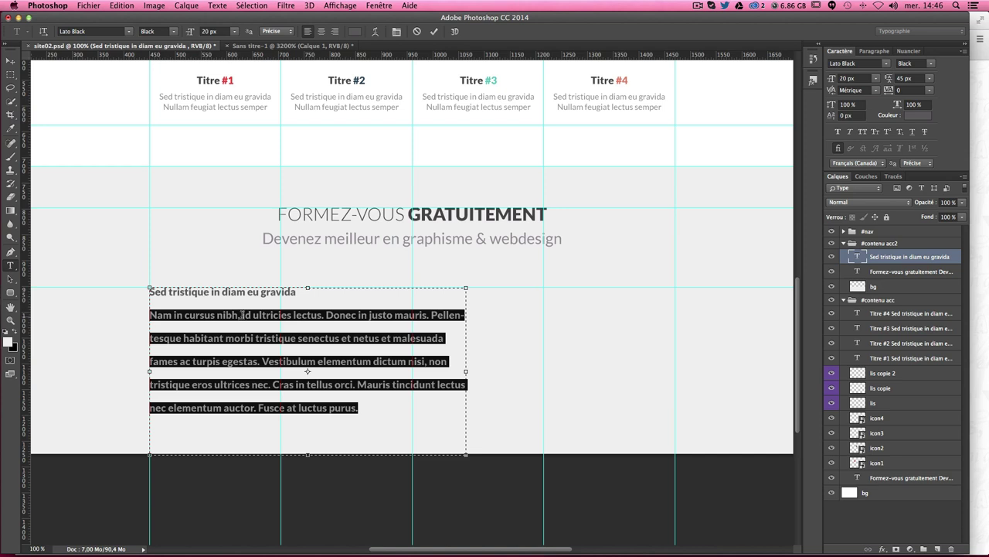
click(861, 78)
text(15)
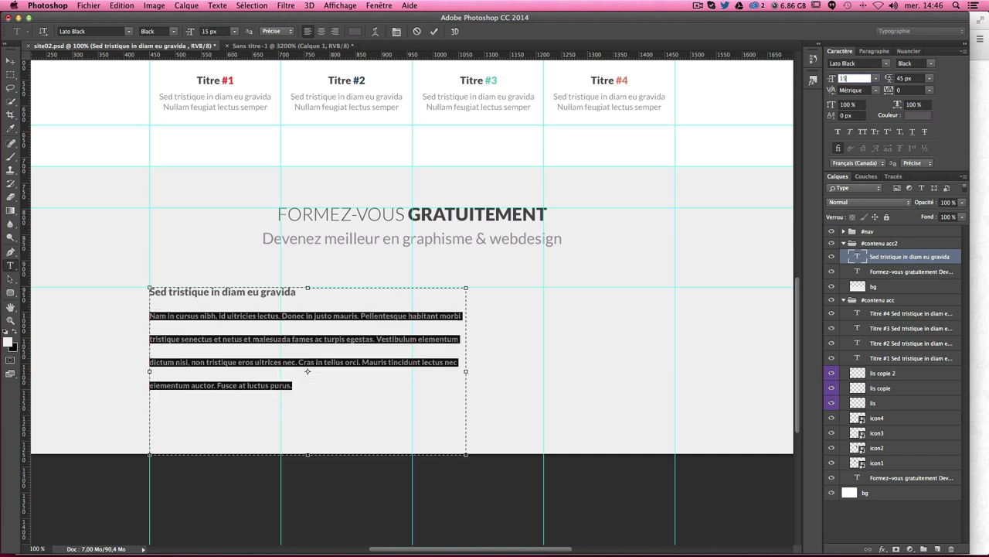
click(931, 64)
click(920, 93)
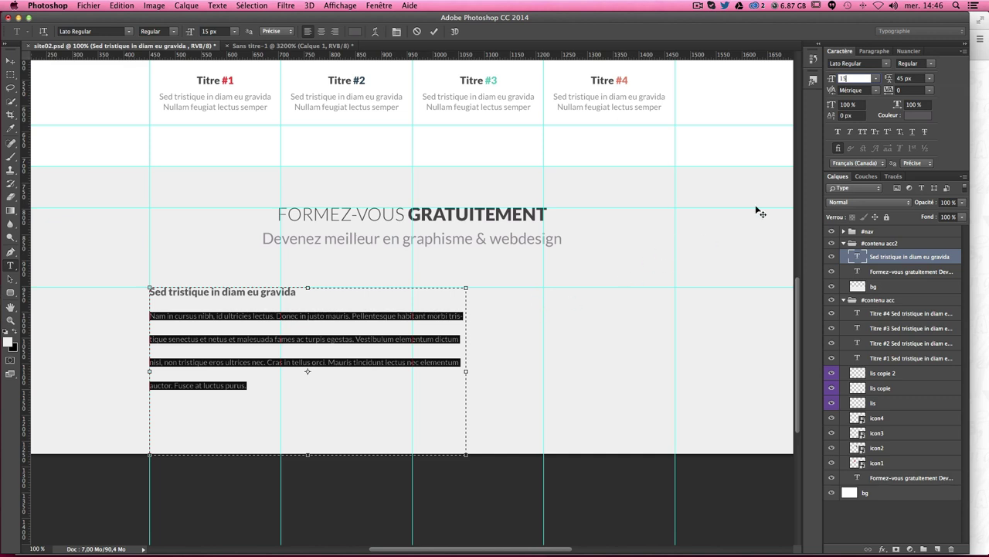
key(Tab)
text(20)
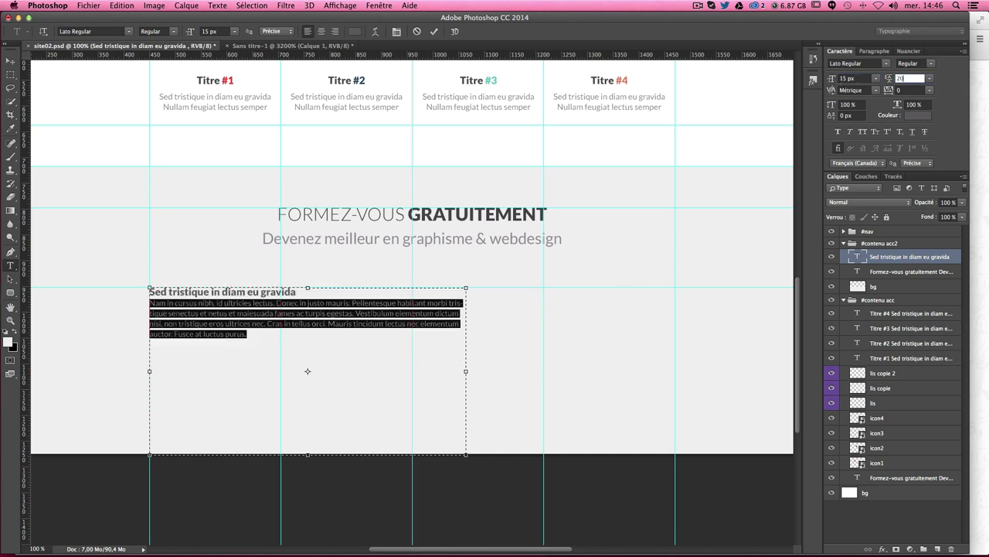
click(298, 321)
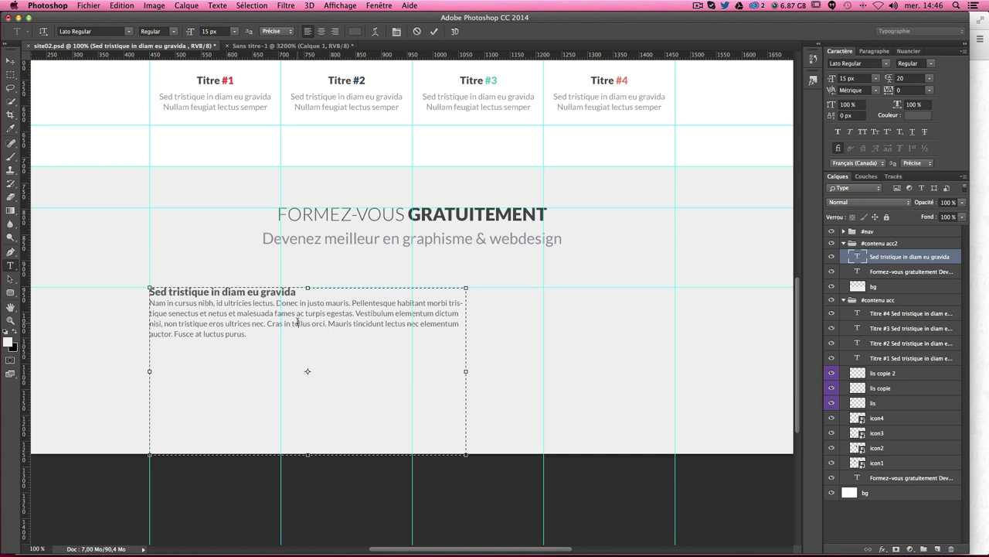
Step: Keep the paragraph grey and give its opening line 30 px leading for extra space above
drag(246, 334, 137, 304)
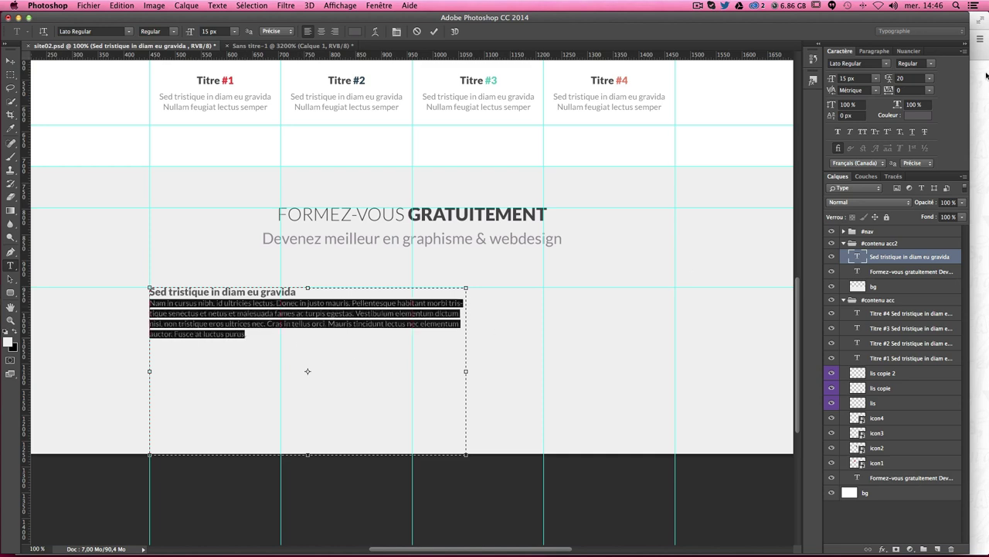
click(919, 115)
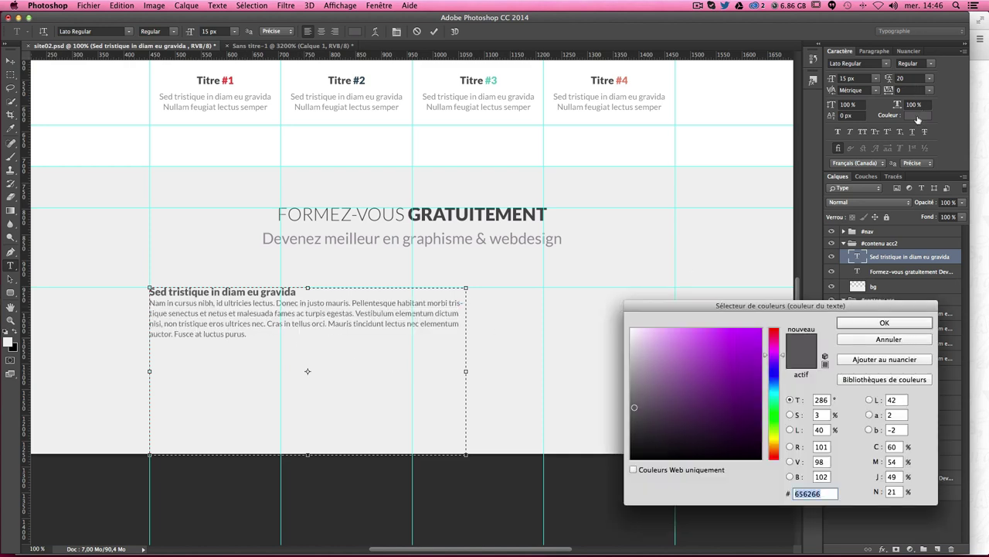
key(Return)
click(249, 335)
double_click(158, 305)
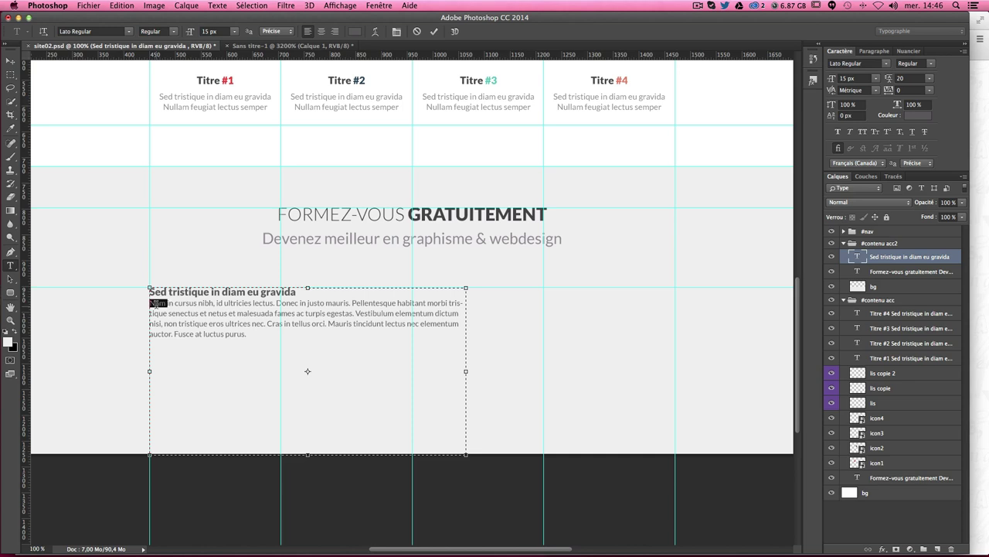
drag(155, 304, 184, 306)
click(910, 78)
text(30)
key(Return)
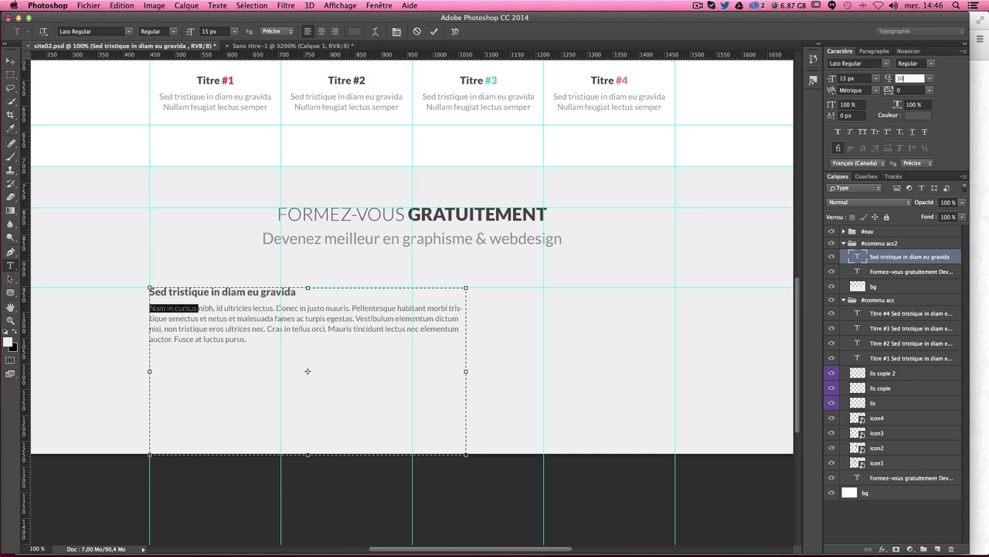
click(202, 331)
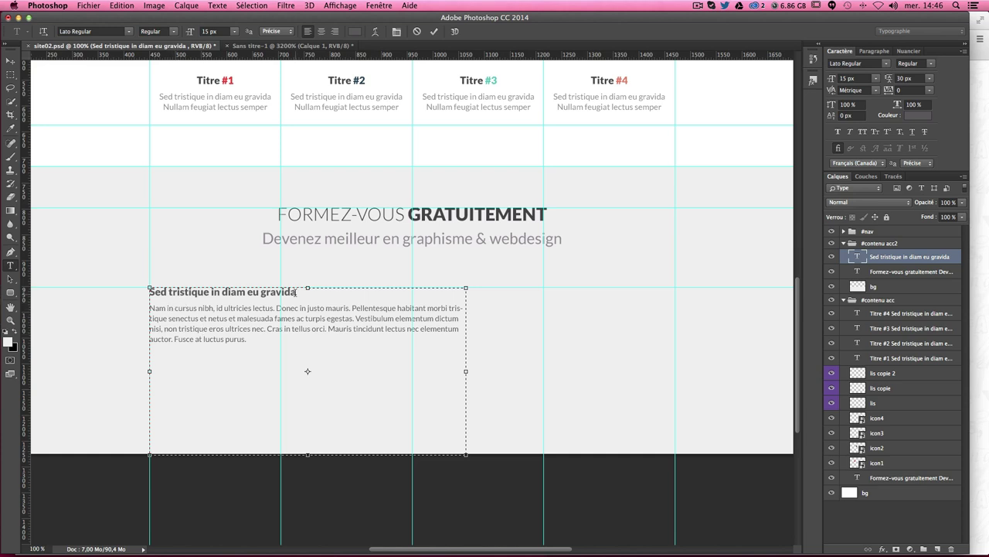
drag(296, 292, 123, 290)
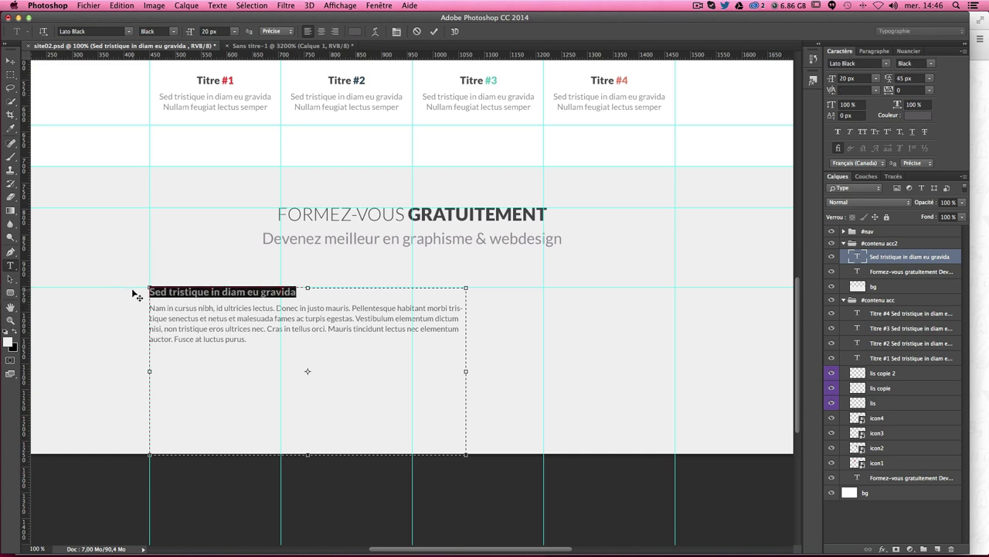
Step: Make the heading 25 px and teal #6ccbc1 sampled from the lollipop icon, then commit
click(850, 79)
text(25)
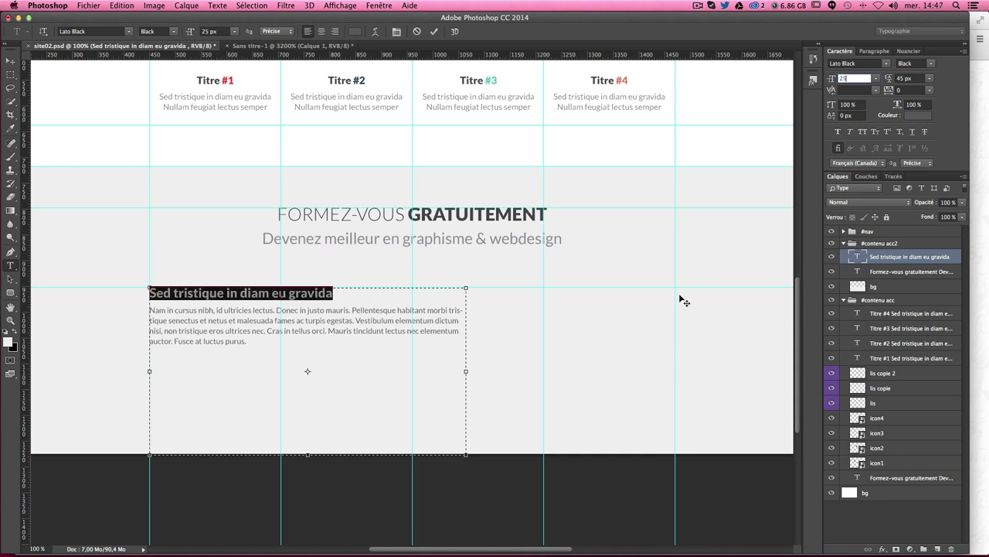
scroll(685, 296, up, 2)
scroll(685, 296, up, 3)
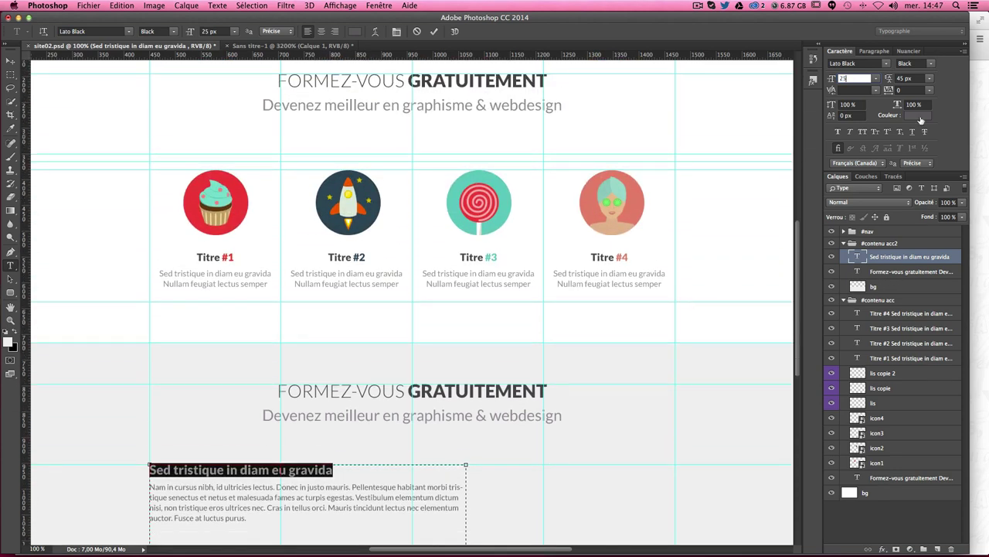
click(919, 116)
click(496, 178)
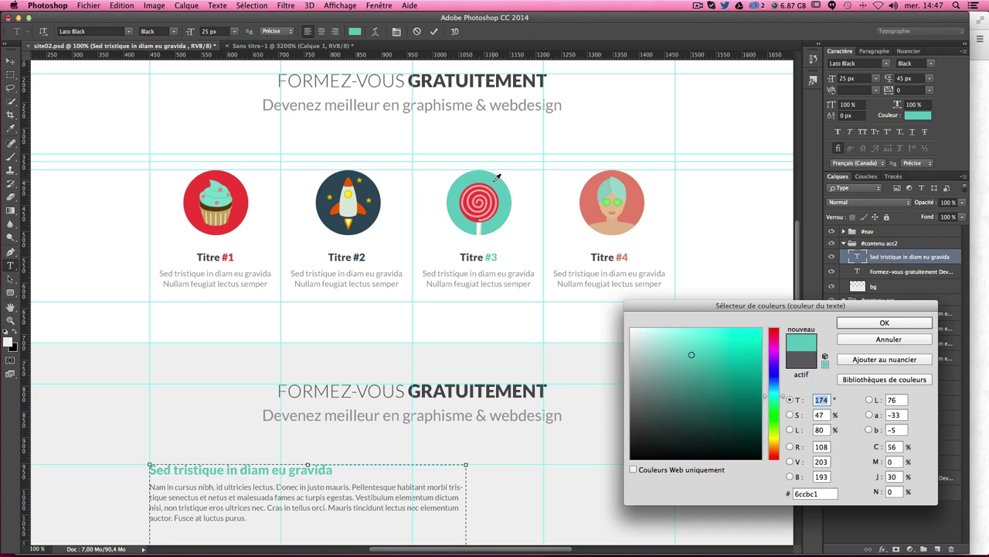
scroll(510, 182, up, 3)
scroll(541, 186, up, 2)
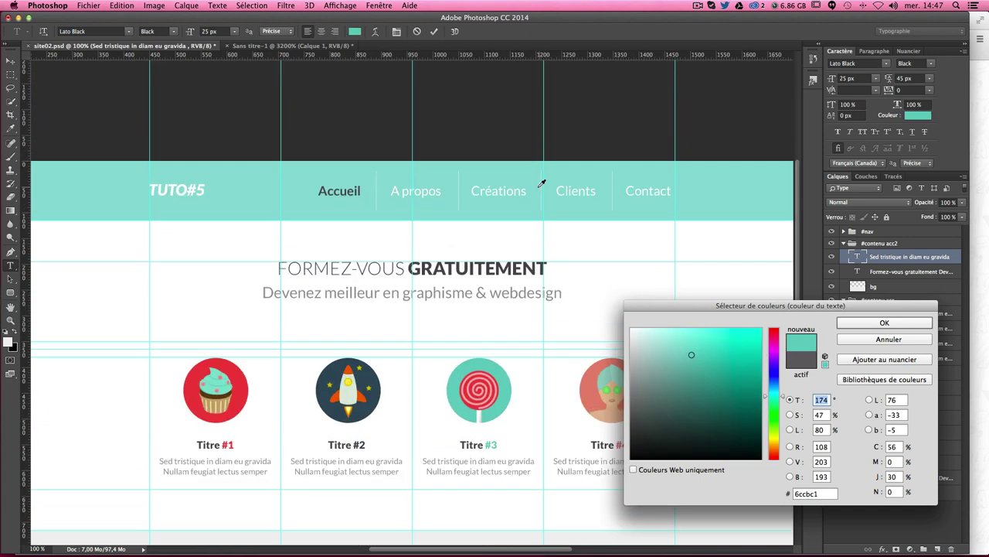
scroll(536, 186, down, 5)
scroll(546, 189, down, 2)
scroll(546, 189, down, 2)
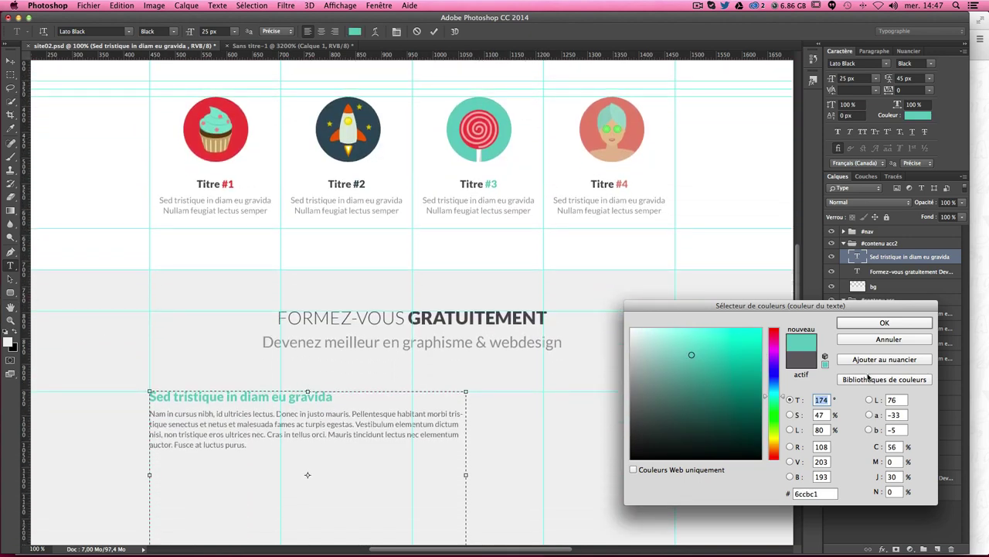
click(869, 325)
scroll(556, 380, down, 8)
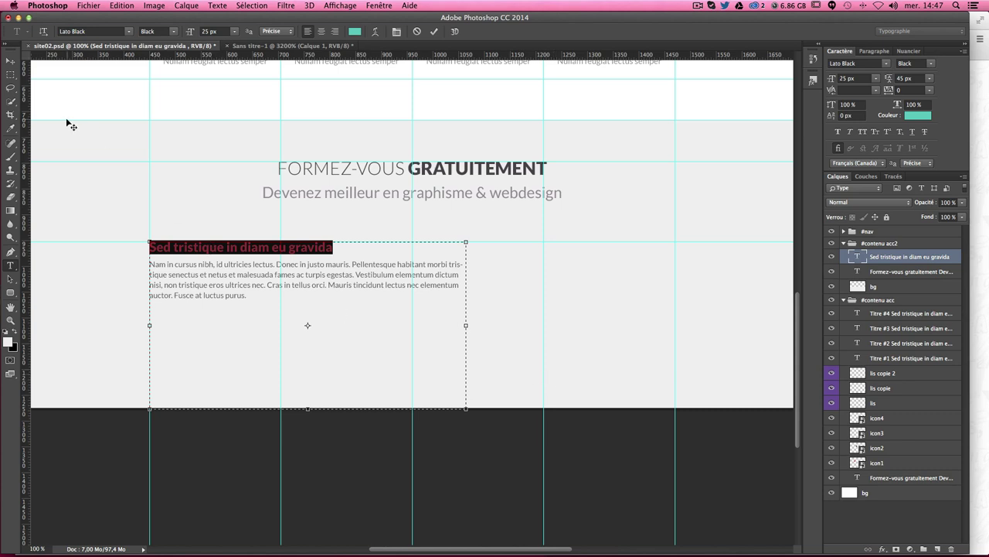
click(11, 61)
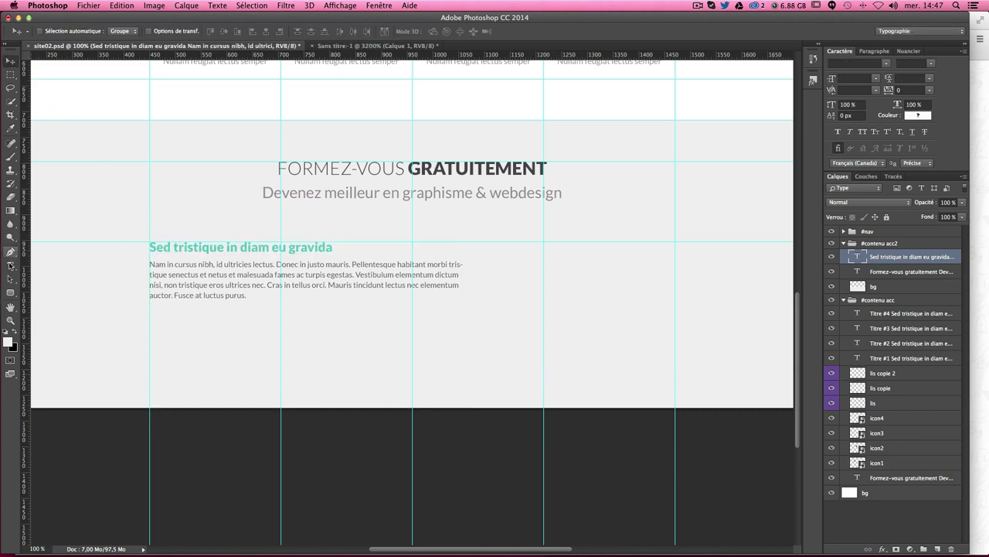
Step: Delete the sentences from 'Cras' to 'purus.' so the paragraph ends with 'ultrices nec.'
click(11, 265)
drag(247, 295, 261, 285)
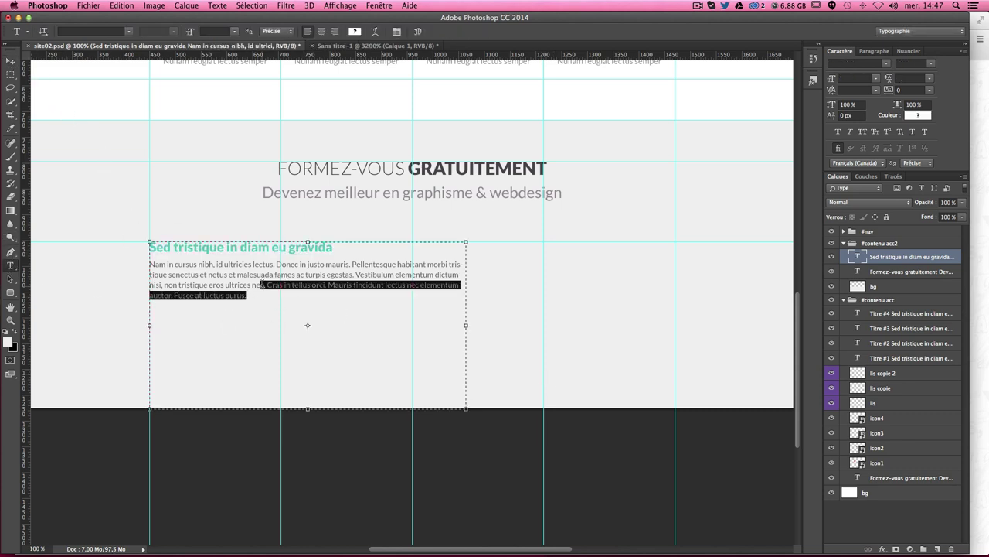
key(BackSpace)
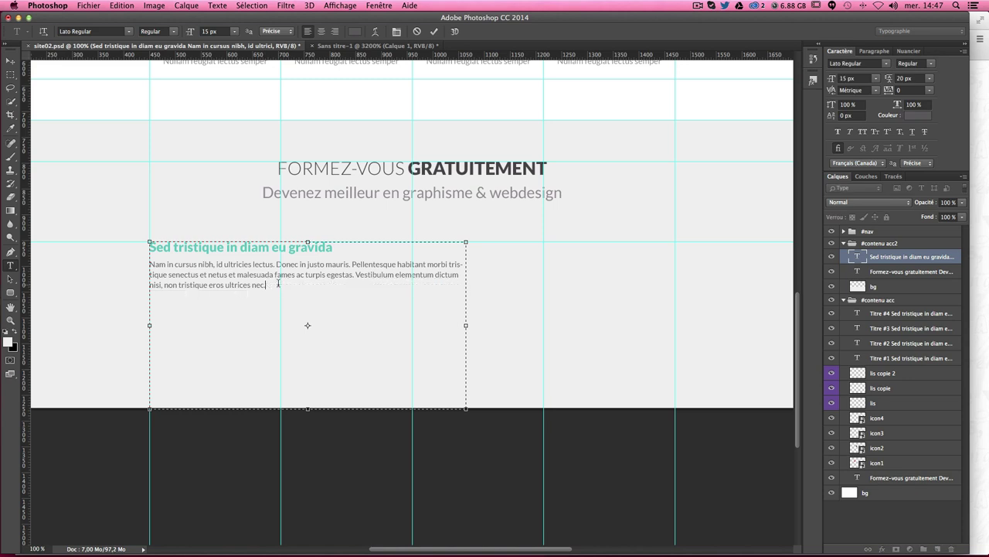
text(.)
double_click(163, 246)
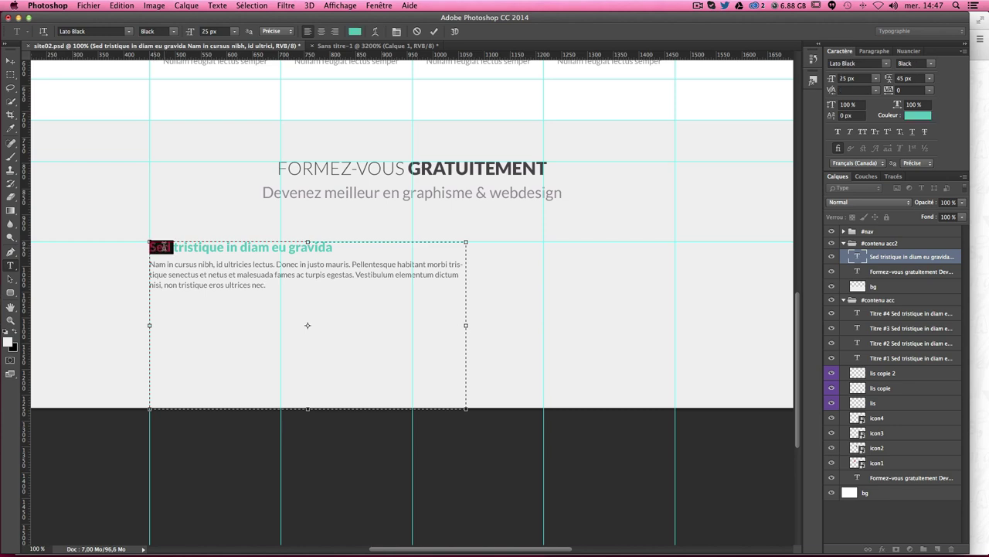
click(163, 247)
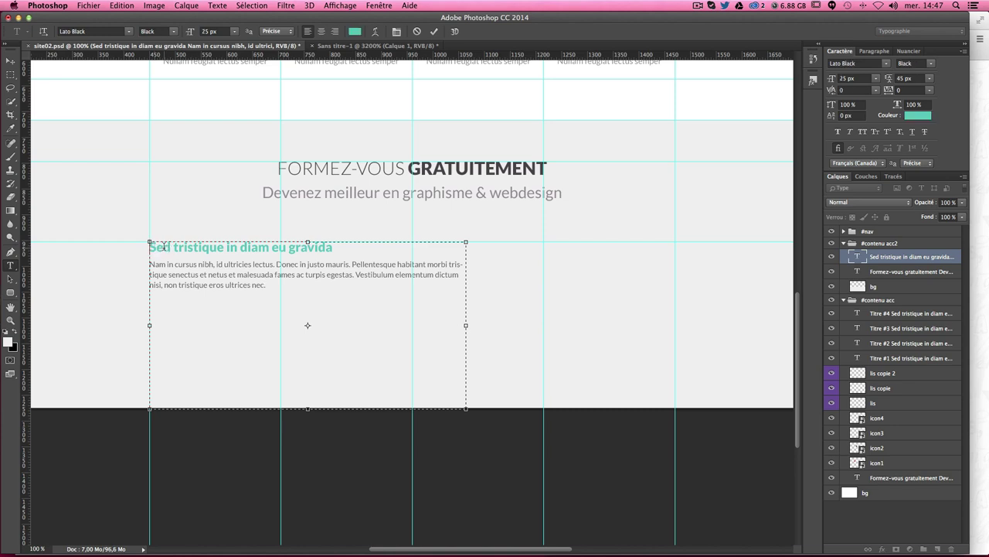
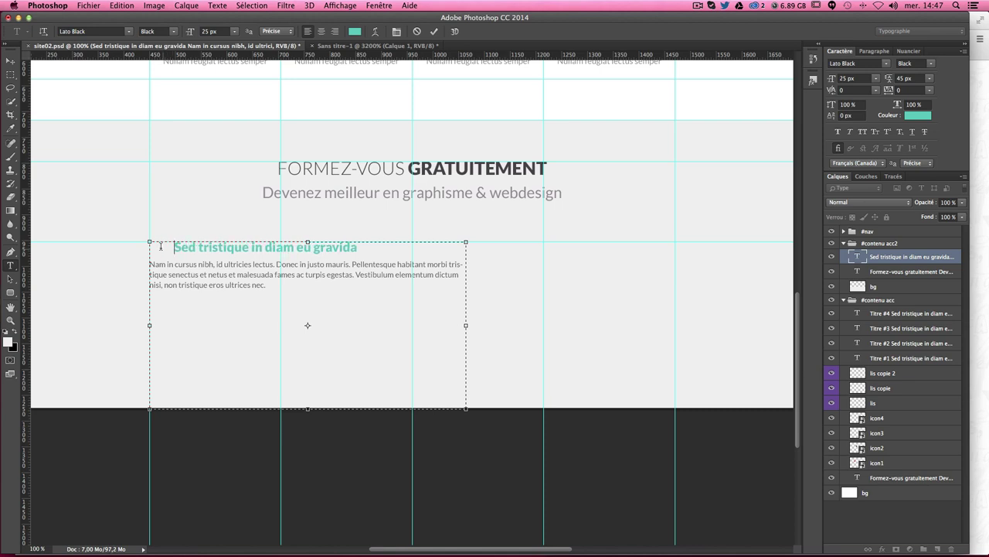
Step: Commit the heading text edit and bring the Lorem Ipsum page in Chrome forward
click(11, 60)
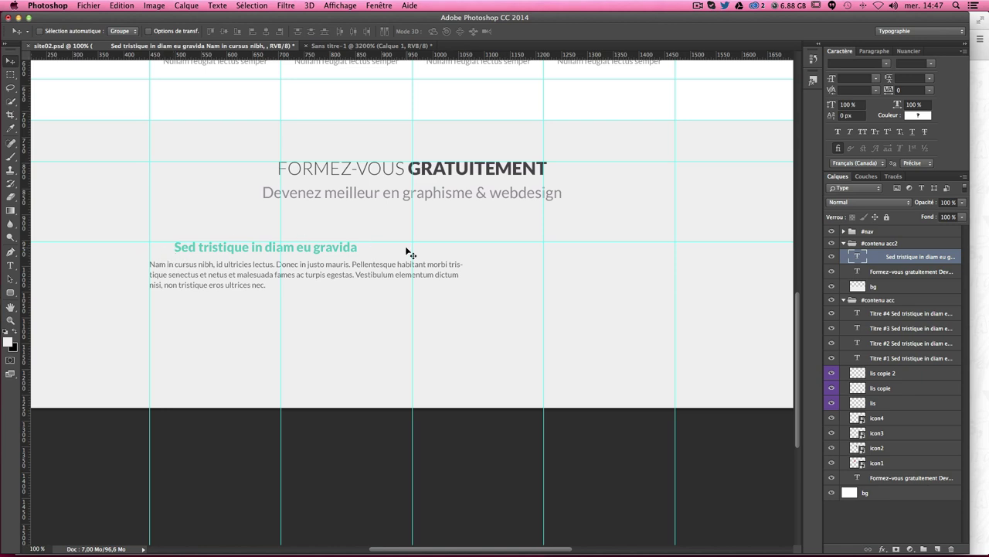
click(986, 244)
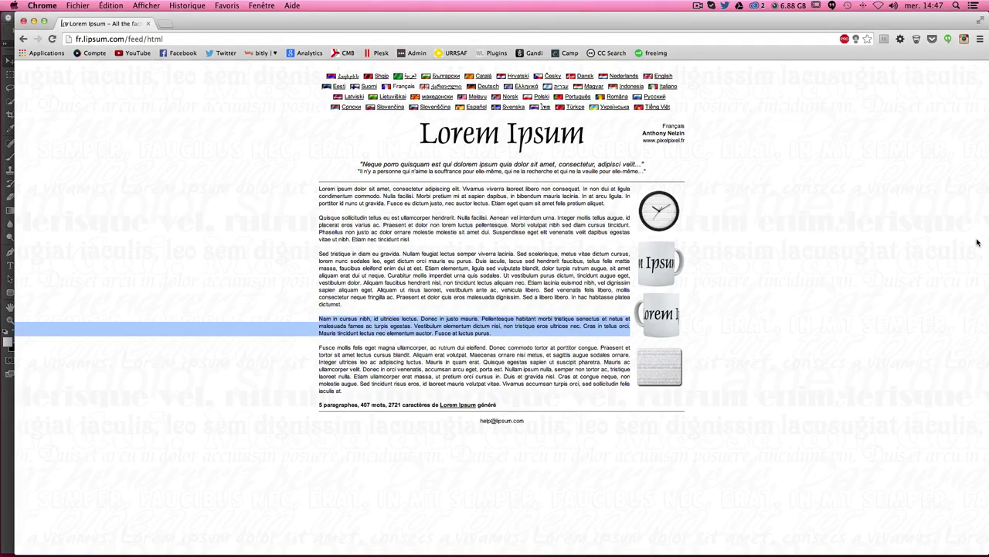
Step: Drag ico-h2.png from the partie02 images folder in Finder onto the site02.psd canvas
click(986, 90)
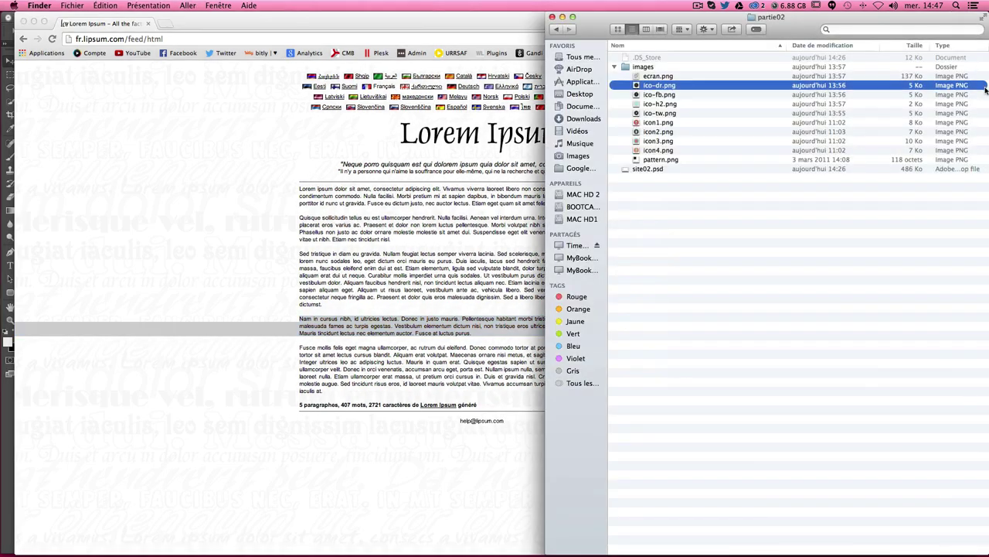
click(3, 145)
click(904, 170)
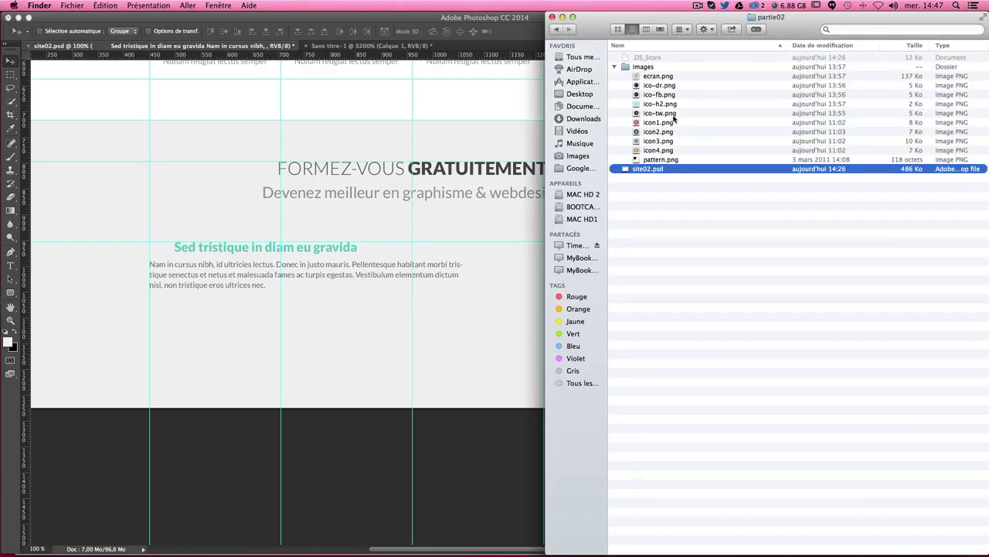
click(643, 105)
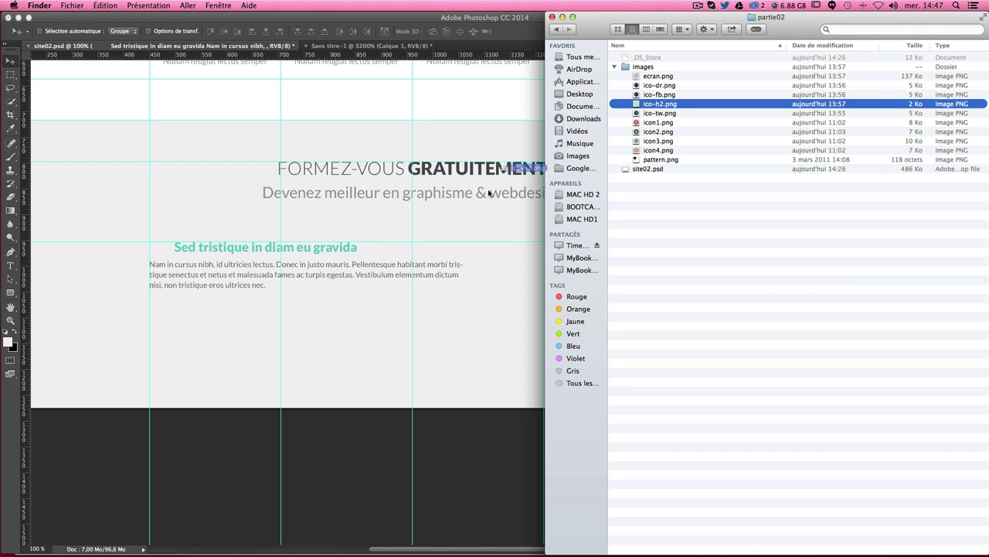
drag(647, 109, 170, 263)
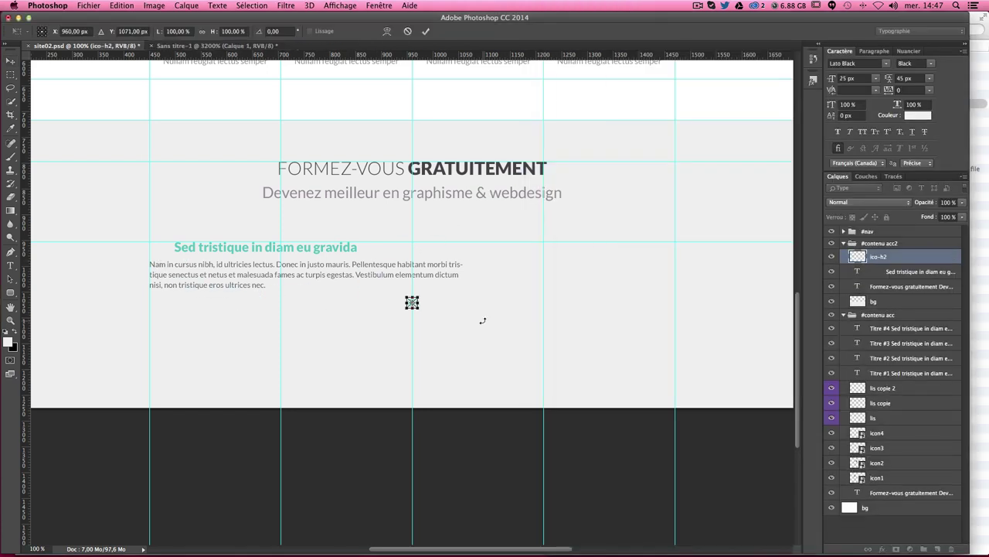
Step: Place the icon beside the 'Sed tristique in diam eu gravida' heading and delete two leading spaces
key(Return)
mouse_move(500, 333)
mouse_down()
mouse_move(248, 278)
mouse_move(221, 300)
mouse_up()
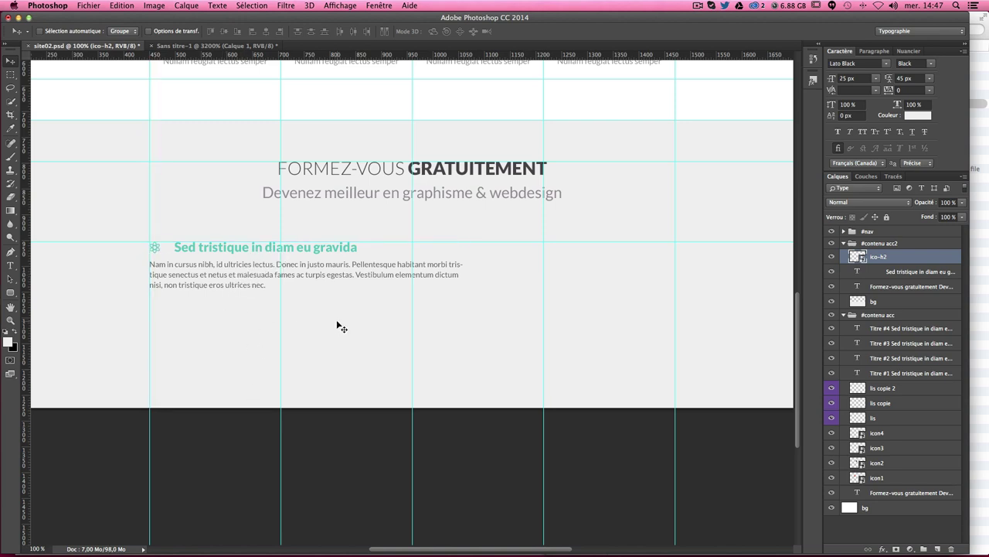
click(10, 265)
click(178, 245)
key(BackSpace)
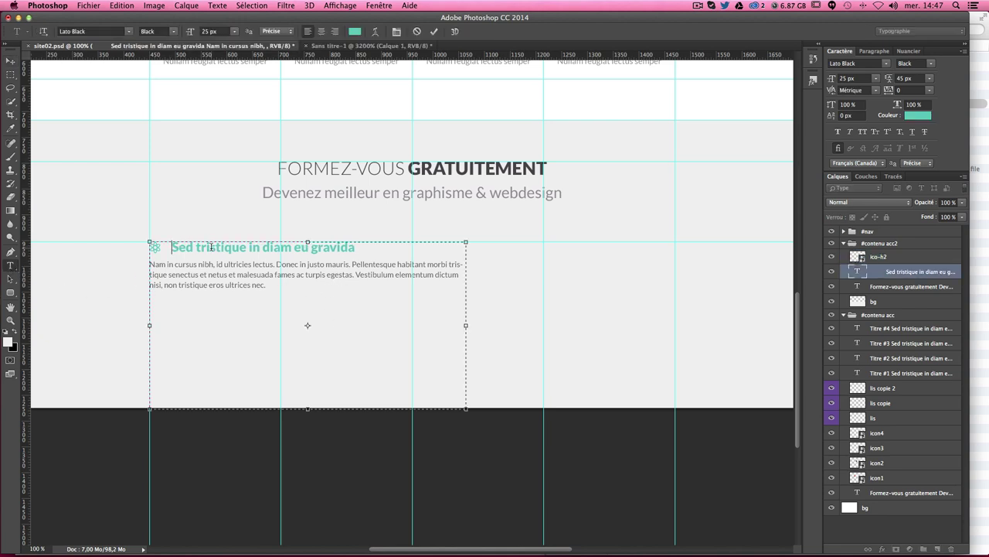
key(BackSpace)
key(BackSpace)
key(BackSpace)
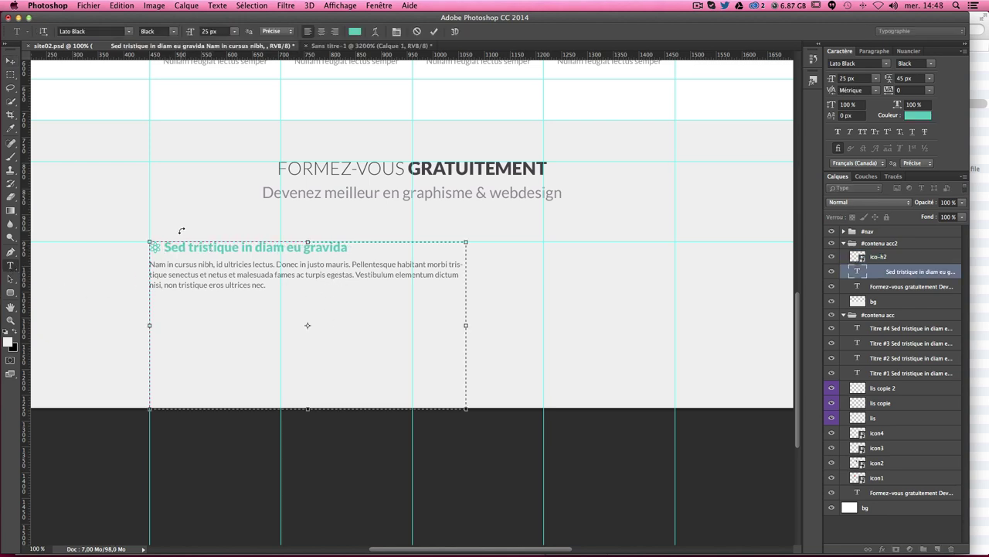
click(10, 61)
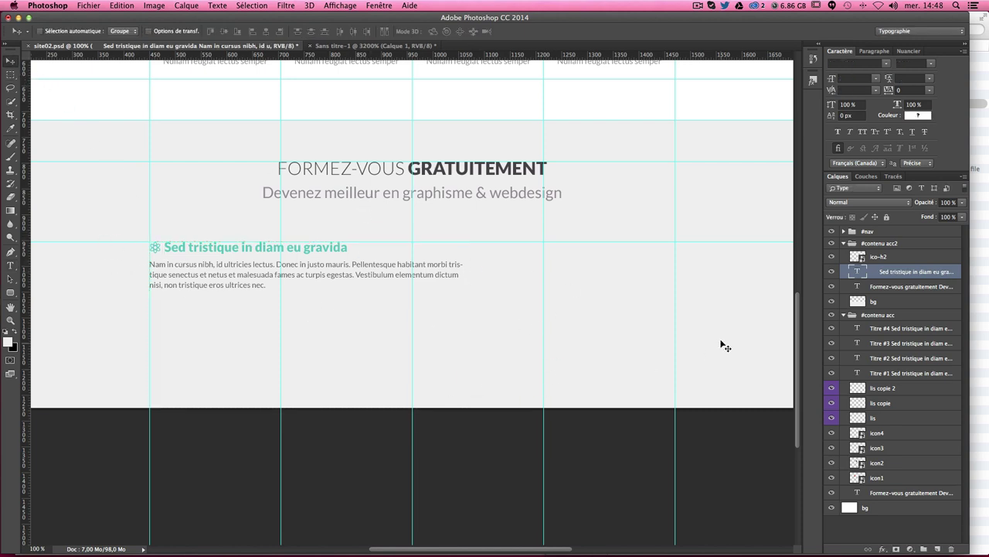
Step: Try a red Color Overlay layer style on the ico-h2 icon, then cancel it
click(874, 259)
double_click(924, 263)
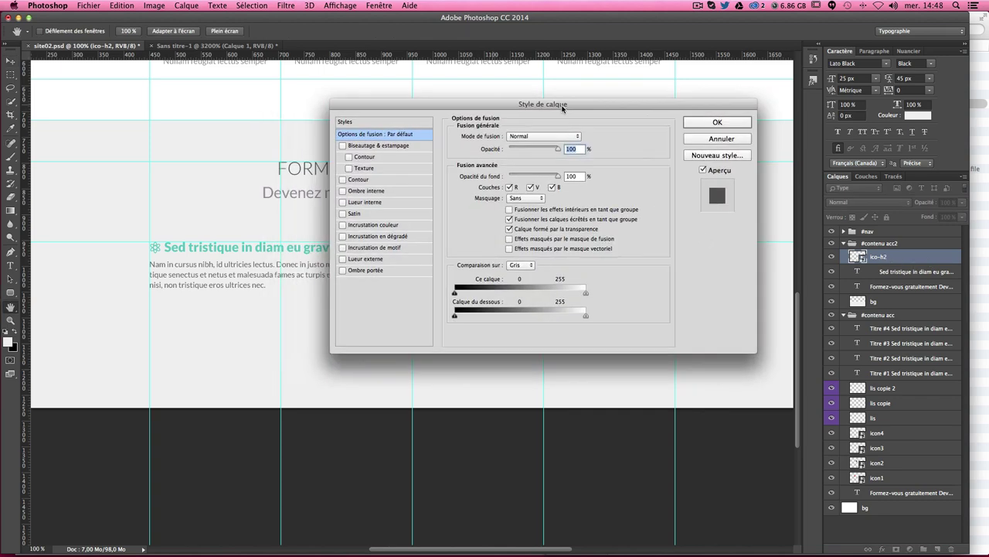
drag(489, 106, 656, 198)
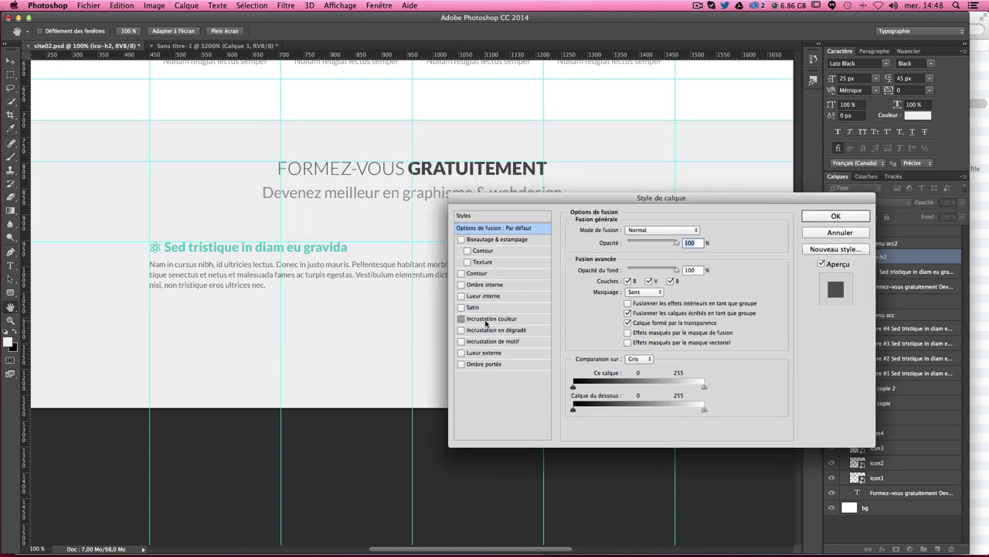
click(487, 319)
click(701, 230)
scroll(321, 241, up, 3)
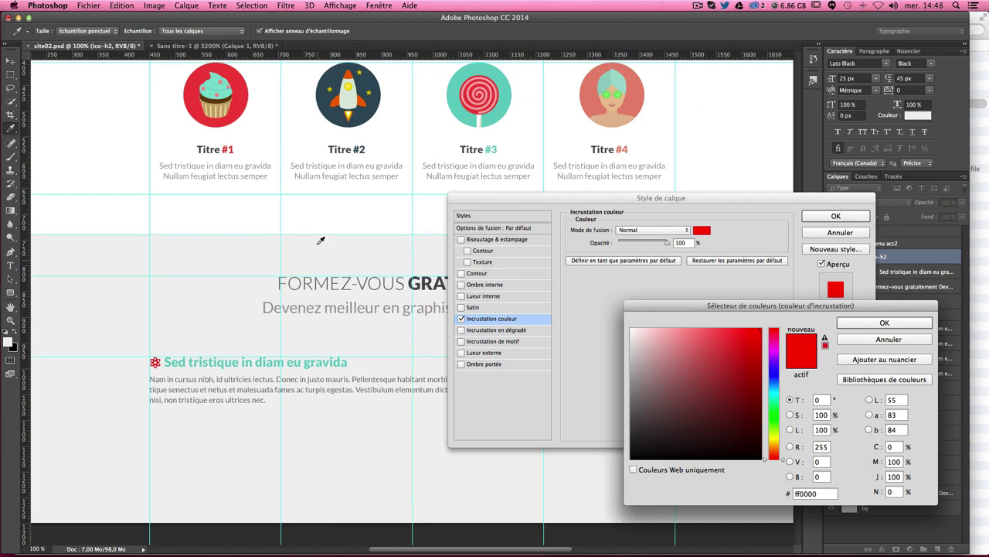
click(251, 98)
drag(381, 90, 302, 301)
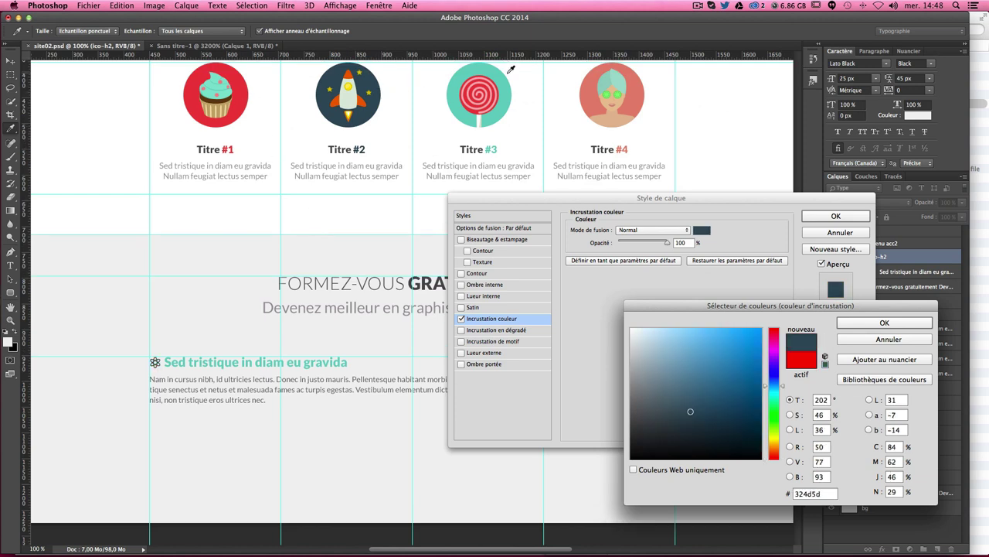
key(Escape)
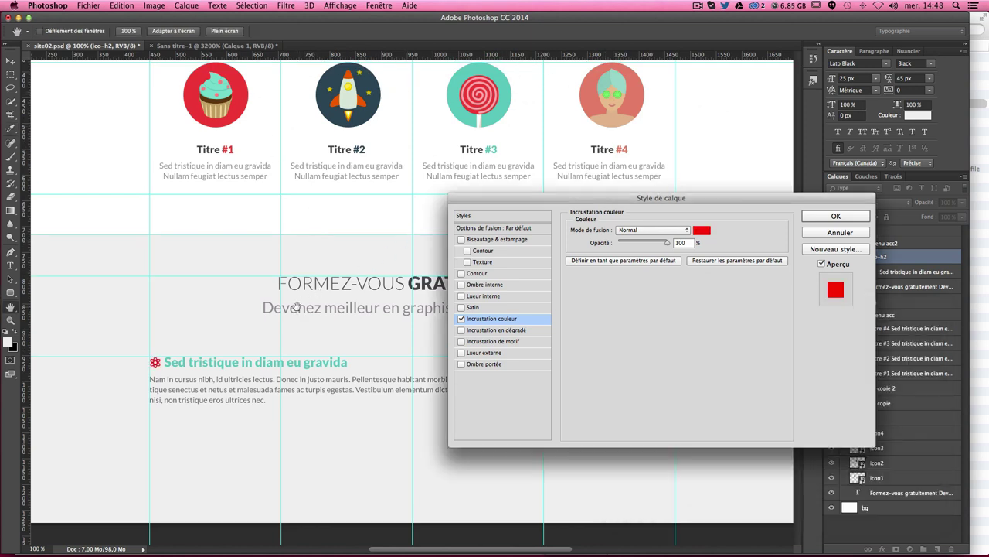
key(Escape)
scroll(325, 340, down, 2)
scroll(332, 351, down, 1)
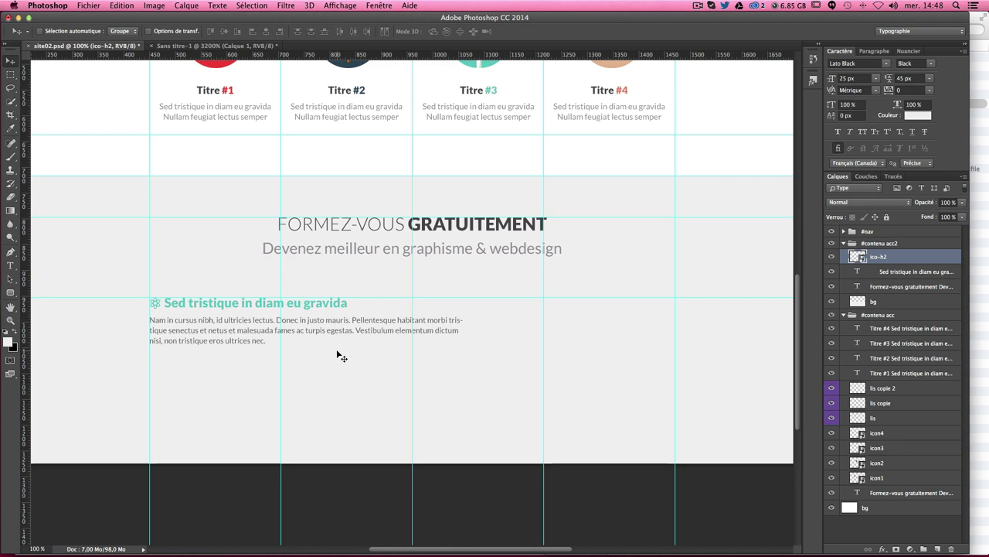
Step: Add a slightly indented 'Lire la suite' line after the paragraph's last word and commit it
click(10, 265)
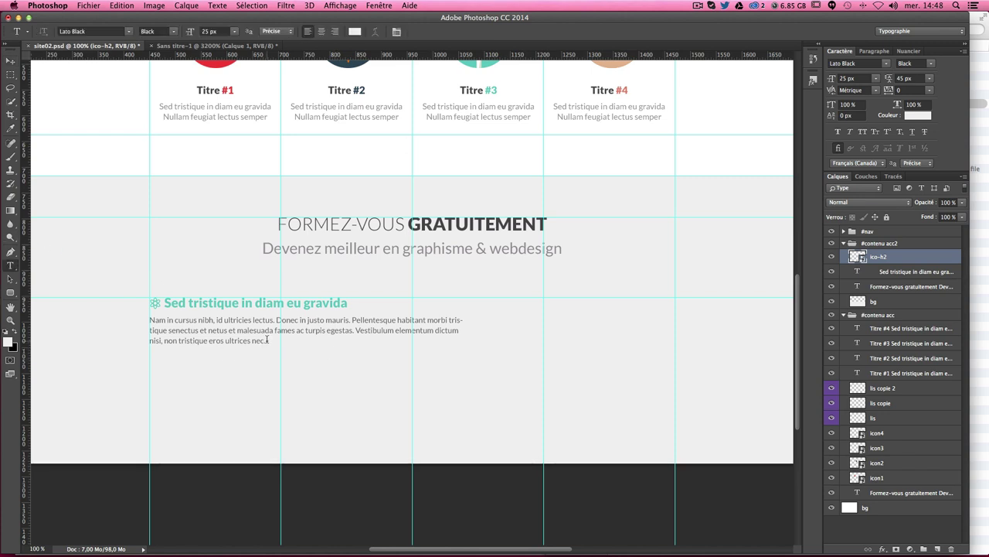
click(296, 343)
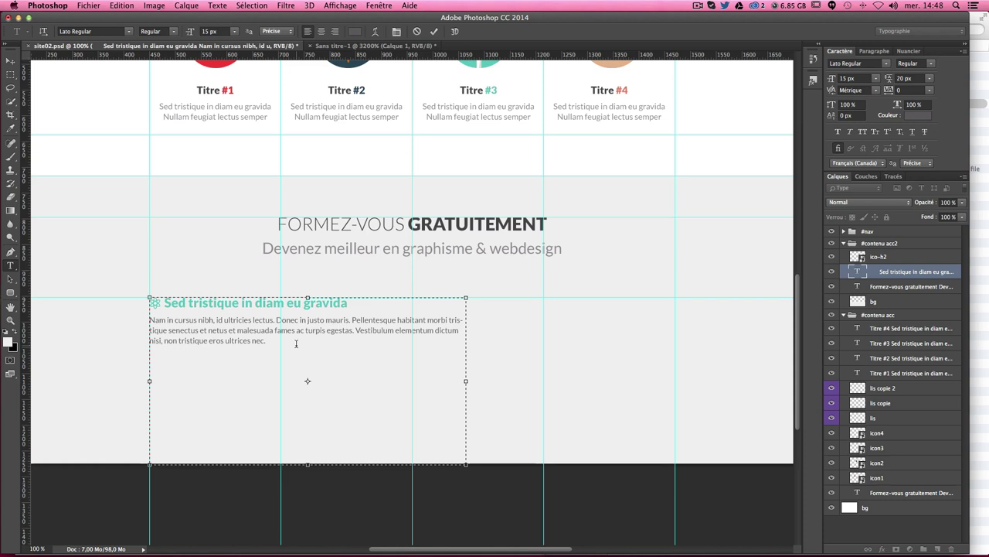
text(Lire)
text( la suite)
key(Home)
click(11, 61)
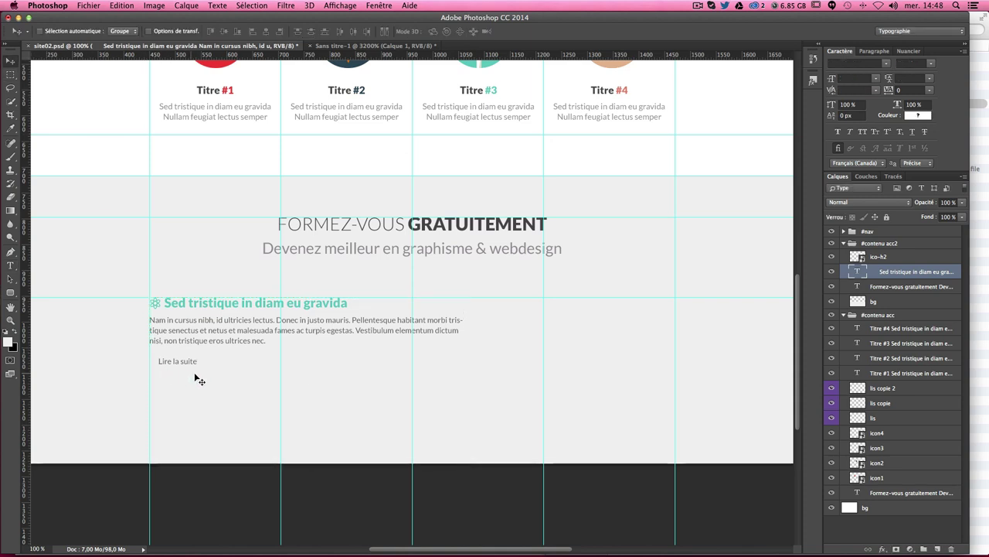
Step: Draw a 115 × 30 px rounded rectangle around 'Lire la suite'
click(891, 287)
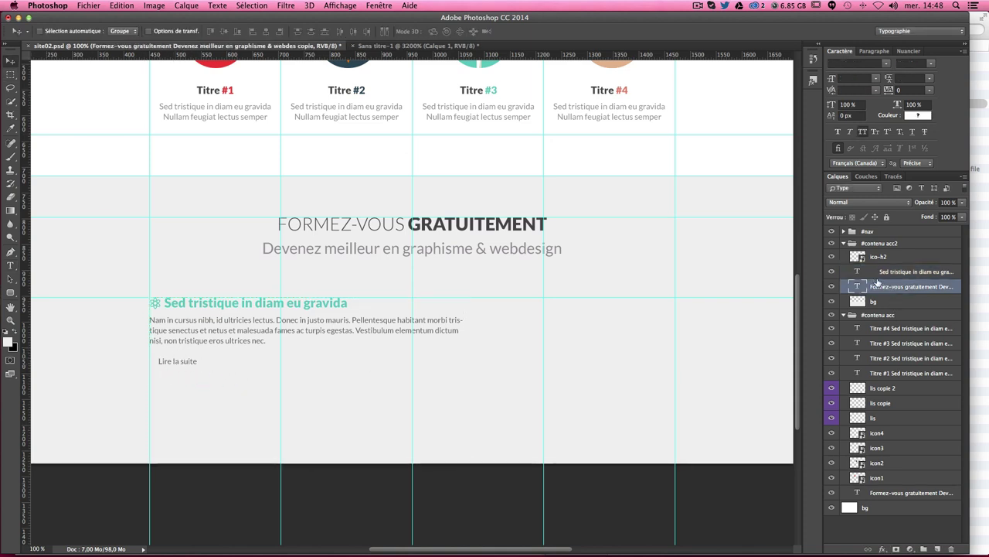
click(10, 292)
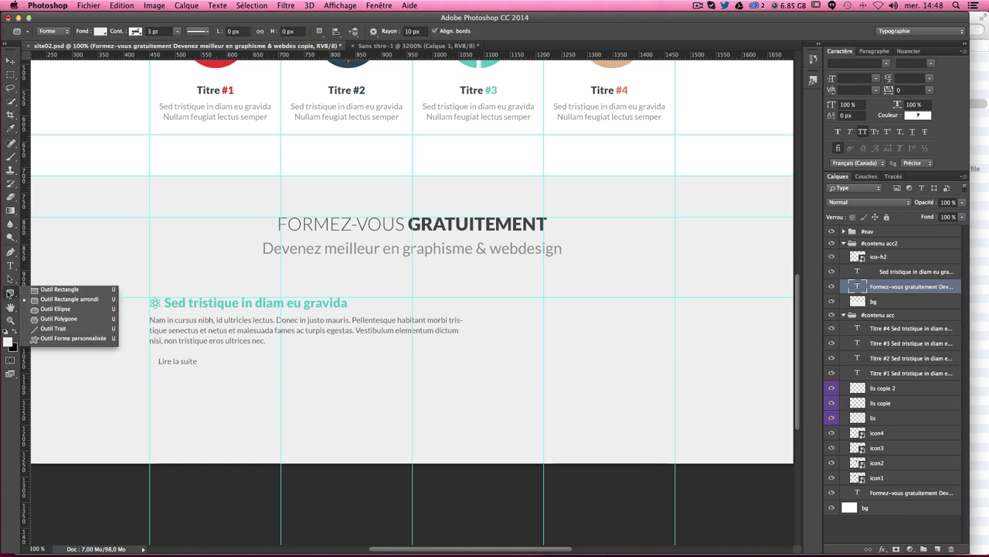
click(64, 298)
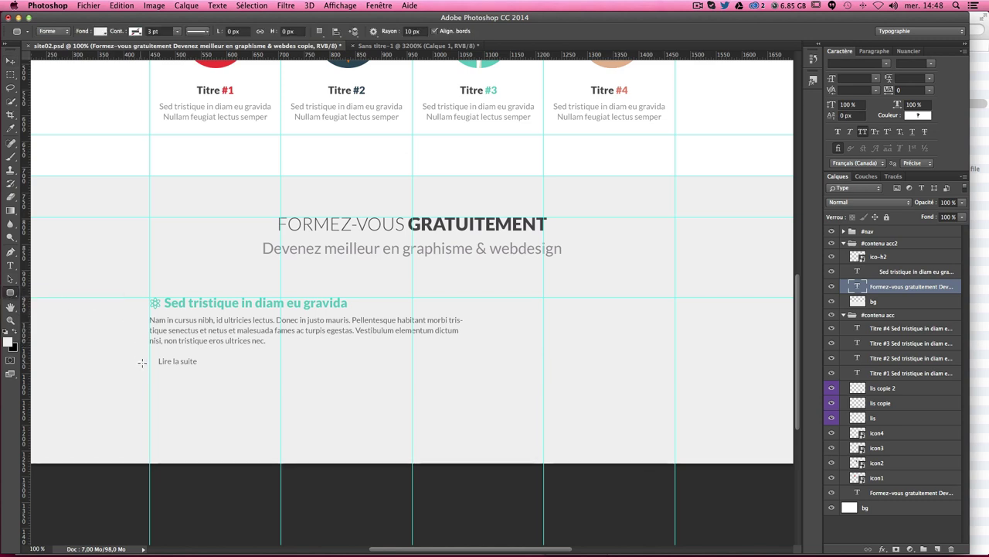
drag(148, 353, 208, 369)
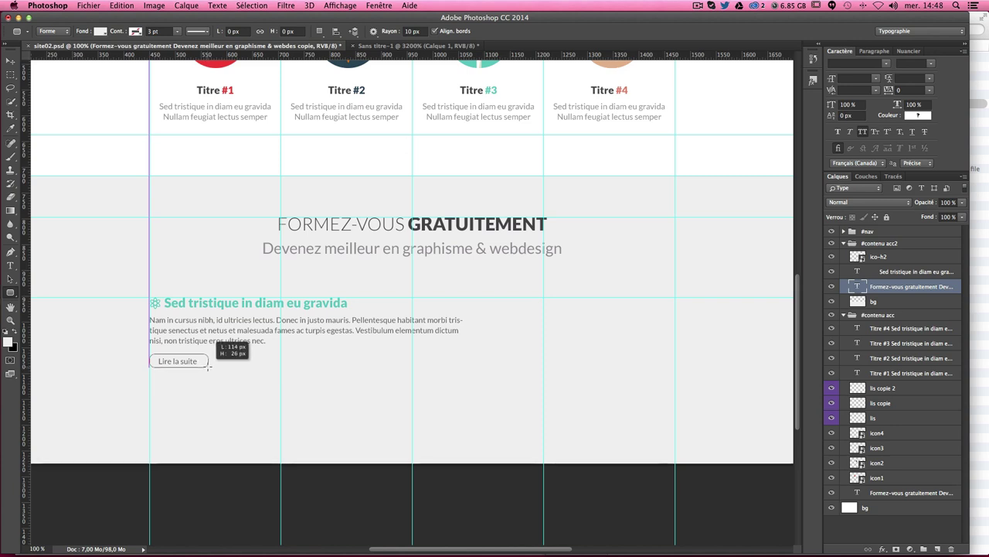
drag(208, 370, 210, 369)
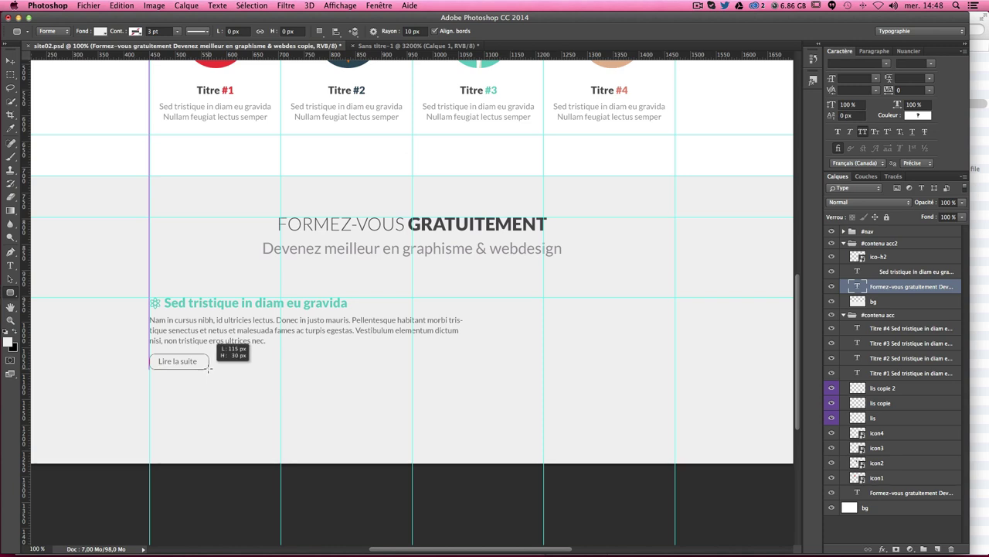
drag(208, 369, 208, 369)
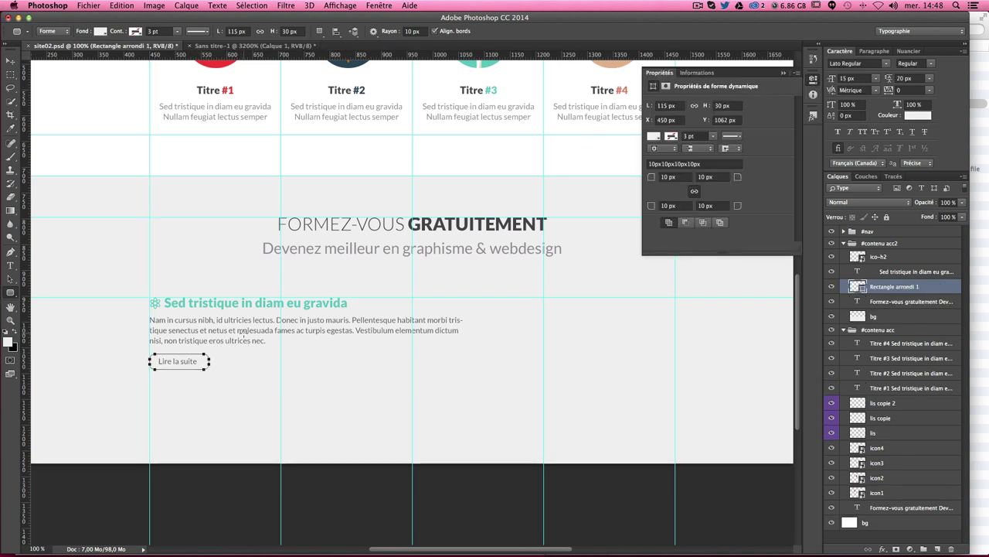
click(667, 105)
click(723, 106)
click(666, 106)
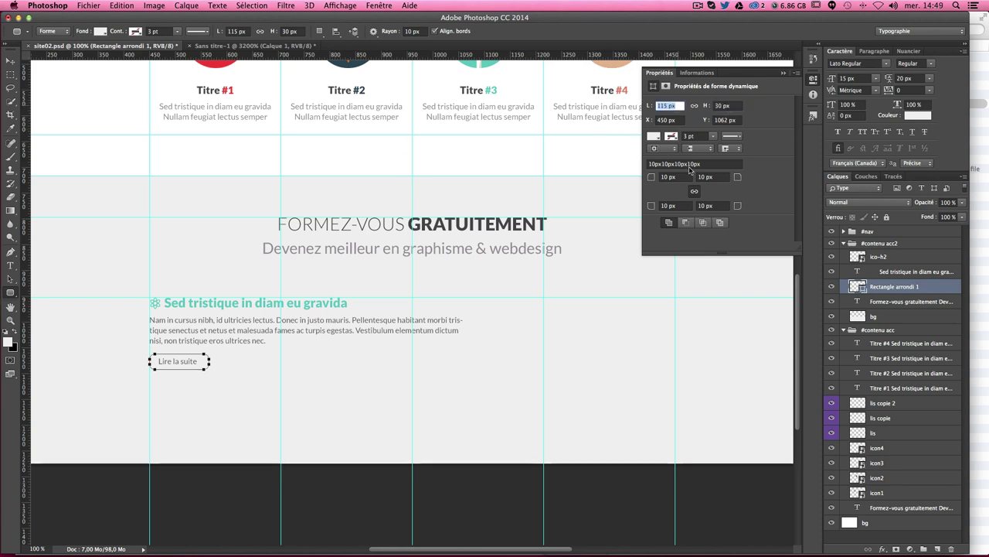
Step: Fill the rounded rectangle with the cupcake icon's red (#ef4644)
click(654, 136)
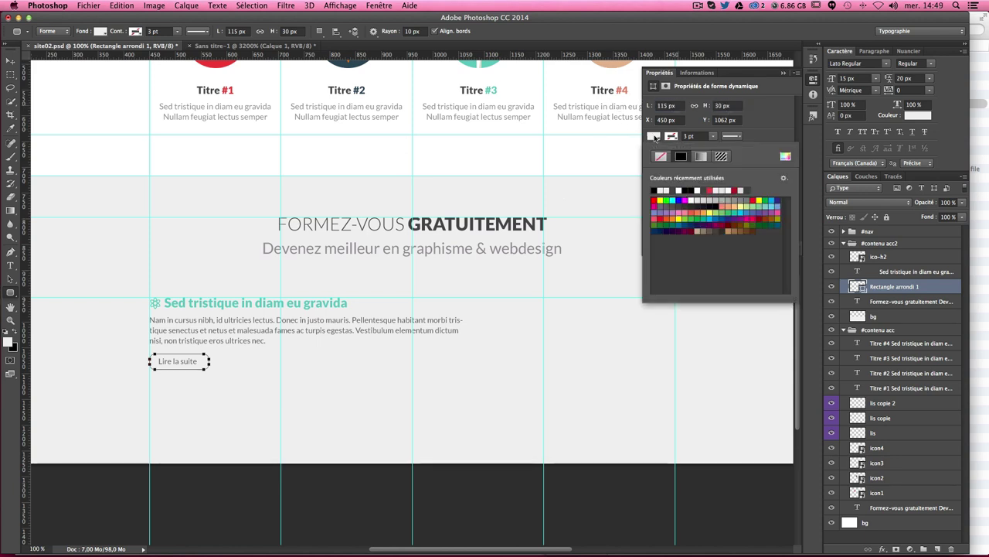
scroll(492, 251, up, 3)
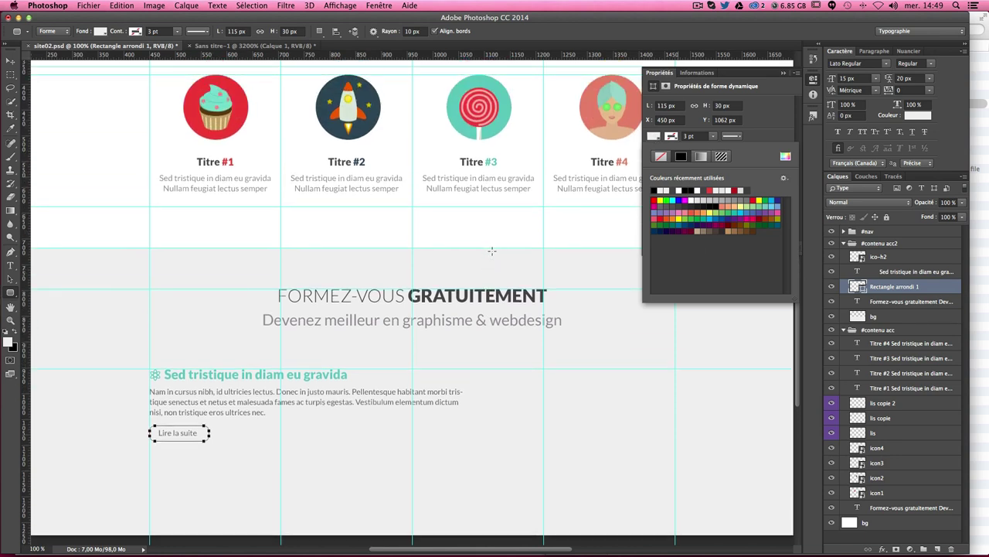
click(660, 156)
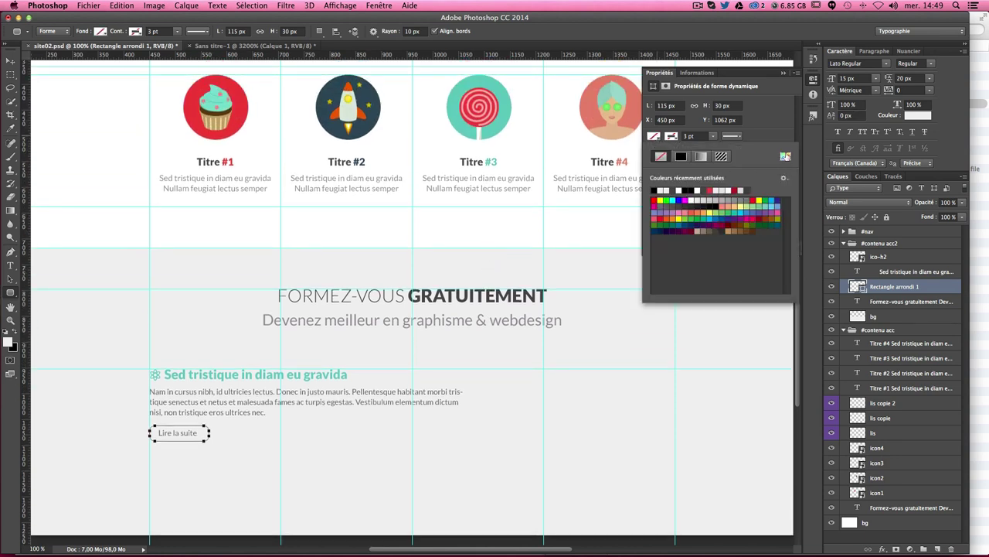
click(785, 158)
click(197, 122)
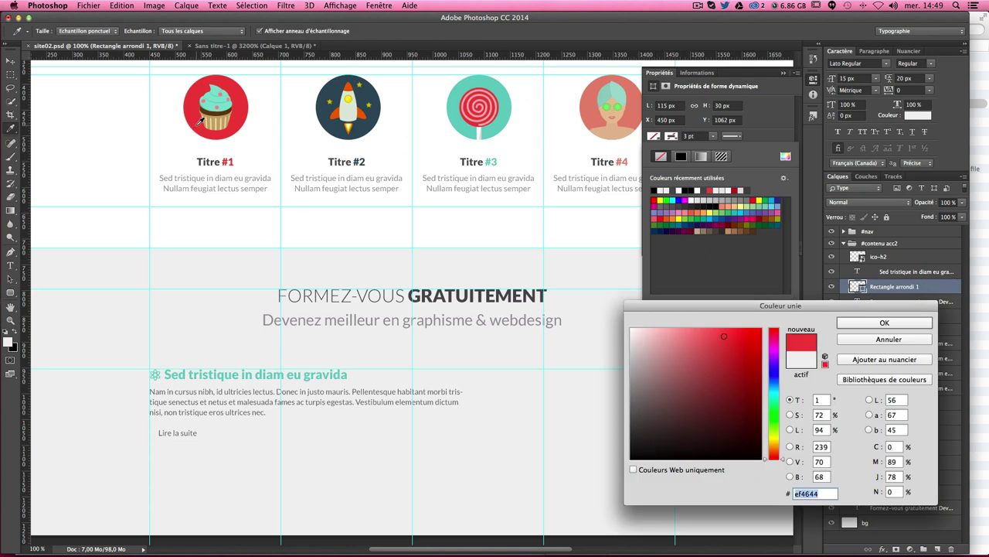
key(Return)
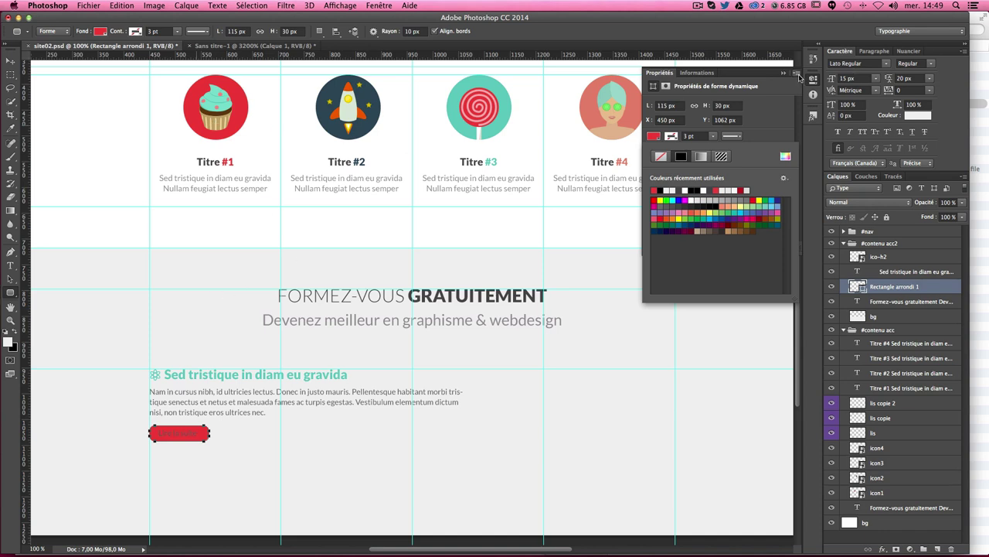
click(796, 73)
click(821, 96)
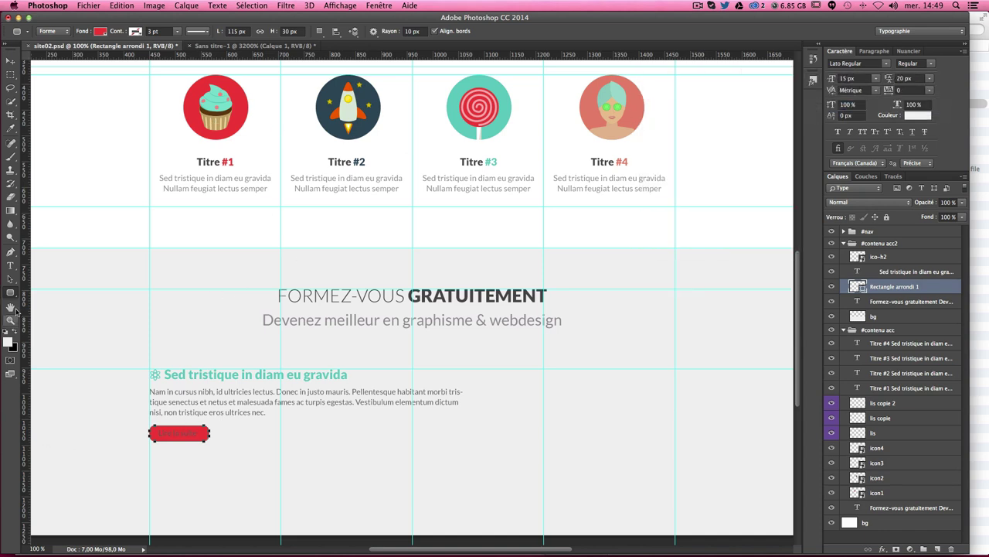
Step: Make the 'Lire la suite' label white (#ffffff) and Bold
click(10, 264)
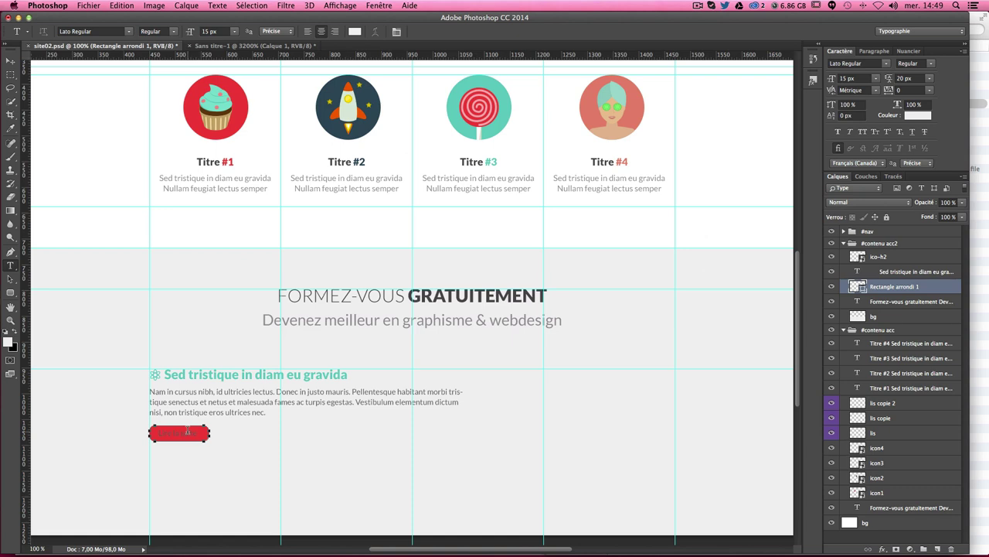
click(885, 342)
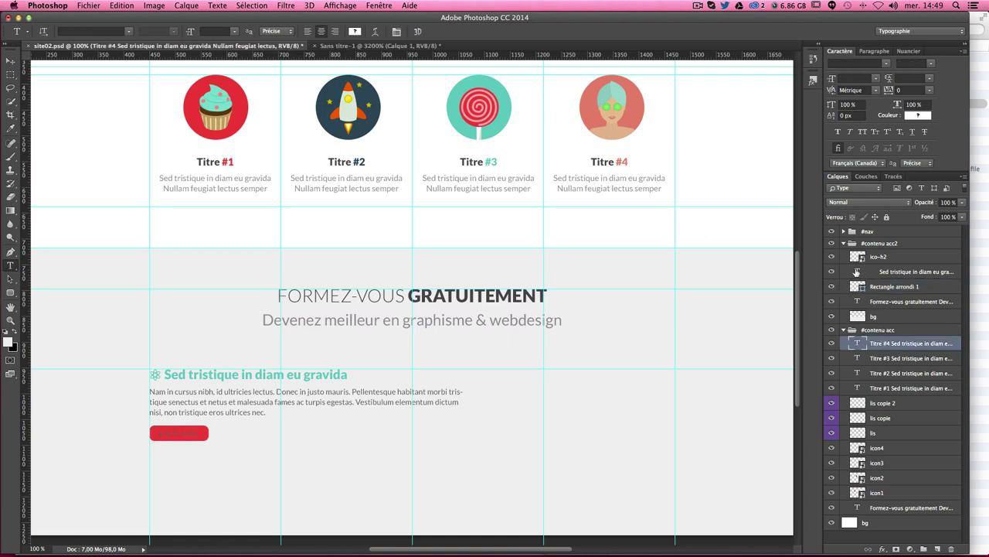
double_click(854, 273)
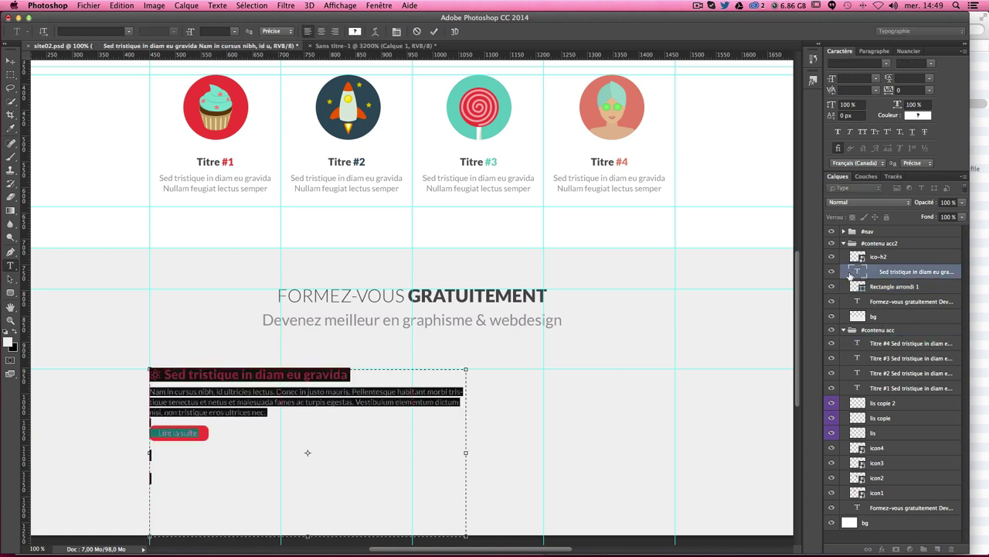
click(176, 432)
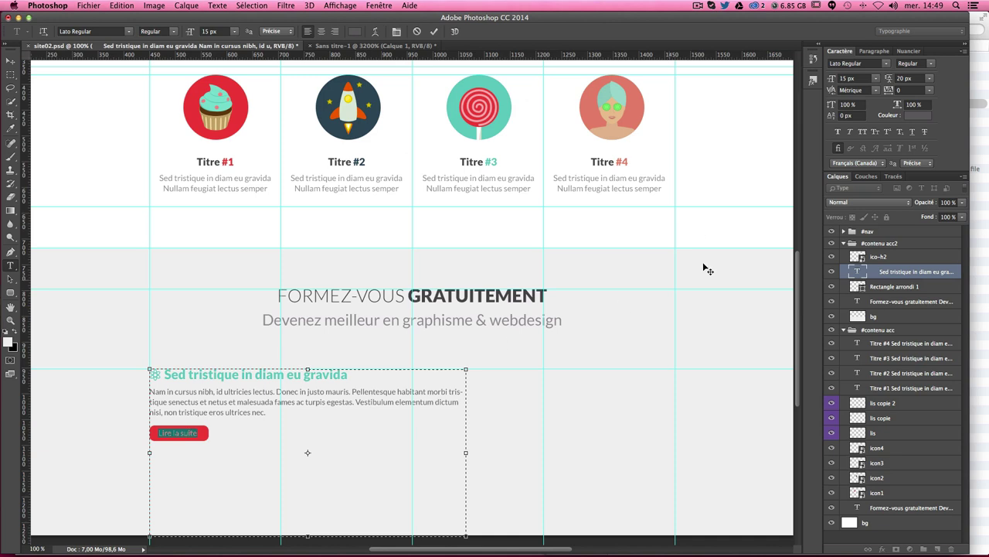
click(918, 115)
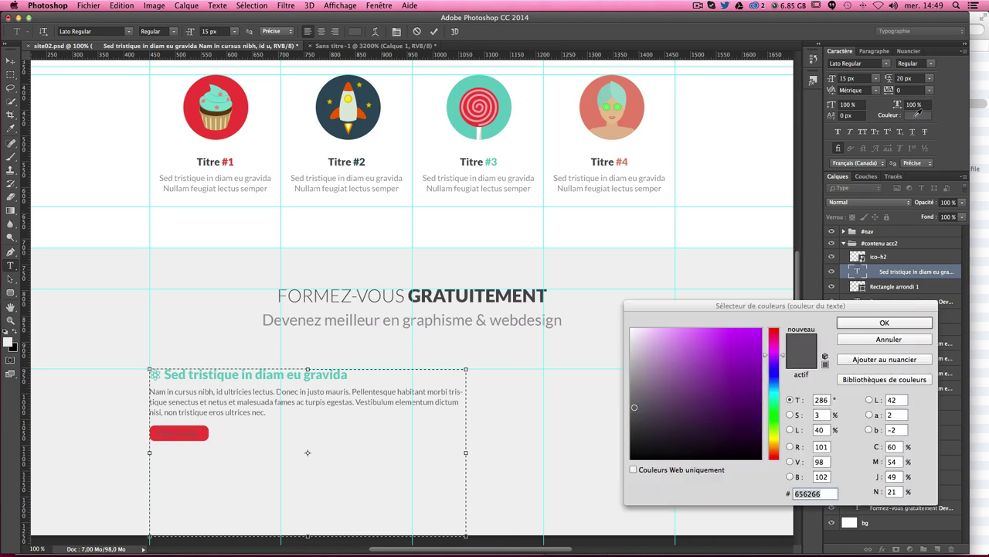
drag(676, 373, 574, 296)
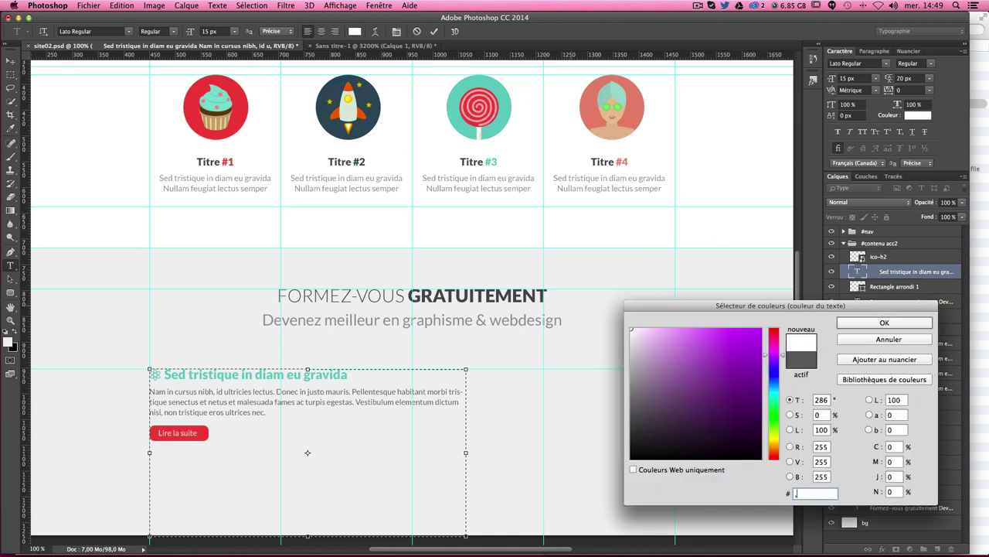
text(ffffff)
key(Return)
key(Return)
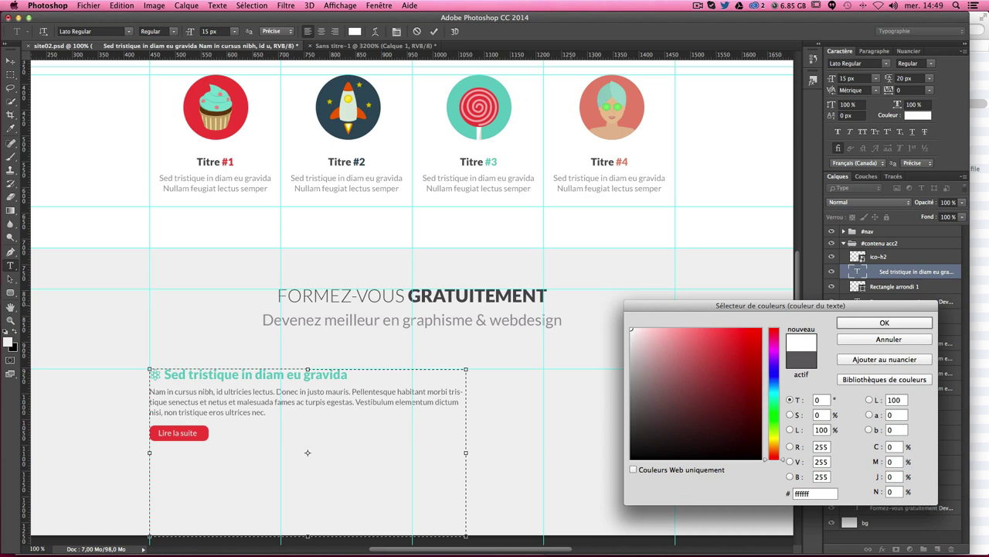
key(Return)
click(931, 63)
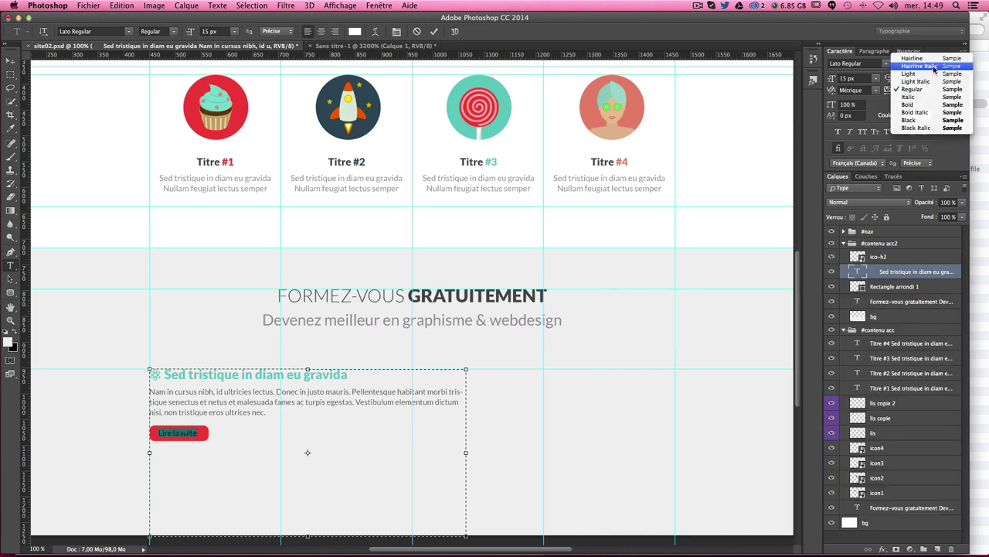
click(930, 105)
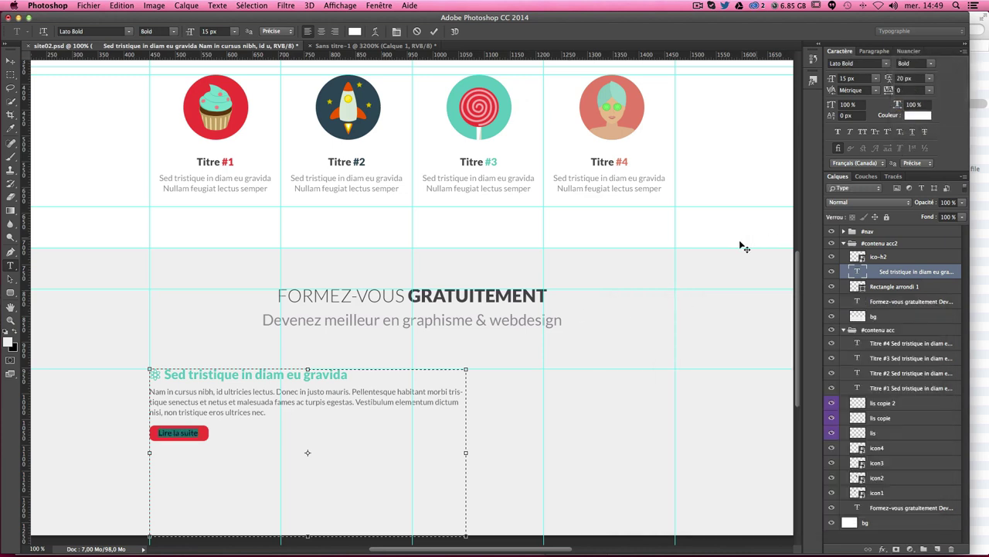
click(168, 432)
click(11, 61)
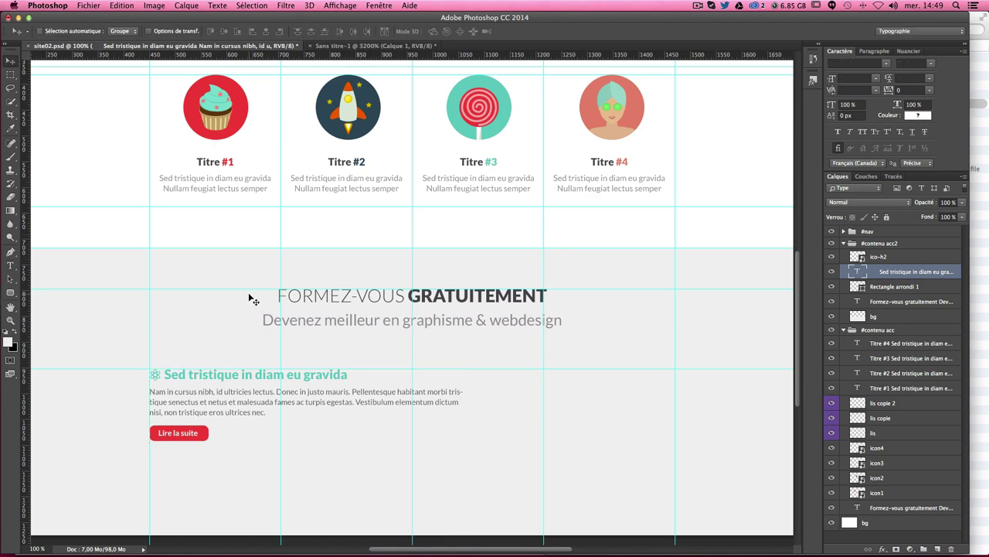
Step: Scroll the mockup and select all text in the Sed tristique block, then exit unchanged
scroll(403, 357, down, 3)
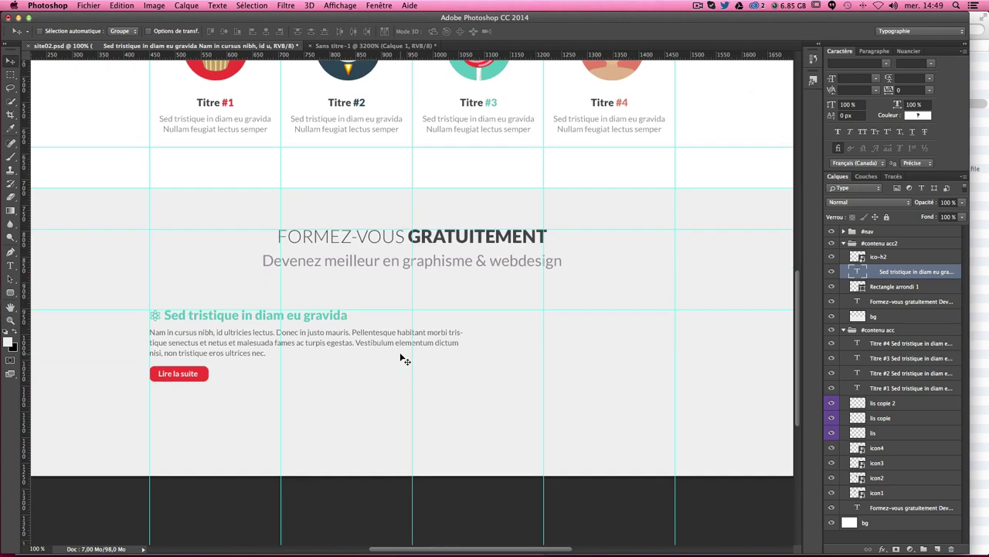
scroll(521, 395, up, 4)
scroll(521, 395, up, 7)
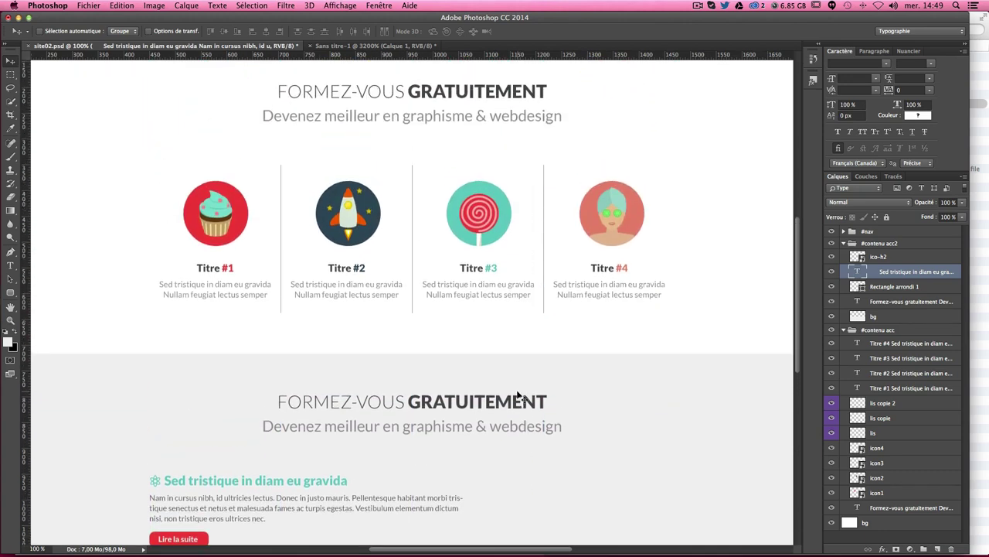
scroll(522, 398, up, 5)
scroll(522, 398, down, 12)
scroll(522, 397, up, 3)
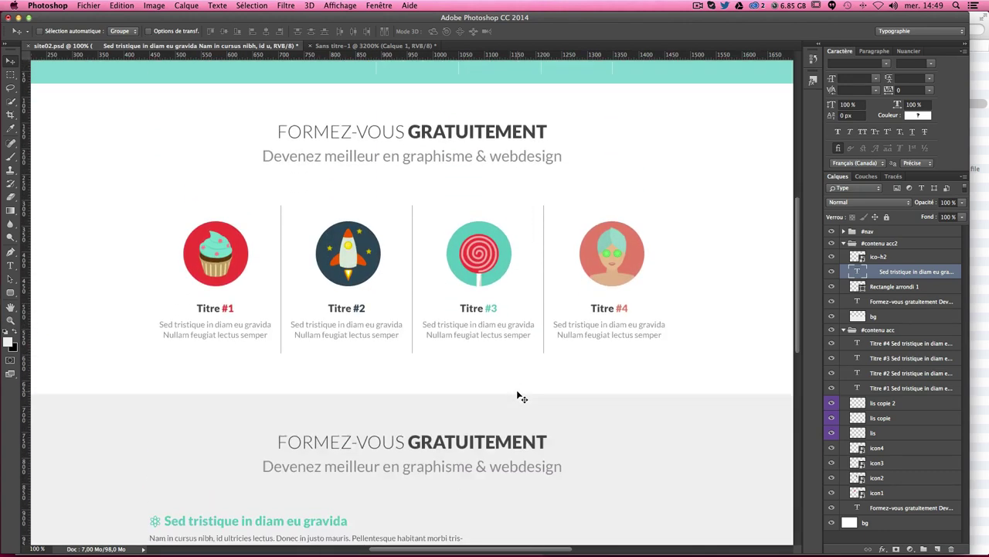
scroll(522, 397, down, 4)
scroll(523, 397, down, 5)
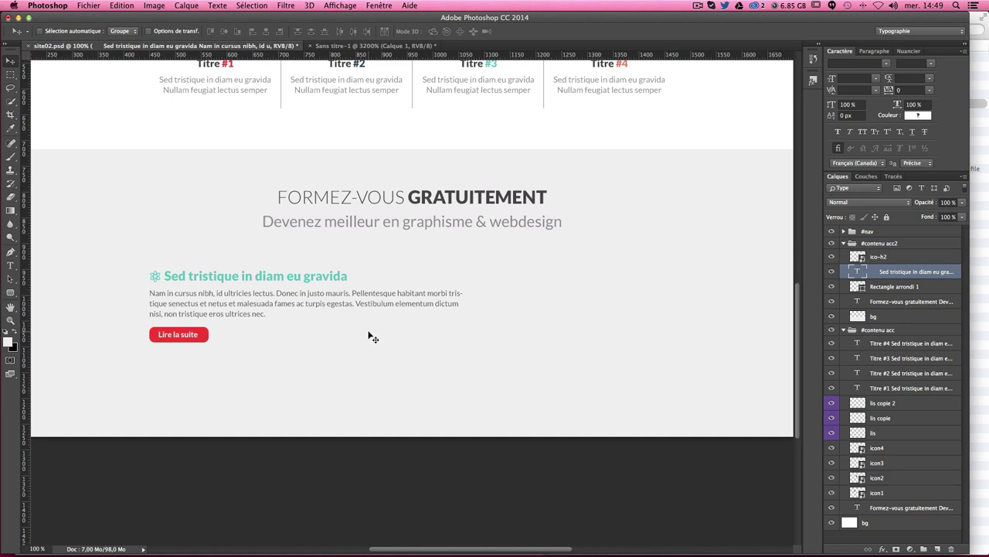
click(10, 265)
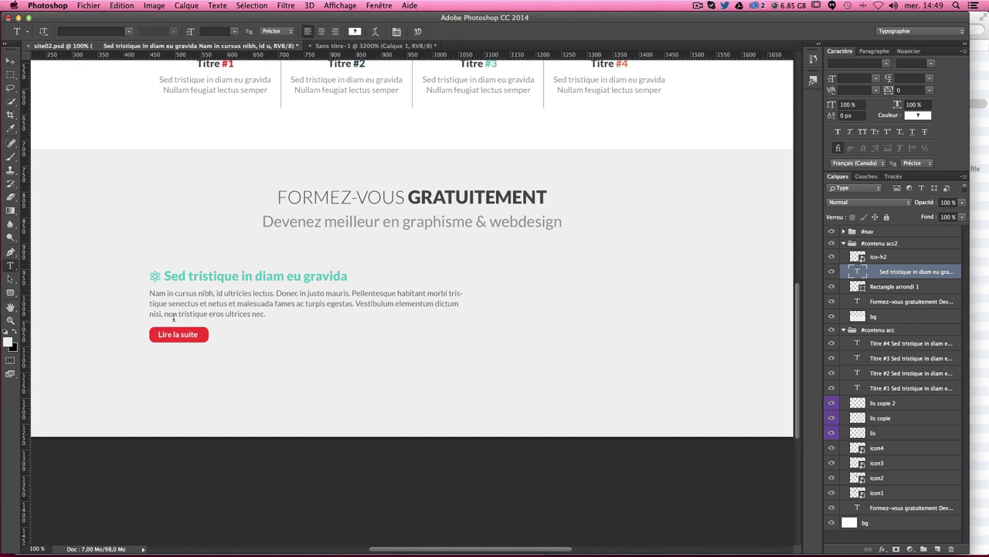
click(208, 297)
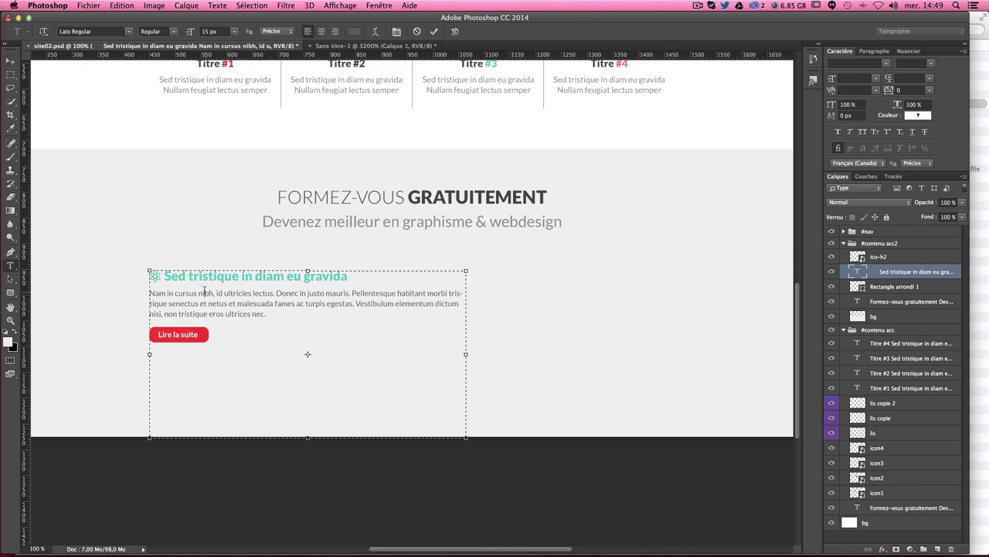
drag(273, 318, 230, 314)
key(super+a)
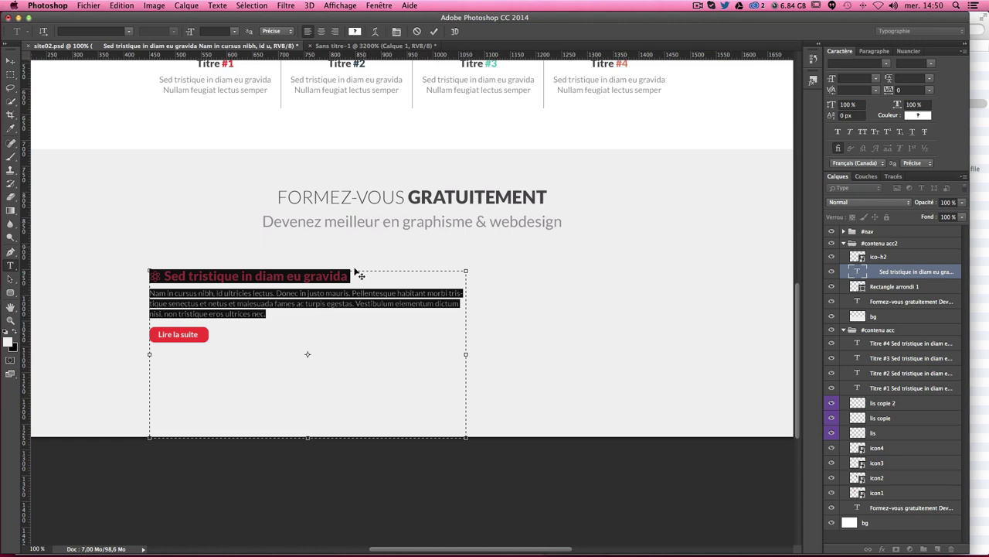
key(Escape)
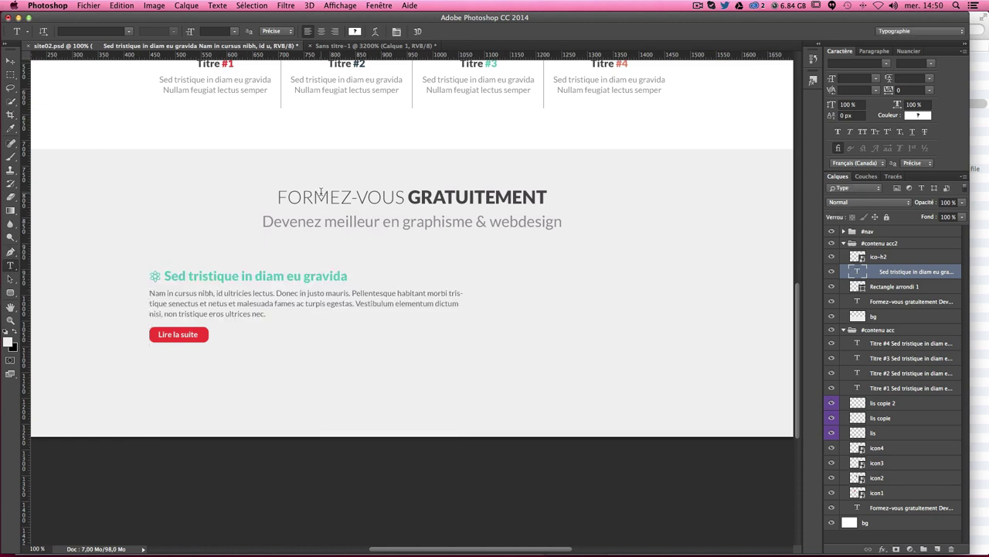
Step: Replace the 'FORMEZ-VOUS GRATUITEMENT' heading with 'NOS COURS'
double_click(322, 196)
drag(320, 195, 441, 190)
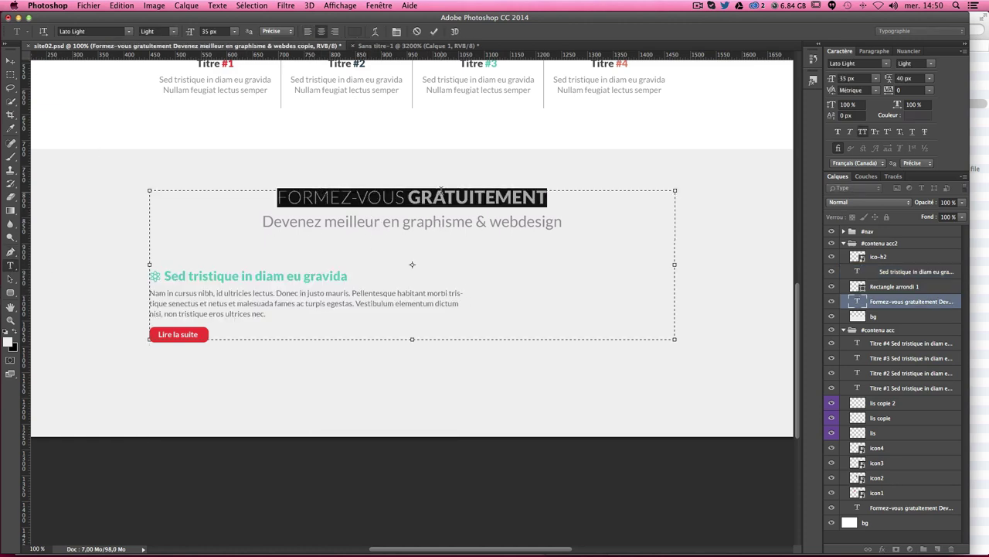
drag(409, 198, 277, 198)
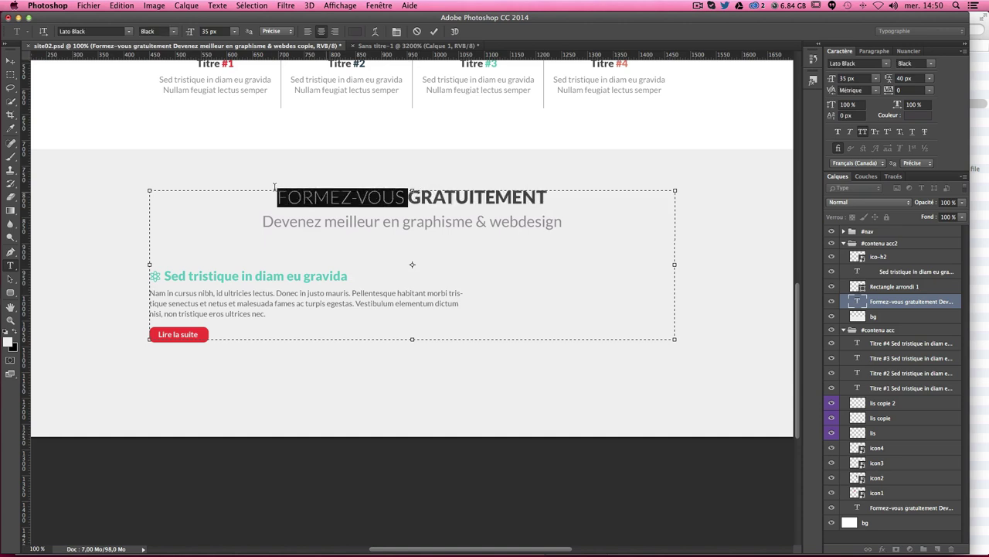
key(BackSpace)
double_click(373, 199)
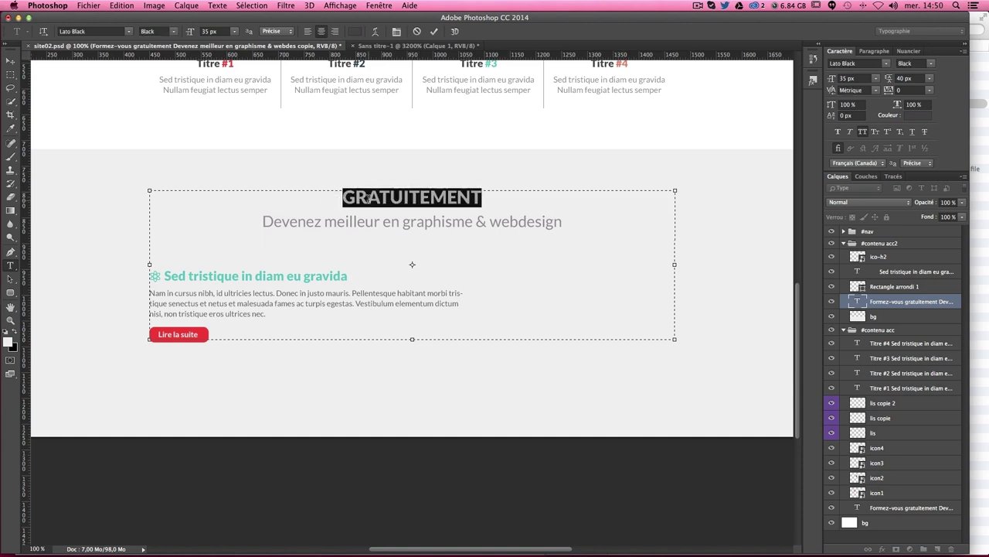
text(NO)
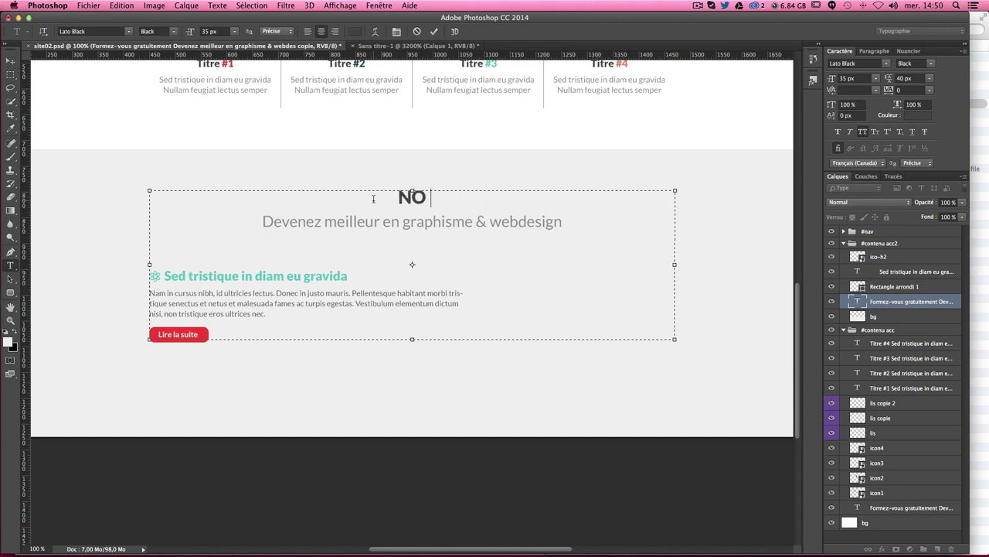
text(S COURSS)
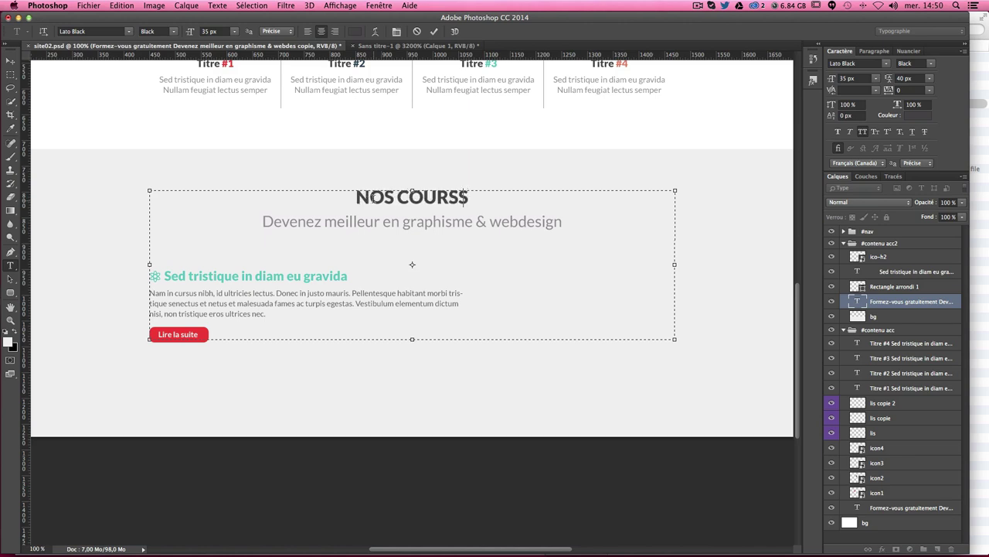
key(BackSpace)
key(ctrl+Return)
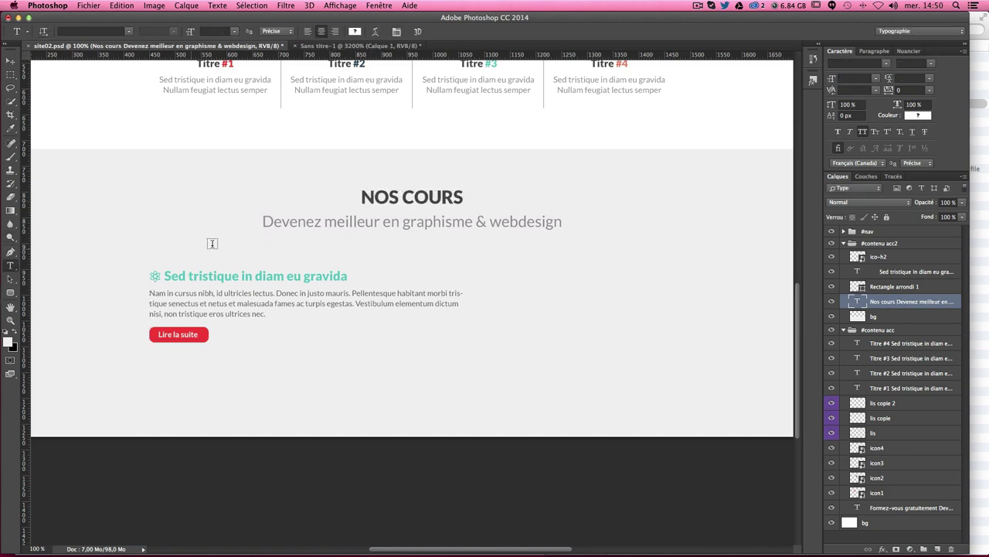
Step: Change the subtitle to 'Dirigés par une équipe professionnelle'
drag(263, 222, 562, 223)
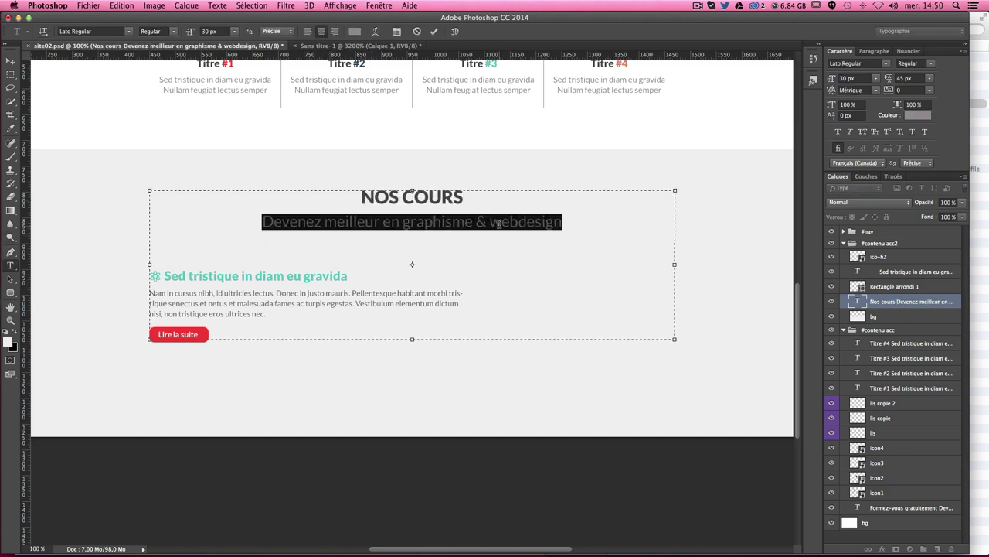
text(D)
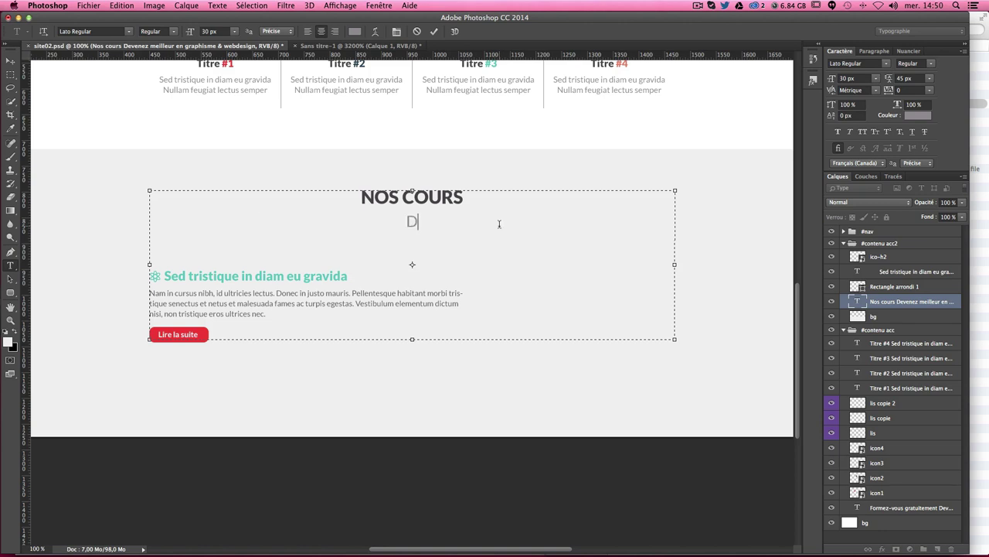
text(irigé)
text(s par une)
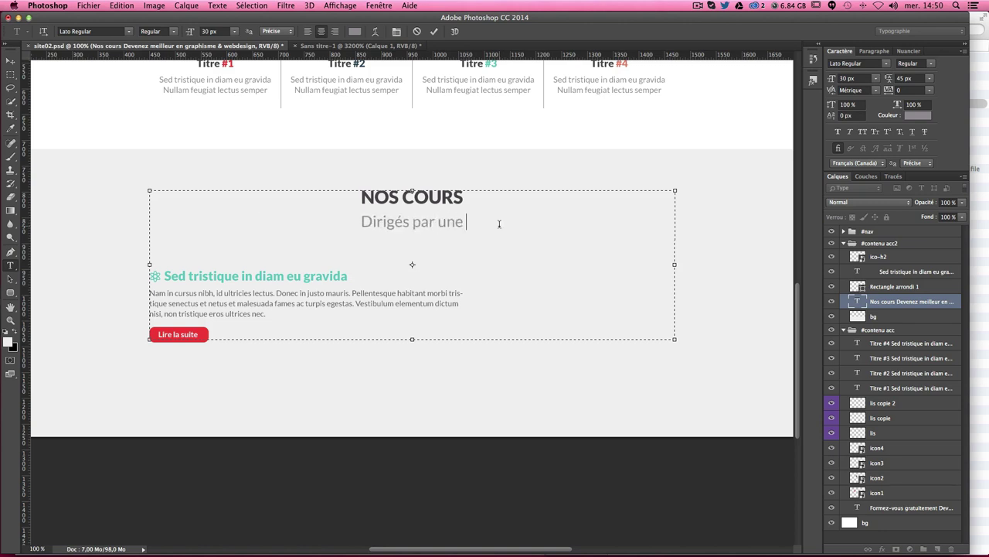
text( équip)
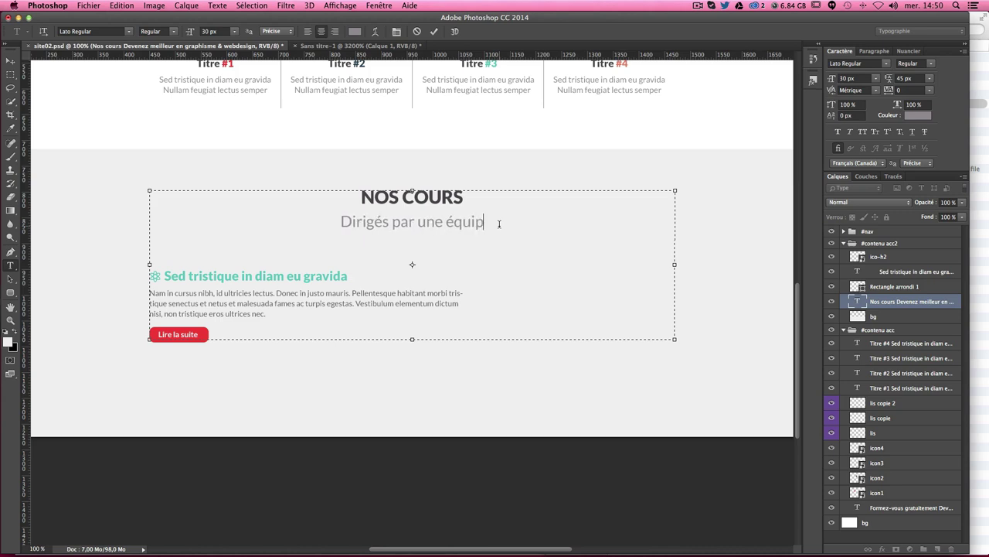
text(e profe)
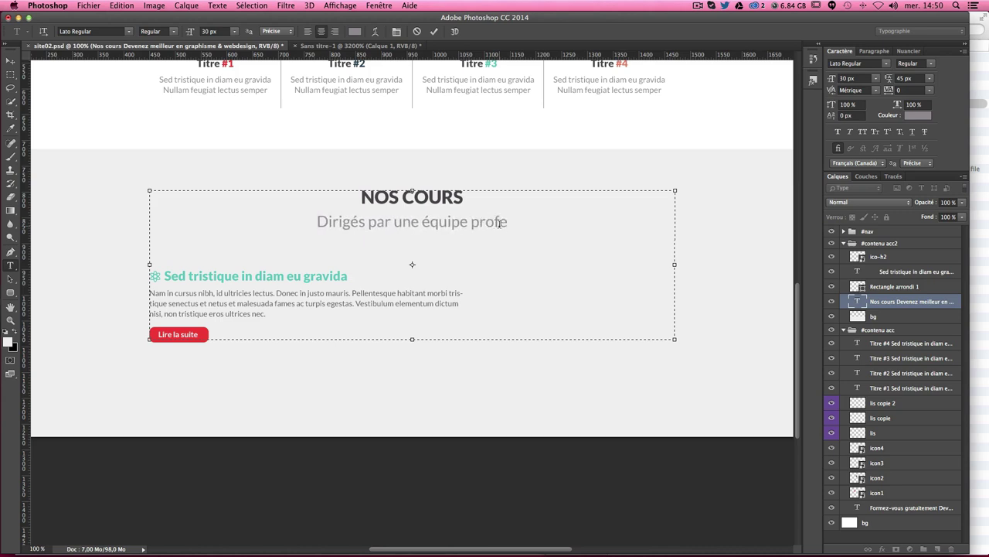
text(ss)
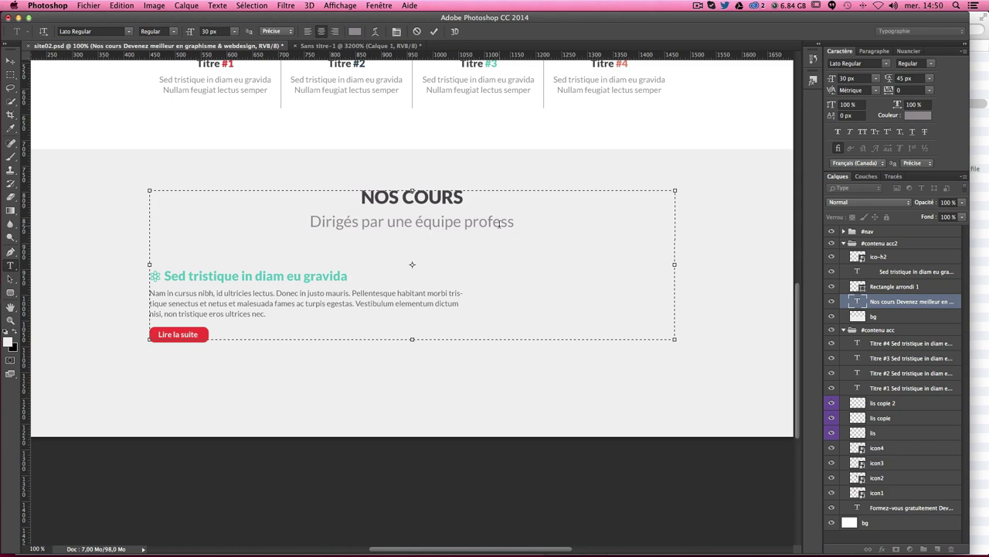
text(ionnelle)
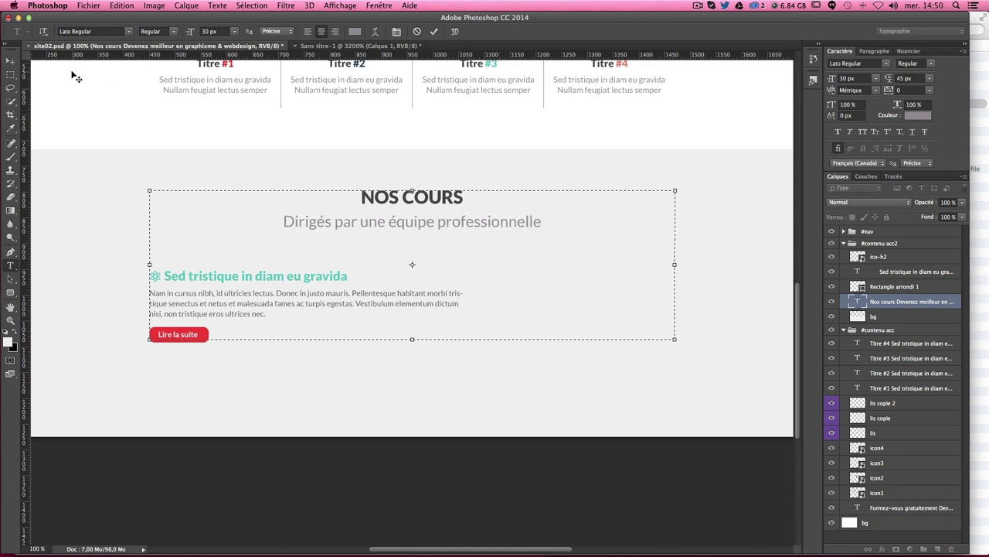
click(10, 60)
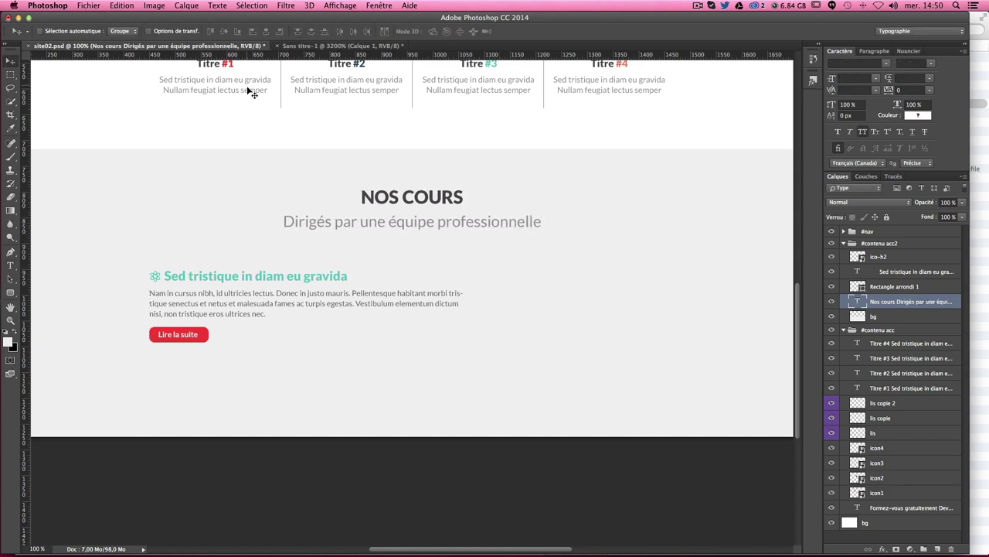
Step: Copy the 'Sed tristique in diam eu gravida' heading and paragraph and paste a second copy below
scroll(258, 327, down, 2)
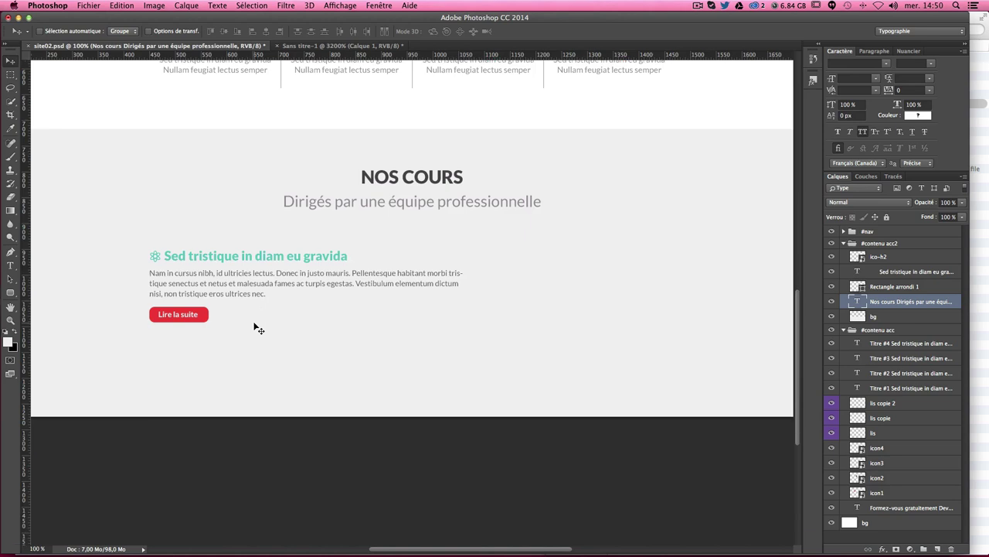
click(10, 265)
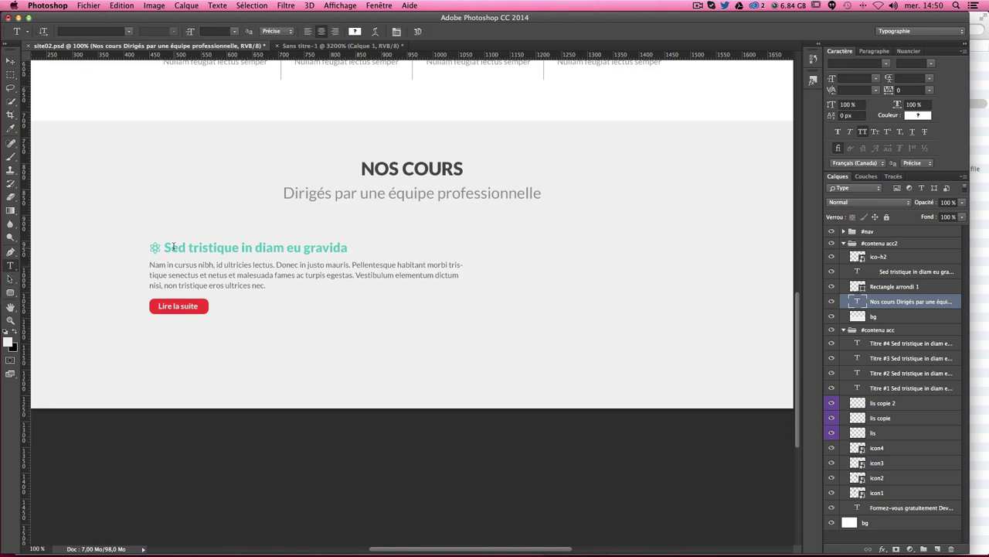
click(173, 246)
mouse_move(285, 289)
mouse_down()
mouse_move(161, 289)
mouse_move(132, 248)
mouse_up()
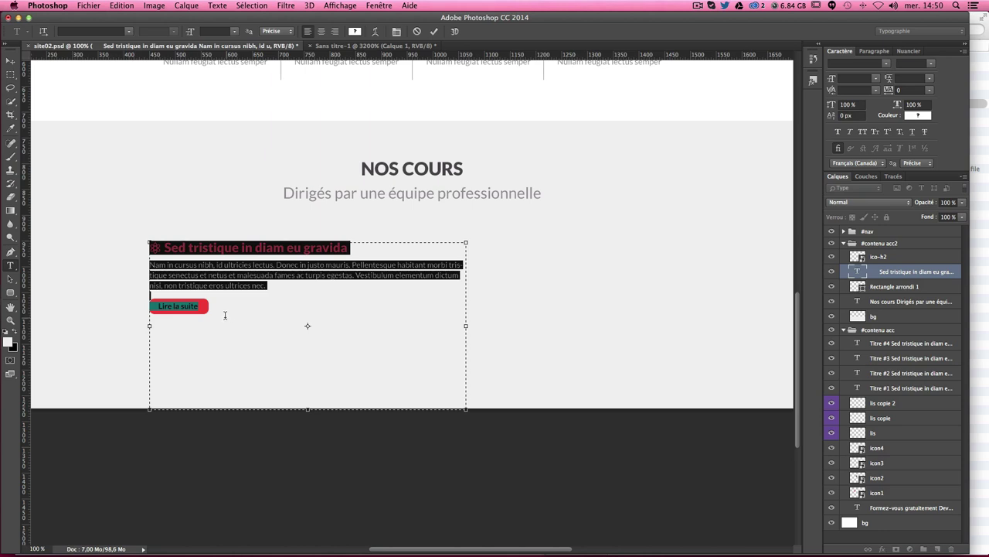
drag(224, 315, 121, 240)
key(ctrl+c)
click(278, 317)
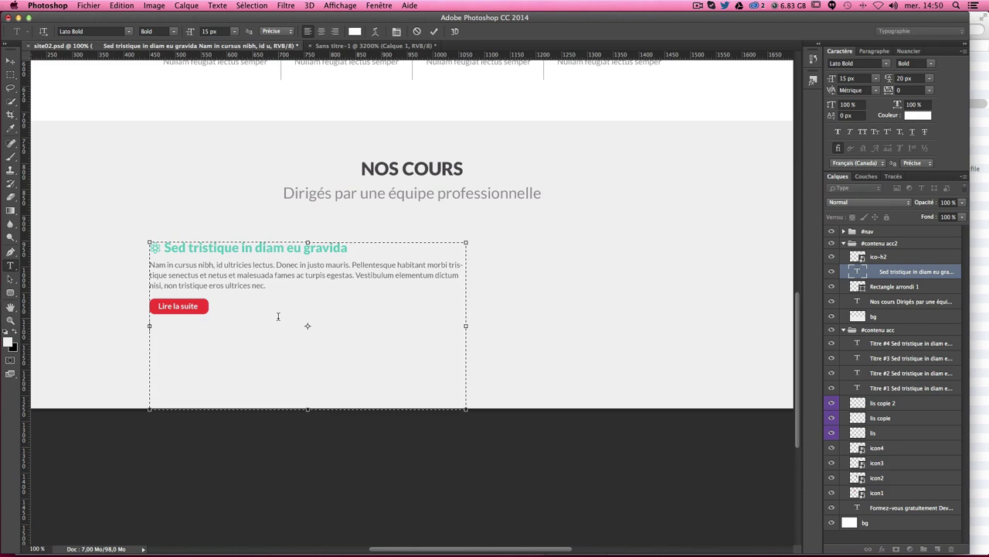
key(ctrl+v)
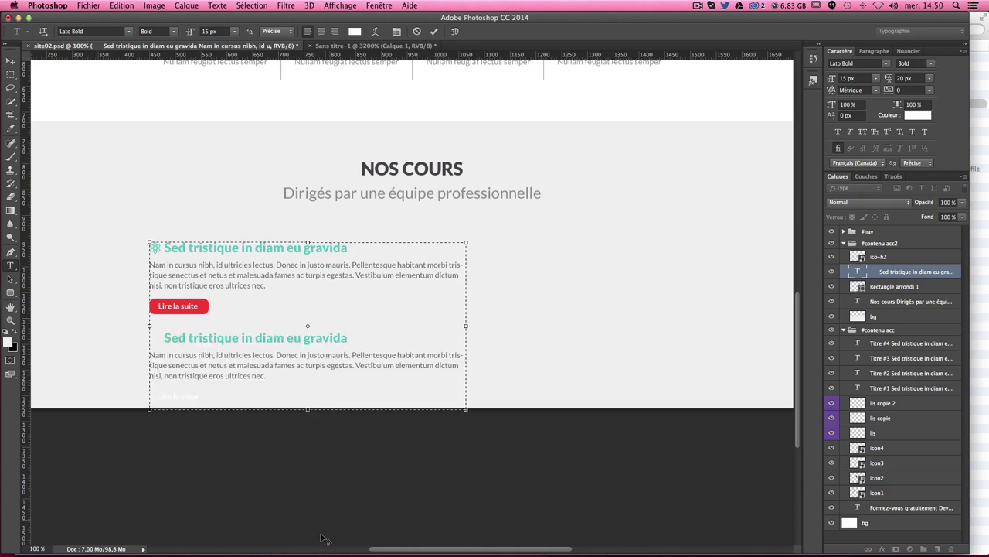
click(11, 62)
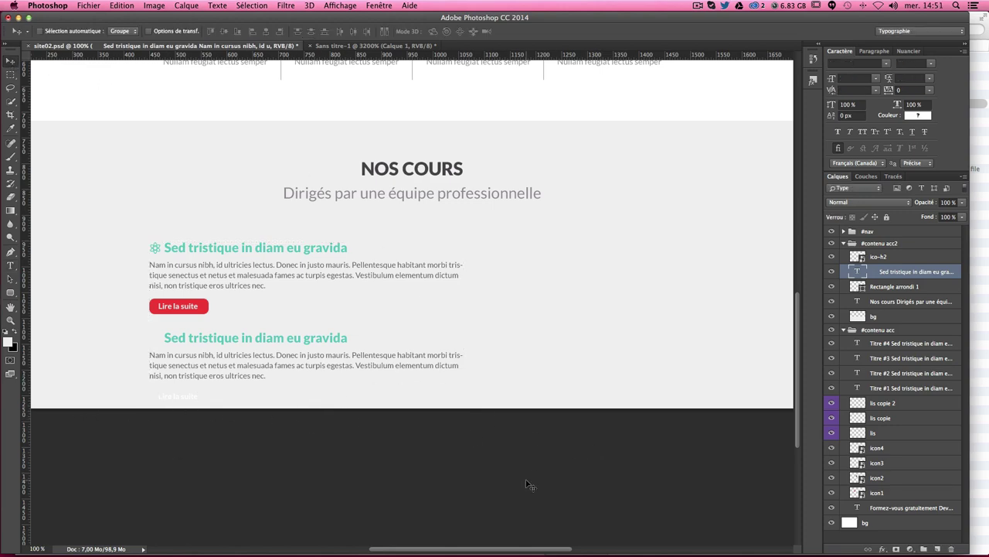
scroll(530, 481, up, 5)
Step: Enlarge the canvas downward via Canvas Size, anchored at the top with a taller Hauteur
scroll(387, 456, down, 5)
scroll(464, 449, up, 1)
scroll(459, 446, up, 1)
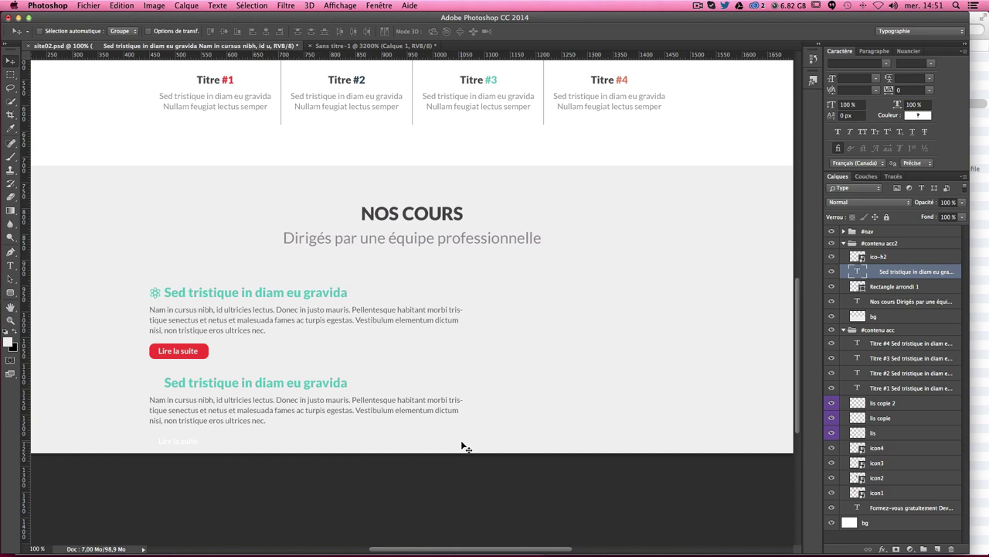
key(ctrl+alt+c)
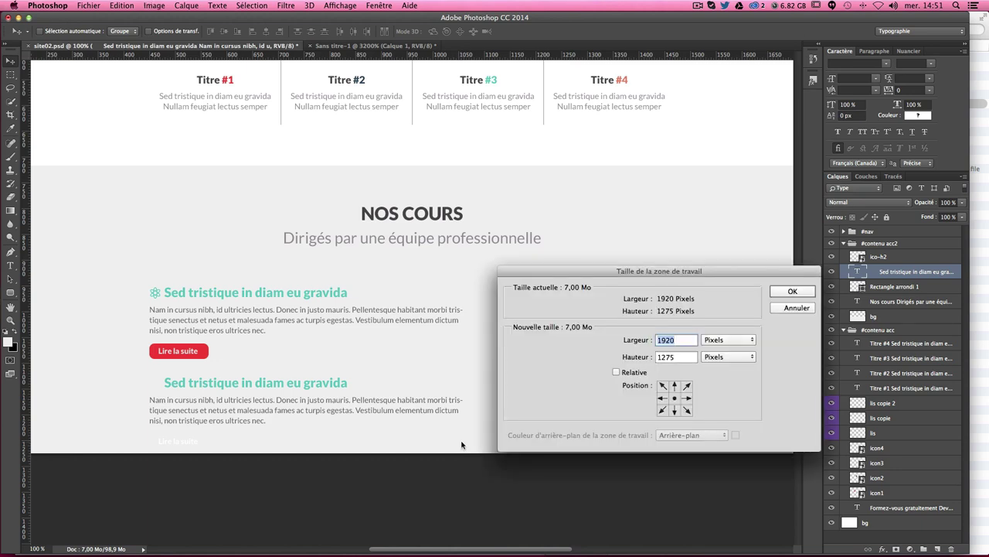
drag(614, 278, 611, 185)
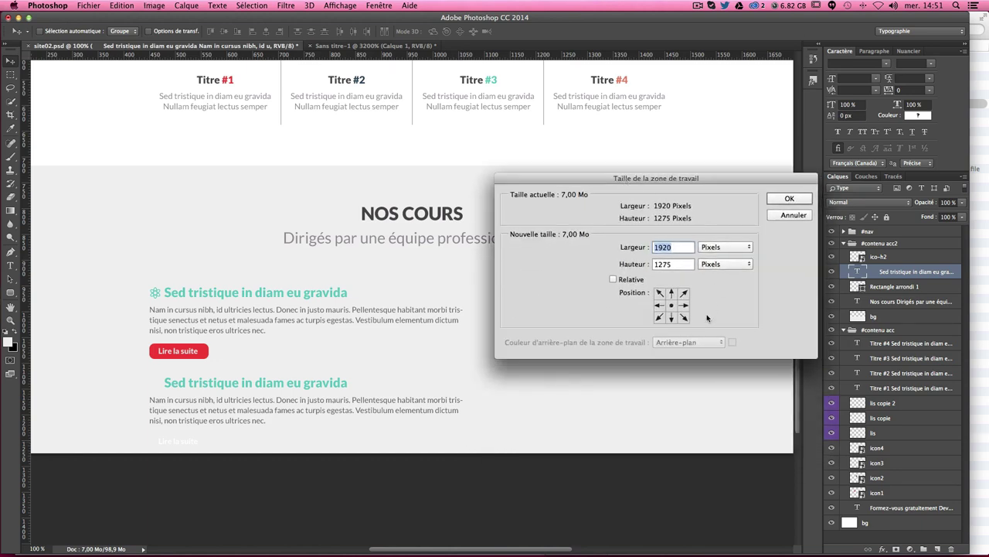
click(672, 295)
double_click(657, 264)
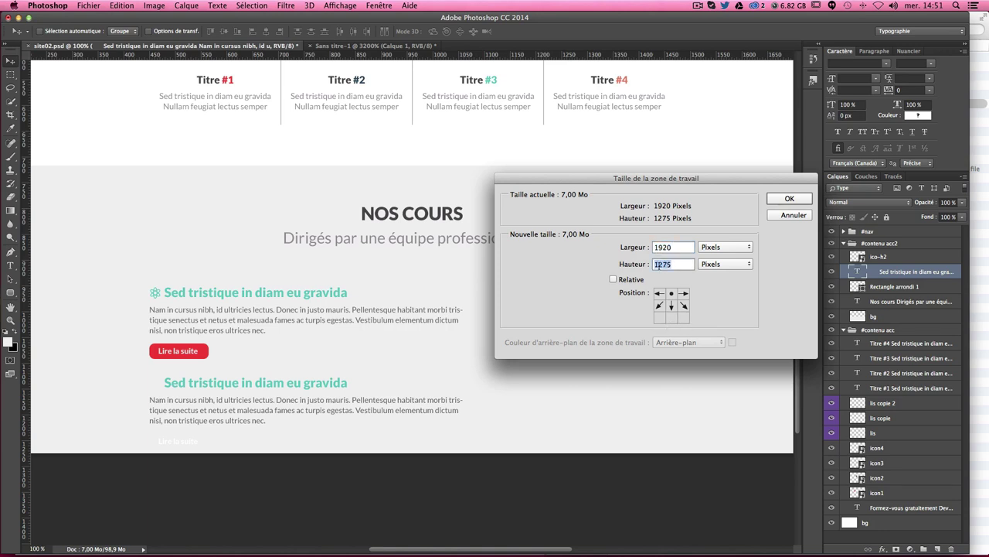
click(658, 265)
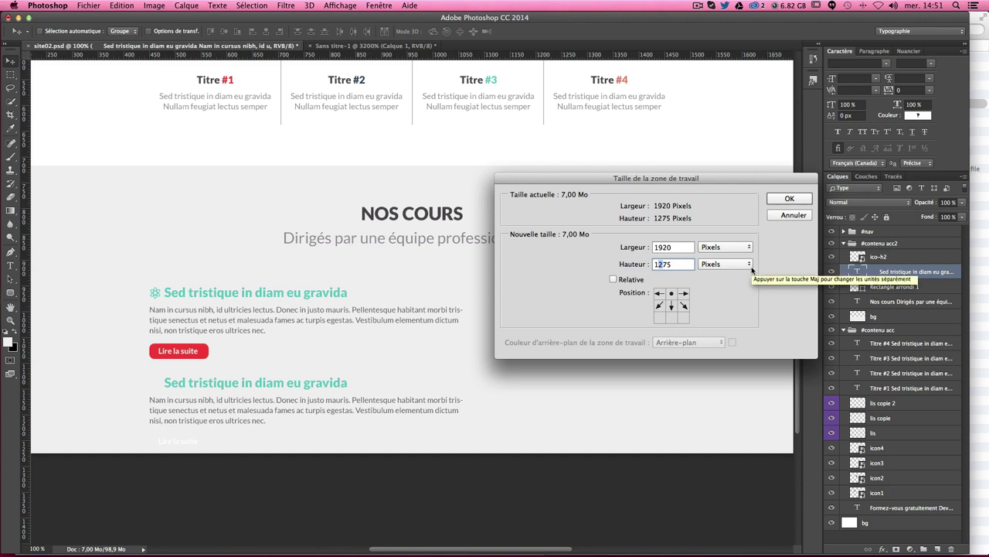
text(7)
key(BackSpace)
text(2)
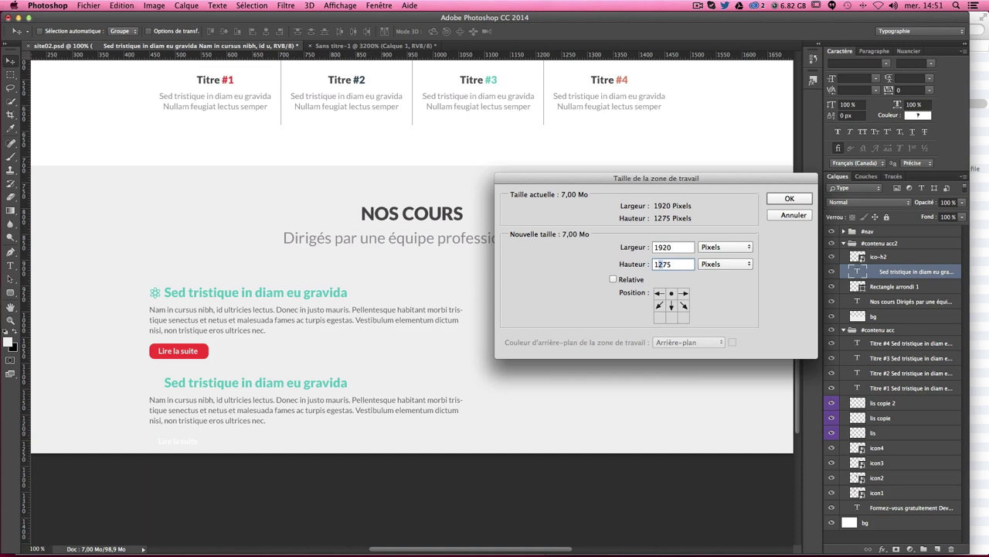
text(7)
click(787, 201)
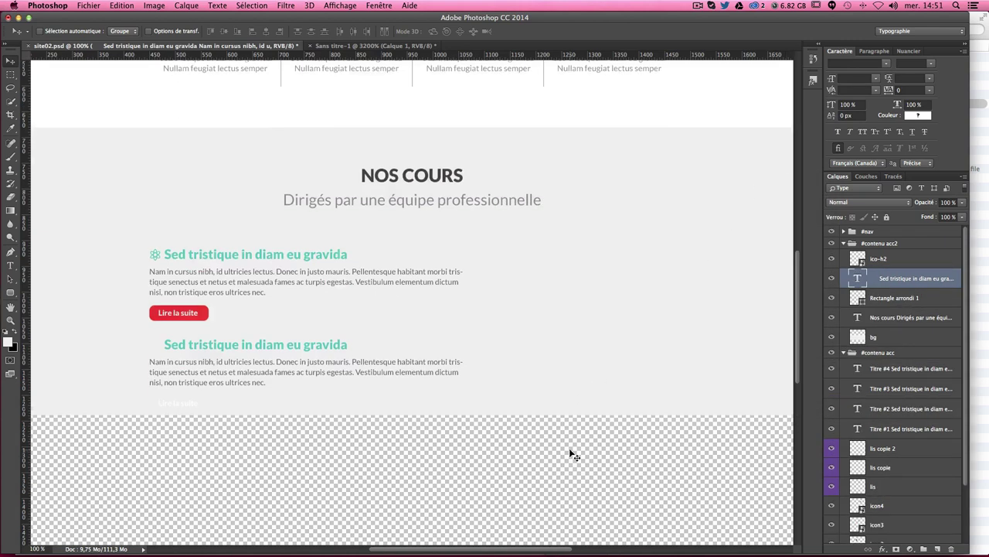
Step: Stretch the NOS COURS grey bg layer down to the canvas bottom with Free Transform
scroll(569, 453, down, 5)
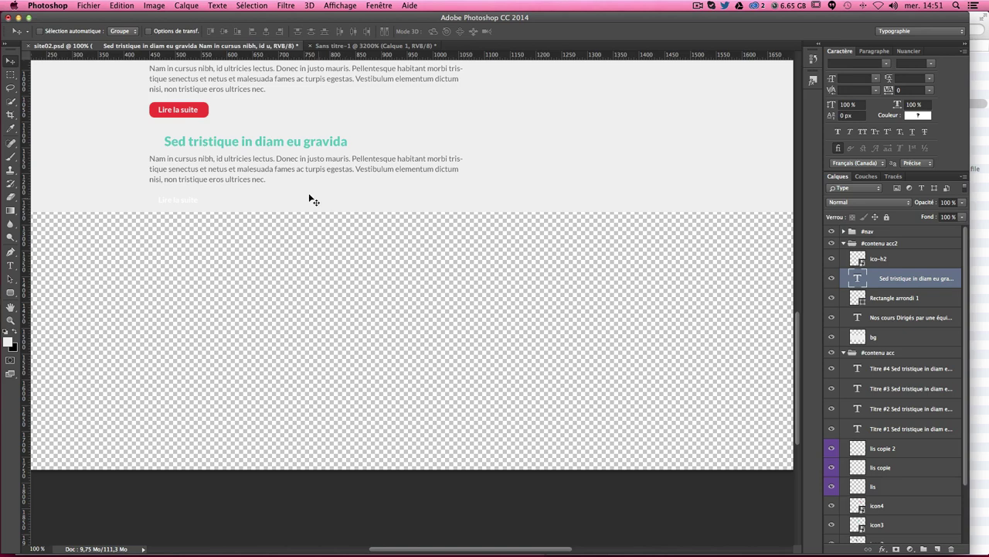
right_click(463, 203)
right_click(649, 199)
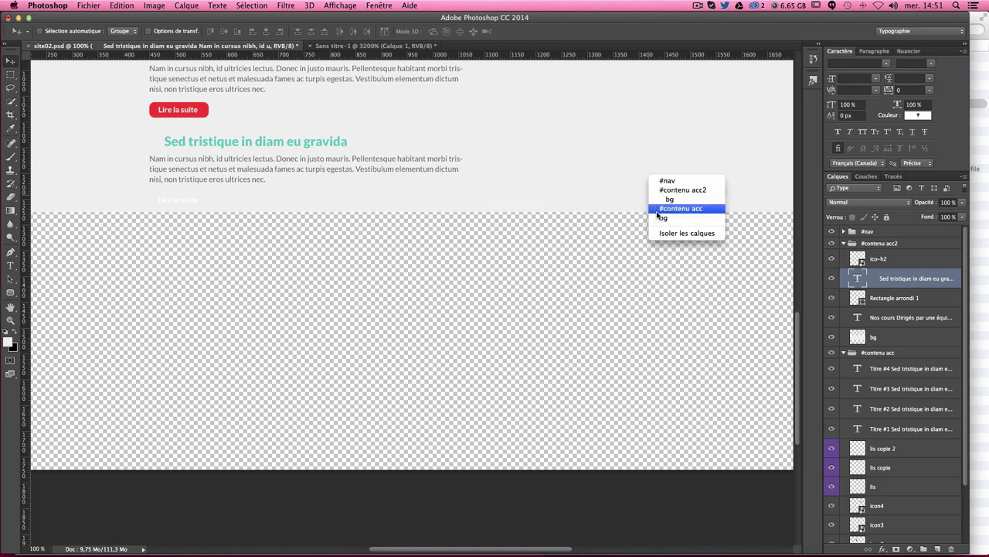
click(653, 200)
key(ctrl+t)
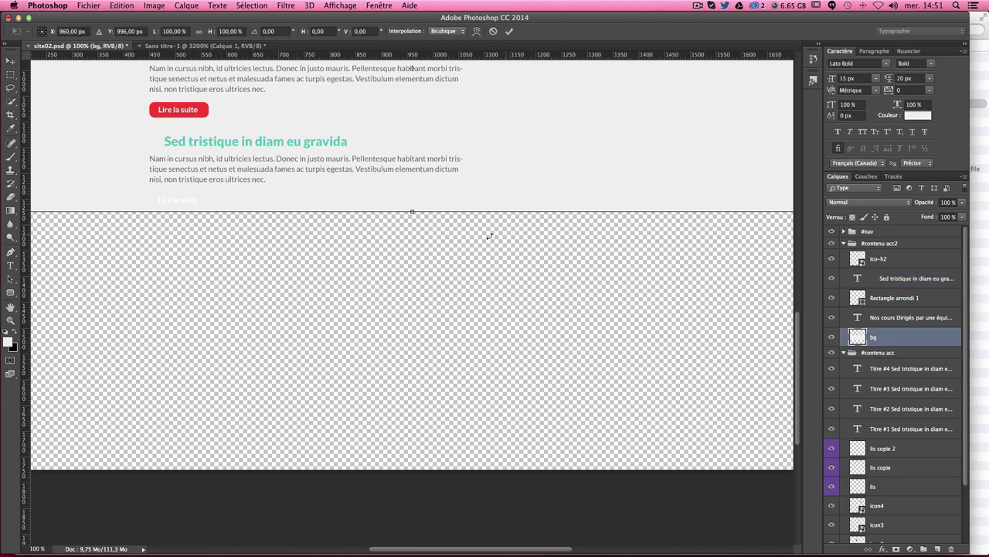
drag(412, 213, 412, 468)
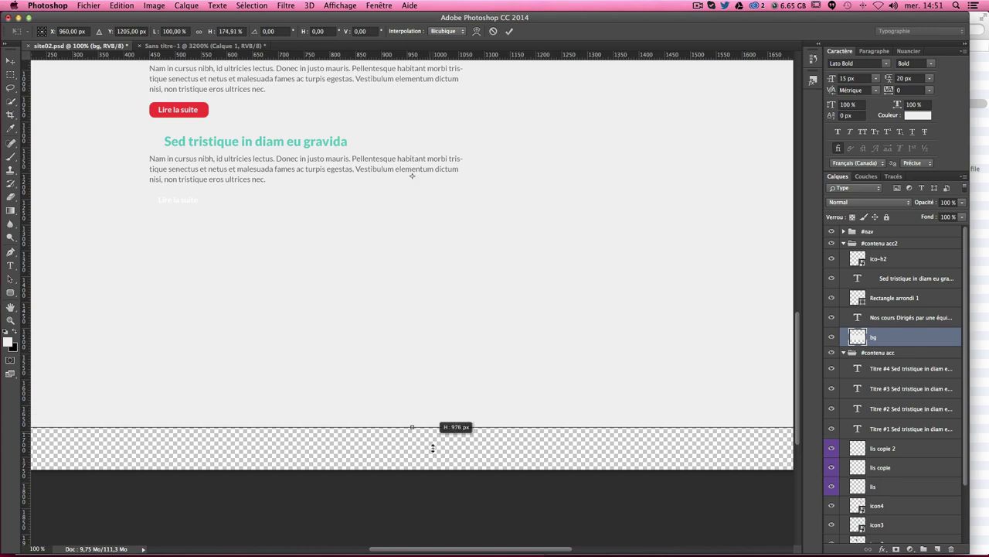
scroll(412, 440, up, 3)
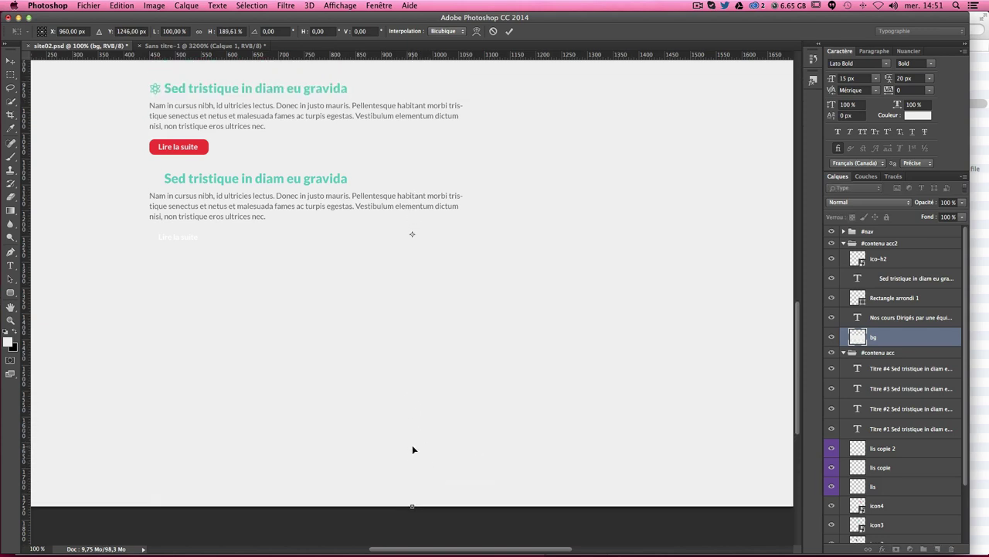
key(Return)
scroll(412, 448, up, 5)
Step: Duplicate the ico-h2 atom icon beside the second course heading
scroll(413, 451, up, 2)
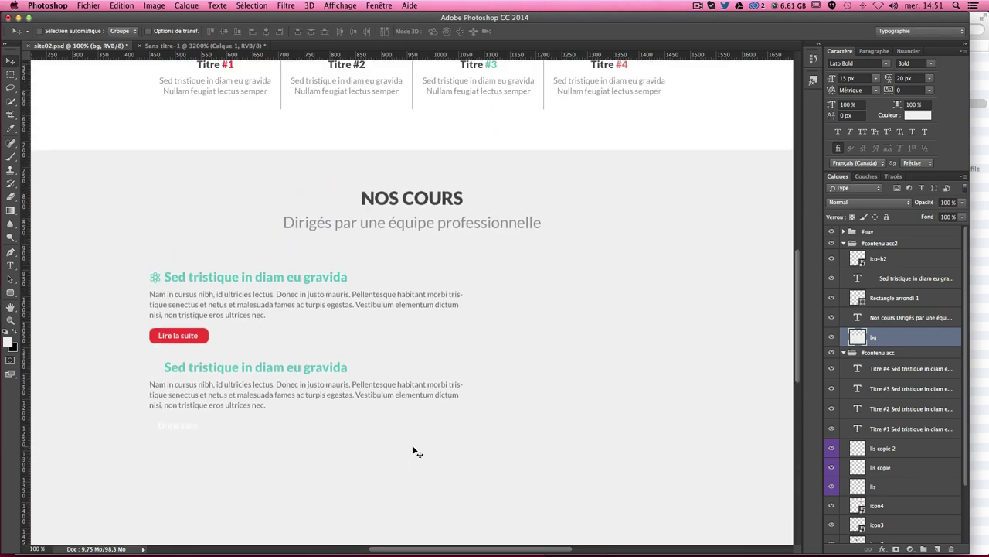
scroll(413, 451, down, 1)
scroll(170, 384, down, 1)
scroll(197, 378, down, 2)
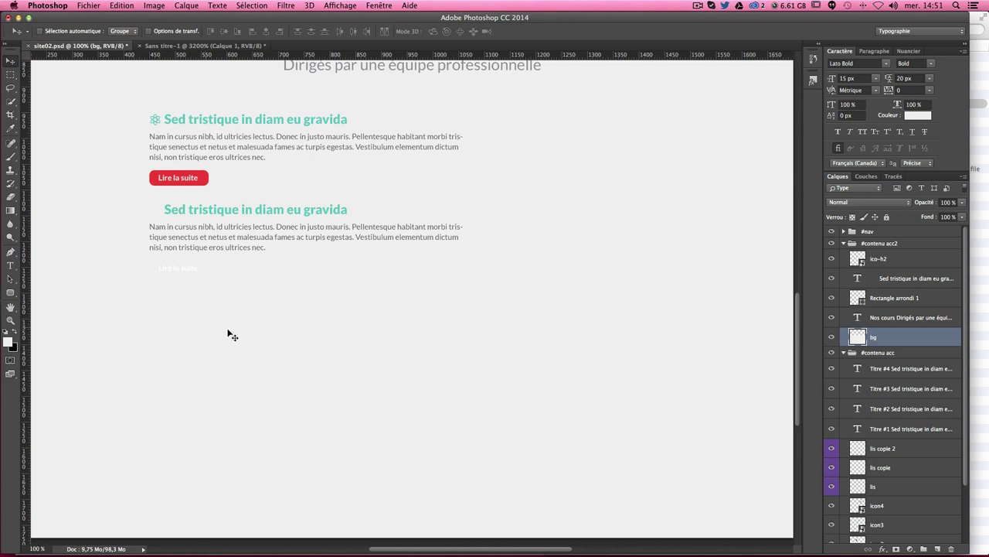
scroll(425, 372, up, 1)
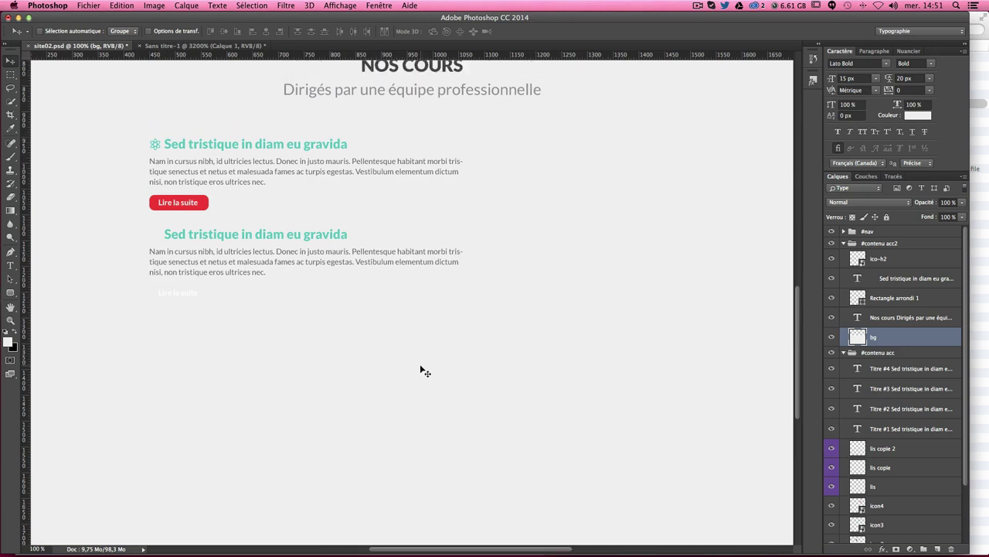
click(881, 262)
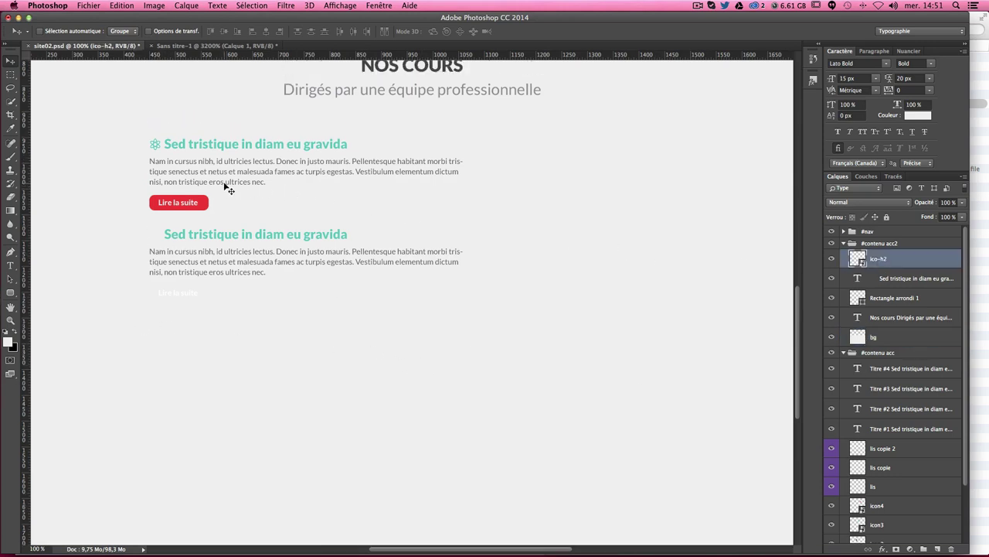
drag(393, 204, 387, 296)
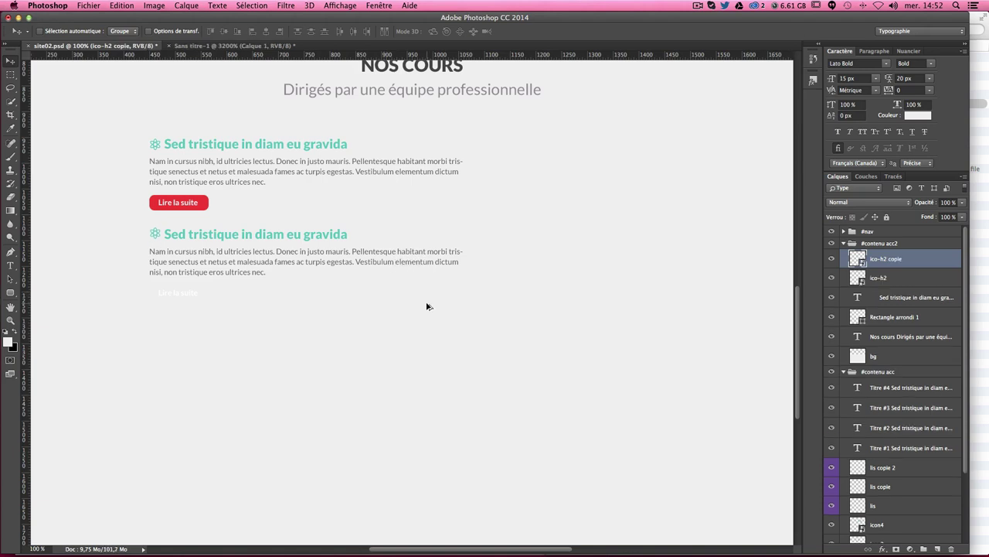
key(Down)
key(Down)
Step: Rename the red button's shape layer to 'boutton lire la suite'
click(892, 324)
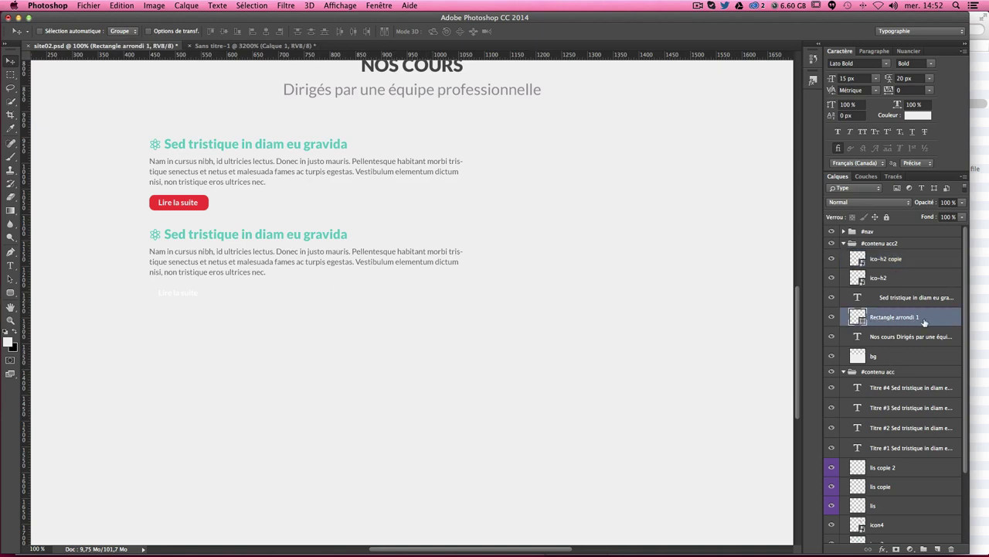
double_click(890, 318)
text(boutto)
text(n)
key(Return)
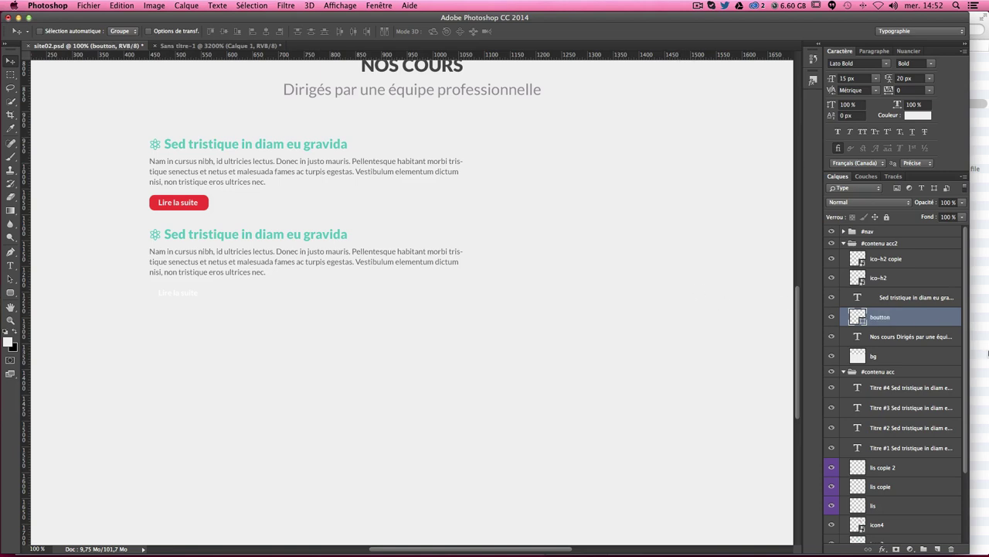
double_click(887, 320)
text(lire la suite)
key(Return)
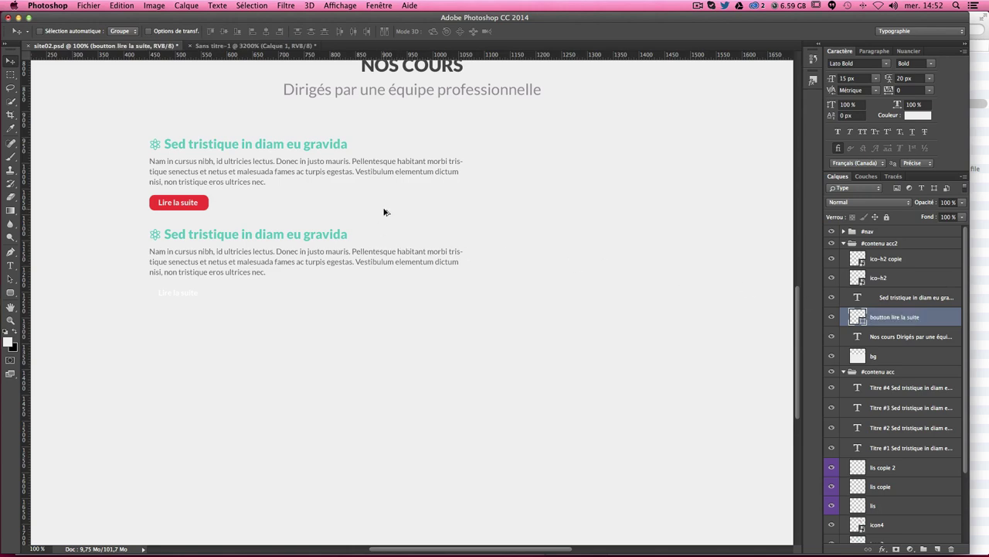
Step: Duplicate the red button under the second paragraph and nudge it into place
drag(386, 211, 384, 303)
key(Down)
key(Down)
key(Down)
key(Down)
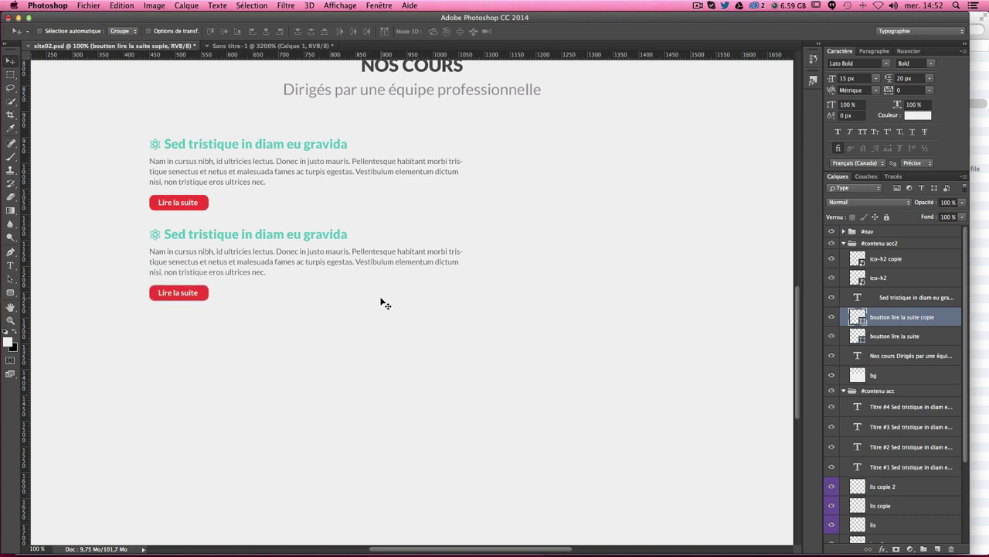
key(Down)
Step: Enlarge the course text box and paste a third course entry into it
click(10, 265)
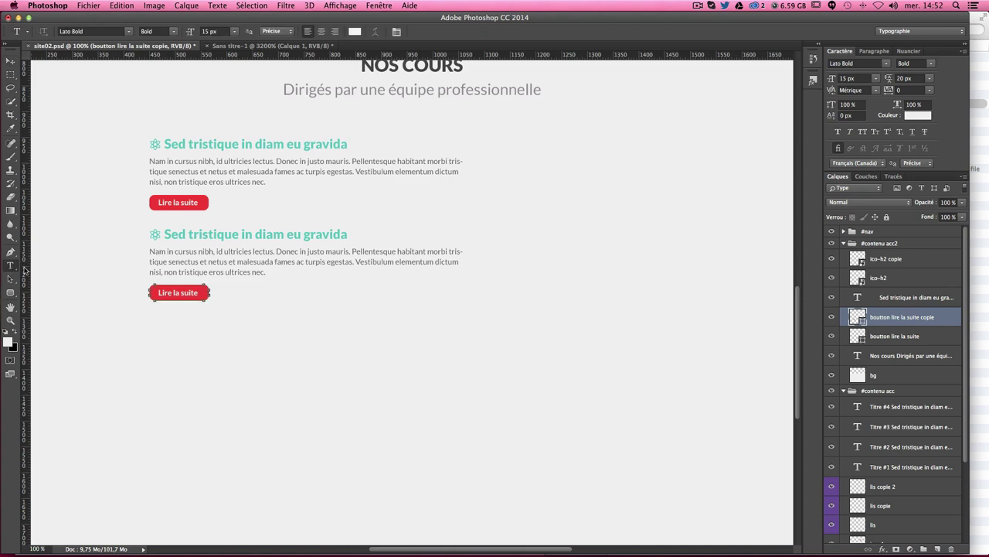
click(248, 252)
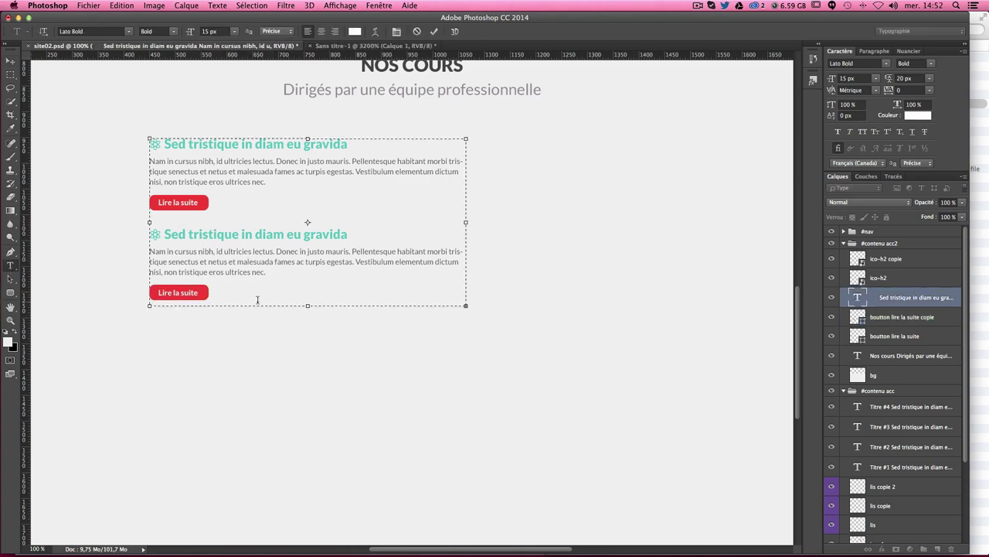
drag(310, 309, 308, 414)
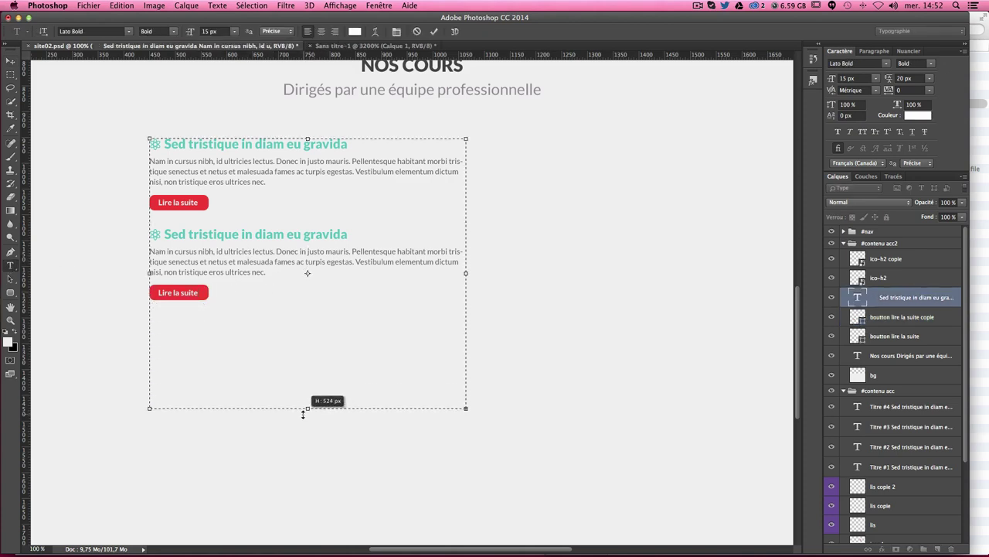
click(230, 313)
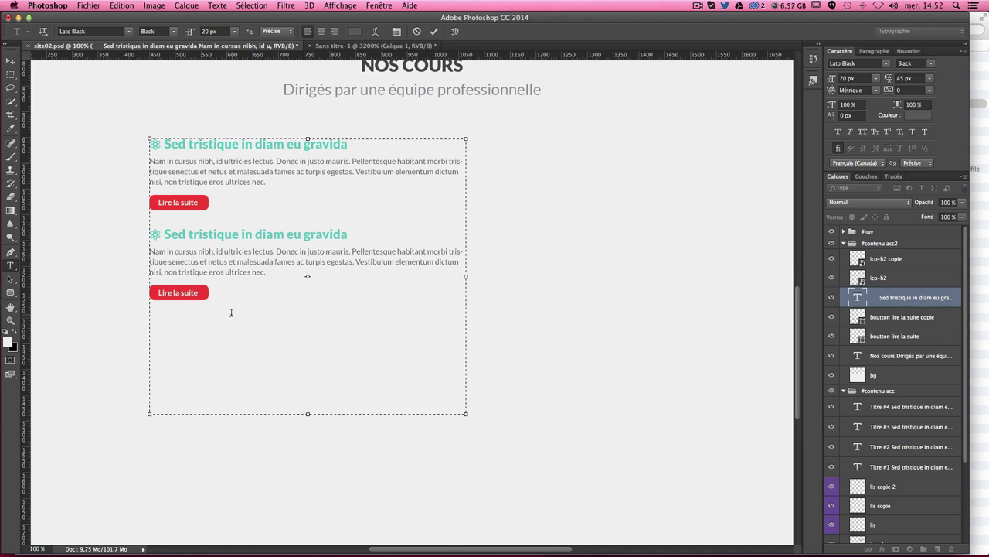
click(228, 297)
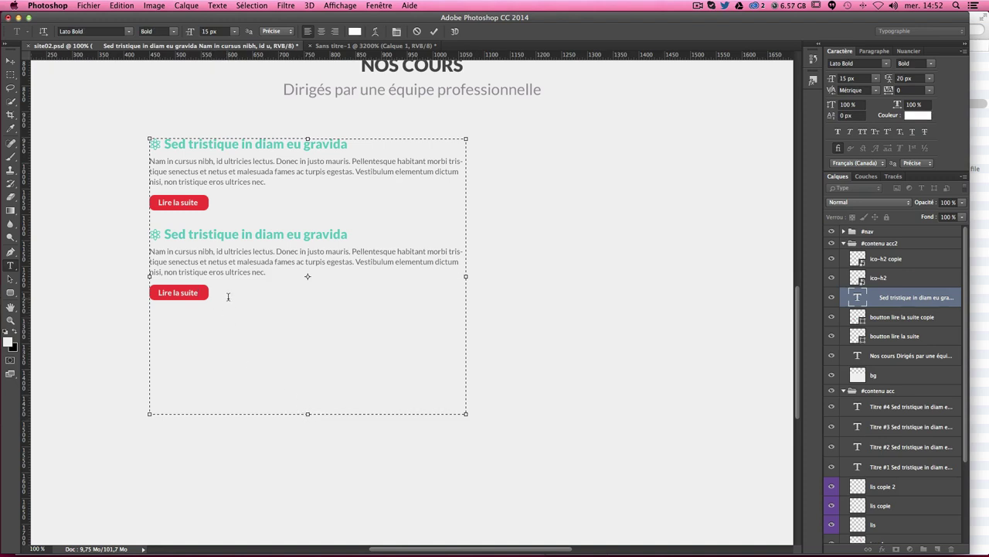
key(ctrl+v)
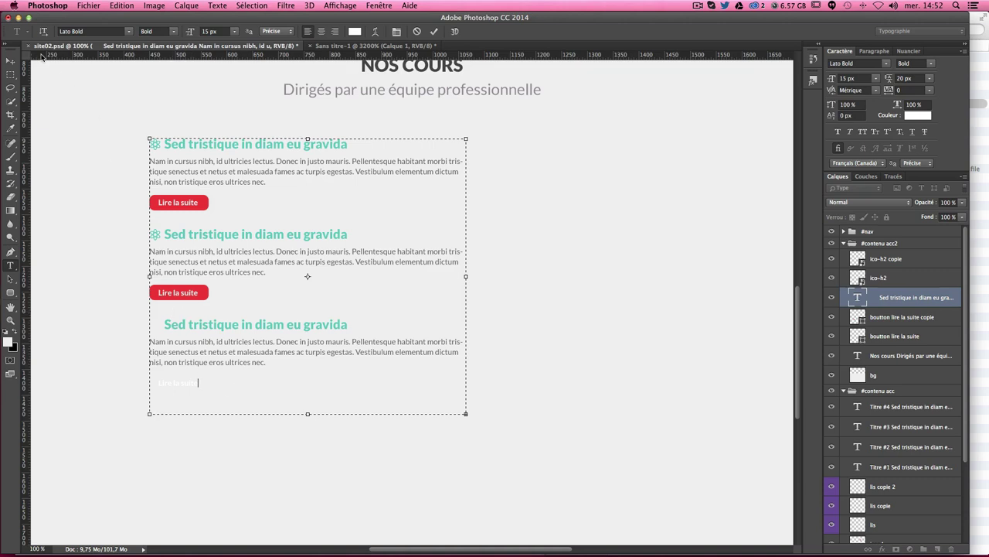
Step: Duplicate the heading icon and Lire la suite button for the third entry and align them
click(11, 61)
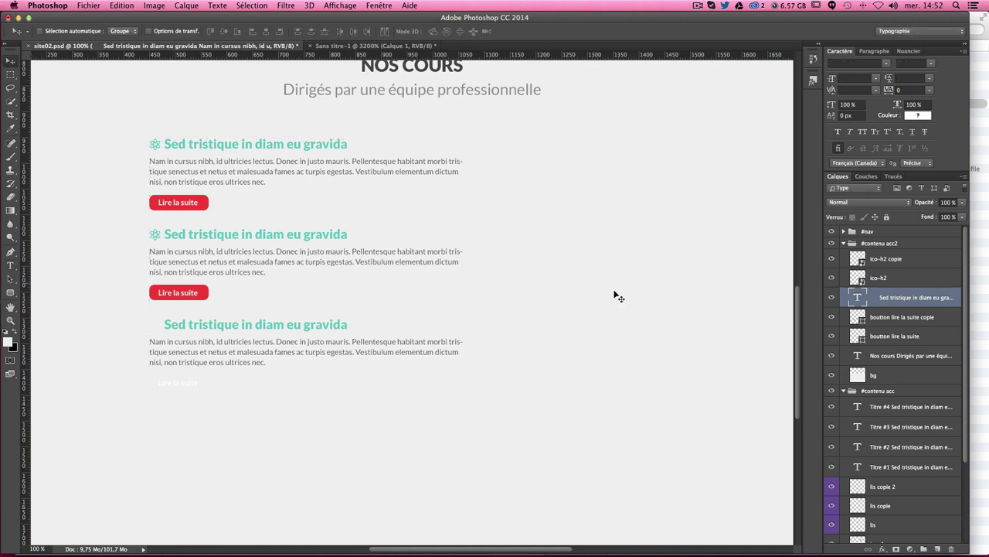
click(889, 261)
drag(460, 303, 469, 397)
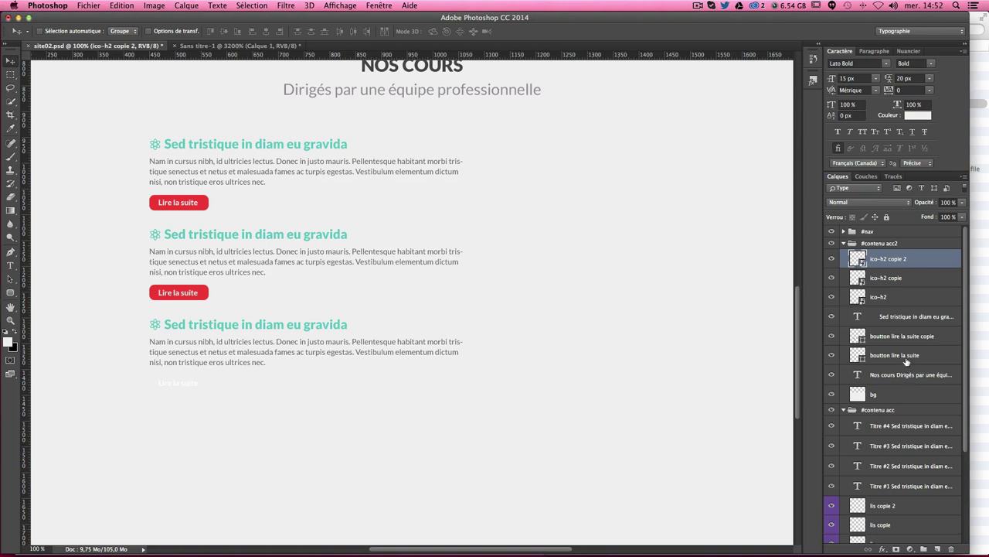
click(897, 335)
drag(463, 268, 463, 358)
key(Up)
key(Up)
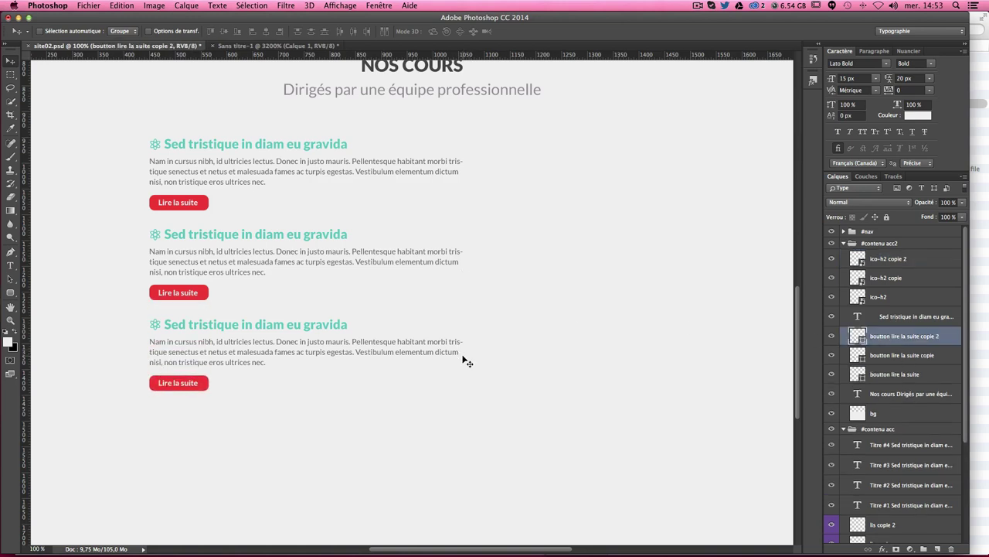
key(Up)
key(Down)
key(Up)
Step: Place ecran.png from the project's image folder into the NOS COURS section
scroll(487, 346, up, 2)
scroll(488, 352, up, 2)
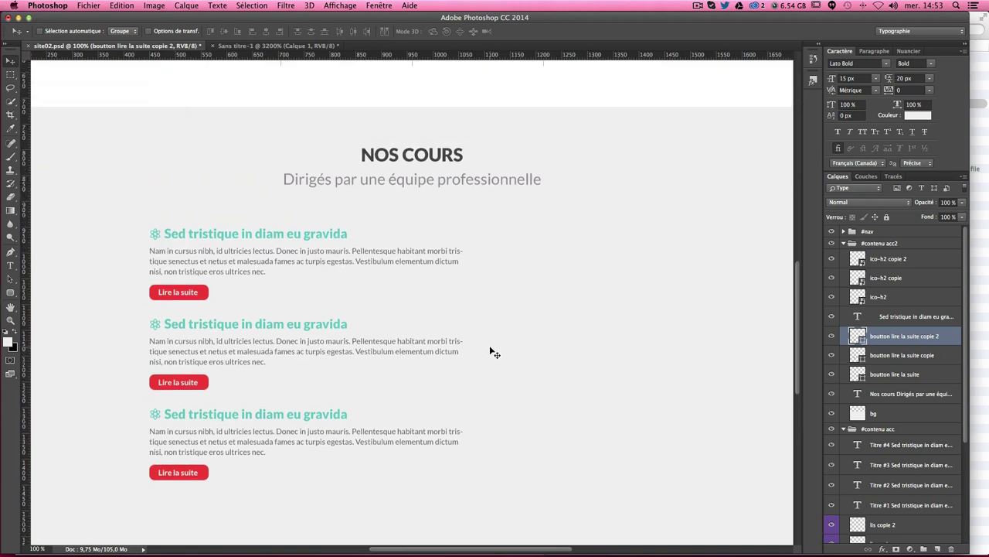
scroll(488, 357, up, 2)
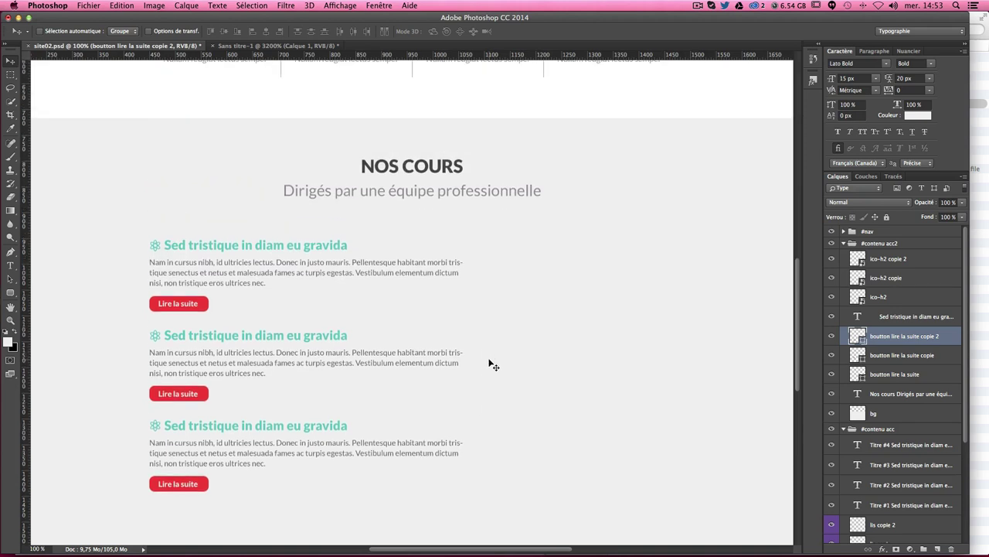
scroll(491, 364, down, 2)
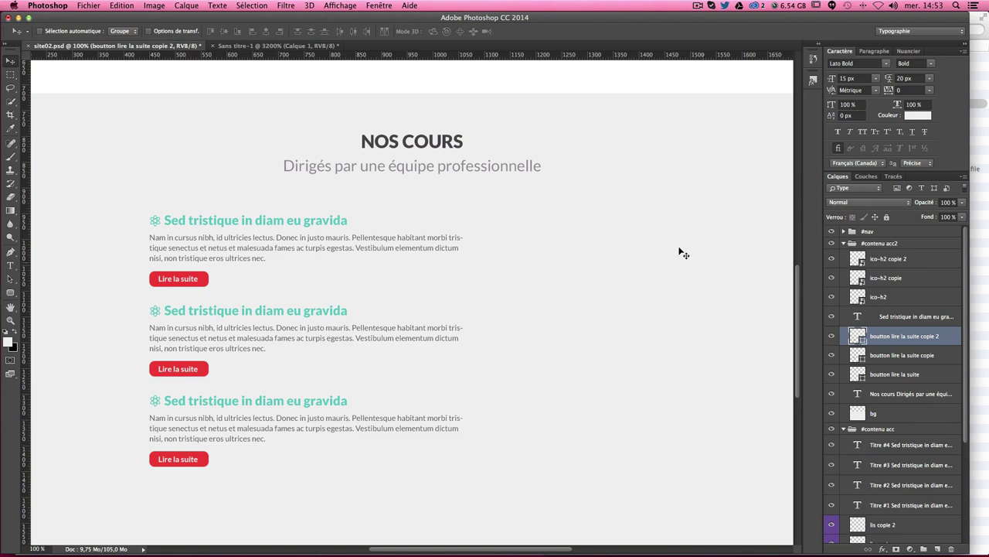
click(981, 259)
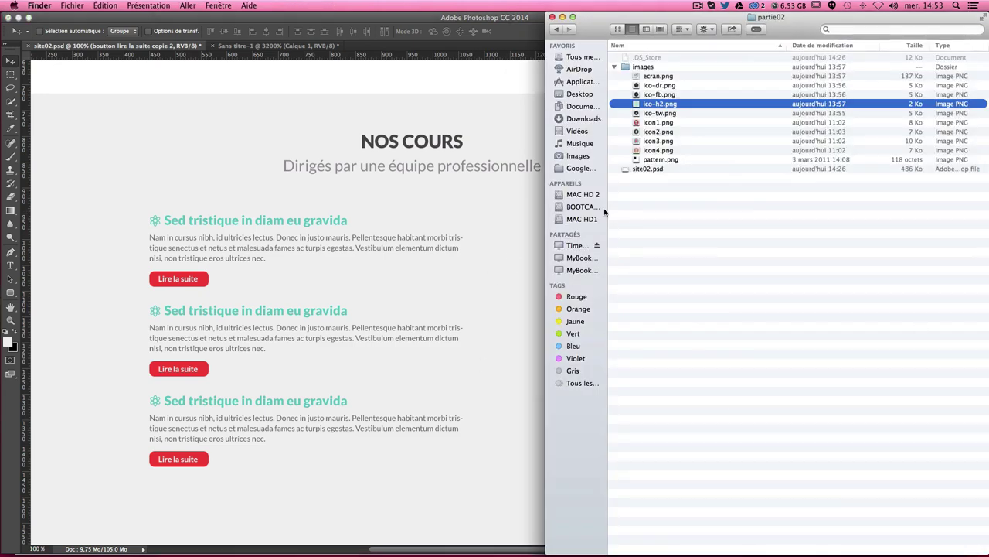
click(664, 77)
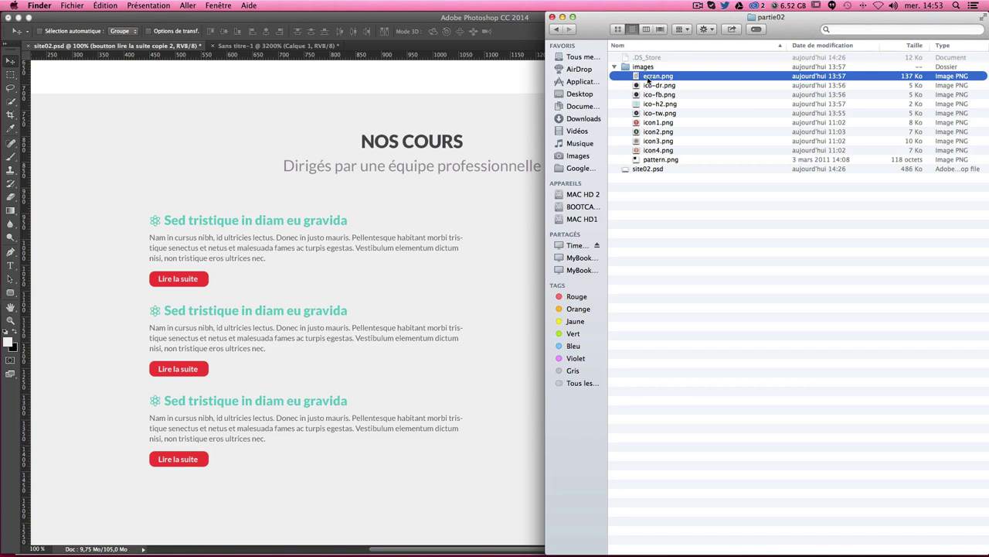
drag(649, 80, 495, 340)
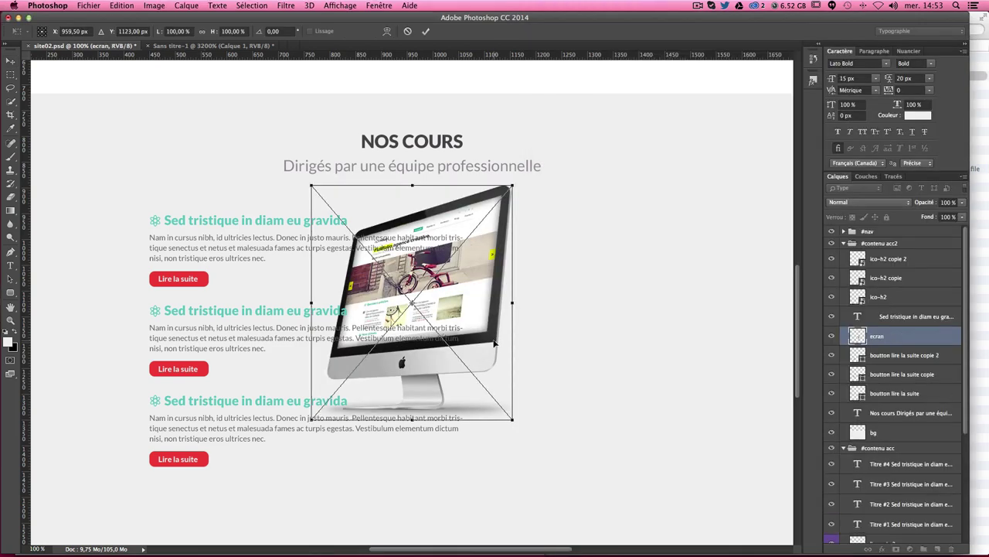
Step: Commit the placed ecran image and move it roughly beside the course entries
key(Return)
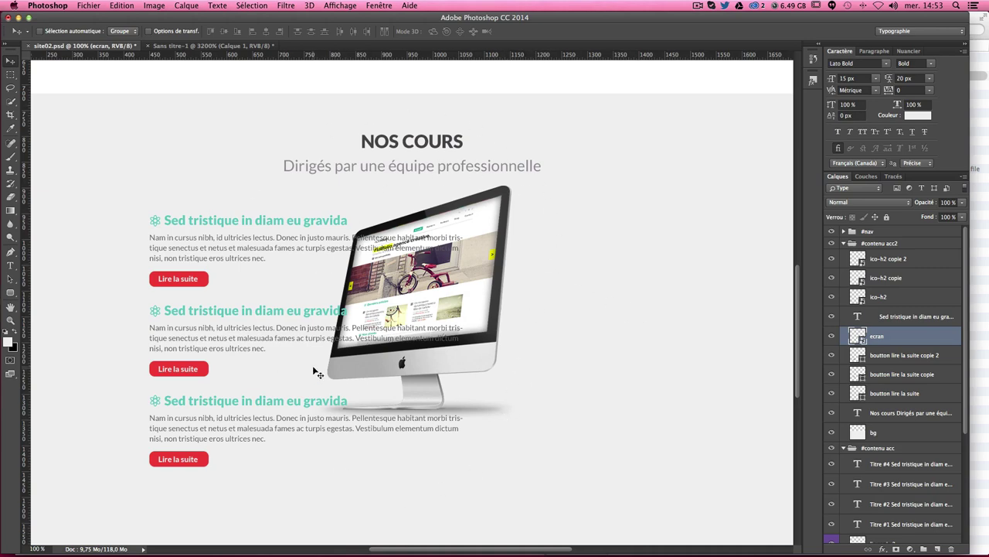
drag(466, 291, 653, 300)
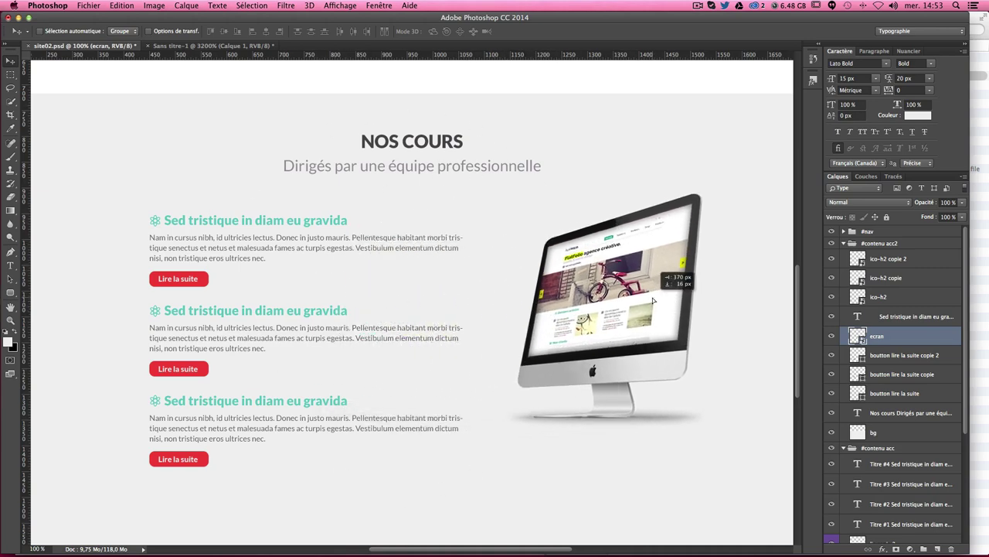
key(super+minus)
mouse_move(651, 302)
mouse_down()
mouse_move(469, 279)
mouse_move(564, 288)
mouse_up()
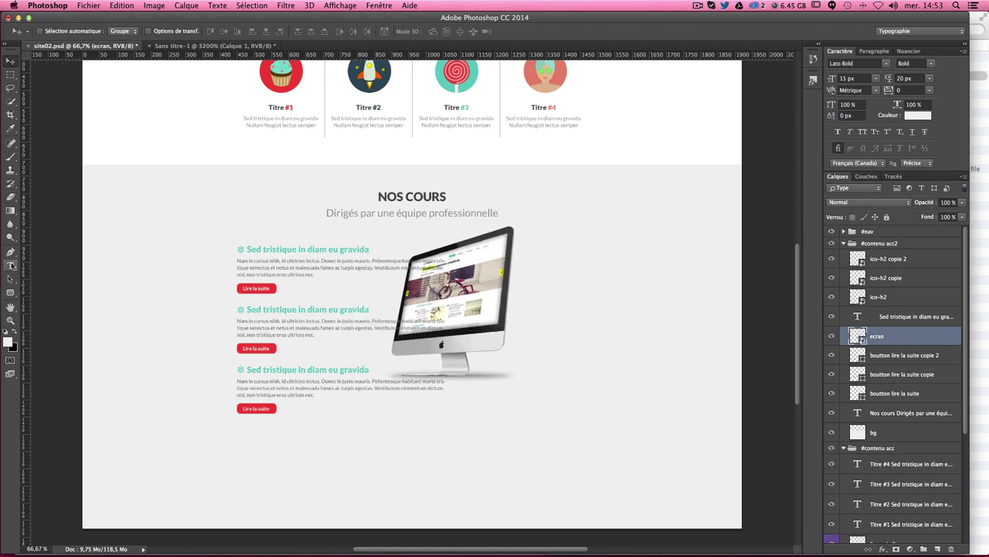
drag(503, 252, 487, 245)
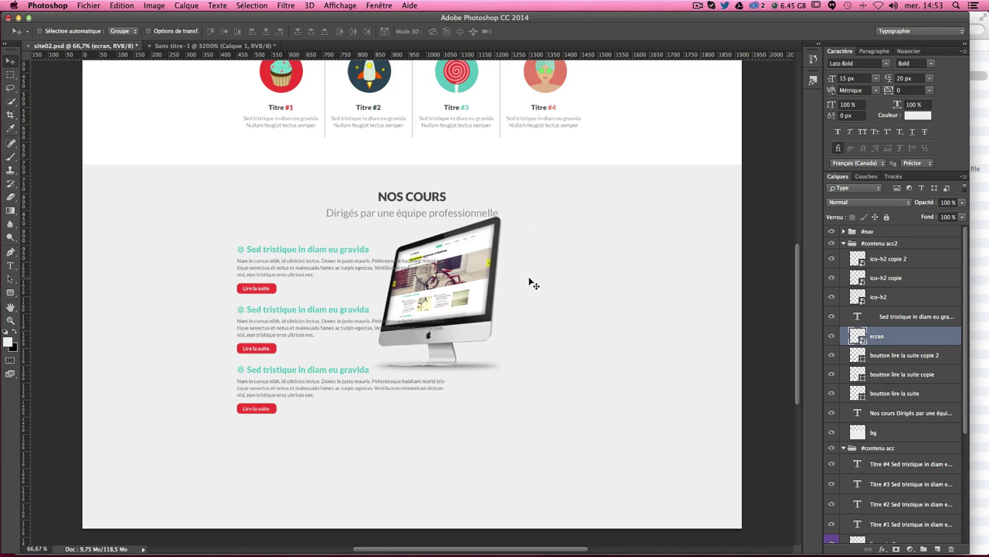
Step: With guides shown, align the iMac image to the right-hand grid columns
key(ctrl+semicolon)
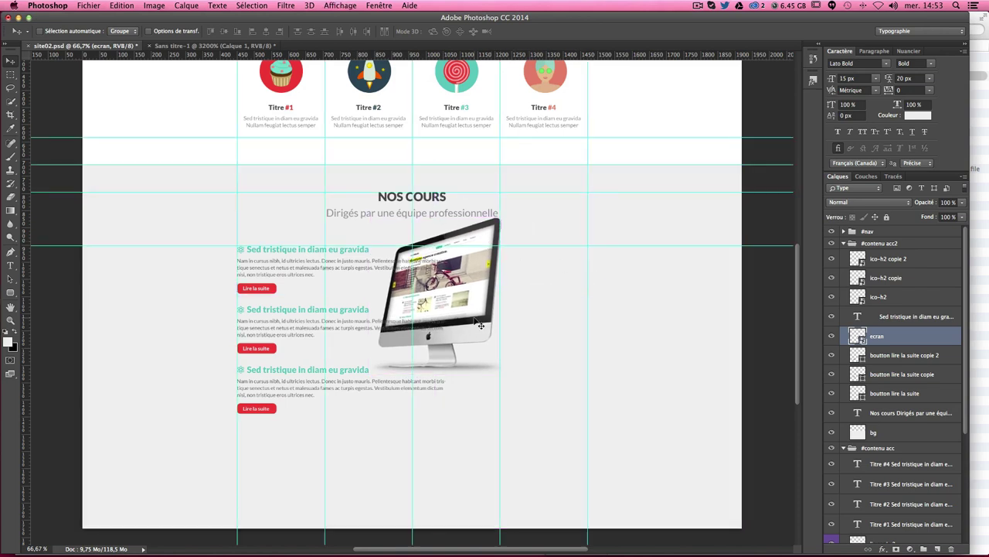
drag(483, 321, 562, 325)
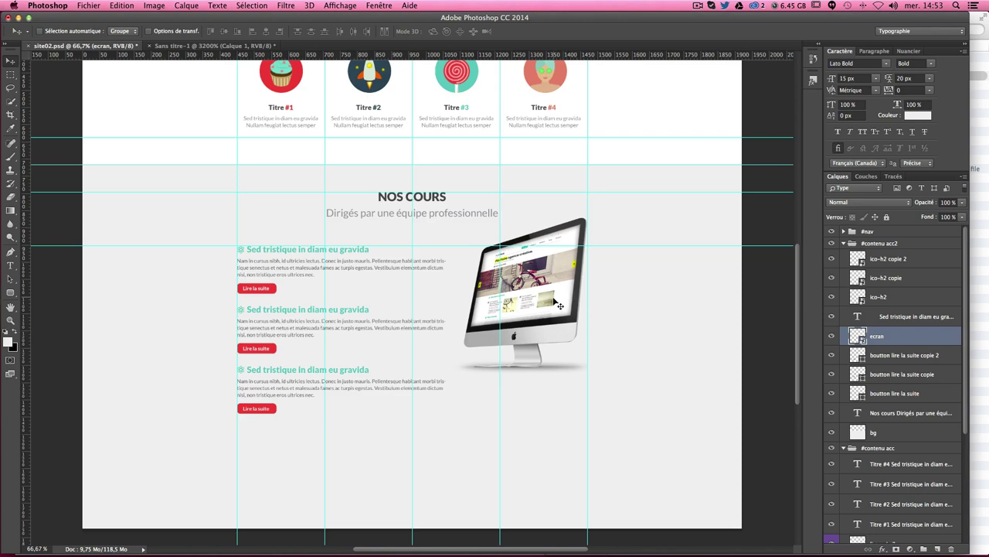
drag(555, 300, 553, 310)
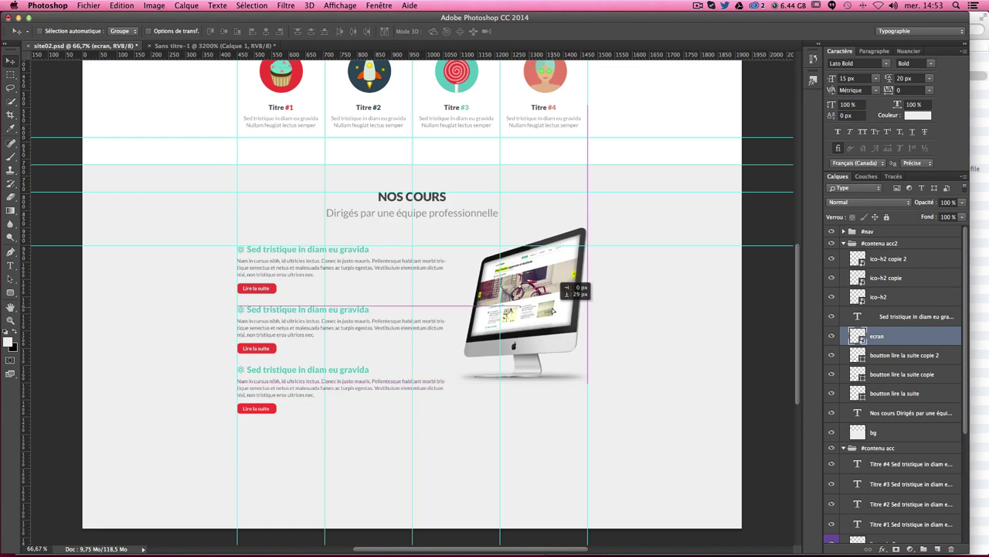
drag(553, 310, 553, 315)
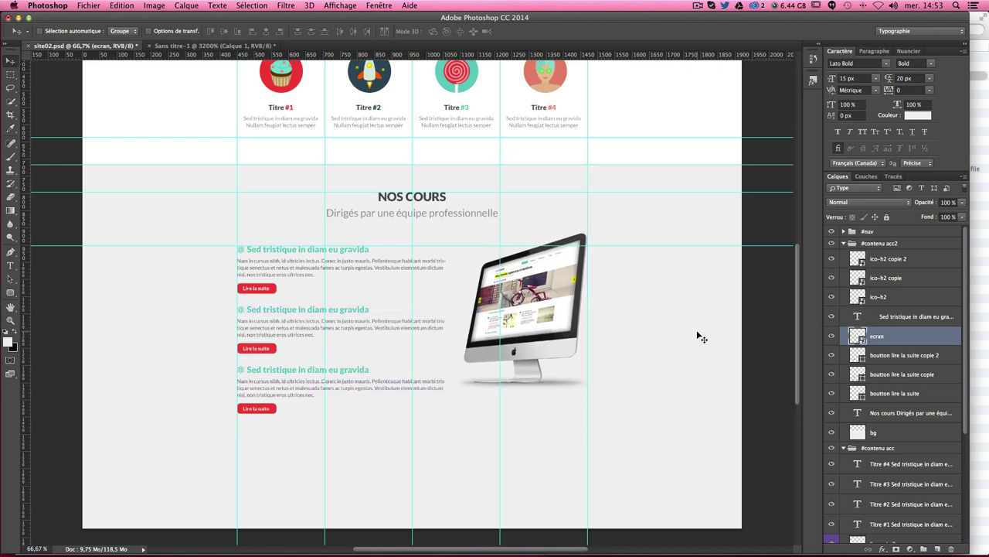
click(10, 75)
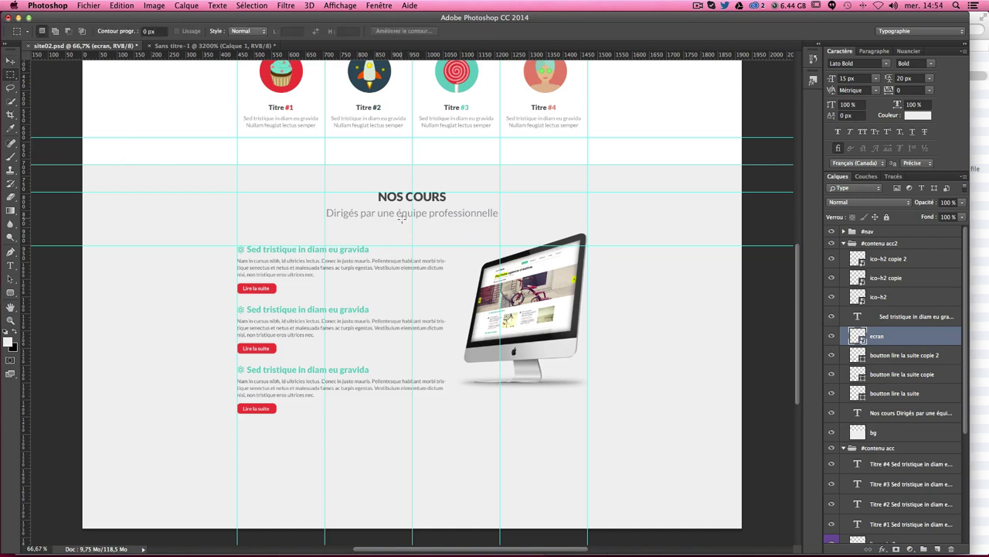
Step: Measure the spacing above the content with a marquee, then deselect and hide guides
mouse_move(401, 219)
mouse_down()
mouse_move(410, 242)
mouse_move(404, 230)
mouse_up()
click(403, 229)
key(super+semicolon)
scroll(528, 350, up, 3)
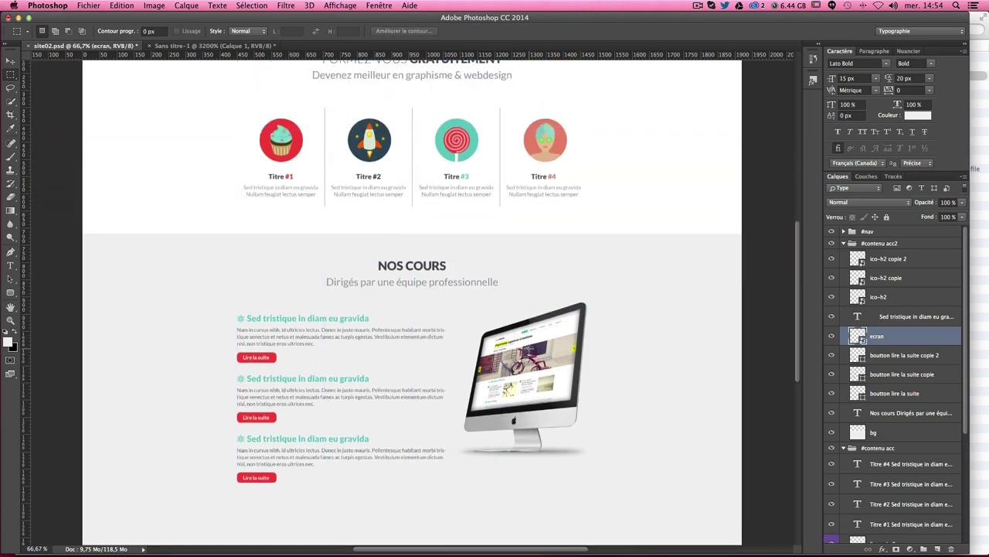
scroll(528, 351, down, 2)
Step: Nudge the iMac image down a pixel, then return to 100% view with guides shown
click(11, 61)
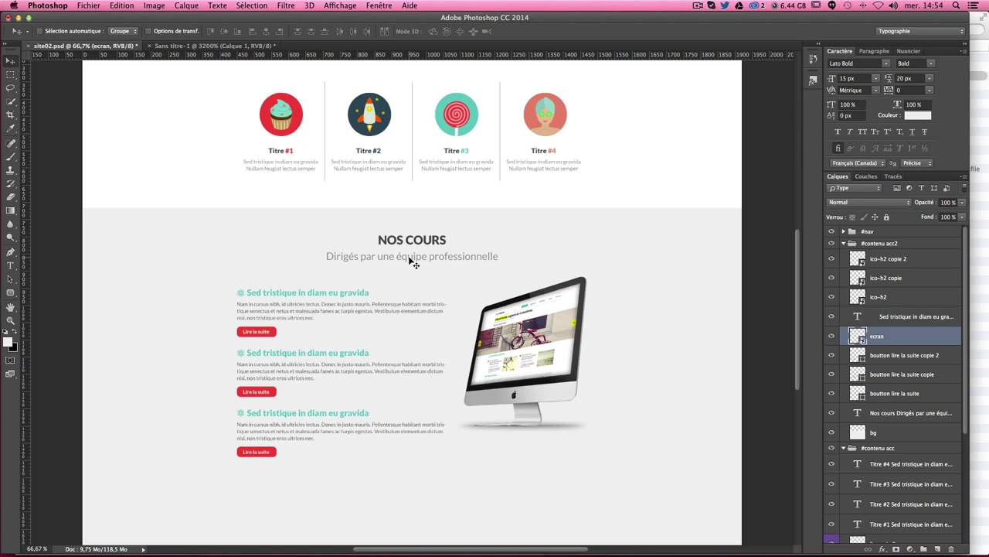
key(Down)
key(Down)
key(Down)
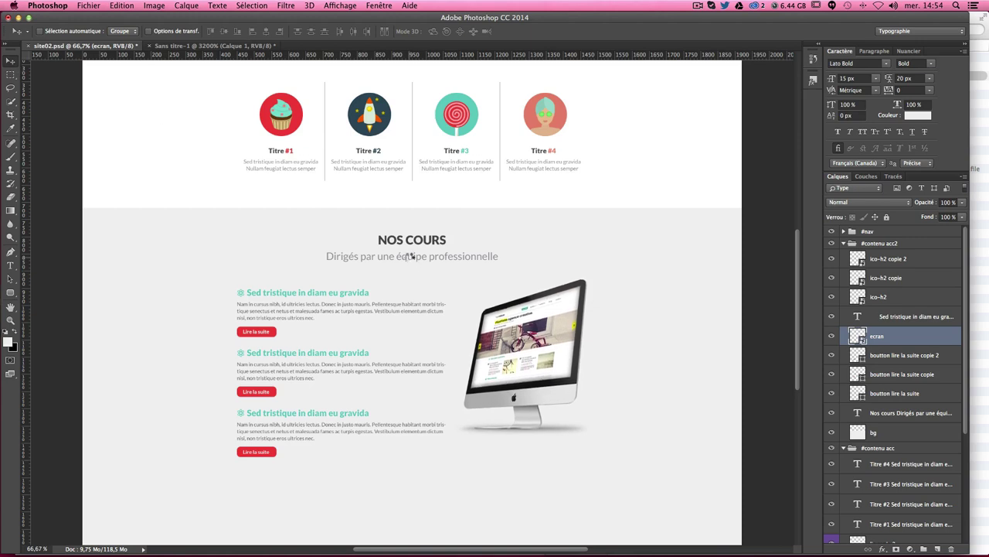
key(Down)
key(Down)
key(Down)
key(Up)
key(Up)
key(Up)
key(Up)
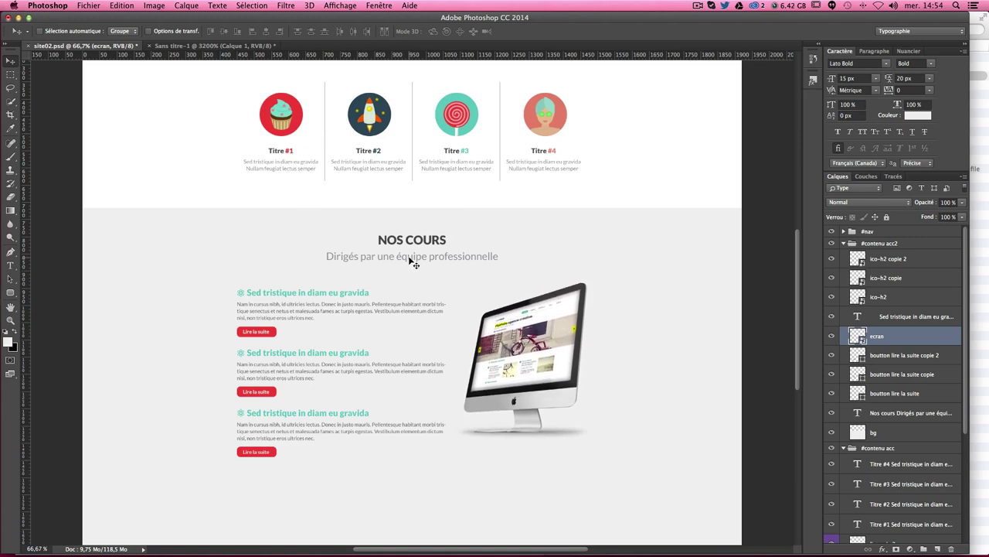
key(Up)
key(Up)
key(Up)
key(Up)
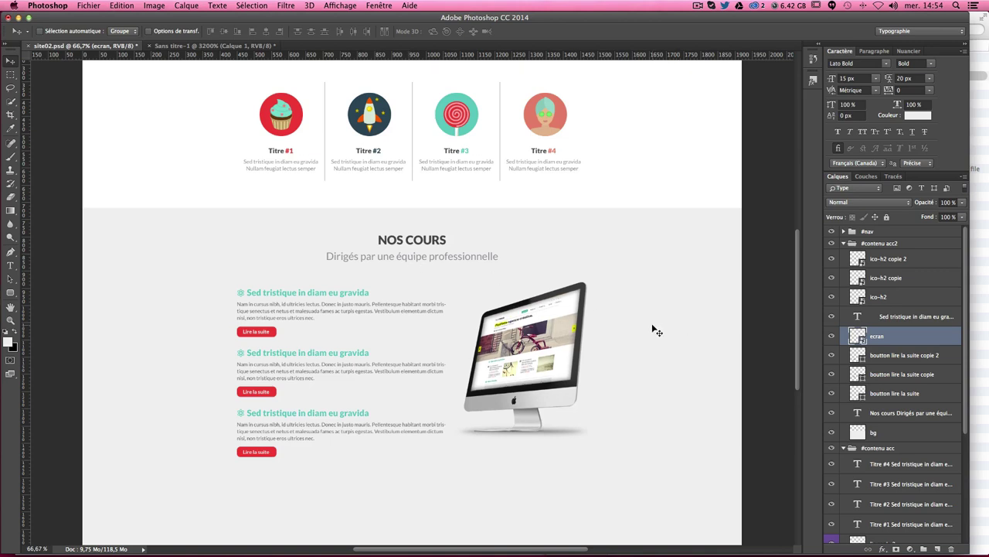
key(Down)
key(Down)
key(Down)
key(Down)
key(Down)
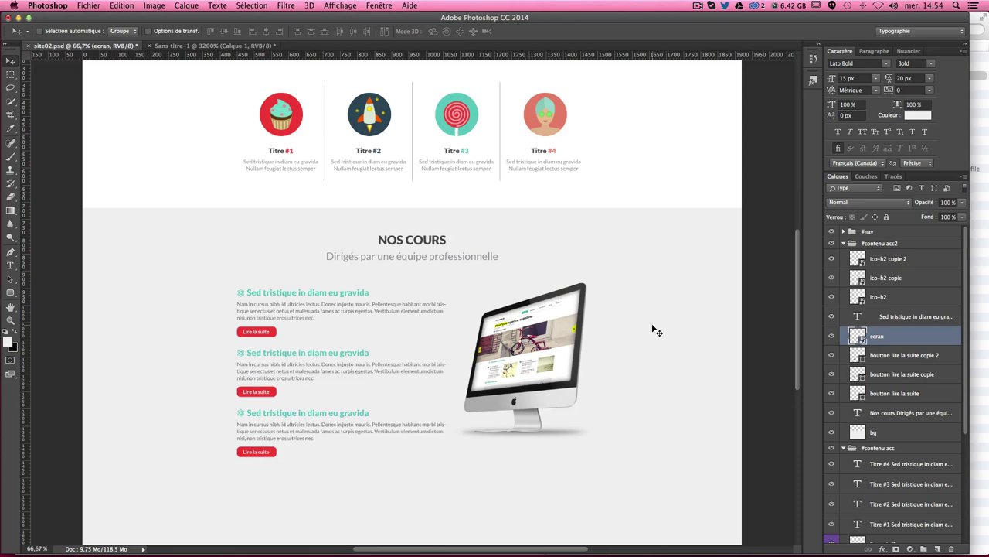
key(super+plus)
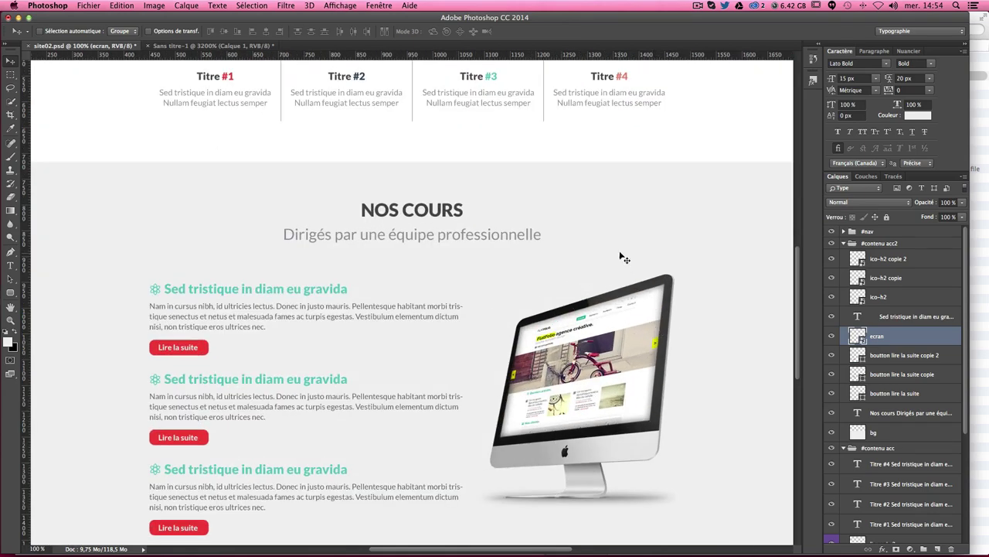
scroll(623, 252, down, 2)
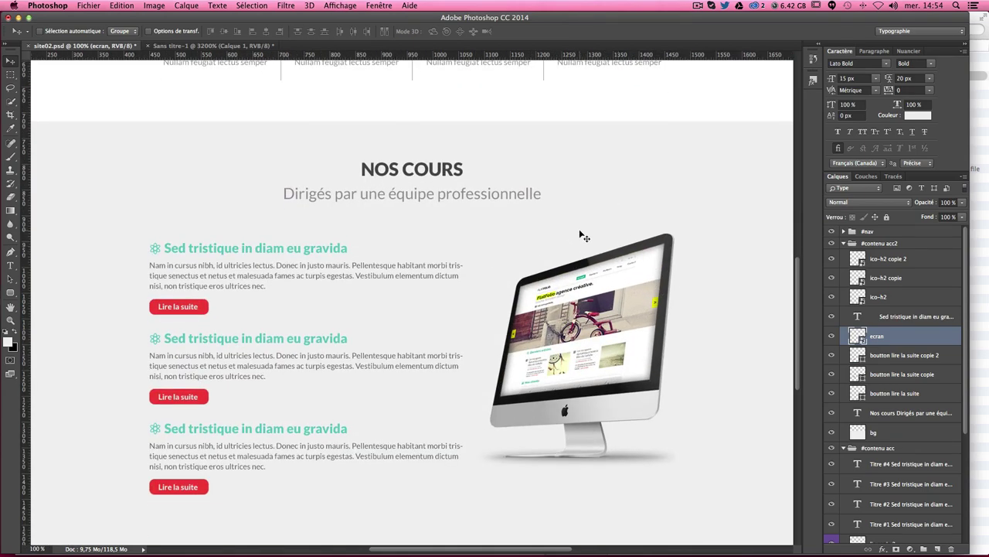
scroll(583, 237, down, 4)
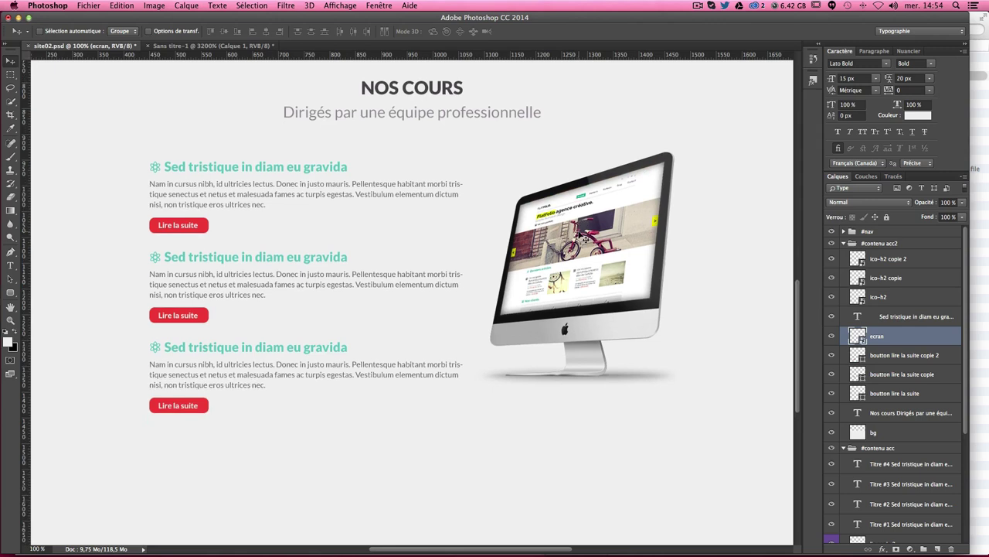
key(super+semicolon)
scroll(432, 327, down, 3)
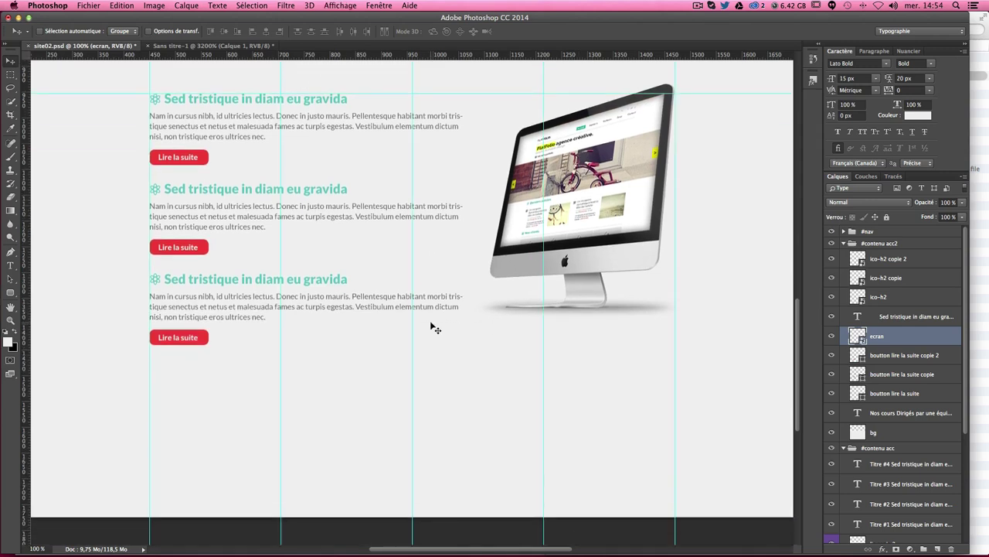
Step: Measure the space below the last Lire la suite button and add a horizontal guide at Y 1493.9 px
click(11, 75)
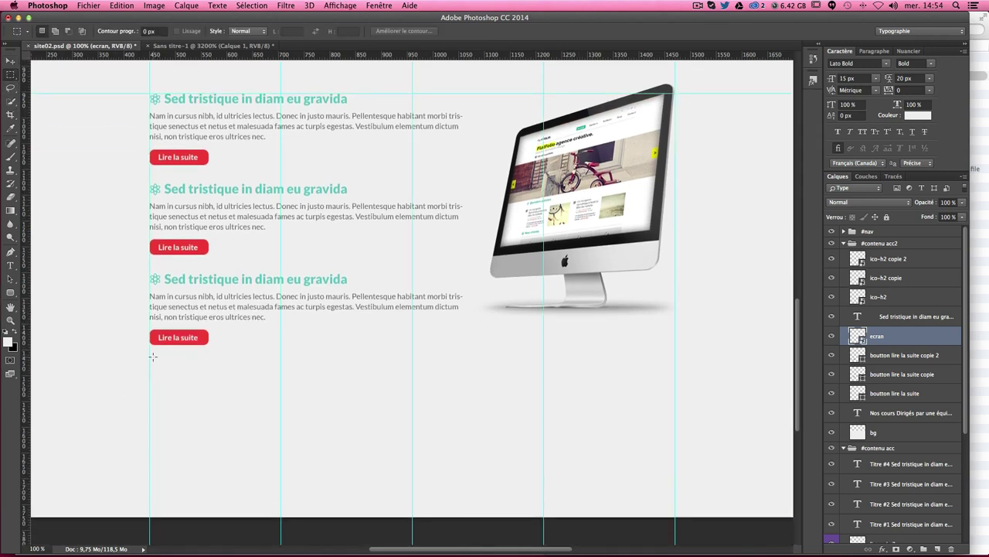
drag(149, 345, 178, 386)
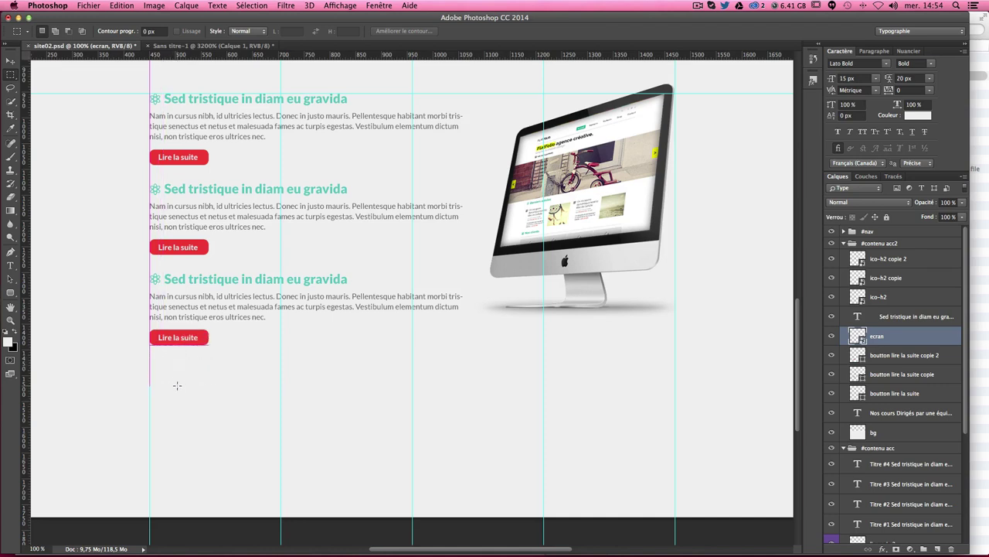
drag(263, 54, 229, 389)
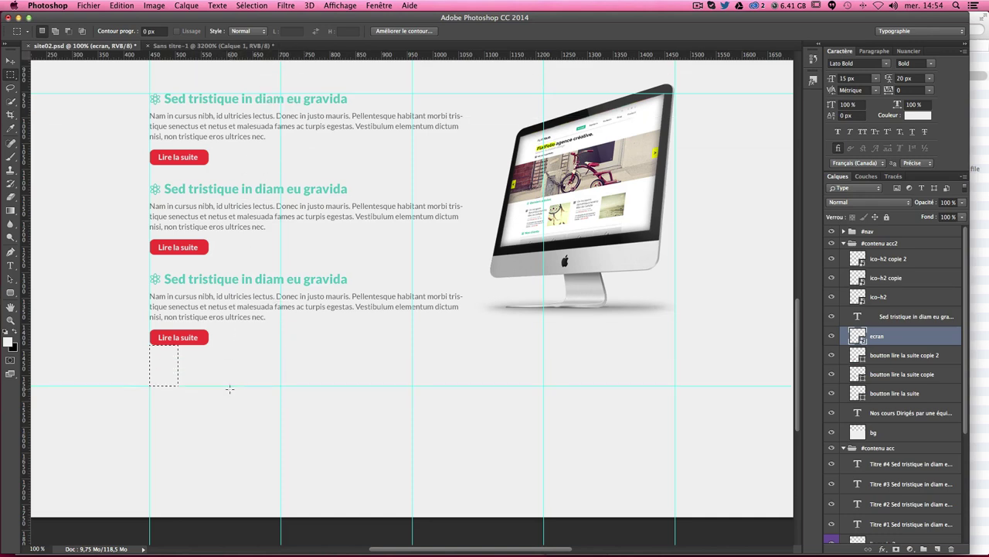
click(520, 381)
scroll(563, 396, down, 2)
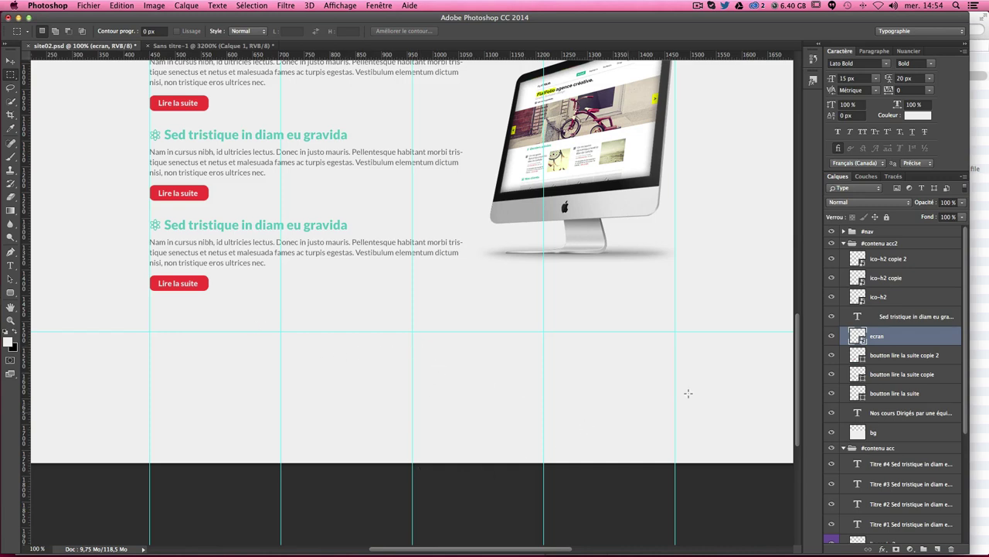
Step: Collapse the #contenu groups, then create a 'footer' group above bg holding a new empty layer
click(844, 244)
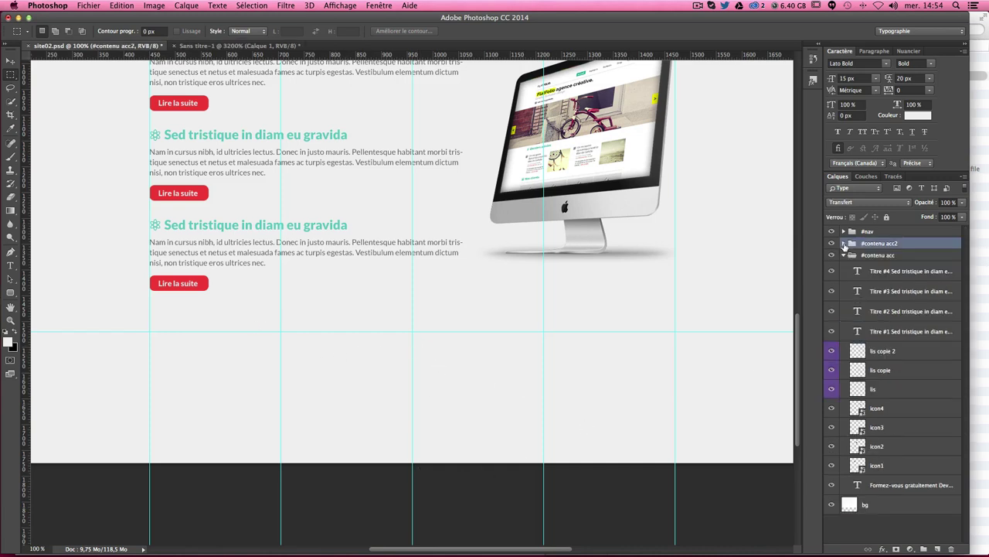
click(843, 255)
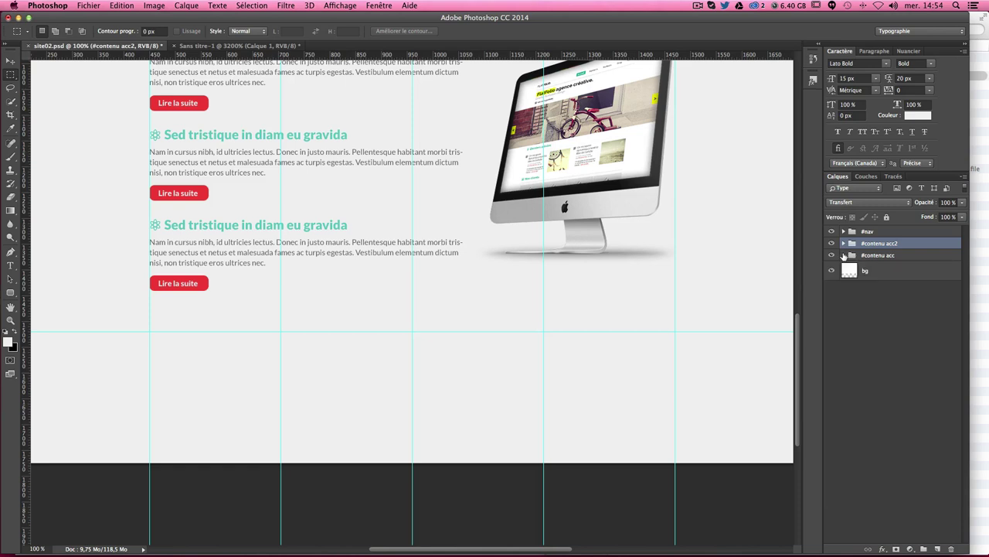
click(875, 278)
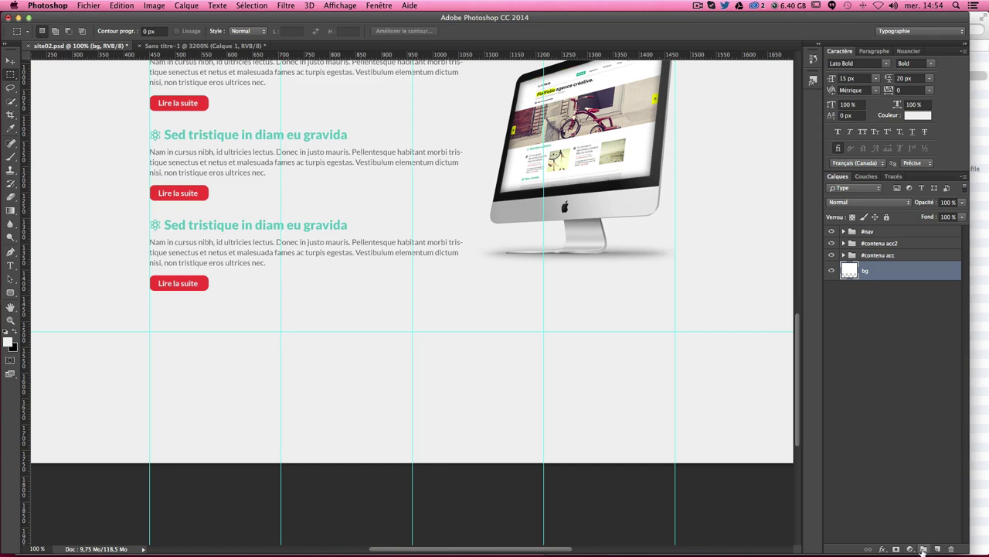
click(924, 549)
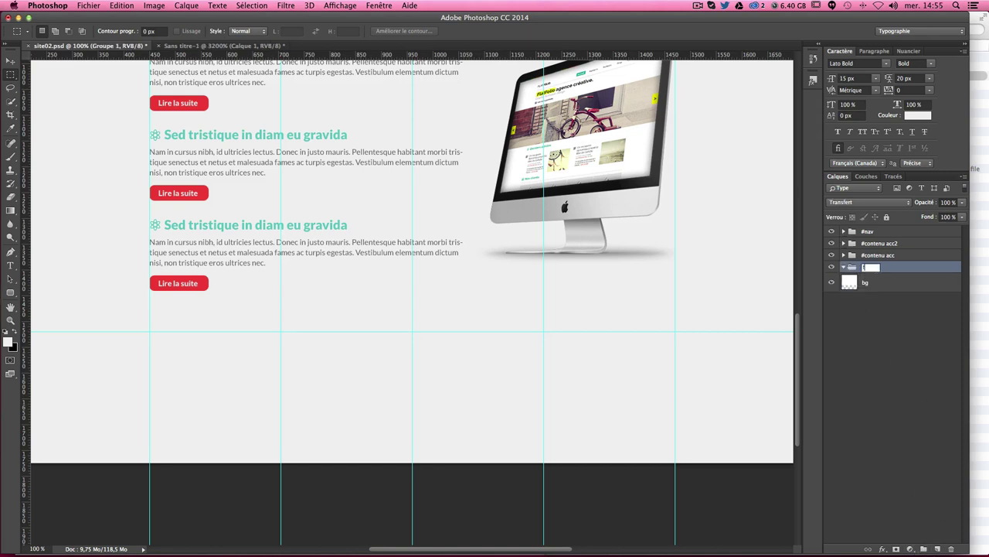
text(foote)
text(r)
key(Return)
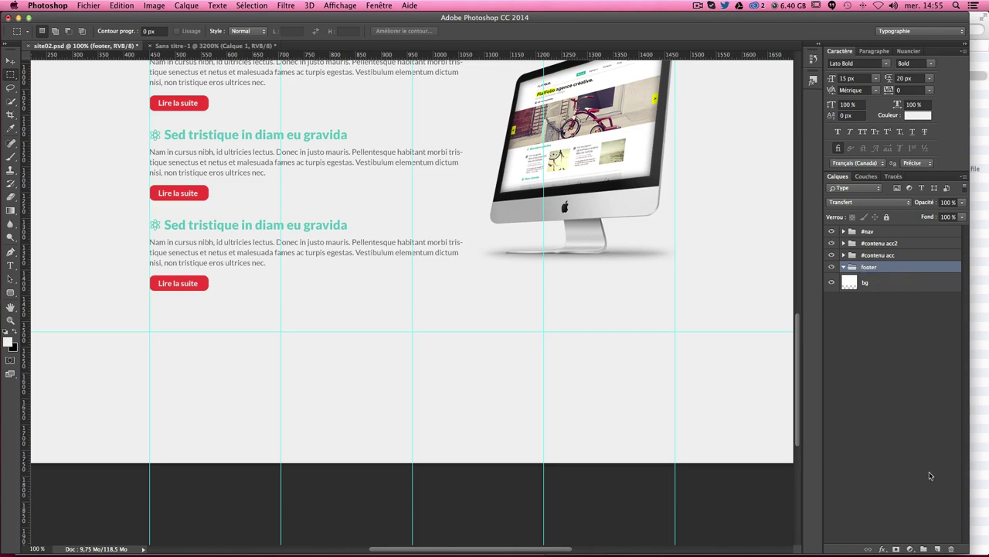
click(937, 548)
Step: Rename the footer's new layer to 'bg' and set the foreground colour to #4f4f4f
double_click(880, 283)
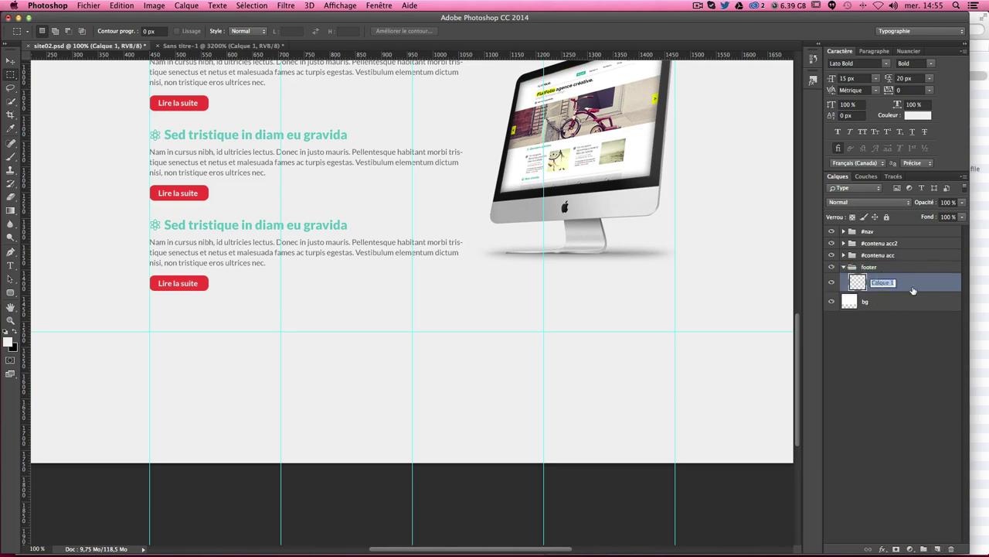
text(bg)
key(Return)
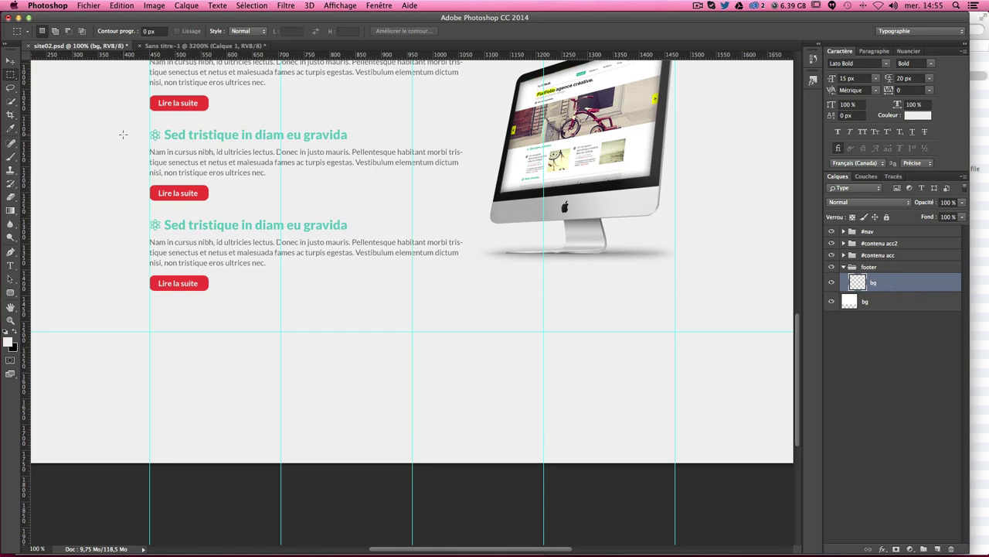
click(9, 341)
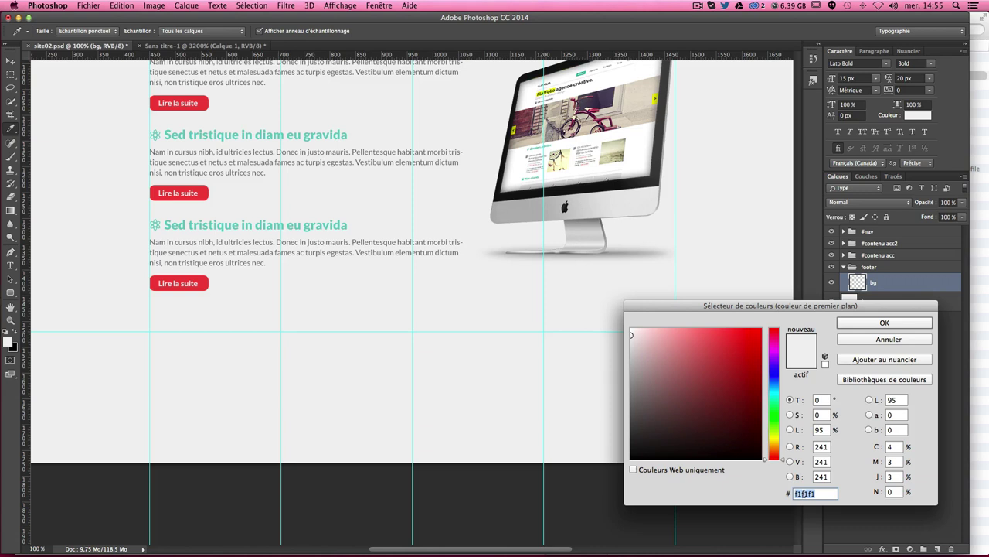
text(4f)
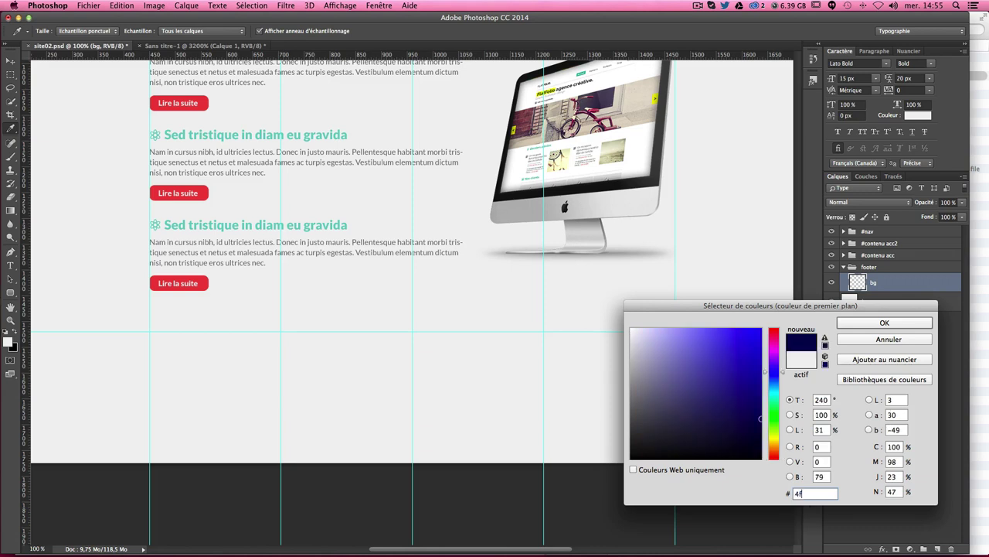
text(4)
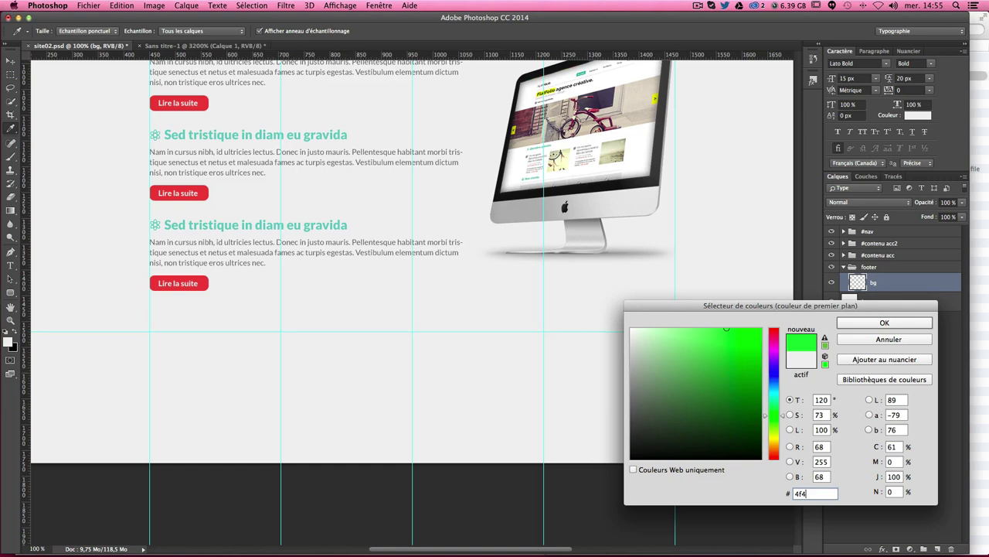
text(f4f)
key(Return)
key(m)
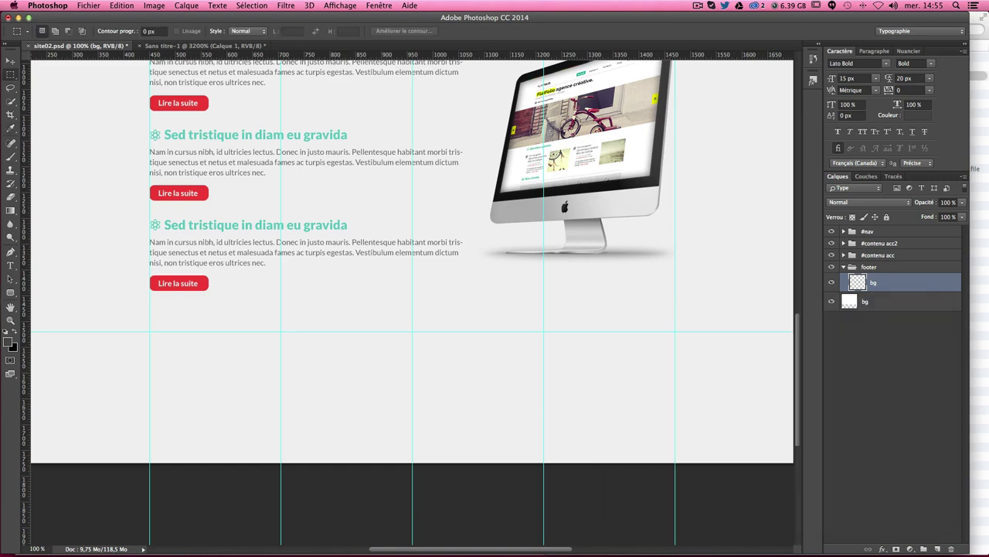
Step: Fill a 1920 × 254 px band at the bottom of the page with the dark grey
key(ctrl+minus)
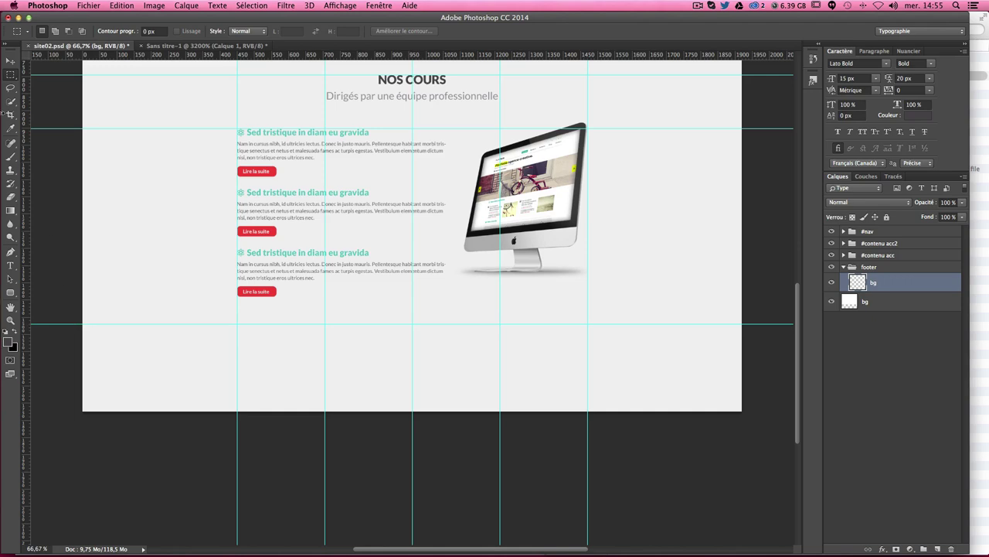
drag(54, 324, 750, 474)
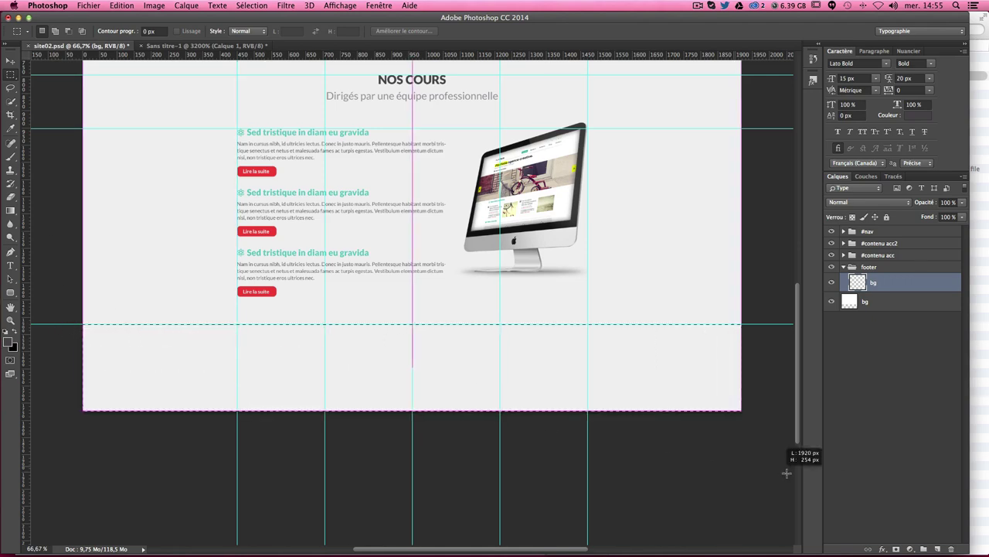
scroll(437, 430, left, 3)
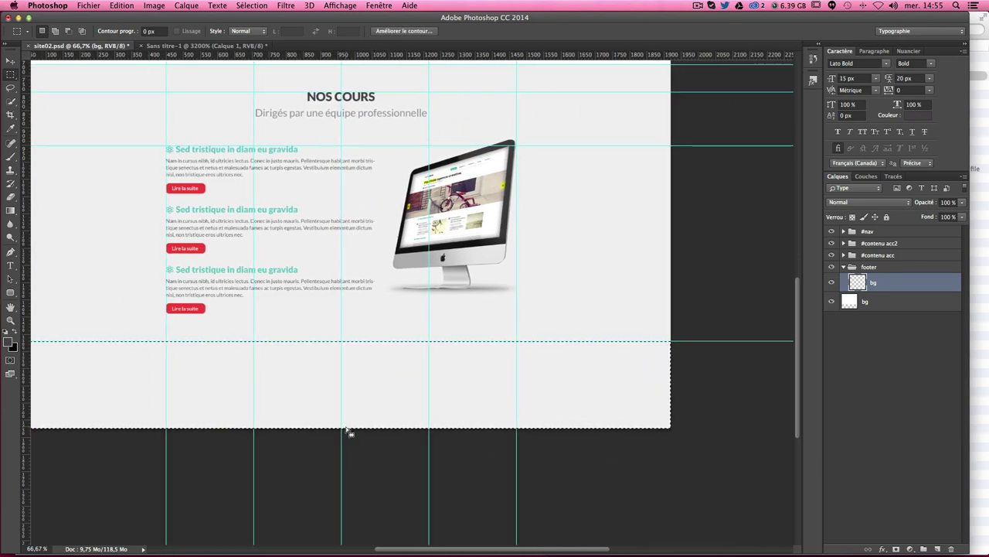
key(i)
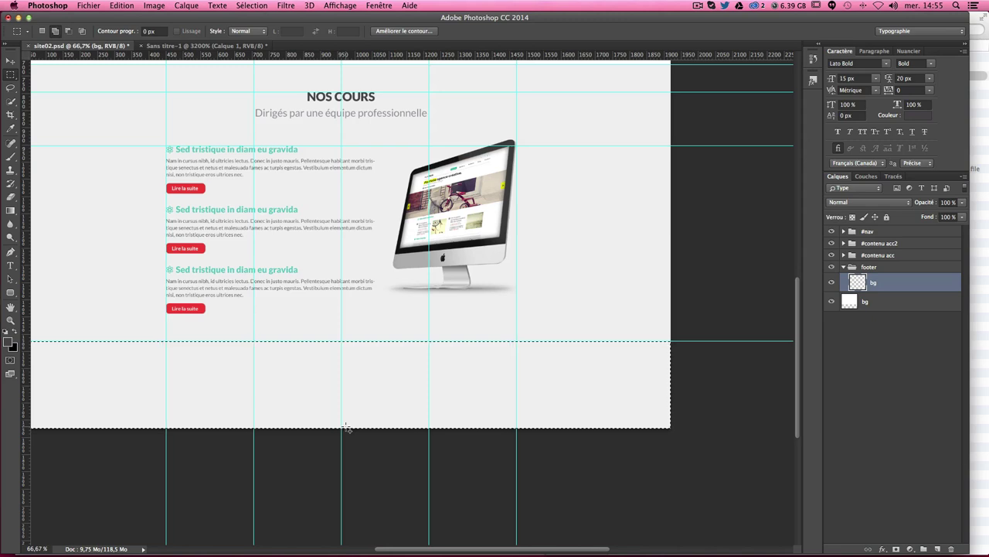
key(shift+F5)
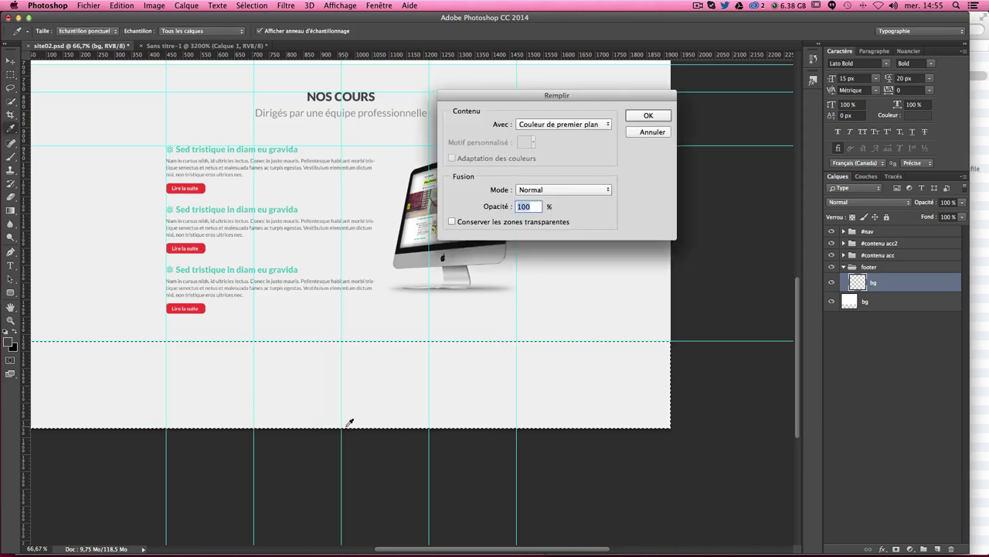
key(Escape)
key(m)
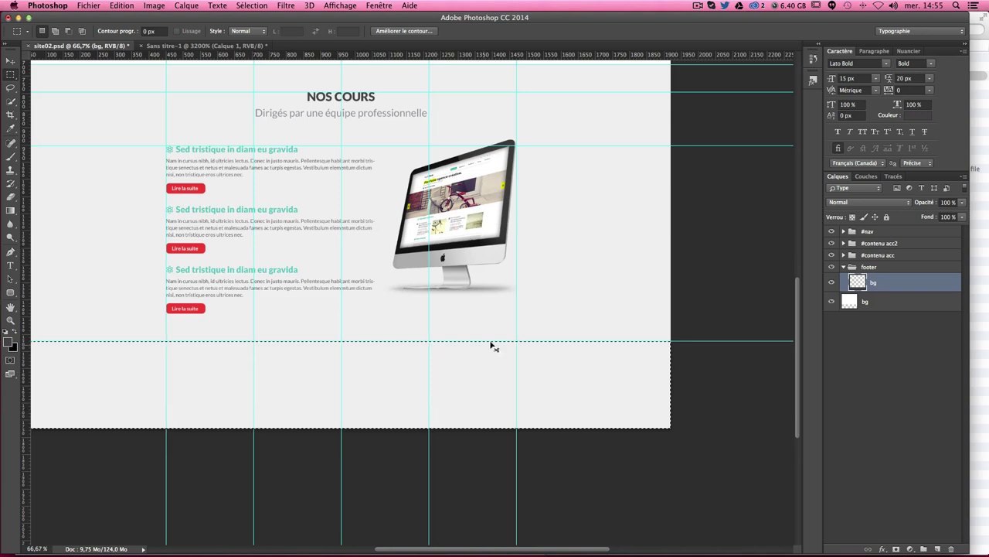
click(518, 338)
Step: Shorten the NOS COURS section's bg layer with Free Transform to expose the footer band
click(10, 62)
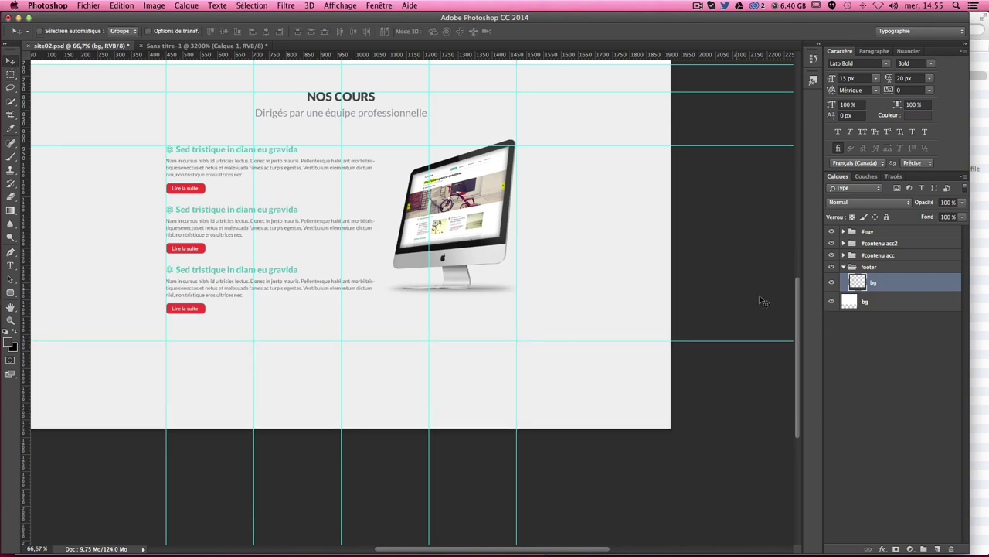
click(843, 244)
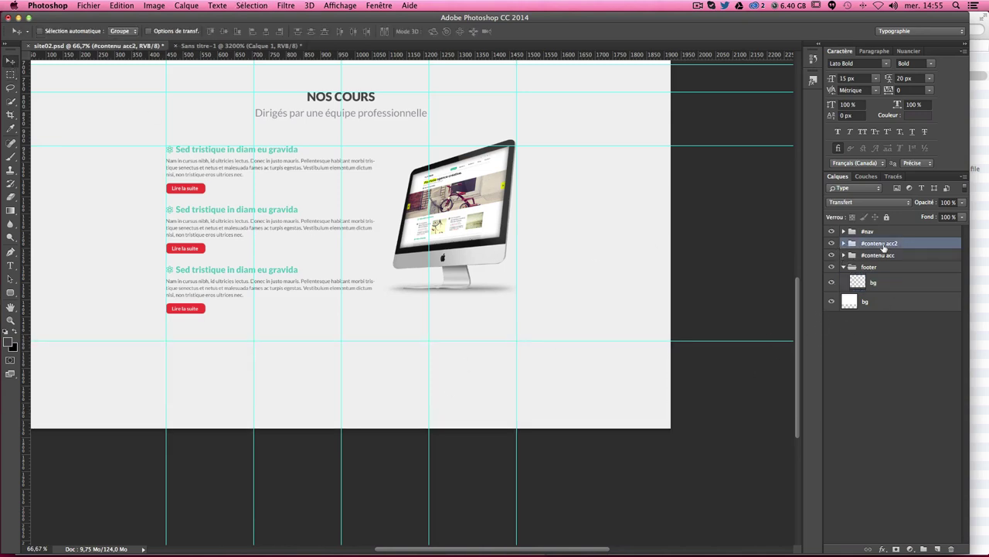
click(844, 243)
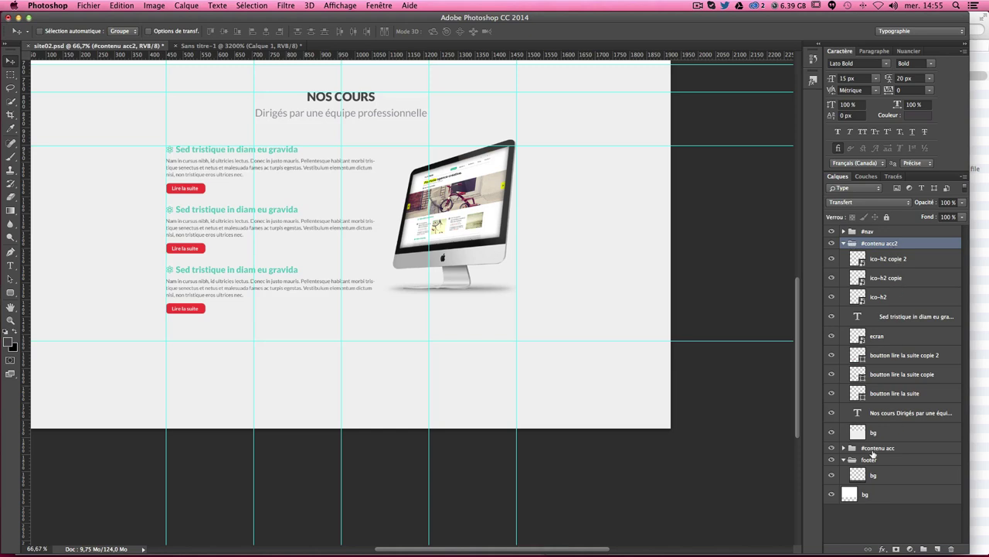
click(866, 434)
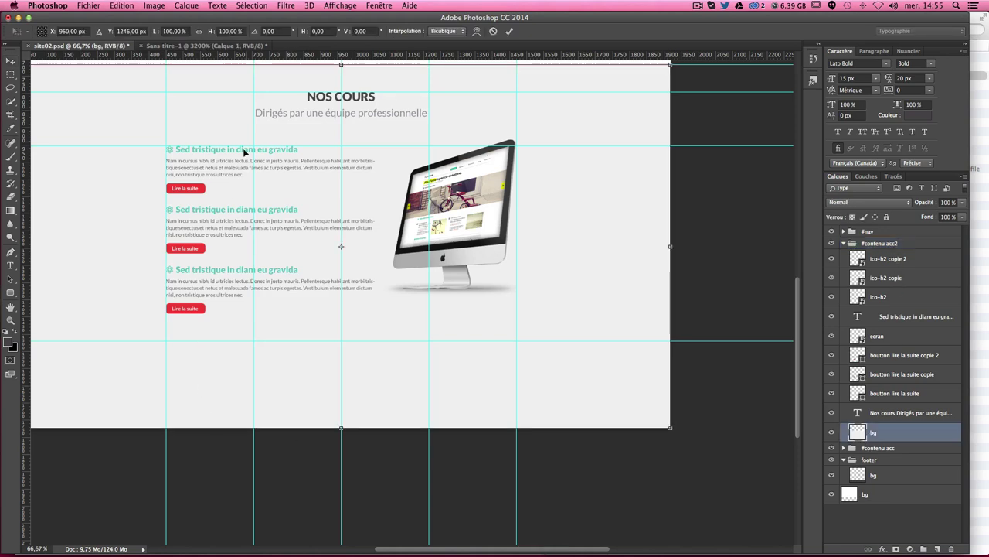
key(ctrl+t)
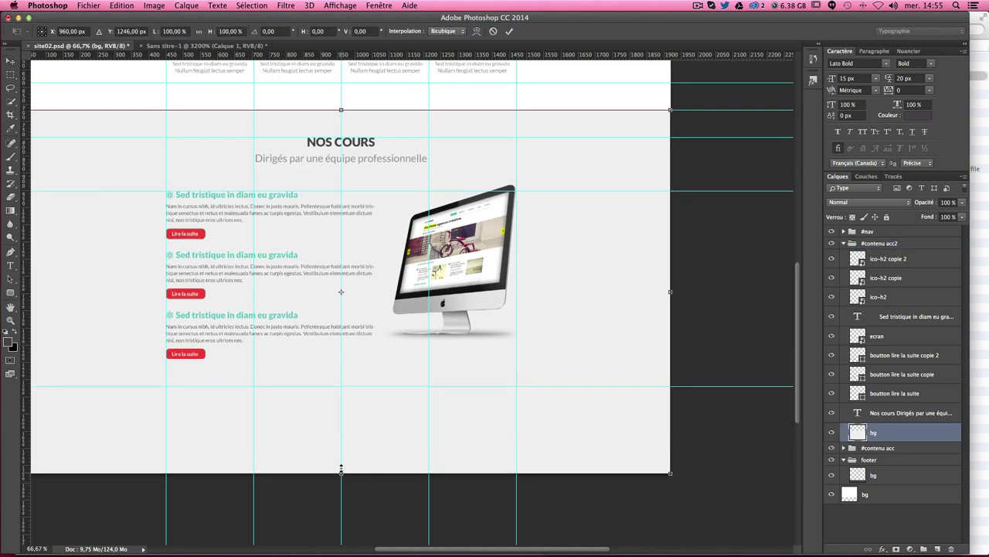
drag(341, 469, 354, 389)
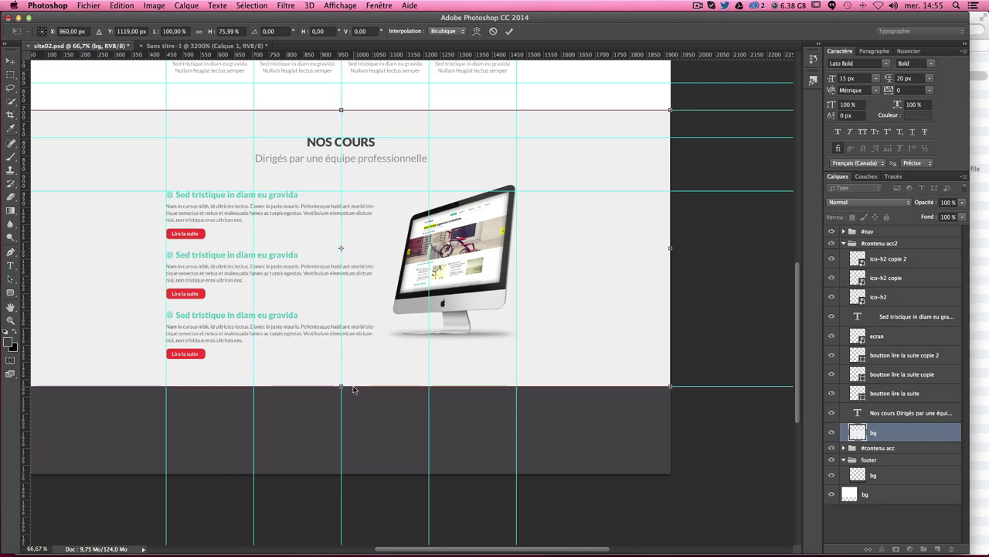
key(Return)
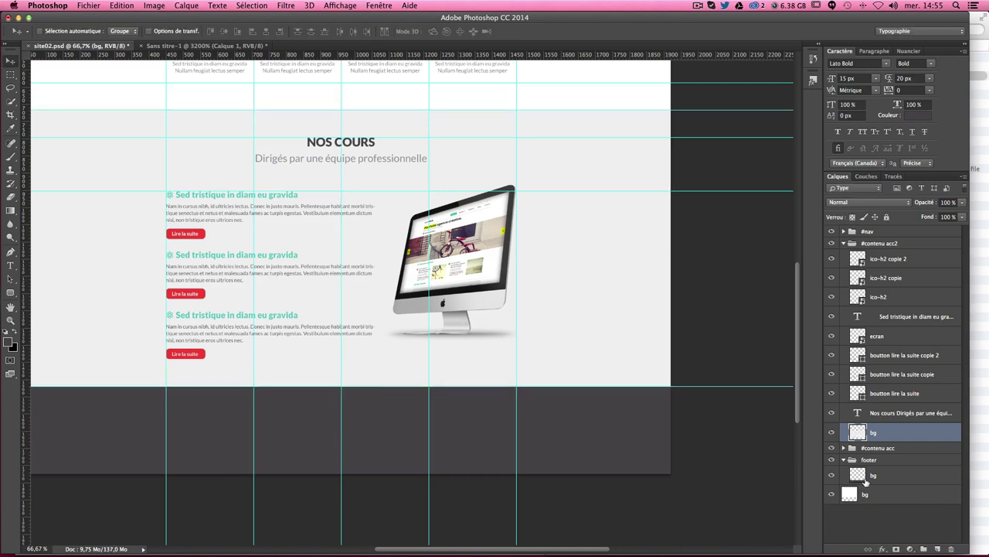
Step: Reselect the footer's bg layer and return to 100% view on the footer
click(865, 481)
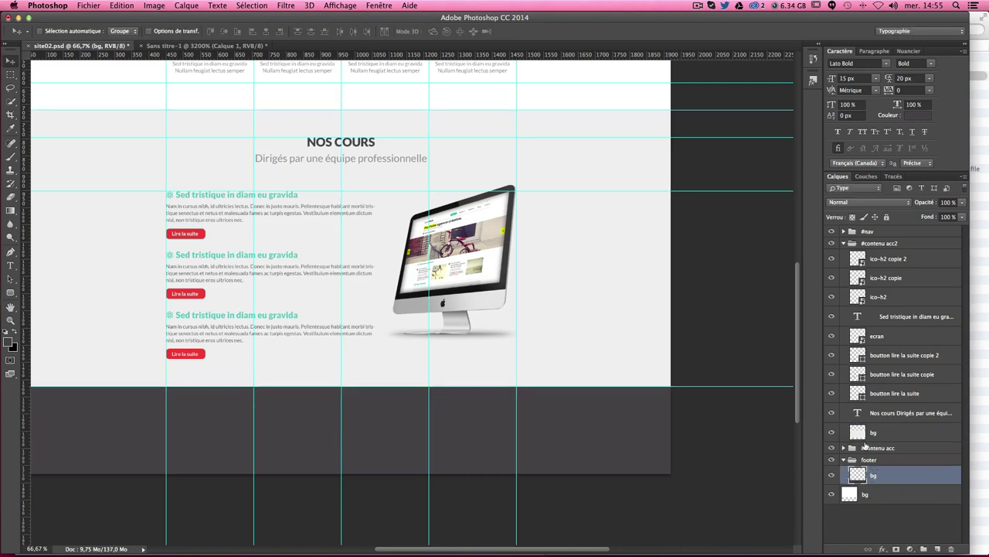
click(887, 427)
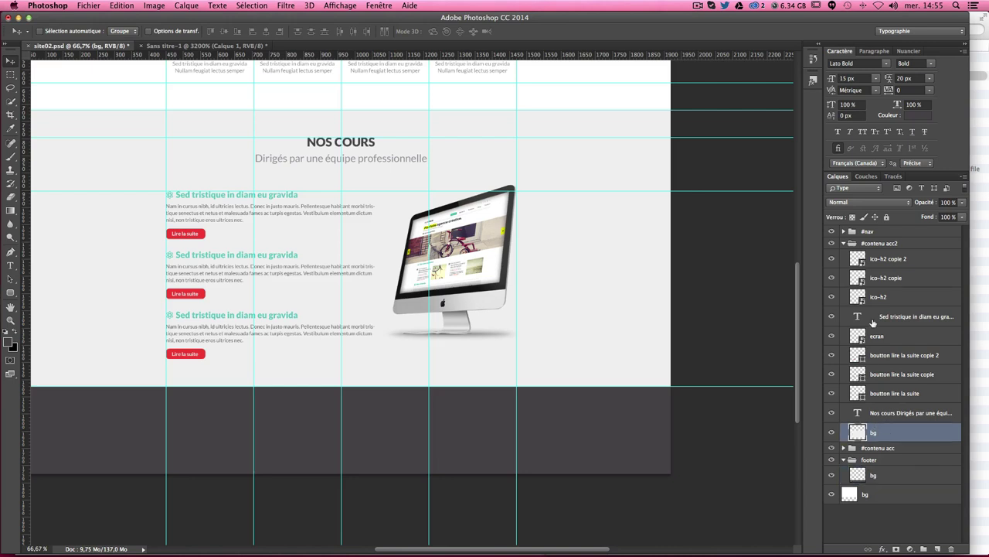
click(892, 472)
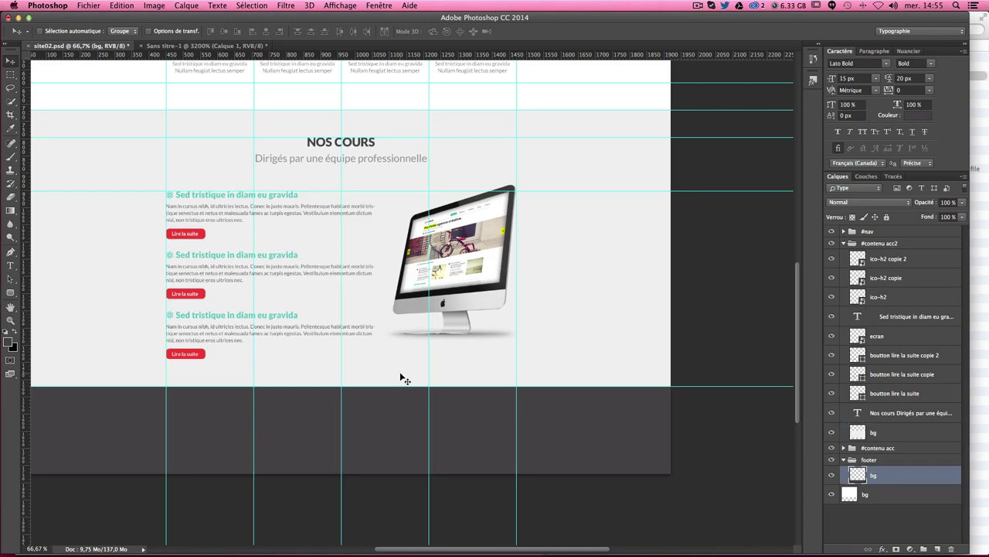
key(ctrl+semicolon)
scroll(413, 344, up, 2)
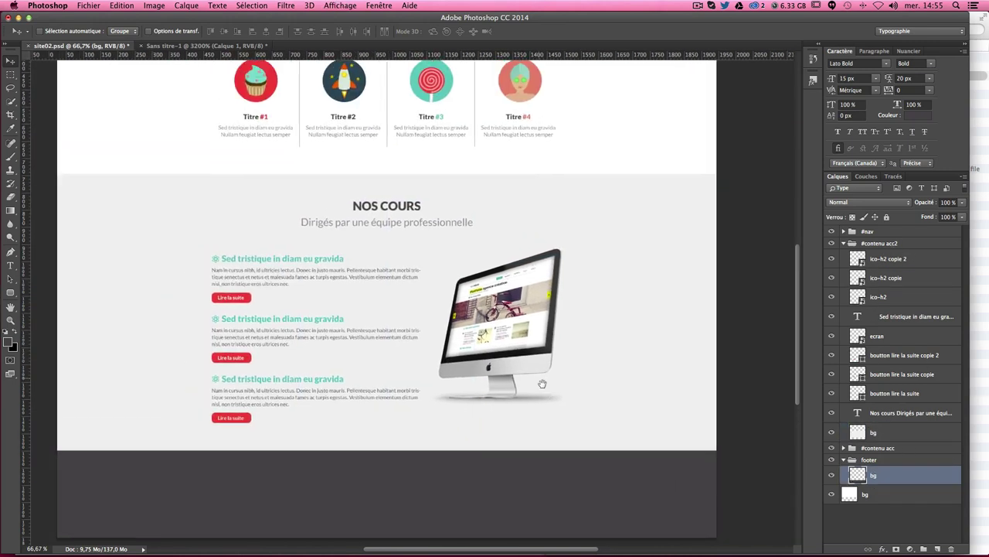
key(ctrl+semicolon)
key(ctrl+plus)
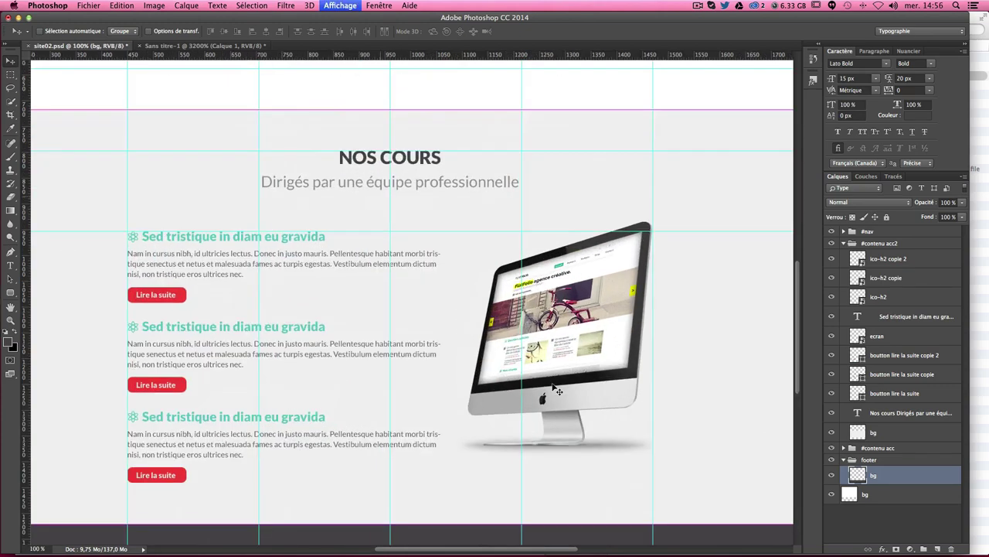
scroll(550, 375, down, 5)
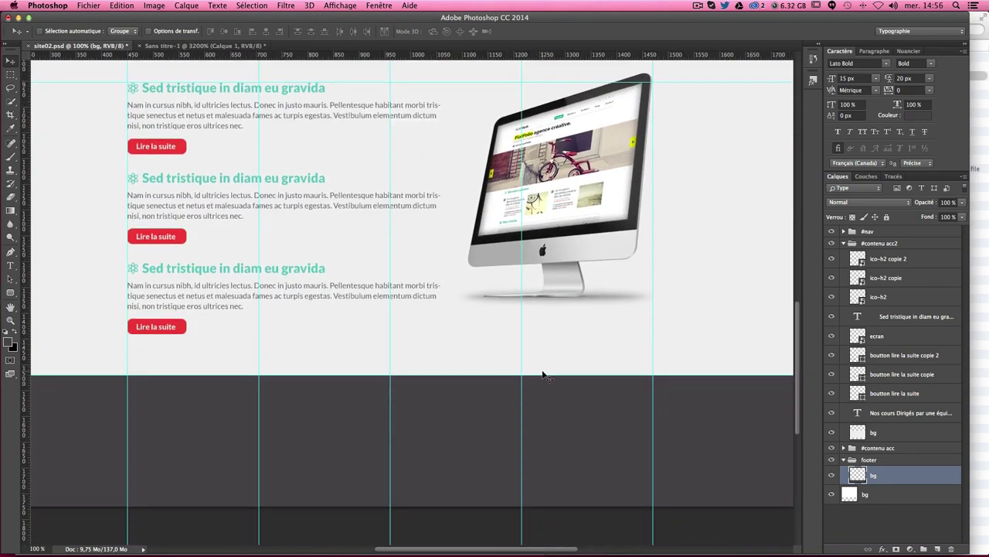
scroll(319, 473, down, 1)
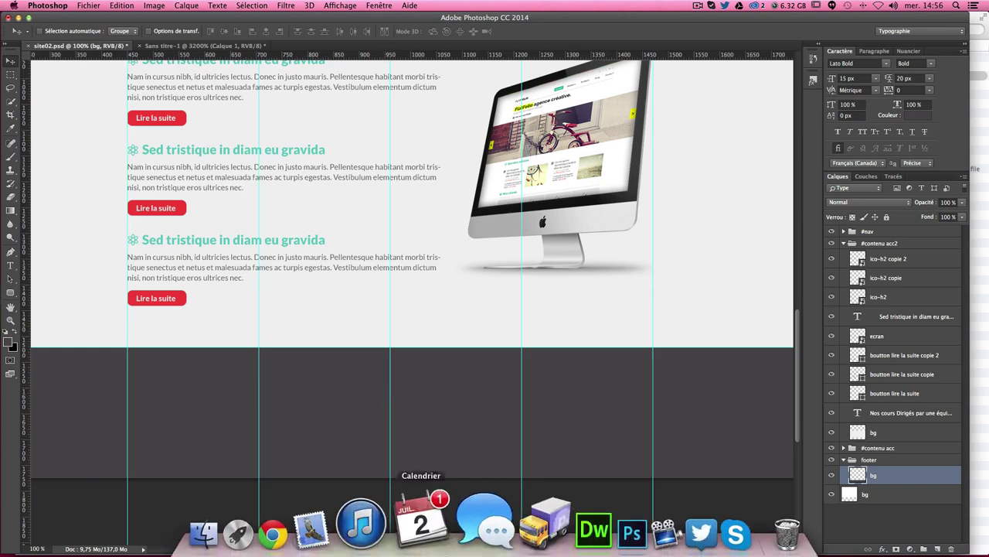
Step: Load team8.fr in Chrome and copy its footer copyright sentence
click(325, 518)
click(132, 39)
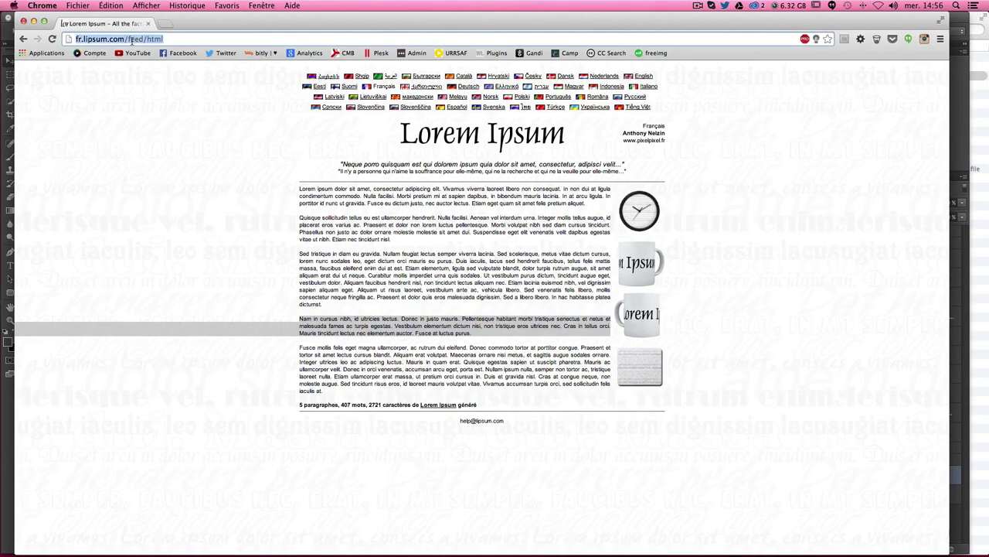
text(t)
key(Return)
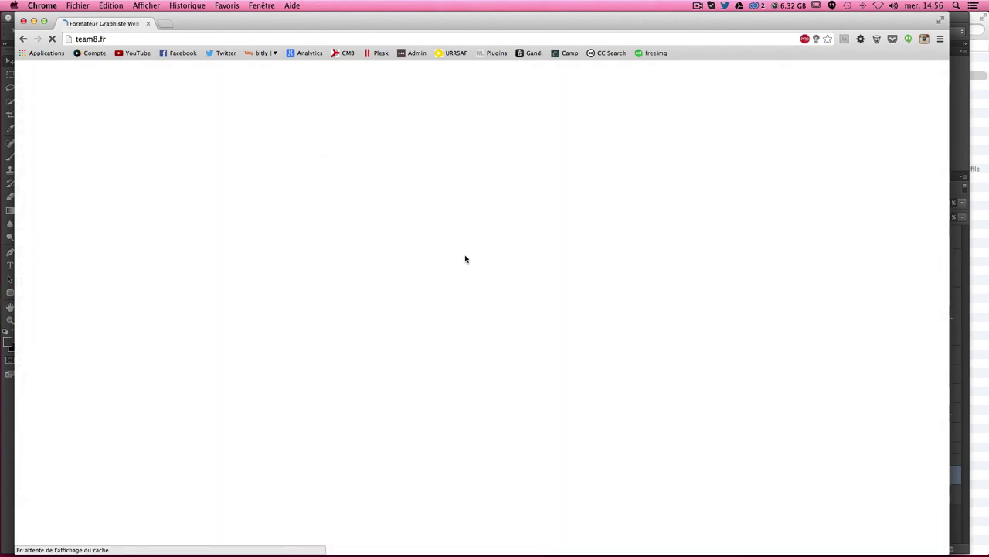
scroll(467, 263, down, 3)
scroll(620, 328, down, 15)
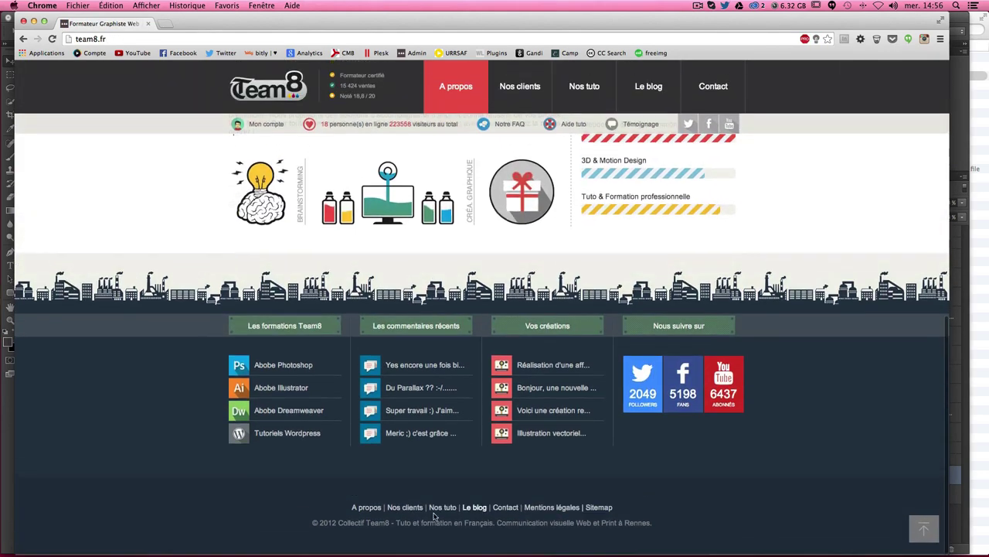
triple_click(435, 524)
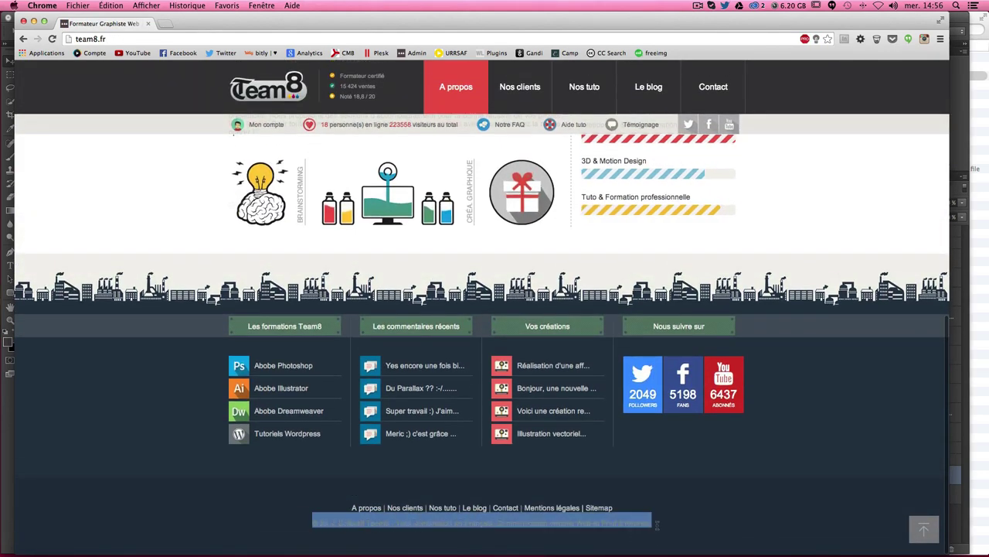
click(962, 265)
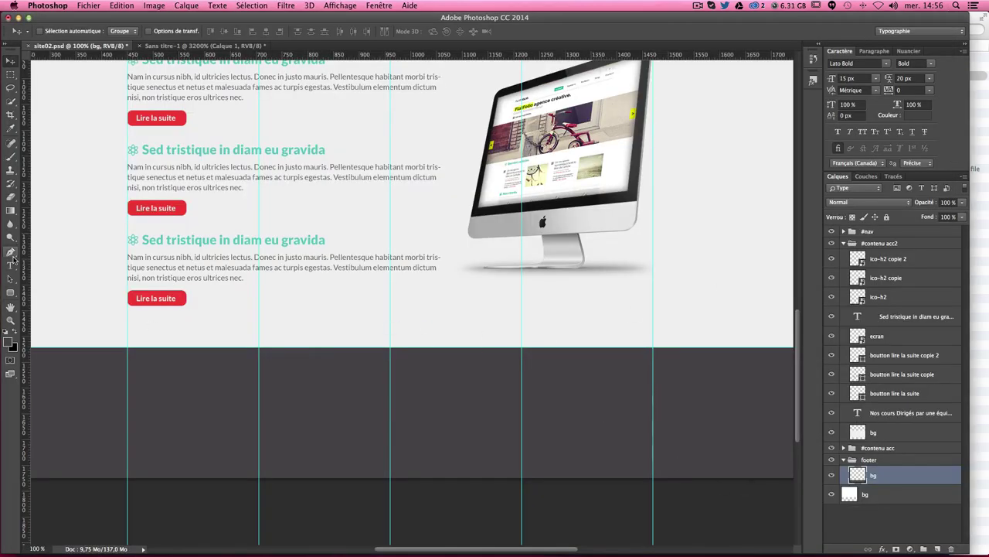
Step: Paste the 2012 Collectif Team8 copyright as white, centred text low in the dark footer
click(10, 267)
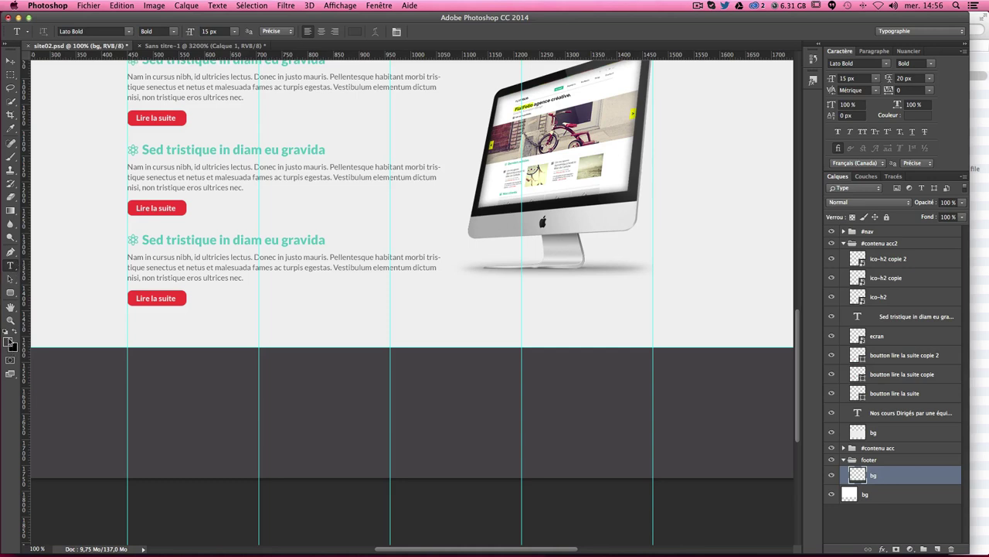
click(14, 332)
mouse_move(127, 386)
mouse_down()
mouse_move(649, 436)
mouse_move(653, 411)
mouse_up()
key(ctrl+v)
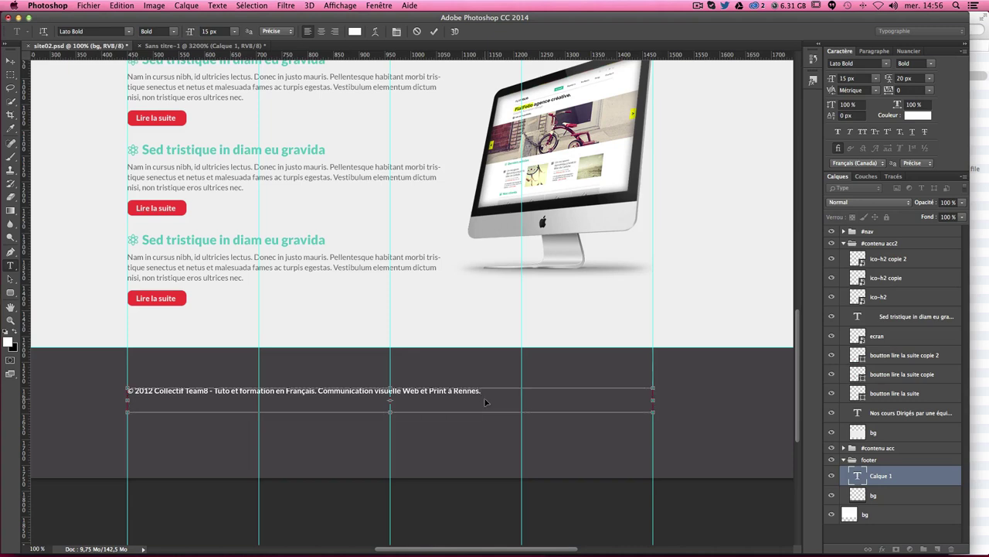
click(874, 51)
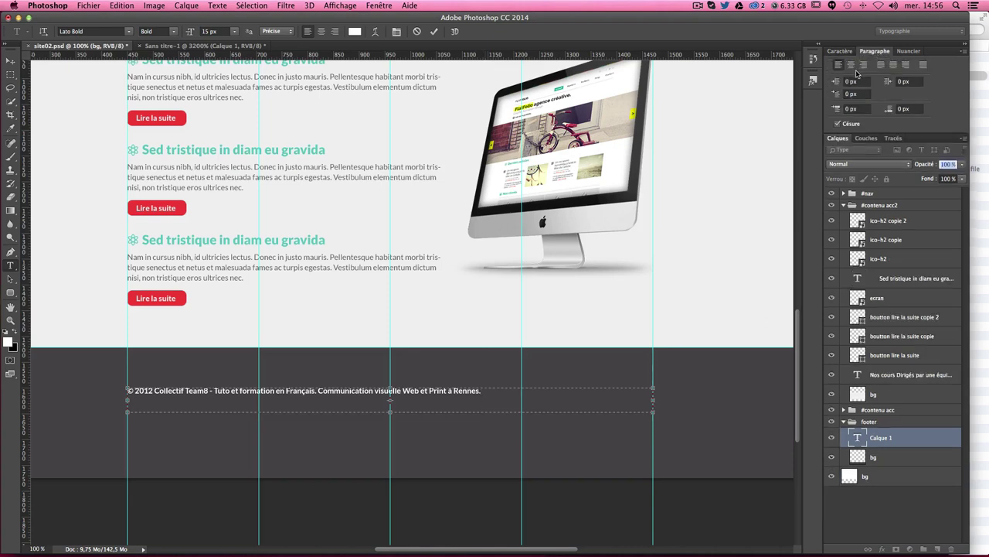
click(853, 67)
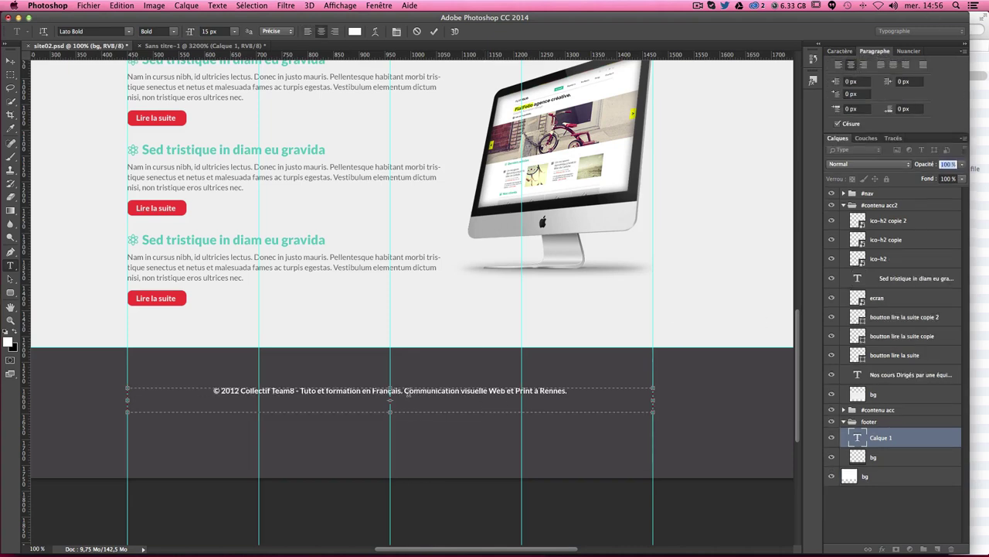
drag(391, 412, 391, 399)
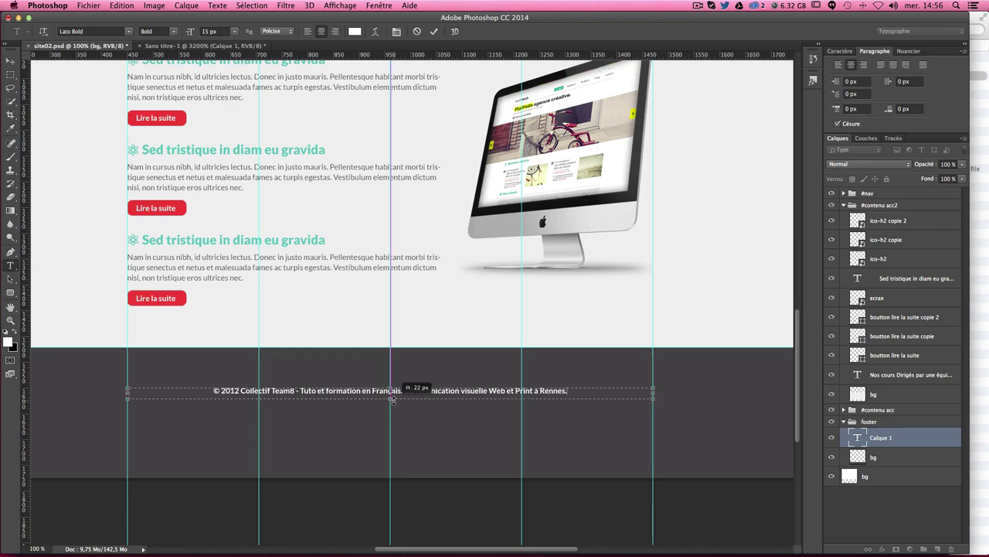
click(10, 60)
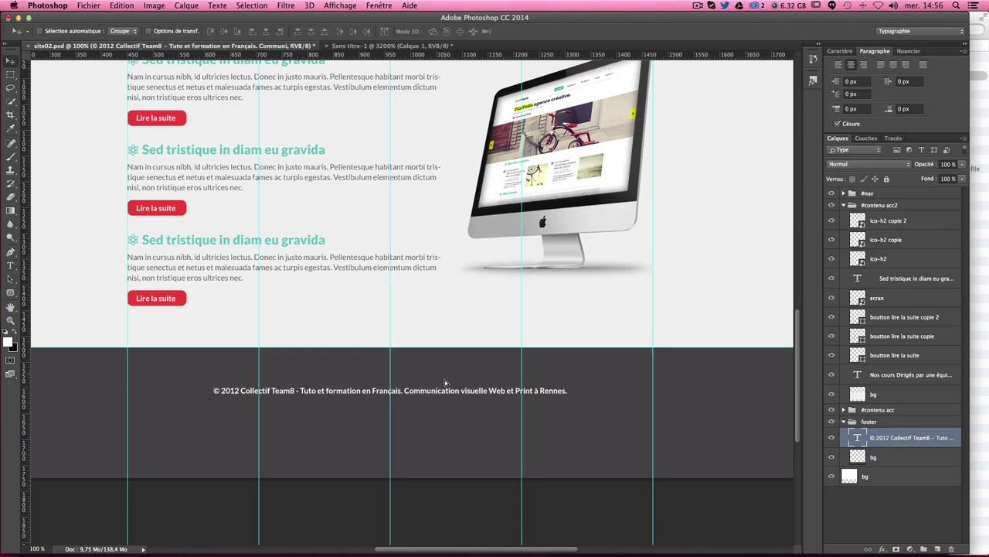
mouse_move(444, 379)
mouse_down()
mouse_move(442, 401)
mouse_move(415, 385)
mouse_up()
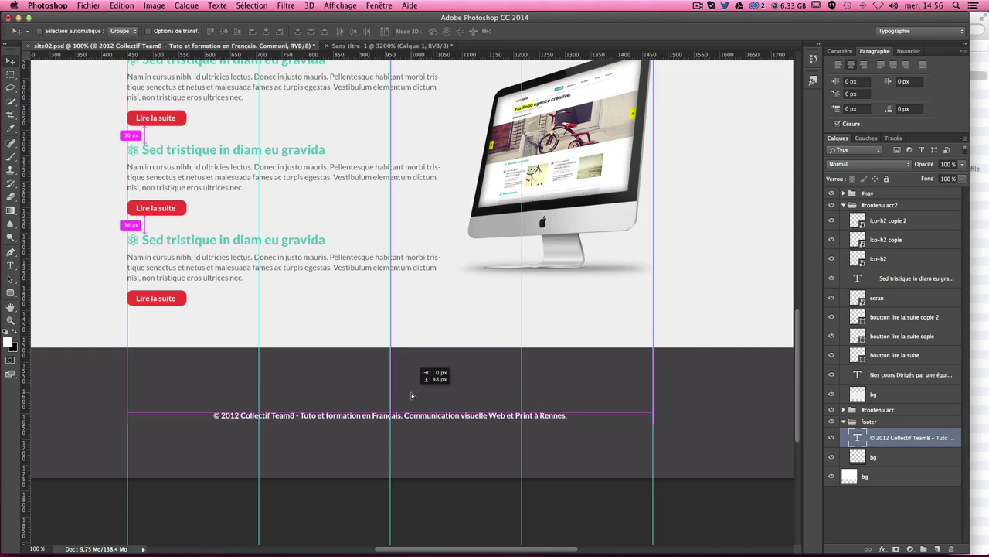
mouse_move(415, 385)
mouse_down()
mouse_move(411, 393)
mouse_move(453, 390)
mouse_up()
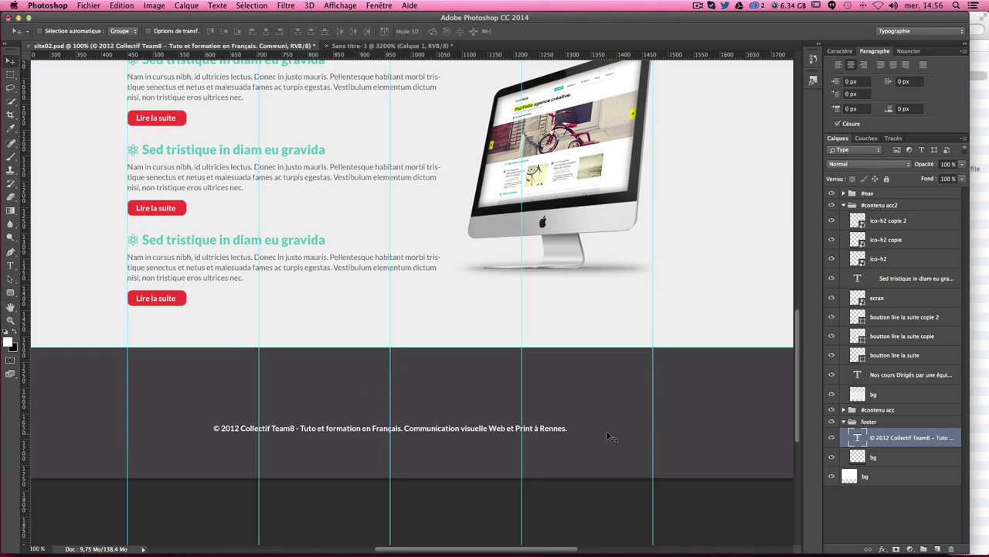
Step: Drag ico-fb.png, ico-dr.png and ico-tw.png from the partie02 images folder onto the footer
click(982, 257)
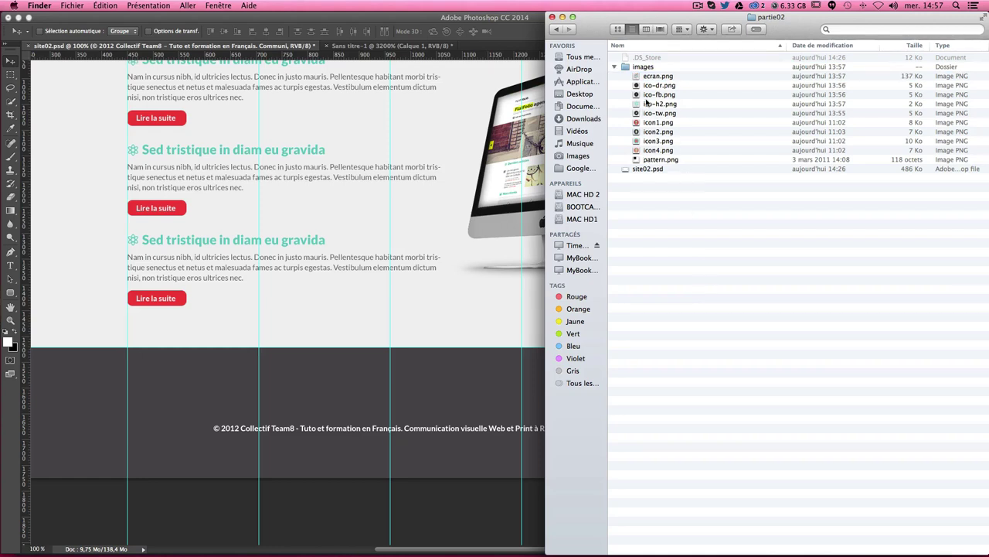
click(664, 95)
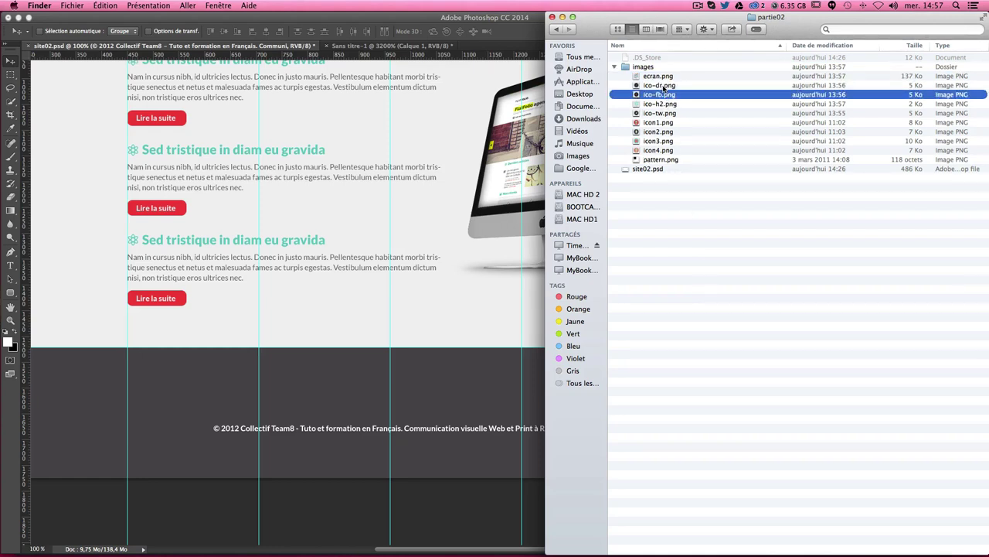
super+click(664, 86)
super+click(663, 113)
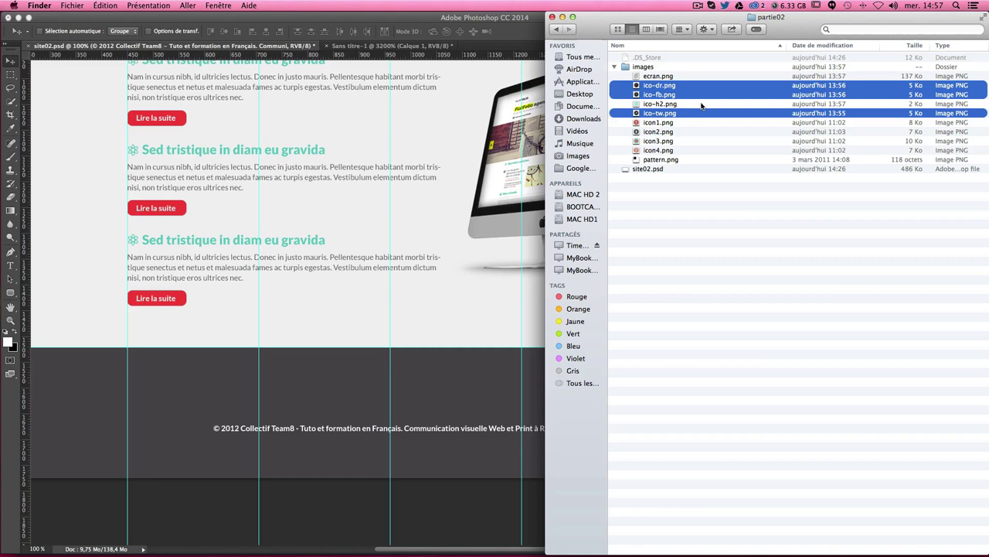
drag(673, 95, 412, 396)
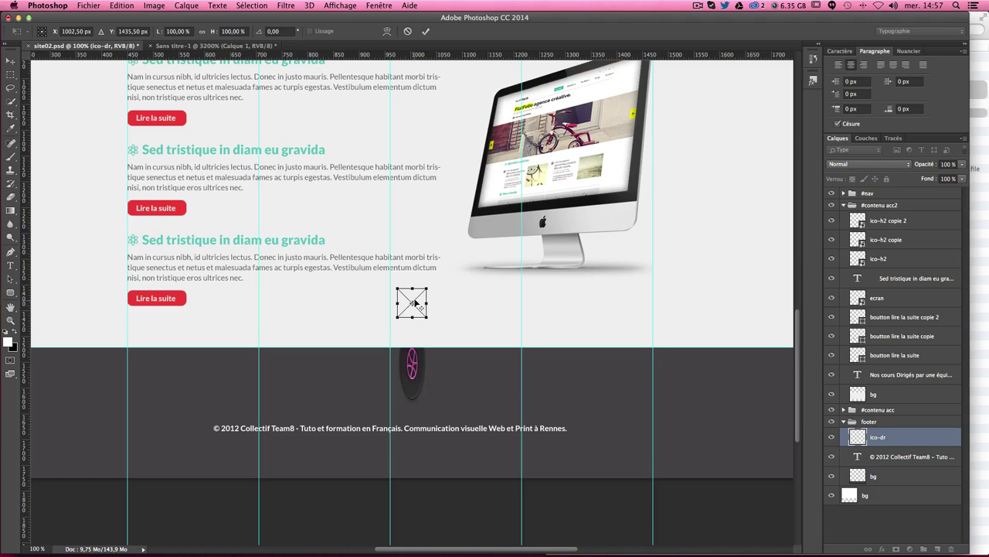
Step: Place the Dribbble and Facebook icons, positioning Facebook just above the copyright line
drag(415, 302, 391, 397)
key(Return)
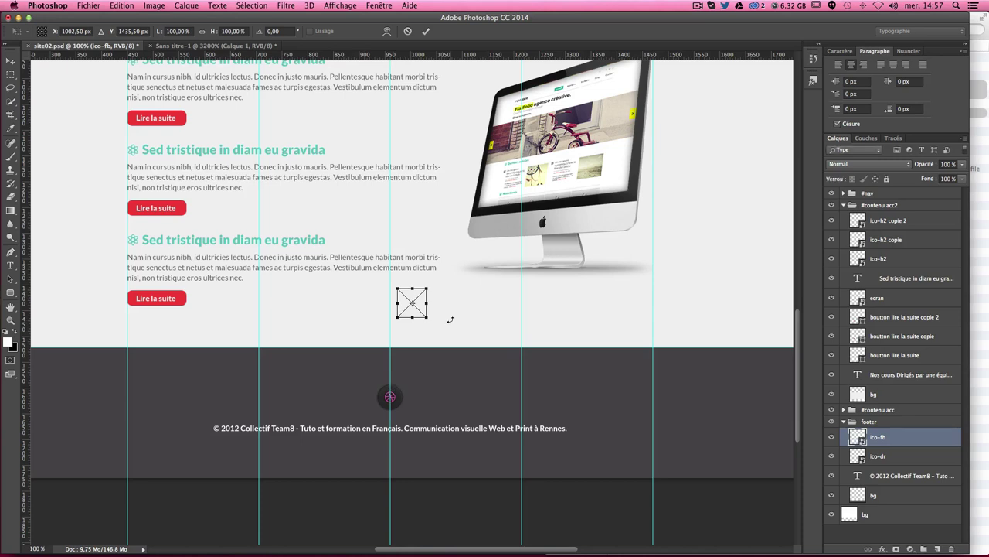
key(Return)
click(879, 456)
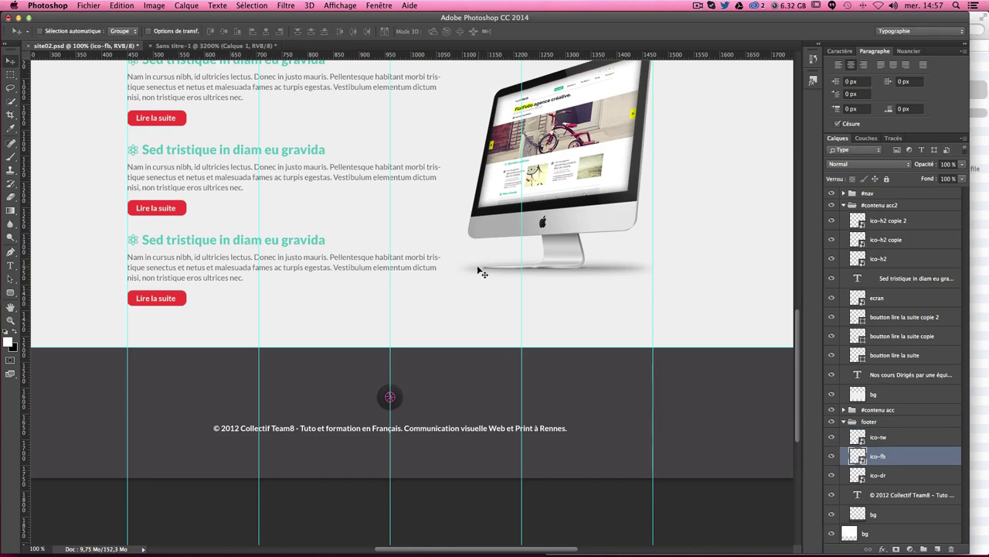
drag(477, 270, 440, 371)
Step: Stack ico-fb above ico-tw and bring the Twitter and Dribbble icons beside Facebook
drag(918, 463, 878, 437)
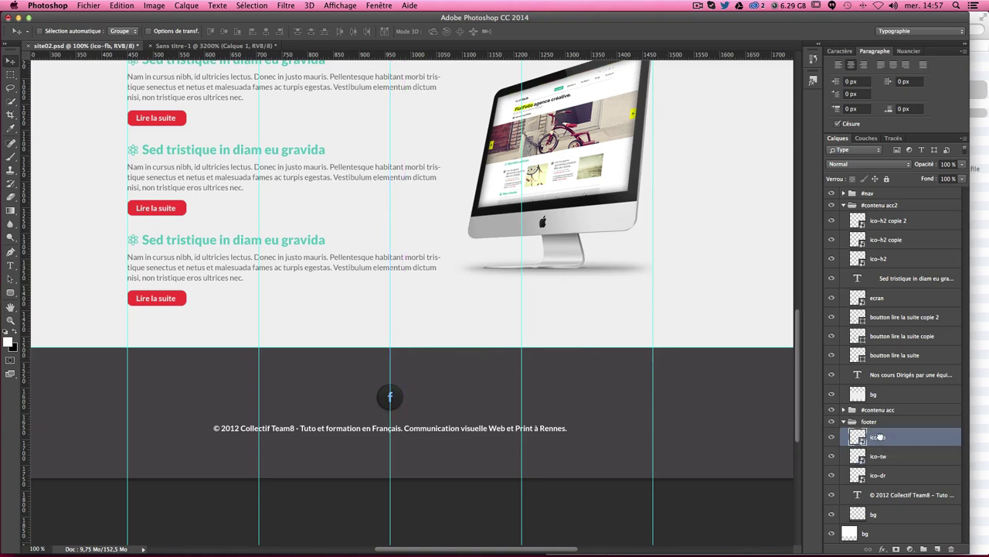
click(890, 477)
click(886, 461)
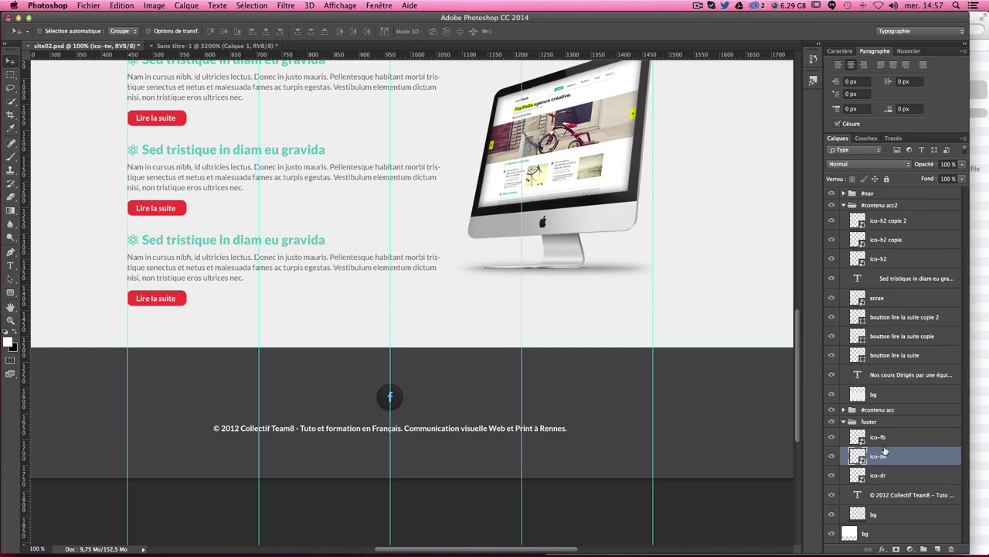
click(889, 477)
click(906, 459)
shift+click(895, 471)
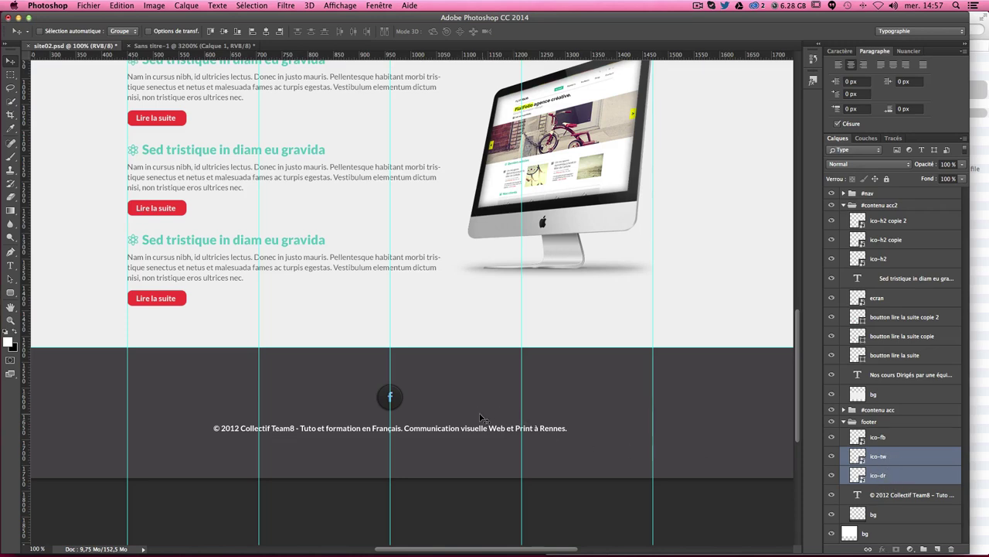
drag(463, 411, 460, 399)
Step: Position the Twitter icon directly beside the Facebook icon
click(889, 478)
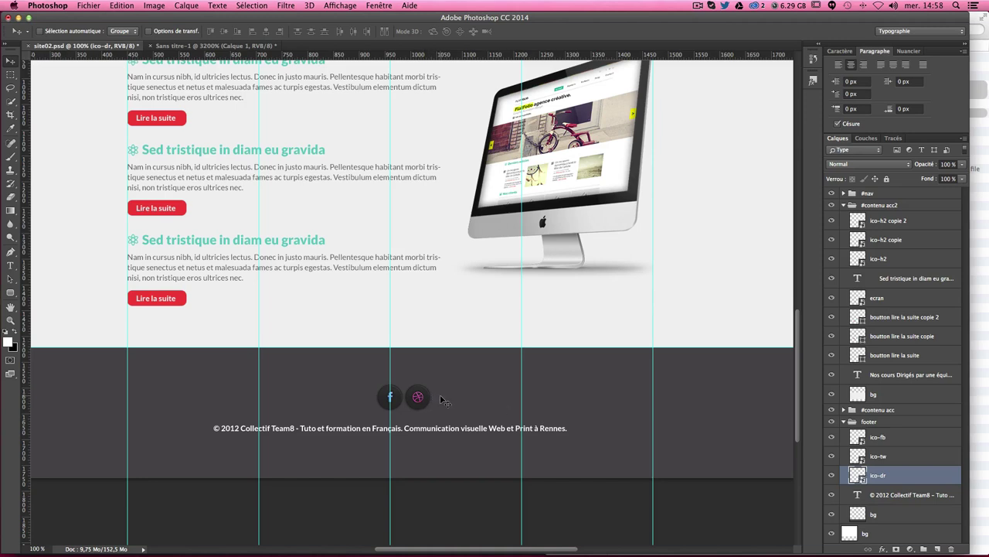
drag(424, 400, 456, 402)
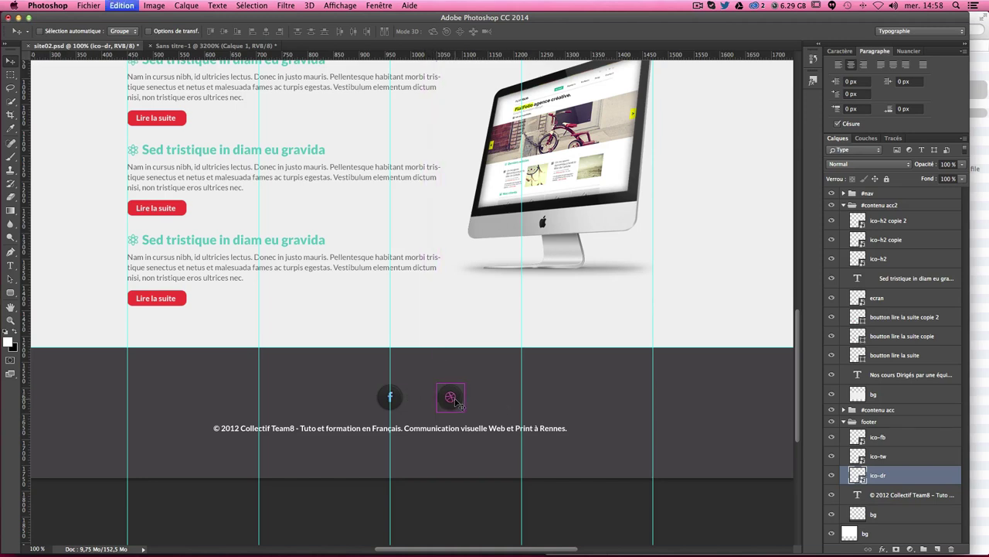
key(ctrl+z)
click(854, 458)
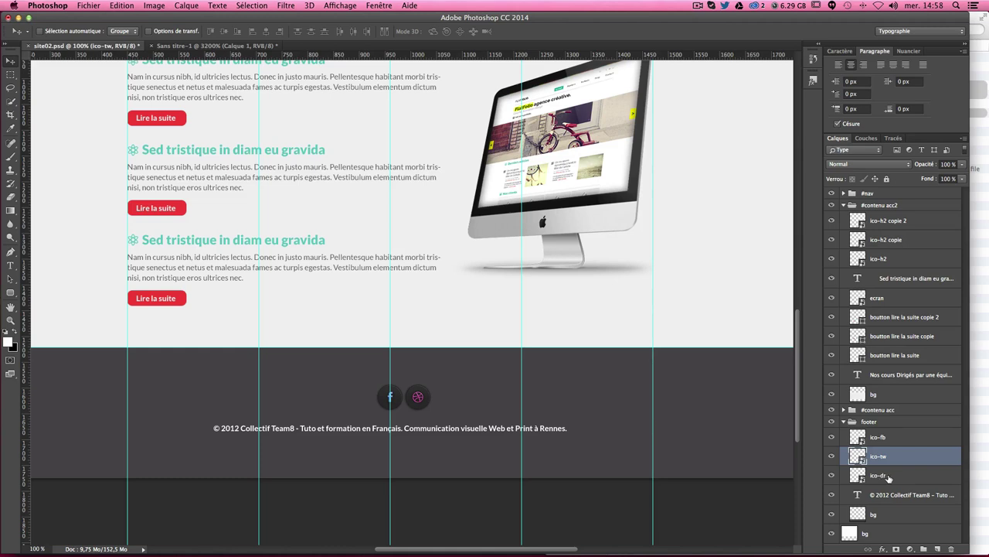
shift+click(888, 478)
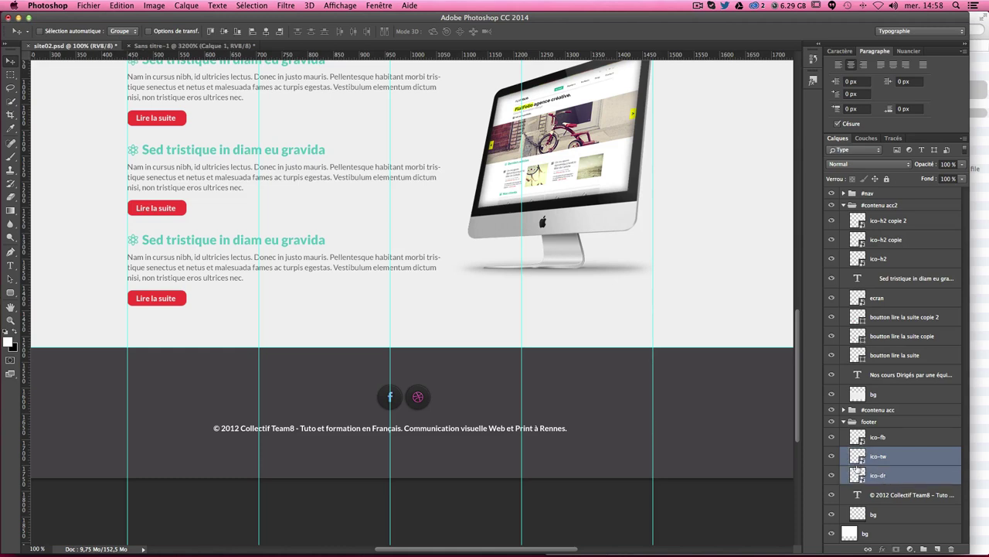
click(891, 459)
key(ctrl+t)
key(Return)
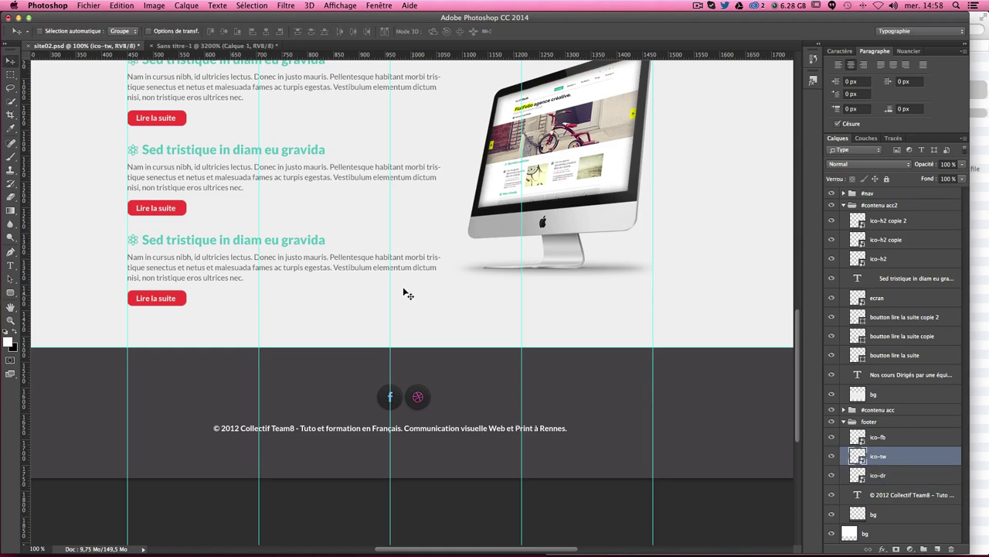
drag(404, 294, 381, 382)
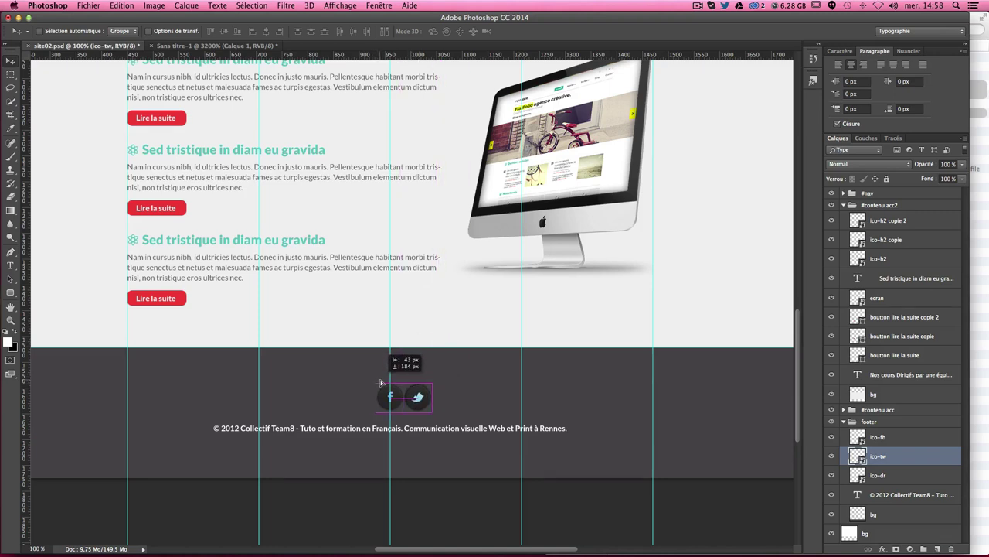
Step: Place the Dribbble icon beside the Twitter icon, nudged two pixels right
key(alt+bracketleft)
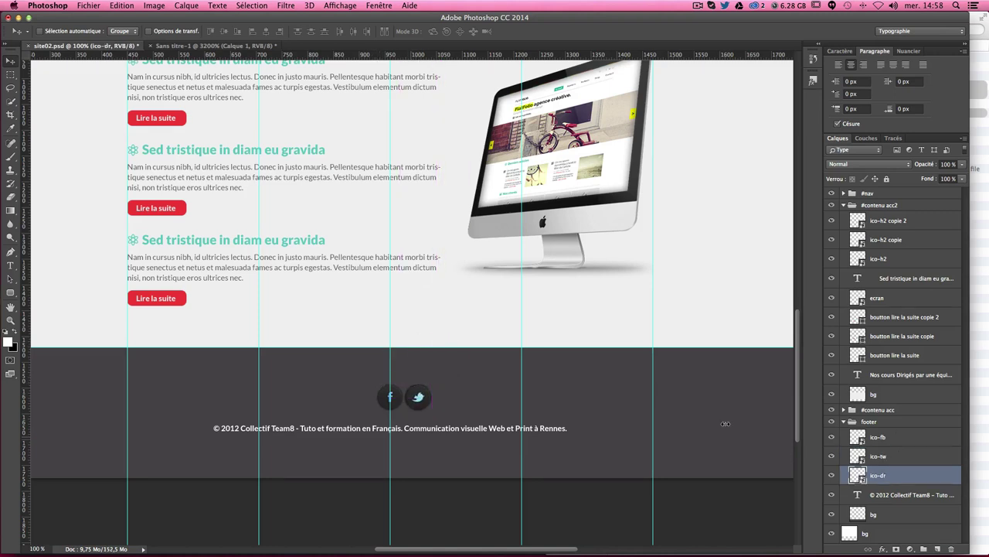
drag(725, 423, 577, 375)
key(Right)
key(Right)
key(Right)
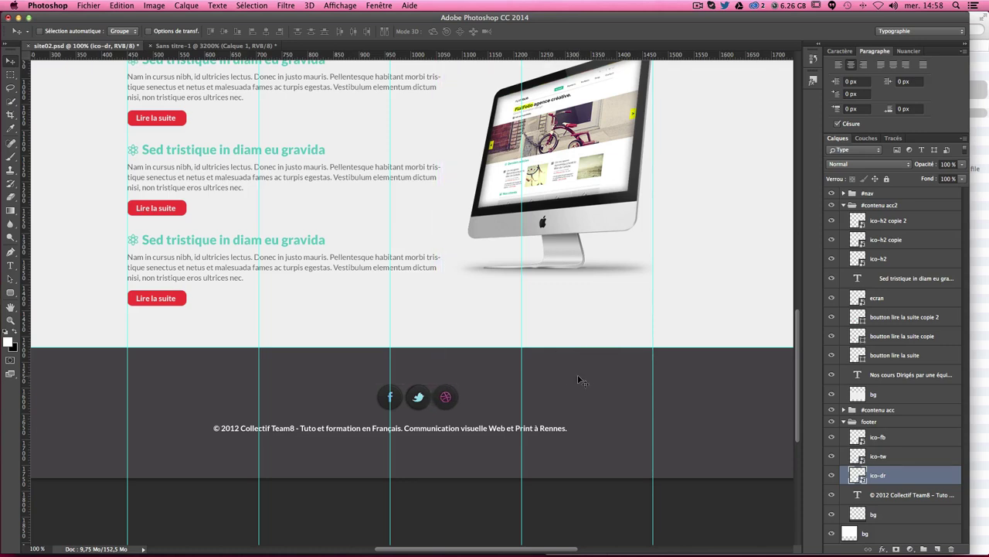
key(Right)
key(Right)
Step: Shift the three icons left to centre them and group the copyright line with them
shift+click(897, 444)
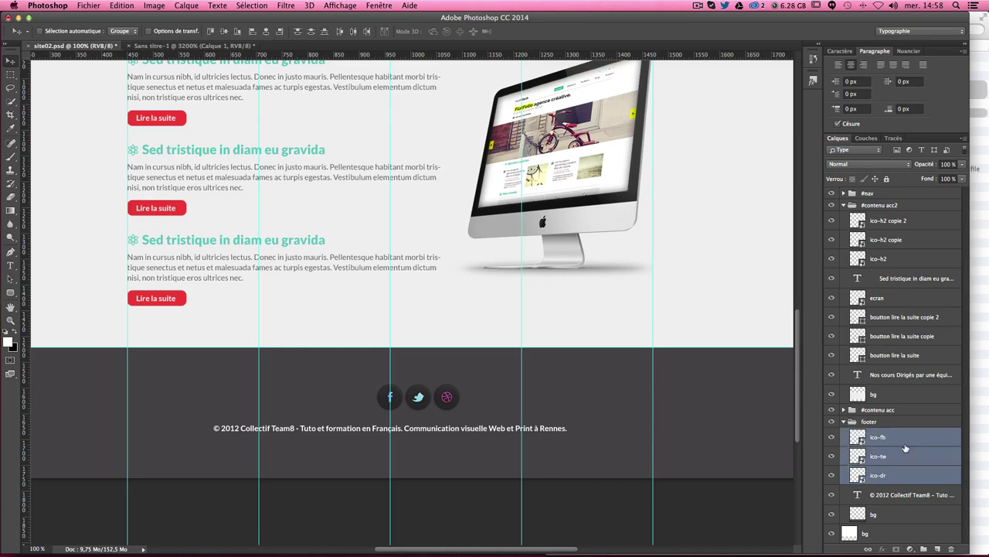
drag(465, 400, 439, 399)
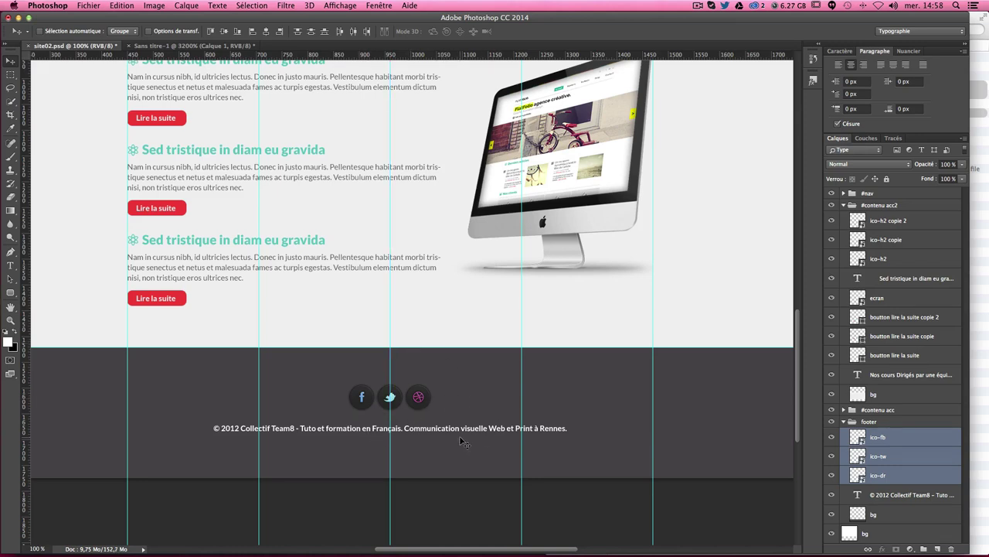
shift+click(889, 495)
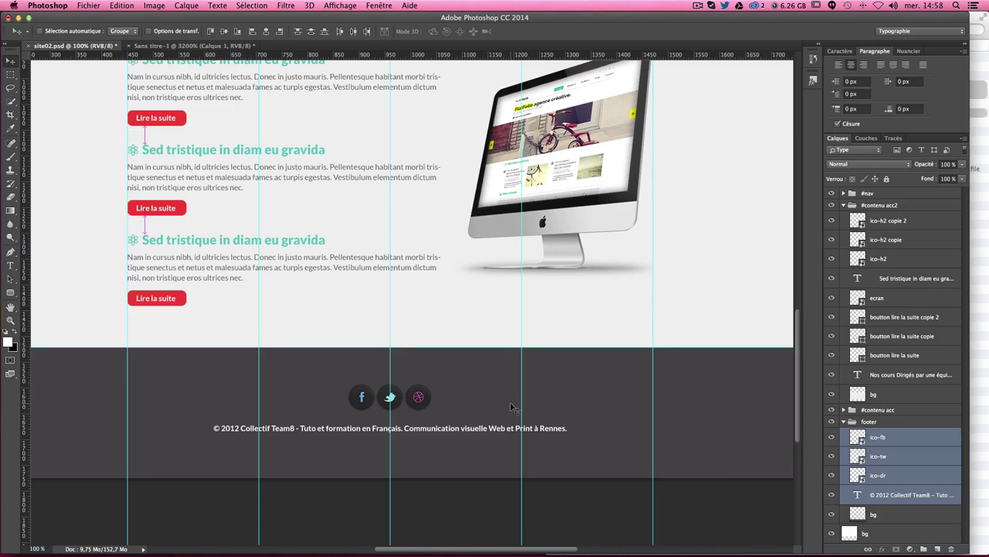
drag(442, 381, 438, 396)
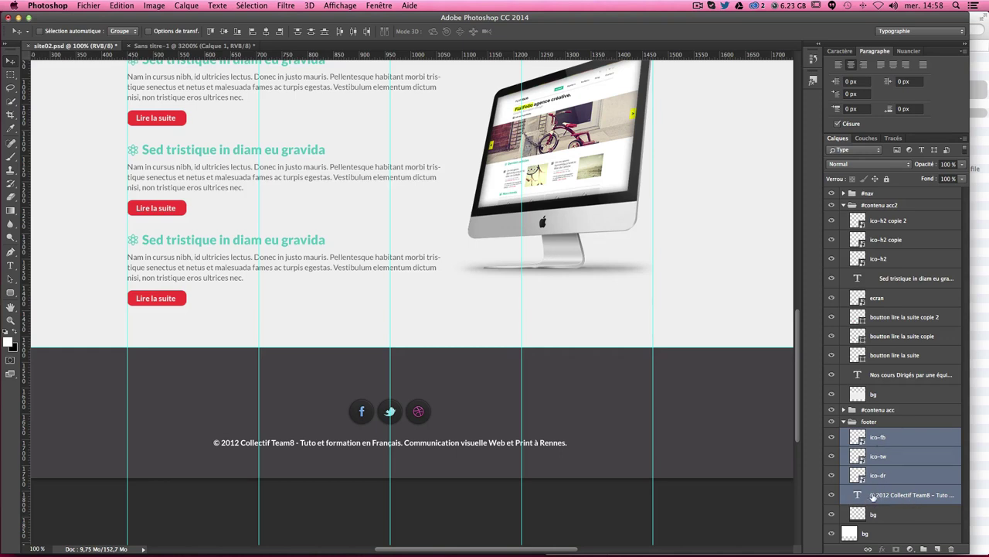
Step: Nudge icons and copyright up until about 78 px from top and 74 px from bottom
key(super)
key(super)
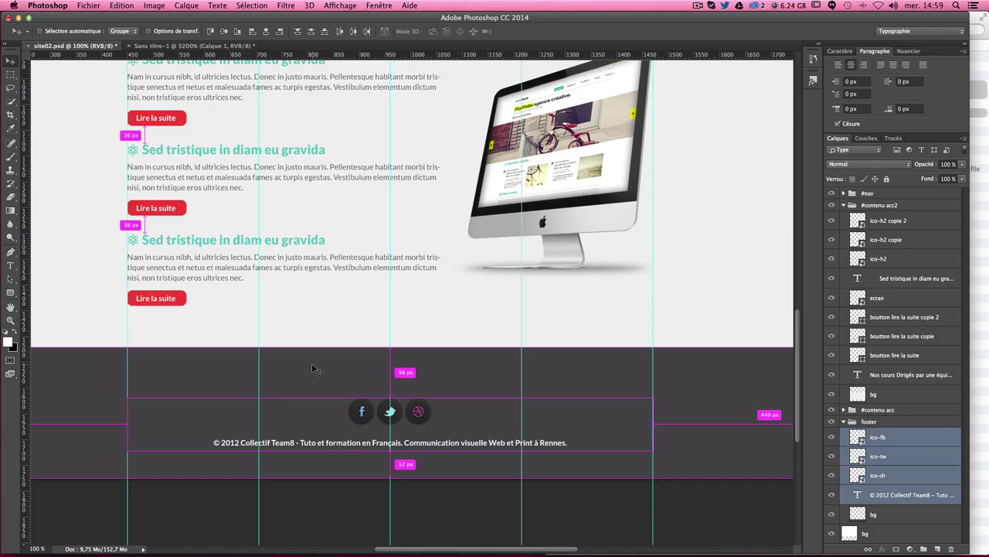
key(Up)
key(Up)
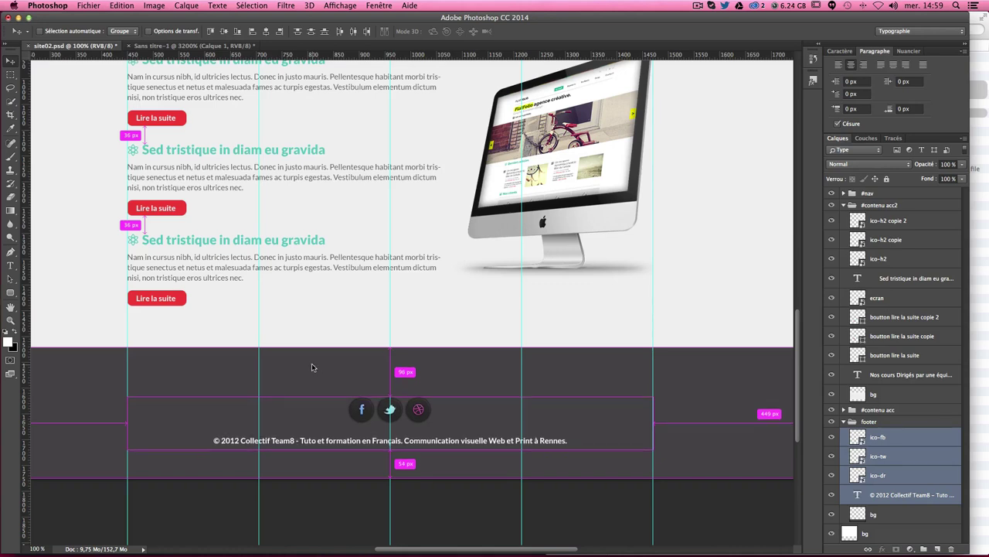
key(Up)
key(Up)
key(Up)
key(Up)
key(Up)
key(Up)
key(Up)
key(Up)
key(Up)
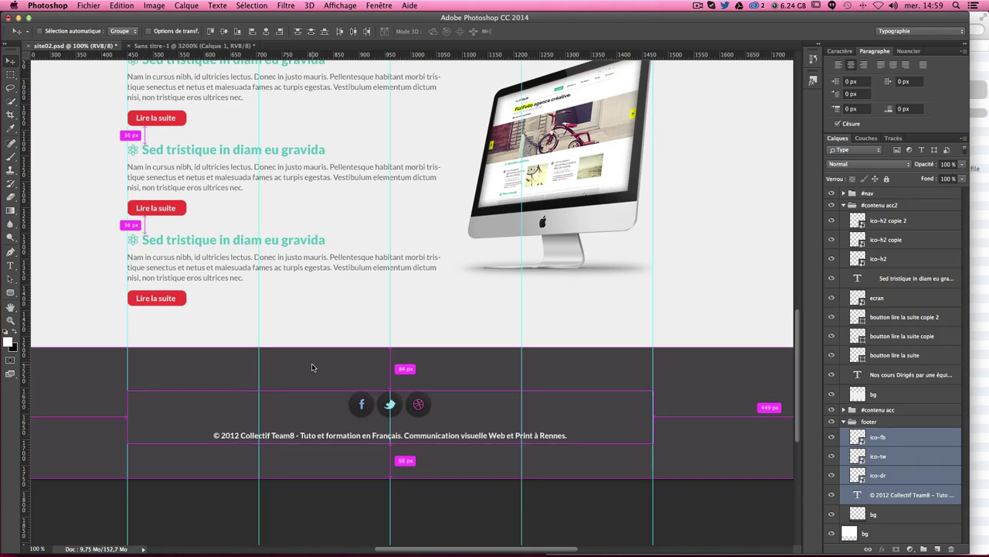
key(Up)
key(Up)
key(Up)
key(Up)
key(Up)
key(Up)
key(Up)
key(Down)
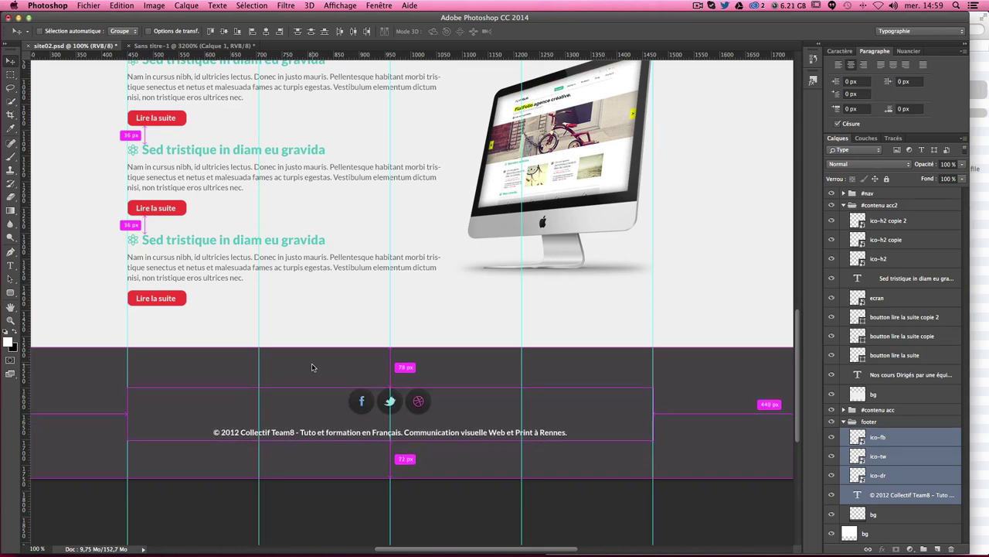
key(Up)
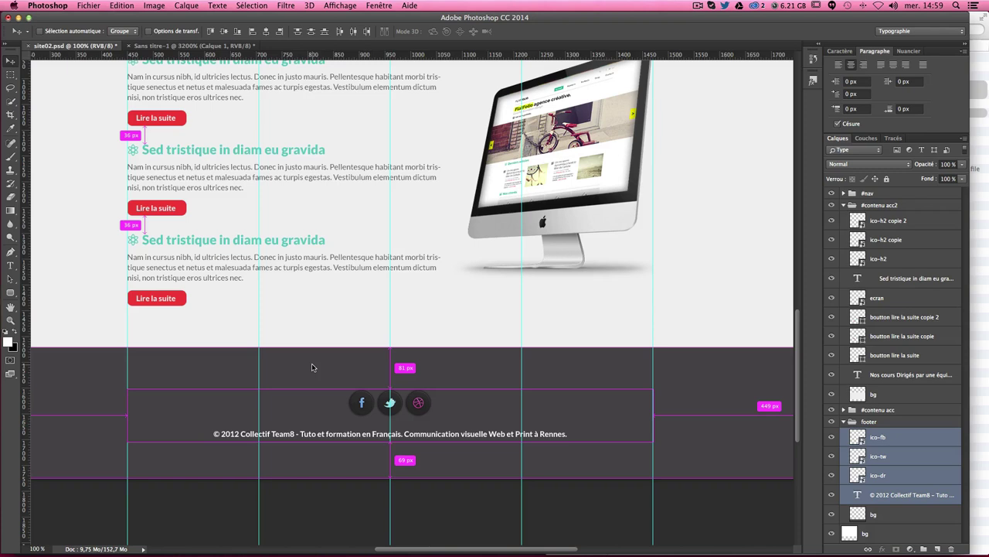
key(Up)
key(Up)
key(Up)
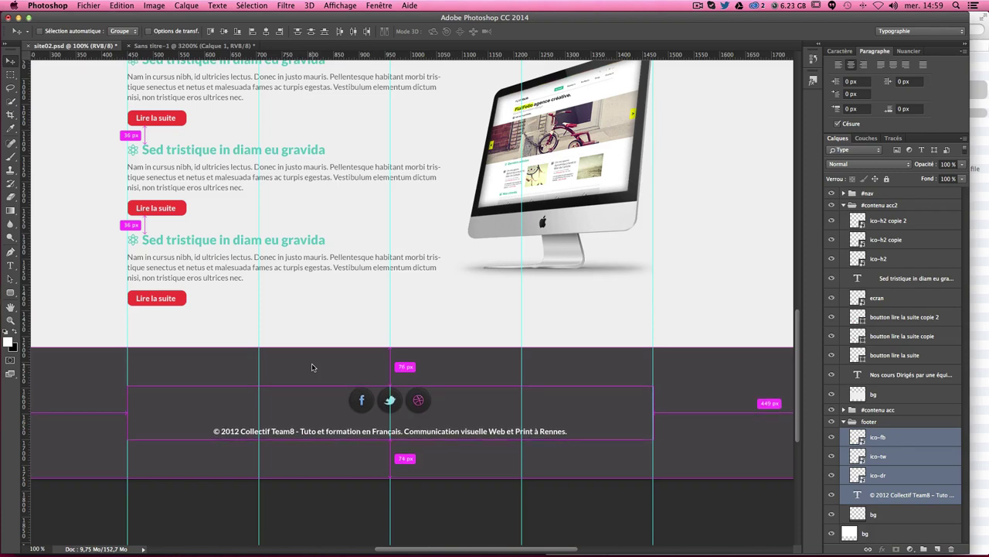
key(Up)
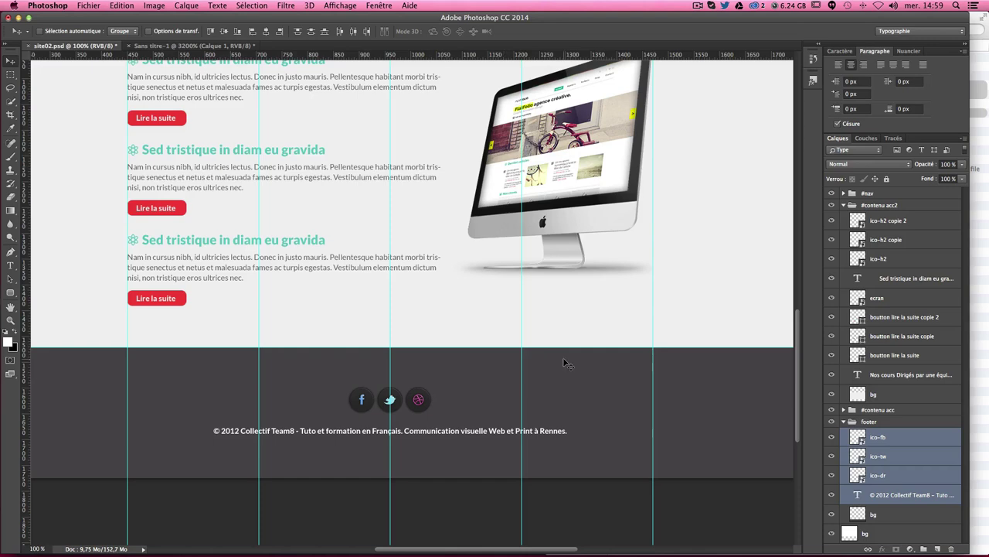
Step: Scroll up and down through the site02 mockup to review it
scroll(567, 362, up, 3)
scroll(565, 362, up, 2)
scroll(565, 362, up, 4)
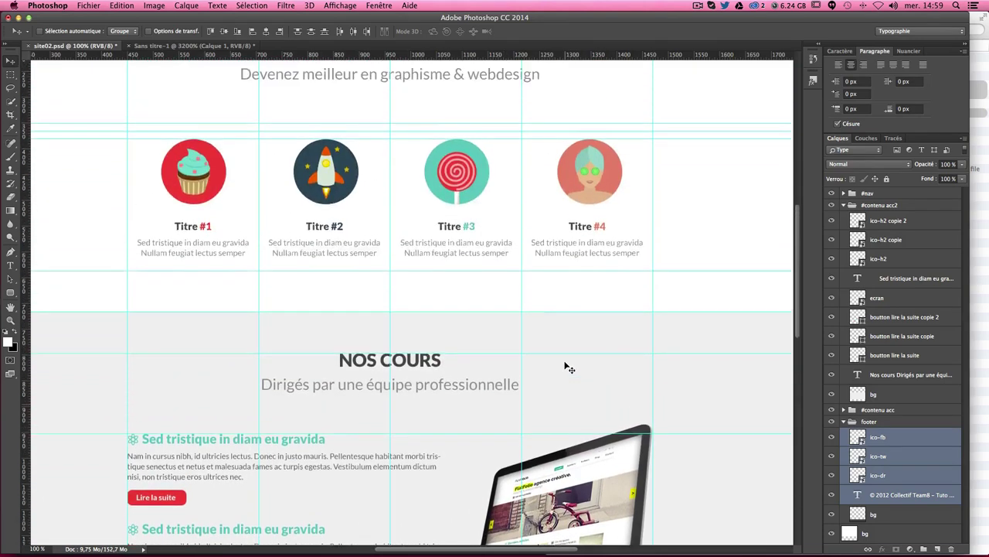
scroll(565, 362, up, 2)
scroll(565, 367, up, 3)
scroll(565, 367, down, 1)
scroll(565, 367, down, 1)
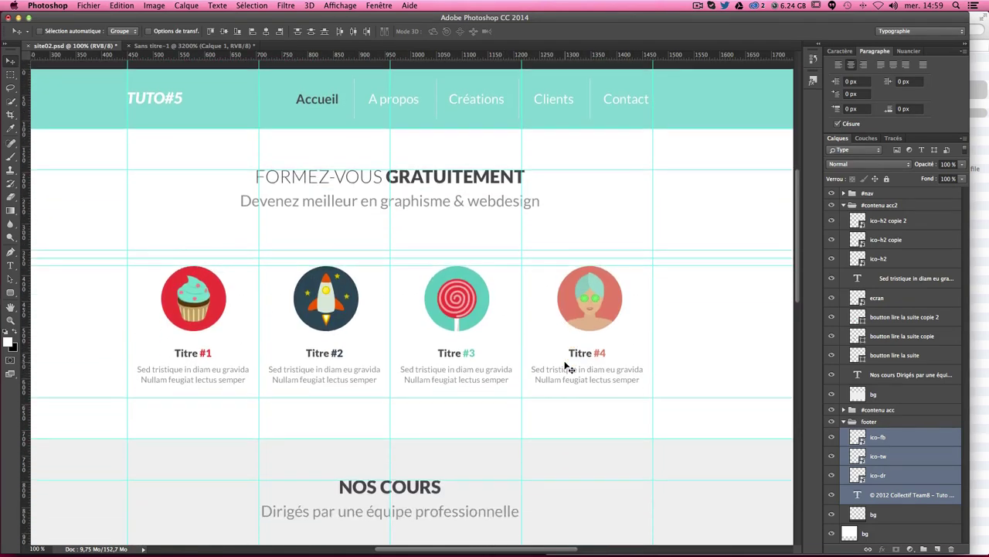
scroll(568, 369, down, 6)
scroll(568, 369, down, 6)
scroll(568, 368, down, 2)
scroll(568, 369, up, 5)
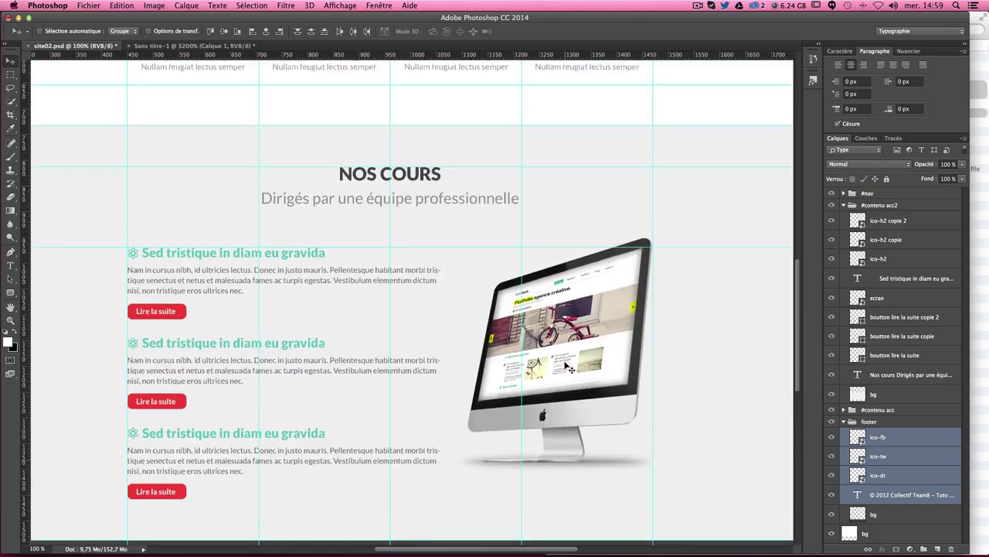
scroll(569, 369, up, 2)
scroll(569, 368, up, 3)
scroll(569, 369, down, 5)
scroll(569, 369, up, 1)
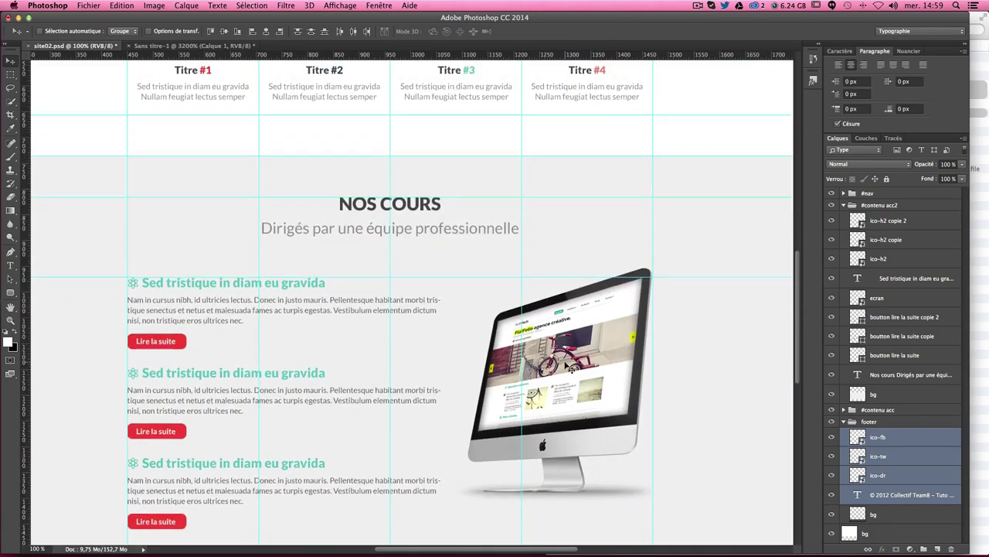
scroll(569, 368, up, 4)
scroll(565, 367, up, 3)
scroll(565, 367, up, 3)
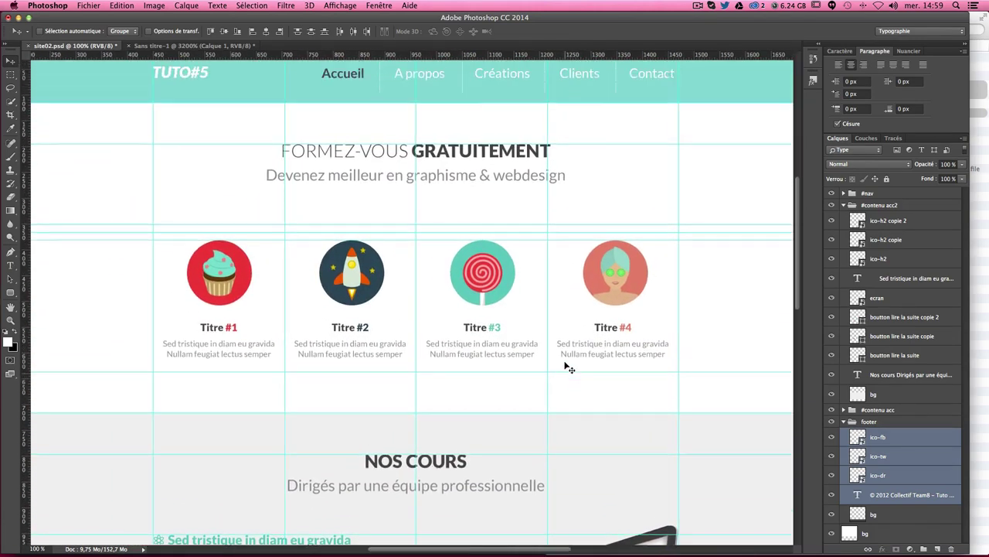
Step: Zoom out and hide the guides to preview the finished mockup
key(super+minus)
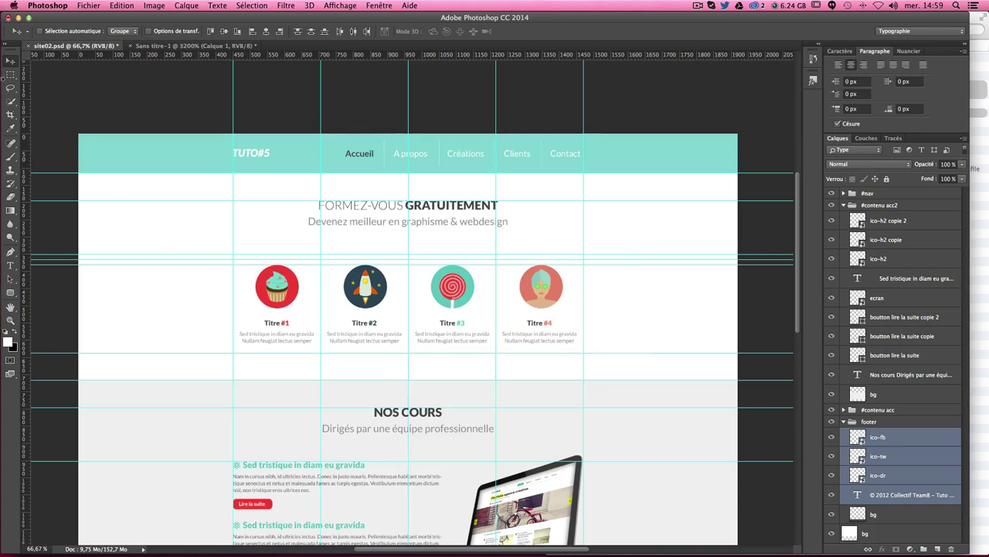
key(super+semicolon)
scroll(510, 234, down, 3)
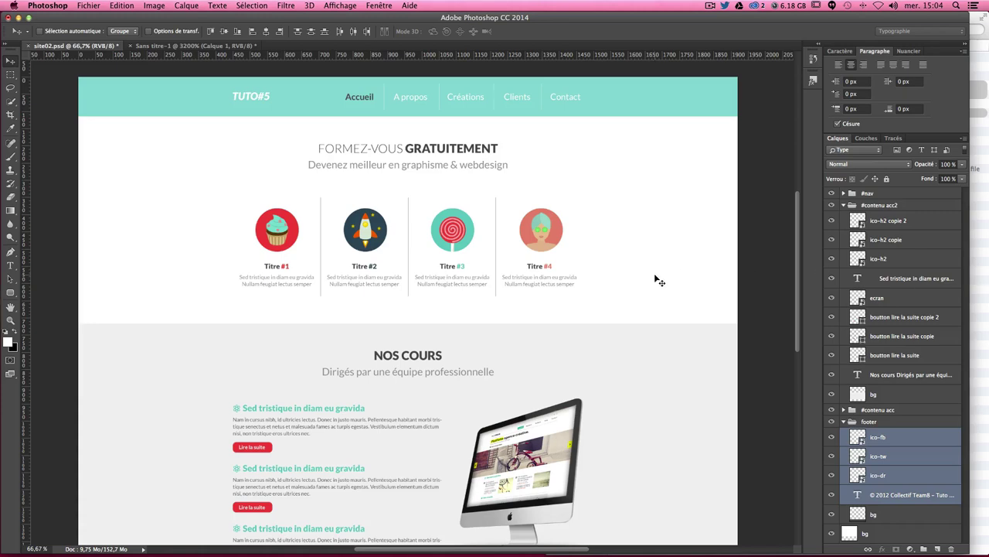
click(691, 519)
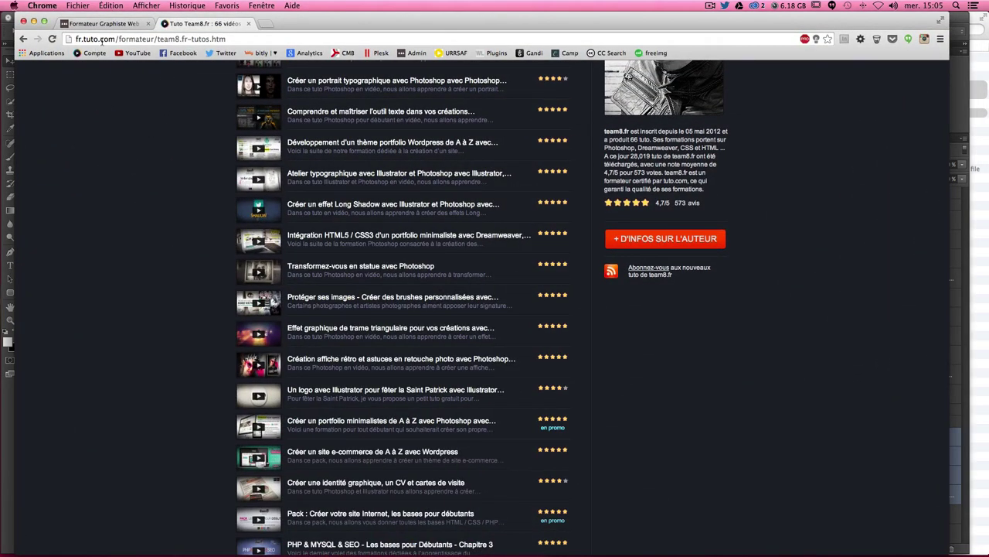
drag(101, 38, 249, 39)
click(184, 38)
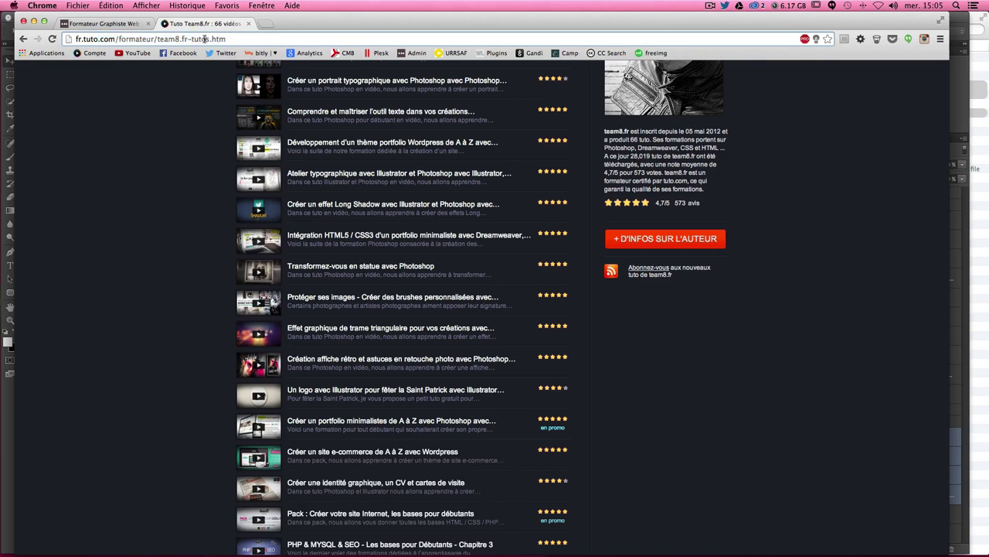
click(235, 38)
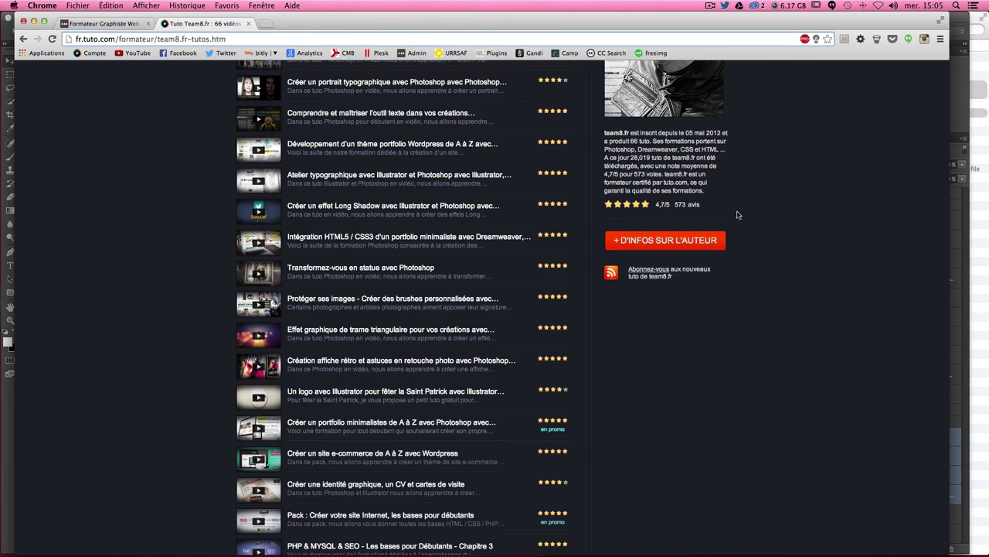
scroll(735, 214, up, 5)
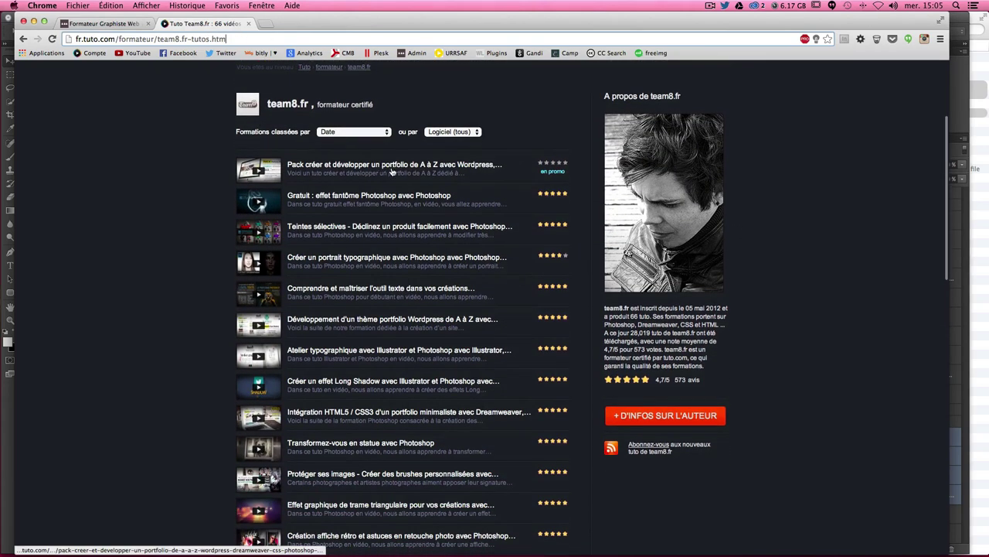
scroll(371, 154, down, 4)
scroll(374, 143, down, 1)
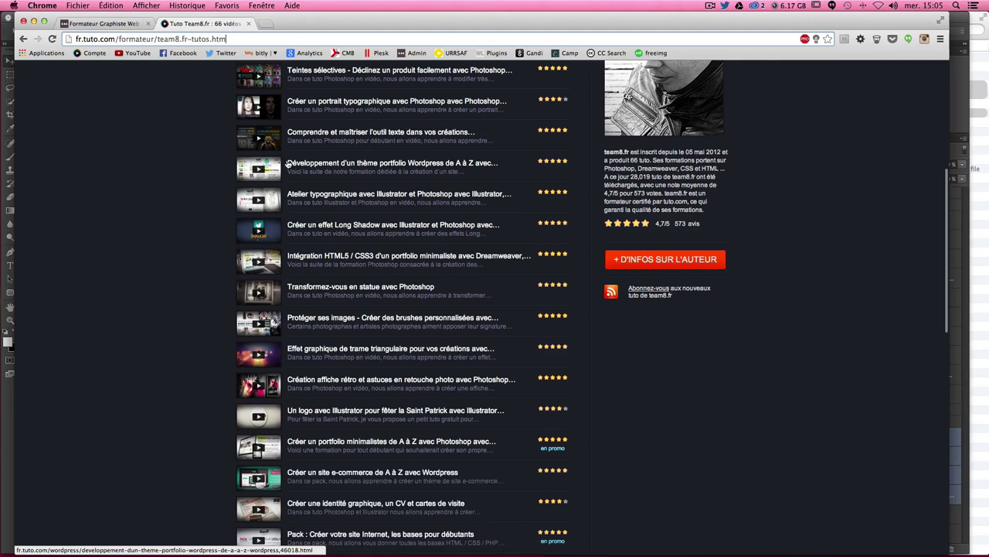
scroll(355, 170, up, 5)
scroll(356, 171, down, 3)
scroll(356, 171, down, 1)
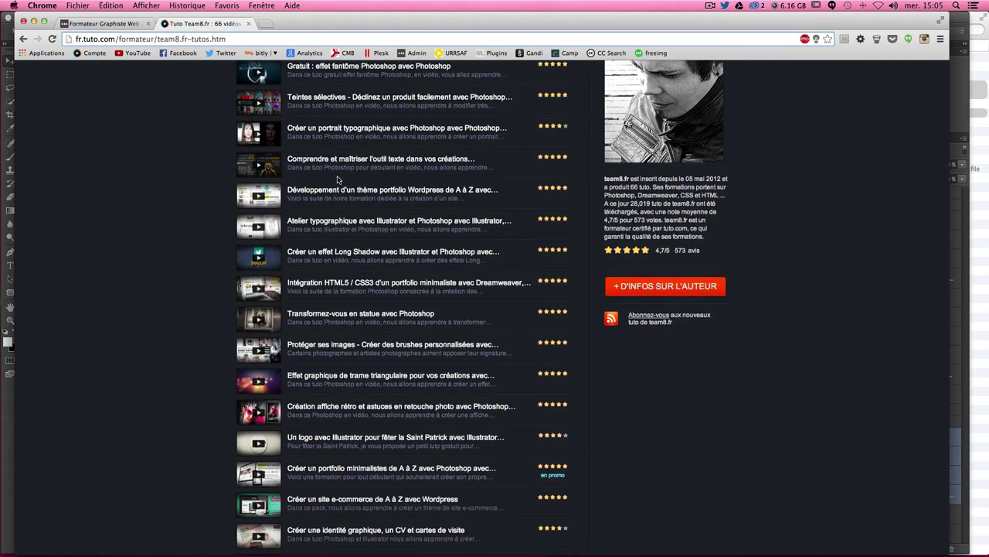
scroll(362, 324, down, 3)
scroll(362, 324, down, 1)
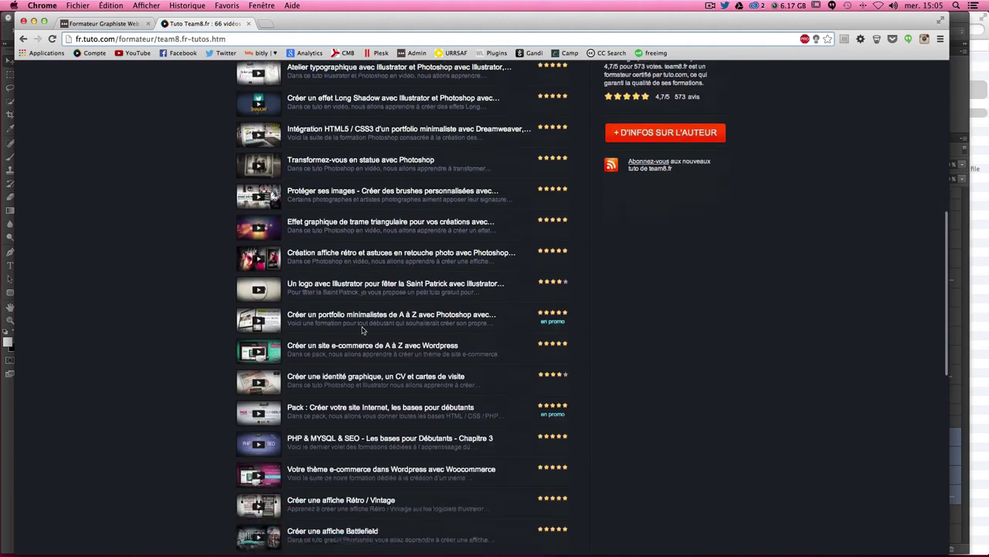
scroll(362, 325, down, 2)
scroll(347, 255, down, 2)
scroll(323, 177, down, 1)
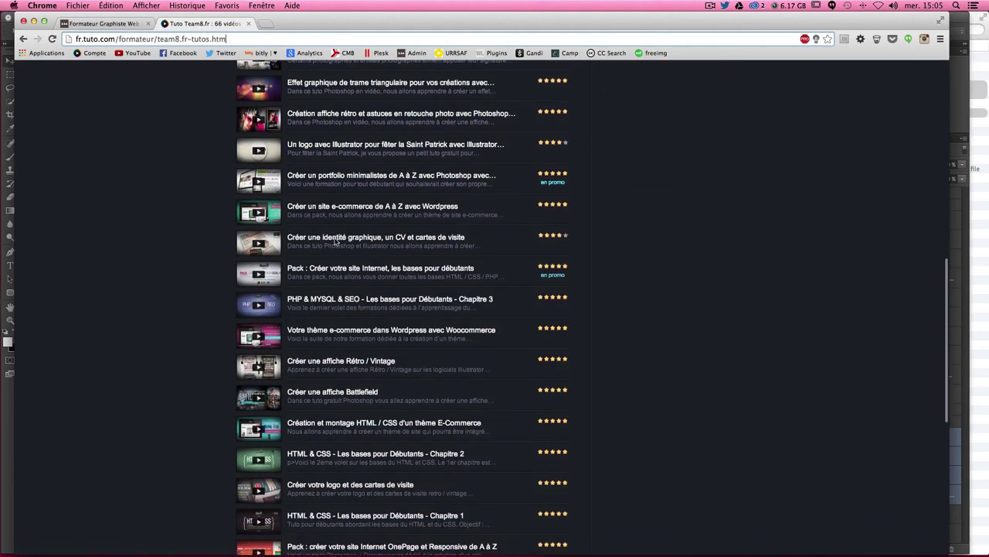
scroll(344, 484, down, 2)
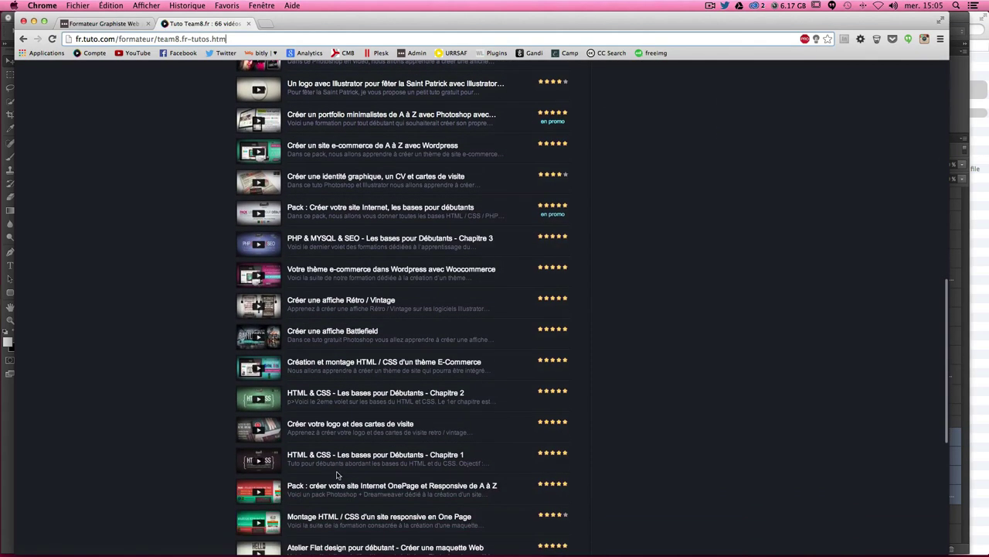
scroll(308, 458, up, 1)
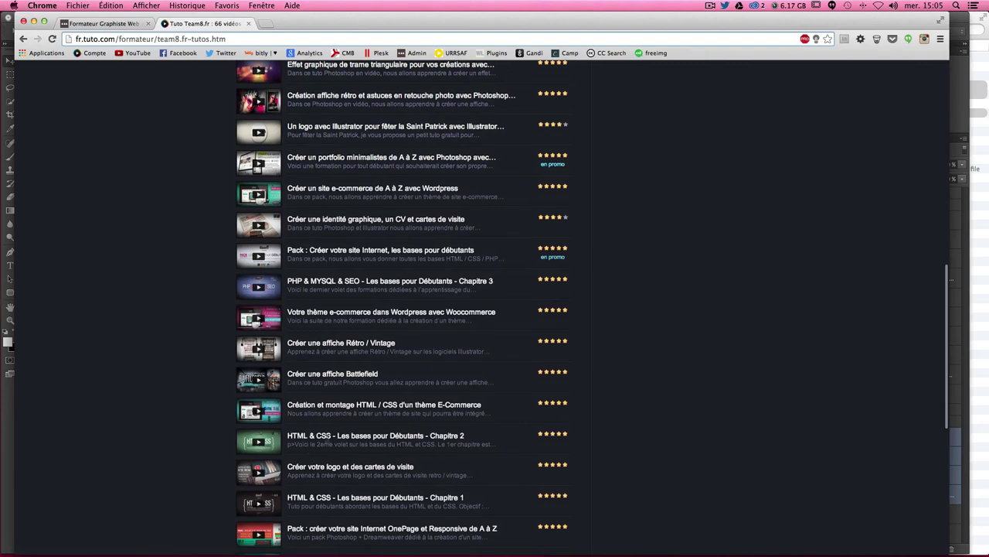
scroll(350, 437, up, 4)
scroll(349, 438, up, 2)
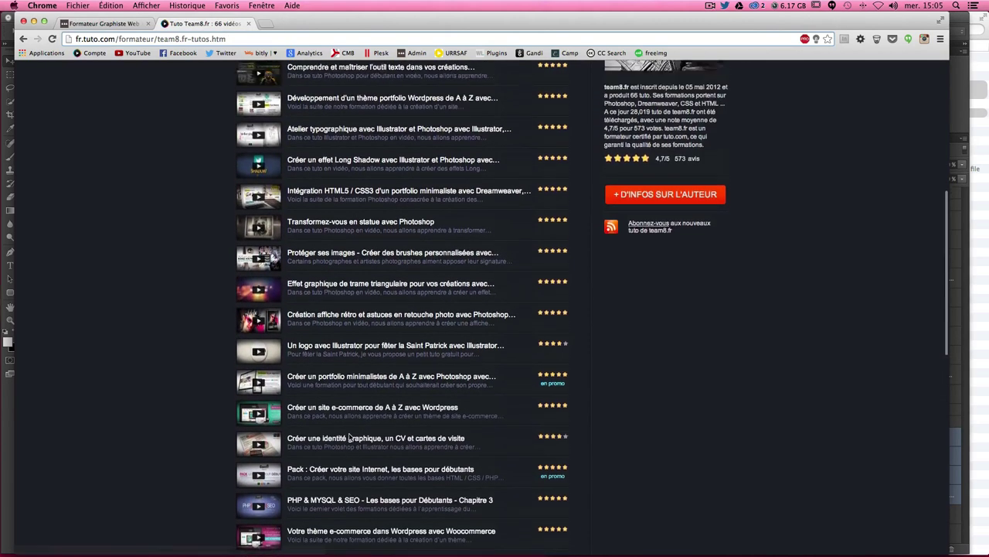
scroll(350, 438, up, 1)
scroll(349, 438, up, 3)
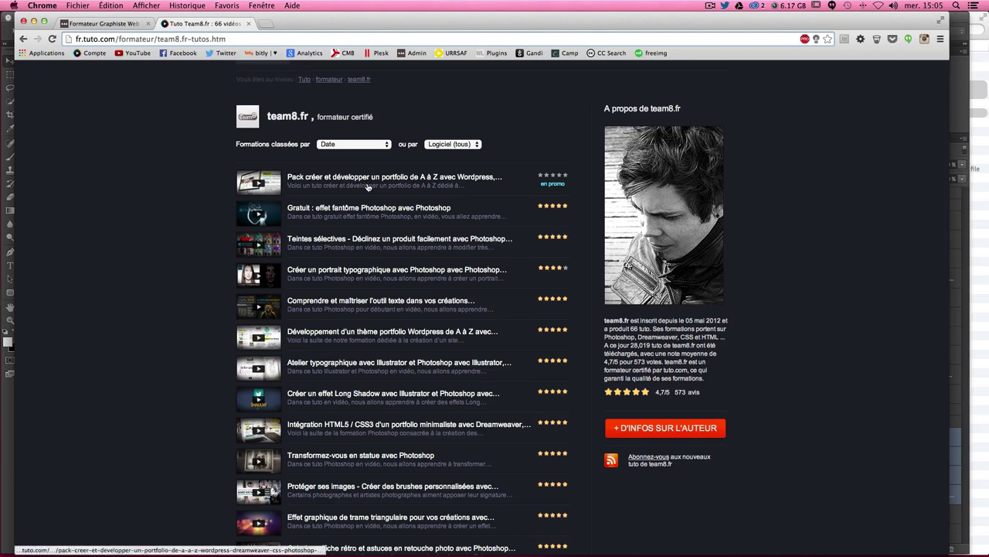
scroll(841, 217, down, 2)
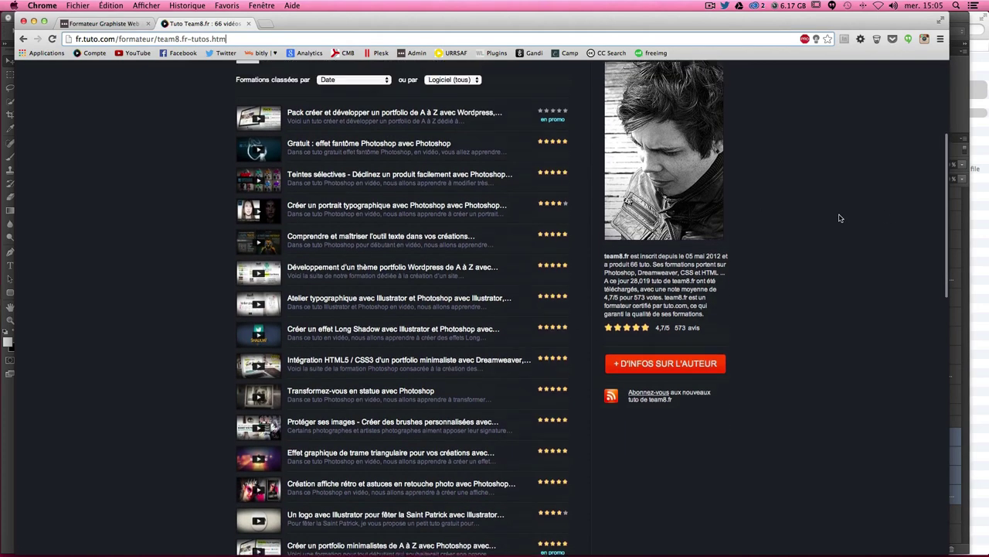
scroll(841, 217, up, 1)
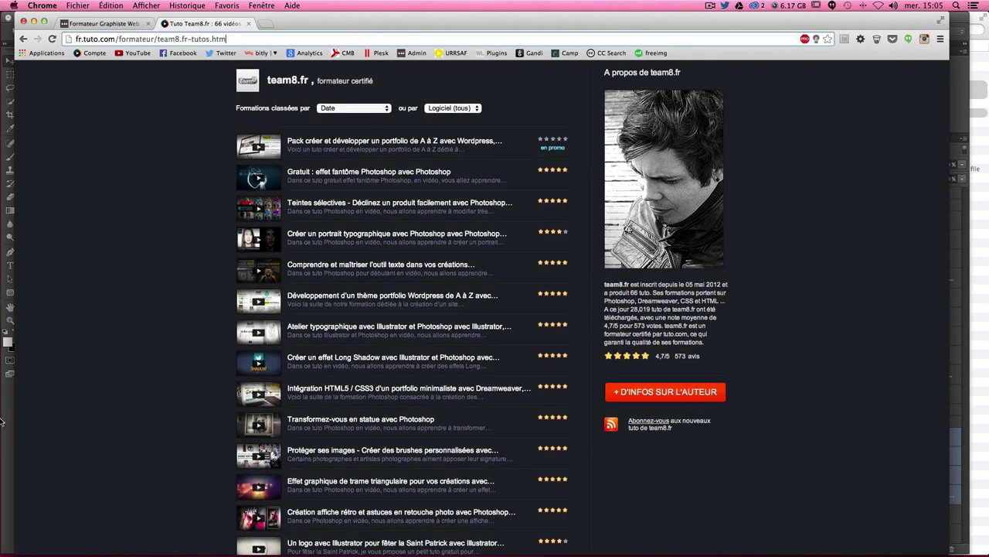
click(4, 462)
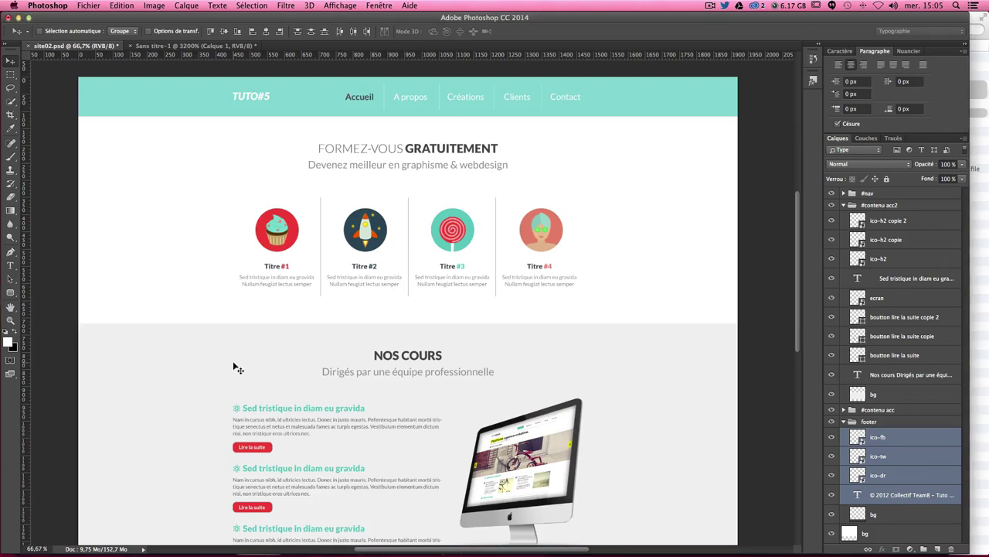